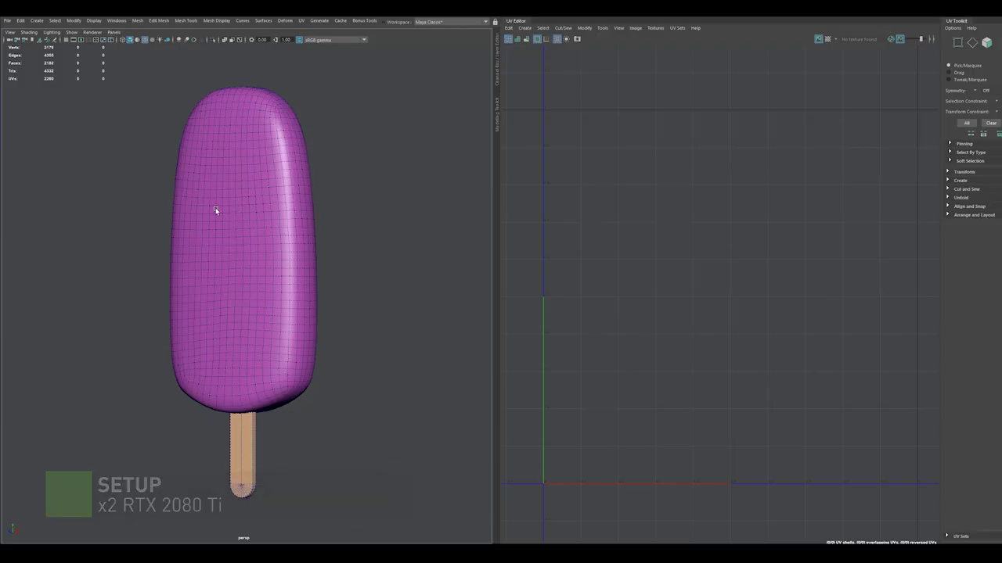
# Select the ice-cream body mesh and examine its shape and UV layout
pyautogui.keyDown('alt'); pyautogui.moveTo(215, 210); pyautogui.dragTo(250, 209); pyautogui.keyUp('alt')
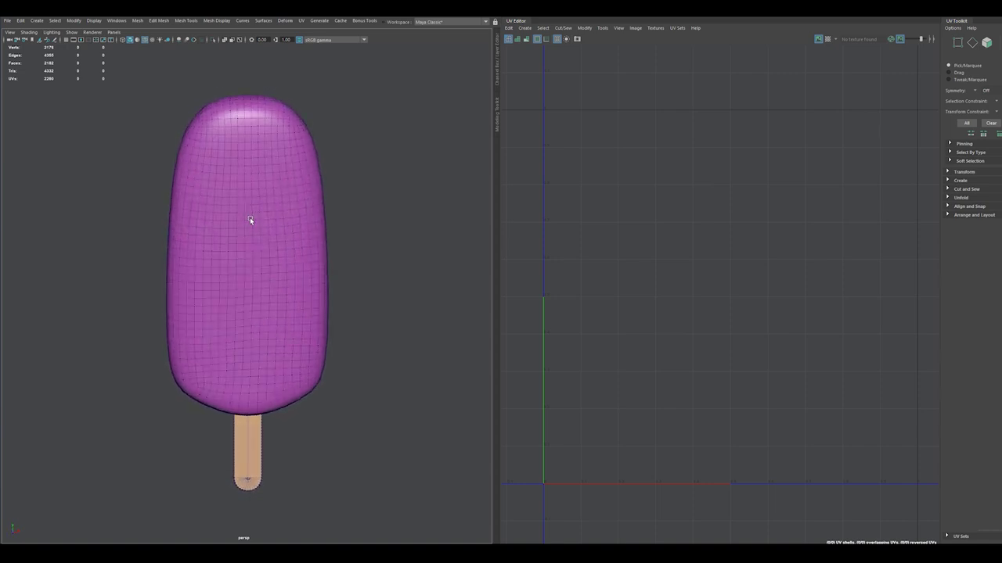
pyautogui.click(250, 209)
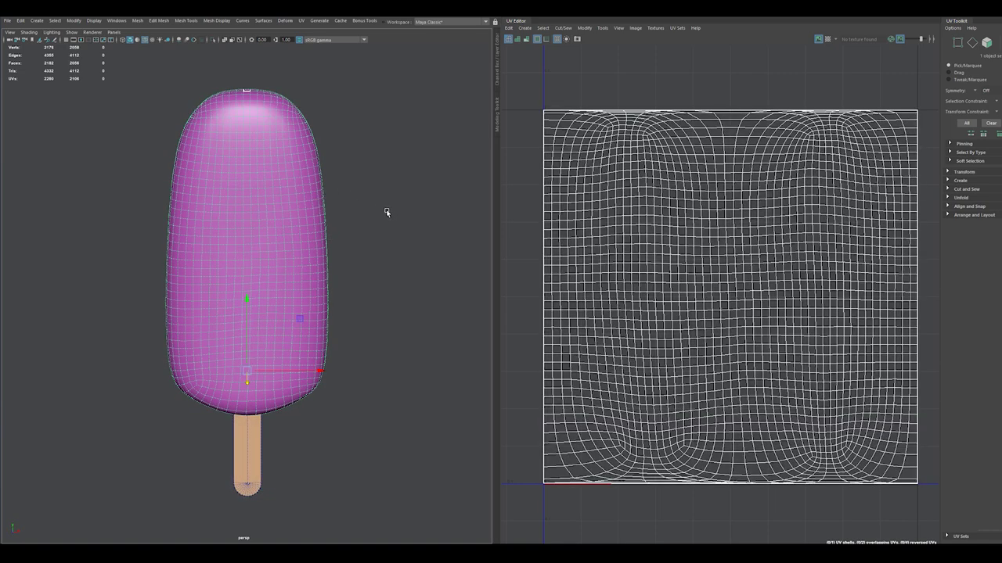
pyautogui.click(386, 211)
pyautogui.moveTo(387, 210)
pyautogui.keyDown('alt'); pyautogui.mouseDown()
pyautogui.moveTo(327, 229)
pyautogui.moveTo(324, 222)
pyautogui.moveTo(391, 224)
pyautogui.mouseUp(); pyautogui.keyUp('alt')
pyautogui.click(270, 214)
pyautogui.keyDown('alt'); pyautogui.moveTo(271, 214); pyautogui.dragTo(259, 191); pyautogui.keyUp('alt')
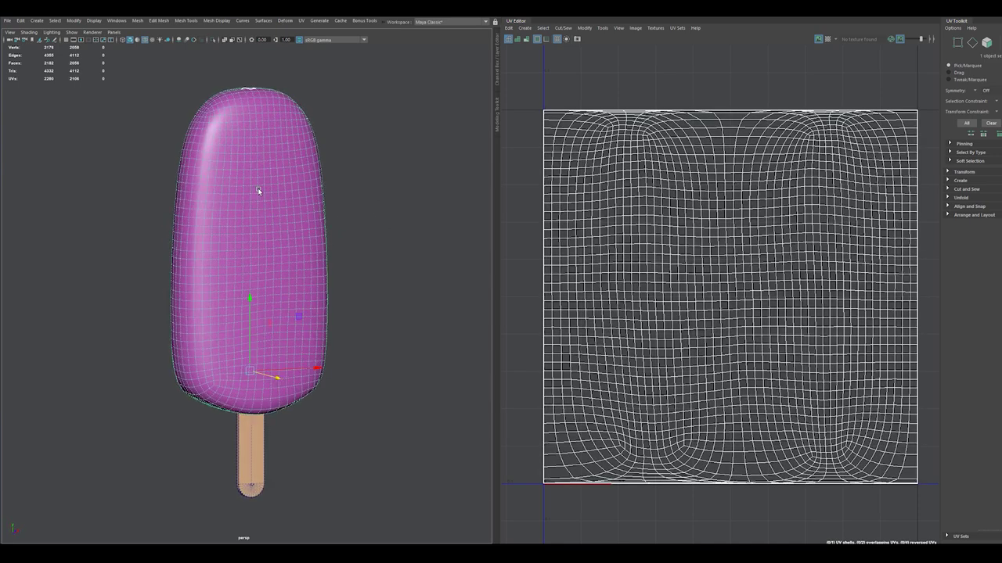
pyautogui.keyDown('alt'); pyautogui.moveTo(355, 161); pyautogui.dragTo(336, 161); pyautogui.keyUp('alt')
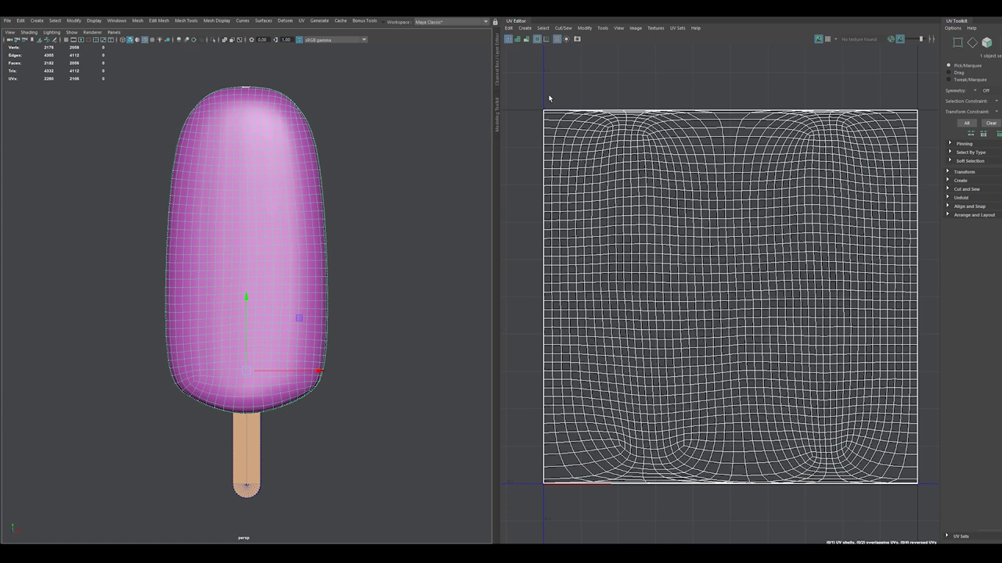
pyautogui.scroll(-3, 688, 113)
# Show the UV checker pattern on the ice-cream body and examine it for stretching at its top and along the vertical seam
pyautogui.rightClick(615, 127)
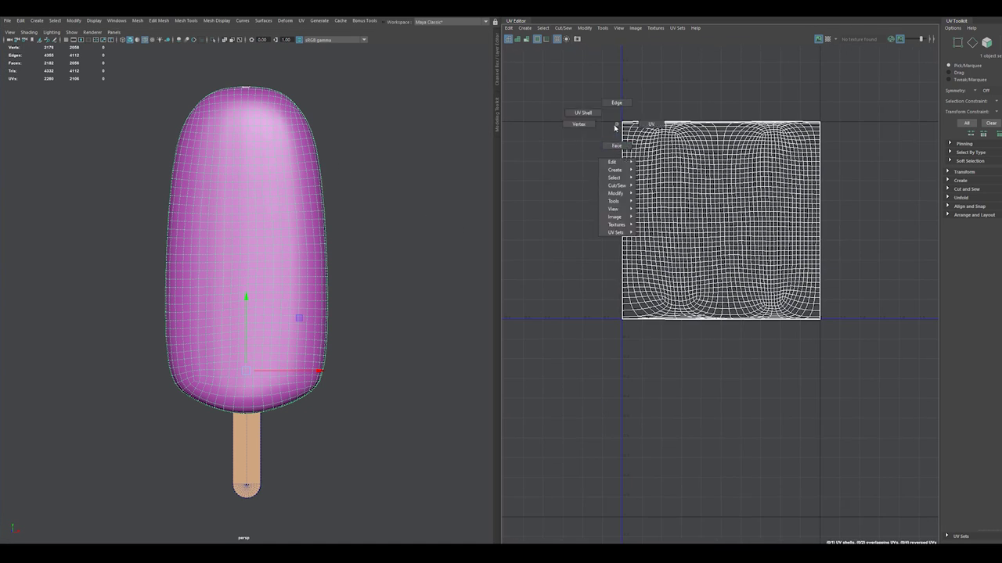
pyautogui.click(828, 39)
pyautogui.keyDown('alt'); pyautogui.moveTo(334, 156); pyautogui.dragTo(348, 232); pyautogui.keyUp('alt')
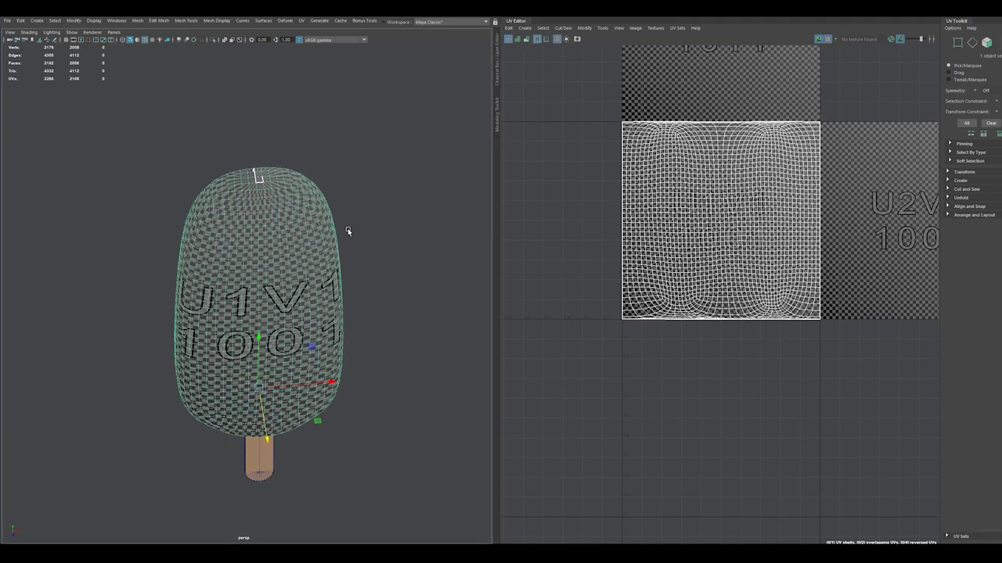
pyautogui.scroll(5, 348, 232)
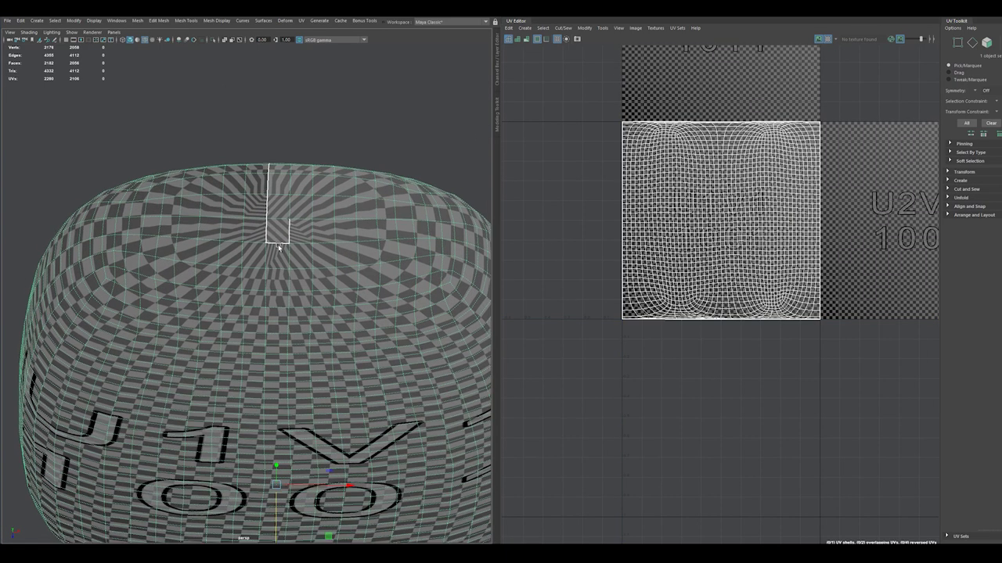
pyautogui.scroll(-5, 332, 237)
pyautogui.keyDown('alt'); pyautogui.moveTo(332, 237); pyautogui.dragTo(293, 205); pyautogui.keyUp('alt')
pyautogui.keyDown('alt'); pyautogui.moveTo(309, 245); pyautogui.dragTo(311, 228, button='middle'); pyautogui.keyUp('alt')
pyautogui.keyDown('alt'); pyautogui.moveTo(310, 227); pyautogui.dragTo(338, 194); pyautogui.keyUp('alt')
pyautogui.keyDown('alt'); pyautogui.moveTo(338, 195); pyautogui.dragTo(317, 267, button='middle'); pyautogui.keyUp('alt')
pyautogui.keyDown('alt'); pyautogui.moveTo(227, 217); pyautogui.dragTo(308, 221, button='right'); pyautogui.keyUp('alt')
pyautogui.keyDown('alt'); pyautogui.moveTo(308, 221); pyautogui.dragTo(291, 313, button='middle'); pyautogui.keyUp('alt')
pyautogui.keyDown('alt'); pyautogui.moveTo(256, 173); pyautogui.dragTo(259, 238, button='middle'); pyautogui.keyUp('alt')
pyautogui.keyDown('alt'); pyautogui.moveTo(259, 237); pyautogui.dragTo(260, 229); pyautogui.keyUp('alt')
pyautogui.keyDown('alt'); pyautogui.moveTo(260, 229); pyautogui.dragTo(283, 187, button='right'); pyautogui.keyUp('alt')
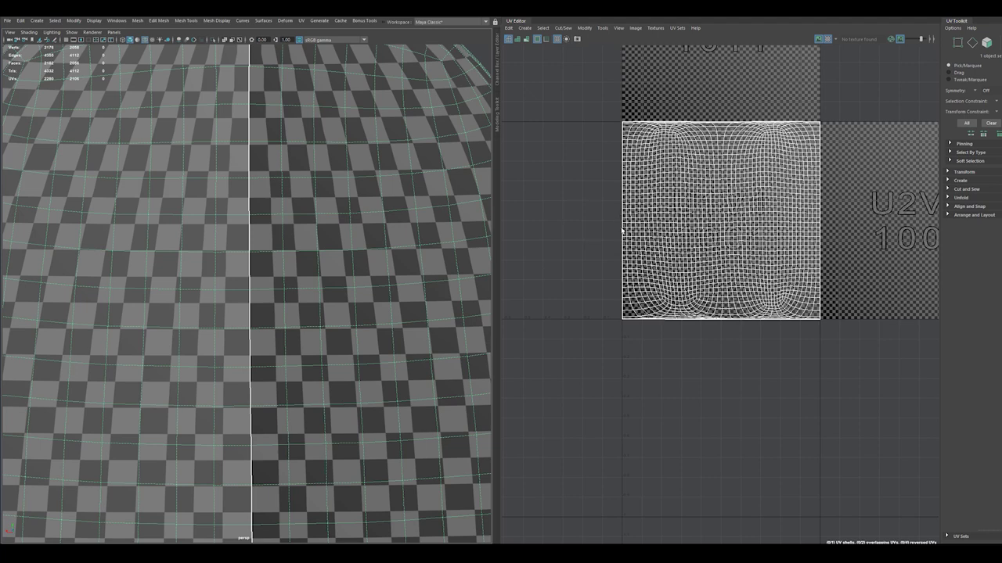
pyautogui.scroll(-6, 308, 219)
pyautogui.keyDown('alt'); pyautogui.moveTo(308, 291); pyautogui.dragTo(246, 273, button='right'); pyautogui.keyUp('alt')
pyautogui.keyDown('alt'); pyautogui.moveTo(291, 317); pyautogui.dragTo(295, 244, button='middle'); pyautogui.keyUp('alt')
pyautogui.keyDown('alt'); pyautogui.moveTo(295, 243); pyautogui.dragTo(159, 257); pyautogui.keyUp('alt')
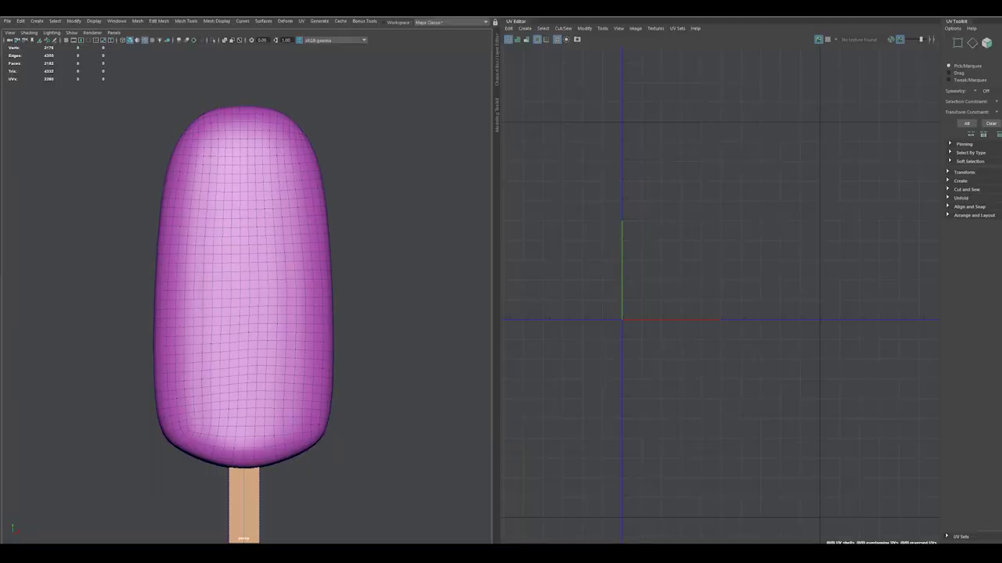
# Inspect the ice-cream body and the stick as separate meshes, selecting each one and both together
pyautogui.scroll(-4, 249, 327)
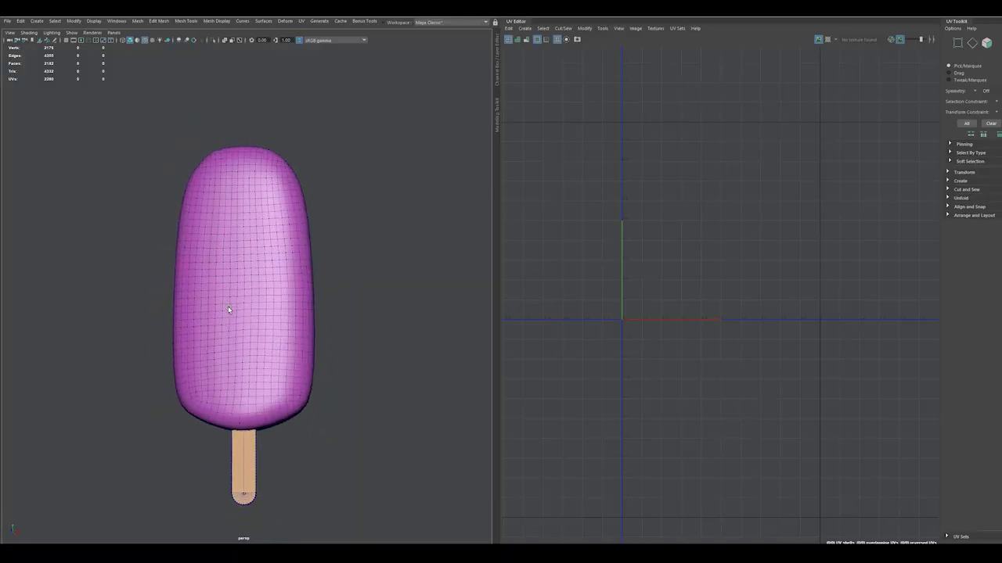
pyautogui.click(250, 287)
pyautogui.moveTo(299, 301)
pyautogui.keyDown('alt'); pyautogui.mouseDown()
pyautogui.moveTo(304, 316)
pyautogui.moveTo(310, 286)
pyautogui.moveTo(273, 290)
pyautogui.mouseUp(); pyautogui.keyUp('alt')
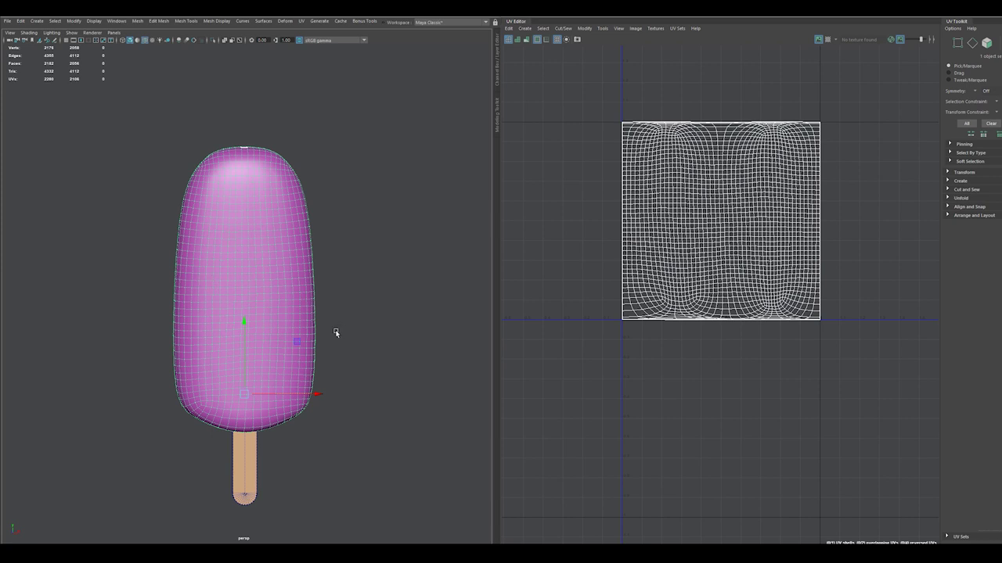
pyautogui.click(254, 467)
pyautogui.click(362, 409)
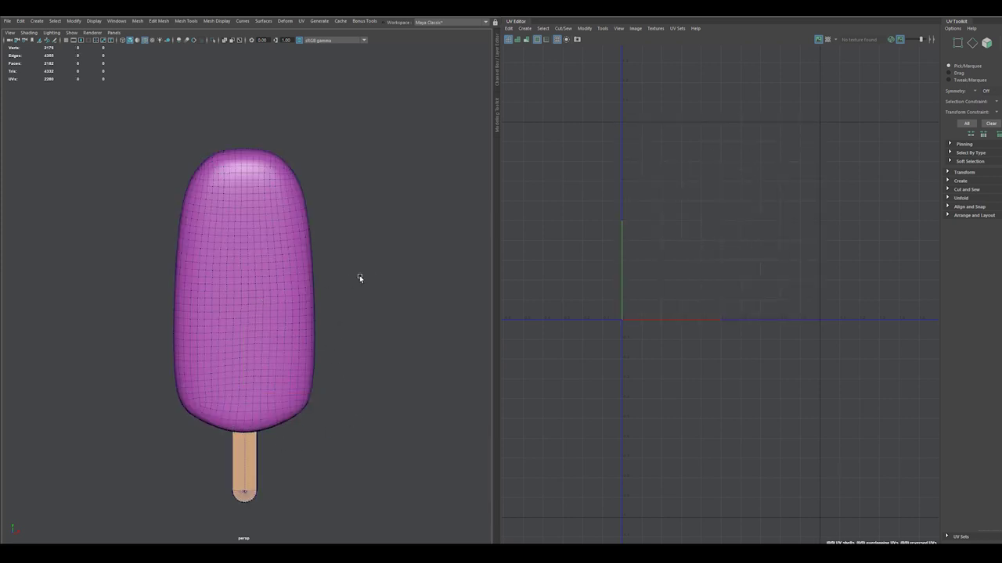
pyautogui.moveTo(161, 205); pyautogui.dragTo(375, 460)
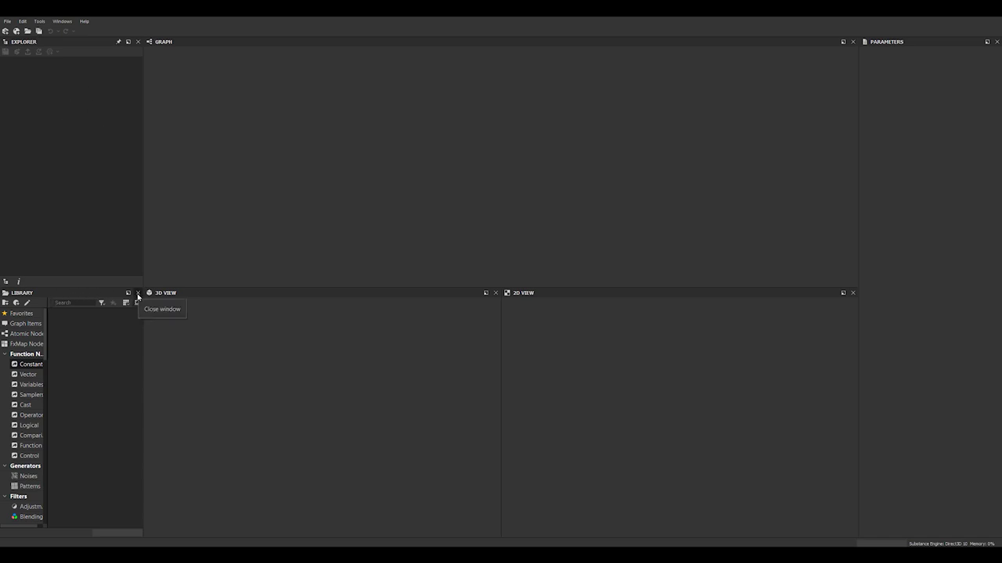
# Switch to Substance Designer and close the Library and Explorer windows
pyautogui.click(137, 295)
pyautogui.click(138, 42)
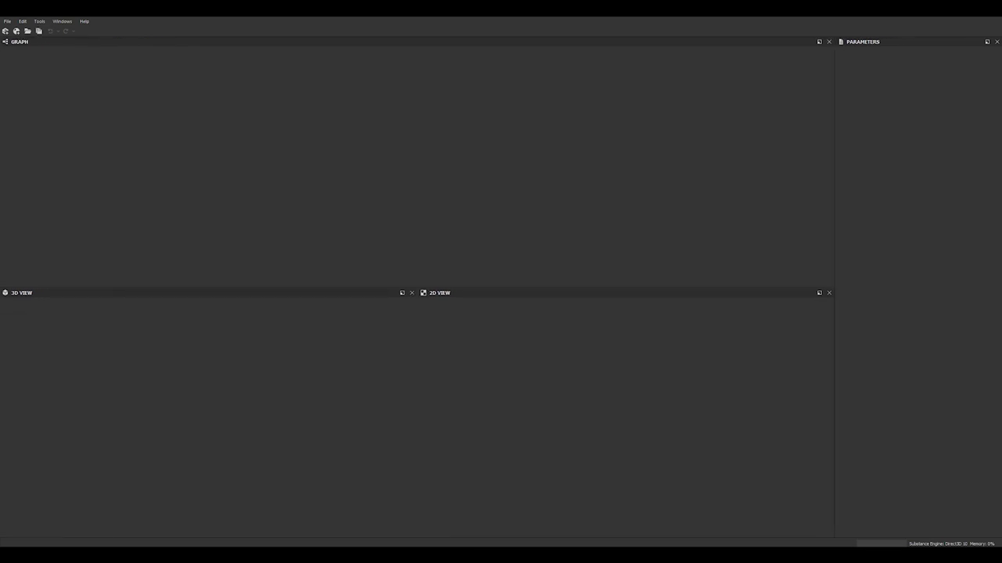
# Create a new Substance graph from the DeteBaseSetup template at 2048 by 2048 px
pyautogui.click(7, 21)
pyautogui.click(24, 29)
pyautogui.scroll(-3, 462, 290)
pyautogui.click(402, 310)
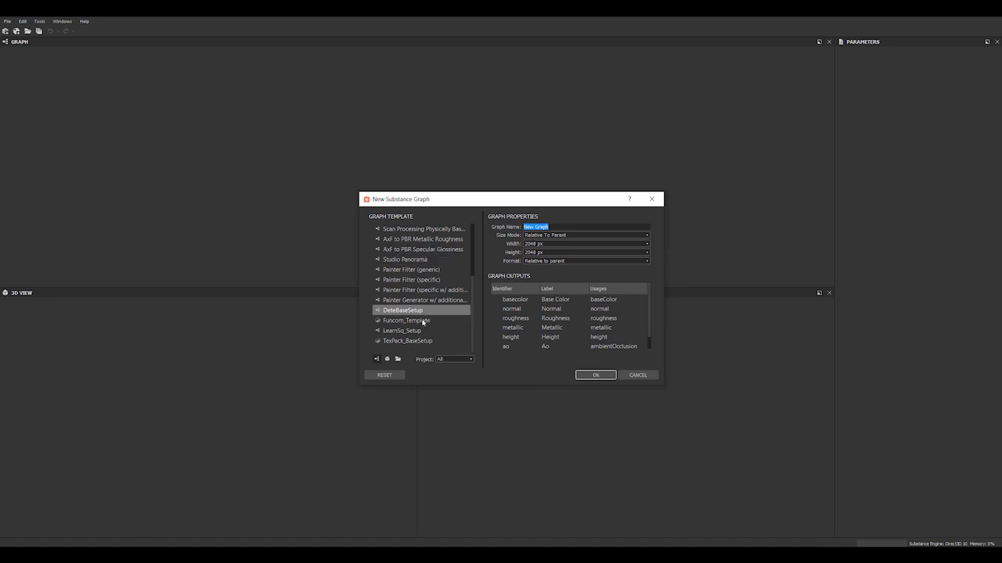
pyautogui.click(587, 376)
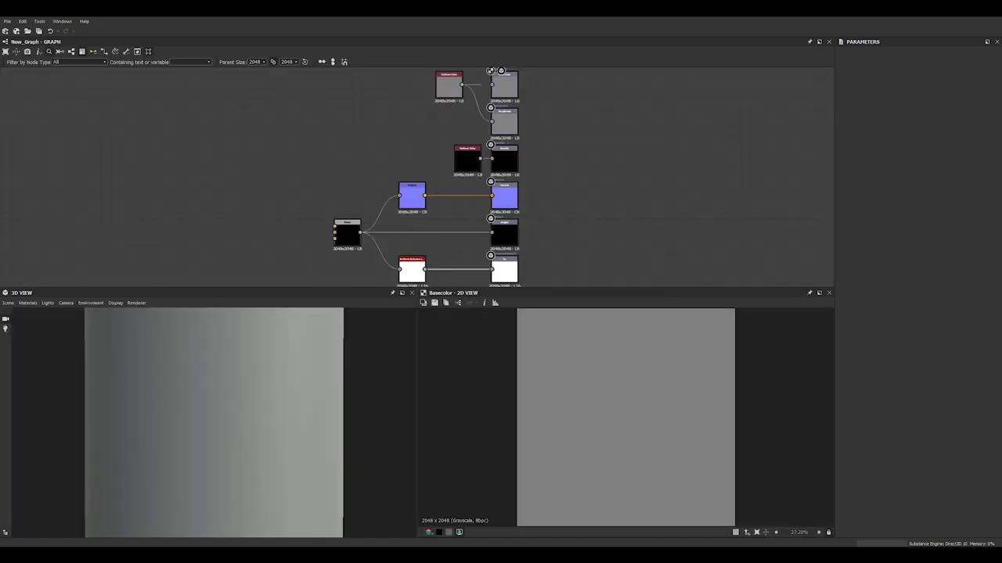
# Stack the 3D View above the 2D View in a narrow column beside the graph and dock the Explorer between them and the graph
pyautogui.scroll(-2, 294, 246)
pyautogui.scroll(-1, 294, 245)
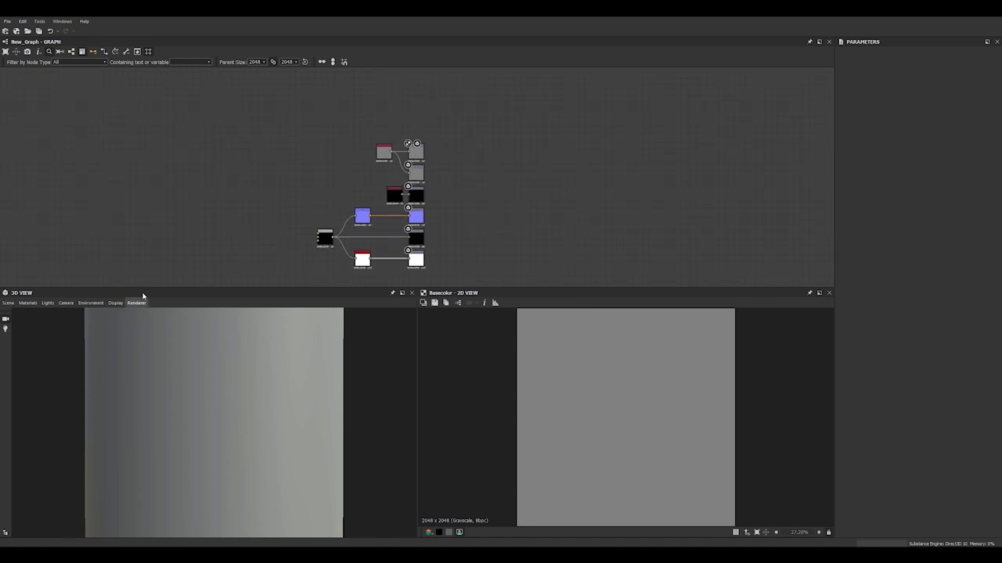
pyautogui.moveTo(162, 300); pyautogui.dragTo(149, 240)
pyautogui.moveTo(315, 294); pyautogui.dragTo(356, 330)
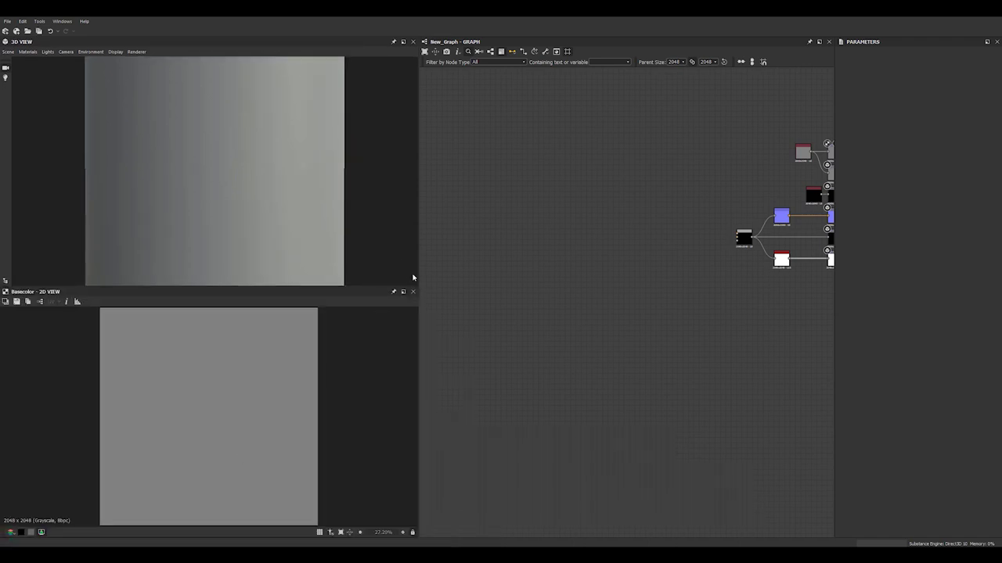
pyautogui.moveTo(418, 276); pyautogui.dragTo(240, 277)
pyautogui.moveTo(2, 110); pyautogui.dragTo(258, 104)
# Save the package as Tutorial_popsicle in the Tutorial folder
pyautogui.rightClick(248, 65)
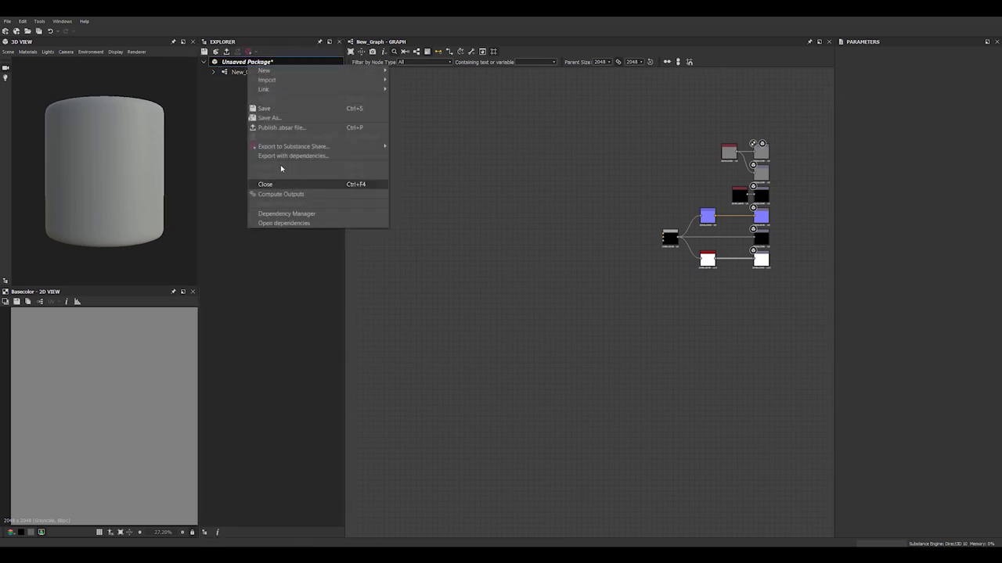
pyautogui.click(274, 117)
pyautogui.doubleClick(102, 319)
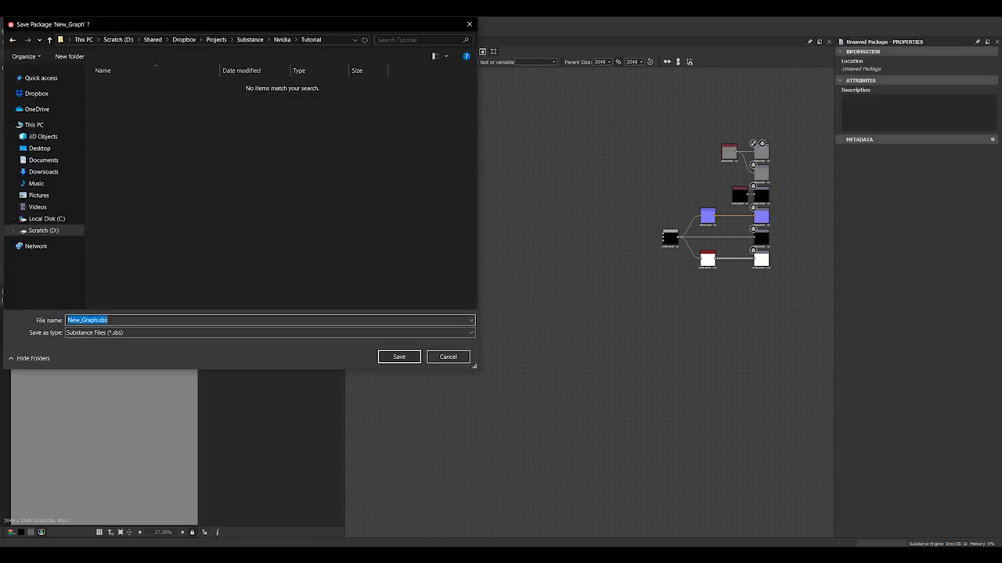
pyautogui.write('Tutorial_popsicle')
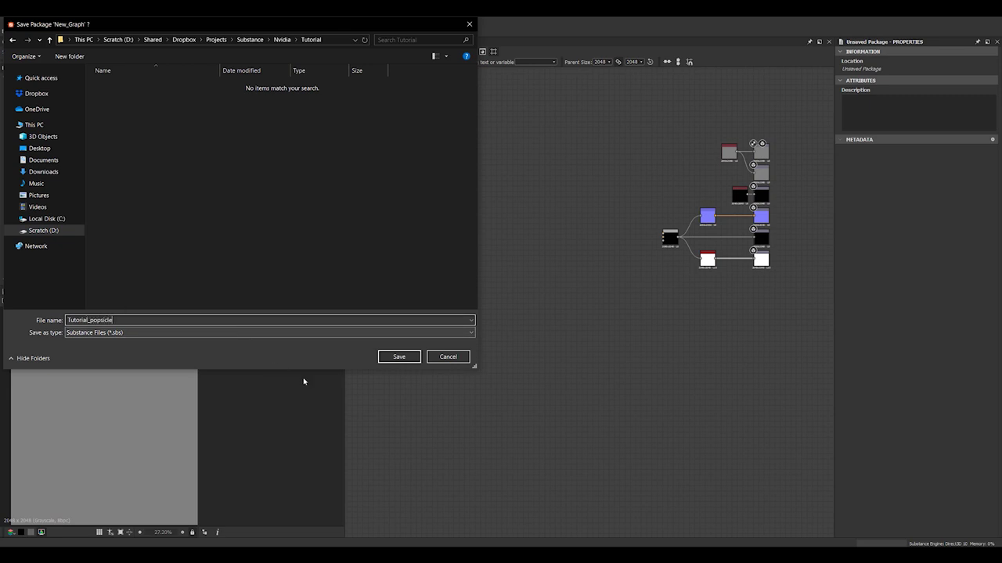
pyautogui.click(396, 359)
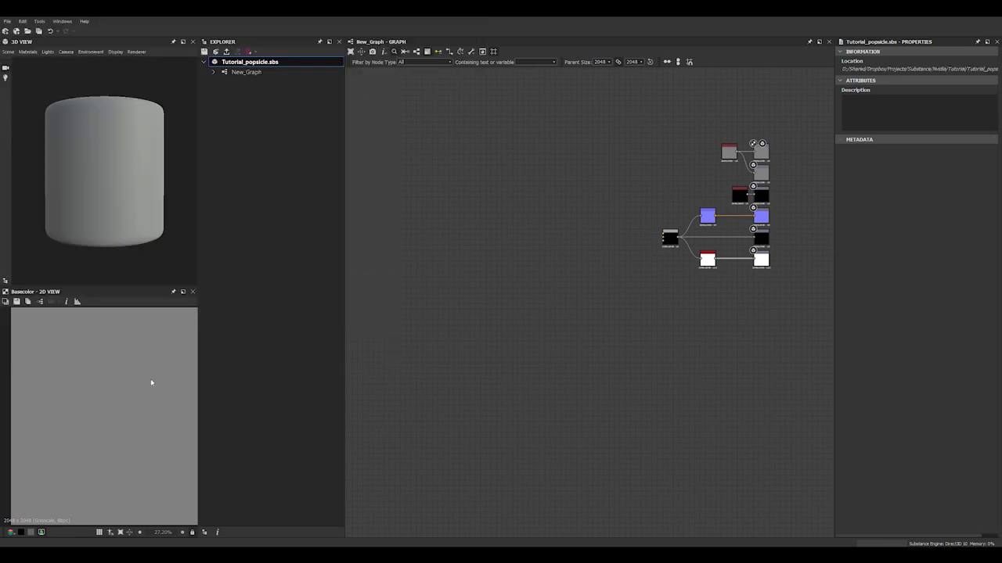
# Load the popsicle mesh into the 3D View in place of the cylinder
pyautogui.moveTo(55, 540); pyautogui.dragTo(101, 174)
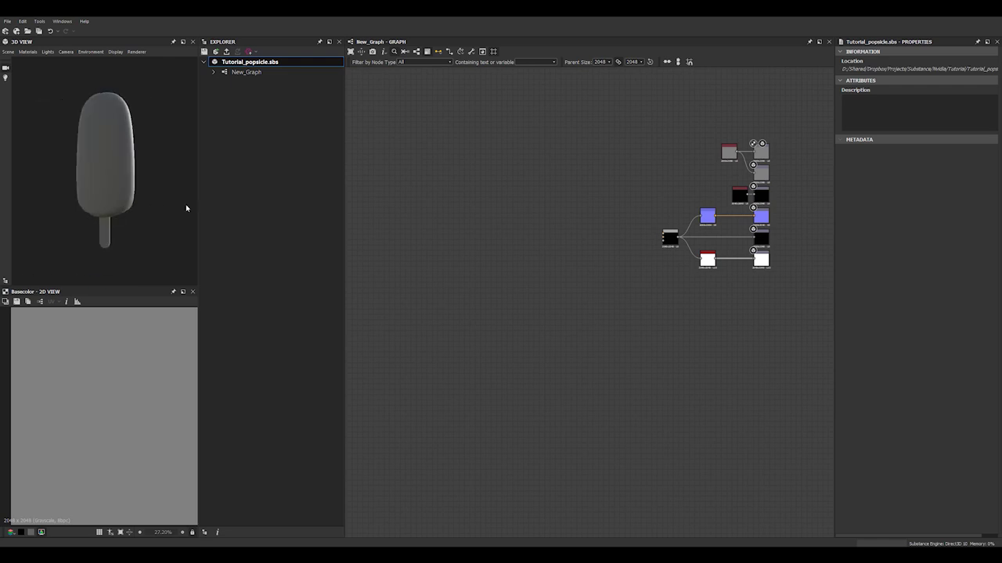
pyautogui.moveTo(190, 175); pyautogui.dragTo(85, 199)
pyautogui.rightClick(555, 188)
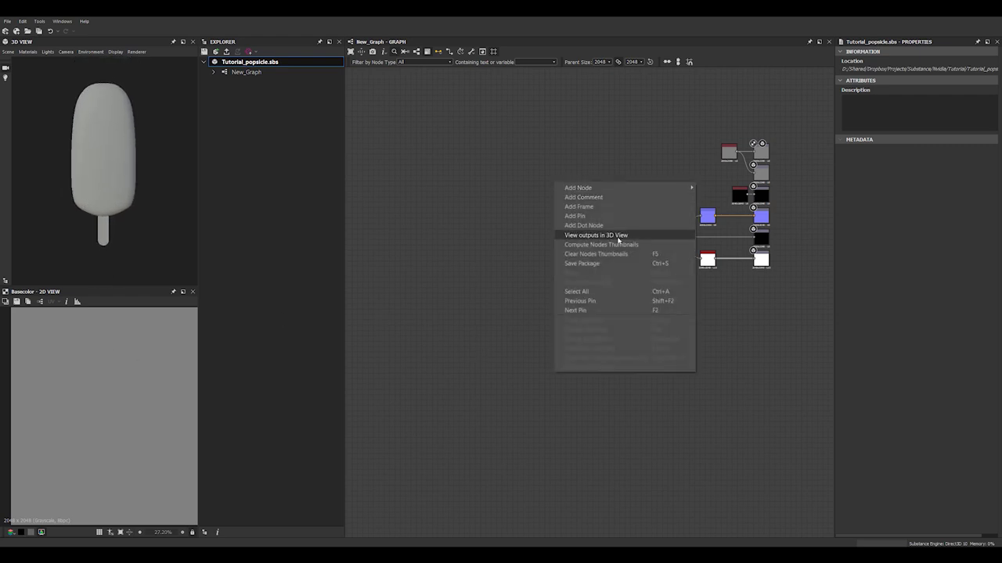
pyautogui.click(541, 177)
# Move the grey Uniform Color node beside the Roughness output, duplicate it and connect the copy to the Base Color output
pyautogui.moveTo(656, 217); pyautogui.dragTo(542, 266, button='middle')
pyautogui.scroll(4, 597, 238)
pyautogui.click(635, 169)
pyautogui.moveTo(635, 169); pyautogui.dragTo(647, 214)
pyautogui.hotkey('ctrl', 'c')
pyautogui.hotkey('ctrl', 'v')
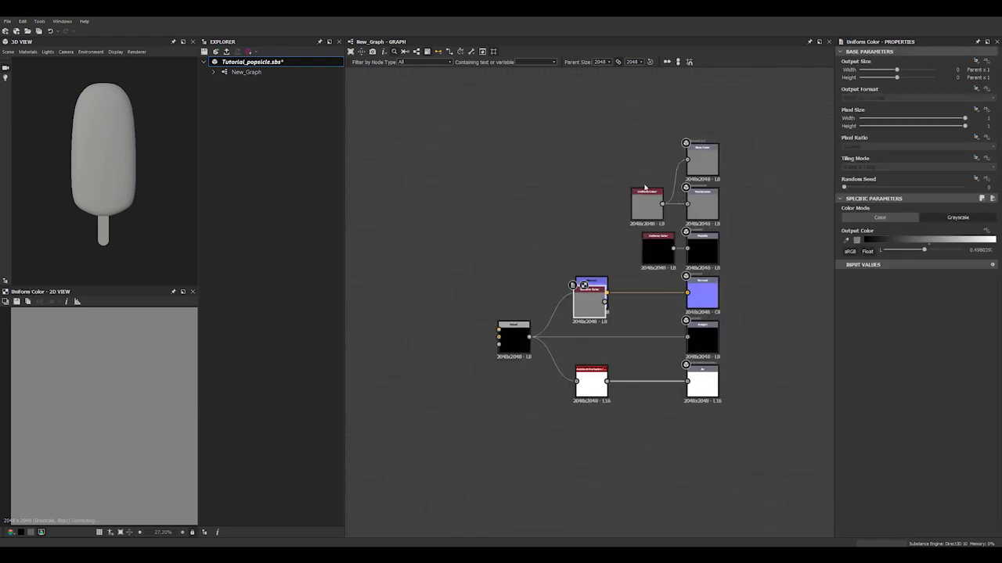
pyautogui.moveTo(577, 319); pyautogui.dragTo(687, 159)
# Switch the Base Color's Uniform Color node to Color mode and give it a saturated orange
pyautogui.click(910, 219)
pyautogui.click(668, 162)
pyautogui.click(875, 239)
# Show the graph outputs on icecream_mtrl in the 3D View and save the package
pyautogui.rightClick(572, 128)
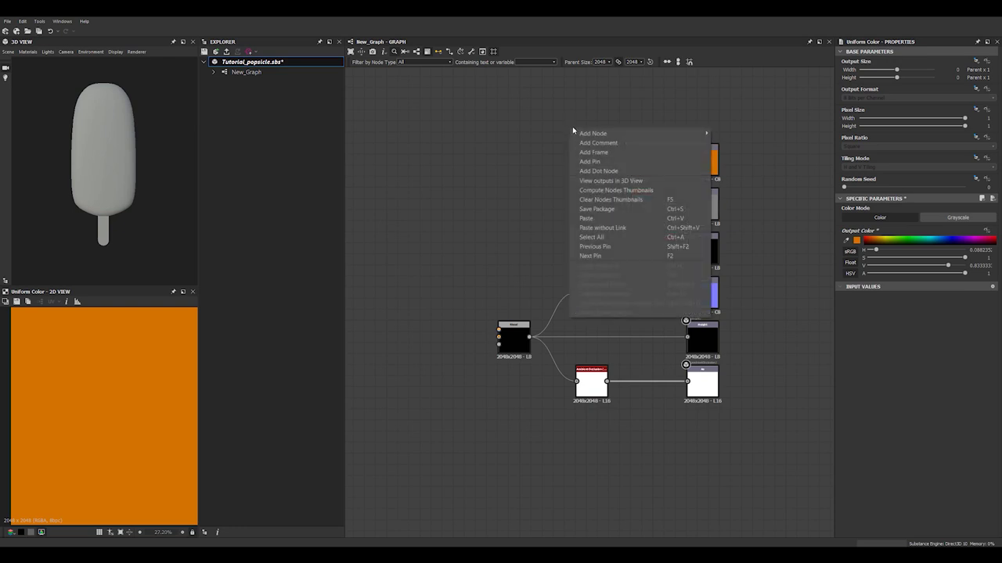
pyautogui.click(638, 181)
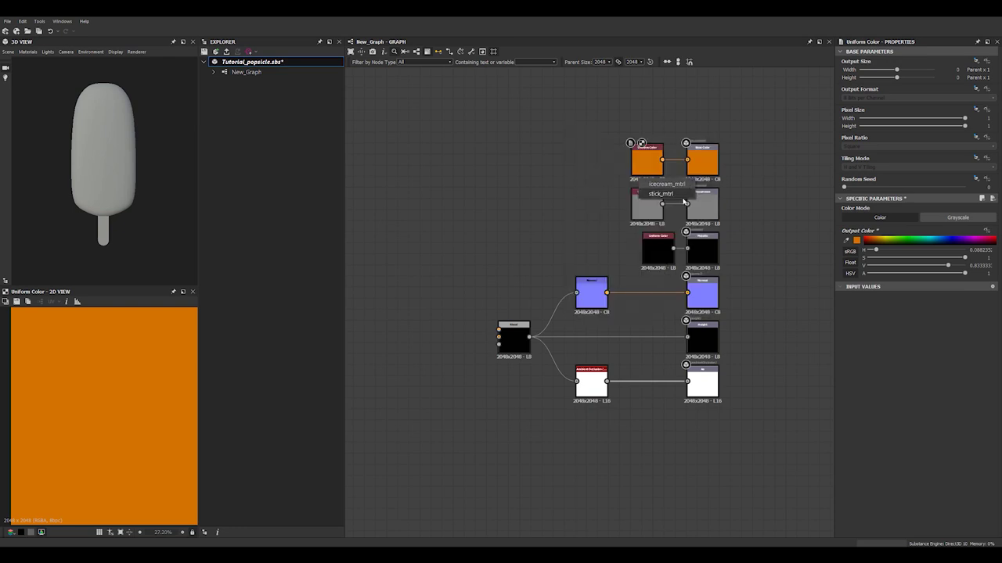
pyautogui.click(666, 184)
pyautogui.moveTo(57, 142)
pyautogui.mouseDown()
pyautogui.moveTo(89, 94)
pyautogui.moveTo(109, 85)
pyautogui.moveTo(57, 123)
pyautogui.mouseUp()
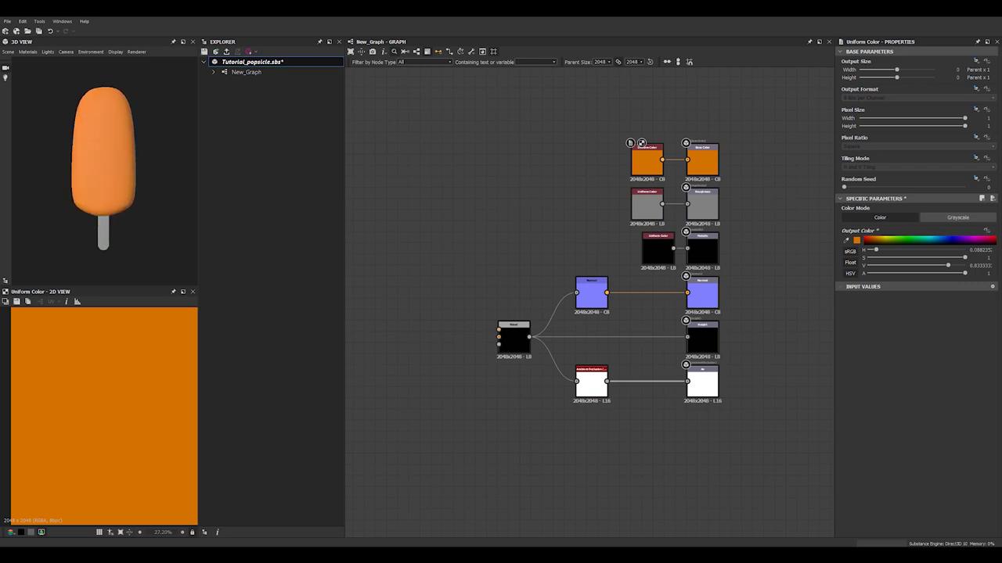
pyautogui.hotkey('ctrl', 's')
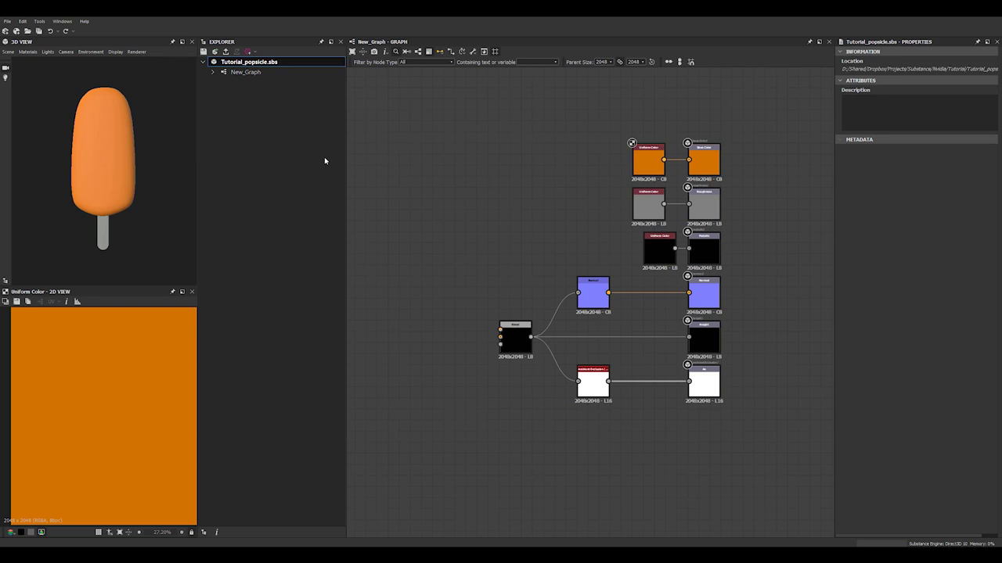
# Rename the New_Graph graph to Popsicle
pyautogui.rightClick(247, 75)
pyautogui.click(267, 119)
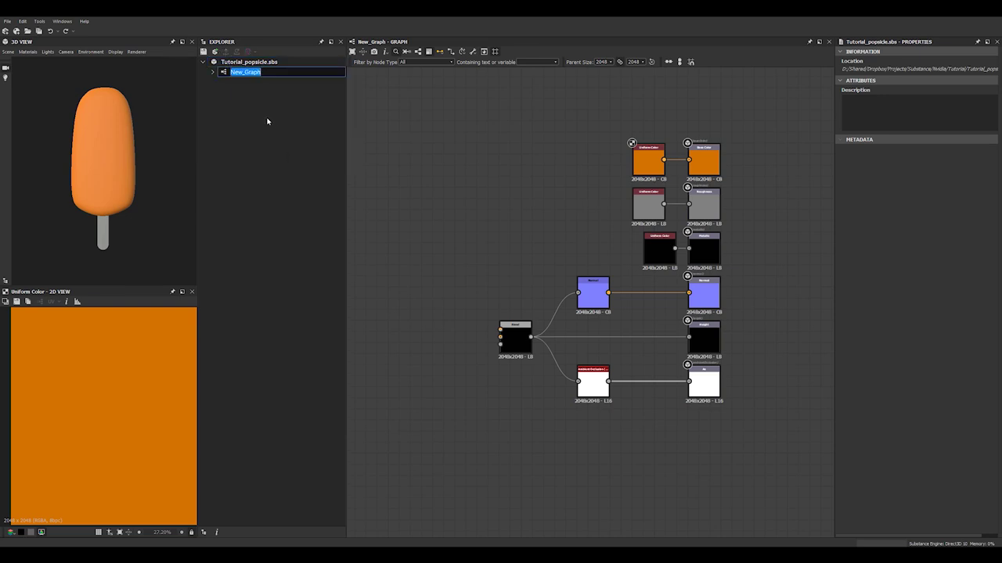
pyautogui.write('Popsicle')
pyautogui.press('Return')
# Add a new Substance graph named _nuts to the package using the Empty template
pyautogui.rightClick(249, 65)
pyautogui.moveTo(267, 74)
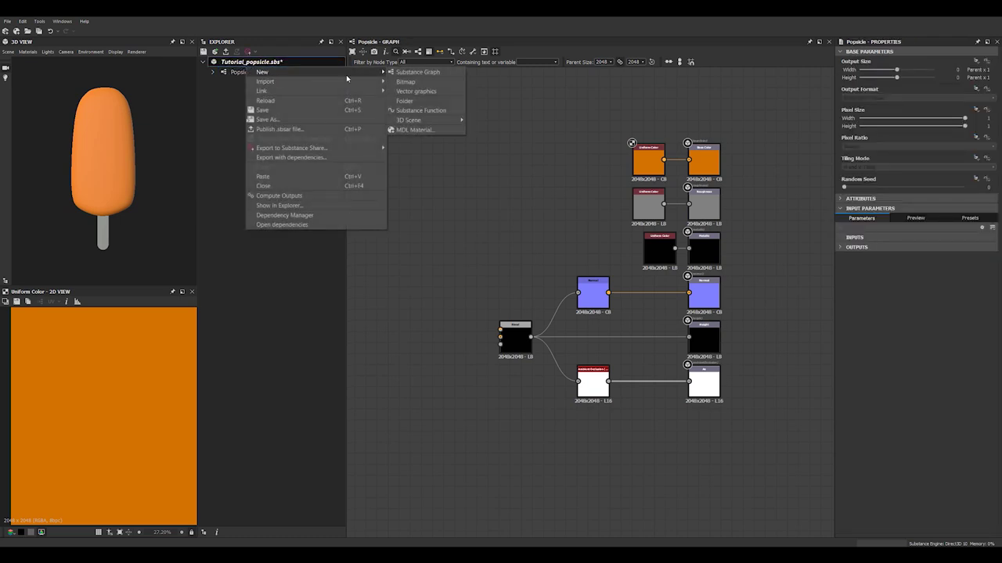
pyautogui.click(399, 76)
pyautogui.click(388, 229)
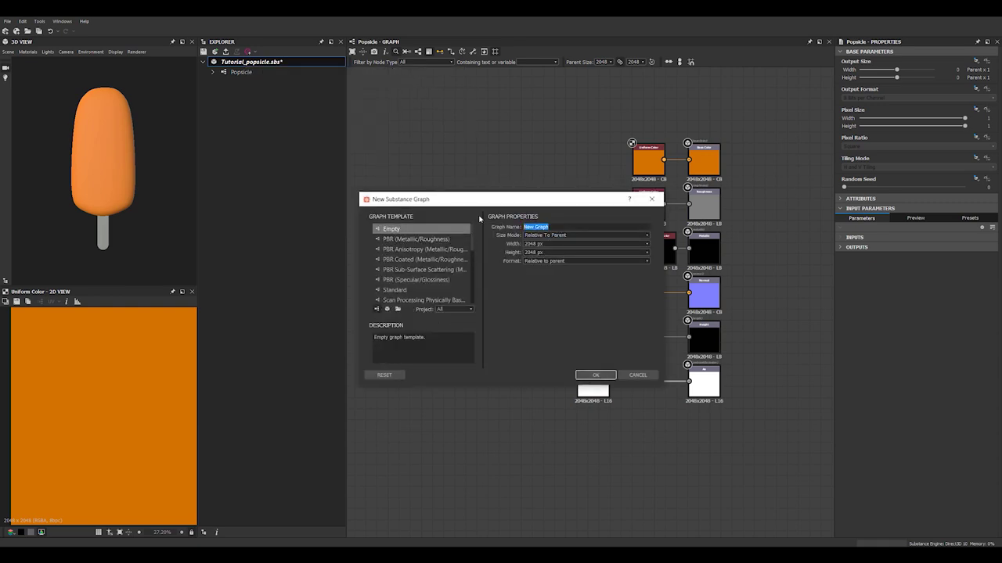
pyautogui.press('BackSpace')
pyautogui.write('_nut')
pyautogui.write('b')
pyautogui.click(594, 375)
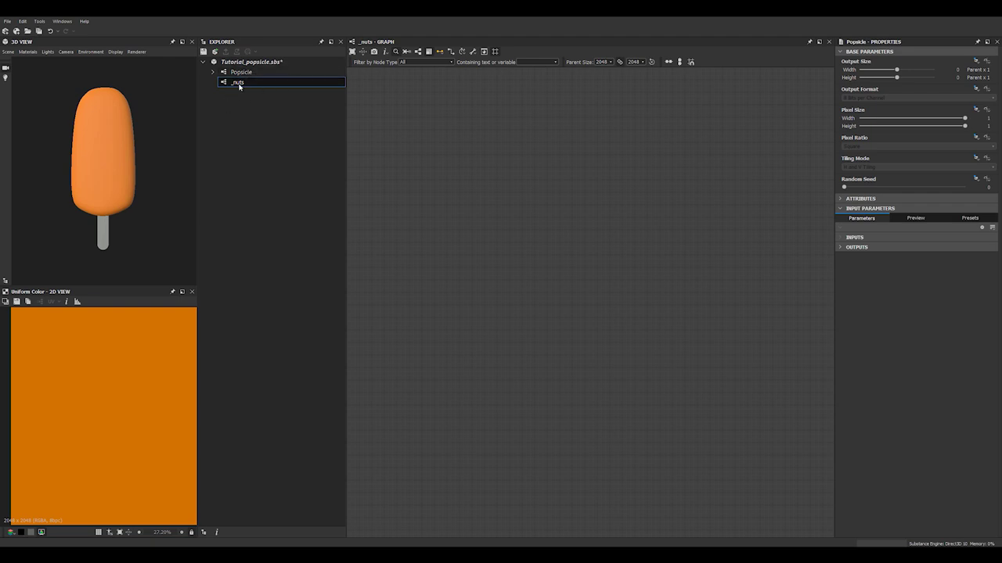
# Add a new Substance graph named _icecream to the package using the Empty template, and save the package
pyautogui.moveTo(313, 69)
pyautogui.click(429, 77)
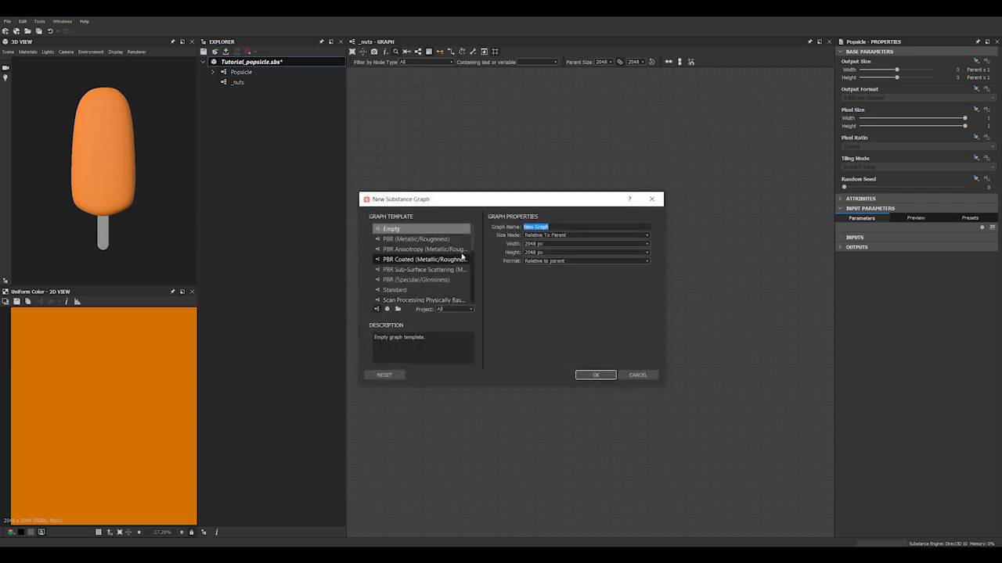
pyautogui.moveTo(473, 245)
pyautogui.mouseDown()
pyautogui.moveTo(472, 287)
pyautogui.moveTo(476, 236)
pyautogui.mouseUp()
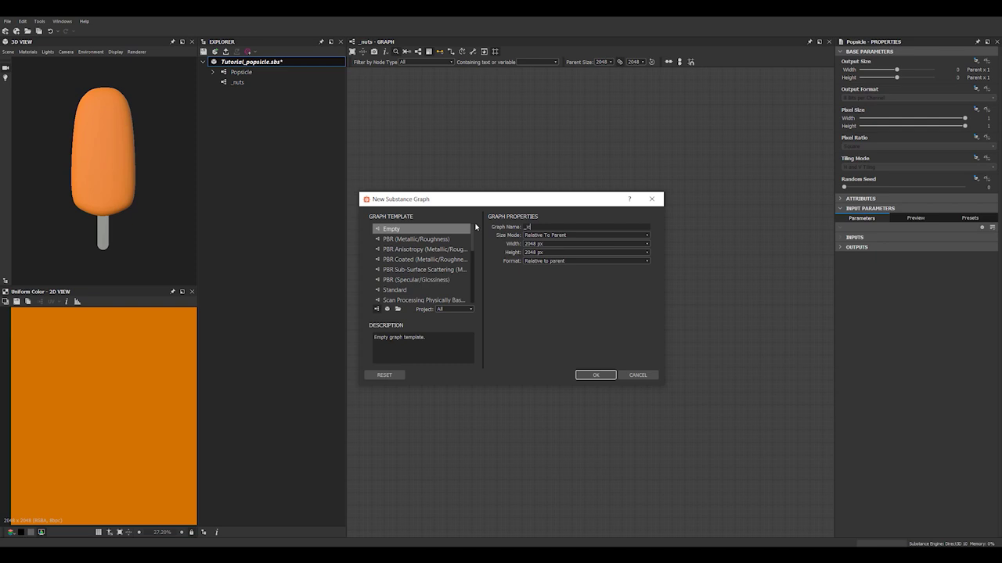
pyautogui.click(584, 374)
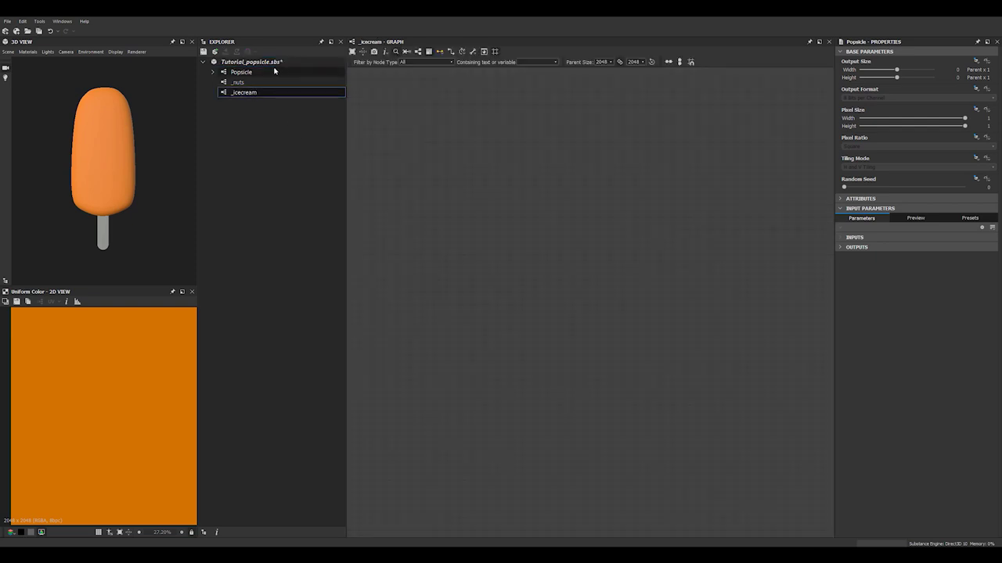
pyautogui.click(274, 62)
pyautogui.hotkey('ctrl', 's')
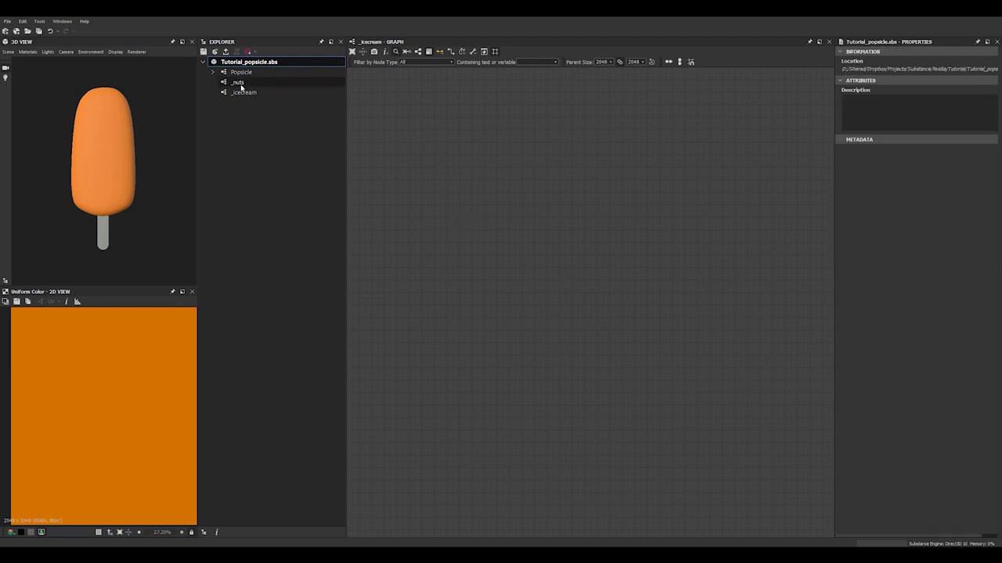
# Open the _nuts graph, add a Polygon 2 node, and widen the 3D and 2D views
pyautogui.click(239, 83)
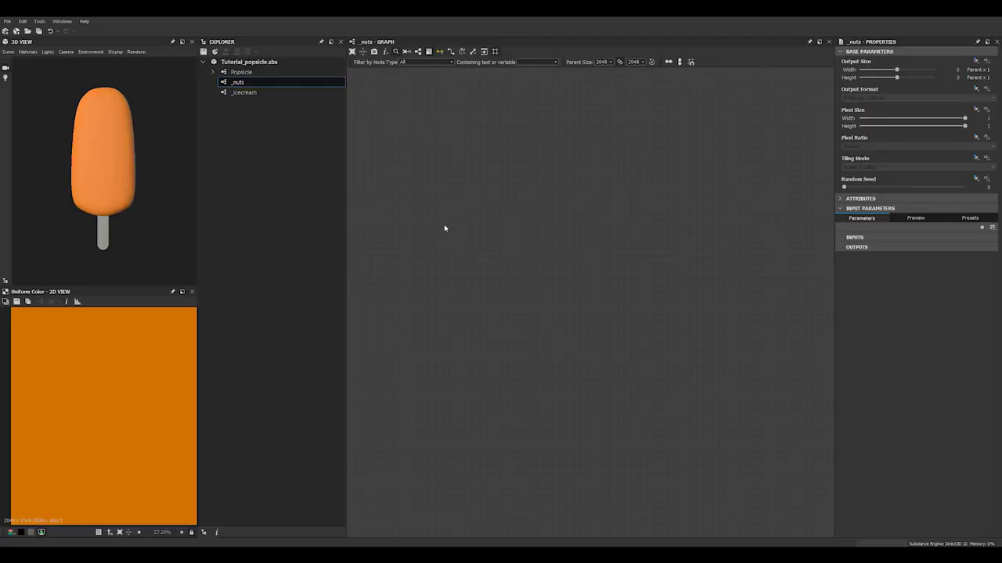
pyautogui.press('space')
pyautogui.write('pol')
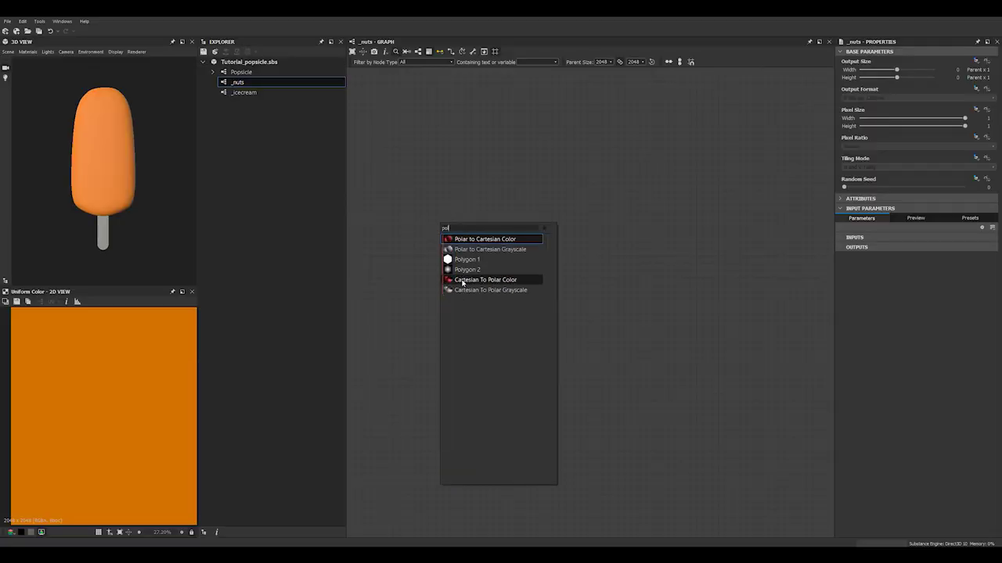
pyautogui.click(466, 270)
pyautogui.scroll(-2, 147, 369)
pyautogui.moveTo(197, 186); pyautogui.dragTo(237, 186)
pyautogui.click(289, 62)
pyautogui.scroll(3, 479, 211)
pyautogui.click(475, 200)
# Set the Polygon 2 node's Scale to 0.89, Curve to 0.18 and Sides to 5
pyautogui.moveTo(964, 265); pyautogui.dragTo(950, 266)
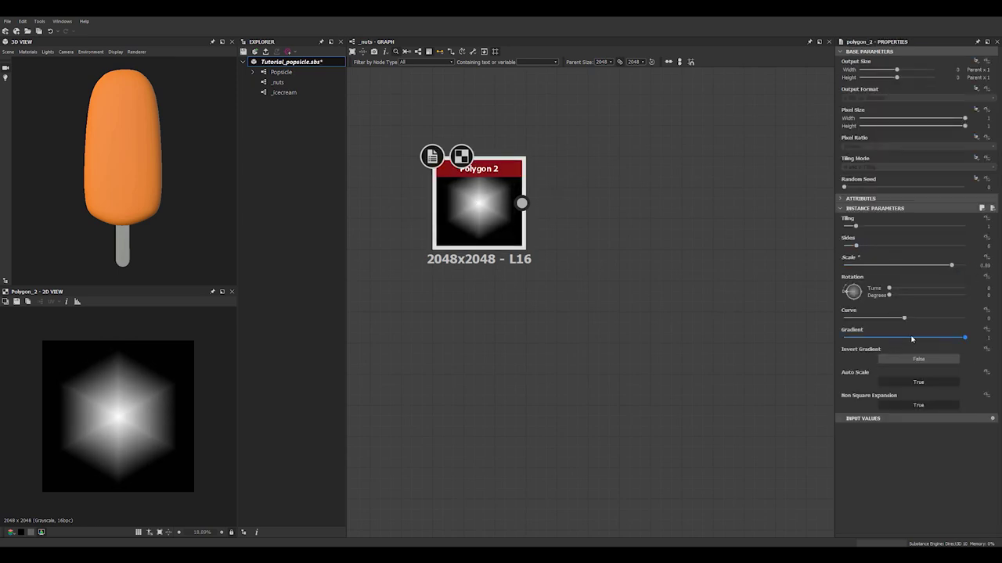
pyautogui.moveTo(905, 319); pyautogui.dragTo(917, 319)
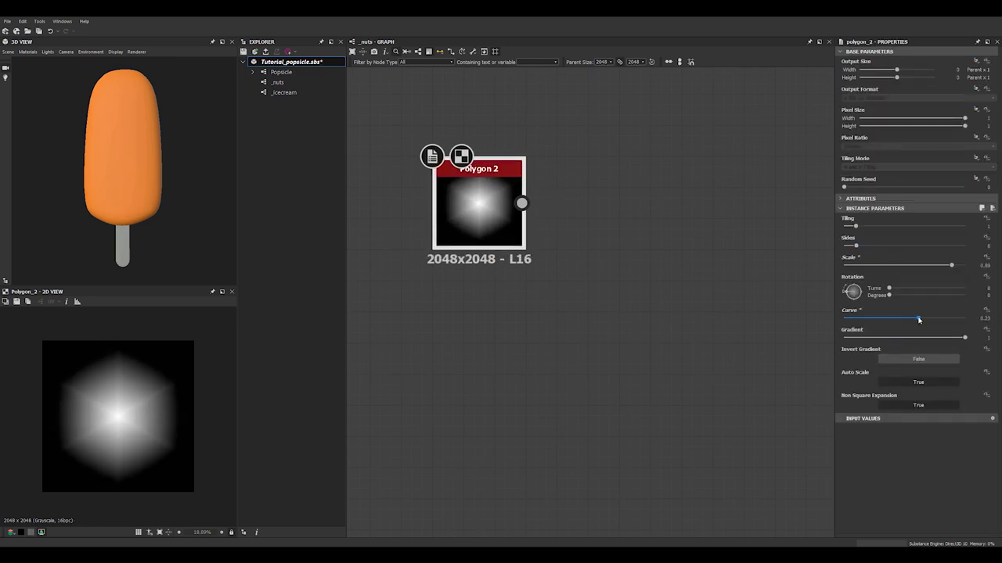
pyautogui.scroll(-1, 596, 255)
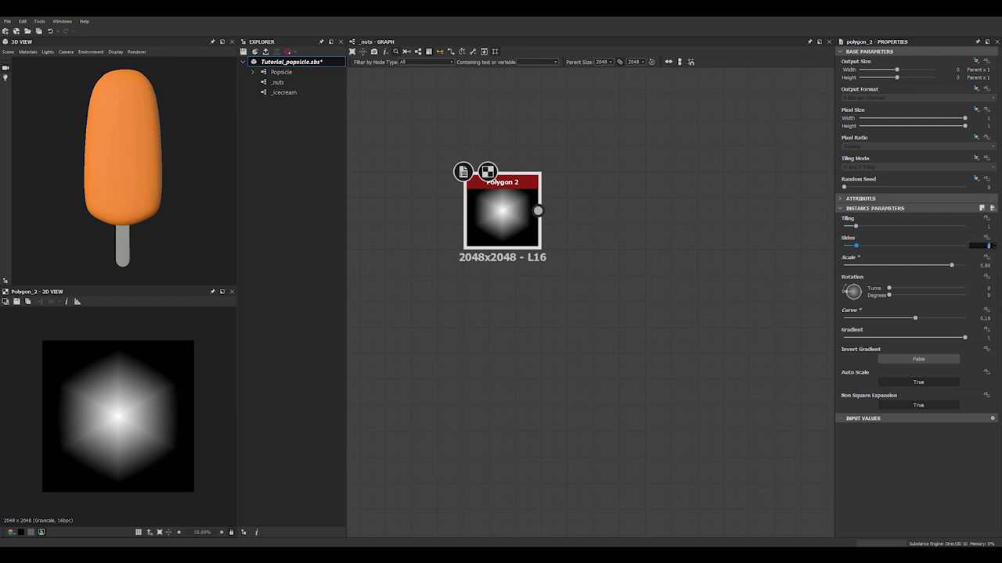
pyautogui.write('5')
pyautogui.press('Return')
# Add a Warp node fed by the Polygon 2 output
pyautogui.moveTo(589, 272); pyautogui.dragTo(518, 312, button='middle')
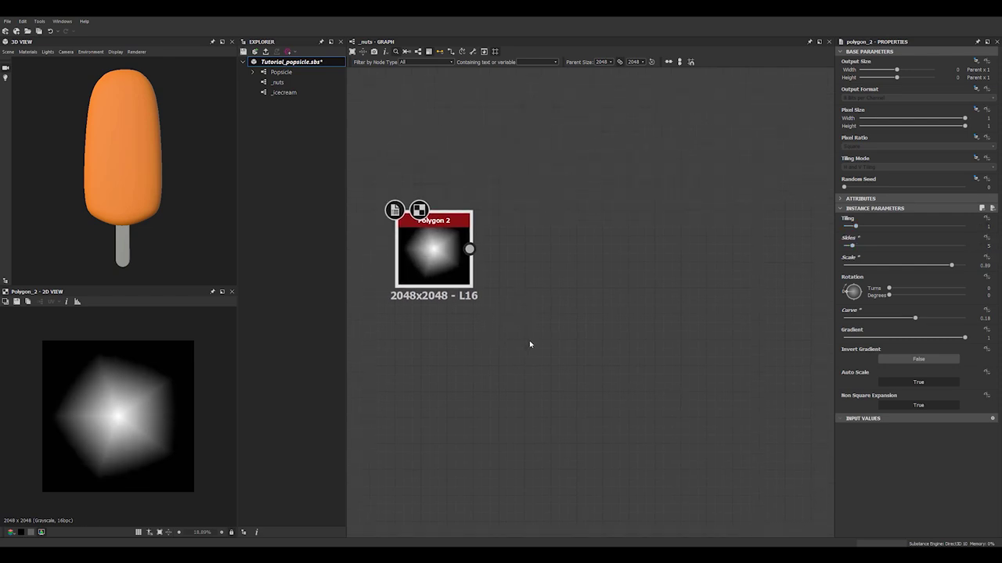
pyautogui.click(416, 246)
pyautogui.press('space')
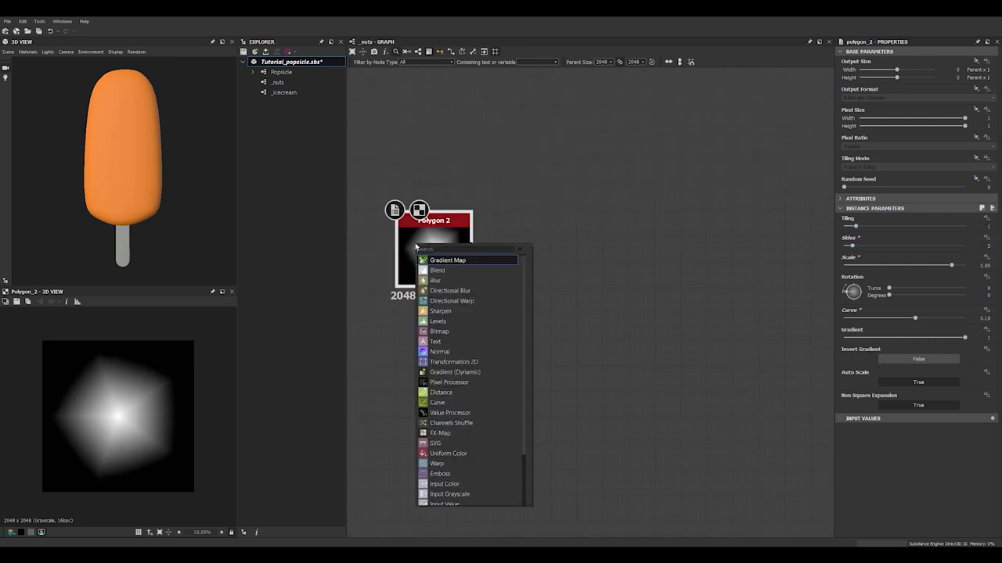
pyautogui.write('warp')
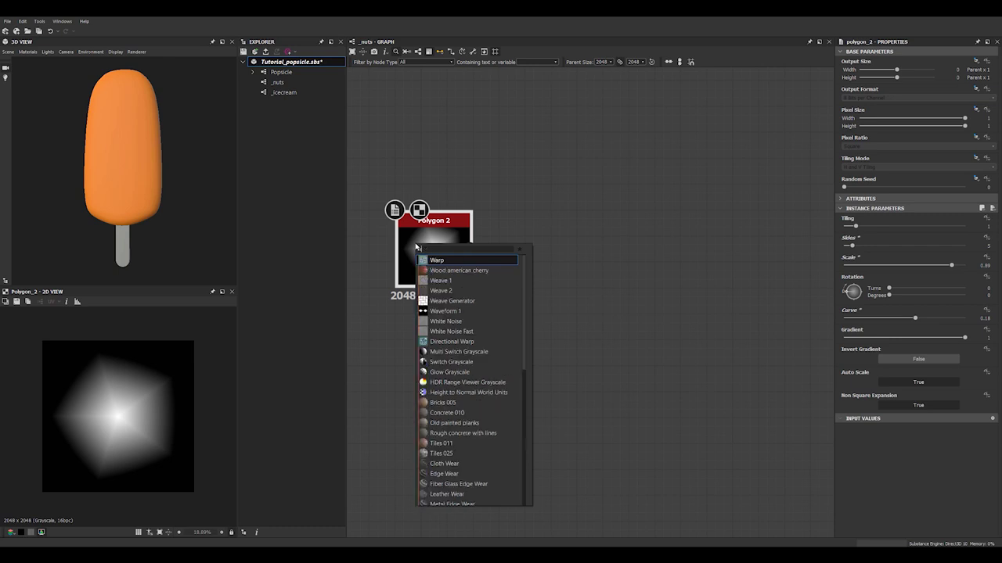
pyautogui.click(451, 264)
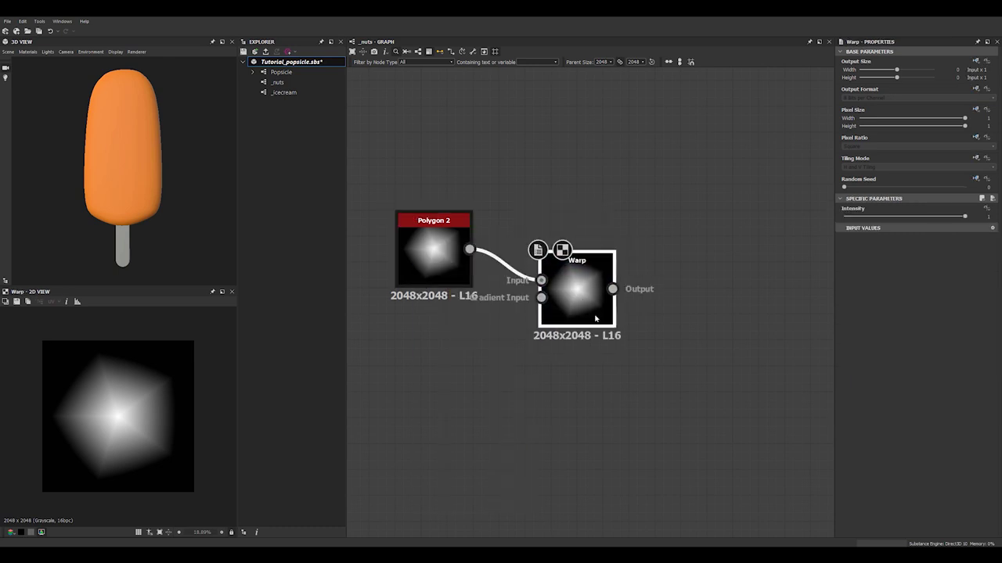
# Add a Perlin Noise node, reduce its Scale, and connect it to the Warp node's Gradient Input
pyautogui.press('space')
pyautogui.write('per')
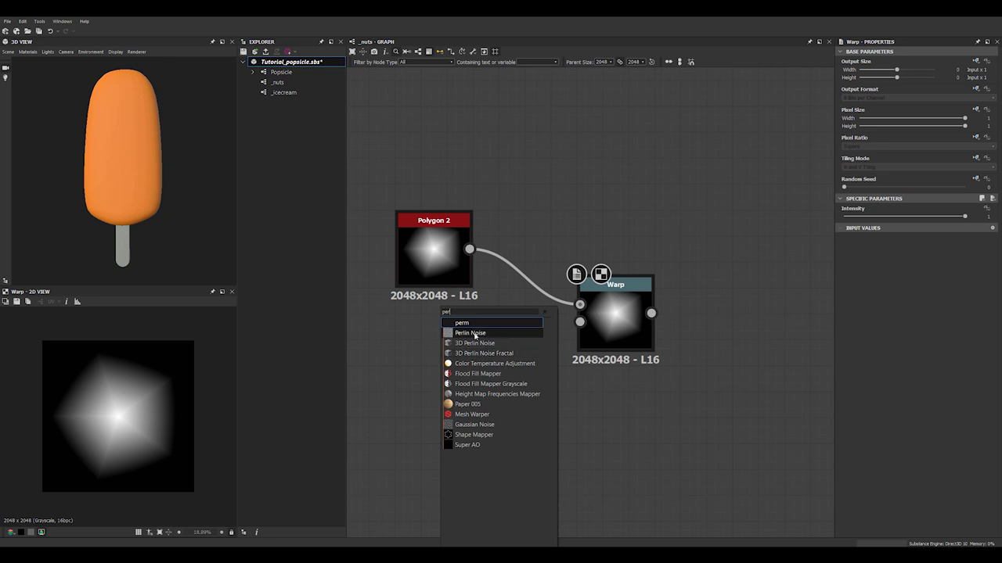
pyautogui.click(472, 334)
pyautogui.moveTo(856, 229); pyautogui.dragTo(848, 232)
pyautogui.moveTo(469, 380); pyautogui.dragTo(580, 321)
# Set the Warp node's Intensity to 4
pyautogui.click(615, 313)
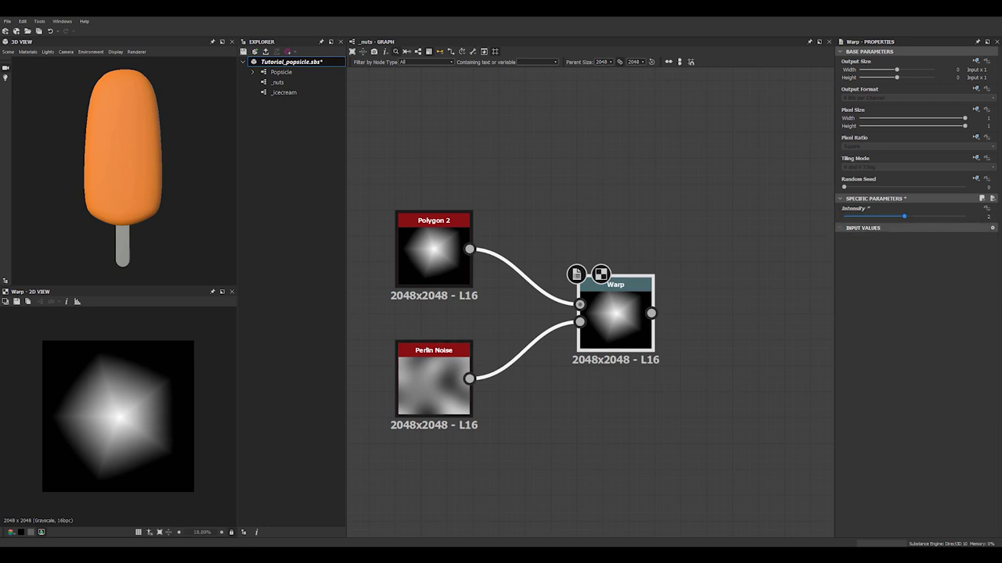
pyautogui.write('4')
pyautogui.press('Return')
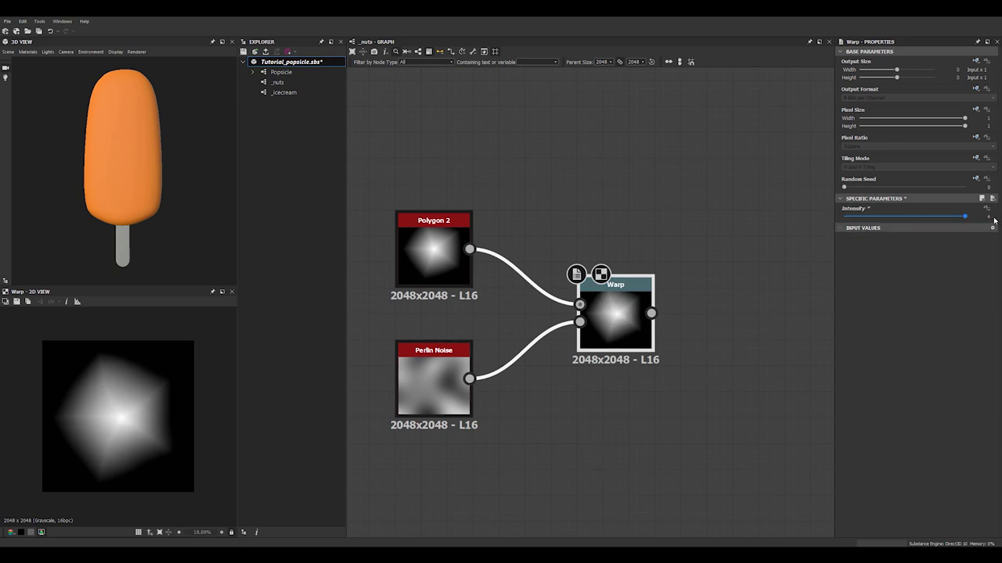
# Add a Blend node with the Warp output as its background and set its Blending Mode to Min (Darken)
pyautogui.scroll(-3, 594, 344)
pyautogui.moveTo(597, 343); pyautogui.dragTo(523, 327, button='middle')
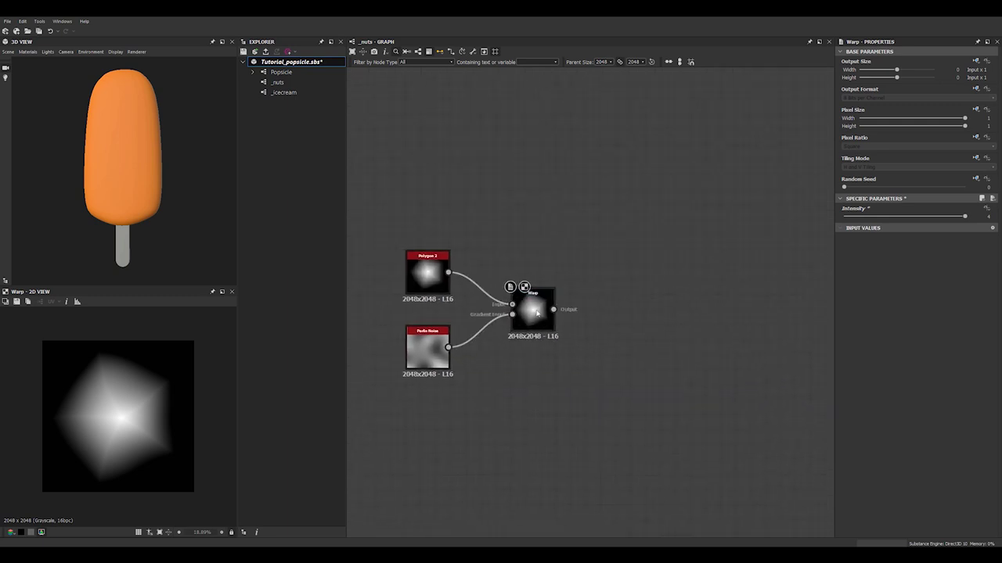
pyautogui.press('space')
pyautogui.write('bl')
pyautogui.click(566, 323)
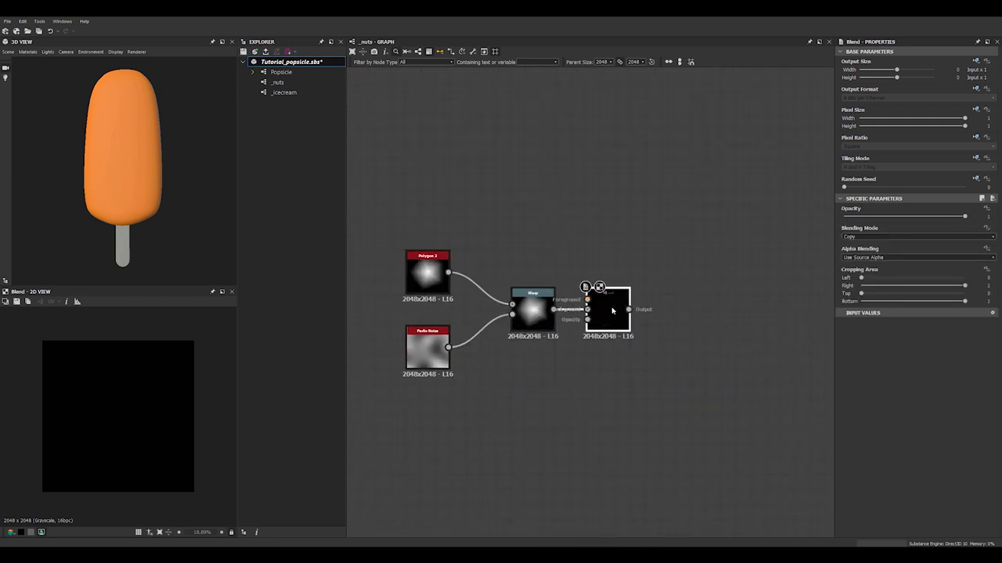
pyautogui.moveTo(615, 312); pyautogui.dragTo(687, 310)
pyautogui.click(850, 236)
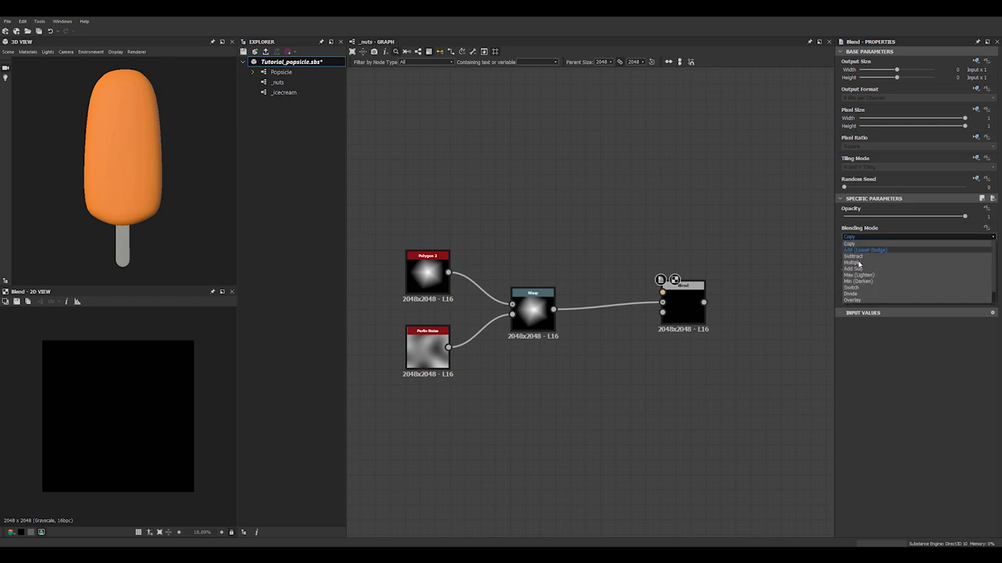
pyautogui.click(868, 281)
# Add a Gradient Axial node above the Warp node and connect it to the Blend node's Foreground input
pyautogui.moveTo(567, 259); pyautogui.dragTo(501, 317, button='middle')
pyautogui.press('space')
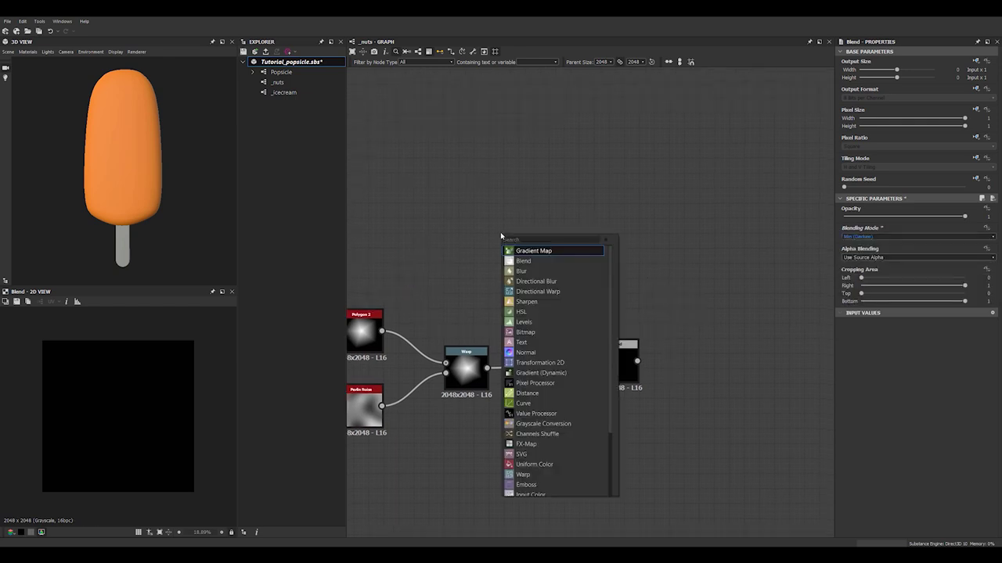
pyautogui.write('gr')
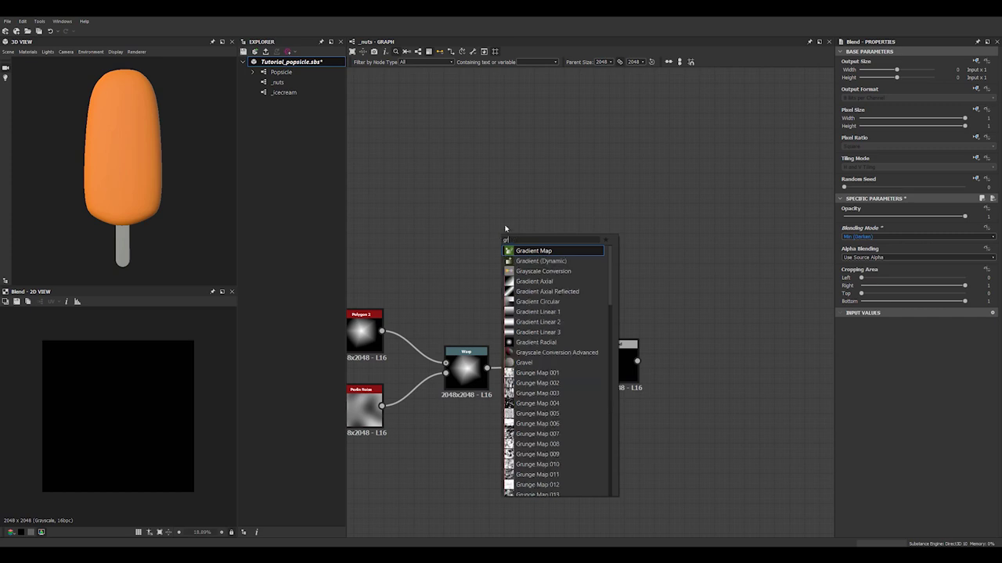
pyautogui.click(549, 283)
pyautogui.moveTo(516, 240); pyautogui.dragTo(607, 379)
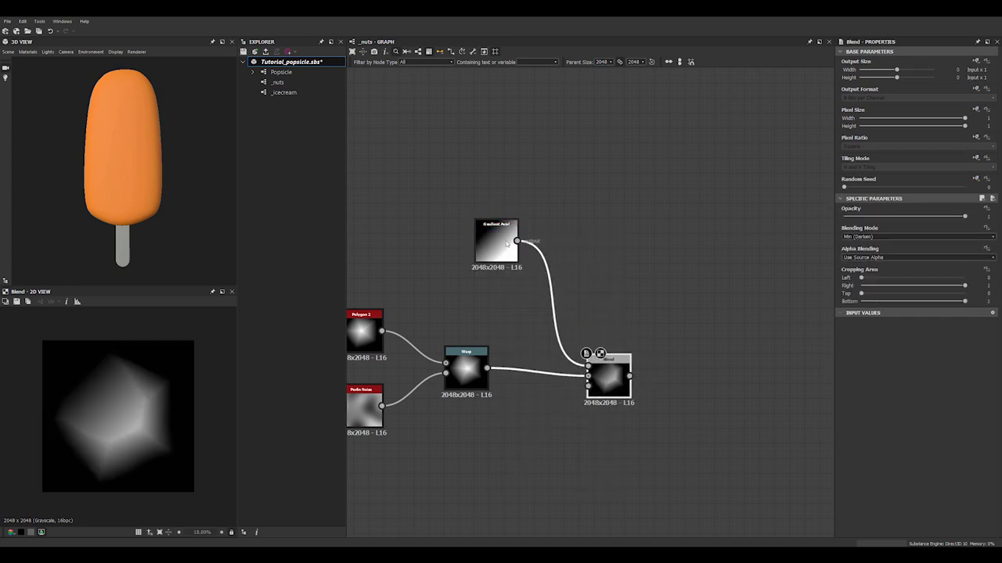
# Reposition the Gradient Axial points, Point 1 to about (0.05, 0.39) and Point 2 to about (0.91, 0.84)
pyautogui.click(510, 243)
pyautogui.moveTo(157, 455); pyautogui.dragTo(180, 470)
pyautogui.moveTo(80, 380); pyautogui.dragTo(51, 401)
# Arrange the Polygon 2, Perlin Noise and Warp nodes compactly before the Blend node, and save the package
pyautogui.moveTo(680, 399); pyautogui.dragTo(565, 363, button='middle')
pyautogui.click(566, 363)
pyautogui.moveTo(492, 342); pyautogui.dragTo(486, 326)
pyautogui.moveTo(433, 355); pyautogui.dragTo(535, 358, button='middle')
pyautogui.moveTo(451, 336); pyautogui.dragTo(490, 328)
pyautogui.moveTo(409, 333); pyautogui.dragTo(468, 326, button='middle')
pyautogui.moveTo(418, 300); pyautogui.dragTo(465, 299)
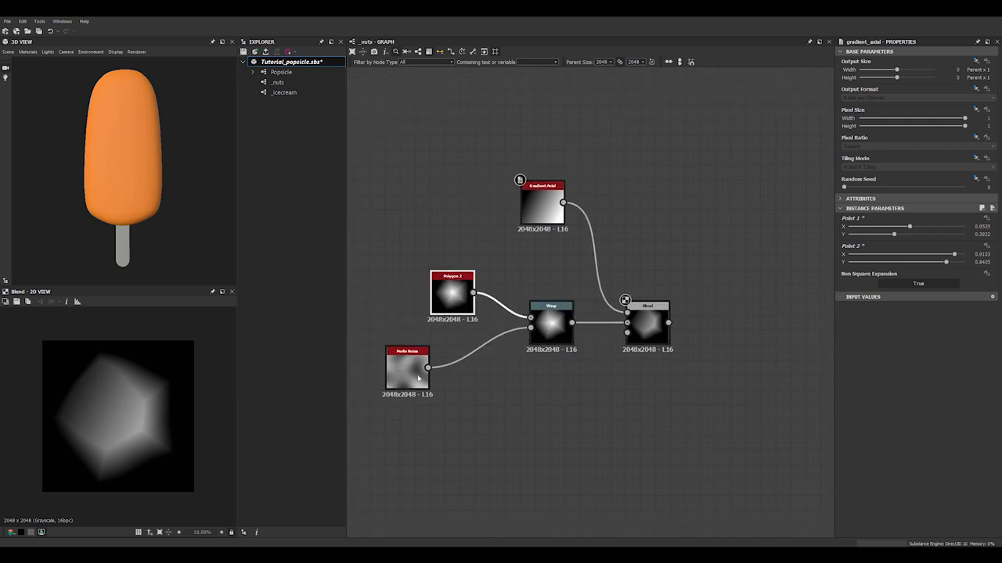
pyautogui.moveTo(413, 369); pyautogui.dragTo(459, 358)
pyautogui.moveTo(501, 385); pyautogui.dragTo(398, 378, button='middle')
pyautogui.moveTo(457, 363); pyautogui.dragTo(493, 365, button='middle')
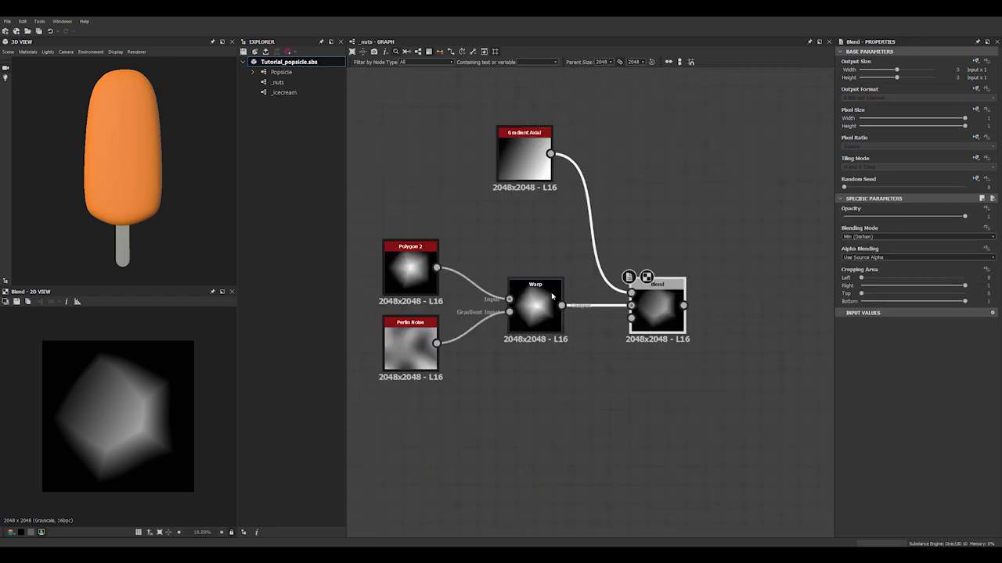
# Add a Histogram Scan node after the Blend, with Position 0.57 and Contrast 0.36
pyautogui.moveTo(652, 392); pyautogui.dragTo(554, 388, button='middle')
pyautogui.press('space')
pyautogui.write('hhist')
pyautogui.click(619, 331)
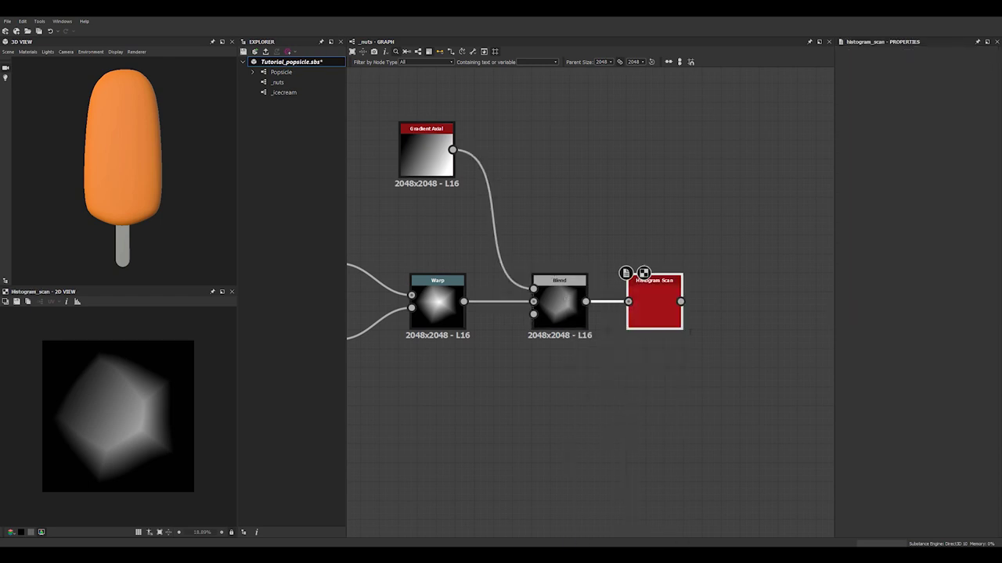
pyautogui.moveTo(904, 230); pyautogui.dragTo(928, 228)
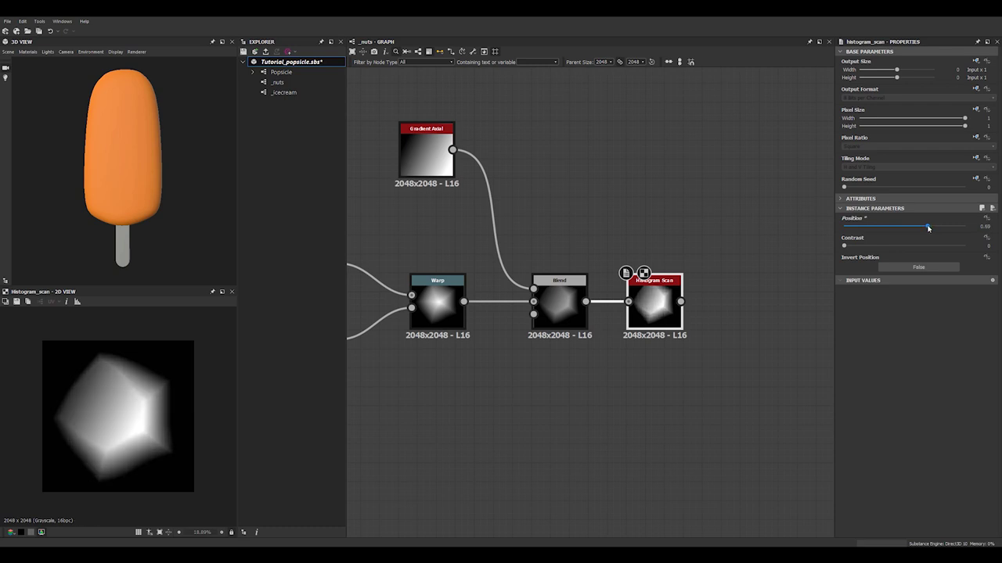
pyautogui.moveTo(845, 246); pyautogui.dragTo(888, 248)
# Add a Slope Blur Grayscale node fed by the Histogram Scan output and space it further along the chain
pyautogui.moveTo(654, 355); pyautogui.dragTo(579, 345, button='middle')
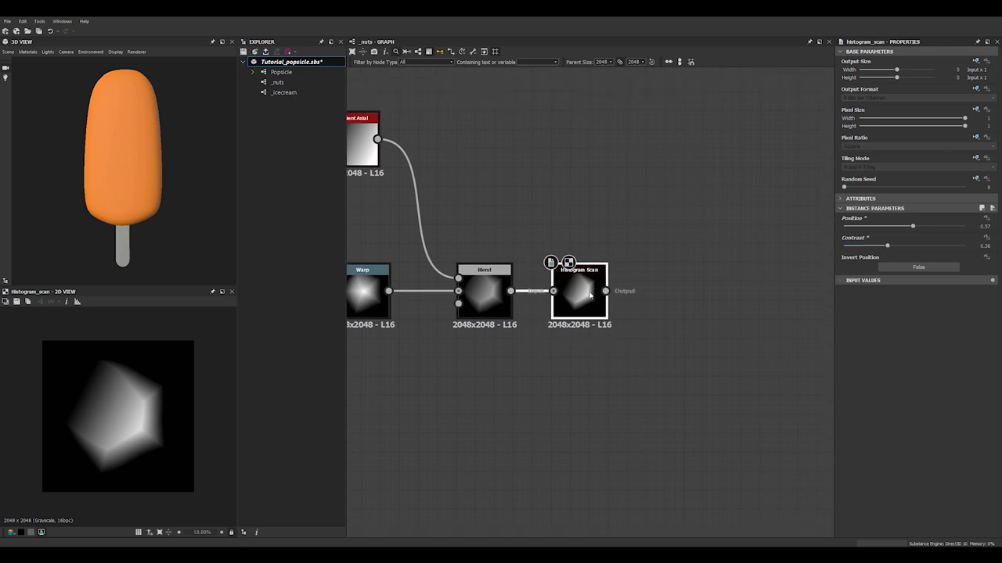
pyautogui.press('space')
pyautogui.write('slope blur')
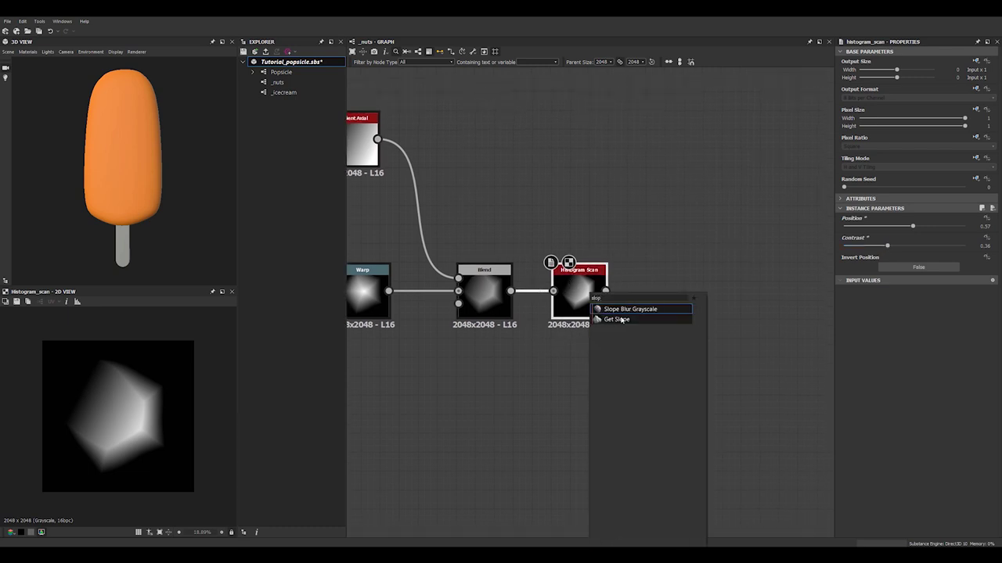
pyautogui.click(652, 306)
pyautogui.moveTo(651, 306); pyautogui.dragTo(671, 306)
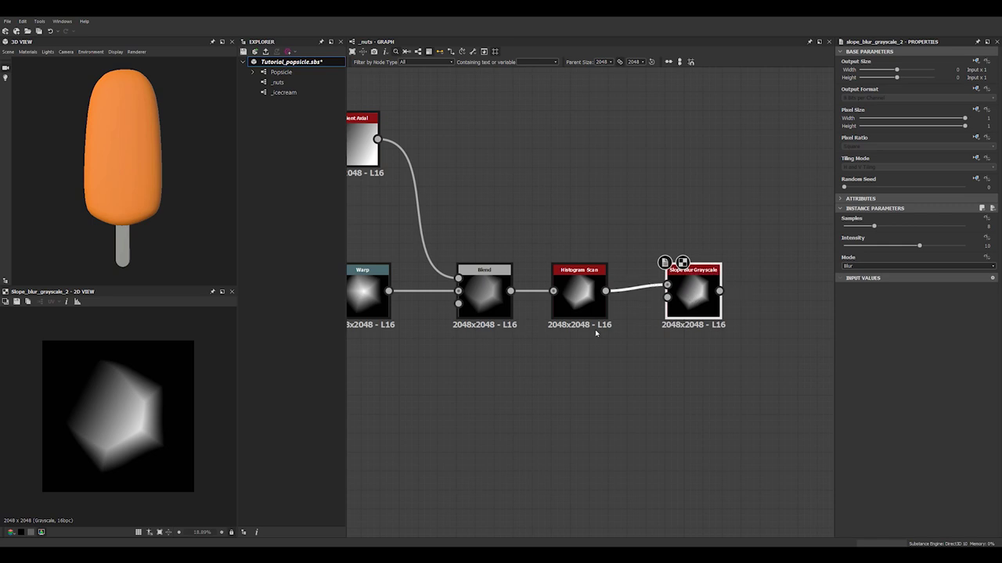
# Add a second Perlin Noise node below the Histogram Scan and set its Scale to 3
pyautogui.press('space')
pyautogui.write('per')
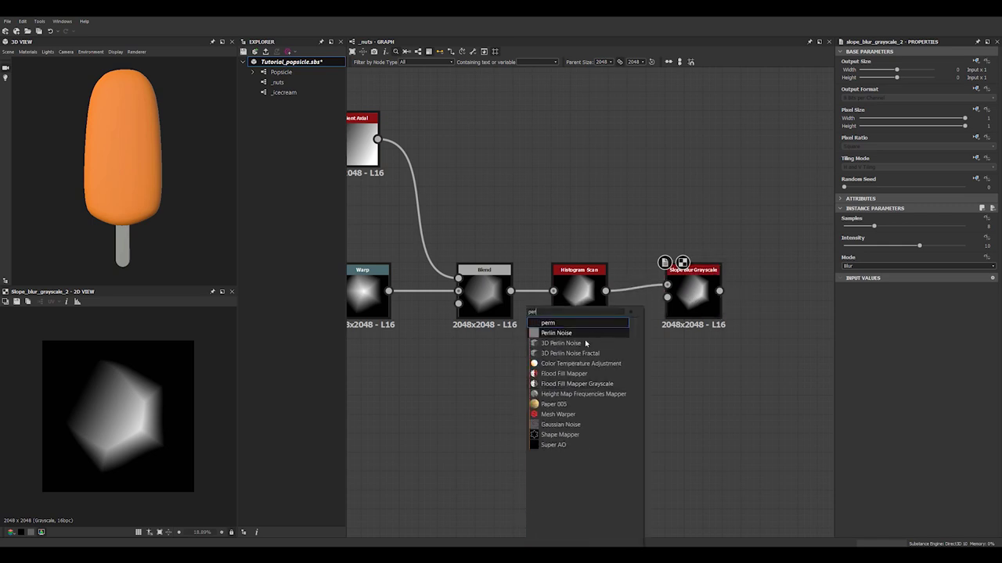
pyautogui.click(572, 333)
pyautogui.click(850, 227)
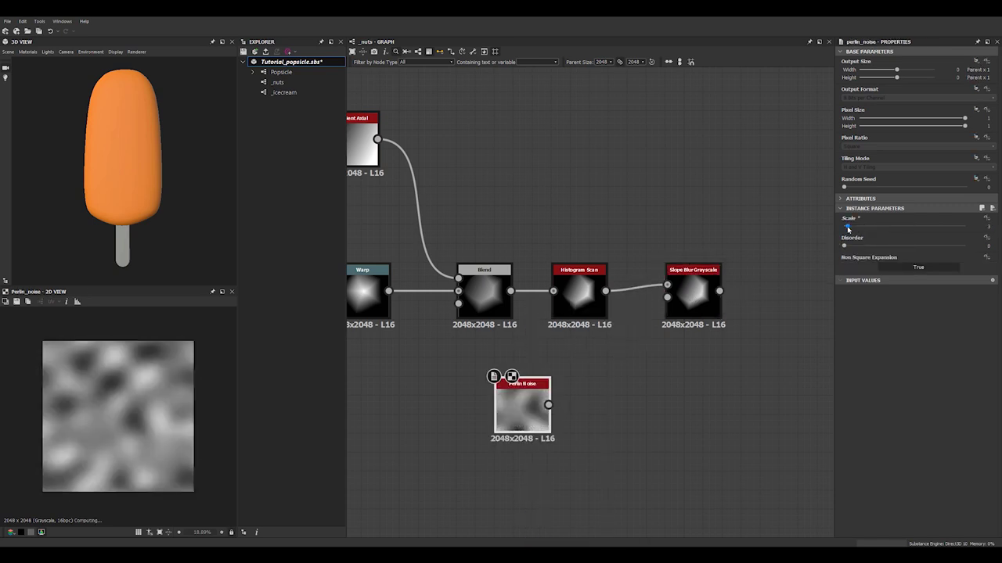
pyautogui.moveTo(850, 228); pyautogui.dragTo(848, 229)
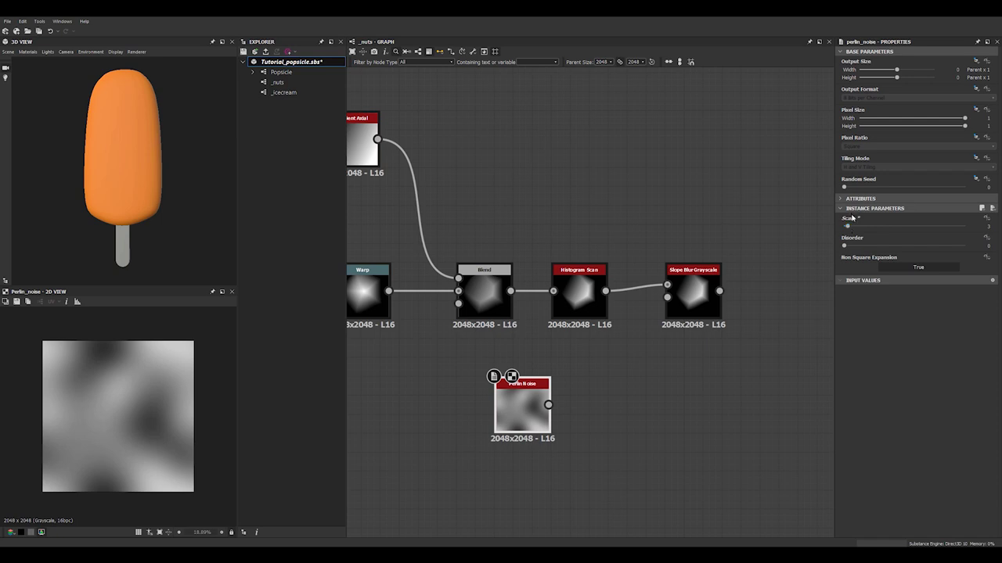
# Set the second Perlin Noise node's Random Seed to 5 and Disorder to 0.7
pyautogui.scroll(-4, 535, 335)
pyautogui.moveTo(536, 335); pyautogui.dragTo(611, 330, button='middle')
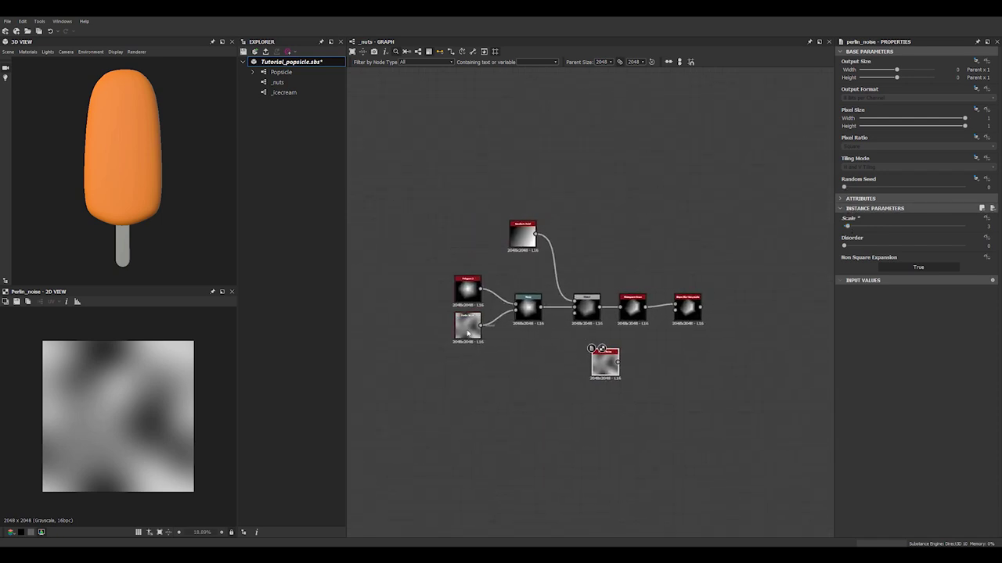
pyautogui.moveTo(860, 186); pyautogui.dragTo(905, 192)
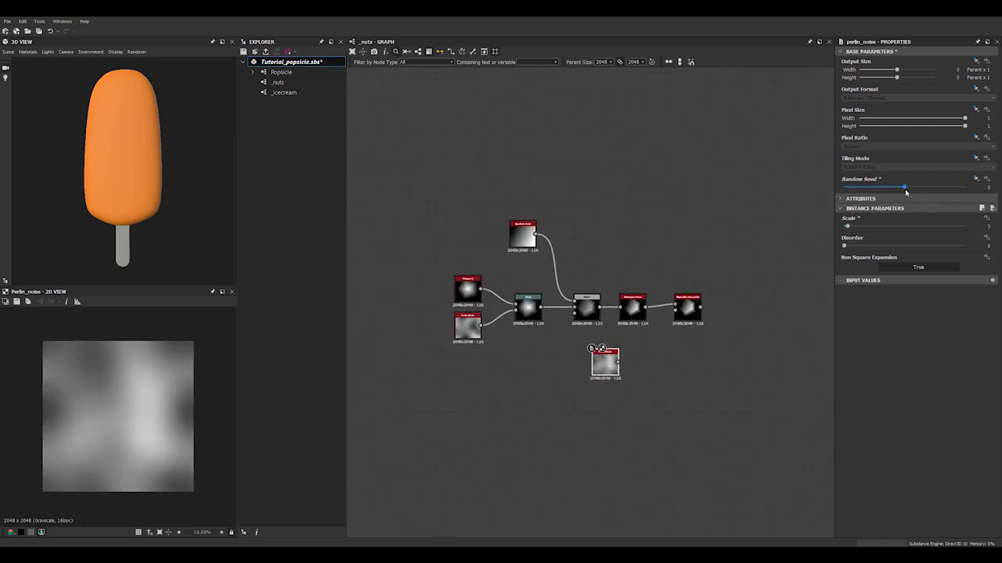
pyautogui.moveTo(844, 245); pyautogui.dragTo(928, 245)
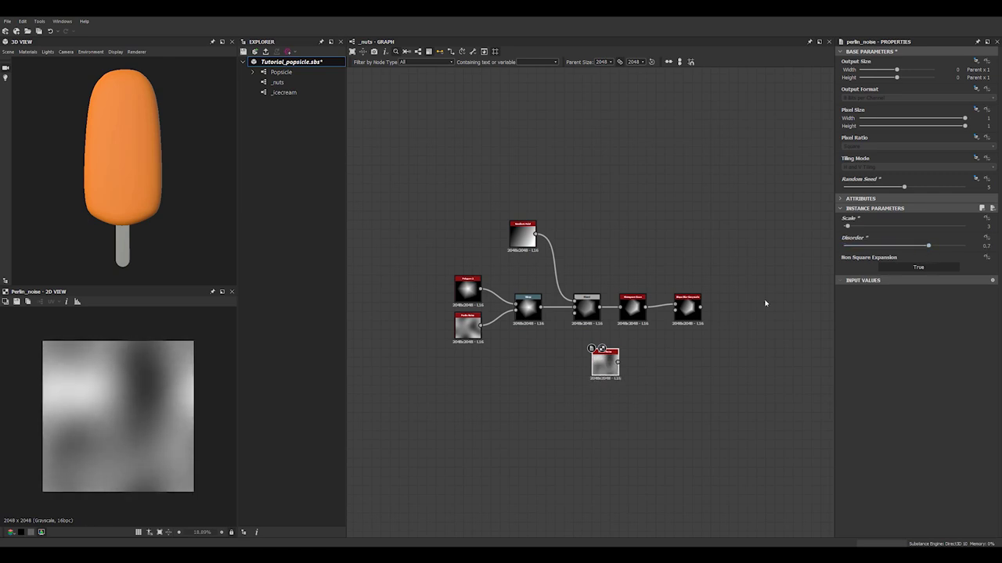
# Connect the second Perlin Noise to the lower input of the Slope Blur Grayscale node and preview the blurred result
pyautogui.scroll(4, 649, 326)
pyautogui.moveTo(624, 357); pyautogui.dragTo(712, 282)
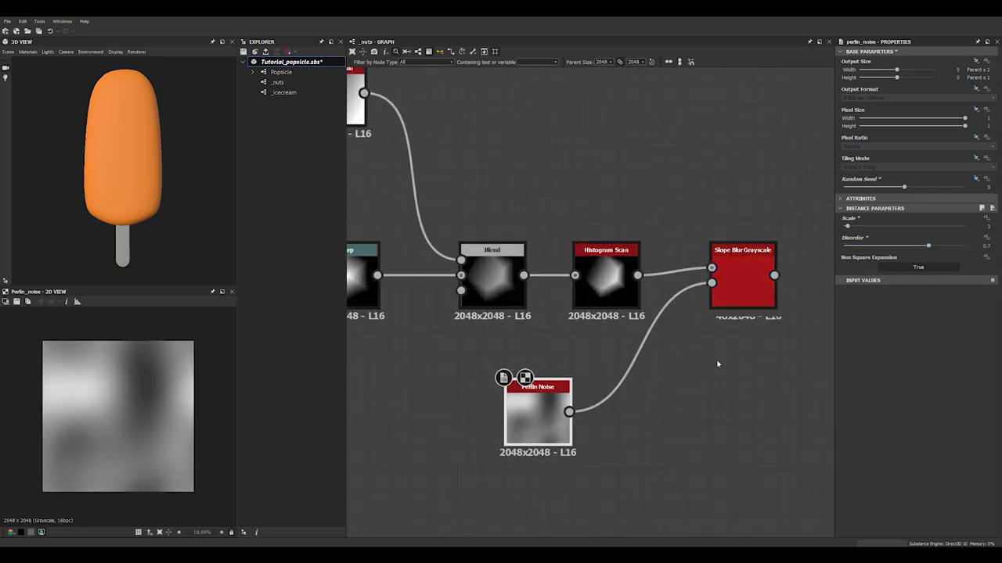
pyautogui.moveTo(548, 440); pyautogui.dragTo(434, 427, button='middle')
pyautogui.moveTo(426, 401); pyautogui.dragTo(483, 401)
pyautogui.click(629, 253)
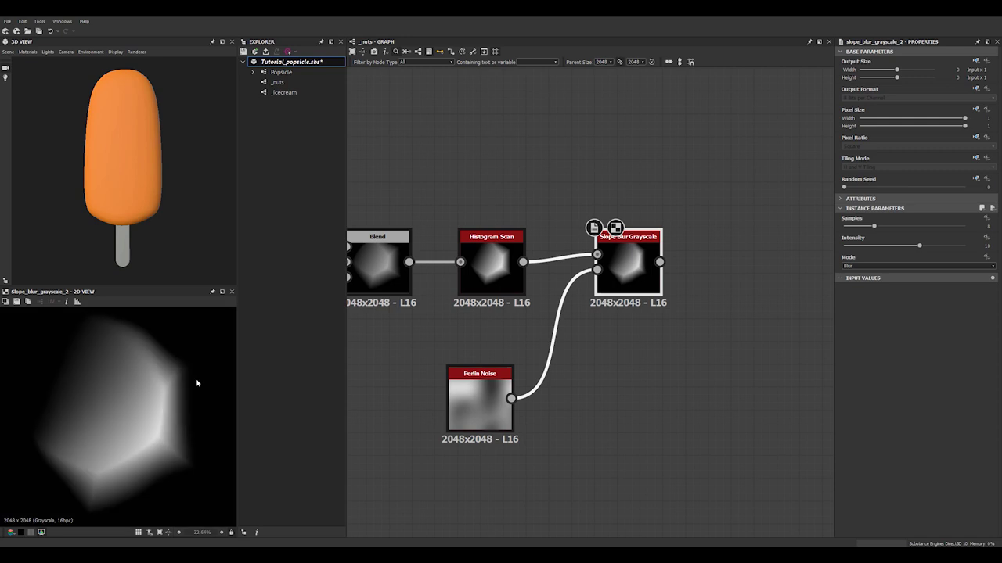
# Set the second Perlin Noise node's Disorder to 0.49 and Random Seed to 7 while previewing the slope blur
pyautogui.moveTo(847, 247); pyautogui.dragTo(910, 259)
pyautogui.click(492, 389)
pyautogui.moveTo(847, 226); pyautogui.dragTo(847, 230)
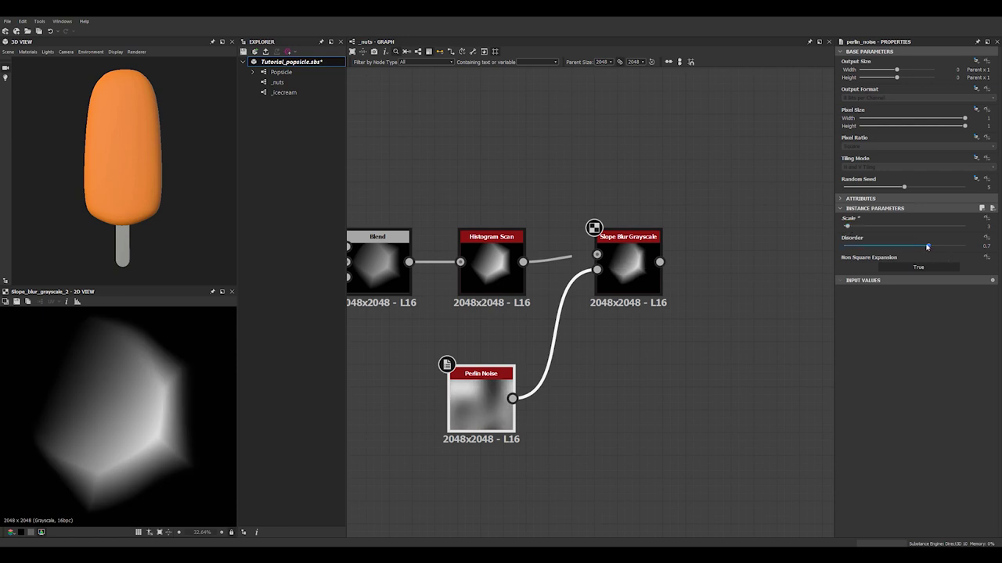
pyautogui.moveTo(928, 247); pyautogui.dragTo(903, 247)
pyautogui.moveTo(904, 187); pyautogui.dragTo(929, 190)
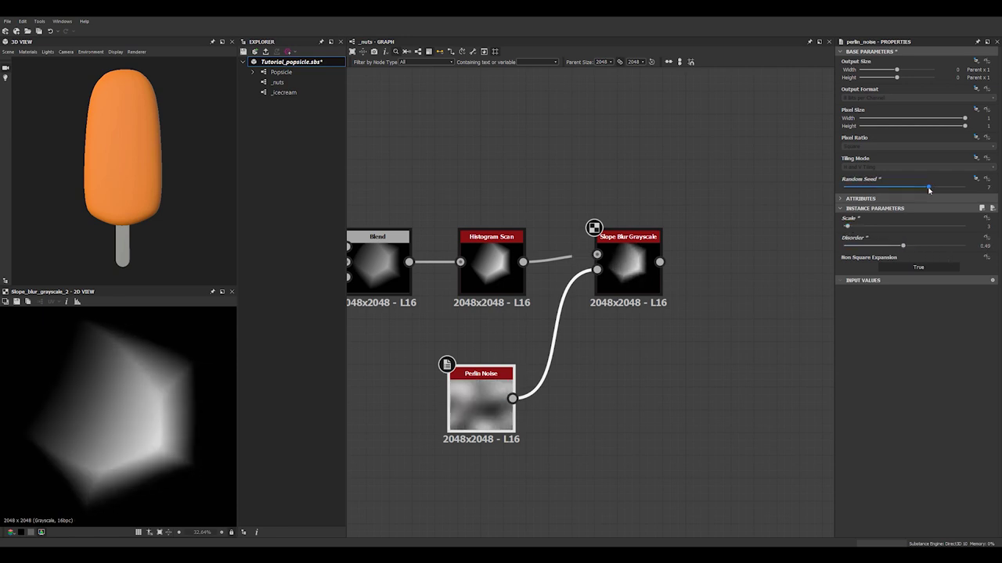
# Add a Blend node after the Slope Blur Grayscale node
pyautogui.scroll(-2, 722, 368)
pyautogui.moveTo(722, 368); pyautogui.dragTo(624, 371, button='middle')
pyautogui.click(624, 371)
pyautogui.click(550, 295)
pyautogui.press('space')
pyautogui.write('bl')
pyautogui.click(577, 312)
# Duplicate the Gradient Axial node and connect the copy to the Foreground input of the new Blend
pyautogui.scroll(-1, 575, 310)
pyautogui.moveTo(377, 201); pyautogui.dragTo(505, 231, button='middle')
pyautogui.click(455, 217)
pyautogui.hotkey('ctrl', 'c')
pyautogui.hotkey('ctrl', 'v')
pyautogui.moveTo(727, 277); pyautogui.dragTo(606, 272, button='middle')
pyautogui.moveTo(477, 302); pyautogui.dragTo(664, 361)
pyautogui.scroll(3, 562, 241)
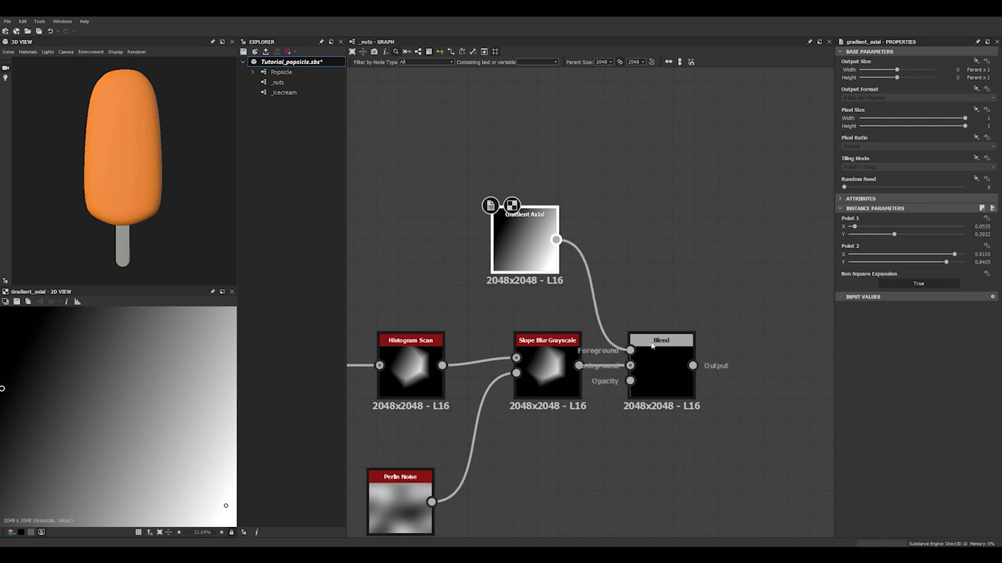
# Set the new Blend node's Blending Mode to Min (Darken)
pyautogui.click(652, 345)
pyautogui.click(852, 237)
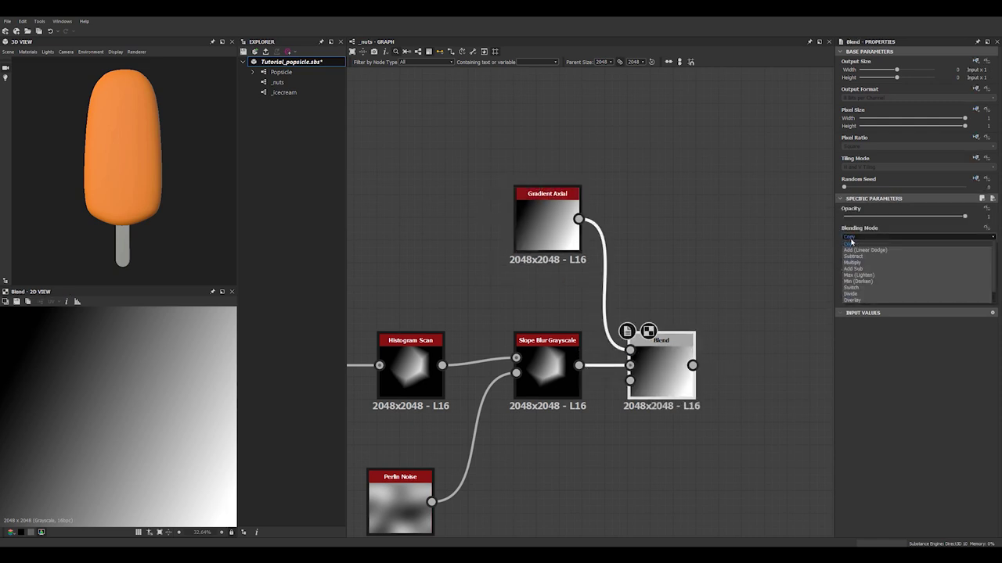
pyautogui.click(858, 281)
# Reposition the copied Gradient Axial's points to about X 0.91, Y 0.27 for Point 1 and X 0.49, Y 0.67 for Point 2
pyautogui.click(555, 261)
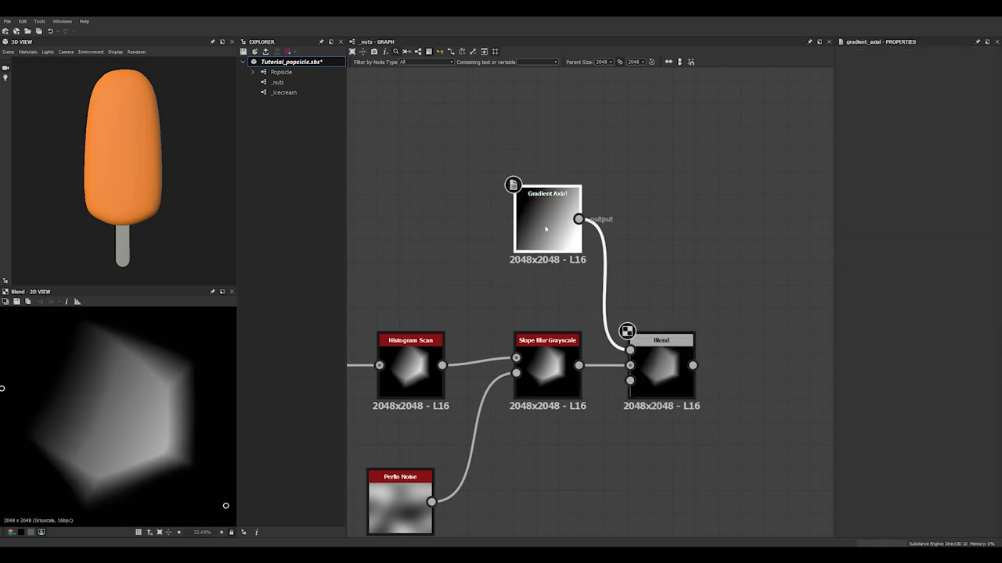
pyautogui.press('f')
pyautogui.moveTo(49, 401); pyautogui.dragTo(212, 407)
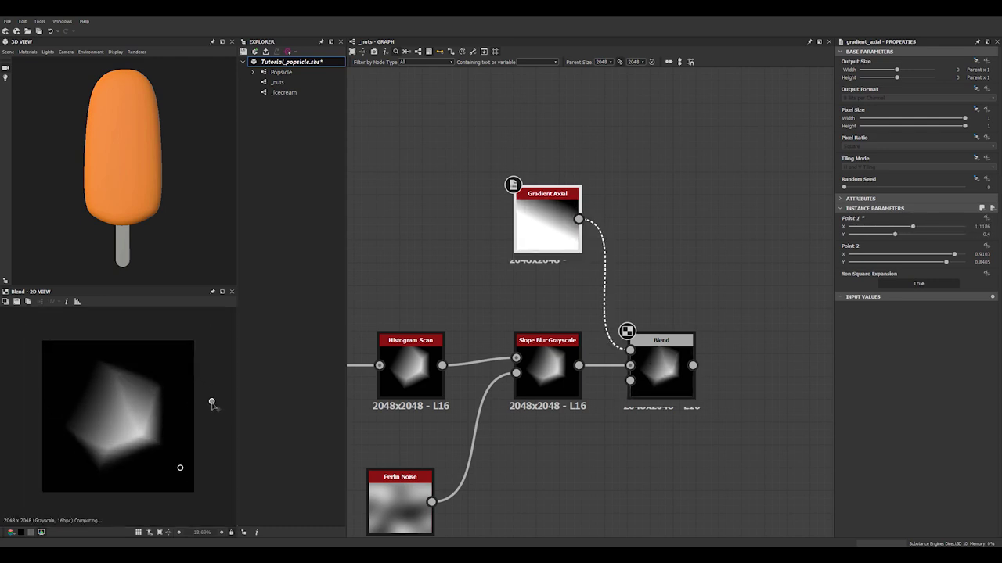
pyautogui.moveTo(180, 470); pyautogui.dragTo(65, 468)
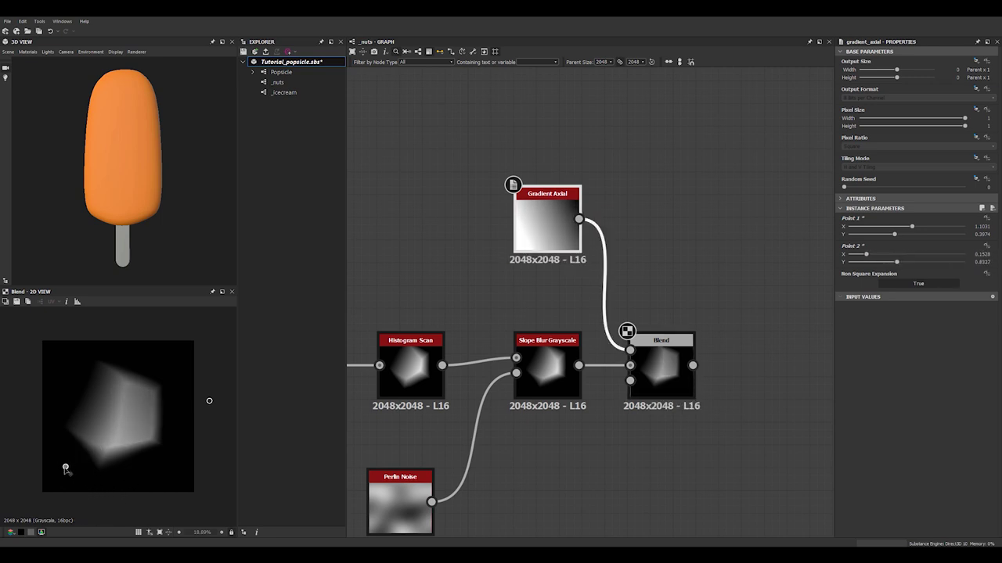
pyautogui.moveTo(208, 404); pyautogui.dragTo(182, 383)
pyautogui.moveTo(65, 466); pyautogui.dragTo(111, 444)
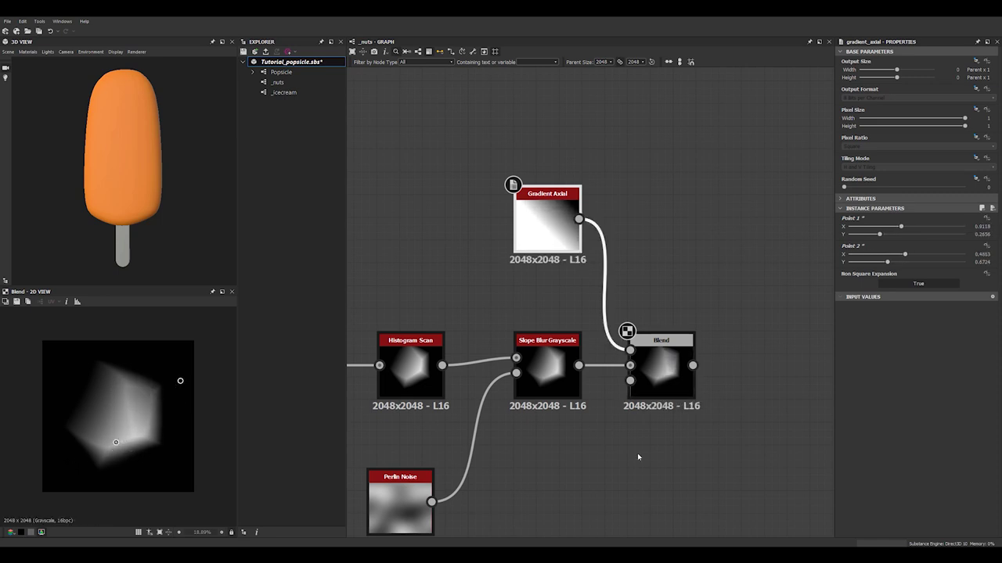
# Add a Histogram Scan node fed by the second Blend, with Position 0.94 and Contrast 0.99
pyautogui.moveTo(614, 446); pyautogui.dragTo(407, 412, button='middle')
pyautogui.press('space')
pyautogui.write('his')
pyautogui.press('Down')
pyautogui.press('Return')
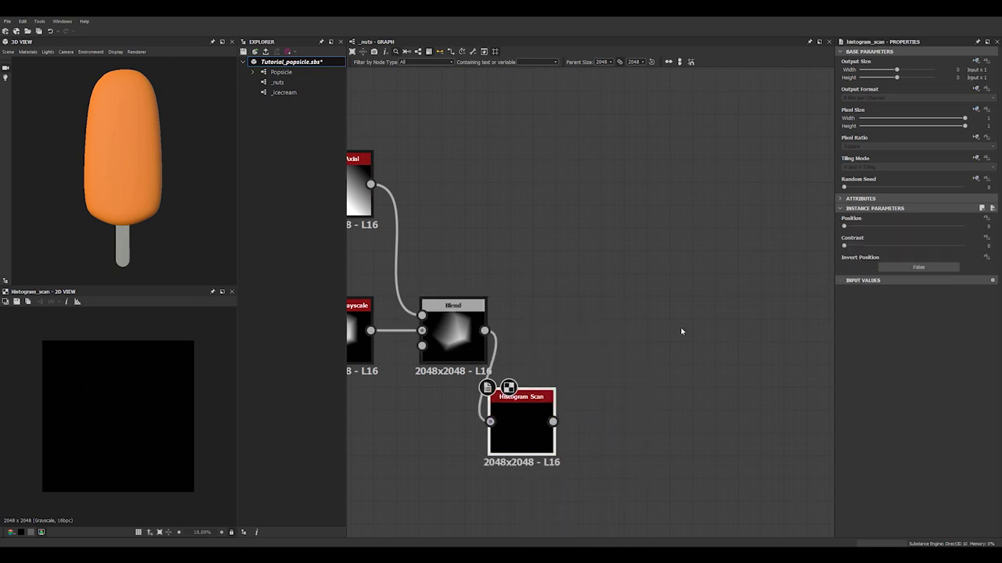
pyautogui.moveTo(938, 228); pyautogui.dragTo(952, 227)
pyautogui.moveTo(858, 246); pyautogui.dragTo(957, 228)
pyautogui.moveTo(636, 409); pyautogui.dragTo(617, 399, button='middle')
pyautogui.scroll(1, 559, 438)
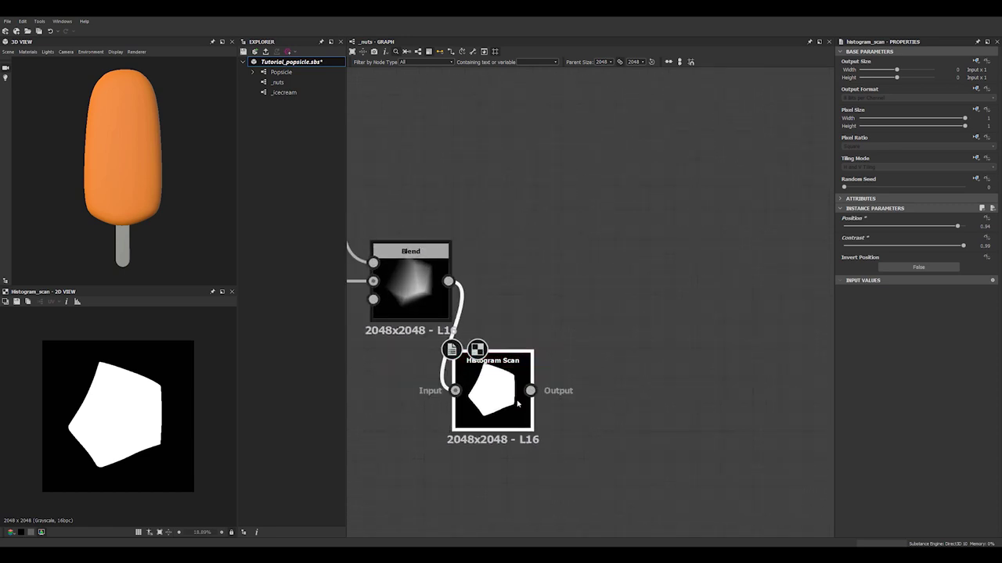
# Add a Non Uniform Blur Grayscale node after the Histogram Scan, with Samples 16, Blades 9 and Intensity 7.74
pyautogui.press('space')
pyautogui.write('n')
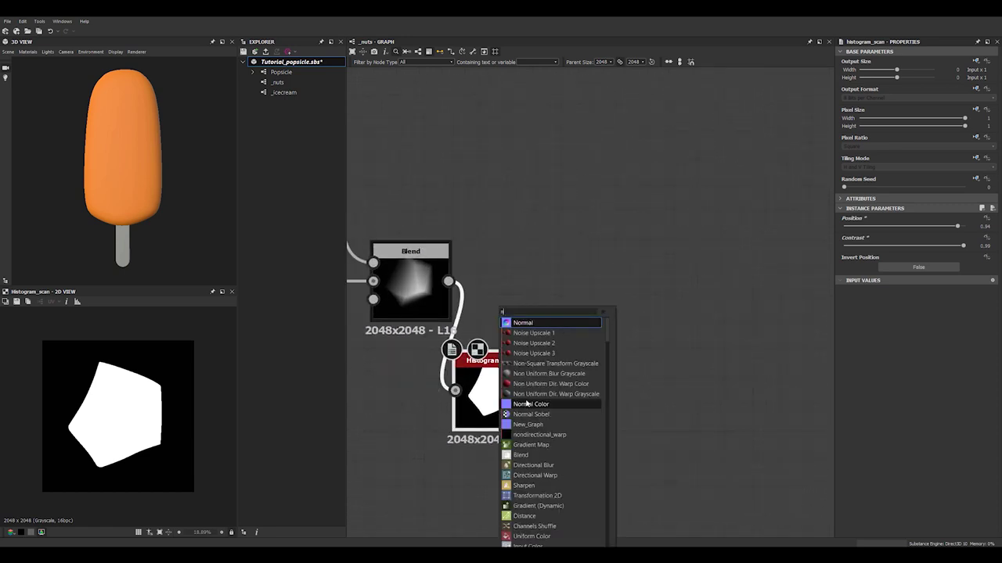
pyautogui.write('on')
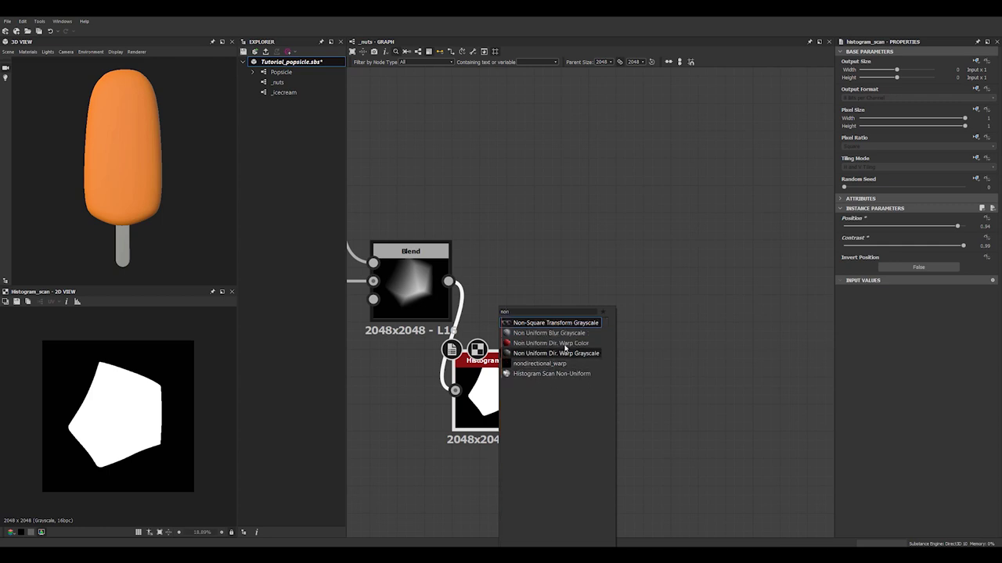
pyautogui.click(563, 333)
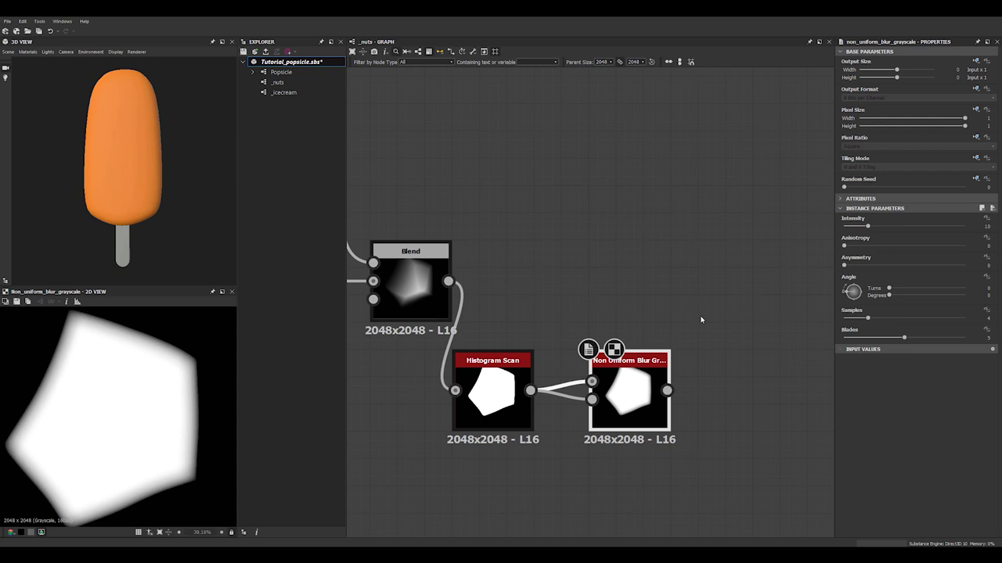
pyautogui.moveTo(867, 318); pyautogui.dragTo(964, 318)
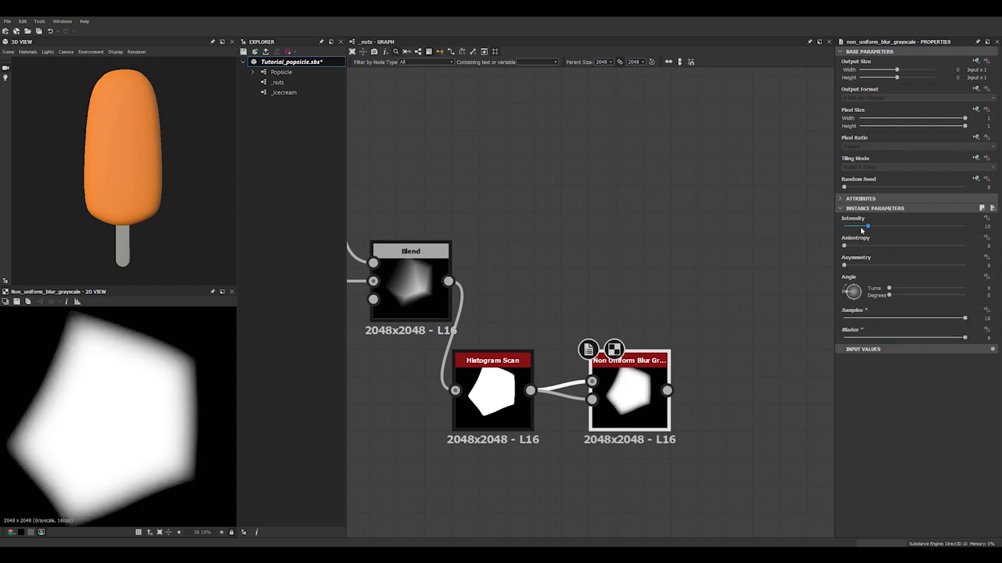
pyautogui.moveTo(861, 230); pyautogui.dragTo(861, 227)
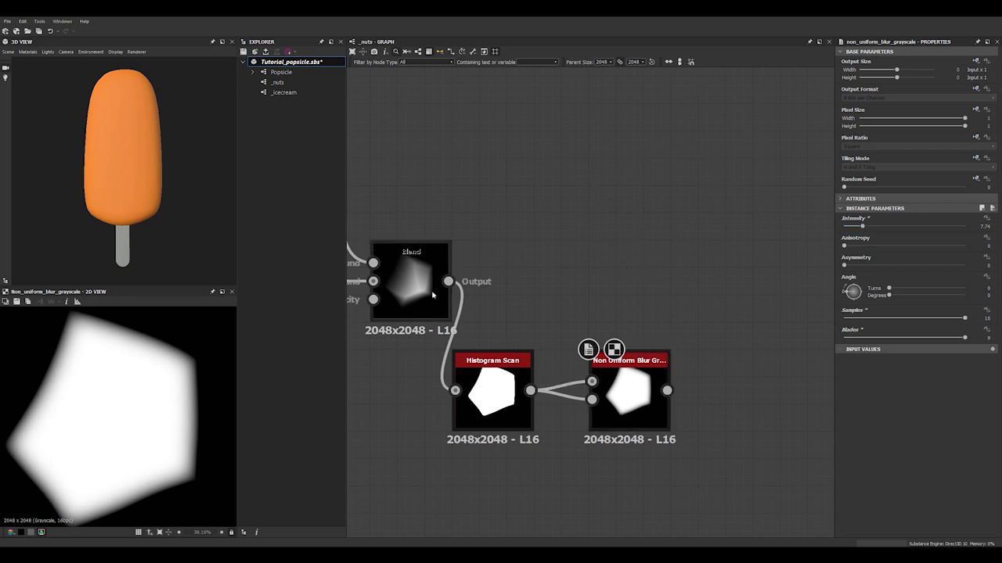
# Add a third Blend node with the second Blend as Background and the Non Uniform Blur Grayscale as Foreground
pyautogui.press('space')
pyautogui.write('bl')
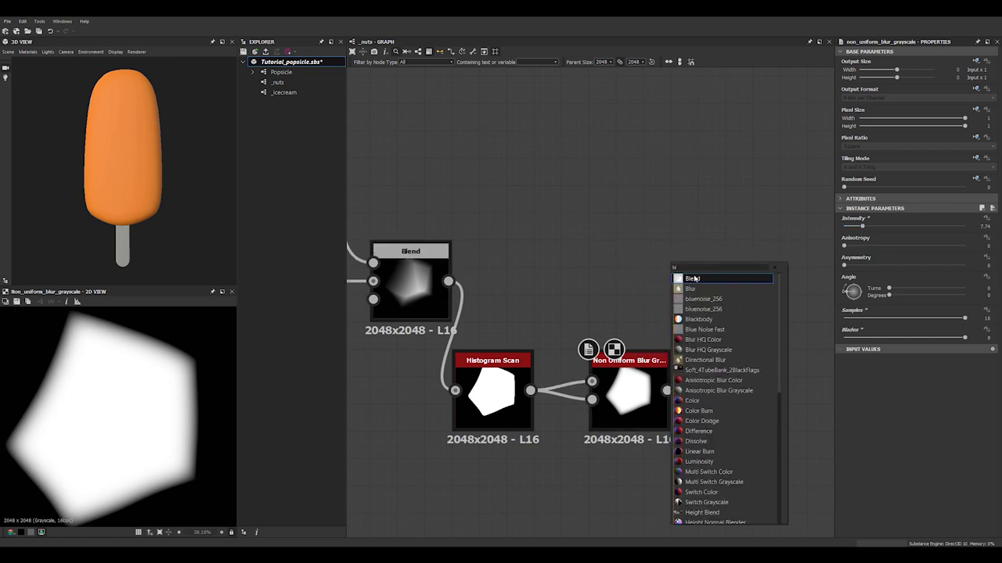
pyautogui.click(697, 279)
pyautogui.moveTo(448, 281); pyautogui.dragTo(793, 249)
pyautogui.moveTo(666, 391); pyautogui.dragTo(756, 263)
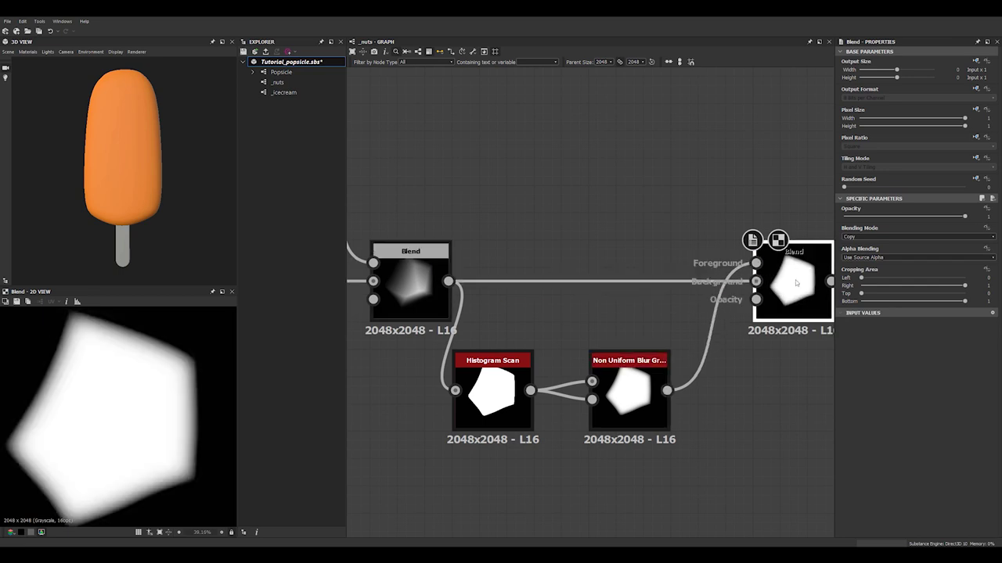
# Move the third Blend node closer to the chain and set its Blending Mode to Min (Darken)
pyautogui.click(858, 237)
pyautogui.click(861, 263)
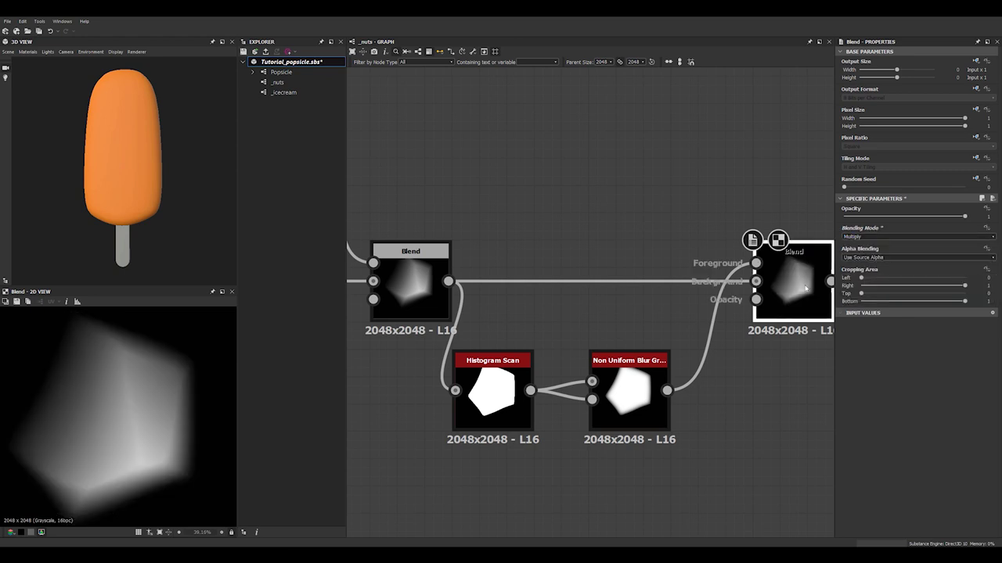
pyautogui.moveTo(771, 300); pyautogui.dragTo(744, 311)
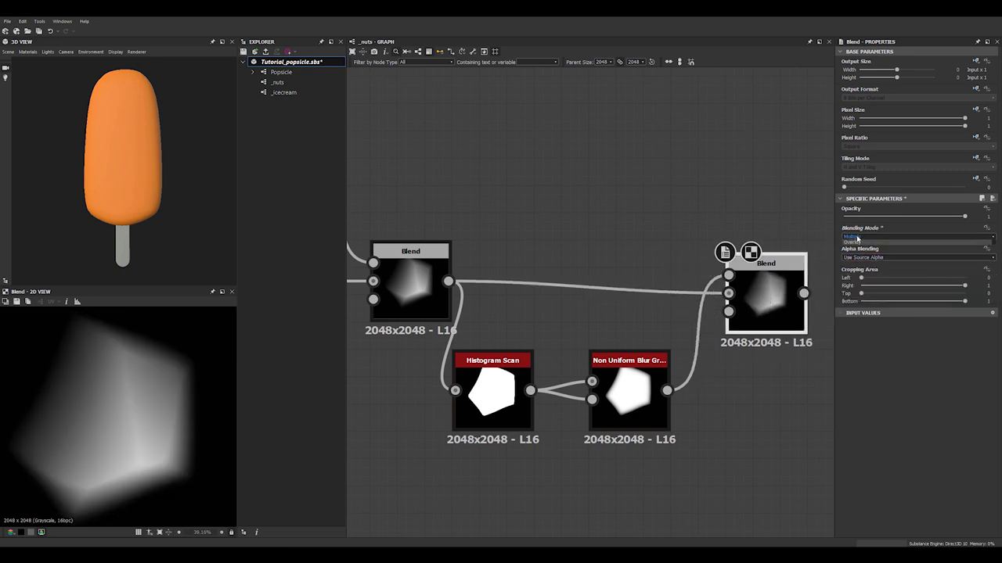
pyautogui.click(859, 237)
pyautogui.click(859, 282)
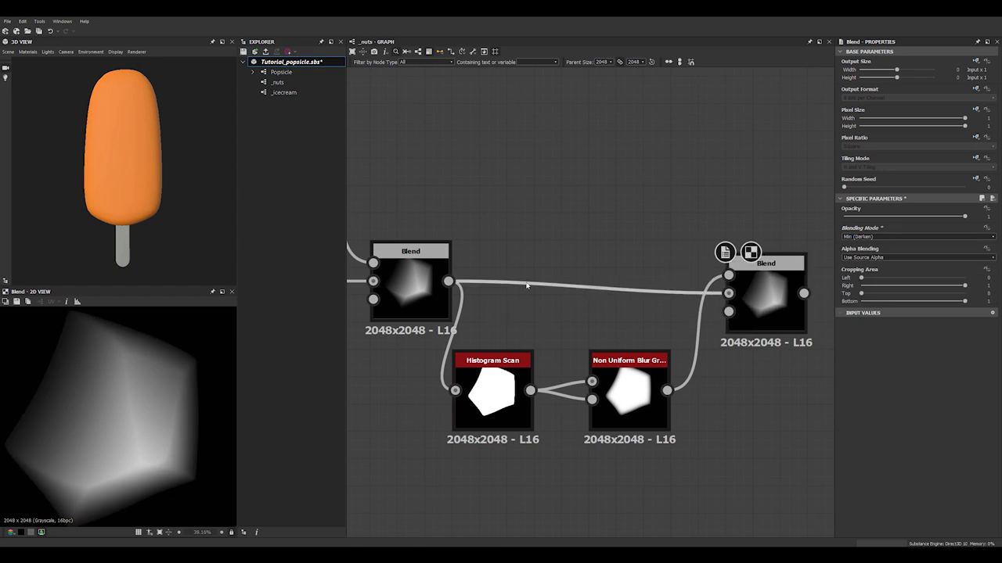
pyautogui.press('space')
pyautogui.write('hi')
pyautogui.click(584, 318)
pyautogui.hotkey('ctrl', 'z')
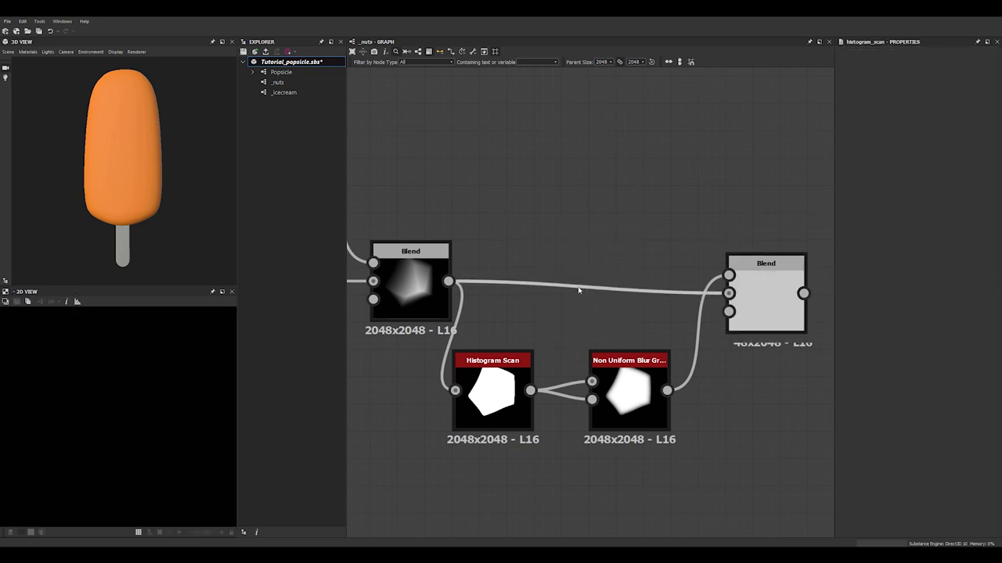
# Insert a Histogram Range node between the second and third Blend nodes and preview the third Blend
pyautogui.press('space')
pyautogui.write('his')
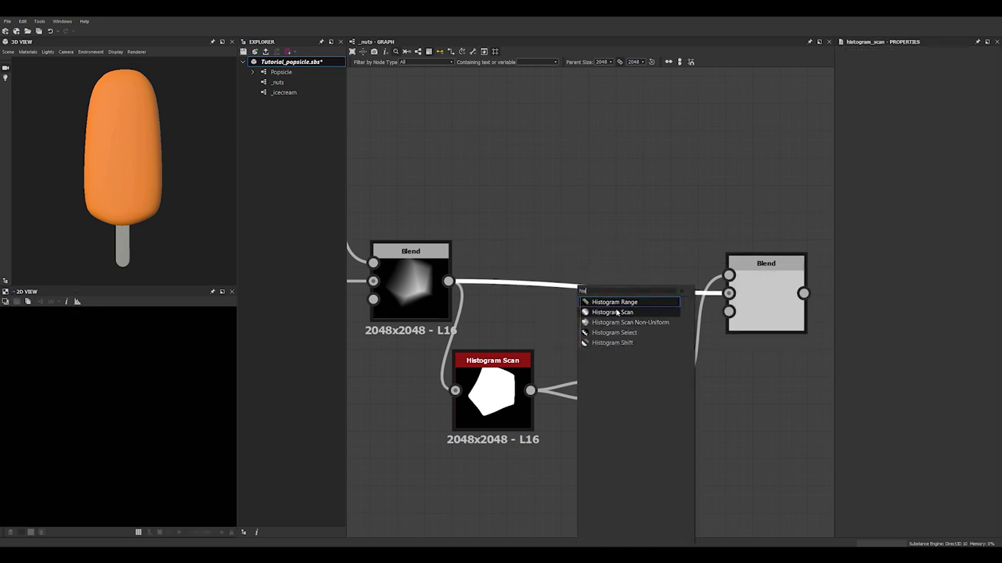
pyautogui.click(630, 302)
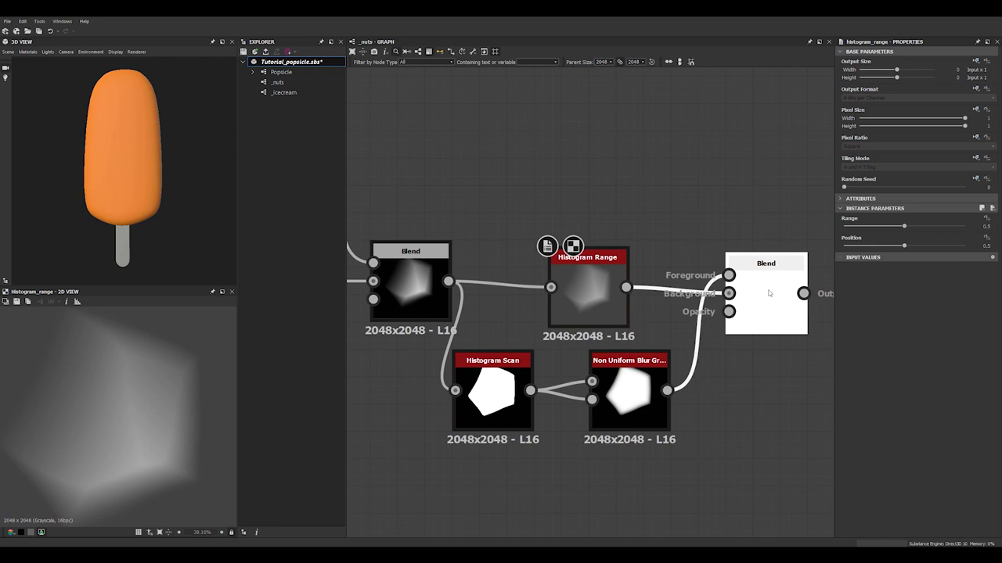
pyautogui.click(763, 301)
pyautogui.moveTo(591, 284); pyautogui.dragTo(591, 279)
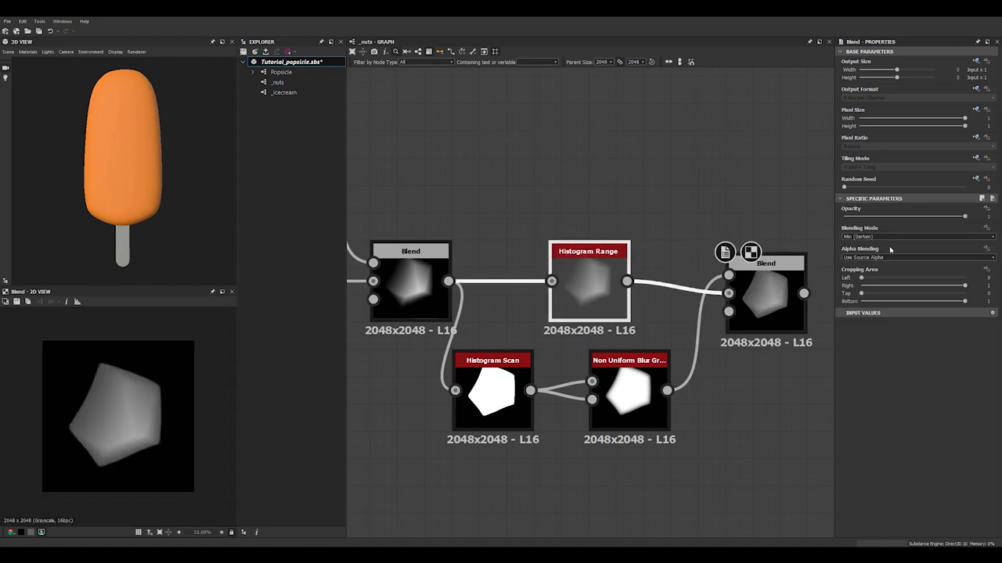
# Set the Histogram Range node's Range to 0.72 and Position to 0.53, and align it with the third Blend
pyautogui.click(930, 229)
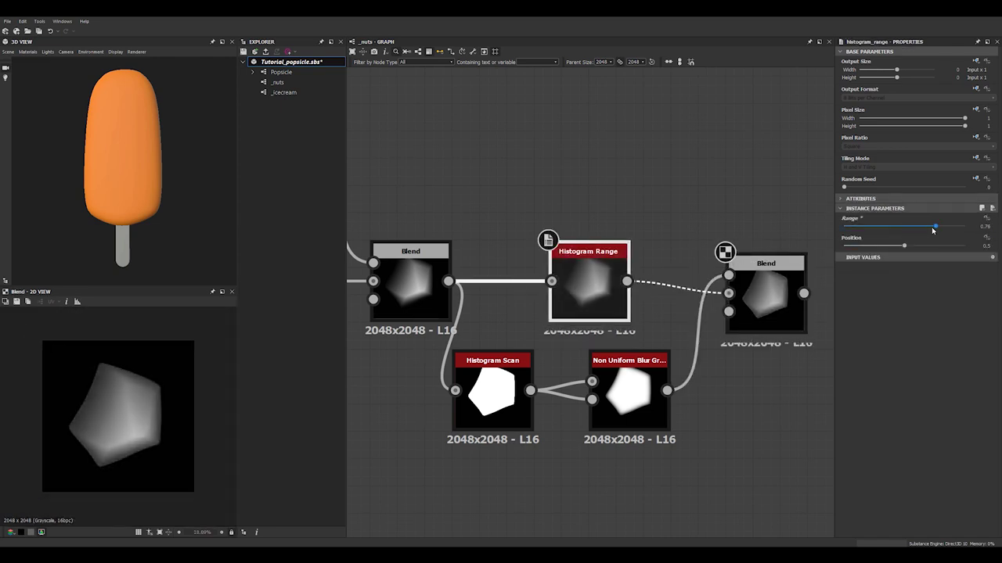
pyautogui.moveTo(903, 248); pyautogui.dragTo(908, 247)
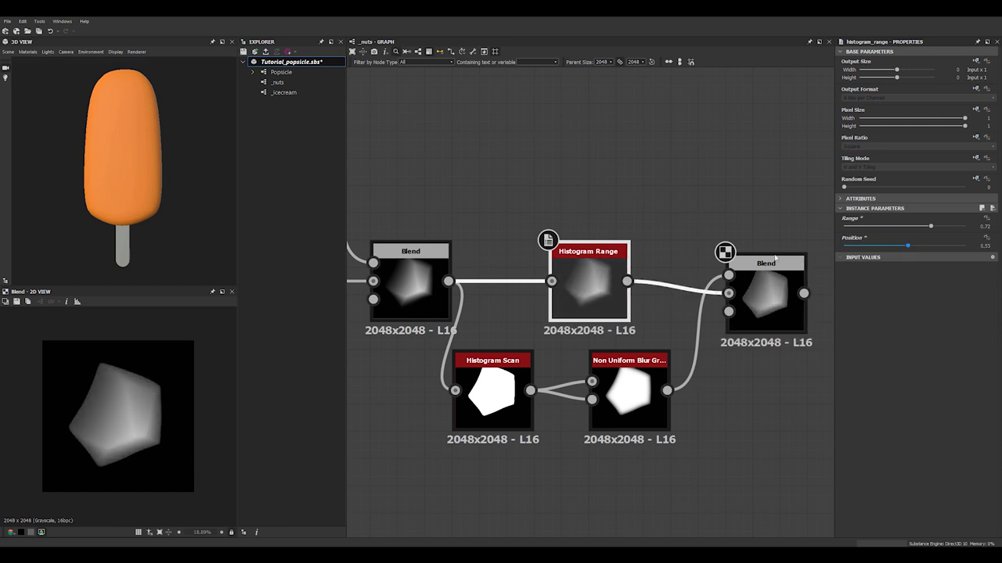
pyautogui.moveTo(588, 298); pyautogui.dragTo(601, 297)
pyautogui.moveTo(766, 297); pyautogui.dragTo(766, 284)
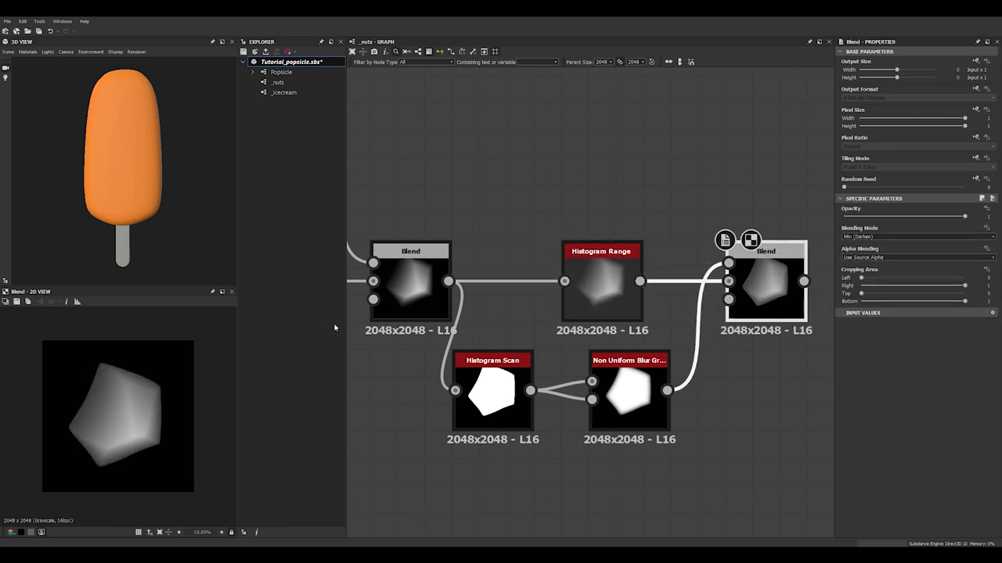
# Add an Output node after the final Blend of the nut chain
pyautogui.scroll(-3, 670, 308)
pyautogui.moveTo(785, 355); pyautogui.dragTo(695, 358, button='middle')
pyautogui.scroll(3, 694, 356)
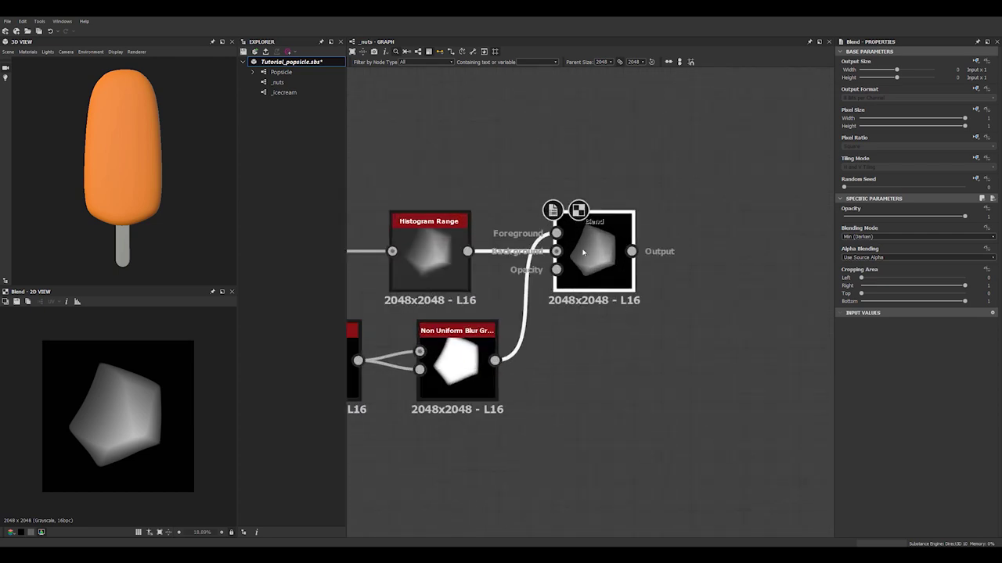
pyautogui.press('space')
pyautogui.write('output')
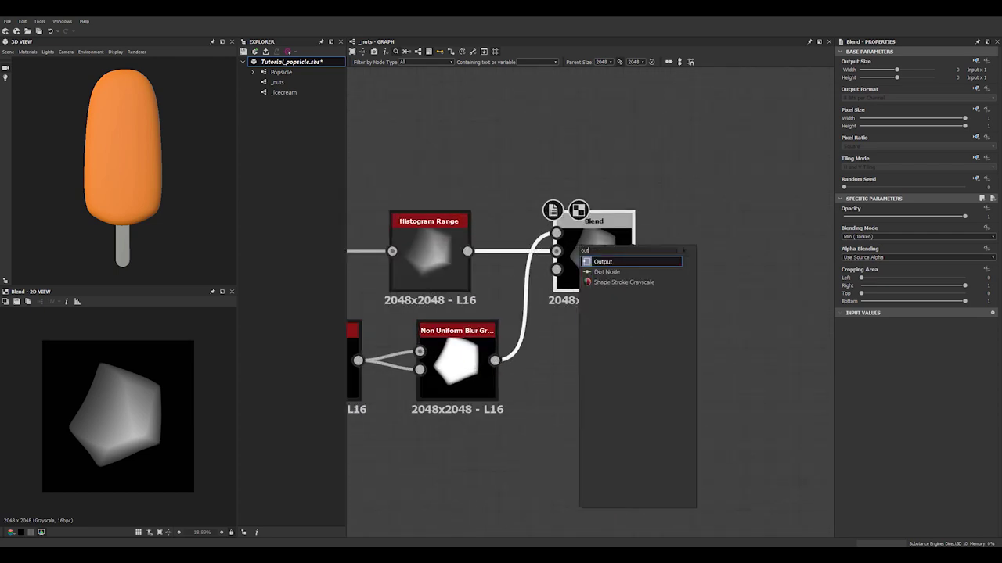
pyautogui.press('Return')
pyautogui.scroll(-3, 659, 273)
pyautogui.click(606, 200)
# Save the Tutorial_popsicle.sbs package
pyautogui.scroll(1, 689, 294)
pyautogui.scroll(-4, 676, 297)
pyautogui.moveTo(676, 297); pyautogui.dragTo(757, 302, button='middle')
pyautogui.moveTo(562, 276); pyautogui.dragTo(591, 262, button='middle')
pyautogui.scroll(-2, 703, 287)
pyautogui.rightClick(591, 263)
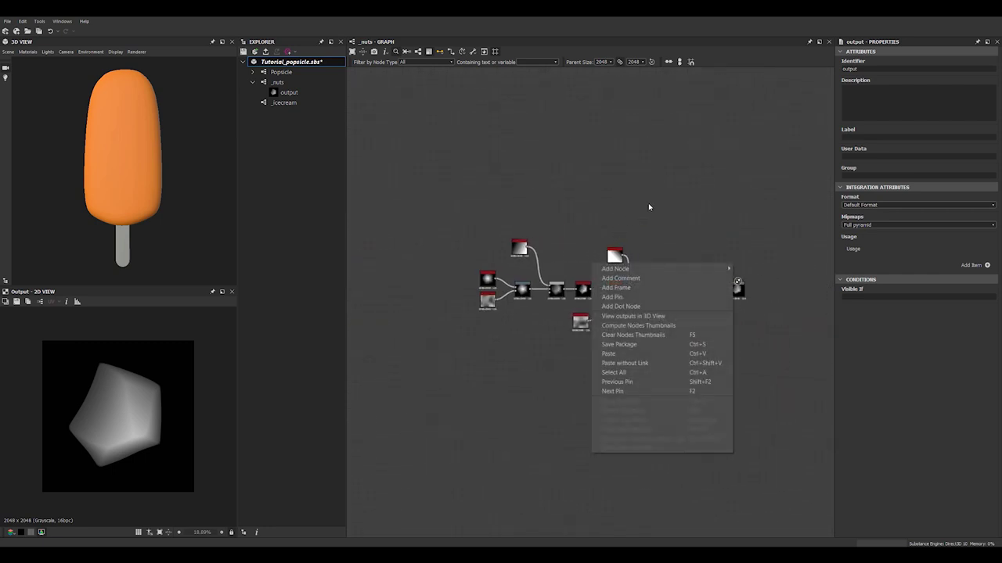
pyautogui.click(649, 204)
pyautogui.scroll(2, 690, 249)
pyautogui.hotkey('ctrl', 's')
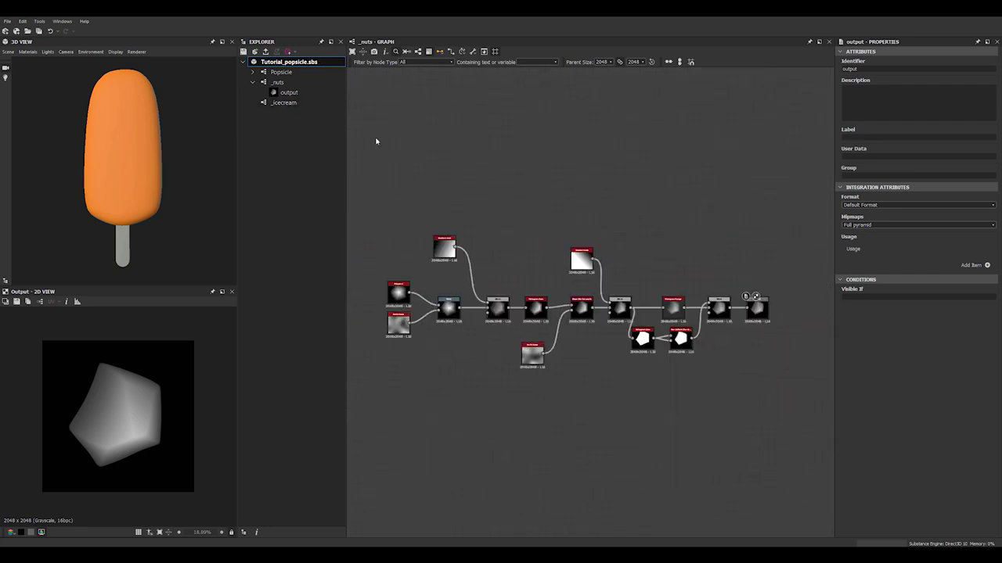
# Collapse the _nuts graph's entry in the package and open the Popsicle graph
pyautogui.click(252, 83)
pyautogui.click(283, 73)
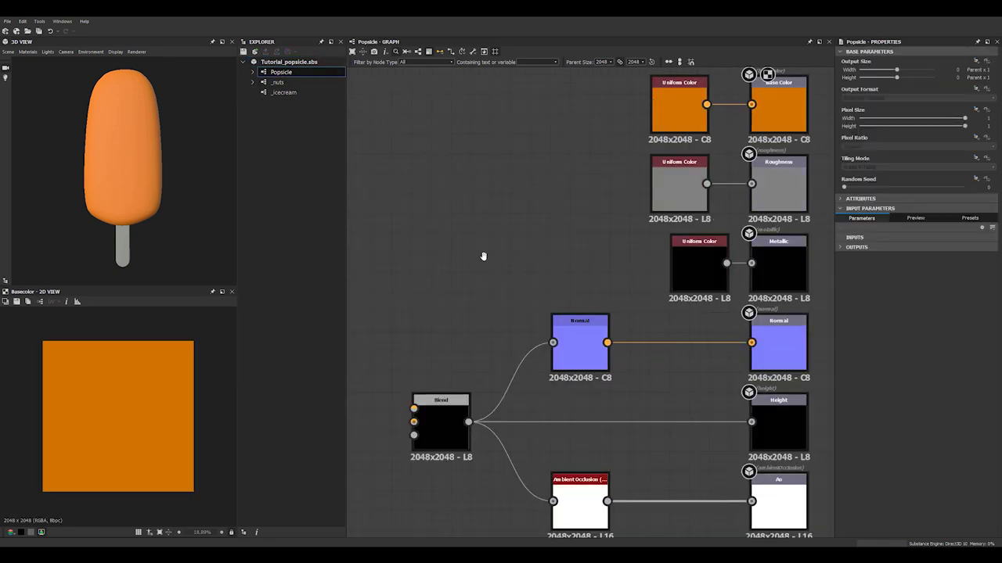
pyautogui.moveTo(483, 256); pyautogui.dragTo(640, 189, button='middle')
# Place the _nuts graph as a node in the Popsicle graph and connect it to the Blend's Background input
pyautogui.moveTo(280, 82); pyautogui.dragTo(623, 371)
pyautogui.doubleClick(451, 272)
pyautogui.scroll(2, 479, 335)
pyautogui.moveTo(624, 371); pyautogui.dragTo(623, 371)
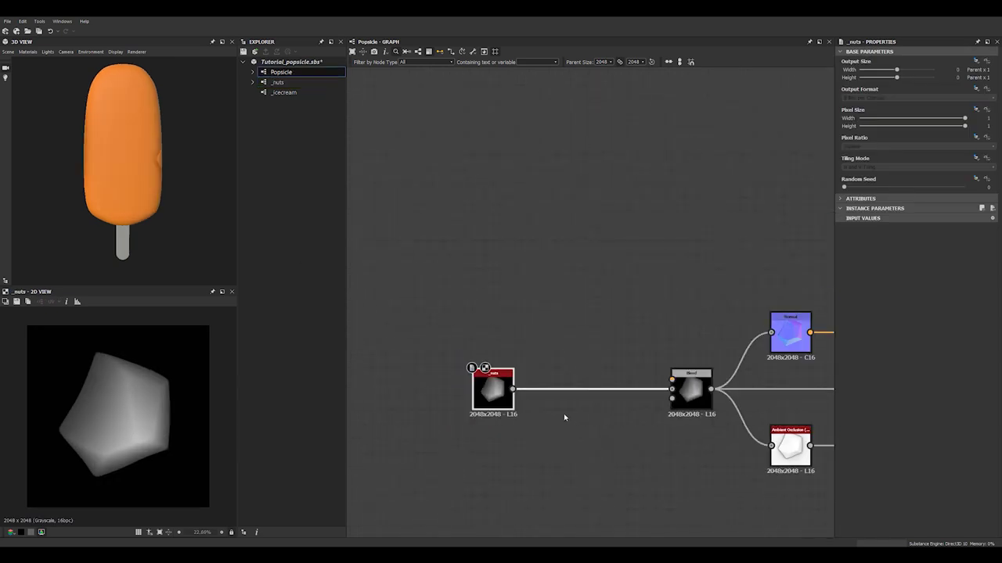
# Duplicate the _nuts node, place the copy directly above the original and change the copy's Random Seed
pyautogui.moveTo(547, 440); pyautogui.dragTo(514, 418, button='middle')
pyautogui.click(514, 418)
pyautogui.click(453, 374)
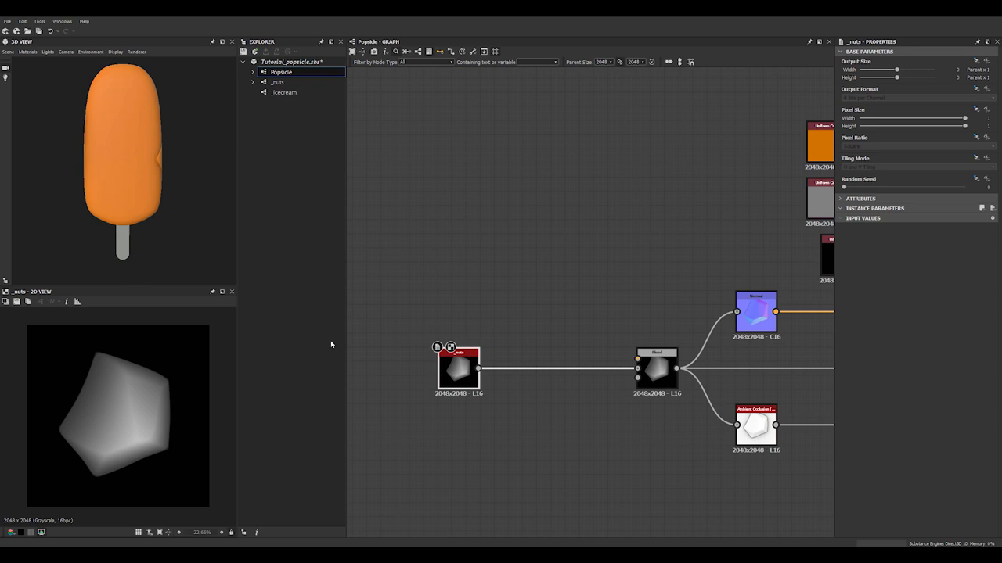
pyautogui.click(482, 364)
pyautogui.click(460, 367)
pyautogui.moveTo(474, 372); pyautogui.dragTo(462, 319)
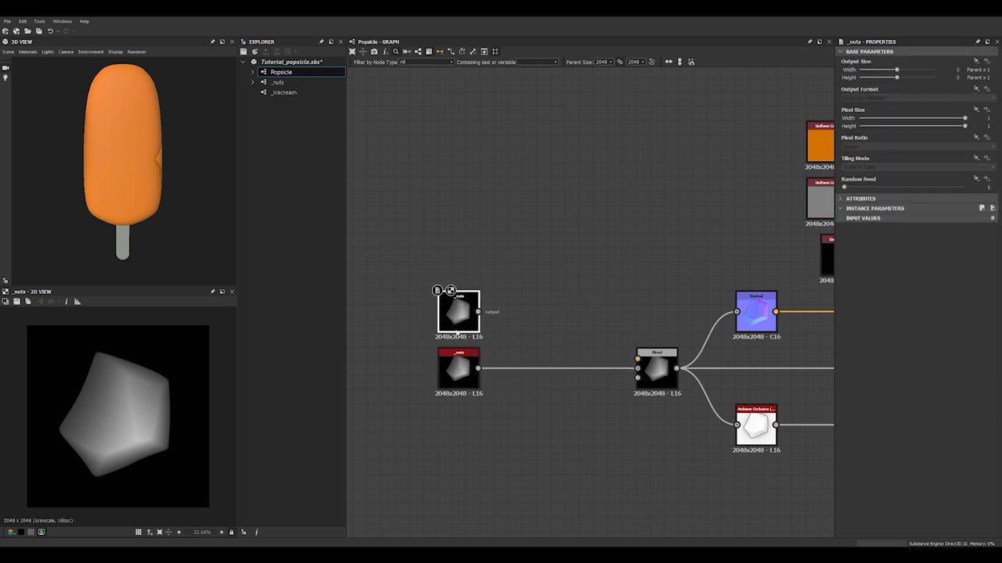
pyautogui.moveTo(925, 186); pyautogui.dragTo(956, 190)
# Duplicate the _nuts node again, stack the copy above the other two and set its Random Seed to 480
pyautogui.moveTo(602, 306); pyautogui.dragTo(638, 300, button='middle')
pyautogui.click(498, 306)
pyautogui.hotkey('ctrl', 'd')
pyautogui.moveTo(587, 308); pyautogui.dragTo(492, 255)
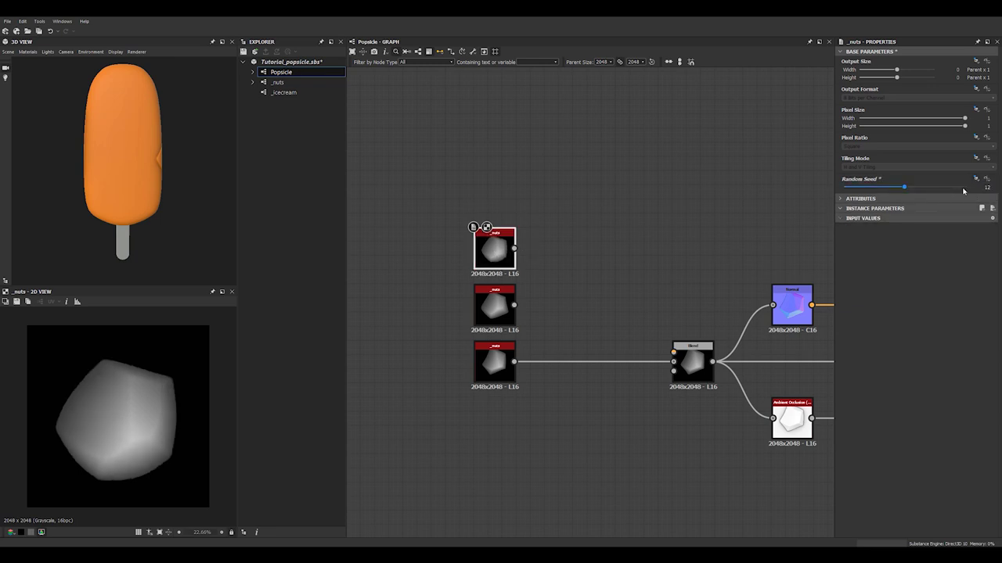
pyautogui.moveTo(949, 190); pyautogui.dragTo(995, 192)
pyautogui.write('800')
pyautogui.press('Return')
pyautogui.moveTo(903, 189); pyautogui.dragTo(880, 191)
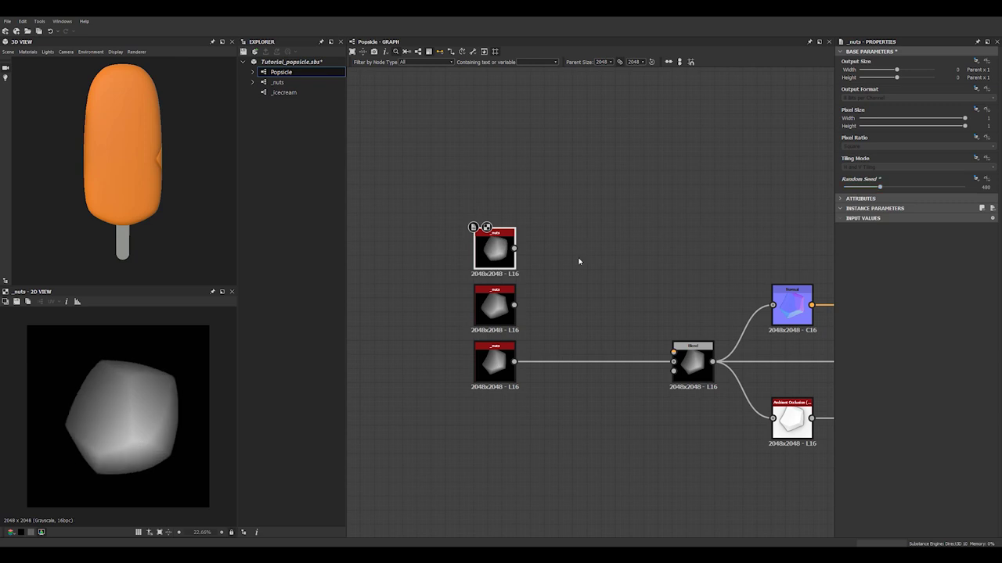
# Add a fourth _nuts node at the top of the stack and set its Random Seed to about 800
pyautogui.moveTo(586, 261); pyautogui.dragTo(603, 246, button='middle')
pyautogui.click(606, 262)
pyautogui.hotkey('ctrl', 'v')
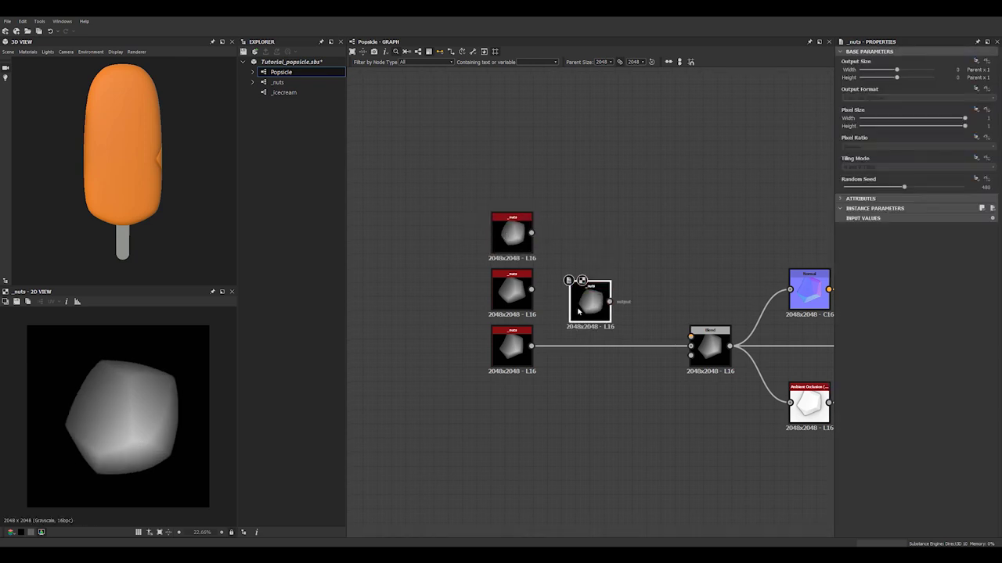
pyautogui.moveTo(583, 312); pyautogui.dragTo(507, 193)
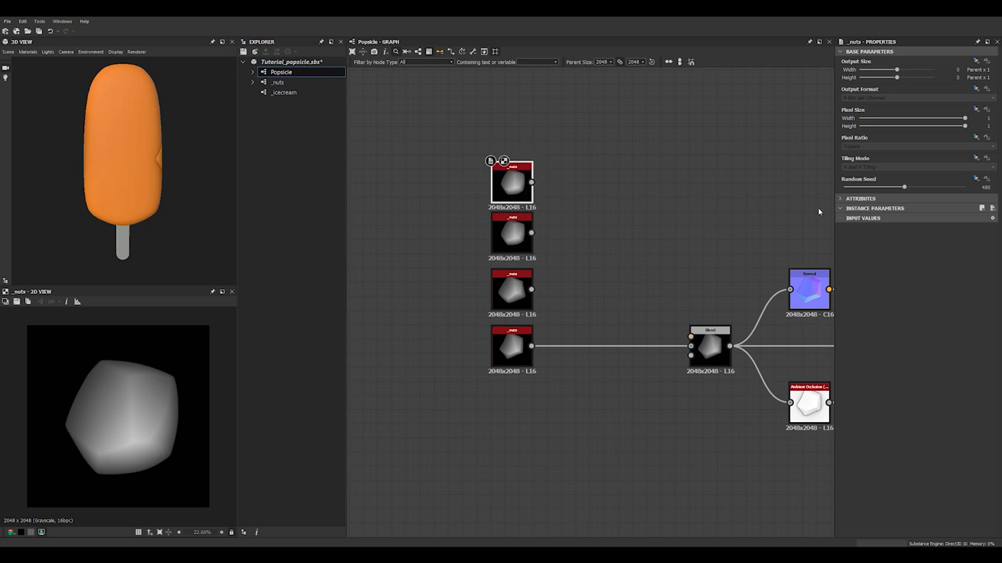
pyautogui.moveTo(904, 188); pyautogui.dragTo(991, 188)
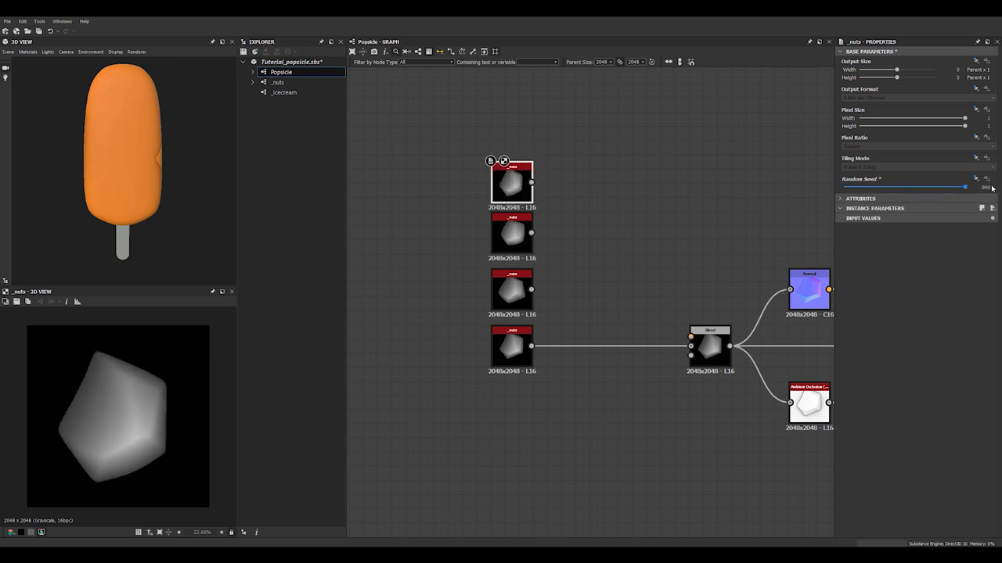
pyautogui.moveTo(511, 185); pyautogui.dragTo(510, 178)
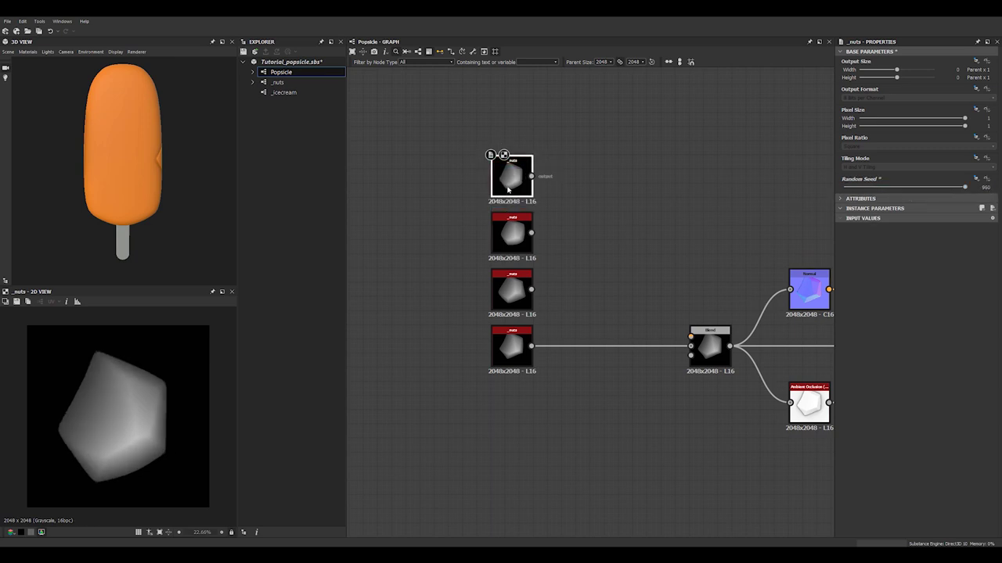
pyautogui.moveTo(964, 188); pyautogui.dragTo(932, 189)
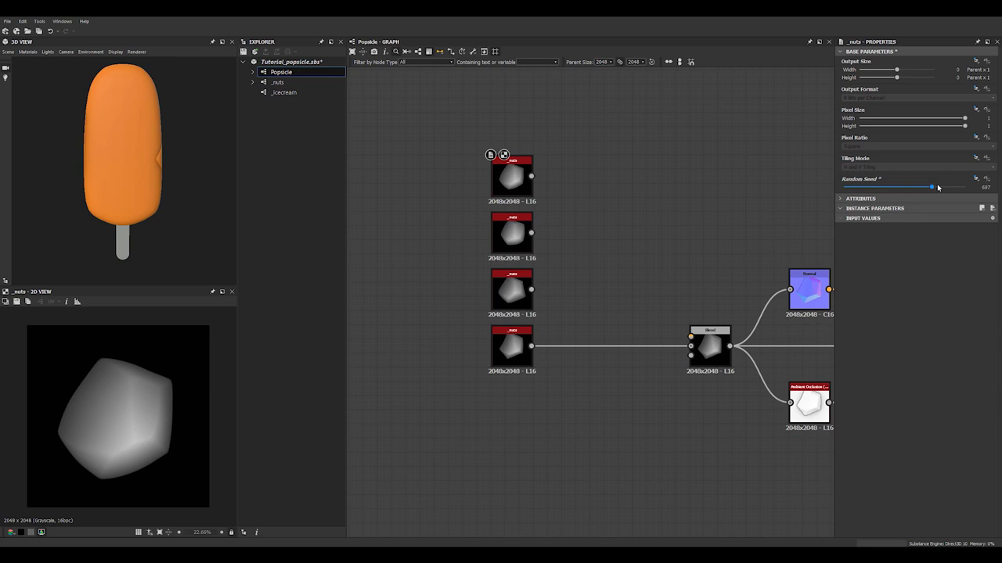
pyautogui.moveTo(933, 189); pyautogui.dragTo(945, 188)
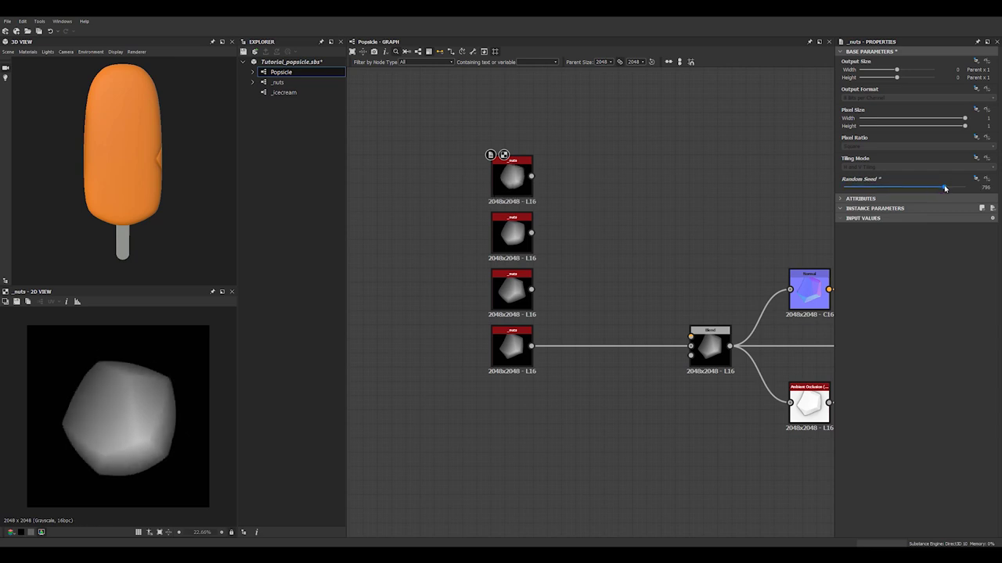
# Move the four _nuts nodes well away from the Blend, delete the link between them and save the package
pyautogui.click(507, 350)
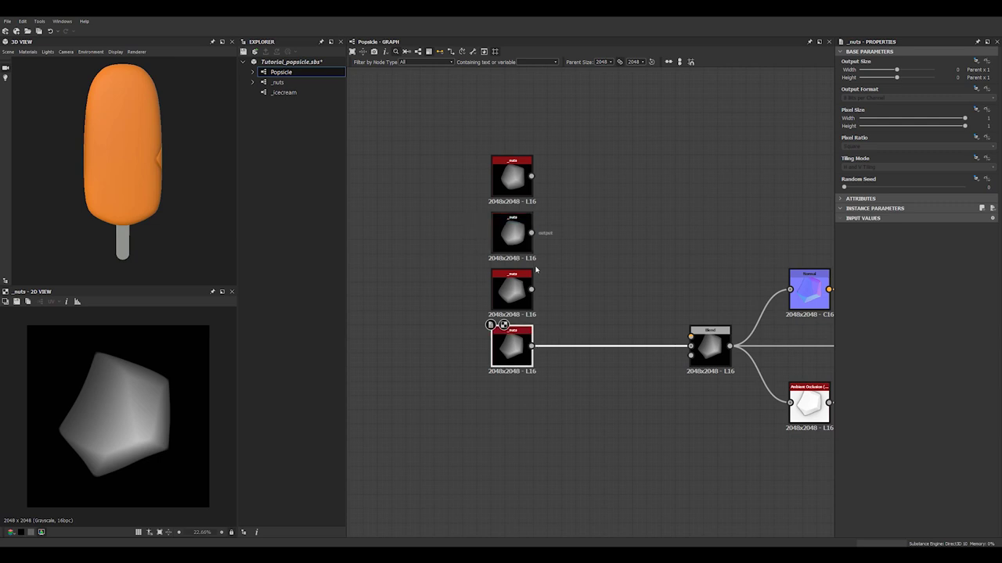
pyautogui.scroll(-1, 563, 292)
pyautogui.scroll(-2, 496, 285)
pyautogui.moveTo(563, 289); pyautogui.dragTo(640, 299, button='middle')
pyautogui.scroll(-1, 518, 284)
pyautogui.scroll(3, 597, 270)
pyautogui.scroll(-2, 572, 255)
pyautogui.scroll(-2, 572, 256)
pyautogui.moveTo(538, 209); pyautogui.dragTo(609, 354)
pyautogui.scroll(-1, 612, 325)
pyautogui.moveTo(615, 307); pyautogui.dragTo(652, 293, button='middle')
pyautogui.moveTo(630, 309); pyautogui.dragTo(348, 310)
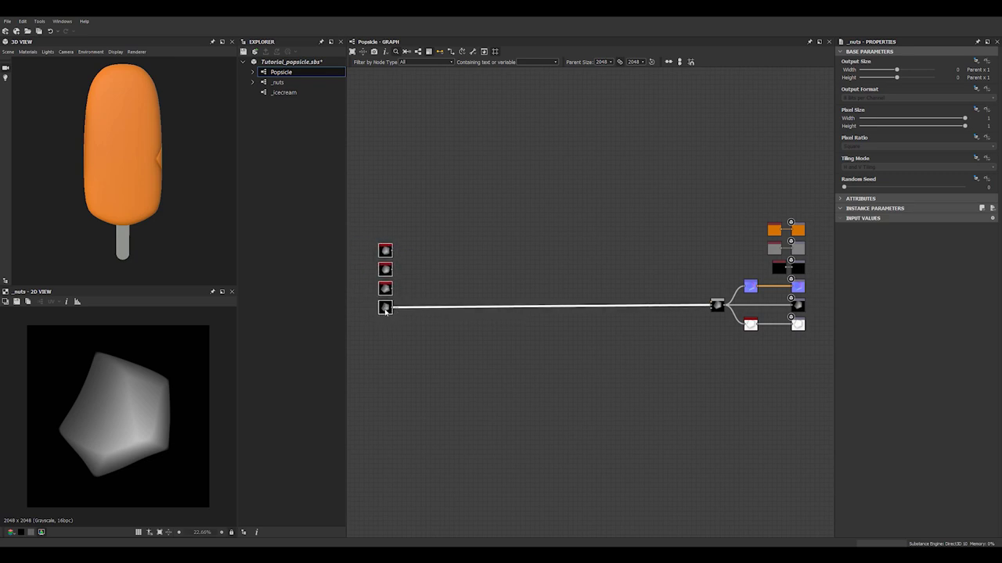
pyautogui.click(543, 307)
pyautogui.press('Delete')
pyautogui.moveTo(478, 298); pyautogui.dragTo(592, 302, button='middle')
pyautogui.scroll(5, 526, 287)
pyautogui.hotkey('ctrl', 's')
# Add a Tile Sampler node beside the four _nuts nodes
pyautogui.moveTo(558, 349); pyautogui.dragTo(576, 371, button='middle')
pyautogui.press('space')
pyautogui.write('til')
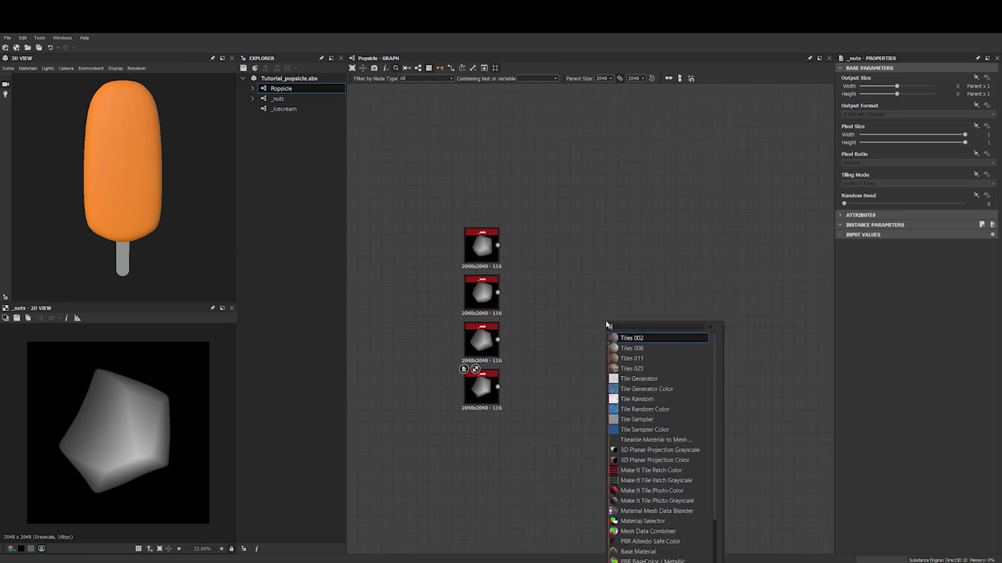
pyautogui.write('e s')
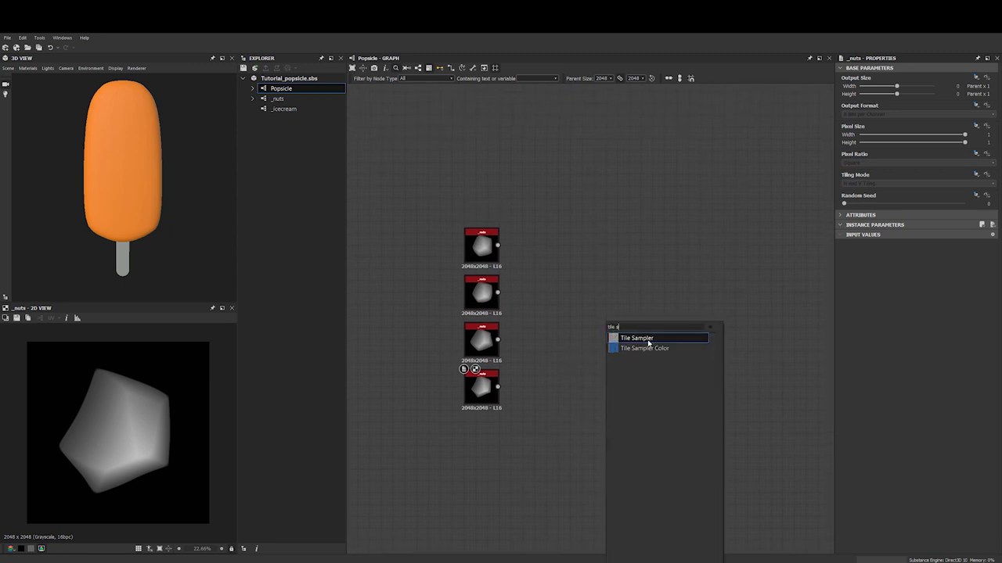
pyautogui.click(648, 341)
pyautogui.moveTo(608, 334); pyautogui.dragTo(609, 375)
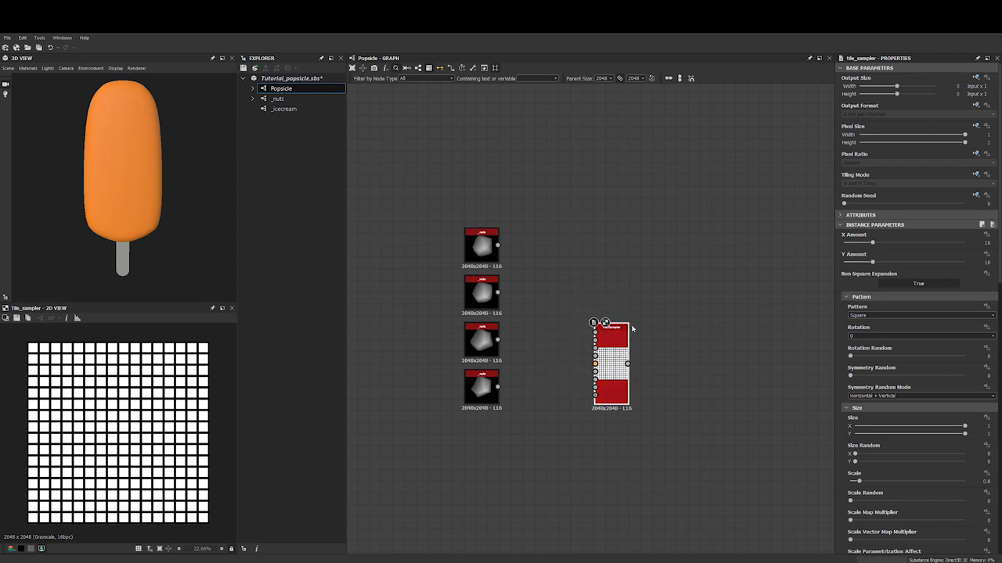
# Set the Tile Sampler's Pattern to Pattern Input and its Pattern Input Number to 4
pyautogui.click(861, 316)
pyautogui.click(861, 323)
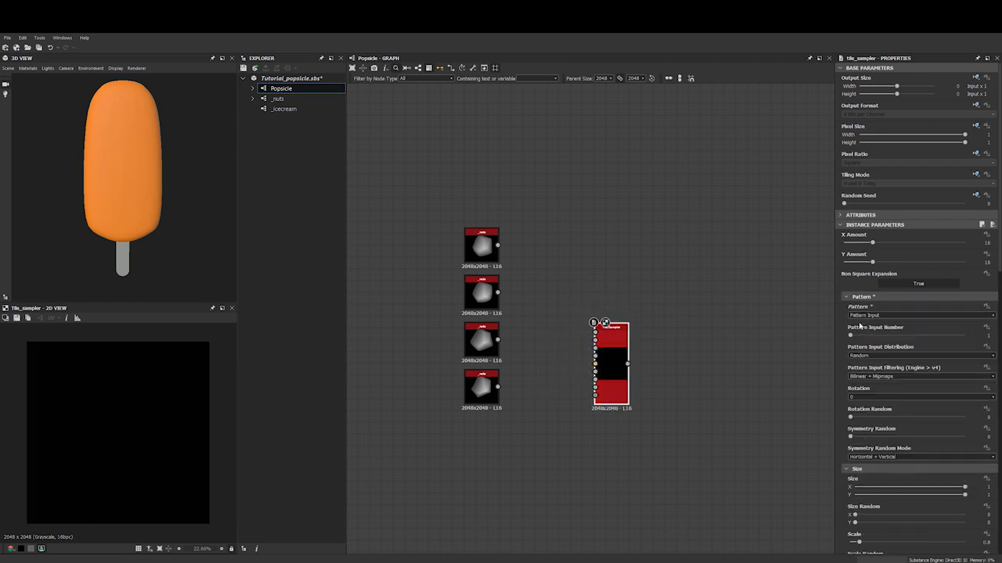
pyautogui.moveTo(866, 338); pyautogui.dragTo(918, 336)
# Connect the four _nuts outputs in order to the Tile Sampler's first four pattern inputs
pyautogui.scroll(1, 535, 270)
pyautogui.scroll(1, 535, 270)
pyautogui.moveTo(471, 229); pyautogui.dragTo(470, 310)
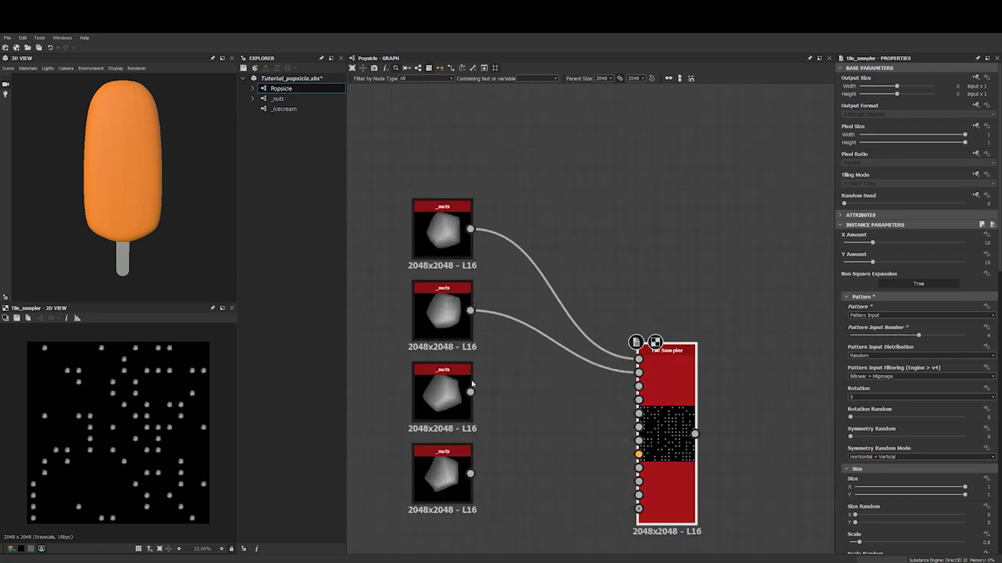
pyautogui.moveTo(470, 392); pyautogui.dragTo(639, 387)
pyautogui.moveTo(471, 474); pyautogui.dragTo(639, 400)
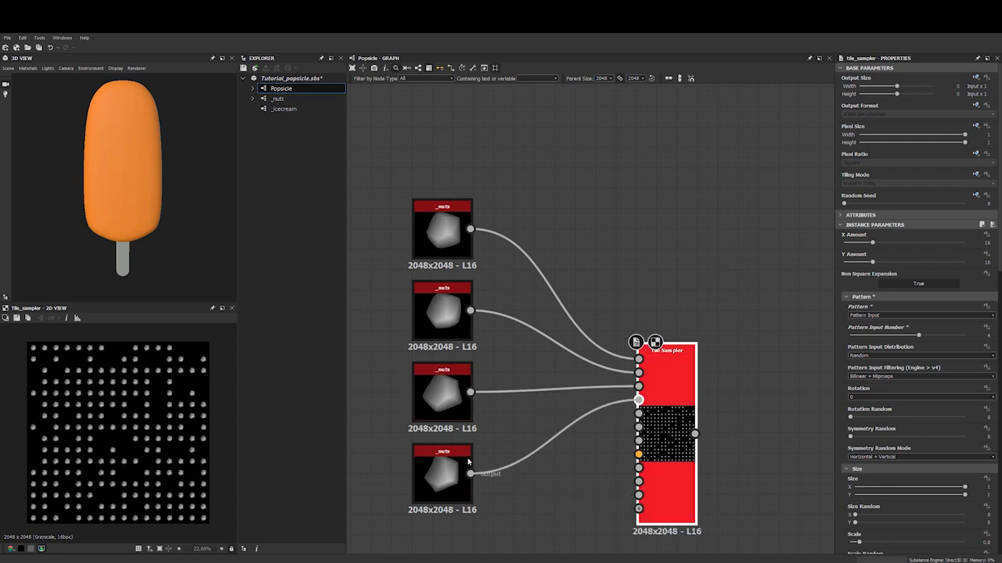
pyautogui.scroll(4, 110, 414)
pyautogui.scroll(-3, 109, 415)
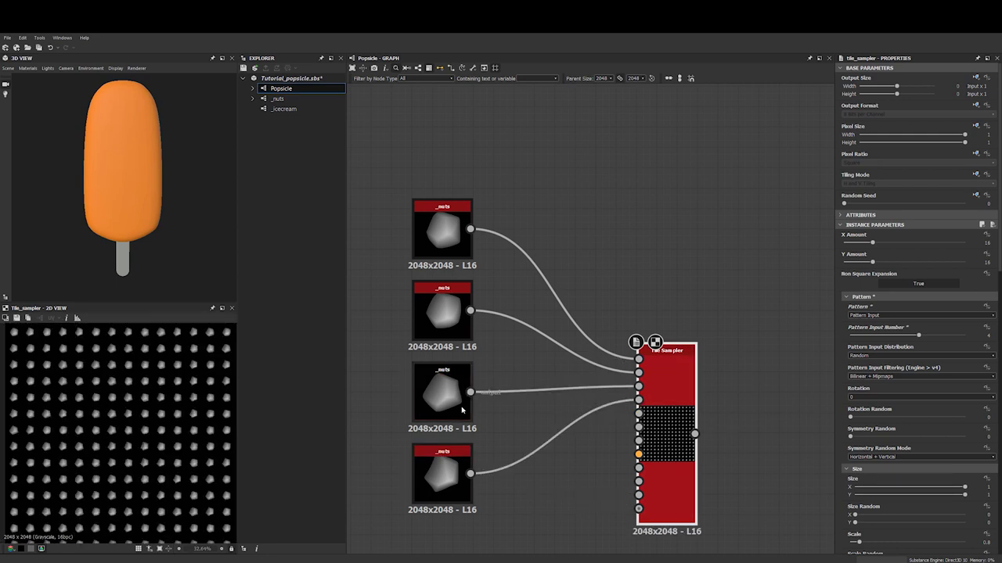
# Insert an Auto Levels node on each of the links from the upper two _nuts nodes to the Tile Sampler
pyautogui.click(439, 245)
pyautogui.press('space')
pyautogui.write('auto levels')
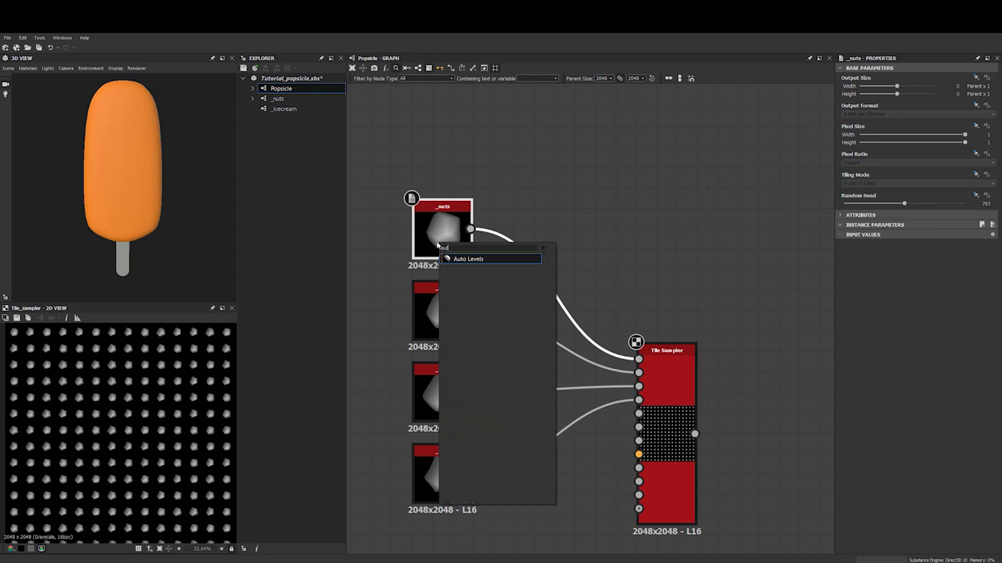
pyautogui.press('Return')
pyautogui.scroll(-1, 521, 252)
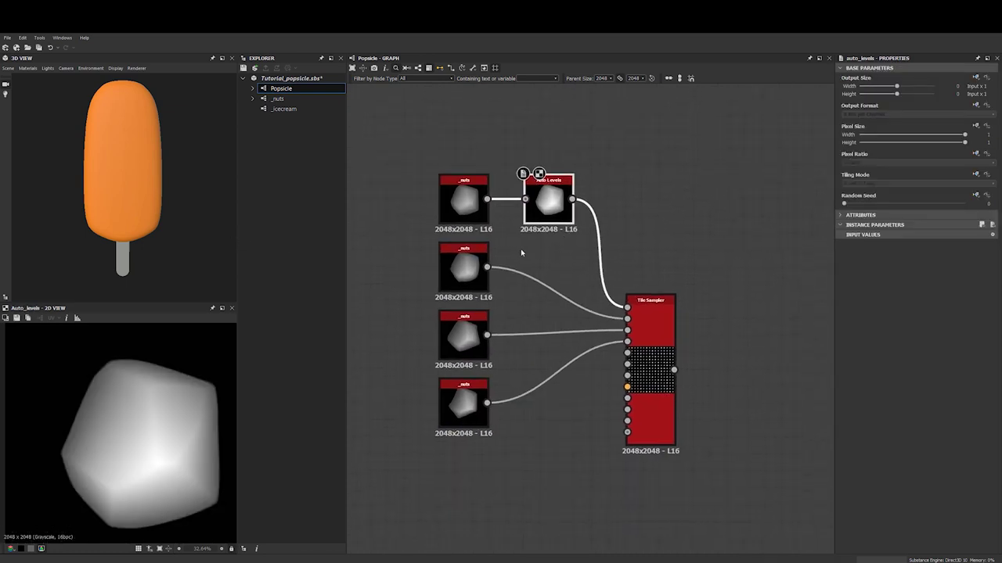
pyautogui.click(522, 276)
pyautogui.press('space')
pyautogui.write('auto levels')
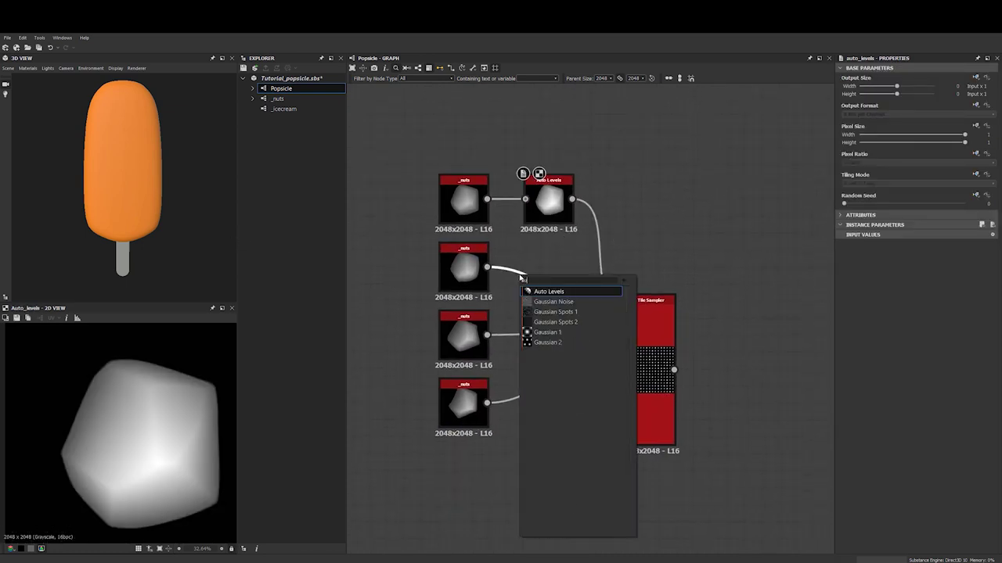
pyautogui.press('Return')
pyautogui.moveTo(557, 310); pyautogui.dragTo(548, 268)
# Insert an Auto Levels node on each of the links from the lower two _nuts nodes to the Tile Sampler
pyautogui.click(521, 335)
pyautogui.press('space')
pyautogui.write('au')
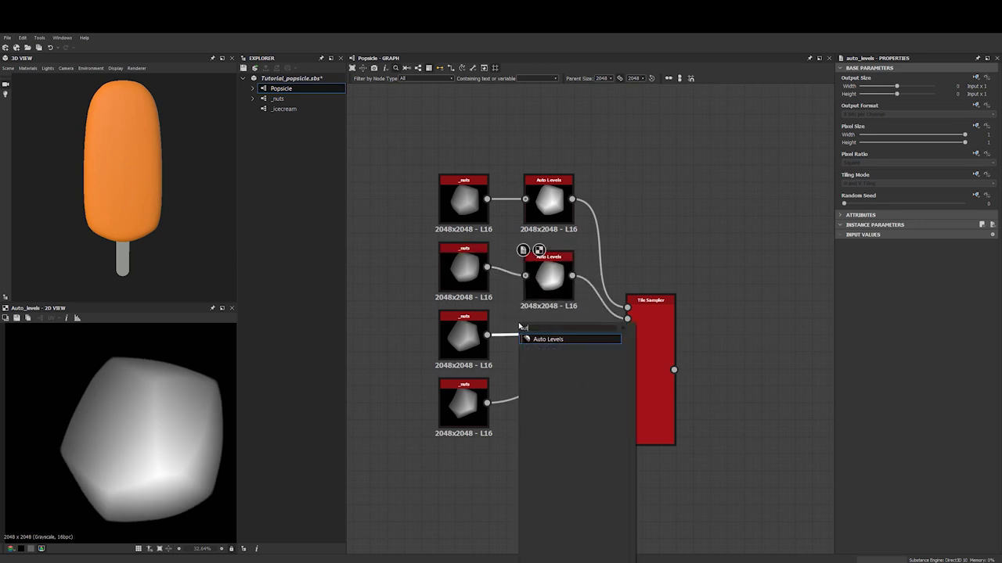
pyautogui.press('Return')
pyautogui.click(523, 399)
pyautogui.press('space')
pyautogui.write('au')
pyautogui.press('Return')
# Dock the four Auto Levels nodes to the Tile Sampler's inputs
pyautogui.click(551, 197)
pyautogui.press('d')
pyautogui.click(559, 265)
pyautogui.press('d')
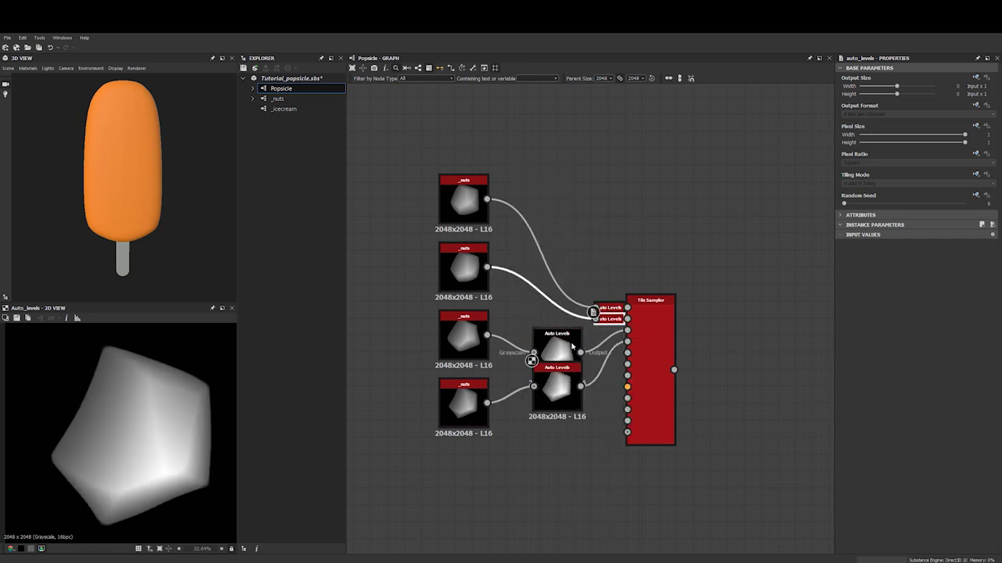
pyautogui.click(571, 347)
pyautogui.press('d')
pyautogui.click(562, 384)
pyautogui.press('d')
# Move the four _nuts nodes closer to the Tile Sampler and enclose them in a frame titled Nutz
pyautogui.moveTo(416, 158); pyautogui.dragTo(504, 399)
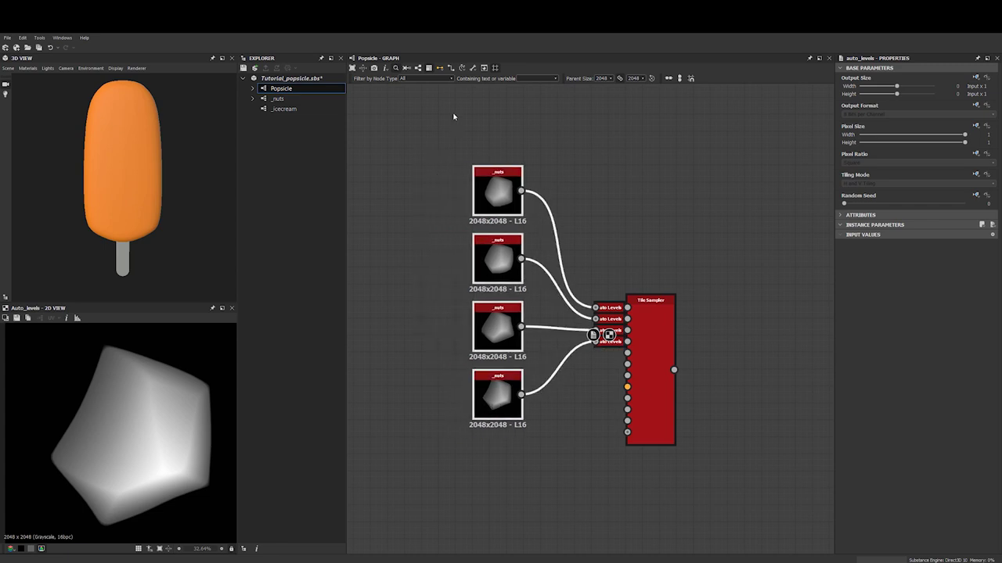
pyautogui.rightClick(507, 175)
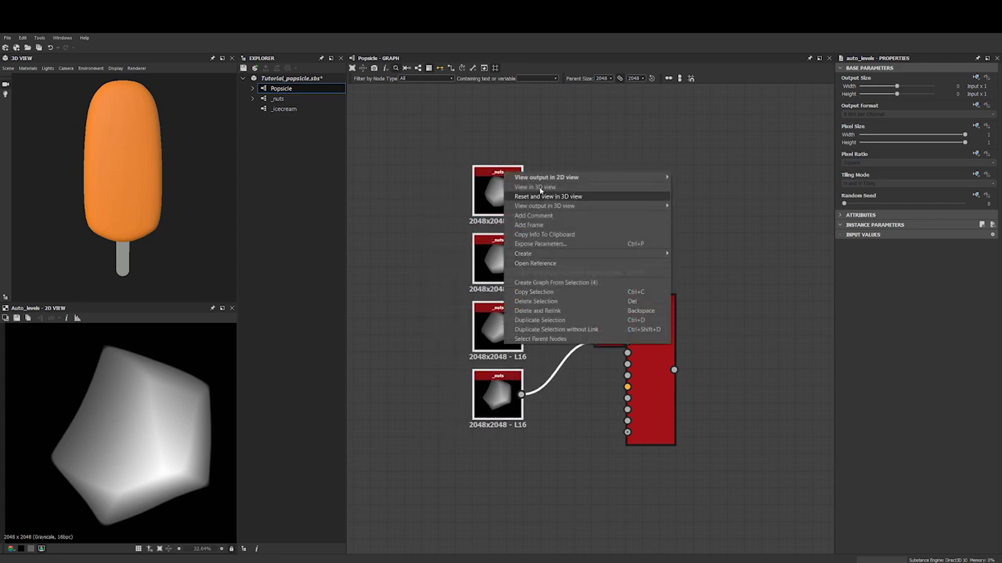
pyautogui.click(537, 225)
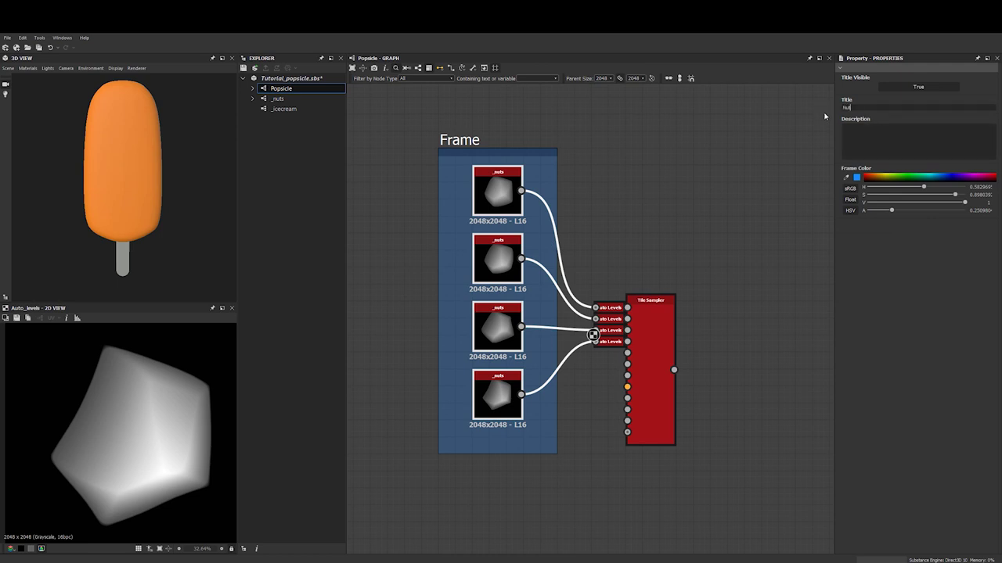
pyautogui.click(443, 135)
# Set the Tile Sampler's Symmetry Random to 1 and inspect the nuts up close in the 2D view
pyautogui.moveTo(690, 366); pyautogui.dragTo(623, 298, button='middle')
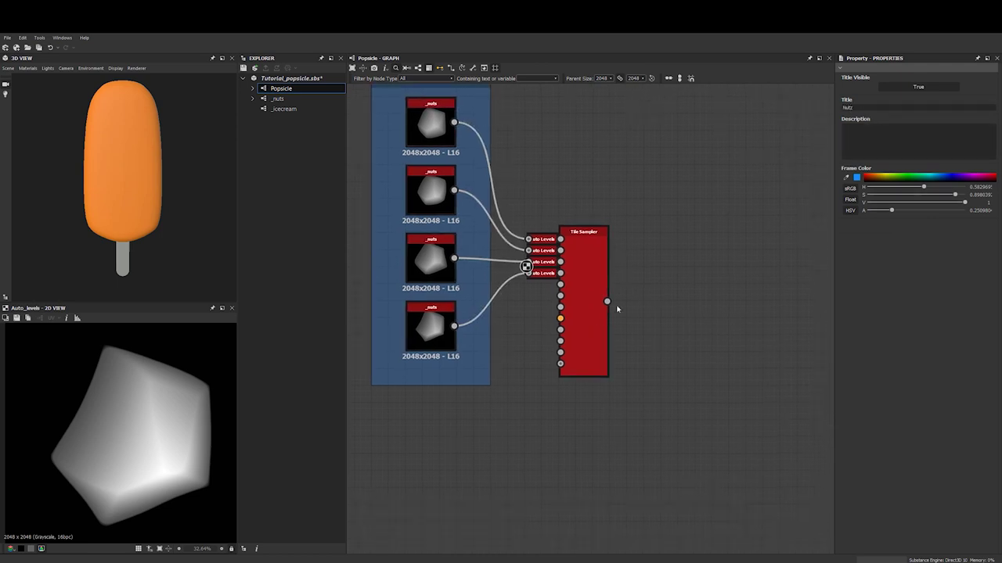
pyautogui.click(577, 286)
pyautogui.scroll(-2, 650, 279)
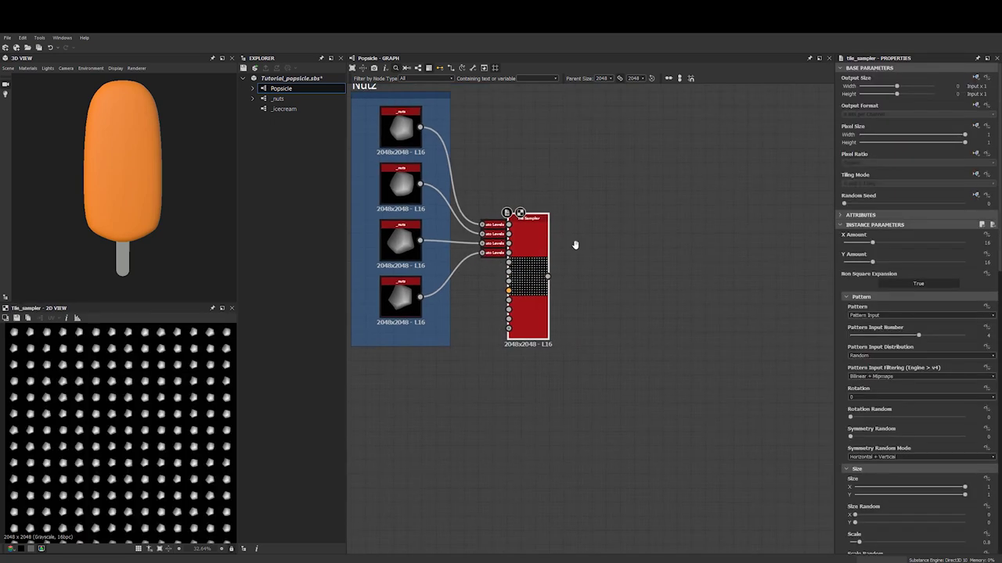
pyautogui.moveTo(595, 268); pyautogui.dragTo(680, 290, button='middle')
pyautogui.scroll(3, 607, 284)
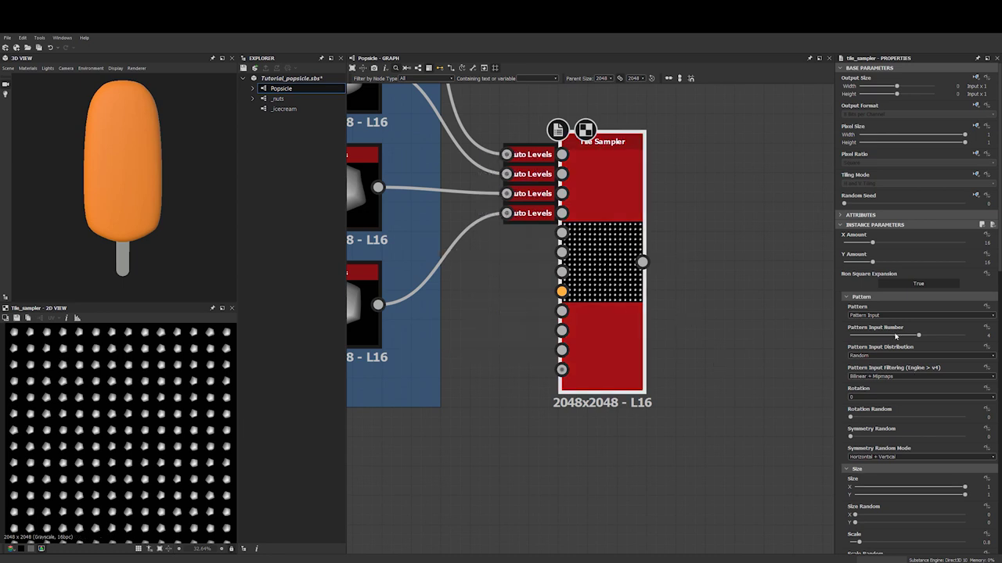
pyautogui.moveTo(861, 443); pyautogui.dragTo(964, 436)
pyautogui.moveTo(573, 409); pyautogui.dragTo(648, 452, button='middle')
pyautogui.scroll(6, 127, 419)
pyautogui.scroll(2, 141, 420)
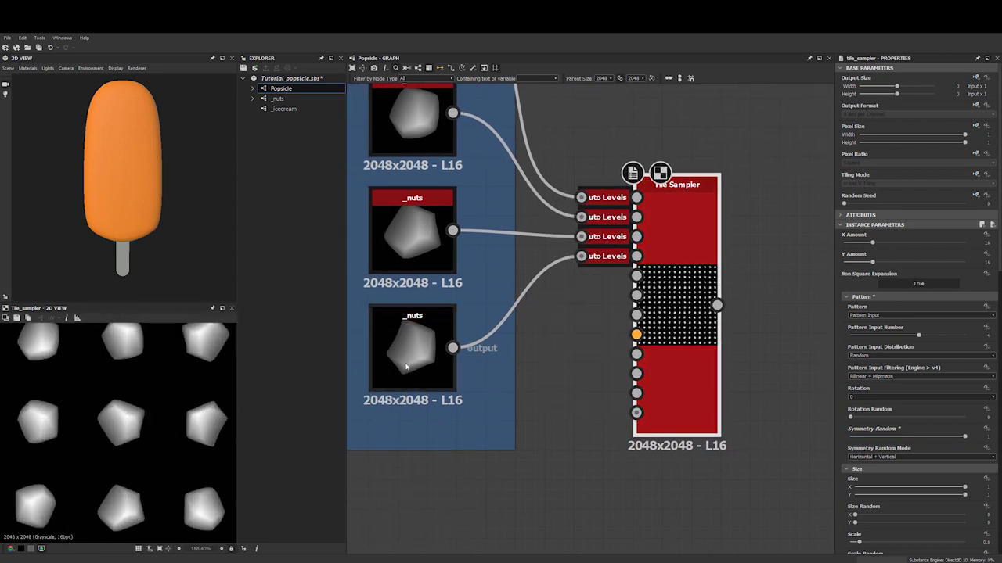
# Set the Tile Sampler's Scale Random to 0.61 and check the whole pattern in the 2D view
pyautogui.moveTo(762, 421); pyautogui.dragTo(707, 384, button='middle')
pyautogui.scroll(-3, 884, 454)
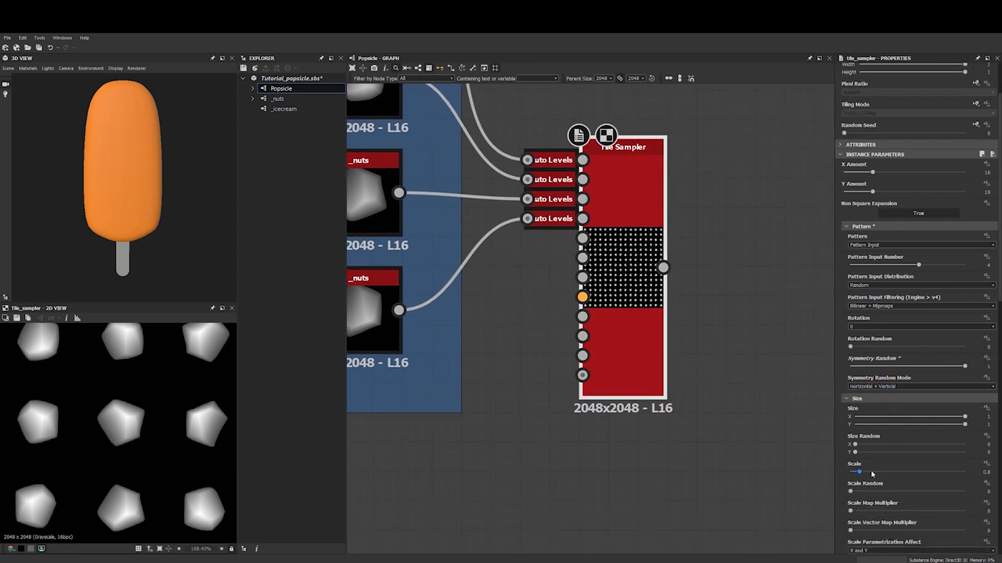
pyautogui.moveTo(861, 494); pyautogui.dragTo(902, 499)
pyautogui.moveTo(900, 499); pyautogui.dragTo(920, 498)
pyautogui.scroll(-5, 133, 416)
pyautogui.scroll(2, 133, 416)
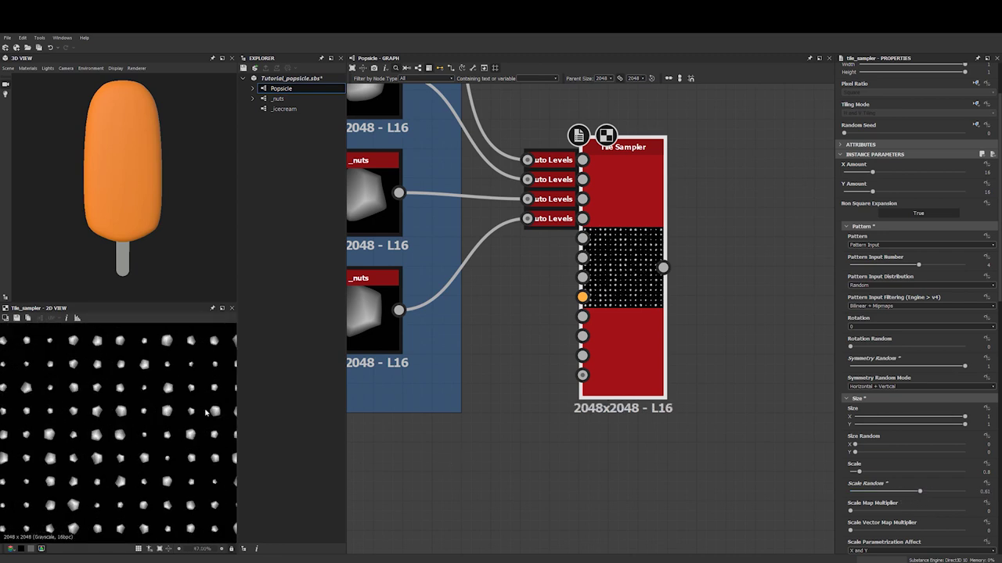
pyautogui.scroll(-3, 109, 370)
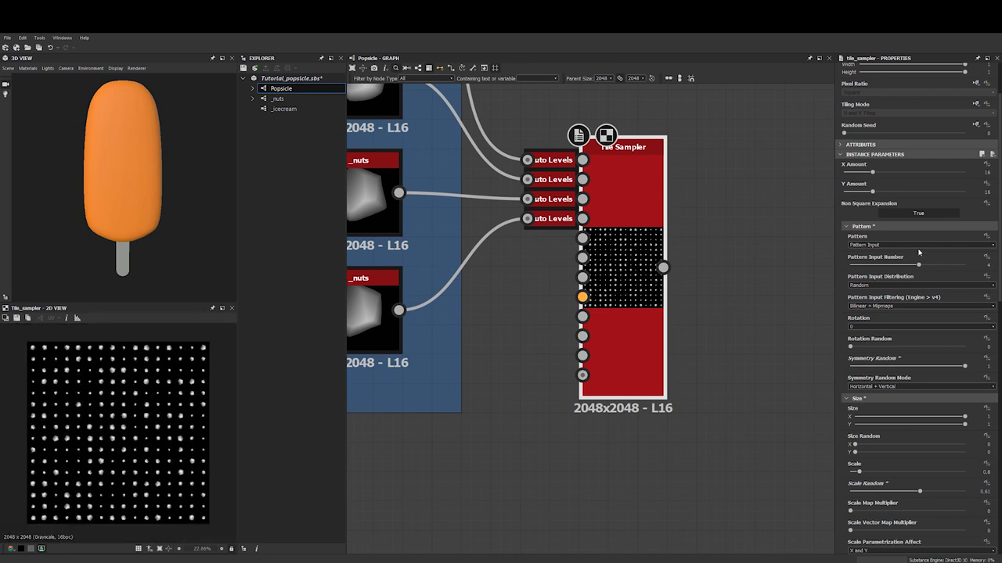
# Set the Tile Sampler's X Amount to 20 and Y Amount to 18
pyautogui.moveTo(983, 172); pyautogui.dragTo(998, 173)
pyautogui.write('32')
pyautogui.write('20')
pyautogui.moveTo(983, 192); pyautogui.dragTo(995, 193)
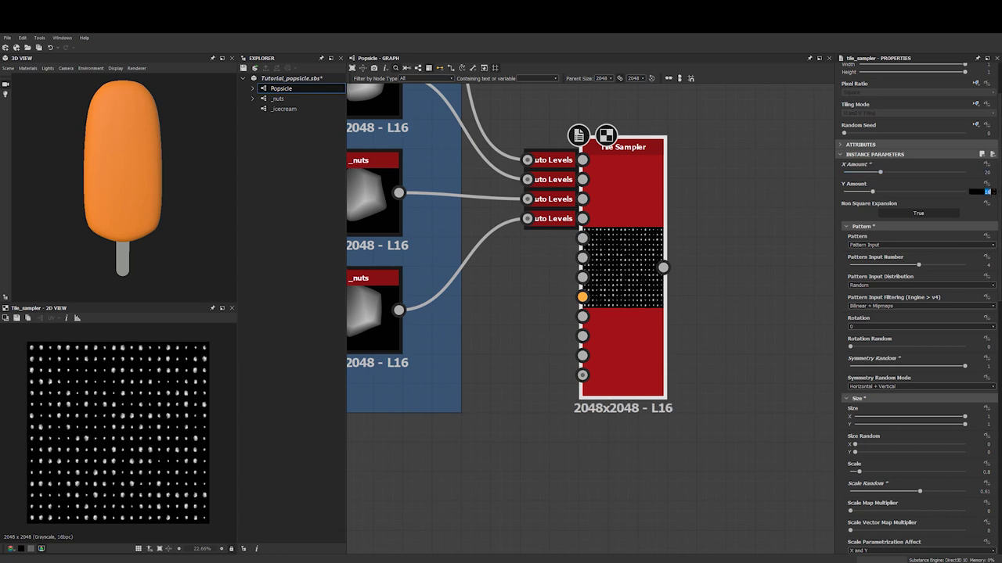
pyautogui.write('18')
pyautogui.press('Return')
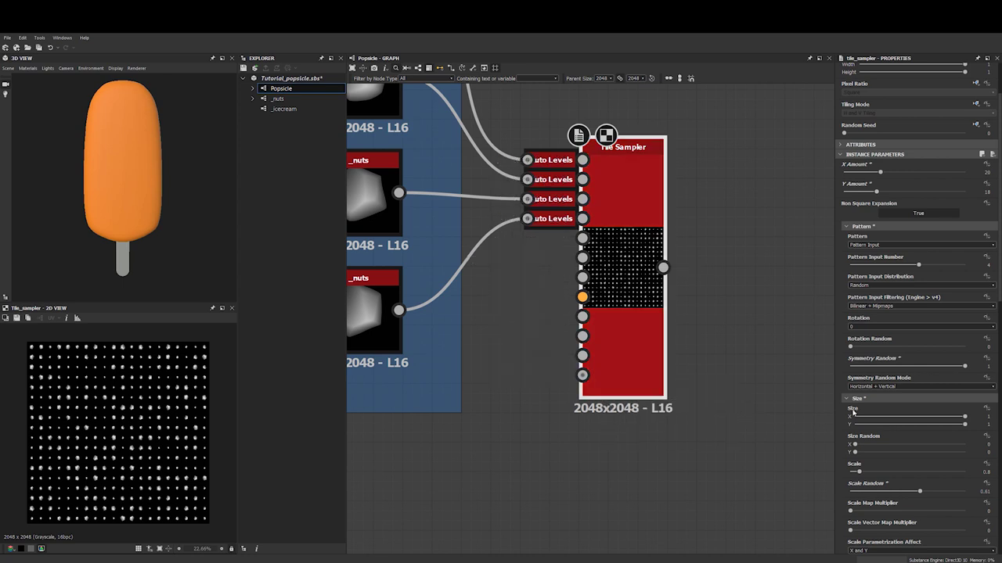
# Adjust the Tile Sampler's sizing to Size Random X 0.36 and Y 0.51, Scale 1.87 and Scale Random 0.41
pyautogui.moveTo(859, 473); pyautogui.dragTo(865, 474)
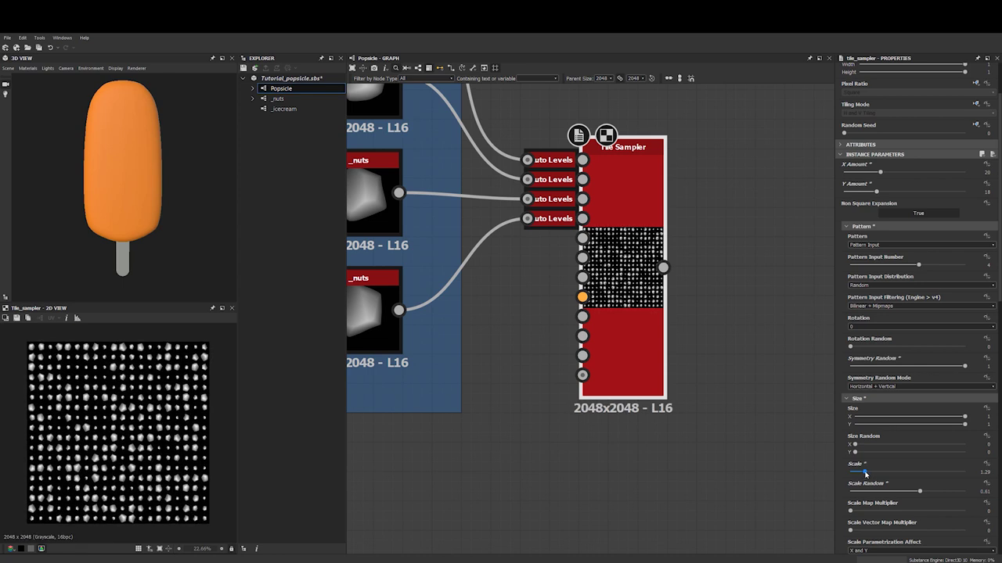
pyautogui.moveTo(920, 492); pyautogui.dragTo(901, 498)
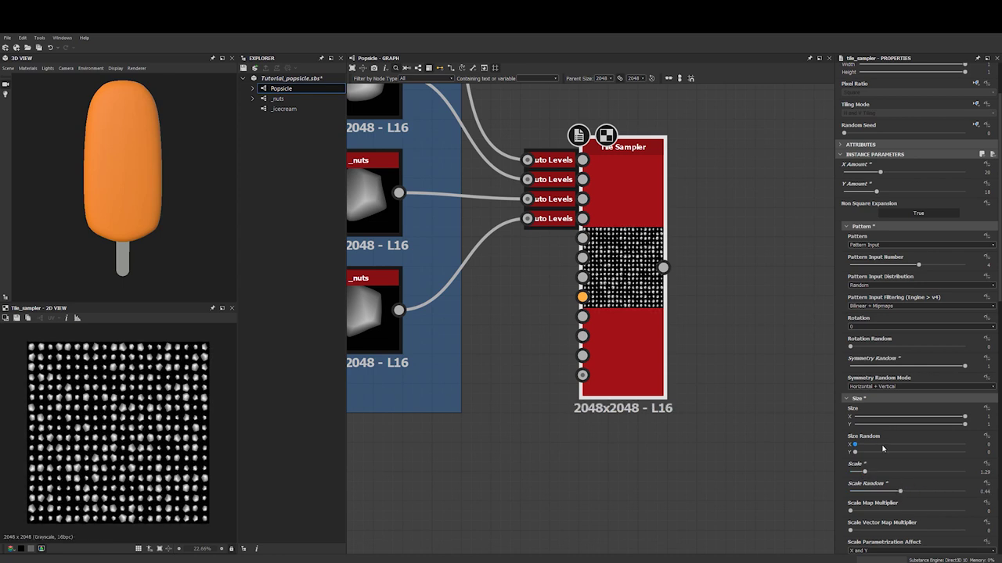
pyautogui.moveTo(865, 474); pyautogui.dragTo(919, 492)
pyautogui.moveTo(855, 445); pyautogui.dragTo(910, 452)
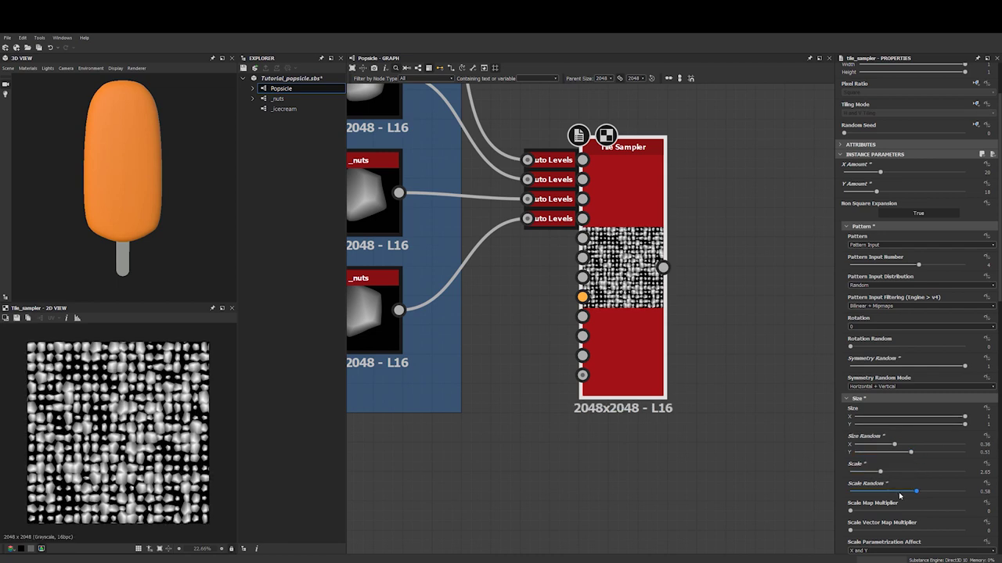
pyautogui.moveTo(900, 493); pyautogui.dragTo(871, 473)
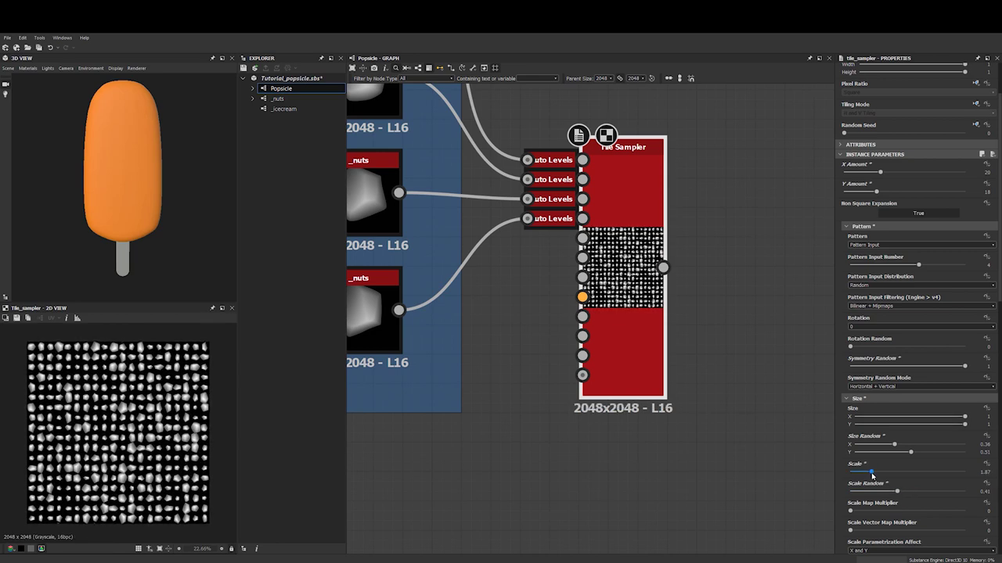
# Set the Tile Sampler's Position Random to 0.2 and inspect the scattered nuts up close in the 2D view
pyautogui.scroll(-3, 908, 466)
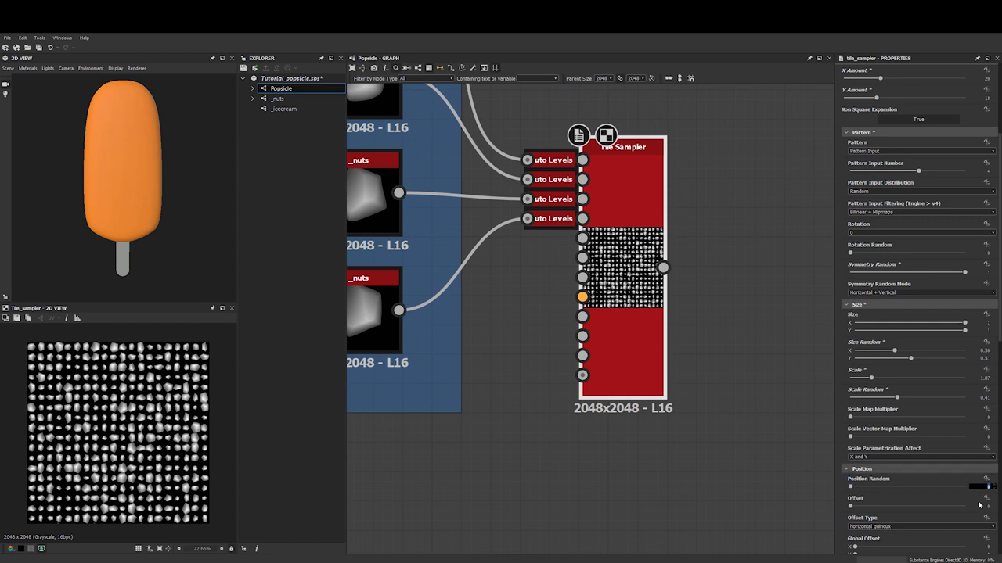
pyautogui.write('0.3')
pyautogui.press('Return')
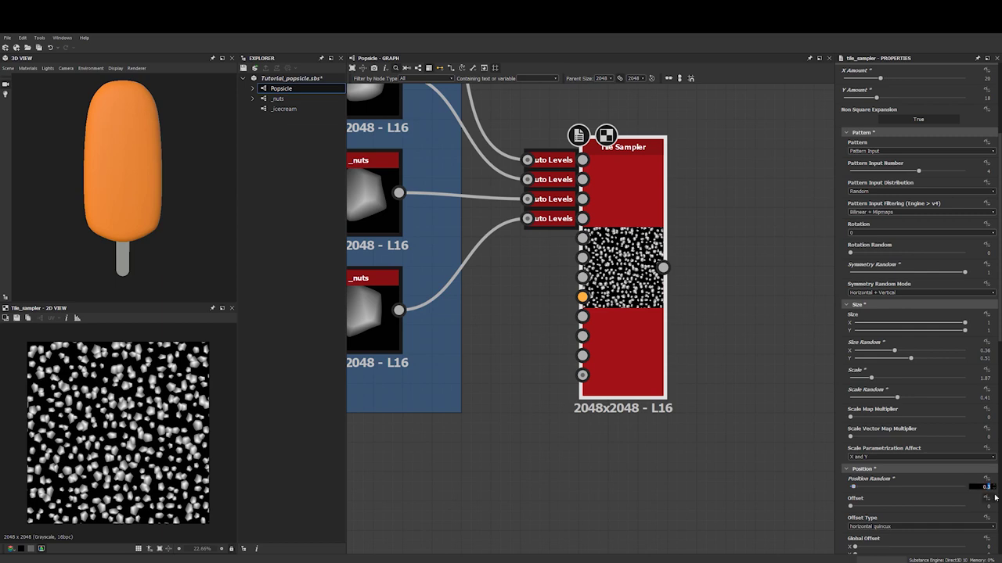
pyautogui.press('Return')
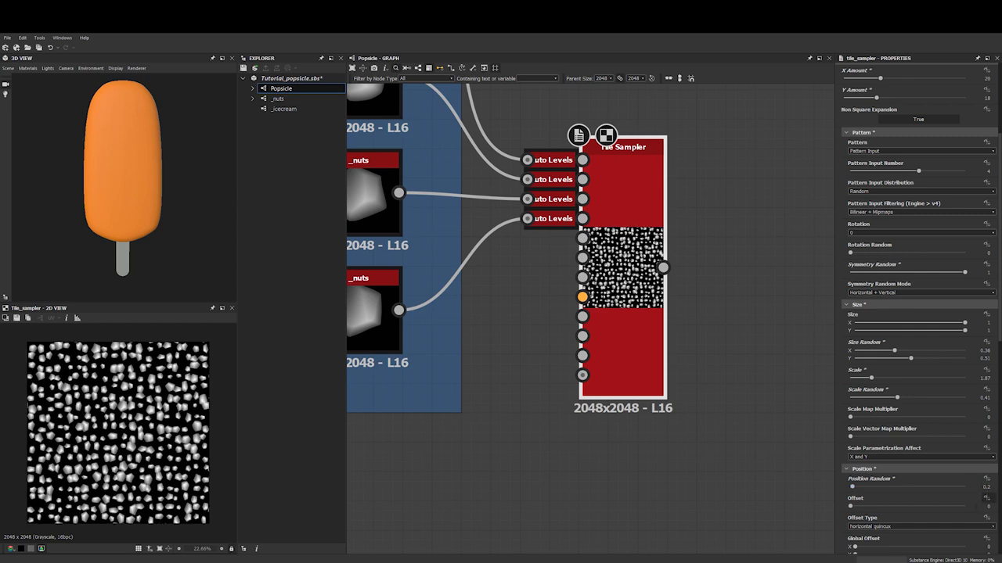
pyautogui.scroll(8, 175, 436)
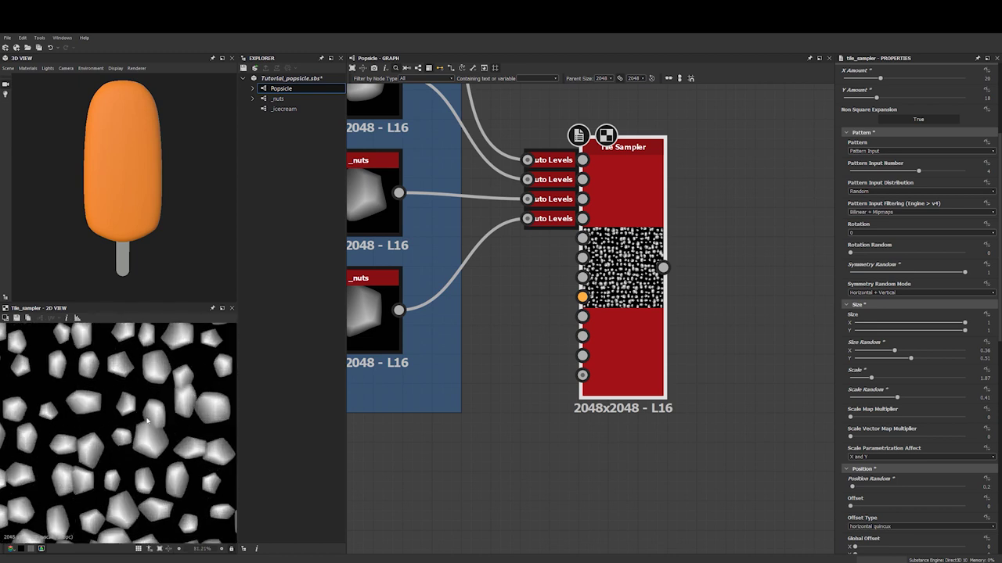
# Set the Tile Sampler's Offset to 0.5 and its Rotation Random to 1
pyautogui.scroll(-3, 996, 448)
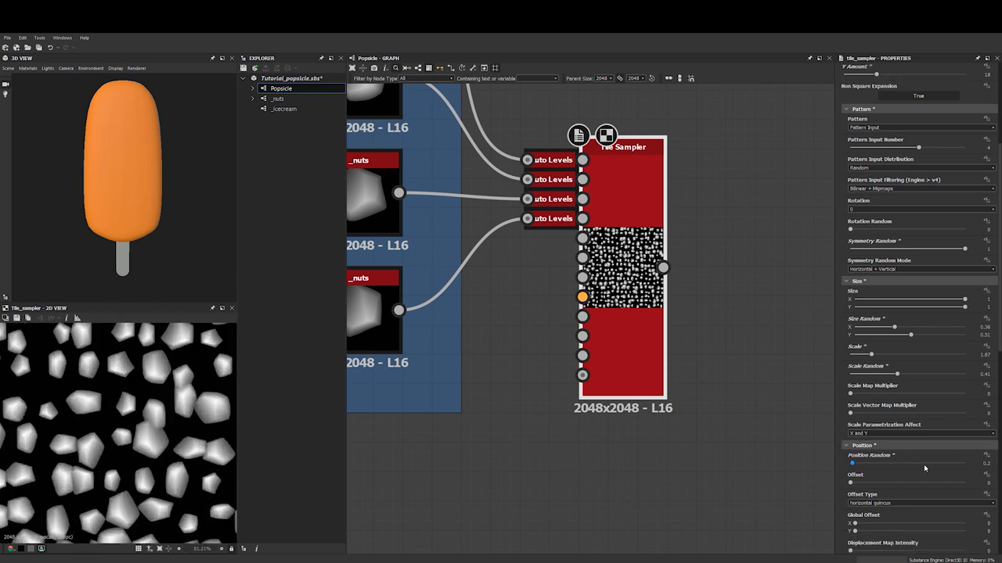
pyautogui.doubleClick(989, 437)
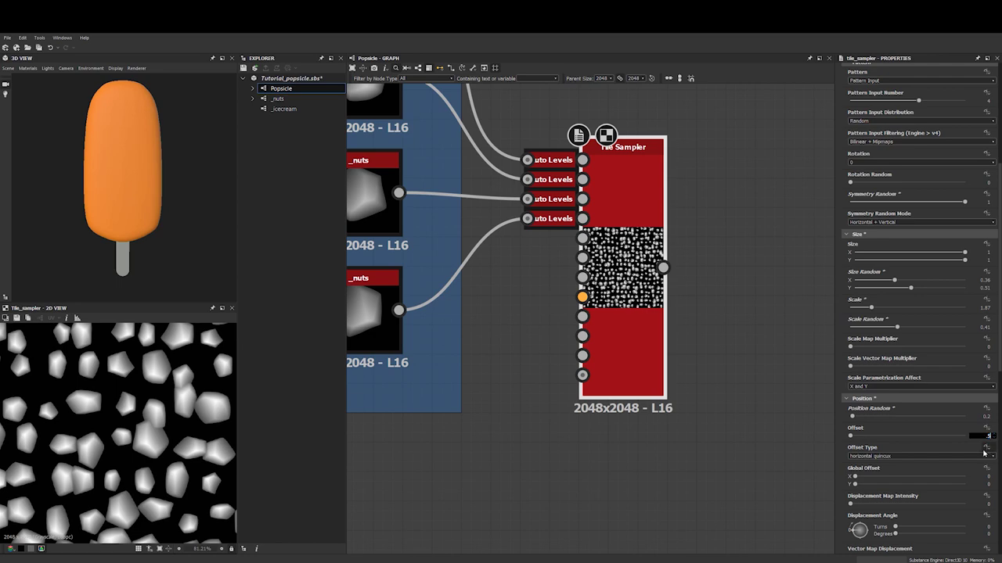
pyautogui.write('0.5')
pyautogui.press('Return')
pyautogui.scroll(-4, 156, 423)
pyautogui.scroll(-3, 157, 423)
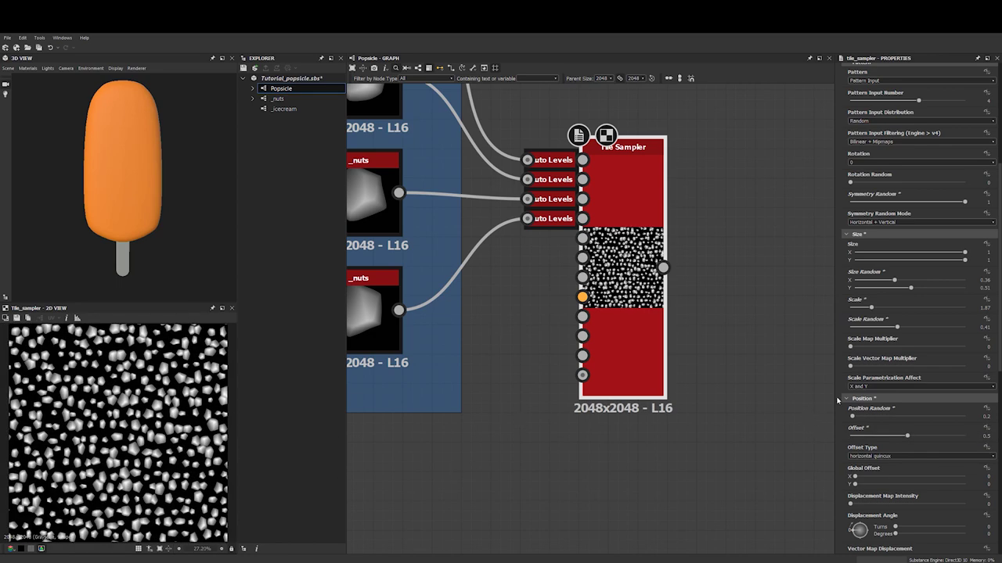
pyautogui.scroll(-5, 886, 417)
pyautogui.moveTo(852, 455); pyautogui.dragTo(968, 455)
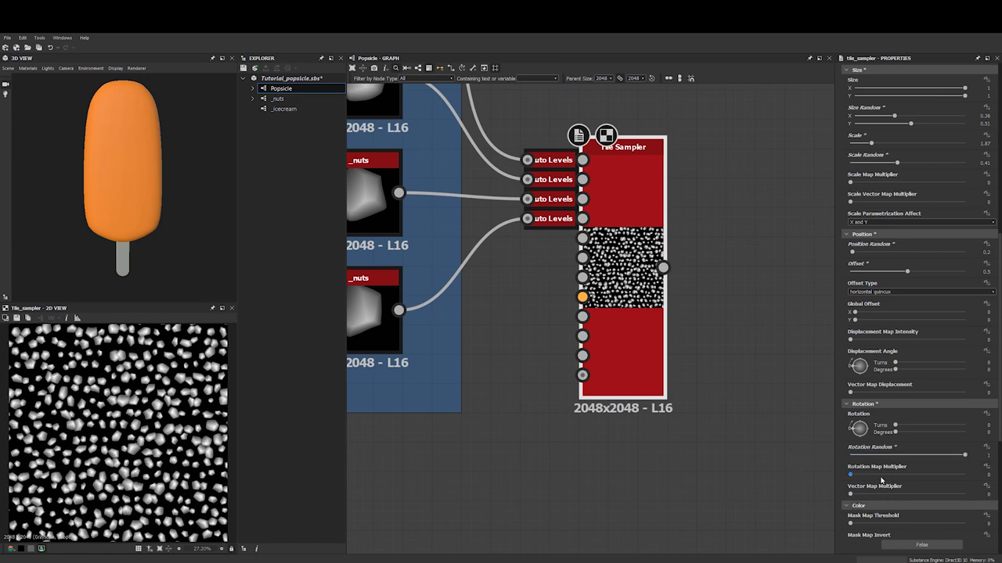
# Try a small Mask Random of about 0.11 on the Tile Sampler and return it to 0
pyautogui.scroll(-4, 905, 456)
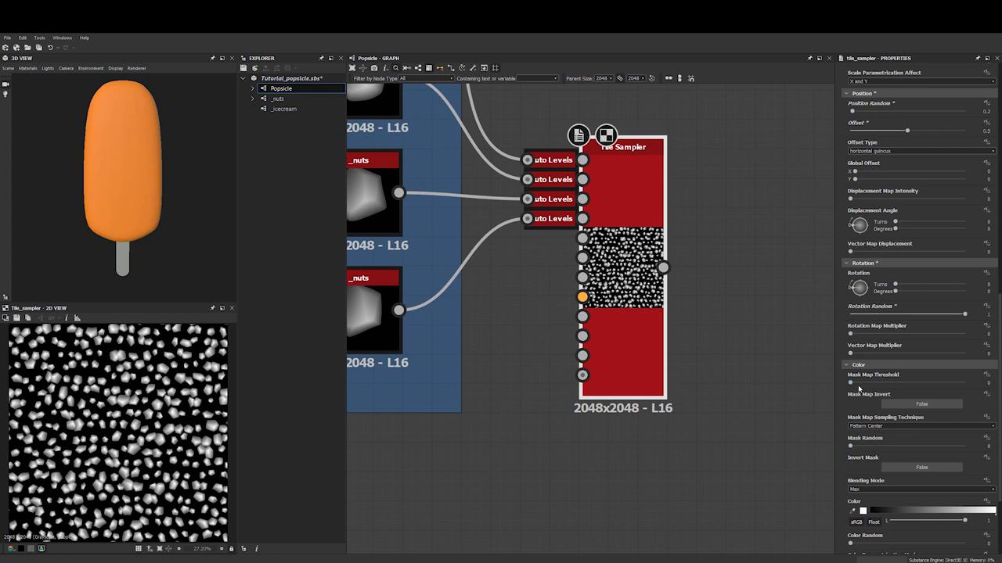
pyautogui.click(857, 445)
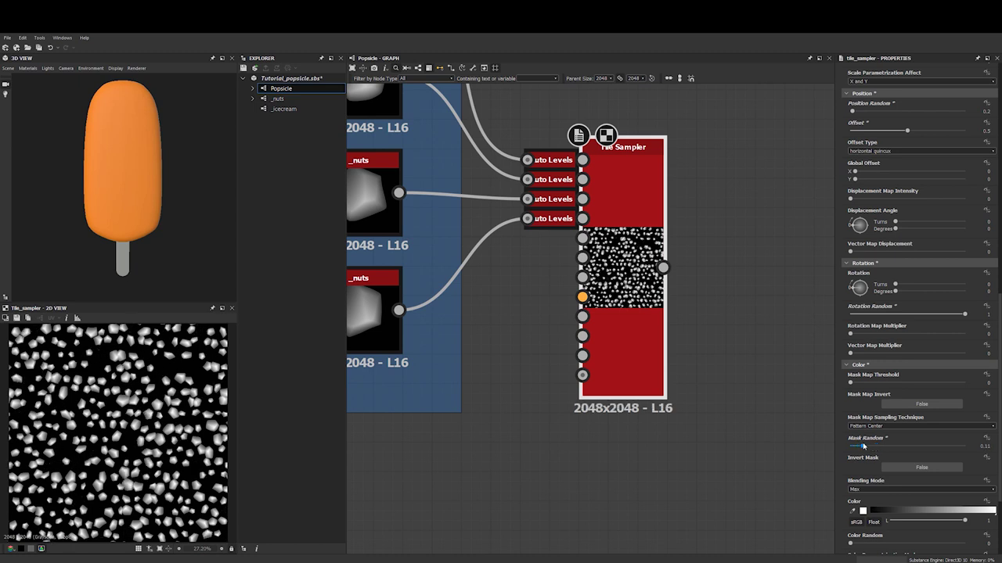
pyautogui.moveTo(857, 444); pyautogui.dragTo(831, 444)
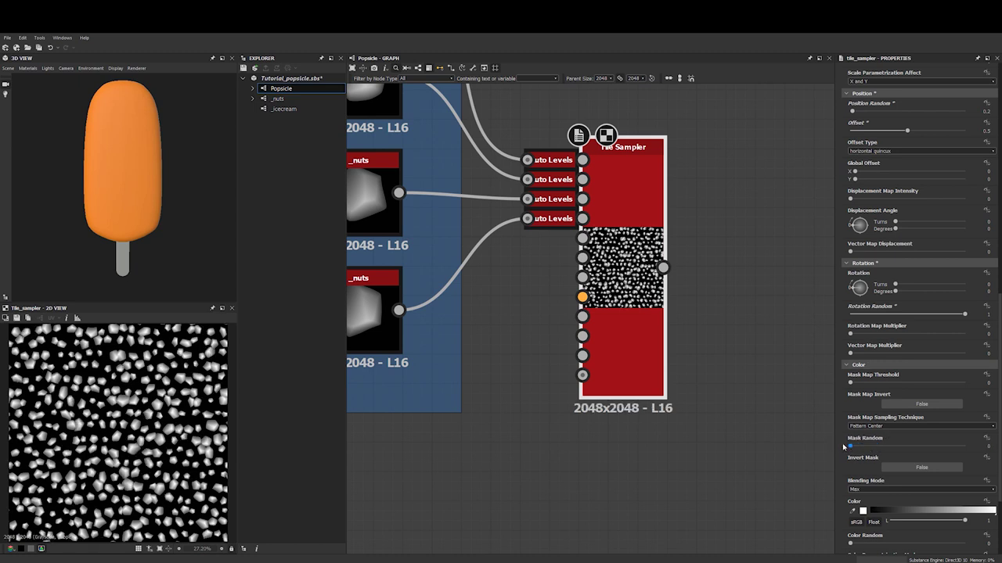
# Reduce the Tile Sampler's Scale to 1.53 and its Scale Random to 0.27
pyautogui.scroll(5, 961, 382)
pyautogui.scroll(6, 961, 383)
pyautogui.moveTo(870, 355); pyautogui.dragTo(880, 375)
pyautogui.scroll(-3, 559, 247)
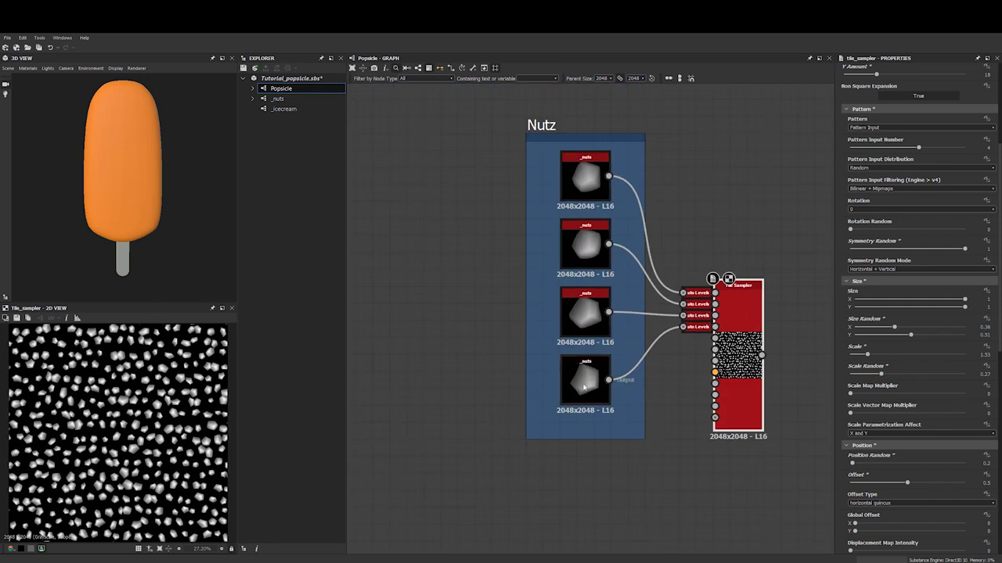
# Insert a Transformation 2D after the fourth _nuts node, shrink the nut with it, and check the Tile Sampler result
pyautogui.click(567, 391)
pyautogui.press('space')
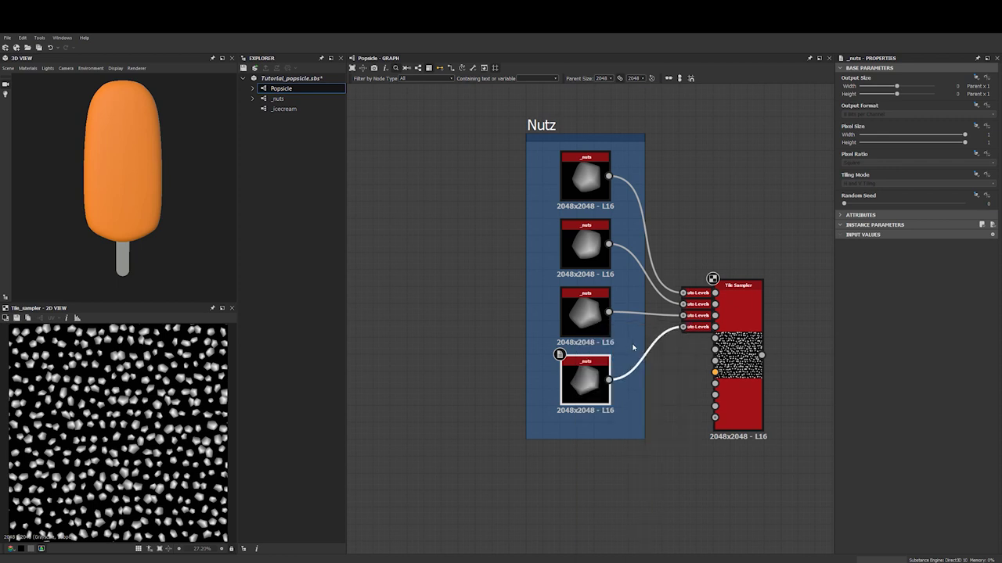
pyautogui.click(623, 349)
pyautogui.moveTo(171, 381); pyautogui.dragTo(158, 393)
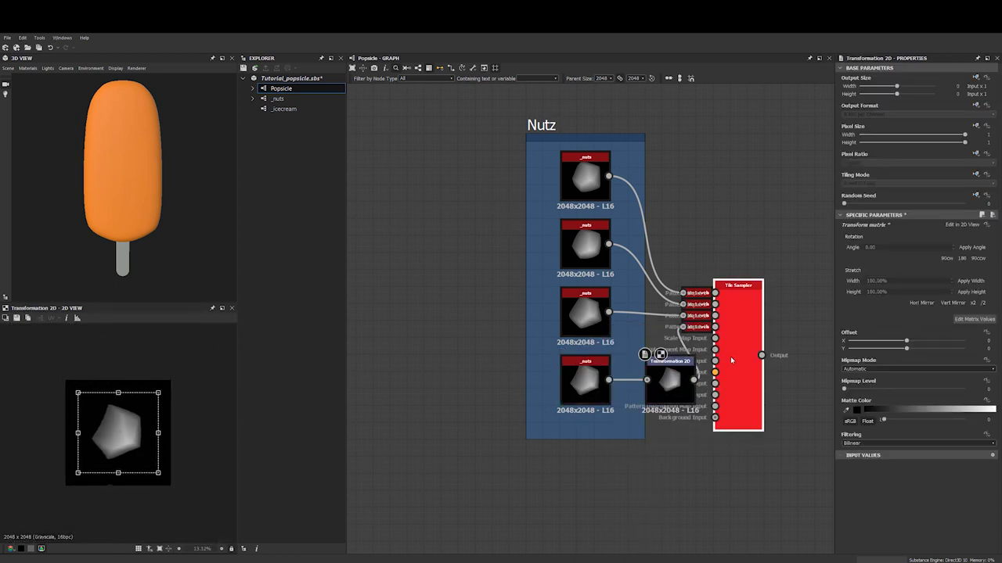
pyautogui.doubleClick(730, 360)
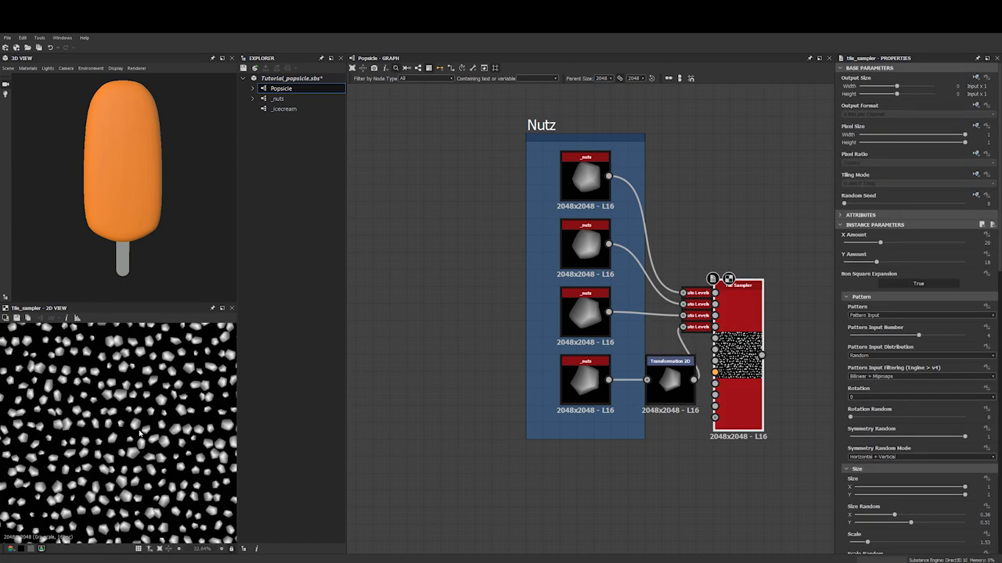
pyautogui.scroll(-2, 144, 435)
pyautogui.scroll(3, 146, 437)
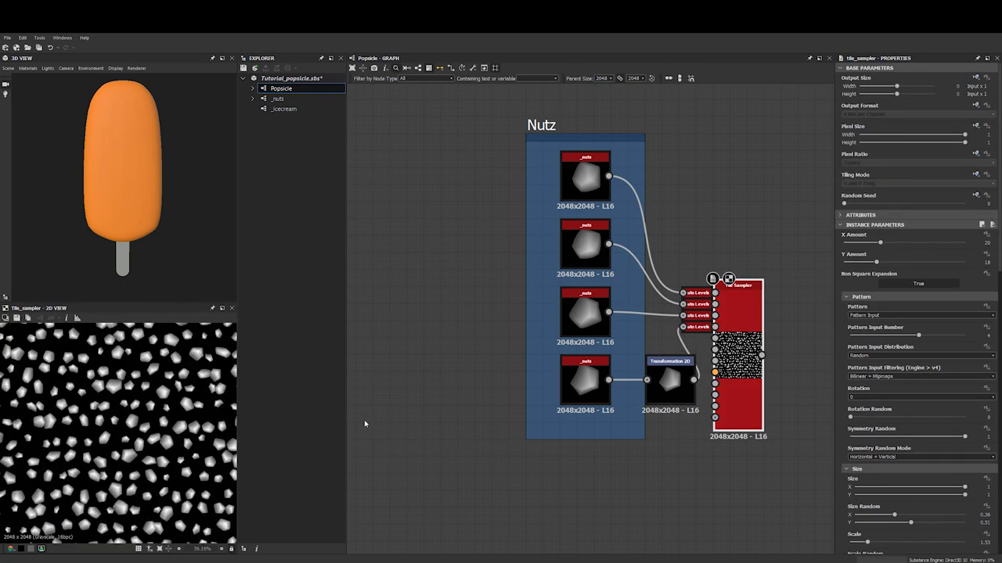
# Set the Tile Sampler's Color Random to 0.6 and check the whole pattern in the 2D view
pyautogui.moveTo(765, 385); pyautogui.dragTo(623, 363, button='middle')
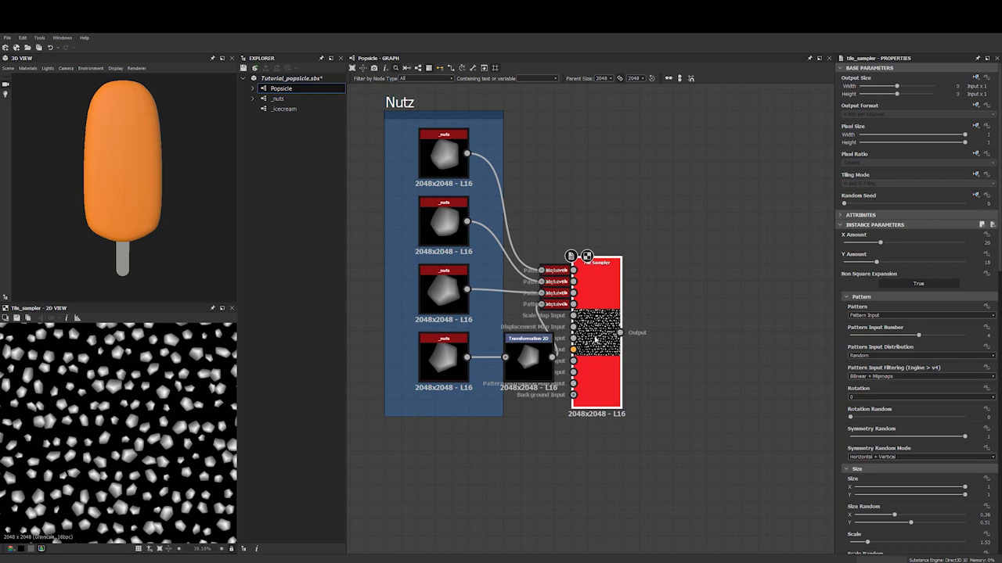
pyautogui.scroll(-10, 943, 355)
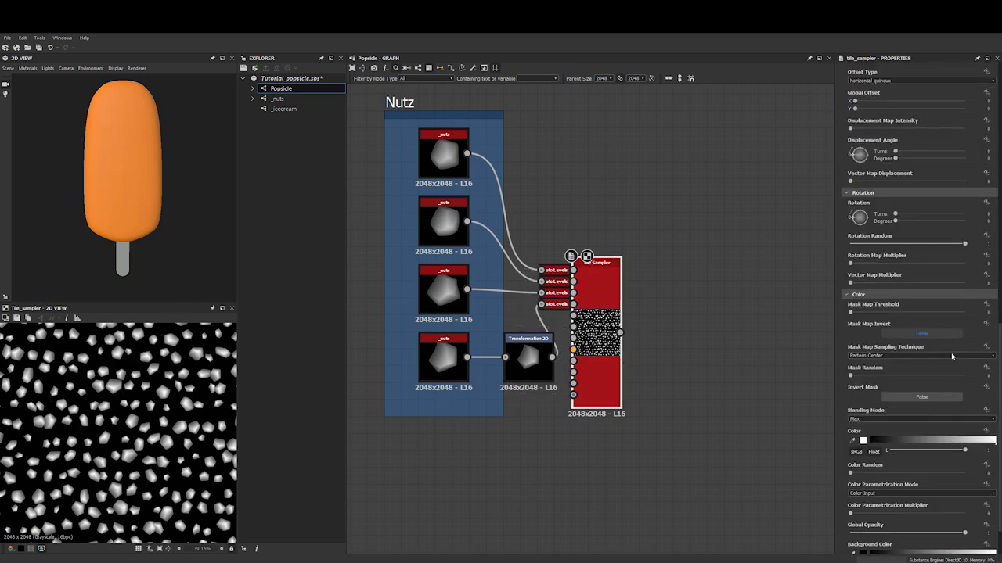
pyautogui.moveTo(856, 423); pyautogui.dragTo(914, 423)
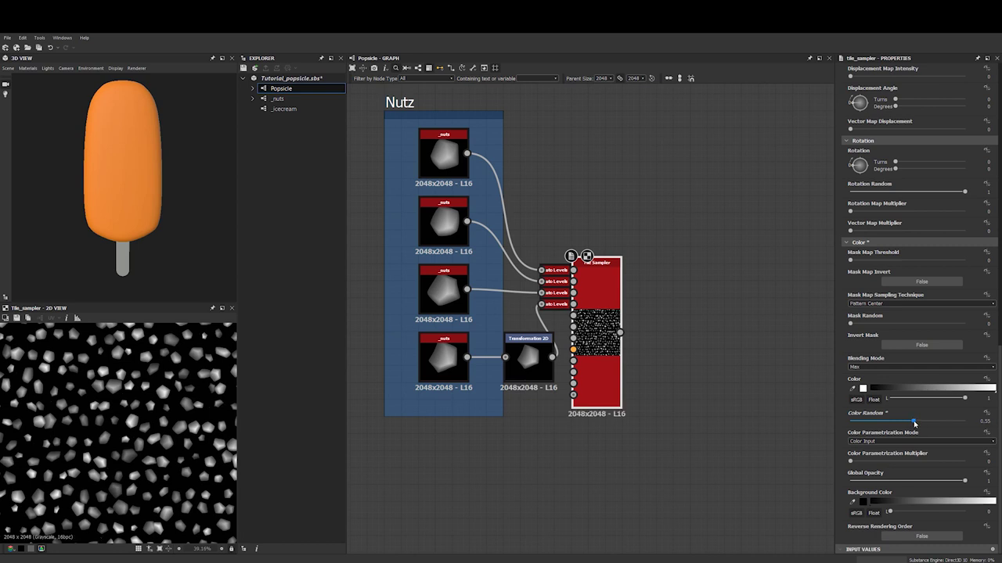
pyautogui.press('Return')
pyautogui.scroll(-4, 152, 434)
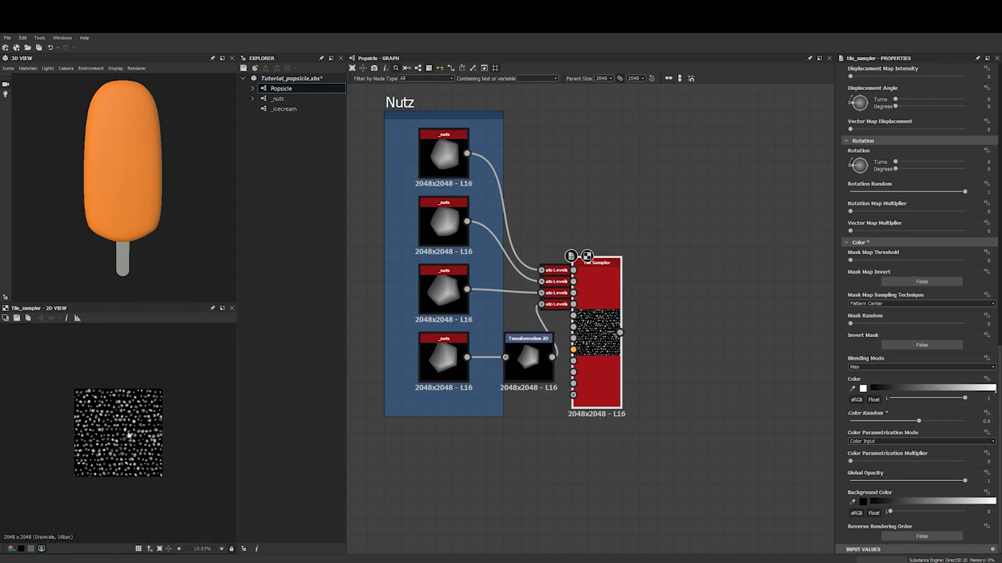
pyautogui.scroll(2, 128, 435)
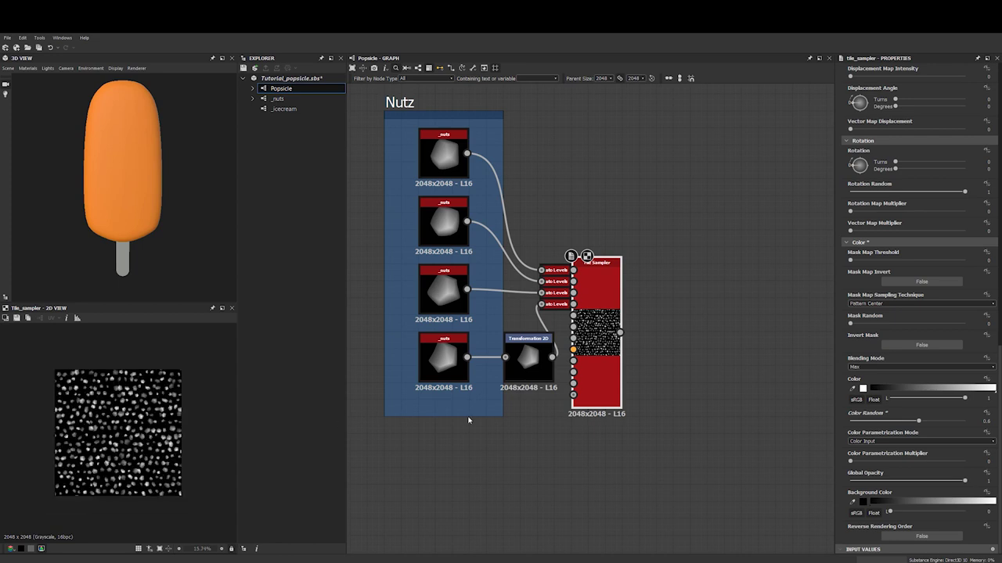
# Connect the Tile Sampler's output to the node feeding the normal, height and ambient occlusion branches, and inspect the popsicle in the 3D view
pyautogui.scroll(-4, 655, 423)
pyautogui.moveTo(654, 422); pyautogui.dragTo(483, 439, button='middle')
pyautogui.moveTo(604, 393); pyautogui.dragTo(503, 397, button='middle')
pyautogui.scroll(-3, 445, 415)
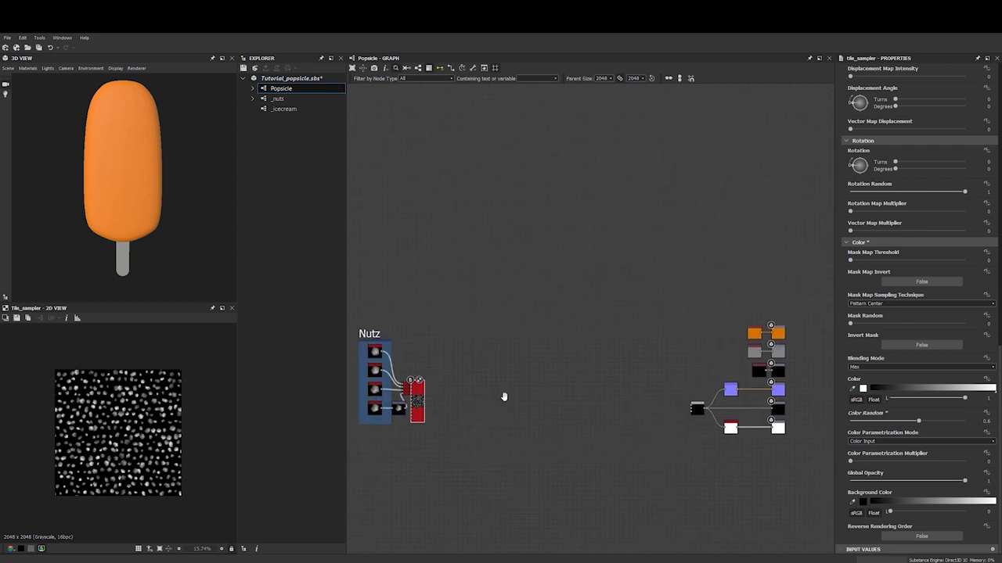
pyautogui.scroll(2, 447, 422)
pyautogui.moveTo(411, 396); pyautogui.dragTo(799, 403)
pyautogui.moveTo(176, 199)
pyautogui.mouseDown()
pyautogui.moveTo(96, 193)
pyautogui.moveTo(191, 196)
pyautogui.moveTo(139, 174)
pyautogui.moveTo(133, 193)
pyautogui.moveTo(217, 194)
pyautogui.moveTo(114, 203)
pyautogui.moveTo(215, 213)
pyautogui.moveTo(125, 206)
pyautogui.moveTo(166, 184)
pyautogui.moveTo(126, 226)
pyautogui.moveTo(206, 181)
pyautogui.moveTo(204, 205)
pyautogui.moveTo(238, 191)
pyautogui.moveTo(134, 198)
pyautogui.moveTo(219, 219)
pyautogui.moveTo(172, 224)
pyautogui.moveTo(104, 190)
pyautogui.moveTo(124, 193)
pyautogui.mouseUp()
pyautogui.scroll(3, 97, 192)
pyautogui.scroll(3, 181, 216)
pyautogui.scroll(-5, 150, 200)
pyautogui.scroll(4, 133, 214)
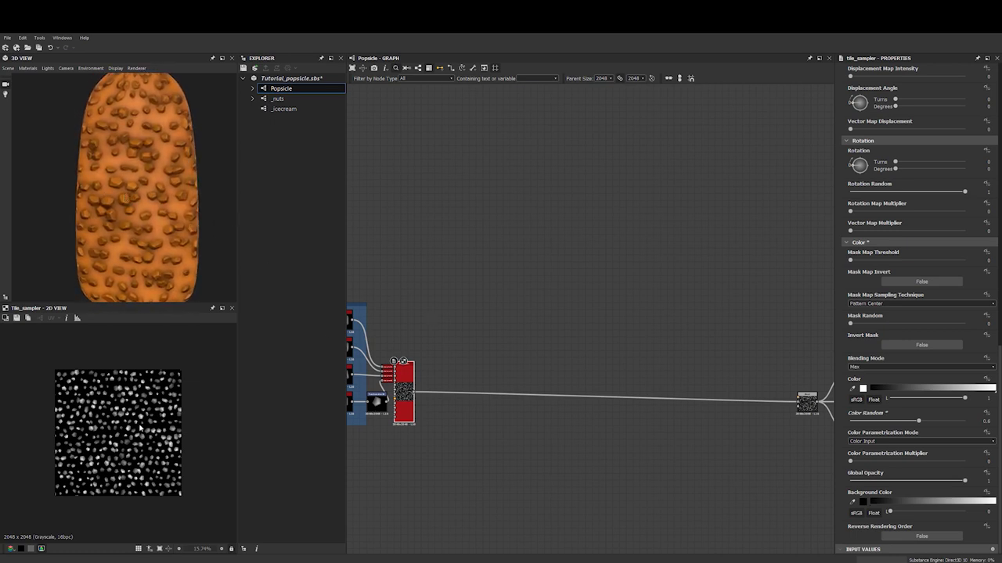
# Insert a Blend node on the Tile Sampler's output link and place it close to the Tile Sampler
pyautogui.moveTo(562, 440); pyautogui.dragTo(590, 423, button='middle')
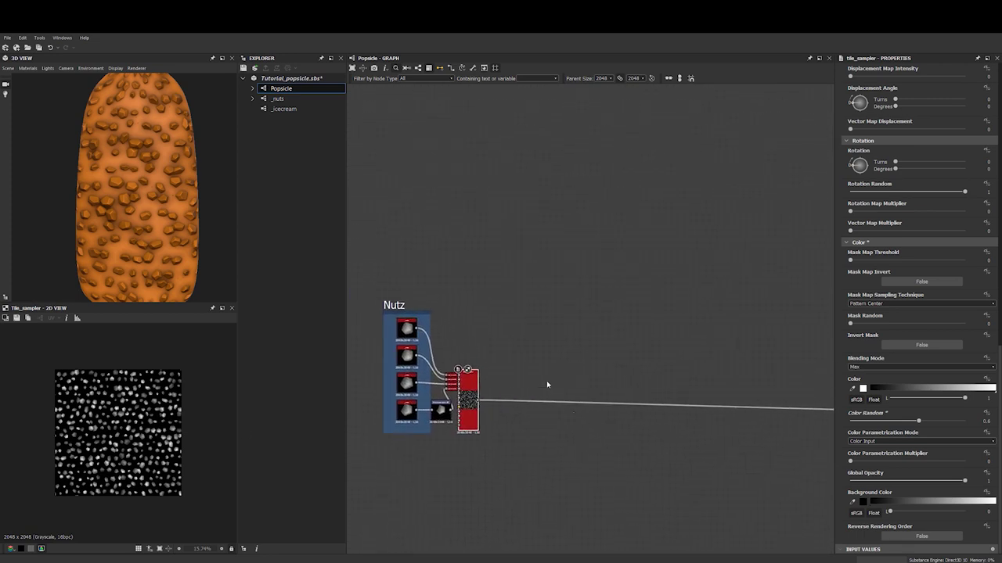
pyautogui.scroll(3, 551, 391)
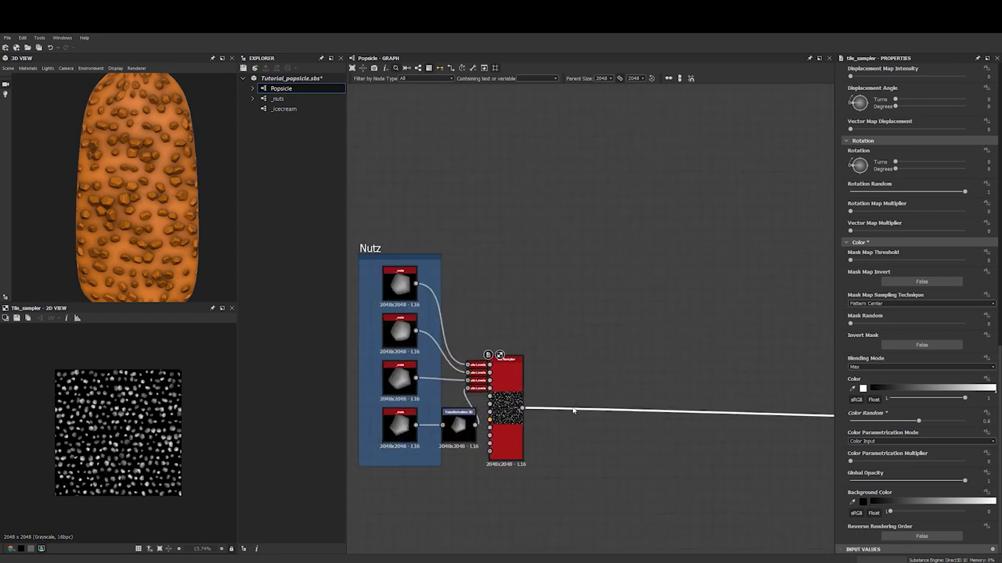
pyautogui.press('space')
pyautogui.write('bl')
pyautogui.click(597, 342)
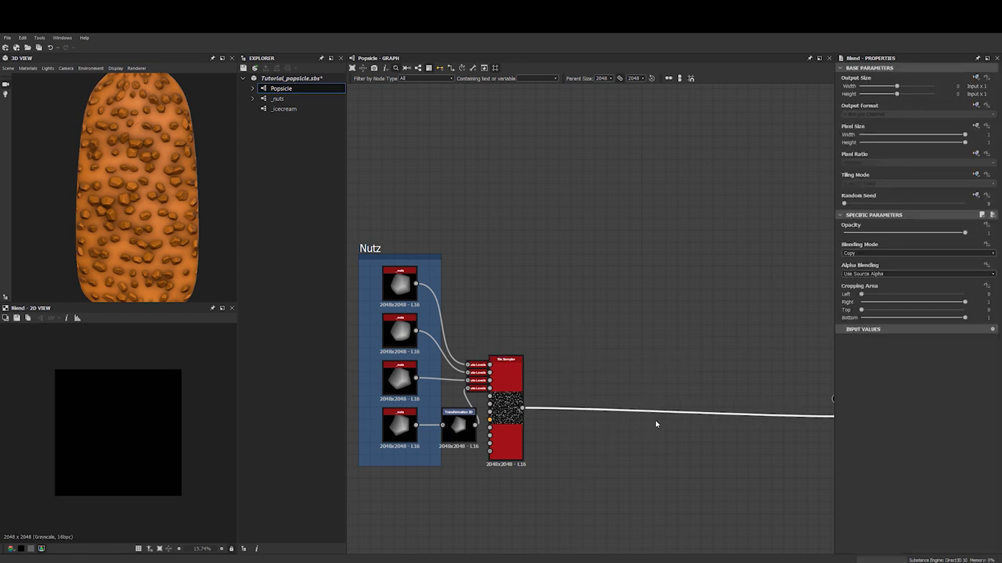
pyautogui.scroll(-2, 739, 398)
pyautogui.moveTo(709, 406); pyautogui.dragTo(551, 390)
# Add a BnW Spots 1 node in the empty area above the Tile Sampler
pyautogui.scroll(5, 531, 309)
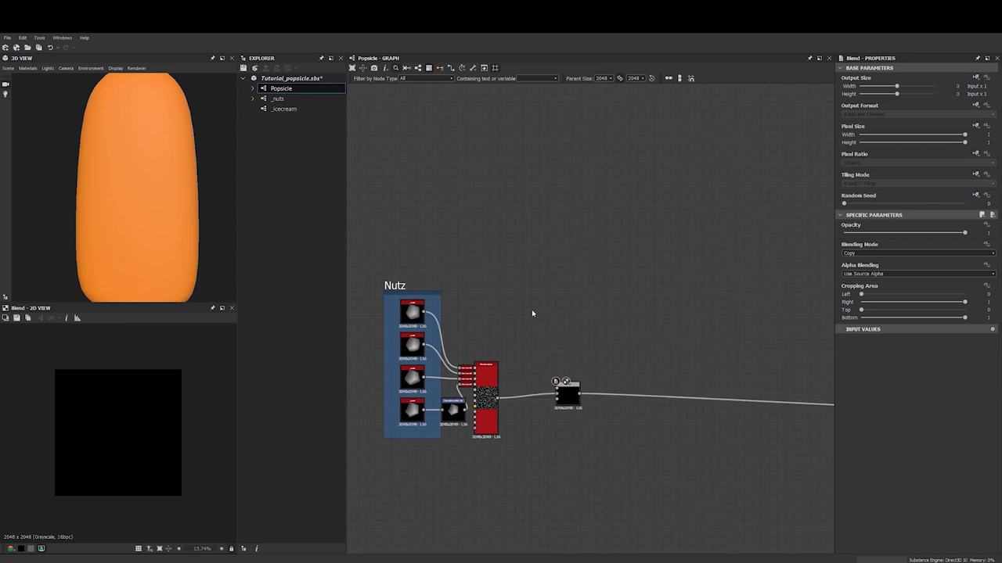
pyautogui.press('space')
pyautogui.write('bnw')
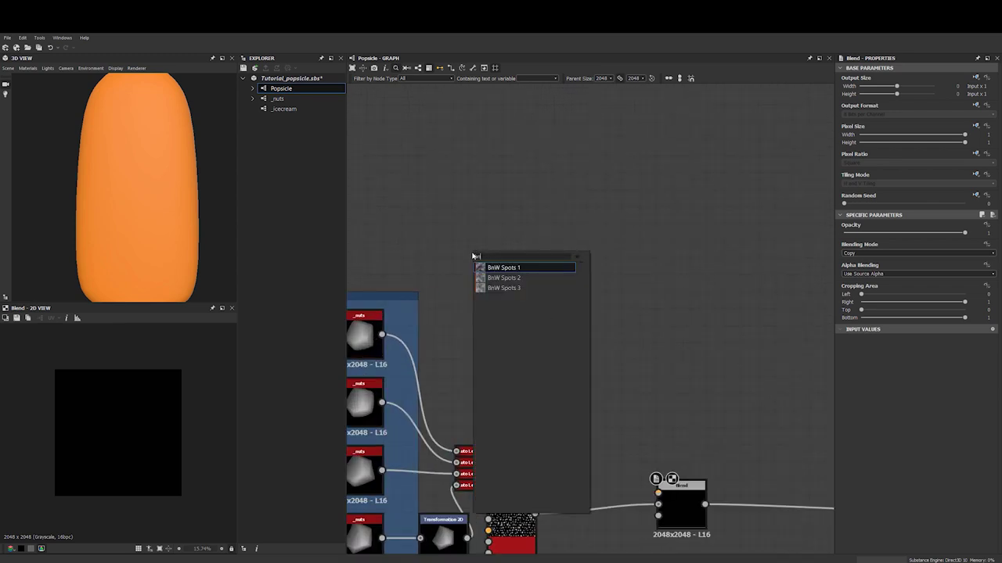
pyautogui.click(510, 270)
# Add a Highpass Grayscale node after BnW Spots 1 and compare the two nodes' outputs in the 2D view
pyautogui.moveTo(543, 302); pyautogui.dragTo(572, 294, button='middle')
pyautogui.press('space')
pyautogui.write('high')
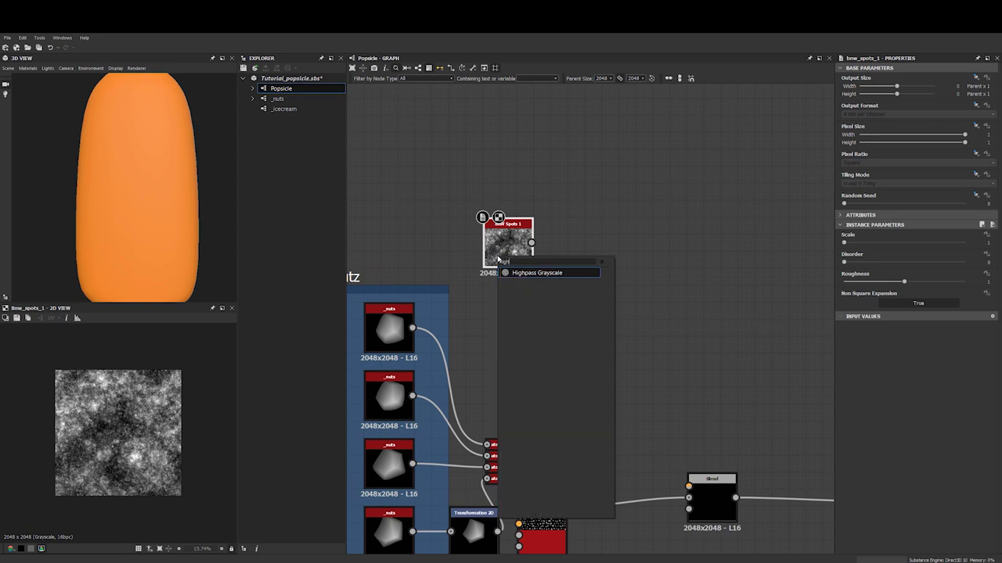
pyautogui.press('Return')
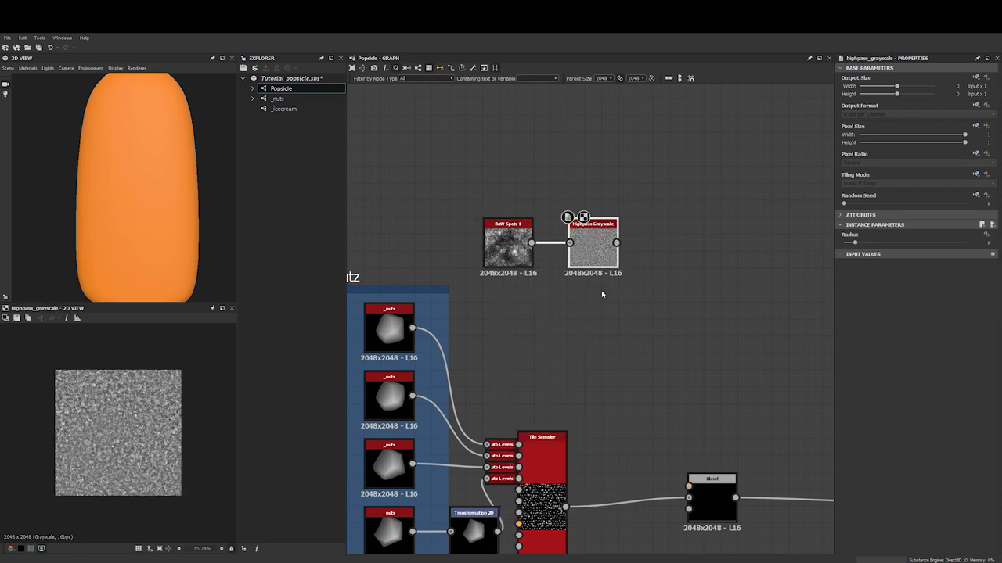
pyautogui.moveTo(601, 291); pyautogui.dragTo(553, 274, button='middle')
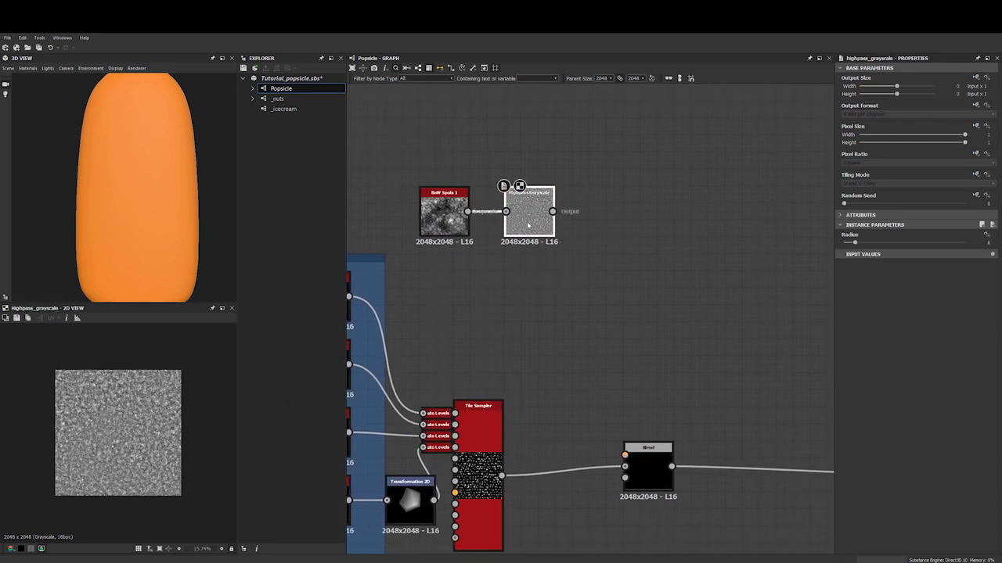
pyautogui.press('f')
pyautogui.doubleClick(453, 225)
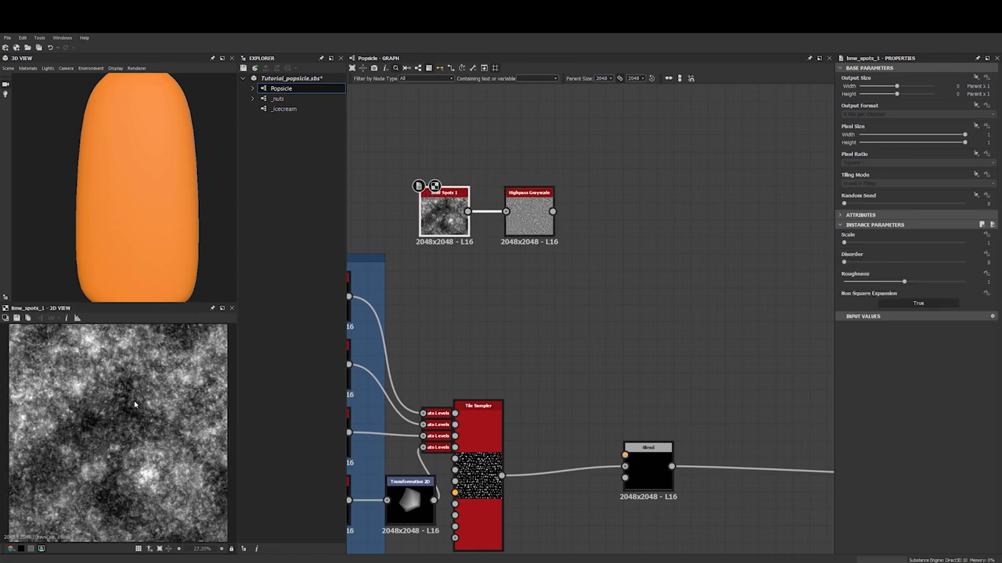
pyautogui.doubleClick(530, 218)
# Add a Levels node after Highpass Grayscale and lower its white input point until the noise is almost entirely white with sparse dark specks
pyautogui.moveTo(551, 257); pyautogui.dragTo(501, 249, button='middle')
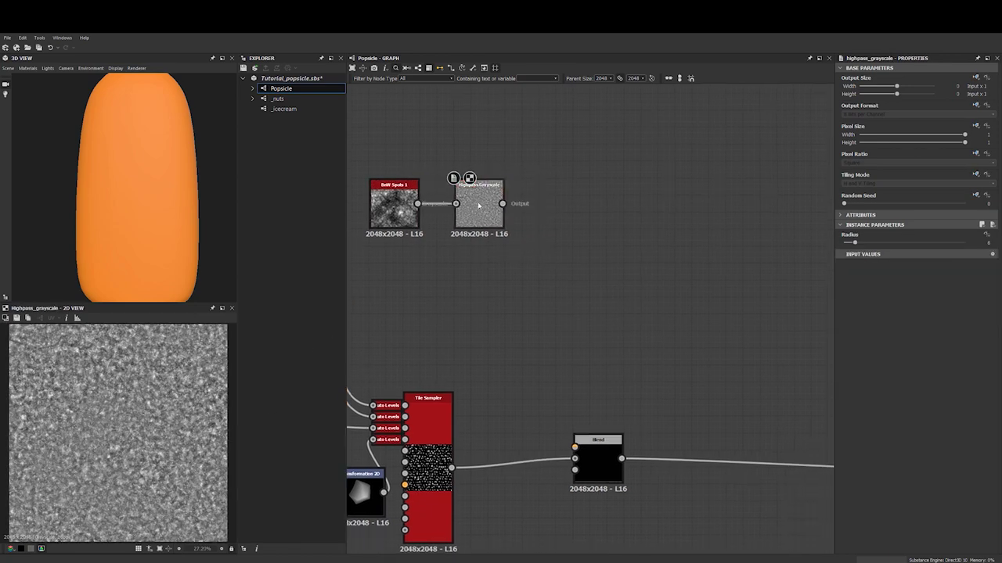
pyautogui.press('space')
pyautogui.write('le')
pyautogui.press('Return')
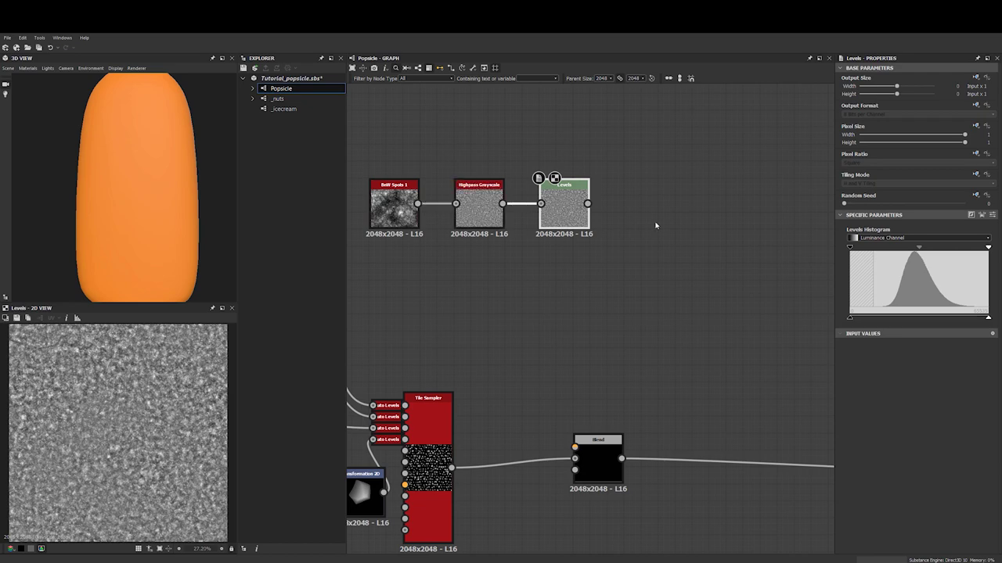
pyautogui.moveTo(849, 248); pyautogui.dragTo(878, 248)
pyautogui.moveTo(988, 248); pyautogui.dragTo(848, 248)
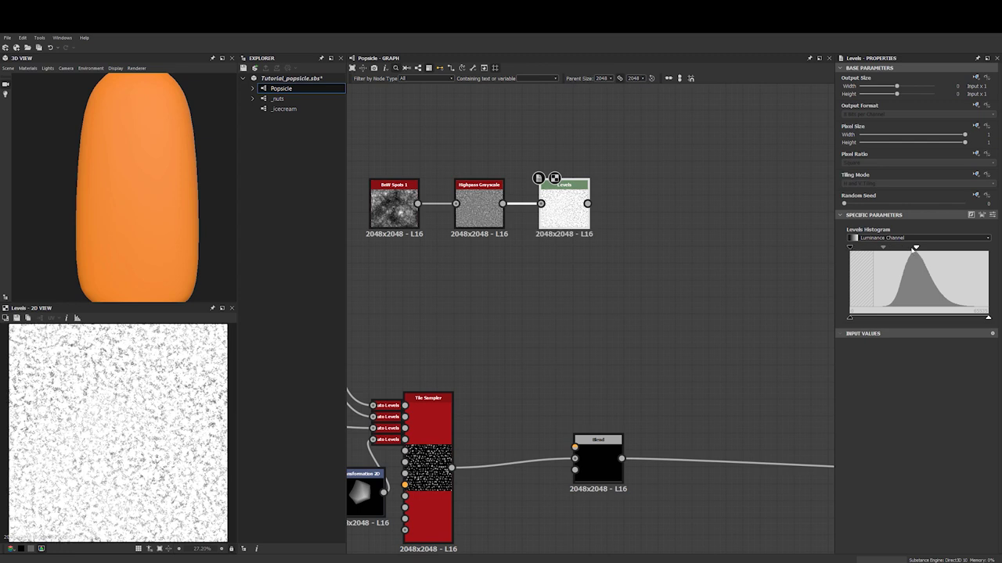
pyautogui.moveTo(915, 248); pyautogui.dragTo(903, 248)
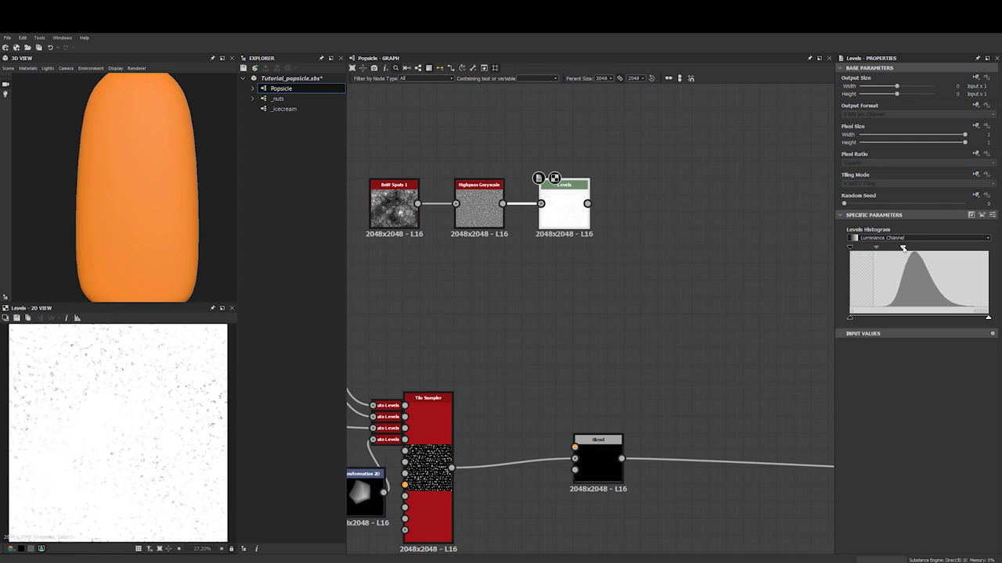
pyautogui.moveTo(904, 248); pyautogui.dragTo(902, 248)
# Delete the Blend node on the Tile Sampler's output link and insert a Slope Blur Grayscale node there instead
pyautogui.moveTo(644, 390); pyautogui.dragTo(605, 350, button='middle')
pyautogui.moveTo(567, 415); pyautogui.dragTo(572, 387, button='middle')
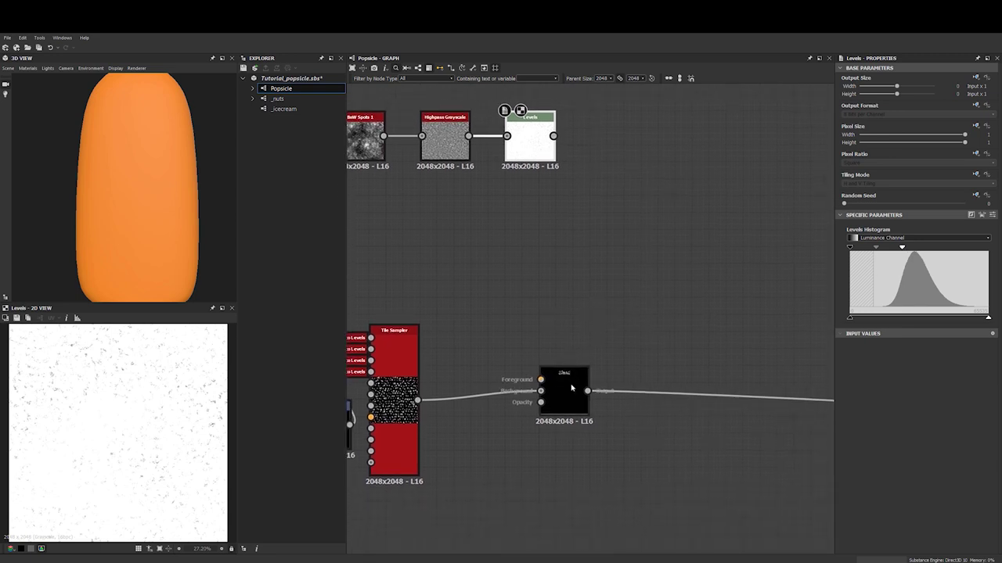
pyautogui.click(574, 400)
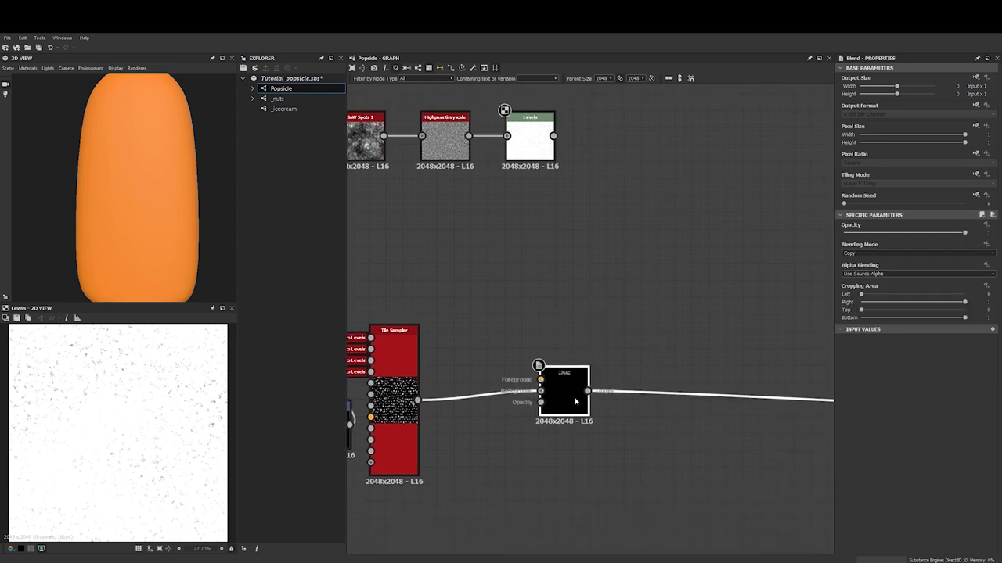
pyautogui.press('Delete')
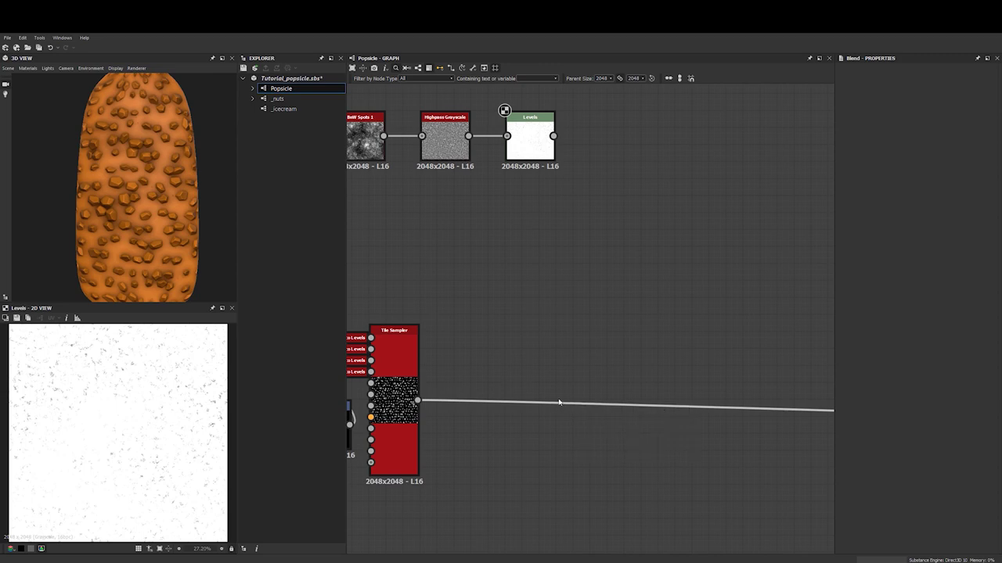
pyautogui.press('space')
pyautogui.write('slop')
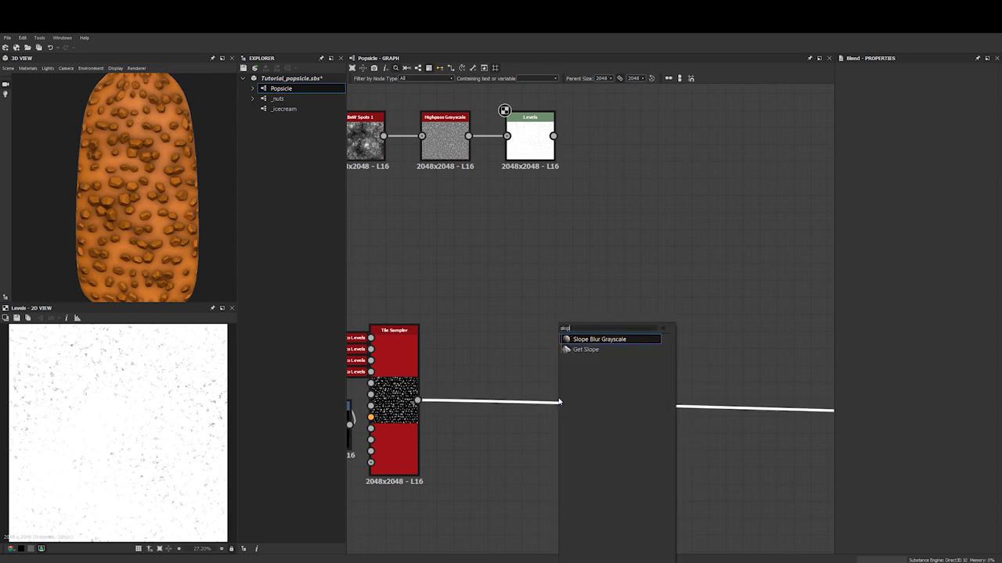
pyautogui.press('Return')
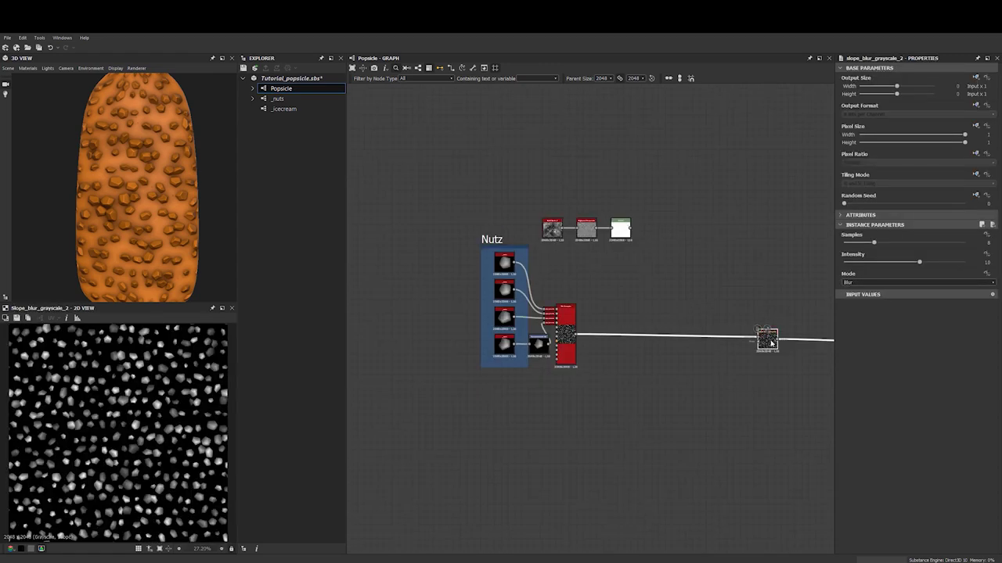
# Place the Slope Blur Grayscale node closer to the Tile Sampler and connect the Levels output to its slope input
pyautogui.moveTo(767, 339); pyautogui.dragTo(689, 335)
pyautogui.scroll(4, 630, 230)
pyautogui.moveTo(624, 216); pyautogui.dragTo(720, 486)
pyautogui.moveTo(593, 407); pyautogui.dragTo(571, 353, button='middle')
# Set the Slope Blur Grayscale's Samples to 32, Intensity to 0.05 and Mode to Min, checking the nuts in the 3D view
pyautogui.moveTo(874, 243); pyautogui.dragTo(964, 243)
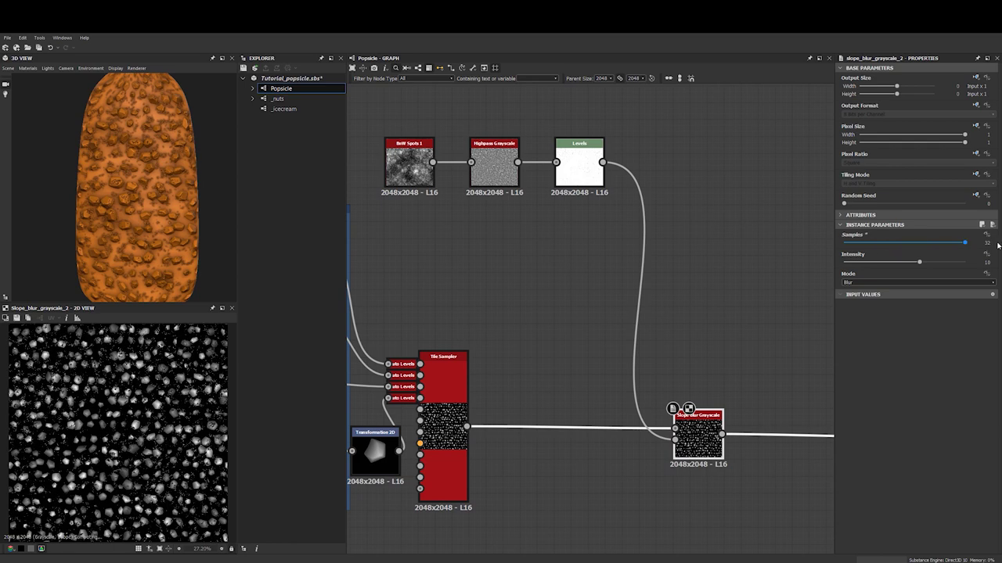
pyautogui.scroll(5, 176, 210)
pyautogui.moveTo(910, 263); pyautogui.dragTo(845, 265)
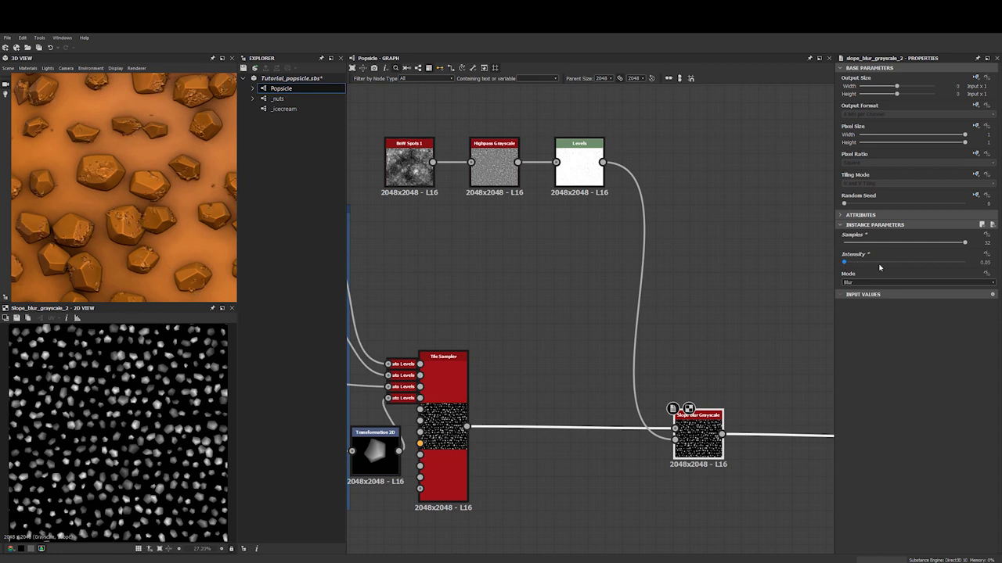
pyautogui.click(859, 282)
pyautogui.click(852, 296)
pyautogui.scroll(-5, 125, 186)
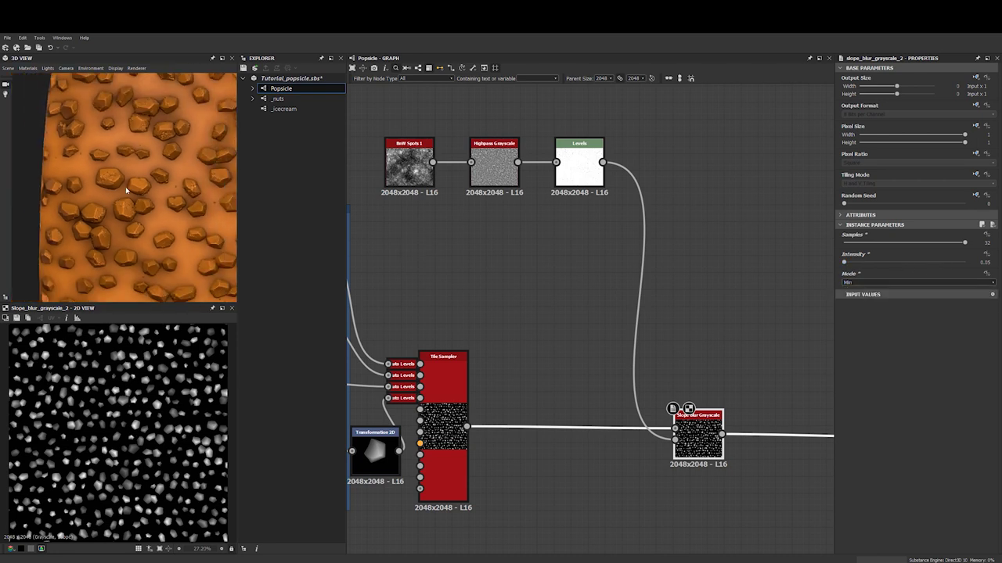
pyautogui.scroll(5, 138, 178)
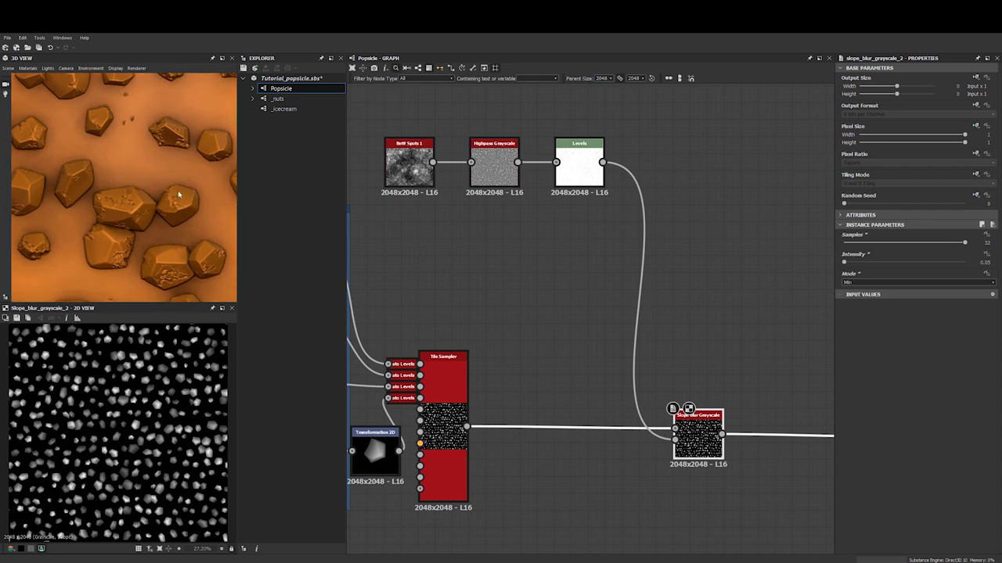
# Raise the Levels node's white input point slightly and reduce the BnW Spots 1 output size to -3 (256x256)
pyautogui.click(583, 184)
pyautogui.moveTo(903, 248); pyautogui.dragTo(906, 248)
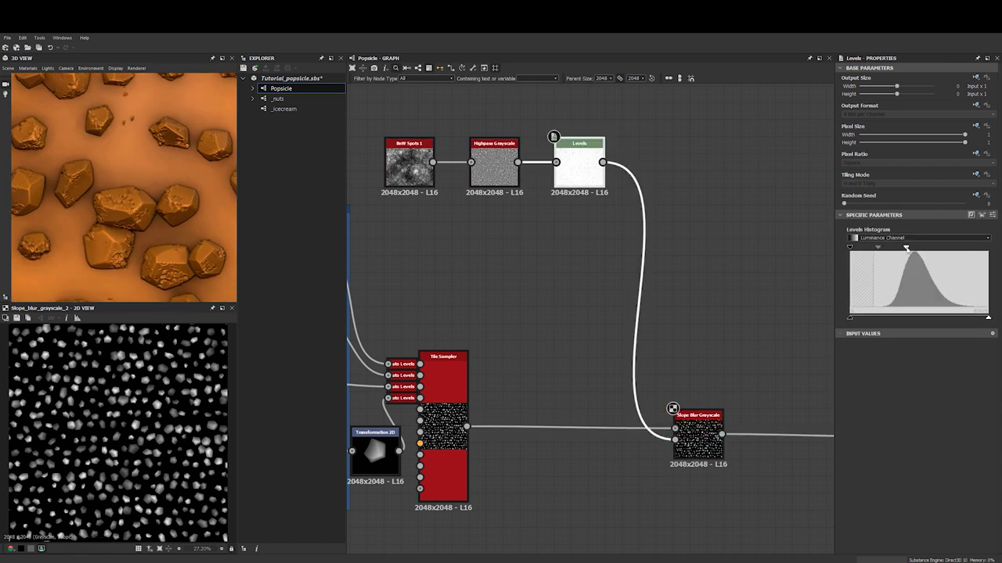
pyautogui.click(409, 165)
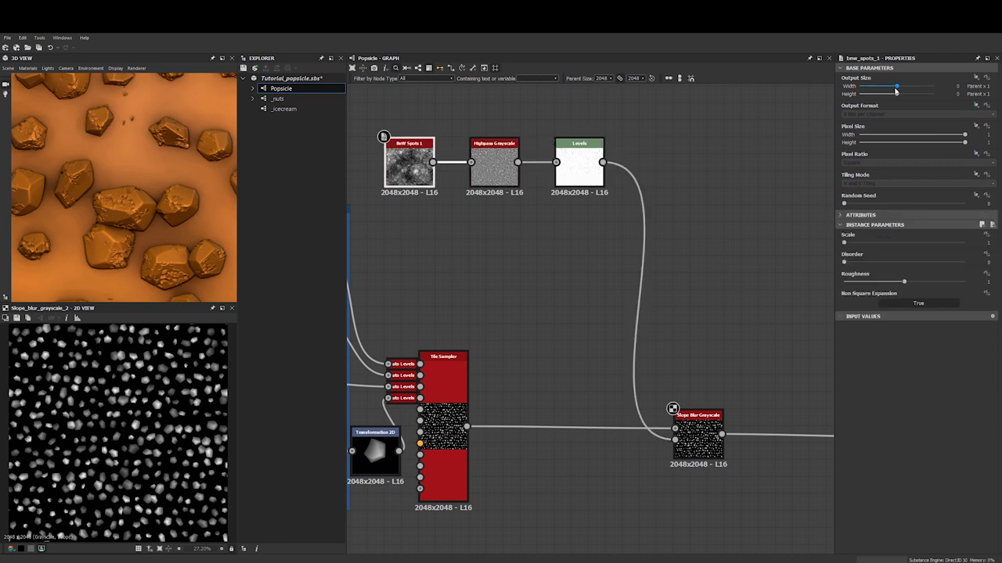
pyautogui.moveTo(895, 88); pyautogui.dragTo(888, 87)
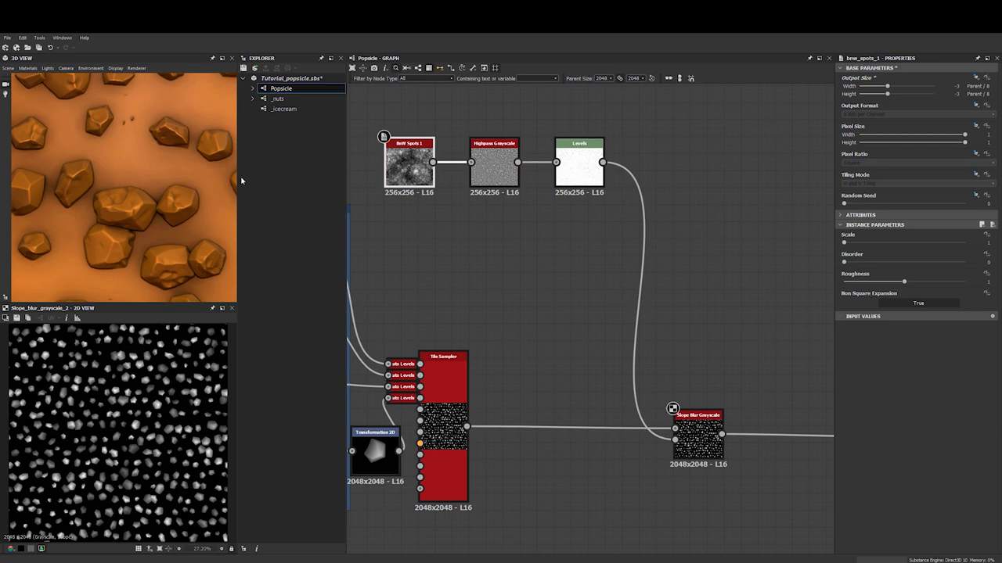
# Inspect the chipped nut surfaces on the popsicle in the 3D view, both close up and as a whole
pyautogui.scroll(-5, 130, 171)
pyautogui.moveTo(129, 171)
pyautogui.mouseDown()
pyautogui.moveTo(176, 148)
pyautogui.moveTo(147, 179)
pyautogui.moveTo(162, 182)
pyautogui.moveTo(165, 170)
pyautogui.moveTo(140, 167)
pyautogui.moveTo(217, 174)
pyautogui.moveTo(108, 198)
pyautogui.mouseUp()
pyautogui.scroll(5, 108, 198)
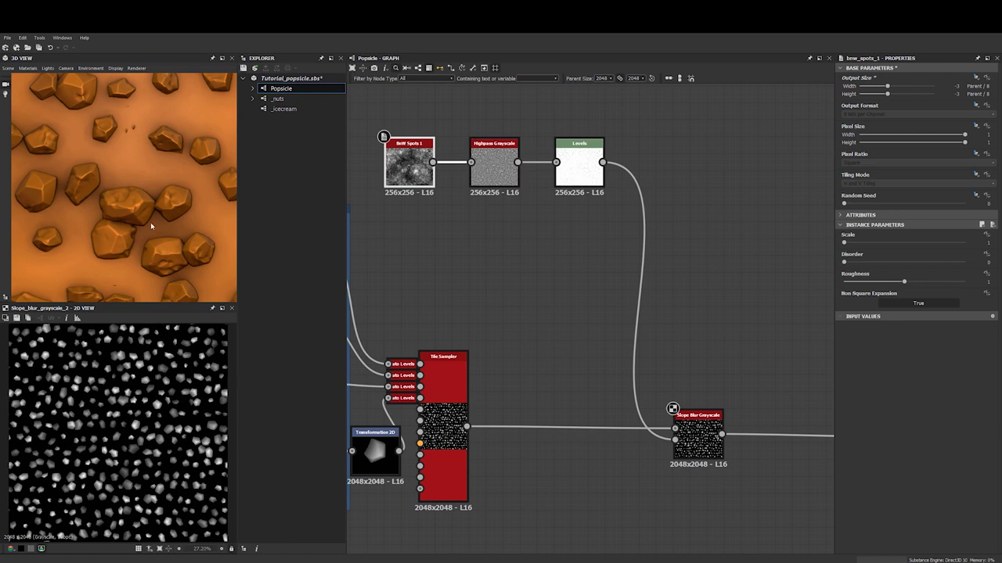
pyautogui.scroll(-4, 143, 224)
pyautogui.moveTo(150, 219); pyautogui.dragTo(130, 195)
pyautogui.scroll(-2, 159, 217)
pyautogui.scroll(6, 130, 195)
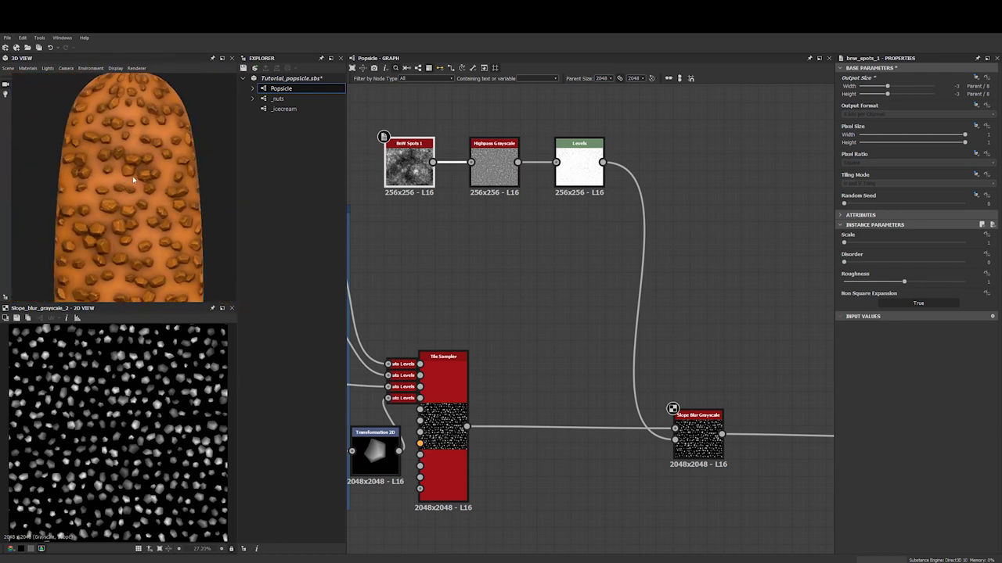
# Readjust the Slope Blur Grayscale's Intensity to 0.05 and inspect the nuts across the popsicle in the 3D view
pyautogui.click(684, 429)
pyautogui.click(843, 263)
pyautogui.moveTo(844, 266); pyautogui.dragTo(845, 267)
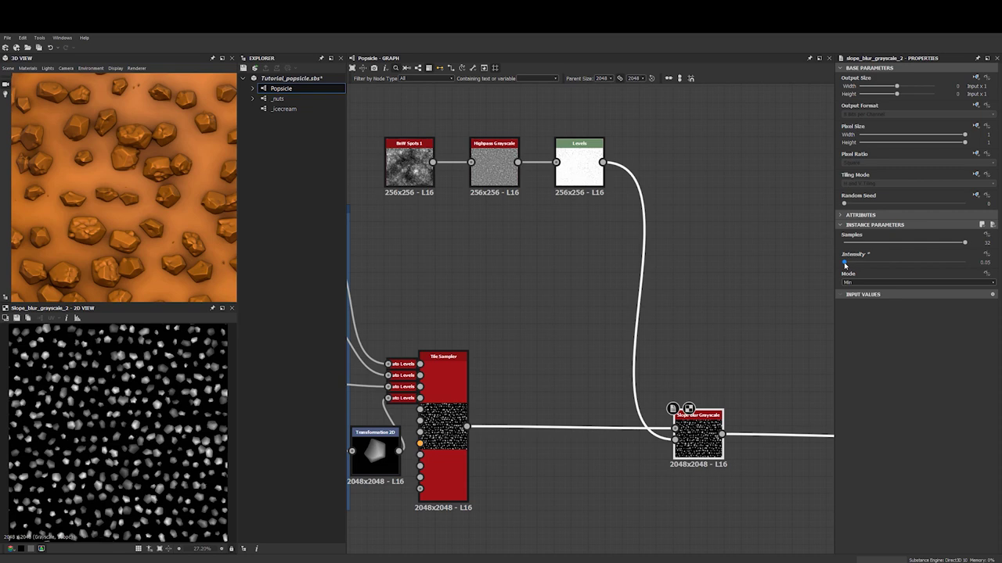
pyautogui.scroll(-4, 138, 220)
pyautogui.moveTo(139, 220); pyautogui.dragTo(272, 211)
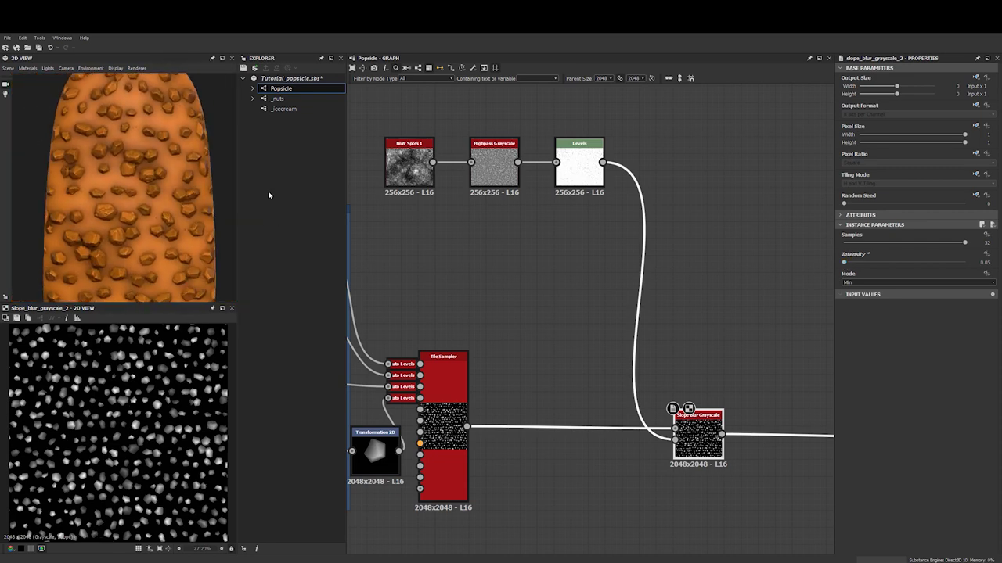
pyautogui.scroll(-3, 152, 217)
pyautogui.scroll(5, 139, 224)
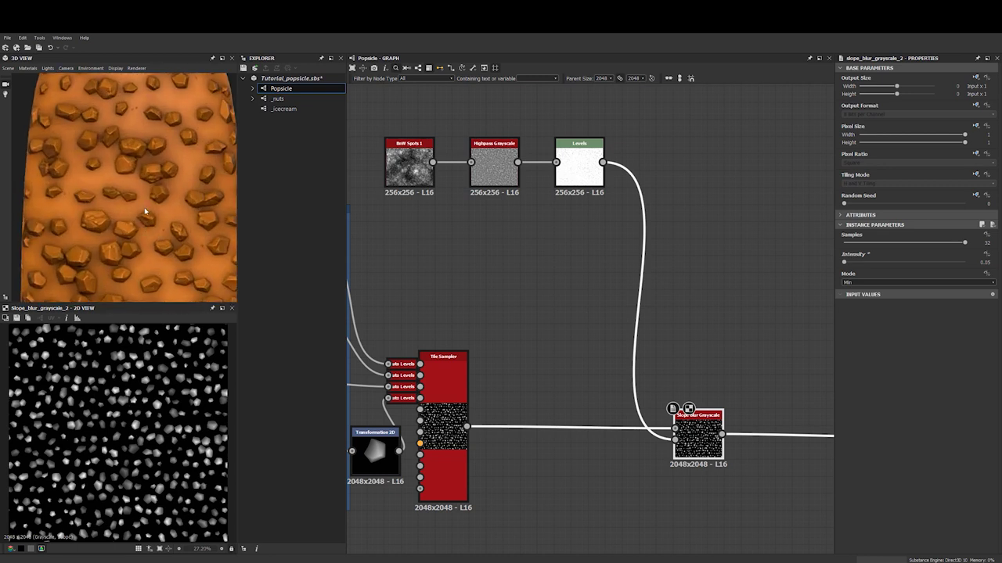
pyautogui.moveTo(399, 318); pyautogui.dragTo(441, 304, button='middle')
pyautogui.moveTo(566, 263); pyautogui.dragTo(699, 266, button='middle')
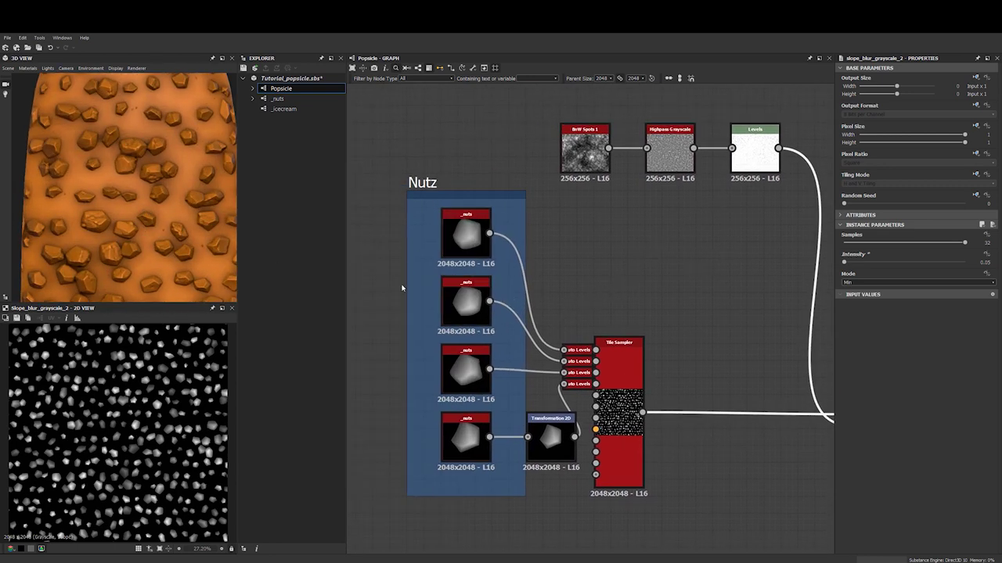
pyautogui.scroll(-3, 144, 207)
pyautogui.moveTo(144, 206); pyautogui.dragTo(118, 203)
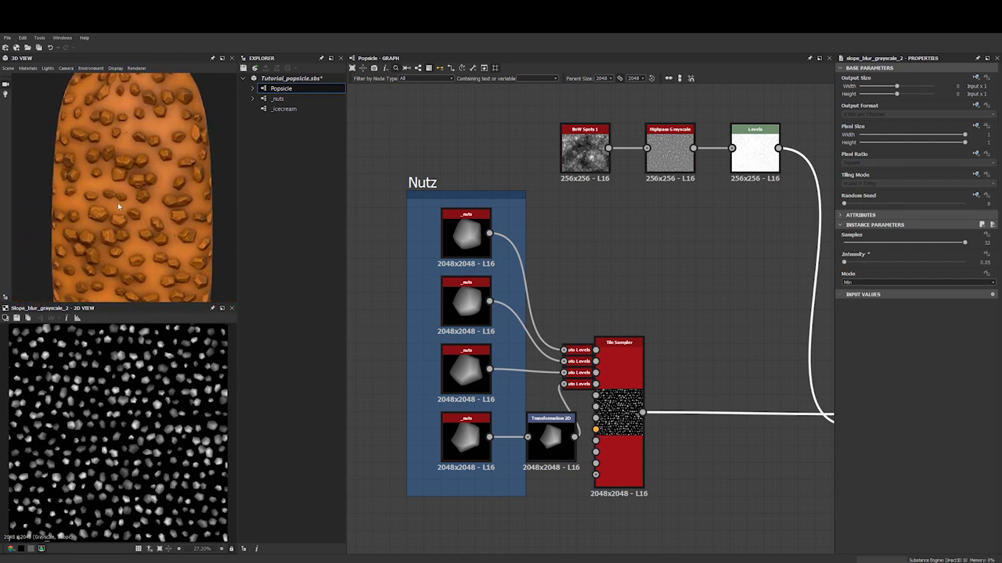
# Move the Slope Blur Grayscale node nearer to the Tile Sampler and add a Blend node on its output
pyautogui.moveTo(783, 396); pyautogui.dragTo(582, 341, button='middle')
pyautogui.moveTo(682, 379); pyautogui.dragTo(589, 379)
pyautogui.moveTo(675, 389); pyautogui.dragTo(607, 336, button='middle')
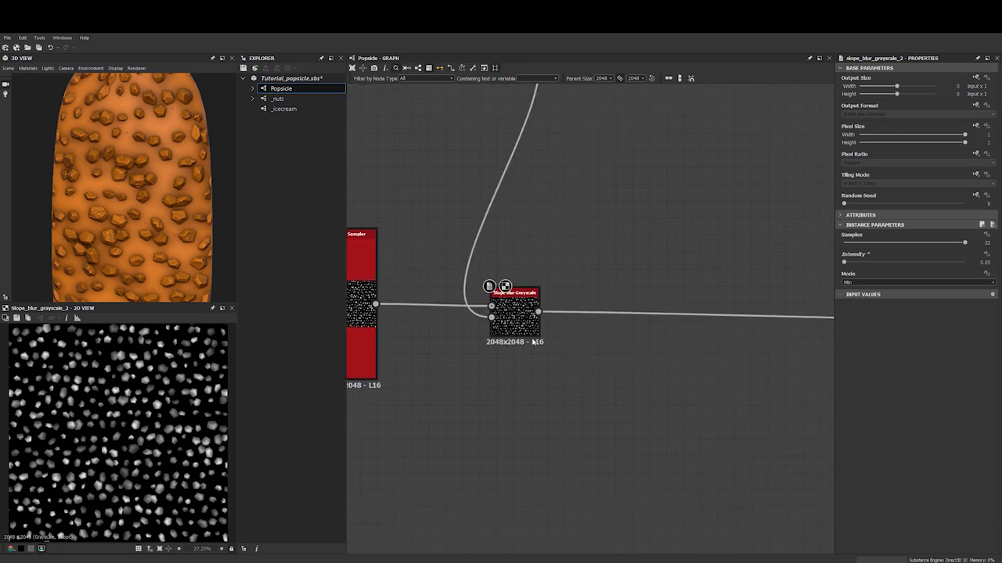
pyautogui.press('space')
pyautogui.write('bl')
pyautogui.click(537, 342)
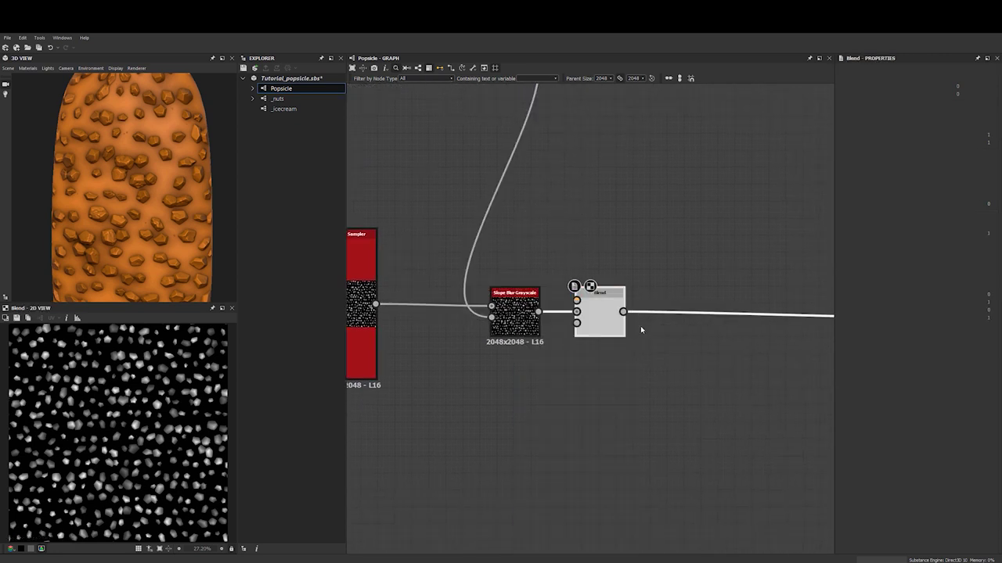
# Move the Blend node farther from the Slope Blur Grayscale and connect the Slope Blur output to its Foreground input as well
pyautogui.moveTo(649, 329); pyautogui.dragTo(597, 329, button='middle')
pyautogui.moveTo(541, 309); pyautogui.dragTo(642, 309)
pyautogui.moveTo(501, 313); pyautogui.dragTo(621, 302)
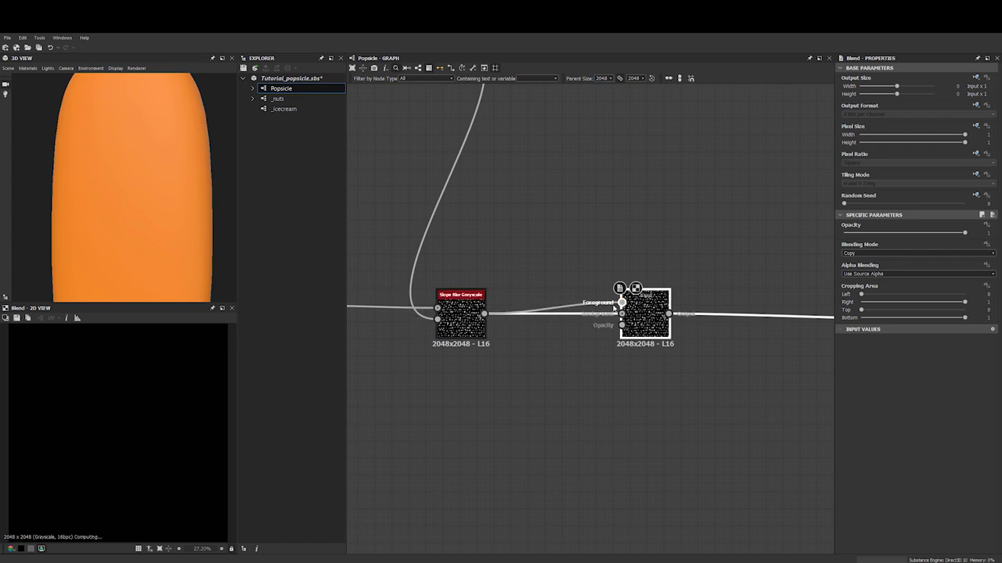
# Insert a Blur HQ Grayscale node on the link into the Blend node's Foreground input
pyautogui.scroll(2, 547, 258)
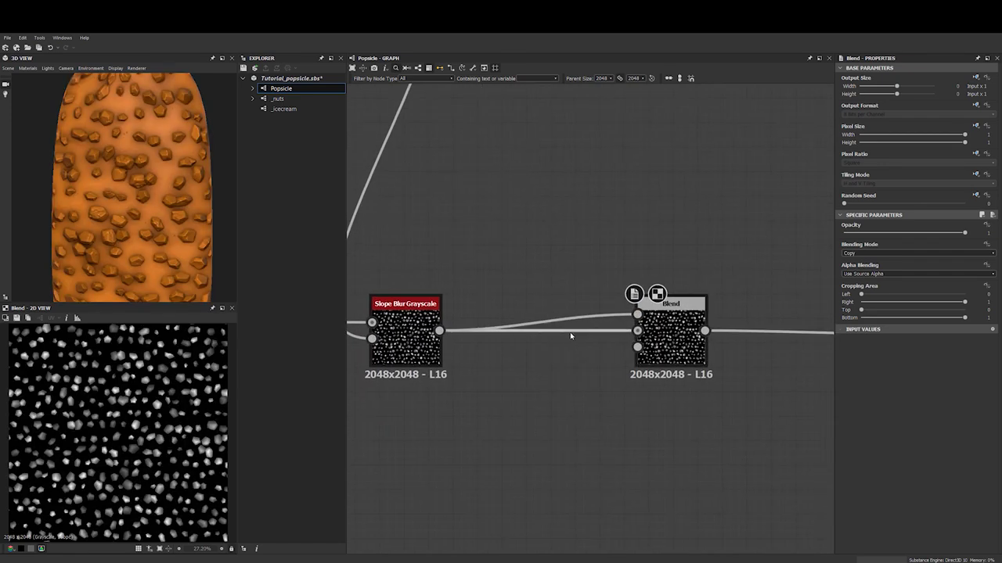
pyautogui.press('space')
pyautogui.write('blu')
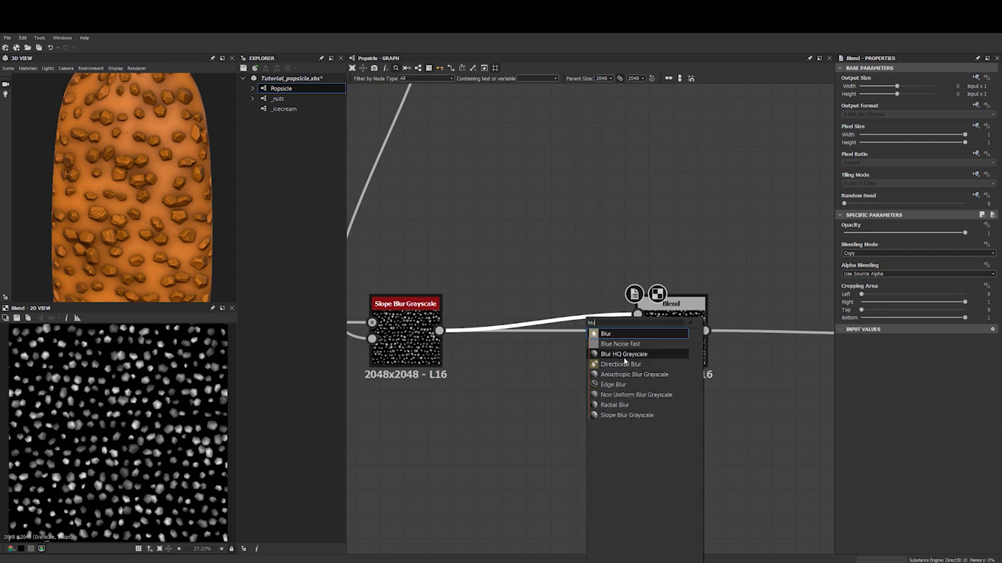
pyautogui.click(624, 353)
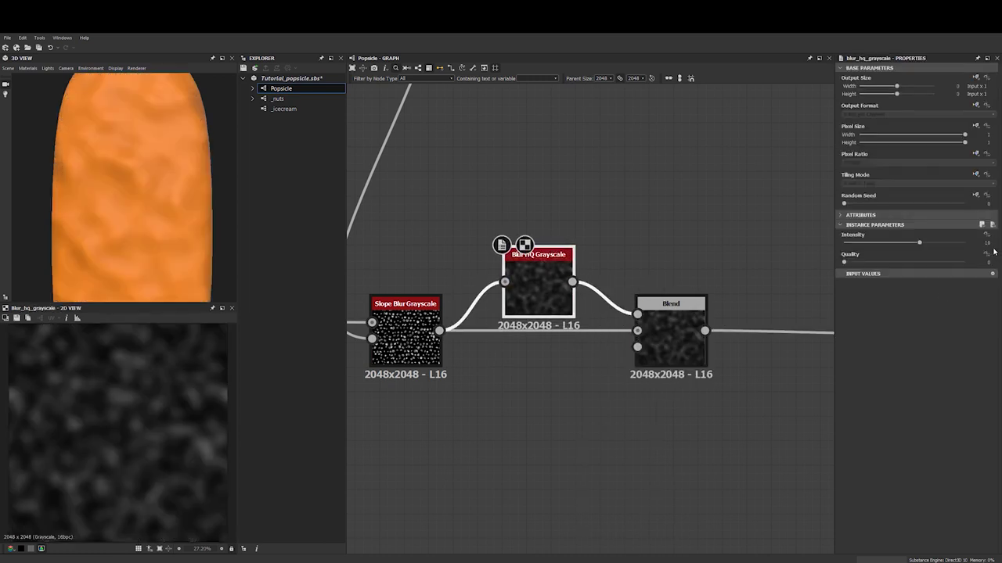
# Set the Blur HQ Grayscale's Intensity to 3 and its Quality to 1
pyautogui.click(988, 242)
pyautogui.click(990, 263)
pyautogui.write('1')
pyautogui.press('Return')
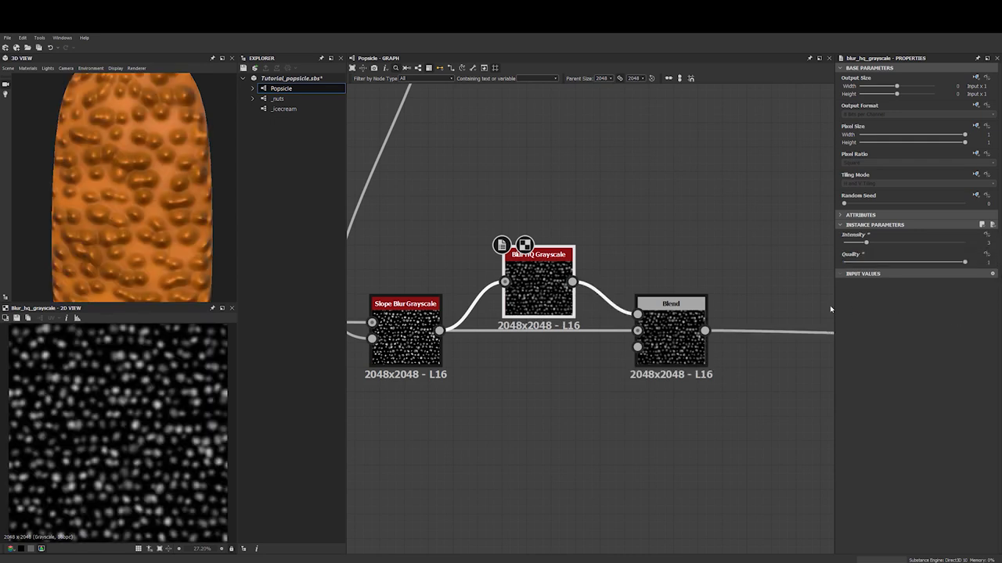
# Set the Blend node's opacity to 0.35 and check the nuts on the whole popsicle in 3D
pyautogui.click(689, 345)
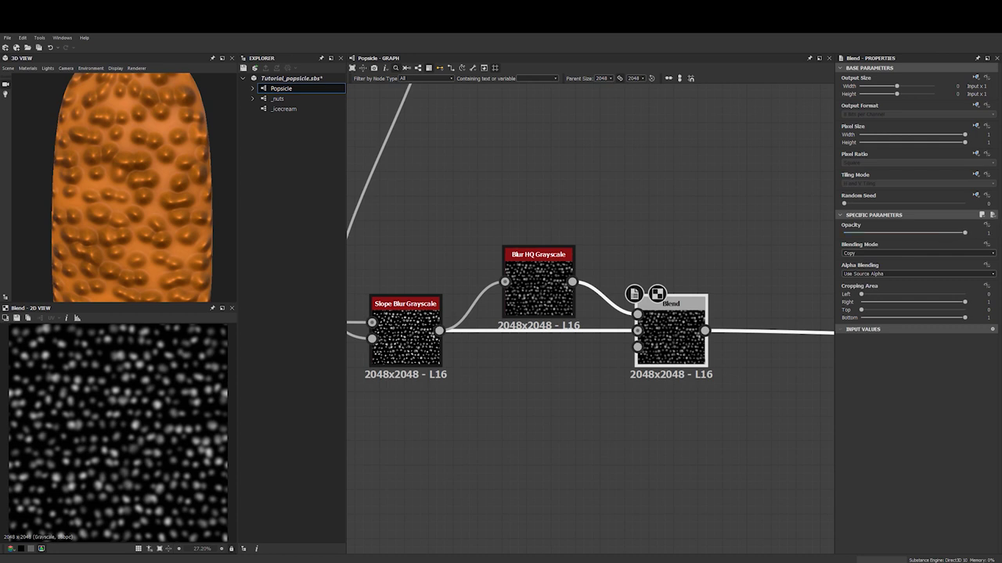
pyautogui.moveTo(864, 234); pyautogui.dragTo(887, 235)
pyautogui.moveTo(223, 151); pyautogui.dragTo(150, 177)
pyautogui.scroll(-3, 148, 179)
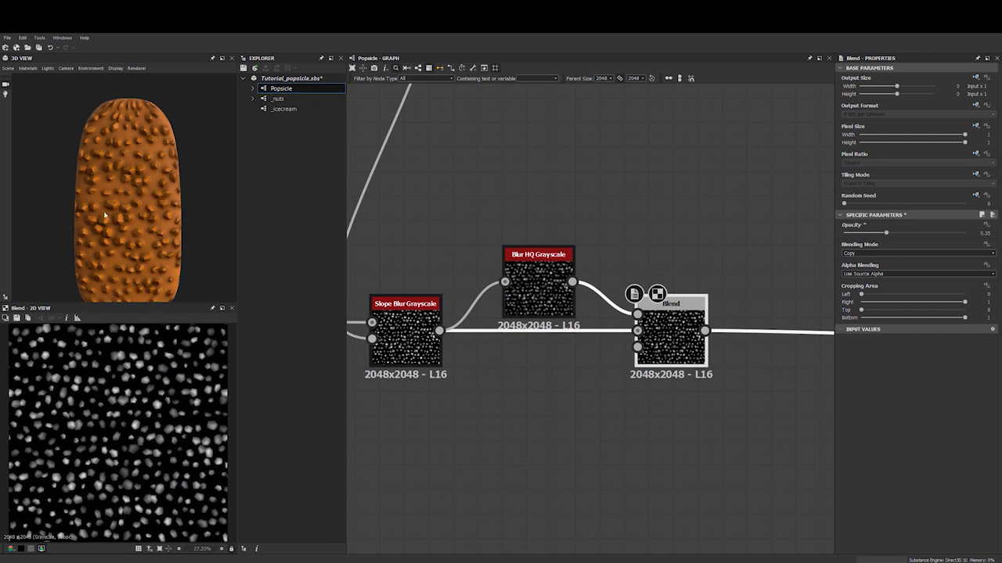
pyautogui.moveTo(107, 217)
pyautogui.mouseDown()
pyautogui.moveTo(94, 223)
pyautogui.moveTo(107, 212)
pyautogui.mouseUp()
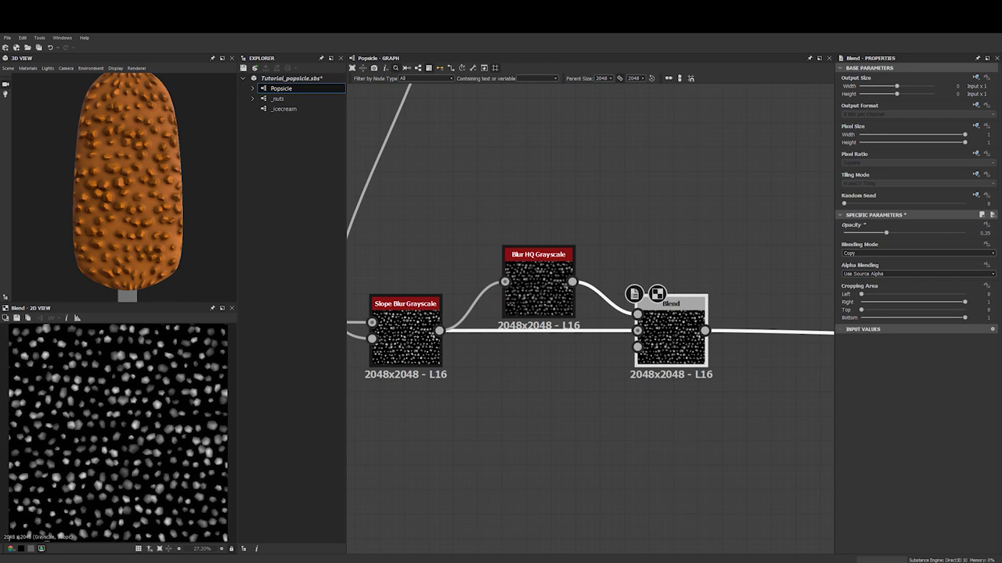
# Add a second Blur HQ Grayscale node below the Slope Blur Grayscale and feed it from the Tile Sampler's output
pyautogui.scroll(-5, 583, 399)
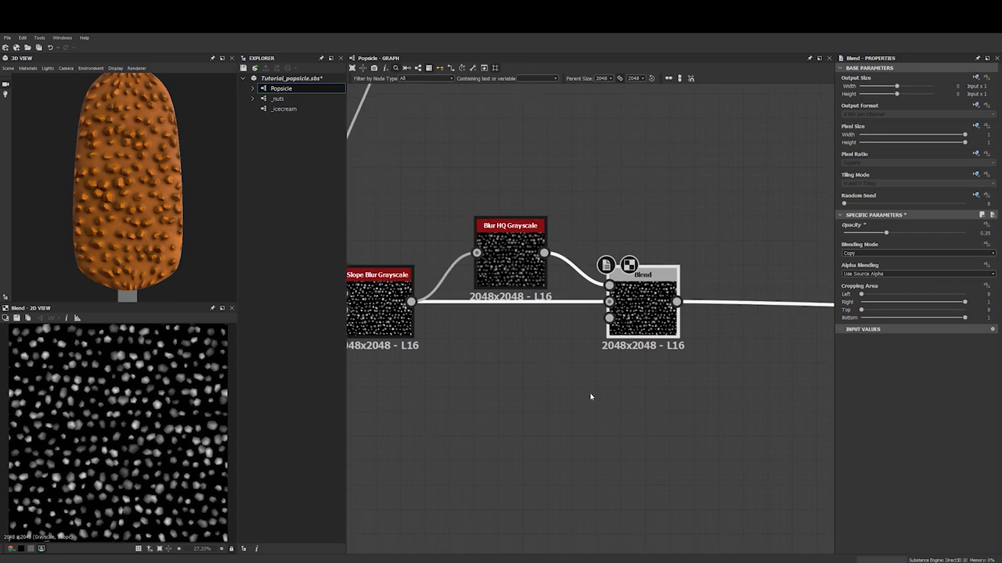
pyautogui.scroll(2, 486, 349)
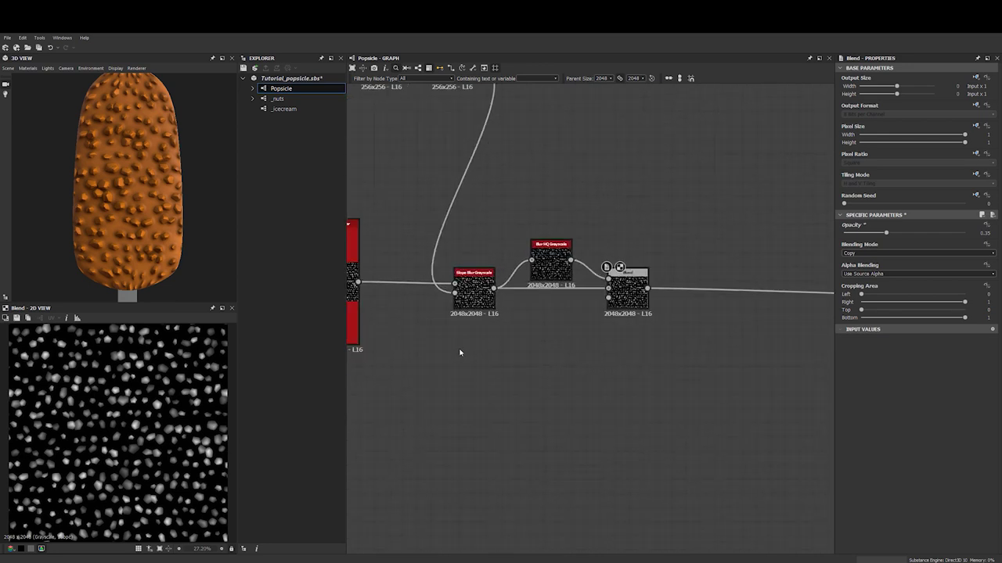
pyautogui.press('space')
pyautogui.write('blu')
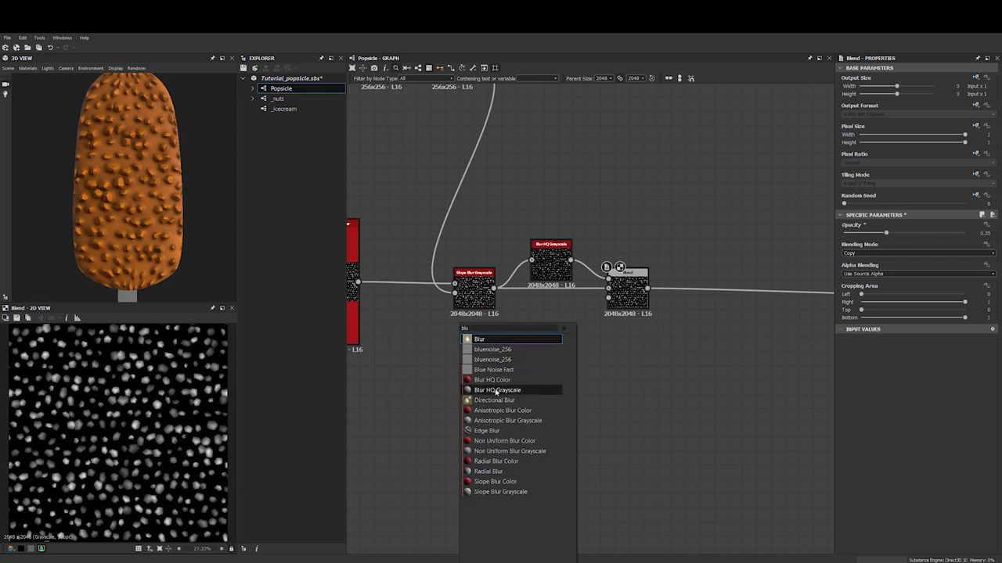
pyautogui.click(495, 389)
pyautogui.moveTo(355, 287); pyautogui.dragTo(384, 293, button='middle')
pyautogui.moveTo(389, 289); pyautogui.dragTo(498, 382)
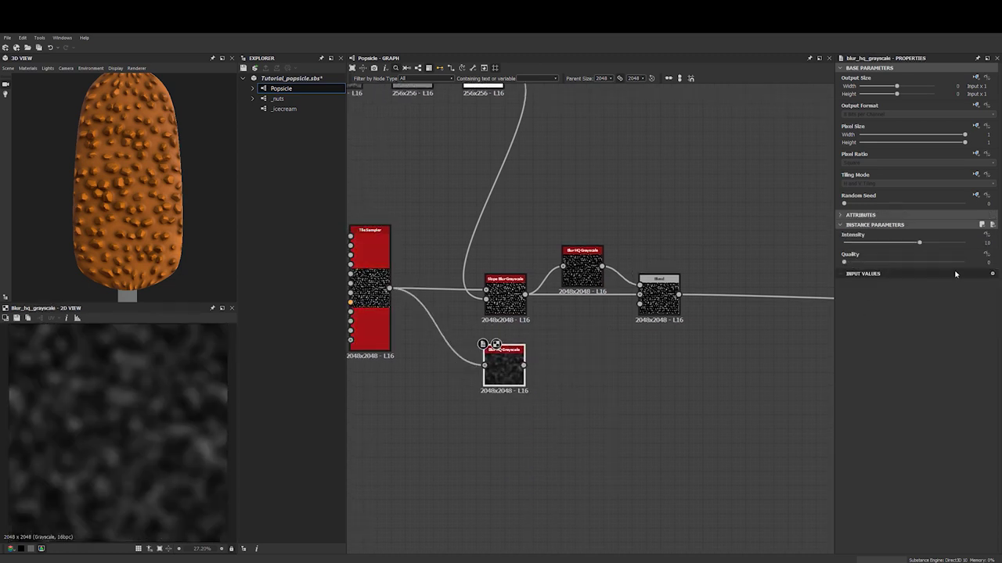
# Set the new Blur HQ Grayscale's Intensity to 9 and its Quality to 1
pyautogui.doubleClick(985, 243)
pyautogui.doubleClick(986, 263)
pyautogui.write('1')
pyautogui.press('Return')
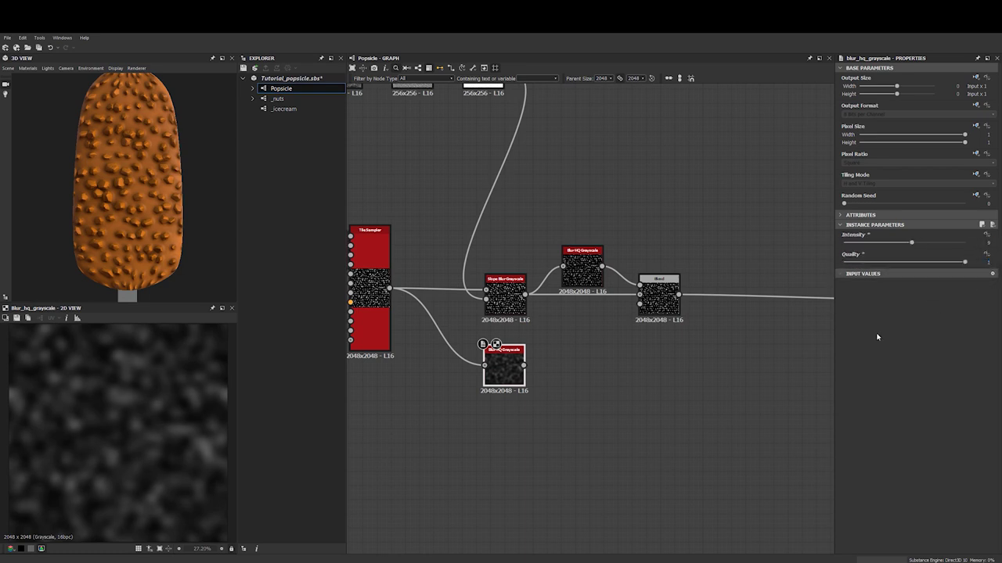
# Add a Histogram Range node on the output of the lower Blur HQ Grayscale
pyautogui.click(508, 376)
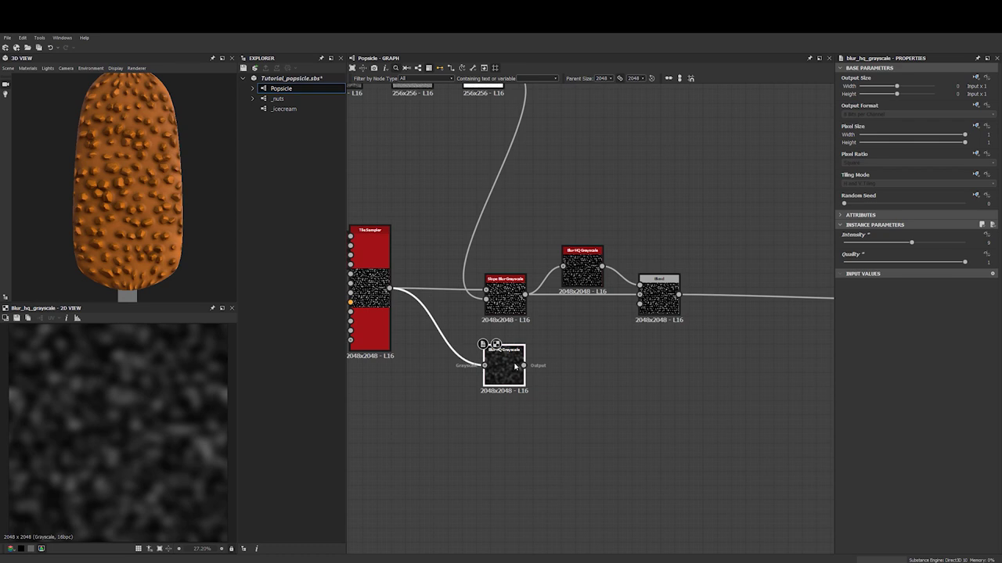
pyautogui.press('space')
pyautogui.write('hi')
pyautogui.press('Down')
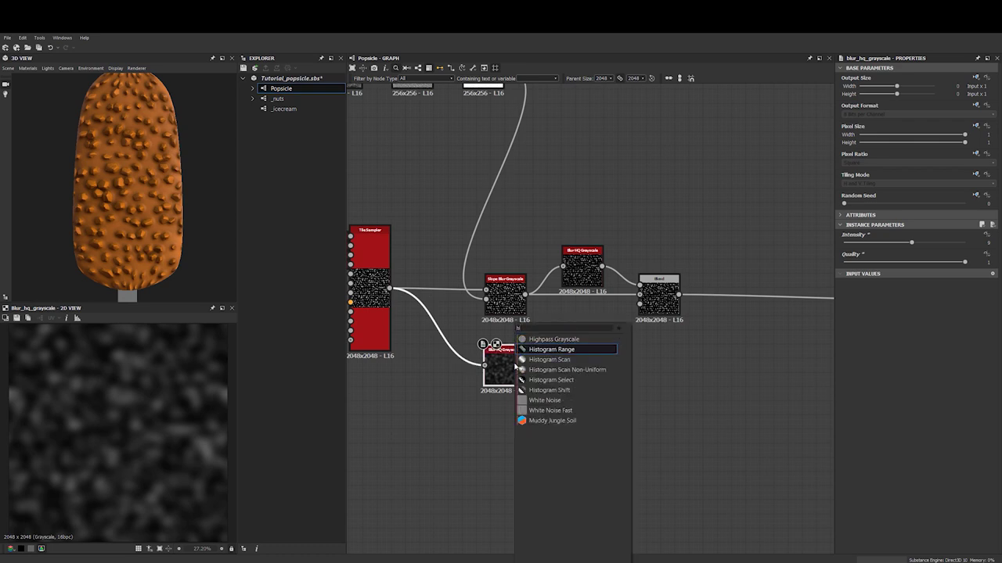
pyautogui.press('Return')
# Compare the 2D previews of the lower Blur HQ Grayscale and the Histogram Range
pyautogui.scroll(-3, 149, 391)
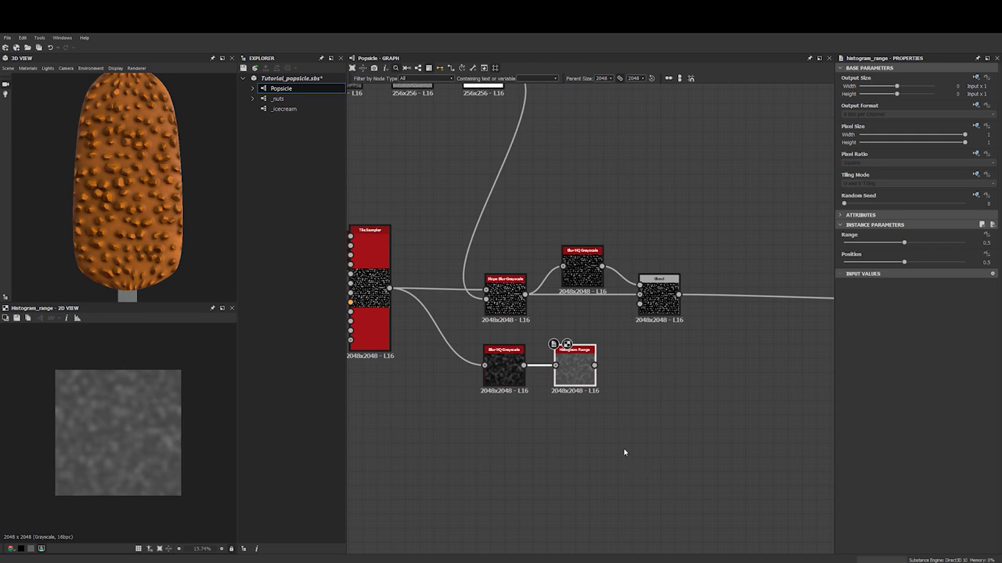
pyautogui.scroll(3, 563, 401)
pyautogui.click(474, 356)
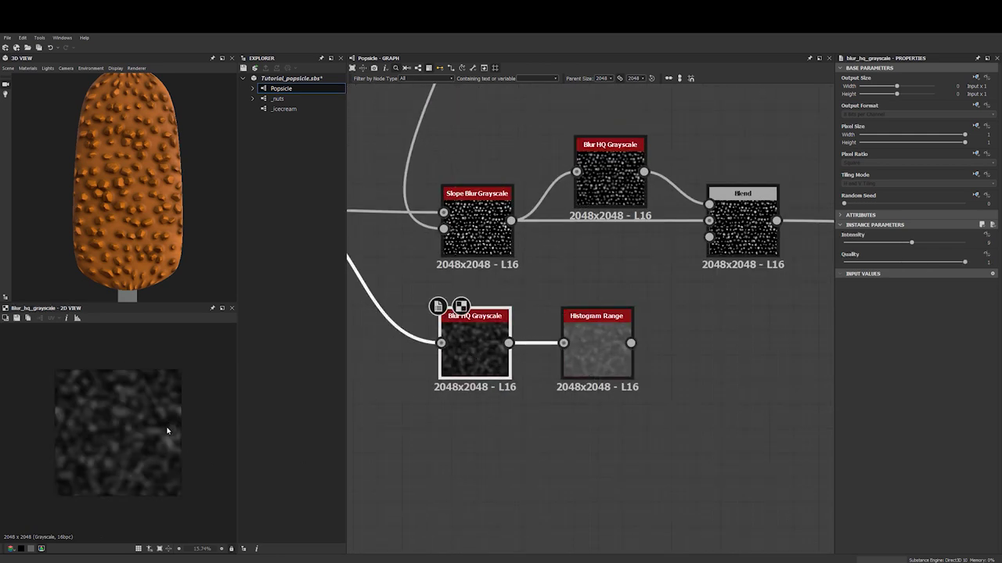
pyautogui.moveTo(579, 445); pyautogui.dragTo(514, 455, button='middle')
pyautogui.doubleClick(539, 372)
pyautogui.moveTo(653, 388); pyautogui.dragTo(614, 387, button='middle')
pyautogui.scroll(-1, 587, 400)
pyautogui.scroll(-1, 603, 397)
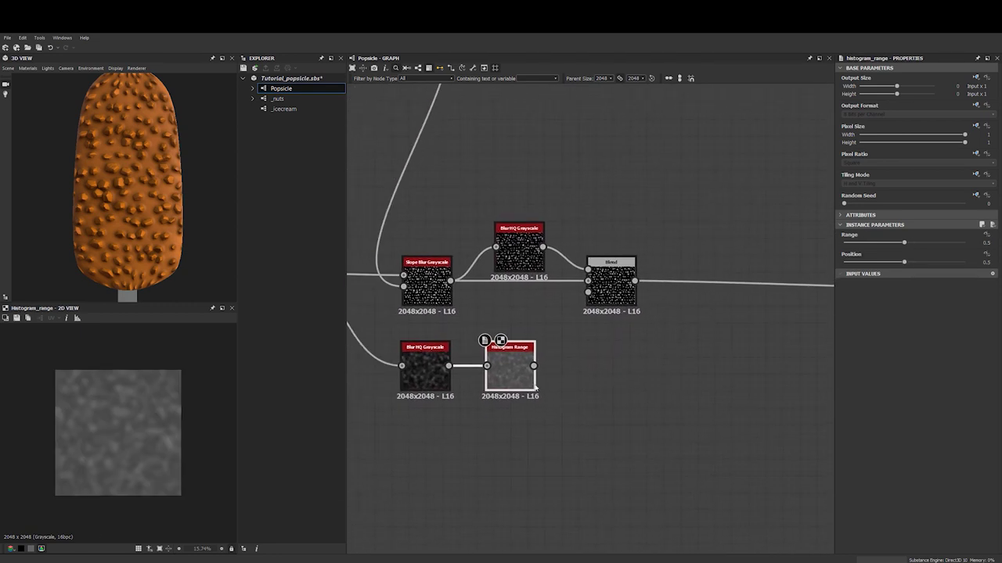
# Move the lower Blur HQ Grayscale and Histogram Range farther down and line up the upper Blur HQ Grayscale above the Histogram Range
pyautogui.moveTo(414, 334); pyautogui.dragTo(522, 405)
pyautogui.moveTo(503, 371); pyautogui.dragTo(509, 406)
pyautogui.click(510, 406)
pyautogui.moveTo(426, 220); pyautogui.dragTo(619, 313)
pyautogui.click(454, 324)
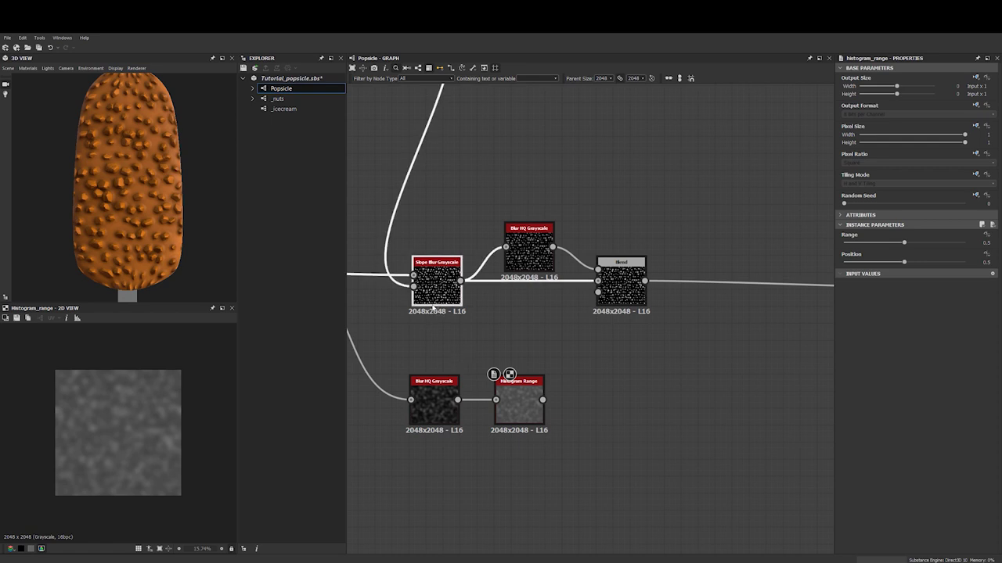
pyautogui.click(435, 305)
pyautogui.moveTo(587, 354); pyautogui.dragTo(590, 283, button='middle')
pyautogui.moveTo(540, 207); pyautogui.dragTo(530, 208)
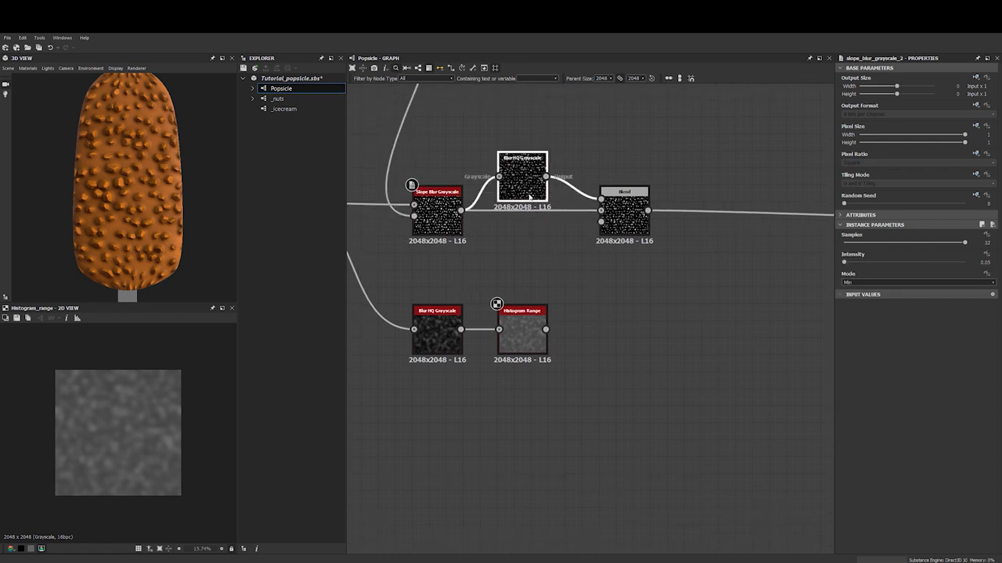
# Add a Directional Blur node above the Histogram Range and shift the lower node pair down to make room
pyautogui.click(626, 230)
pyautogui.click(457, 271)
pyautogui.press('space')
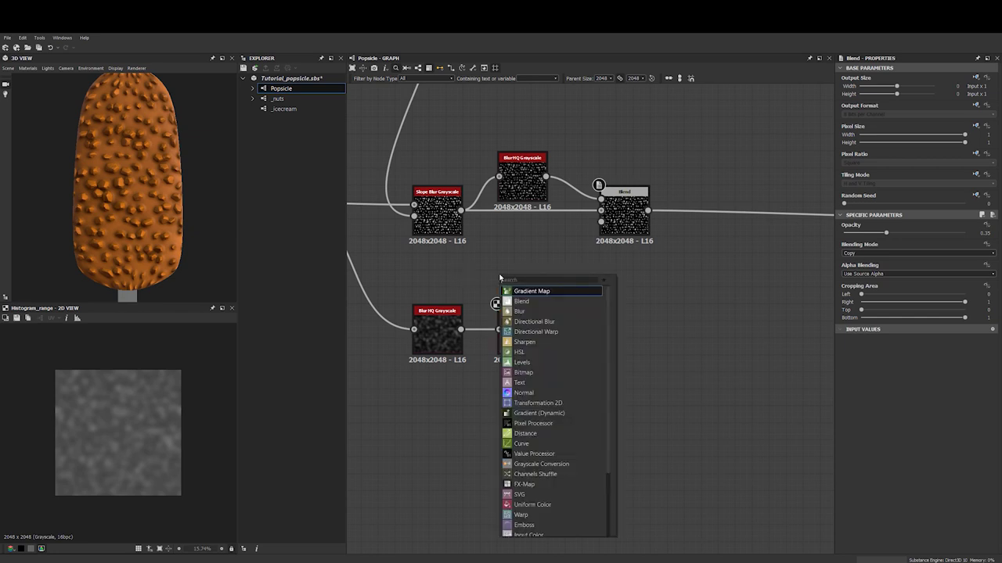
pyautogui.write('dir')
pyautogui.press('Return')
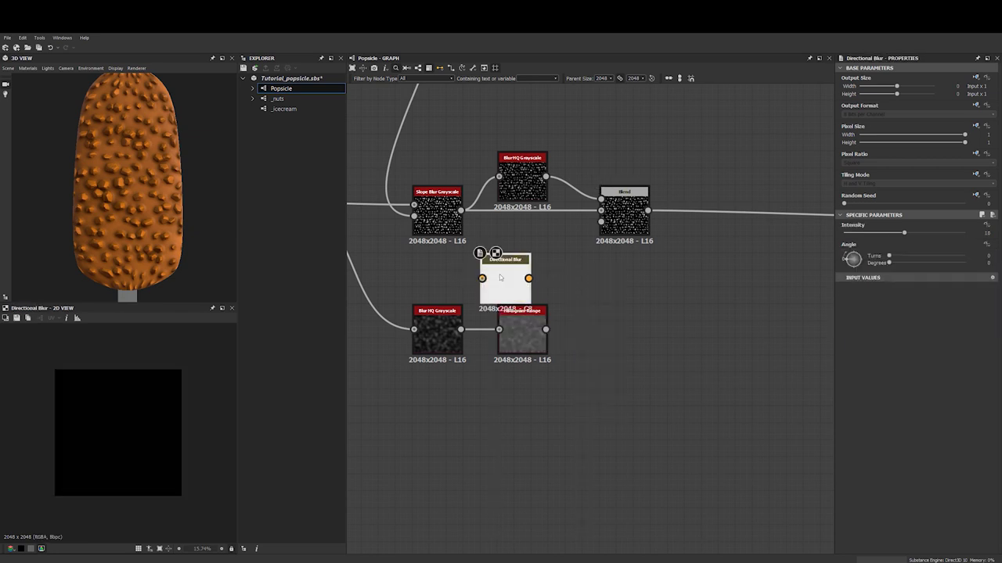
pyautogui.moveTo(438, 379); pyautogui.dragTo(524, 352)
pyautogui.click(476, 280)
# Connect the upper Blur HQ Grayscale's output to the Directional Blur's input and align the node beneath it
pyautogui.moveTo(461, 211); pyautogui.dragTo(499, 277)
pyautogui.moveTo(545, 176); pyautogui.dragTo(532, 284)
pyautogui.click(532, 286)
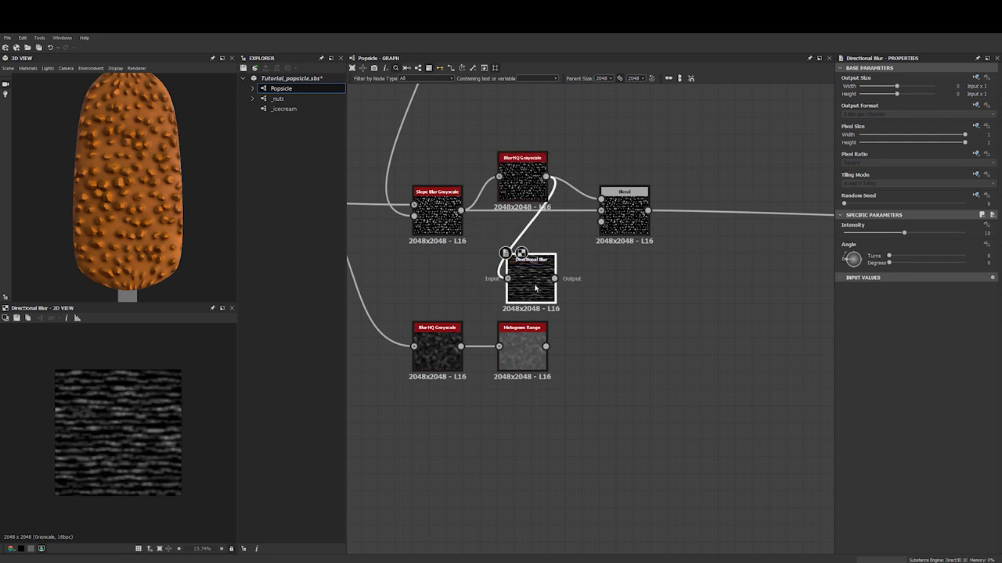
# Set the Directional Blur's angle to 90 degrees and its Intensity to 4.32
pyautogui.moveTo(852, 259); pyautogui.dragTo(853, 249)
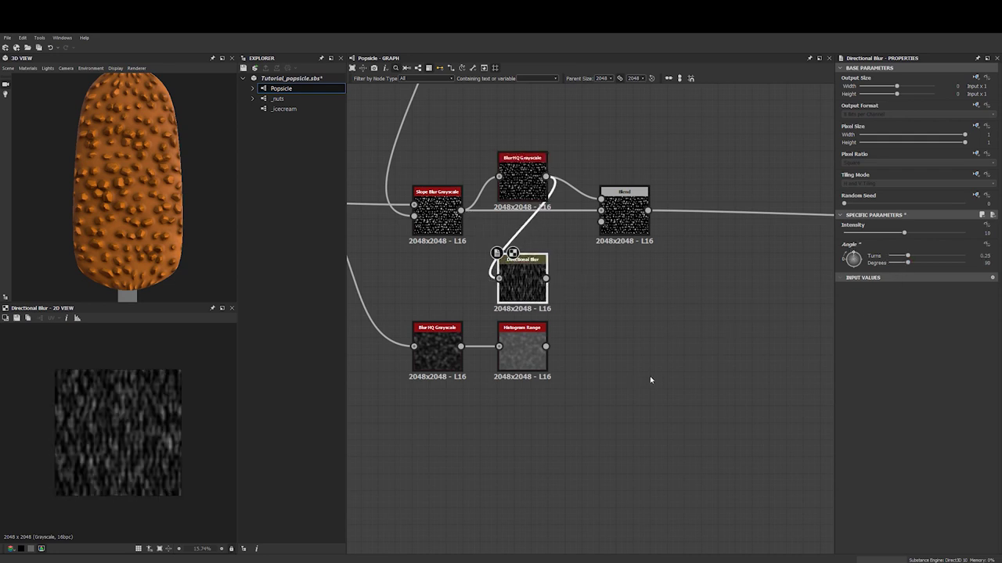
pyautogui.scroll(6, 133, 407)
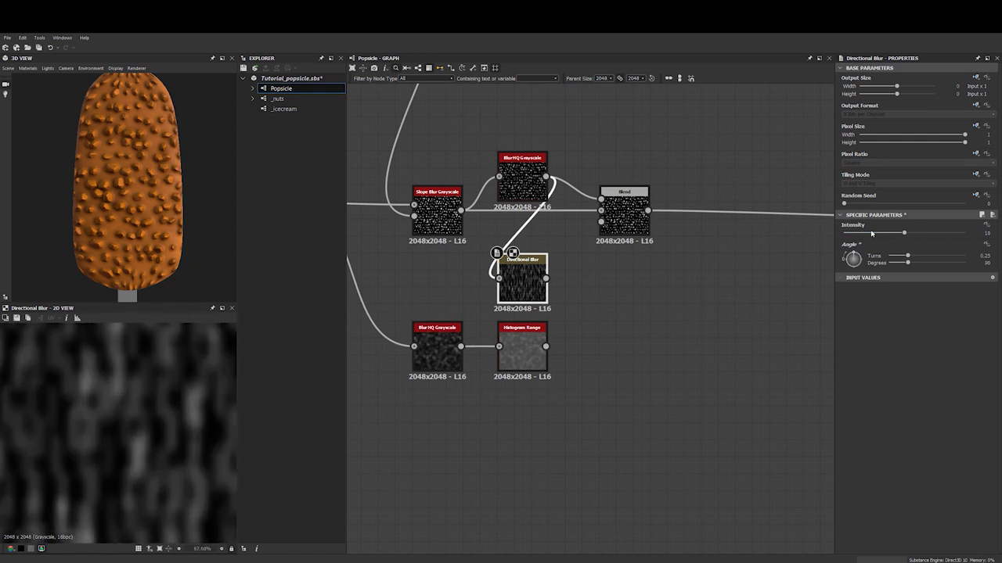
pyautogui.moveTo(885, 233)
pyautogui.mouseDown()
pyautogui.moveTo(861, 234)
pyautogui.moveTo(871, 231)
pyautogui.mouseUp()
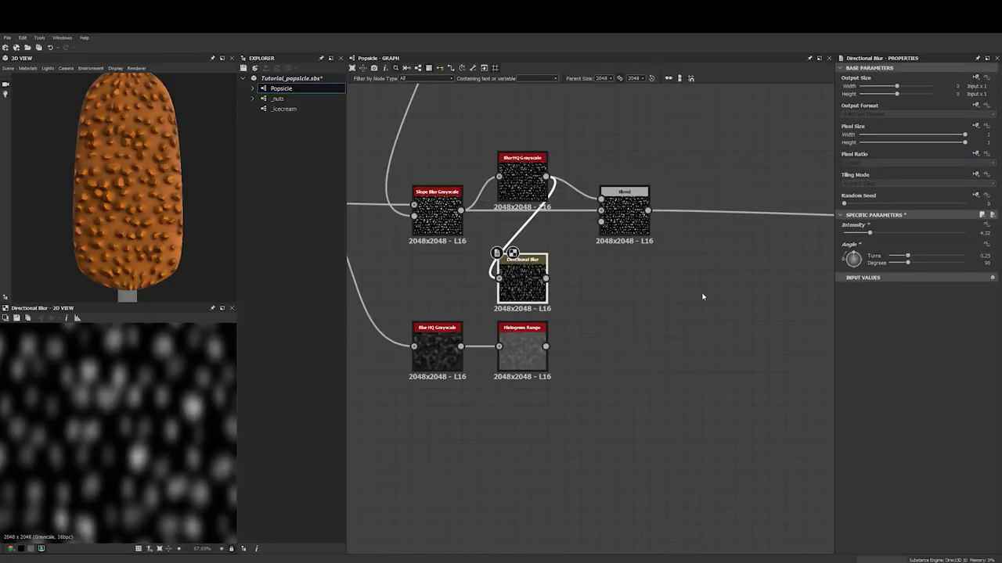
pyautogui.click(573, 301)
# Add a Blend node on the Histogram Range's output and connect the Directional Blur to its Foreground input
pyautogui.moveTo(606, 328); pyautogui.dragTo(560, 335, button='middle')
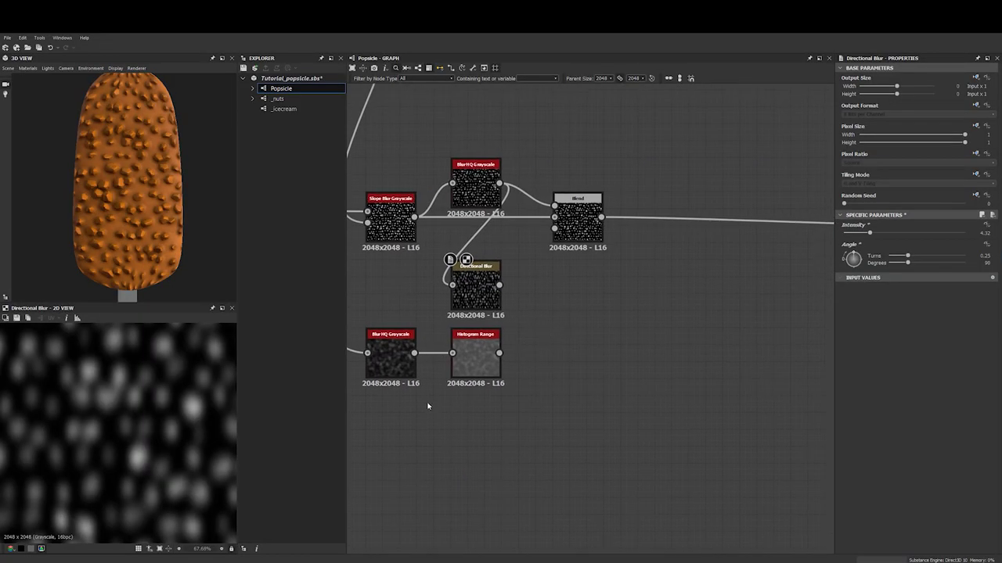
pyautogui.click(473, 365)
pyautogui.press('space')
pyautogui.write('bl')
pyautogui.click(502, 337)
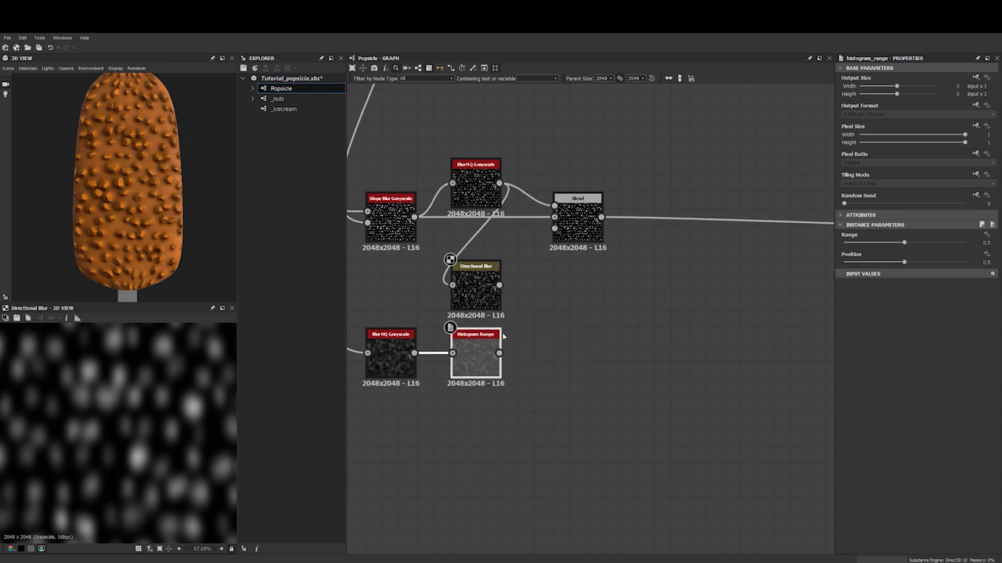
pyautogui.hotkey('ctrl', 'b')
pyautogui.moveTo(500, 285); pyautogui.dragTo(537, 342)
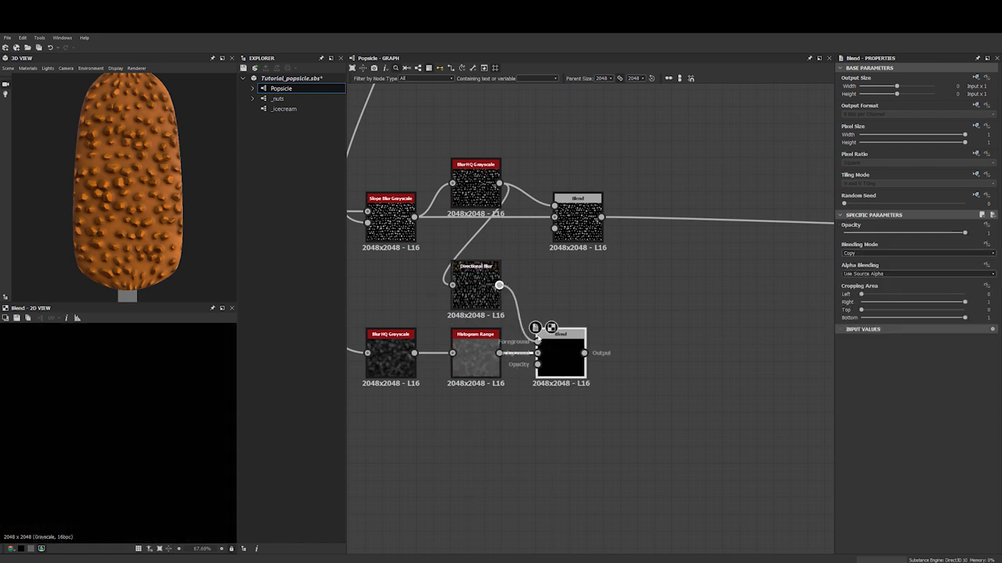
# Set the new Blend to Add (Linear Dodge) with an opacity of 0.25 and align it under the upper Blend
pyautogui.click(849, 254)
pyautogui.click(865, 269)
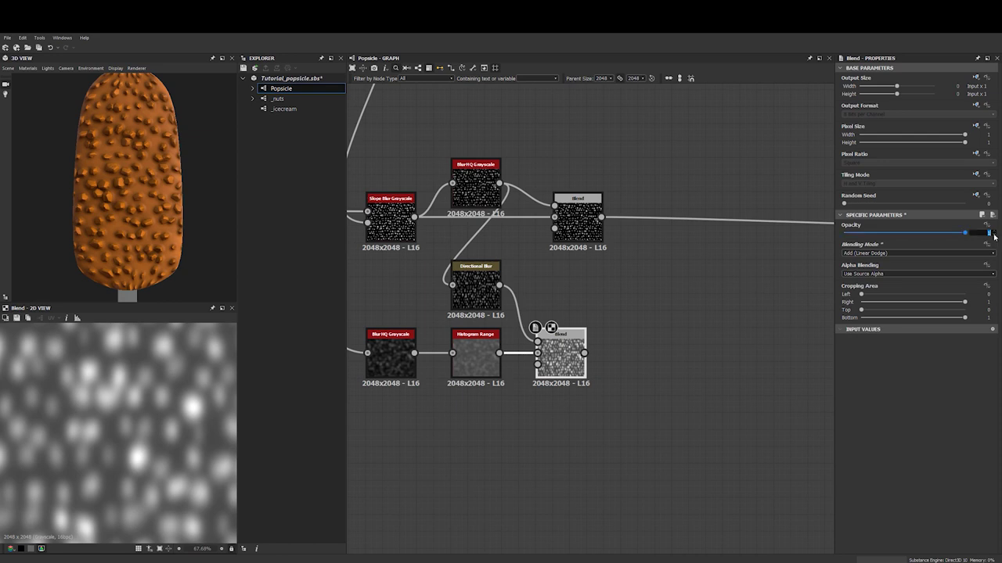
pyautogui.press('Return')
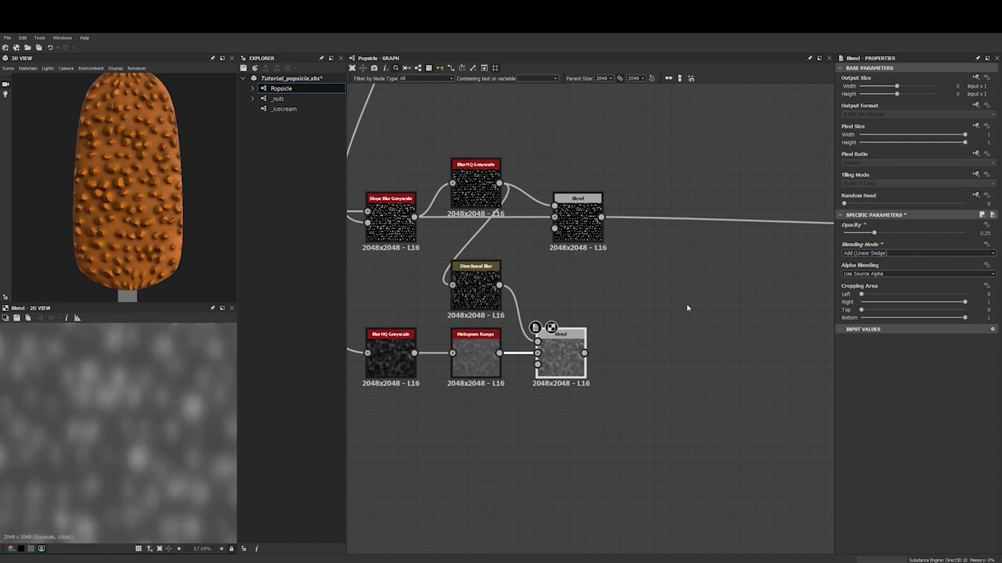
pyautogui.moveTo(648, 295); pyautogui.dragTo(628, 325, button='middle')
pyautogui.scroll(-3, 631, 323)
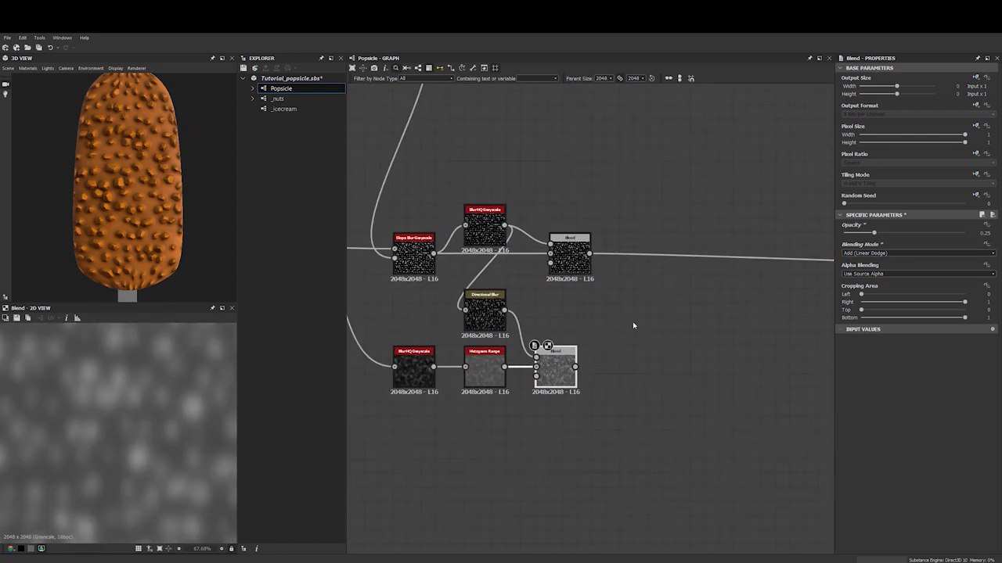
pyautogui.moveTo(580, 356); pyautogui.dragTo(589, 356)
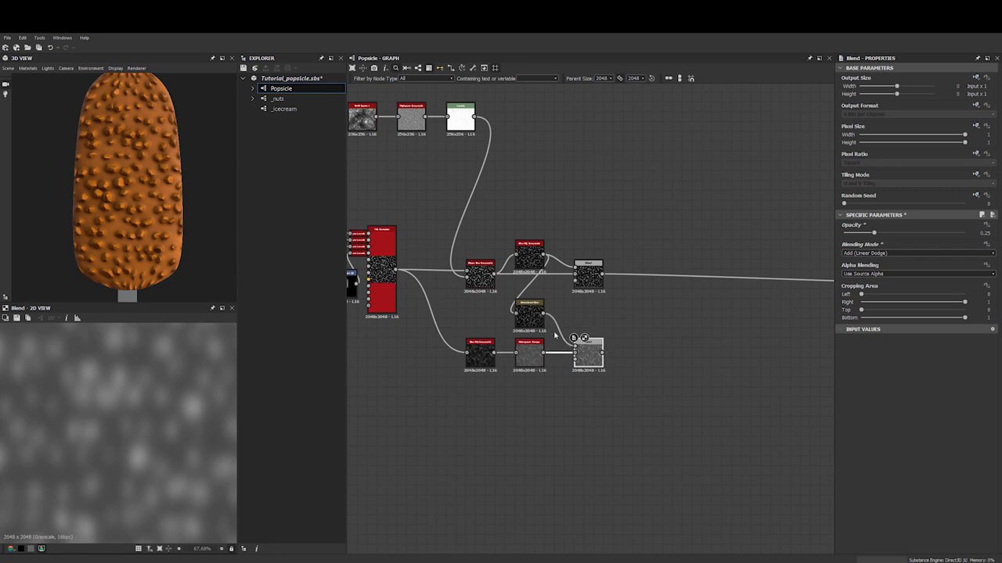
# Insert a Height Blend node on the link leaving the upper Blend node
pyautogui.moveTo(639, 316); pyautogui.dragTo(538, 301, button='middle')
pyautogui.scroll(1, 539, 301)
pyautogui.click(554, 254)
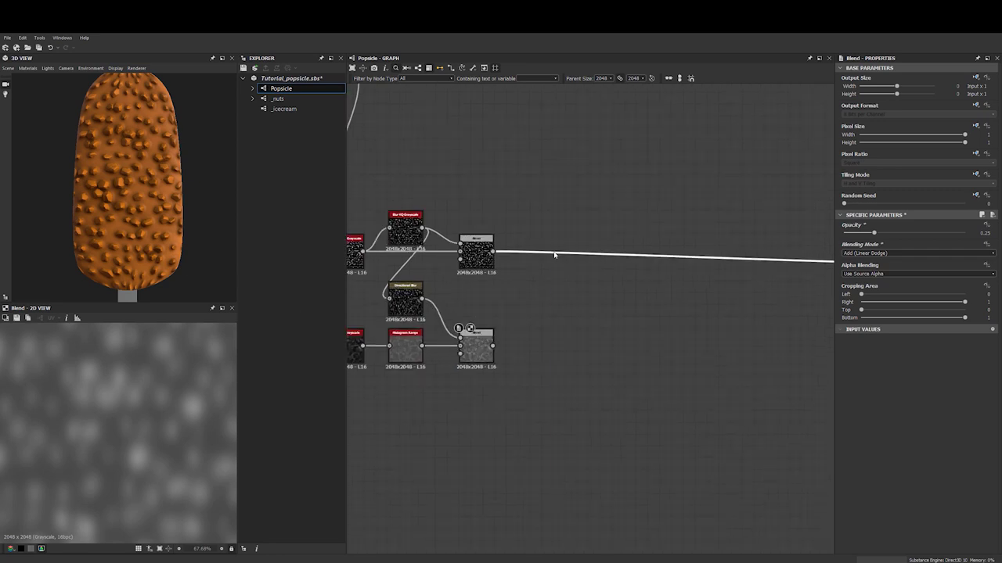
pyautogui.press('space')
pyautogui.write('hei')
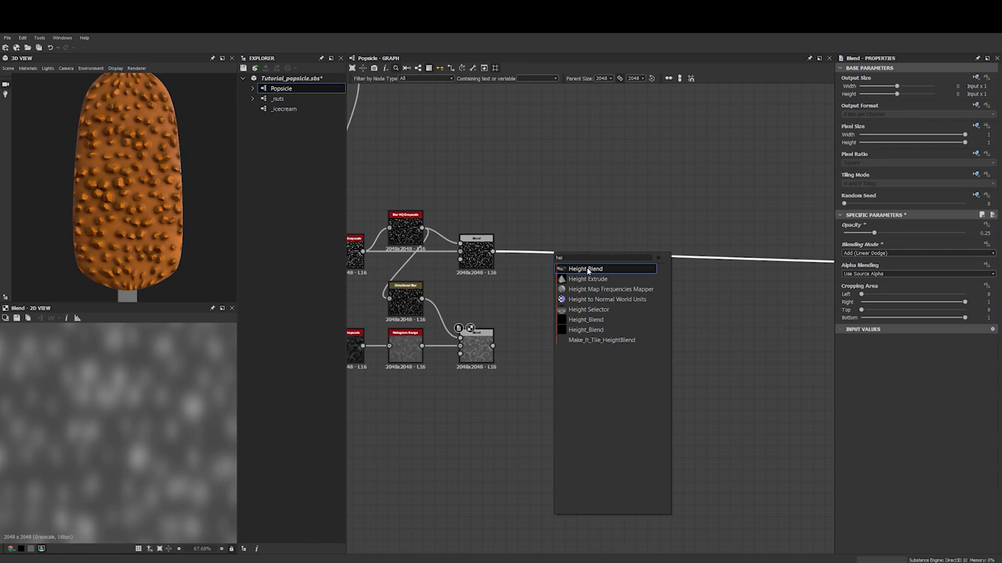
pyautogui.click(588, 269)
# Connect the lower Blend to the Height Blend's second input and the upper Blend to its first input
pyautogui.scroll(2, 592, 272)
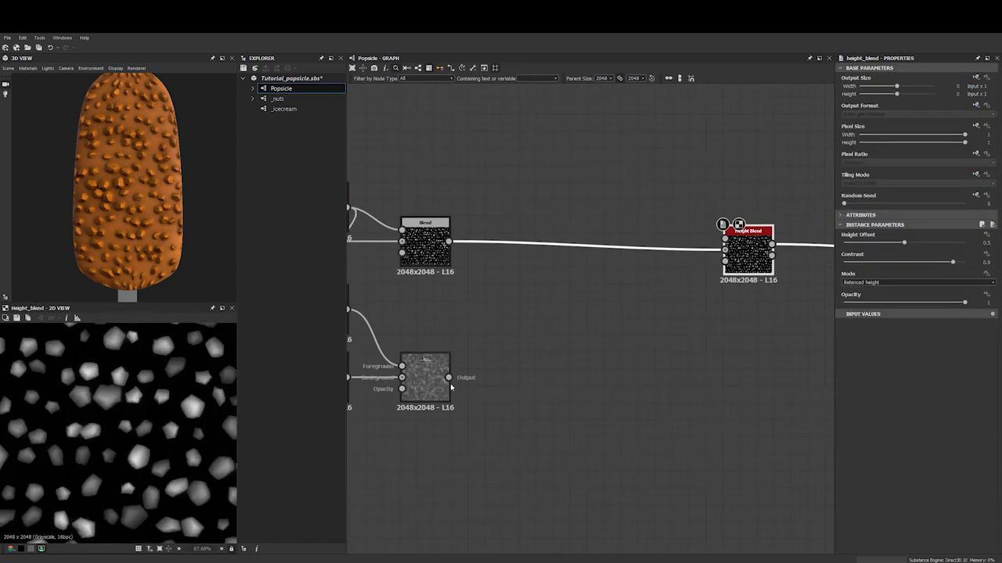
pyautogui.moveTo(450, 381); pyautogui.dragTo(587, 247)
pyautogui.moveTo(449, 241); pyautogui.dragTo(572, 230)
pyautogui.scroll(-1, 671, 274)
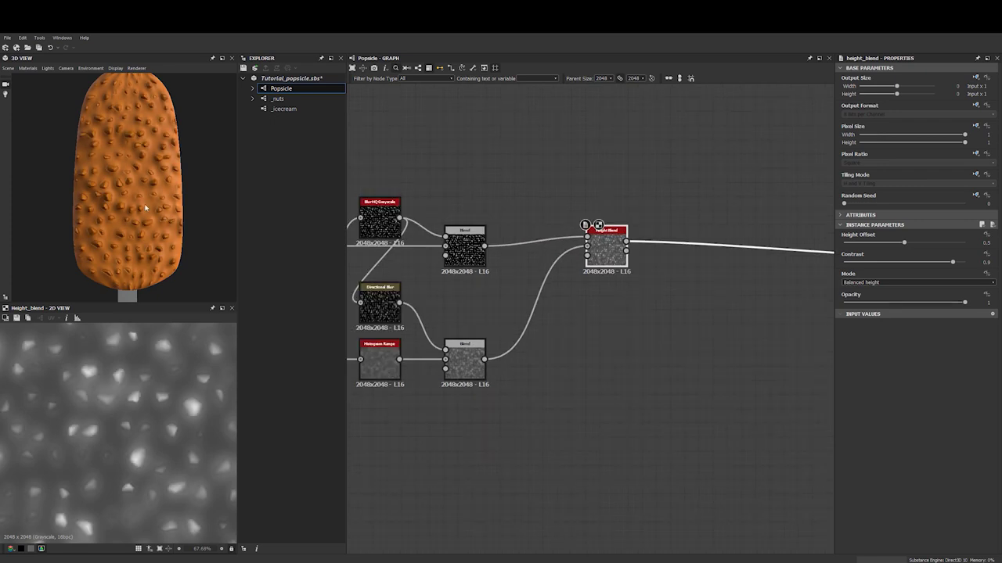
# Set the Height Blend's Height Offset to 0.6 while checking the nuts up close on the 3D popsicle
pyautogui.scroll(10, 145, 208)
pyautogui.moveTo(133, 187); pyautogui.dragTo(151, 195)
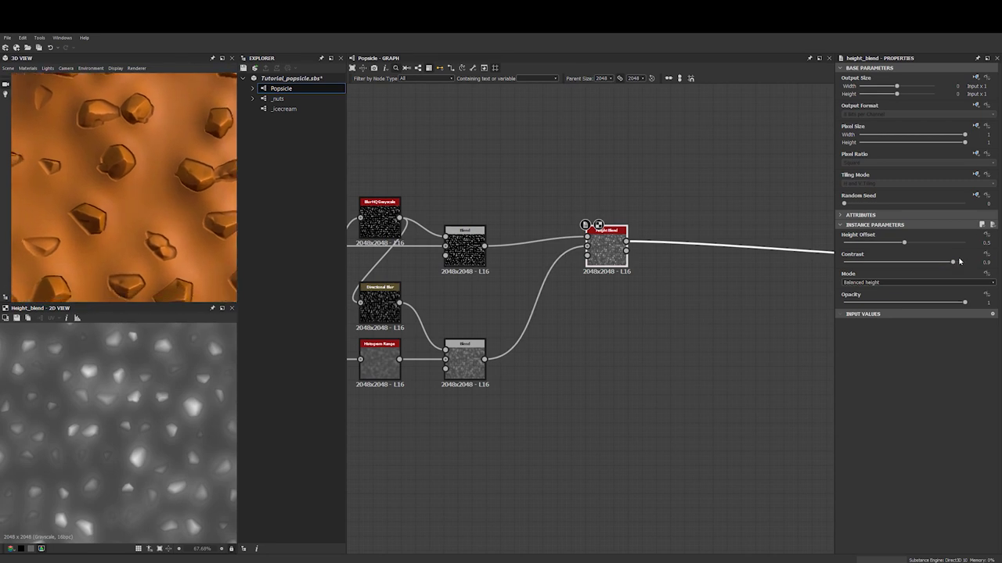
pyautogui.moveTo(905, 245); pyautogui.dragTo(916, 245)
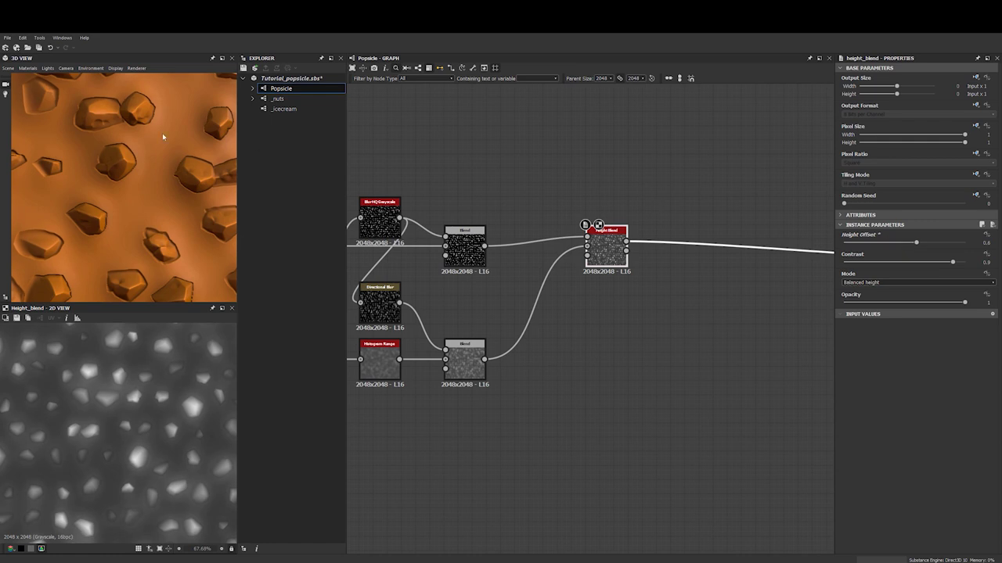
pyautogui.scroll(-5, 162, 134)
pyautogui.moveTo(111, 158)
pyautogui.mouseDown()
pyautogui.moveTo(188, 164)
pyautogui.moveTo(133, 146)
pyautogui.moveTo(114, 165)
pyautogui.mouseUp()
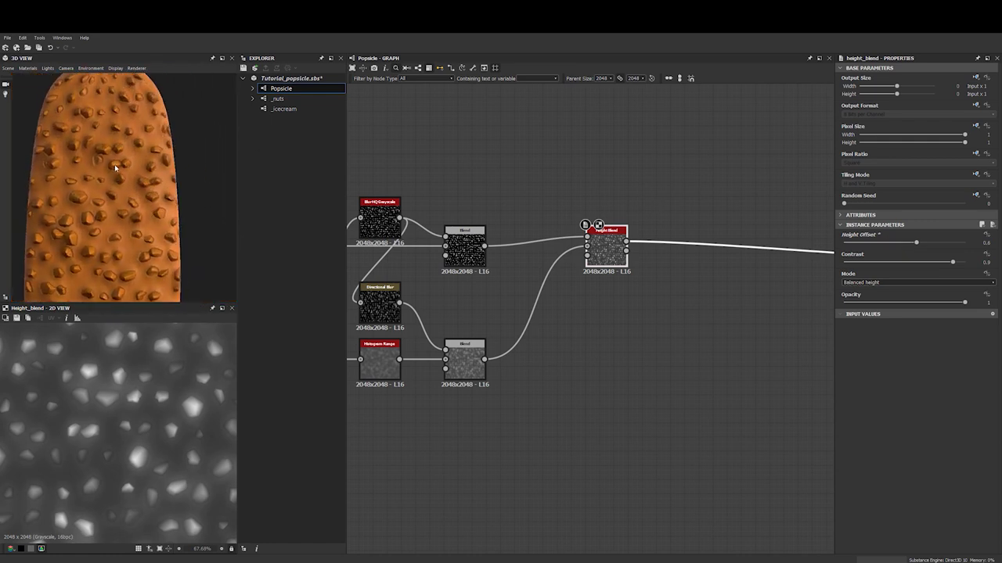
# Set the Height Blend's Contrast to 1 and check the nuts' edges on the 3D popsicle
pyautogui.moveTo(953, 263); pyautogui.dragTo(990, 266)
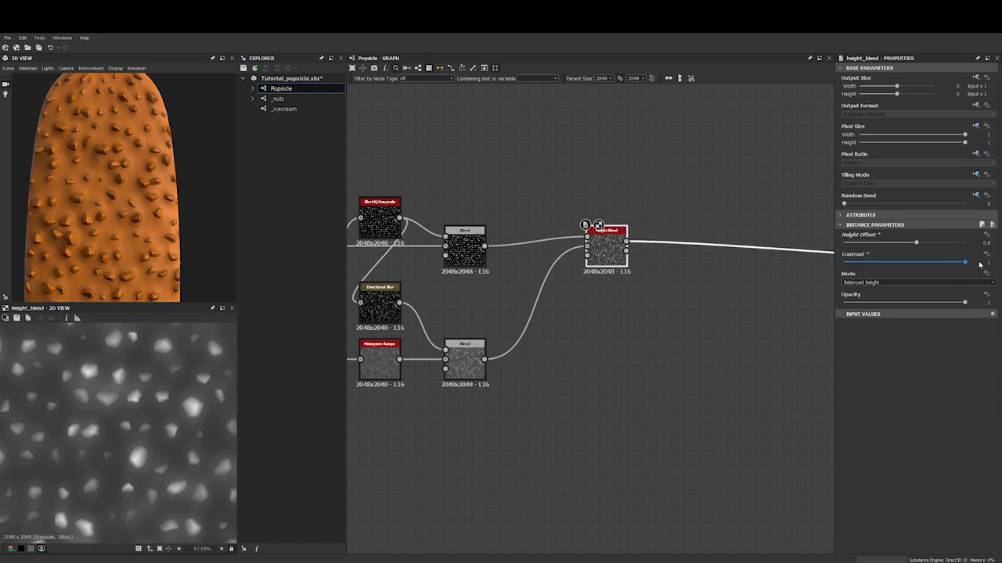
pyautogui.scroll(6, 101, 193)
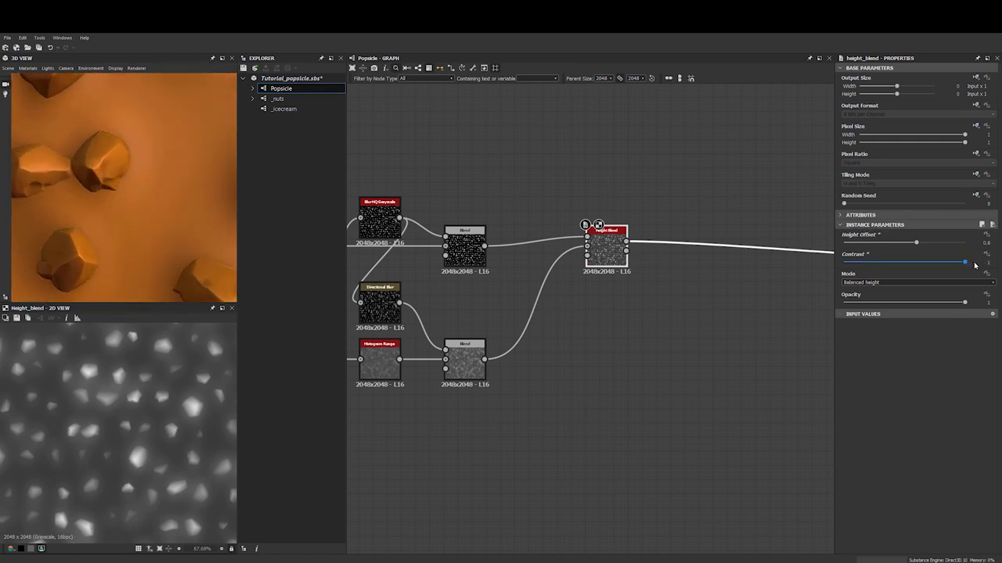
pyautogui.scroll(-3, 618, 337)
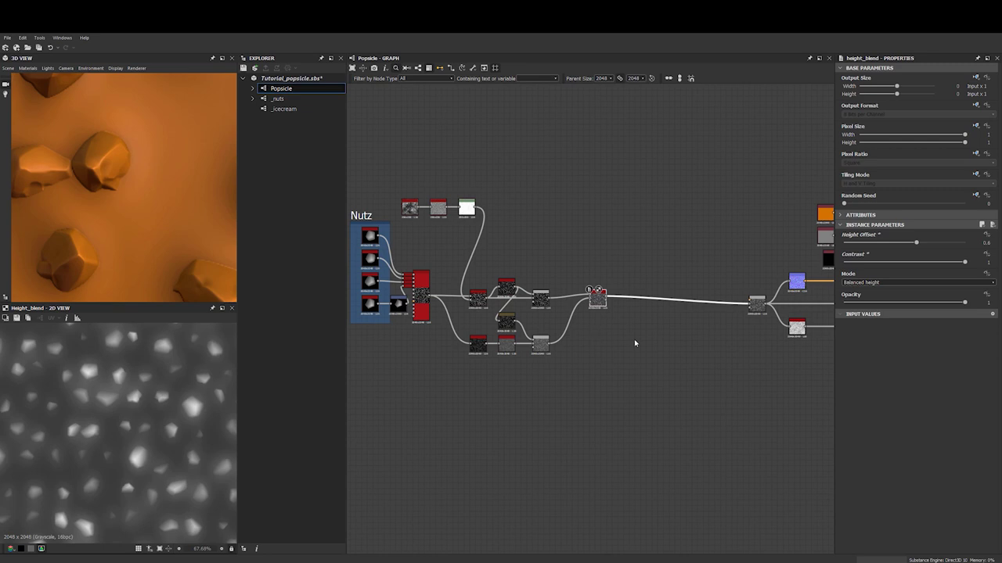
pyautogui.scroll(1, 586, 335)
pyautogui.scroll(-5, 190, 187)
pyautogui.scroll(-6, 78, 182)
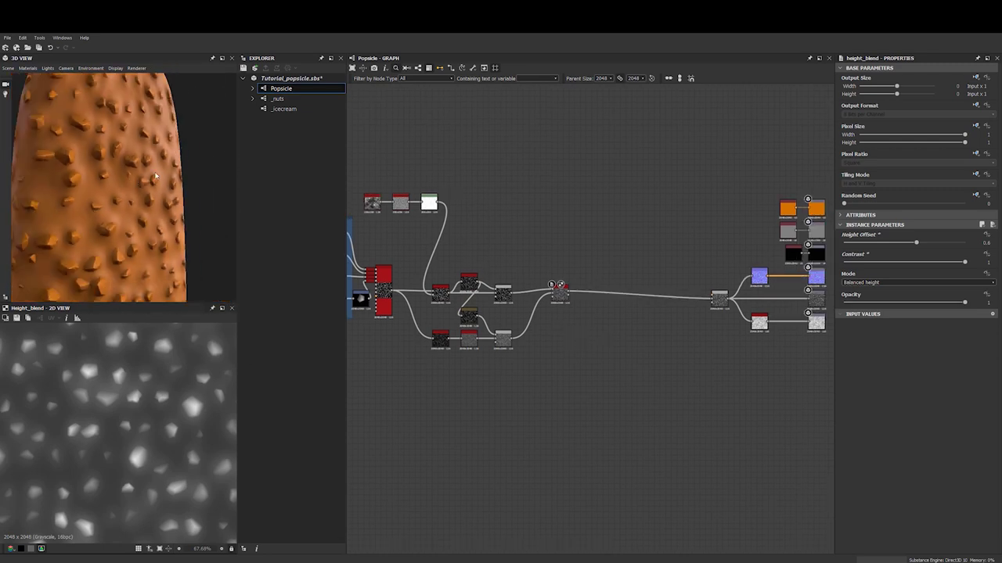
pyautogui.moveTo(121, 189); pyautogui.dragTo(120, 200)
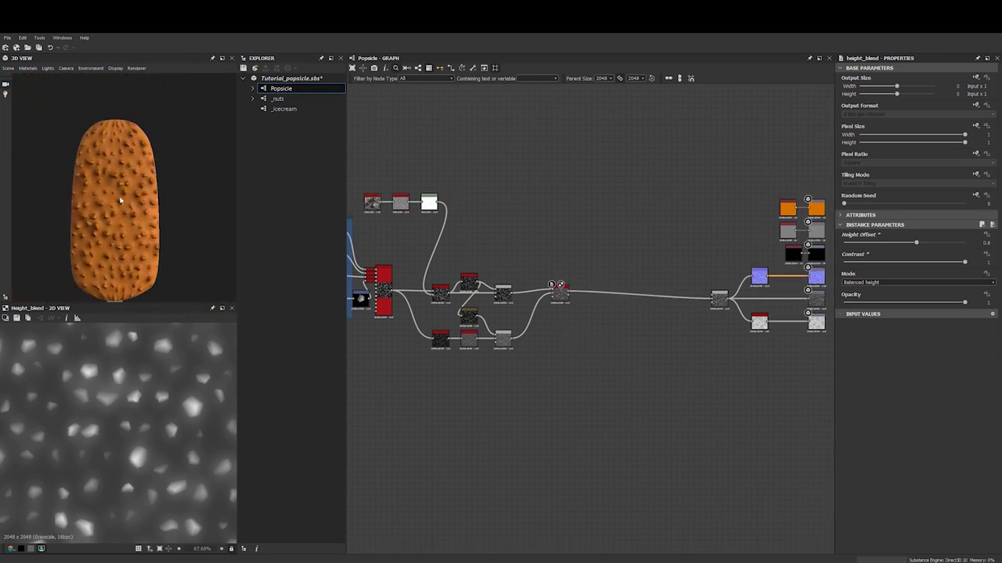
# Edit the icecream_mtrl material to use a Tessellation Factor of 20 and a height Scale of 0.13, checking the displaced popsicle
pyautogui.click(29, 69)
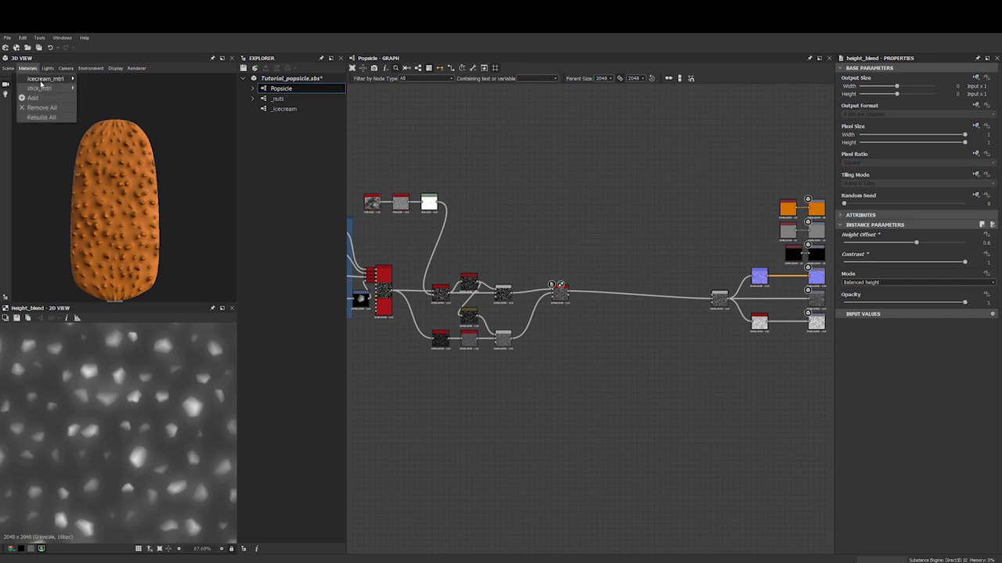
pyautogui.moveTo(41, 81)
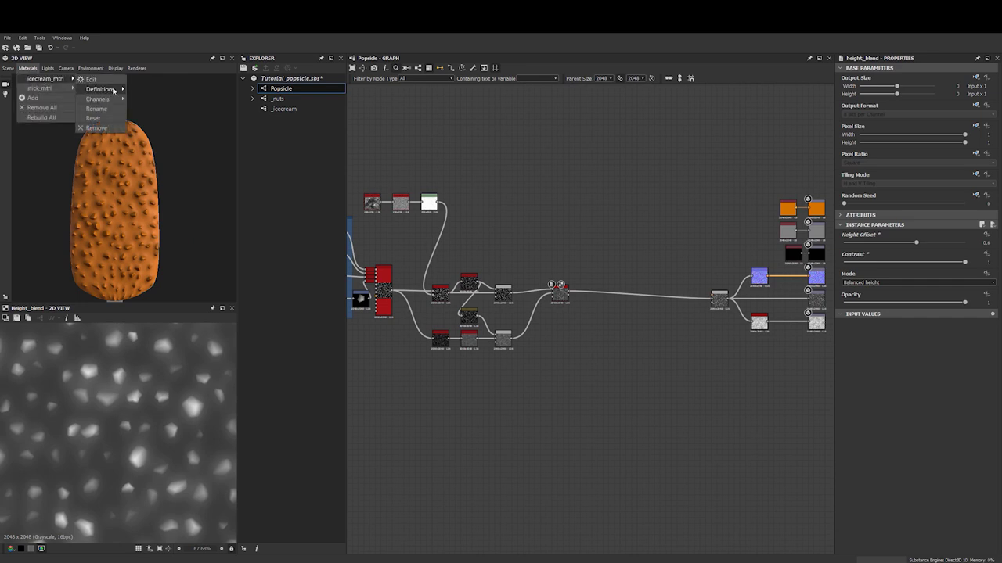
pyautogui.moveTo(113, 91)
pyautogui.moveTo(189, 119)
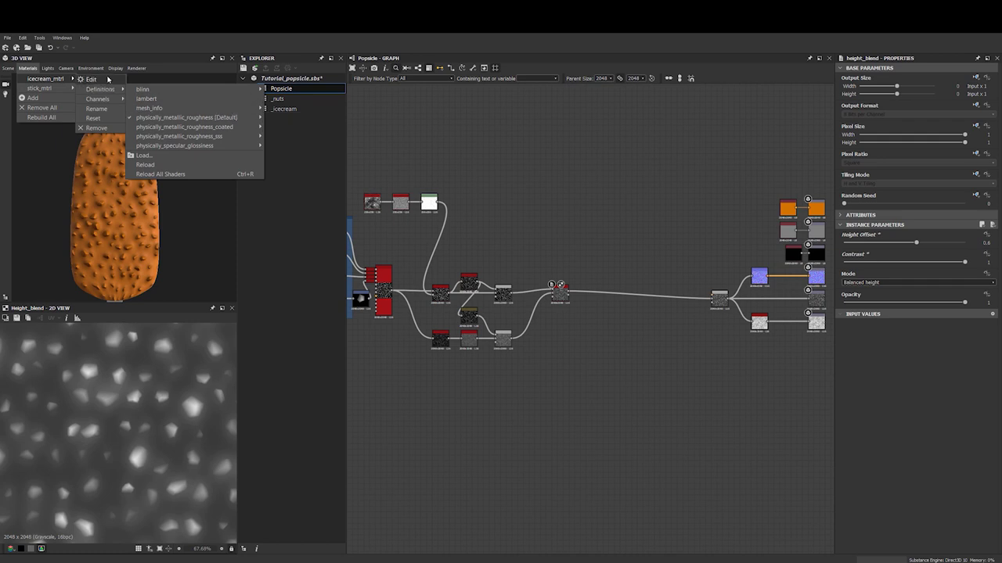
pyautogui.click(91, 79)
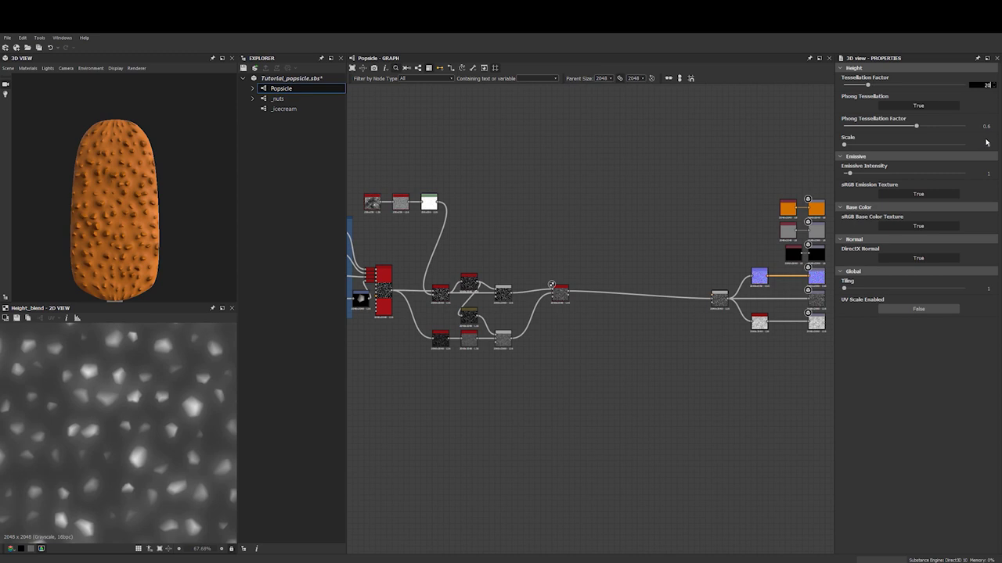
pyautogui.moveTo(849, 146)
pyautogui.mouseDown()
pyautogui.moveTo(858, 146)
pyautogui.moveTo(844, 143)
pyautogui.mouseUp()
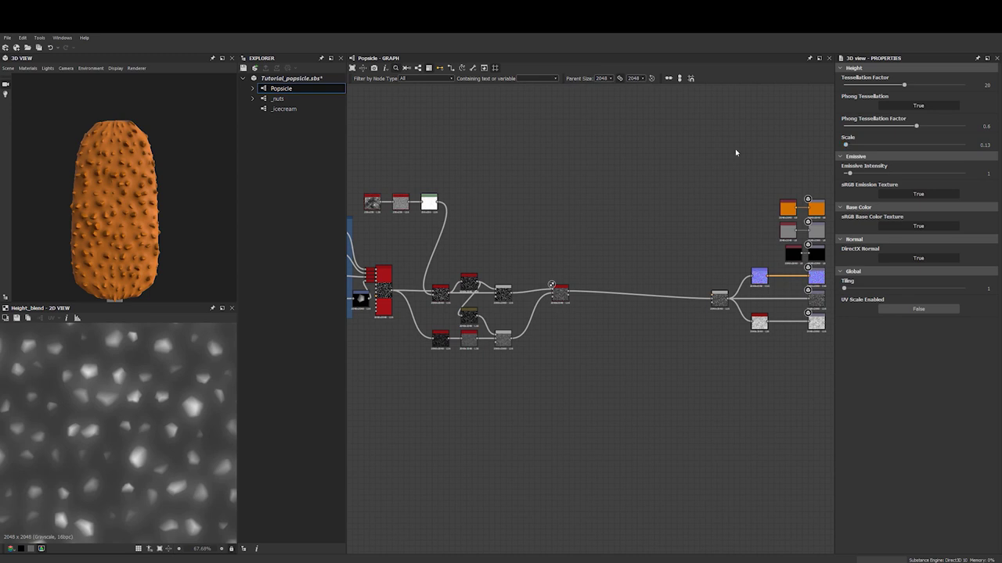
pyautogui.moveTo(195, 151); pyautogui.dragTo(85, 172)
pyautogui.scroll(4, 117, 177)
pyautogui.moveTo(150, 183); pyautogui.dragTo(116, 200)
pyautogui.scroll(-3, 134, 144)
# Change the Base Color's Uniform Color to chocolate brown with hue 0.08, saturation 1 and value 0.42
pyautogui.moveTo(650, 247); pyautogui.dragTo(573, 246, button='middle')
pyautogui.scroll(4, 681, 226)
pyautogui.moveTo(689, 208); pyautogui.dragTo(596, 216, button='middle')
pyautogui.click(639, 195)
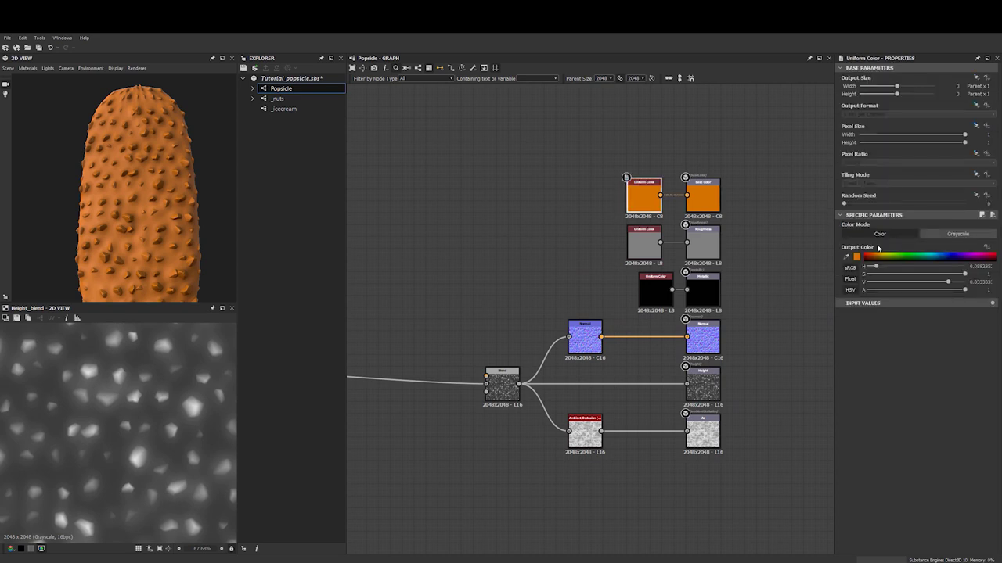
pyautogui.moveTo(882, 275); pyautogui.dragTo(987, 274)
pyautogui.moveTo(918, 284); pyautogui.dragTo(905, 283)
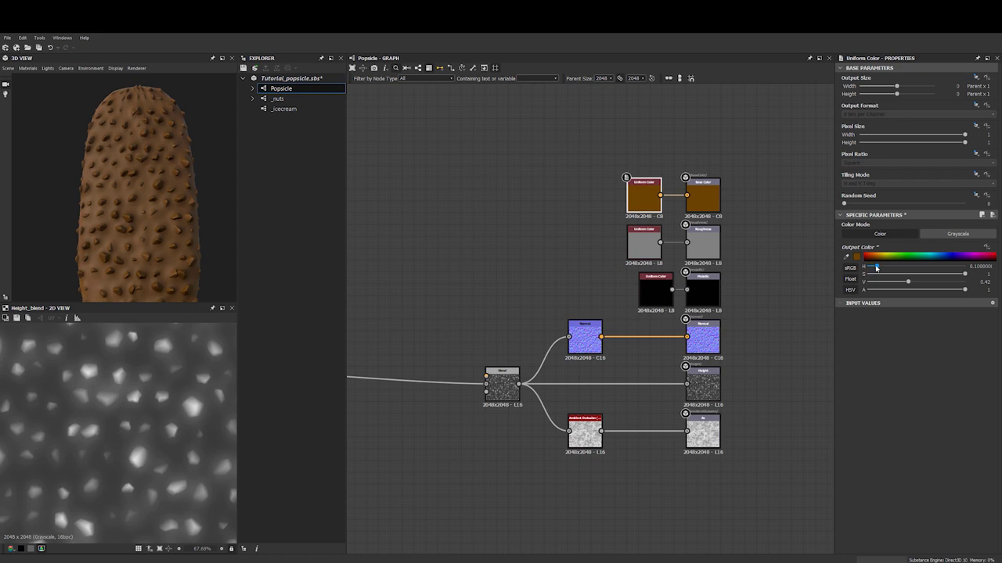
pyautogui.moveTo(876, 268); pyautogui.dragTo(874, 268)
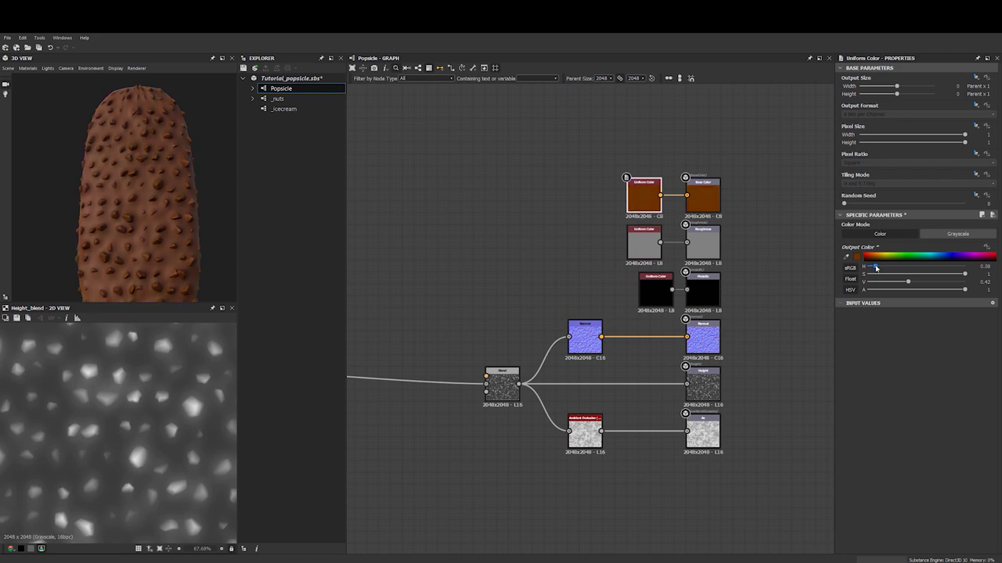
# Set the Roughness output's Uniform Color to 0.17 and check the gloss on the 3D popsicle
pyautogui.click(648, 258)
pyautogui.moveTo(922, 266); pyautogui.dragTo(898, 272)
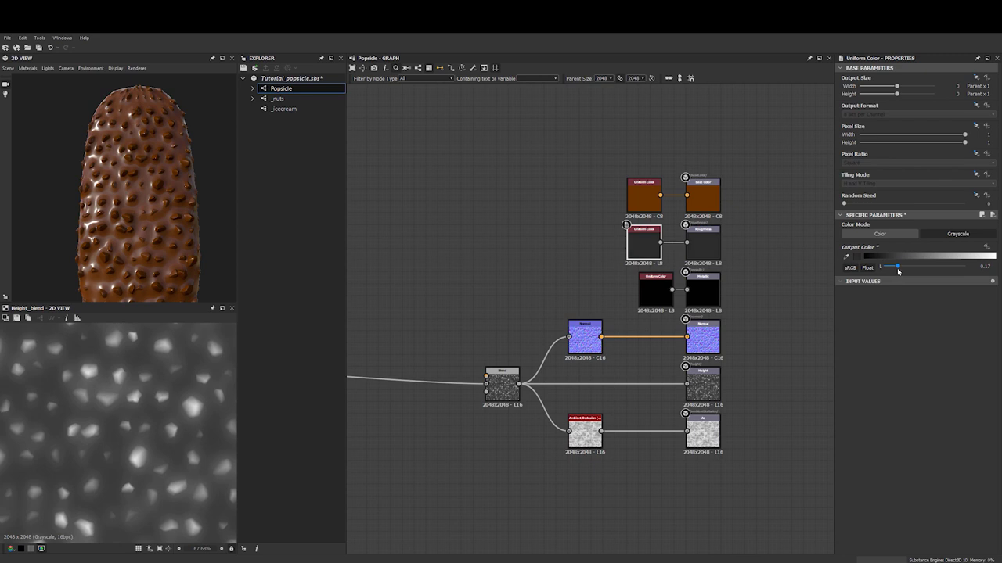
pyautogui.scroll(-3, 157, 193)
pyautogui.moveTo(157, 192); pyautogui.dragTo(241, 192)
pyautogui.scroll(5, 141, 193)
pyautogui.moveTo(141, 195); pyautogui.dragTo(60, 212)
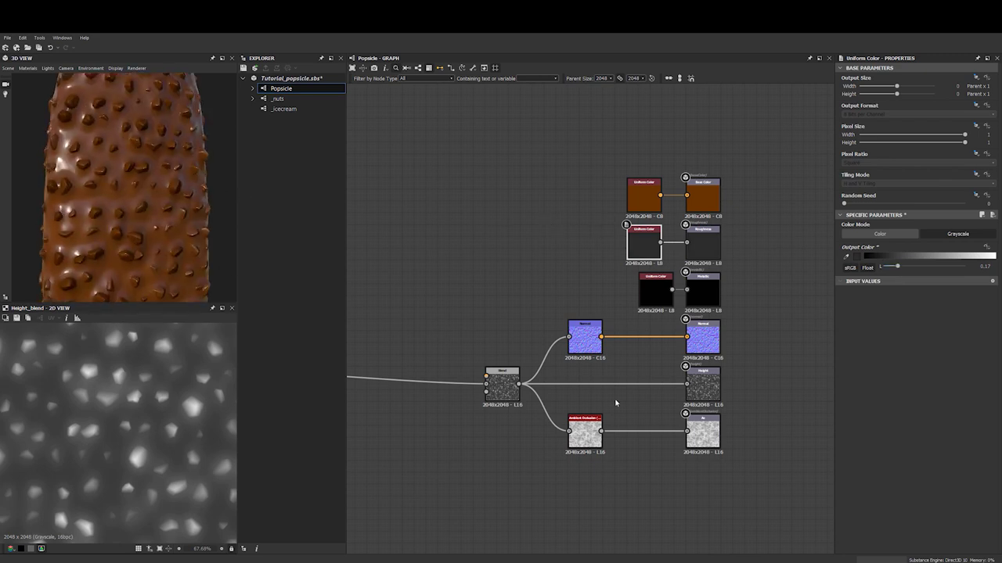
# Reduce the Ambient Occlusion node's Height Depth to 0 and check the shading on the whole popsicle
pyautogui.click(584, 432)
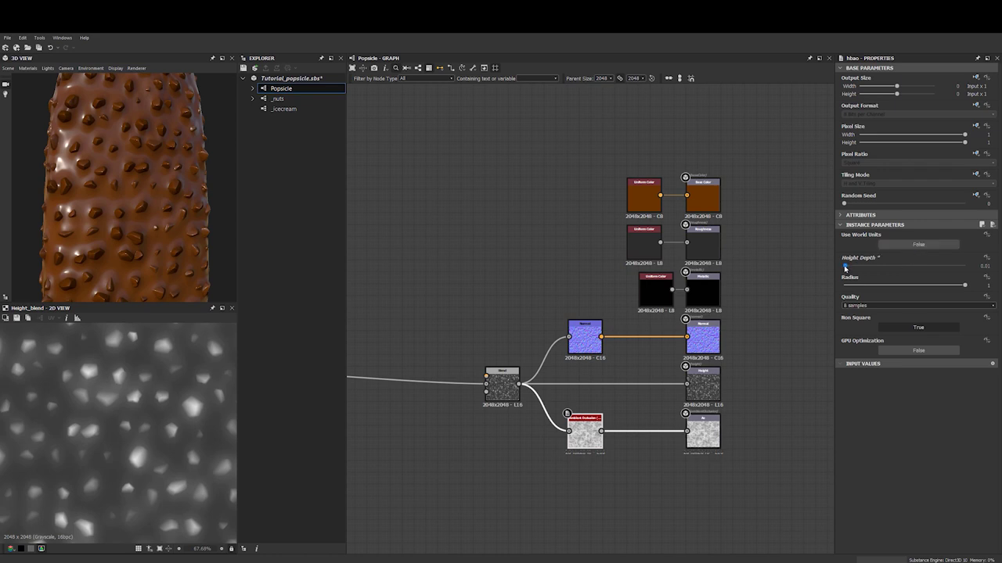
pyautogui.moveTo(846, 268); pyautogui.dragTo(843, 268)
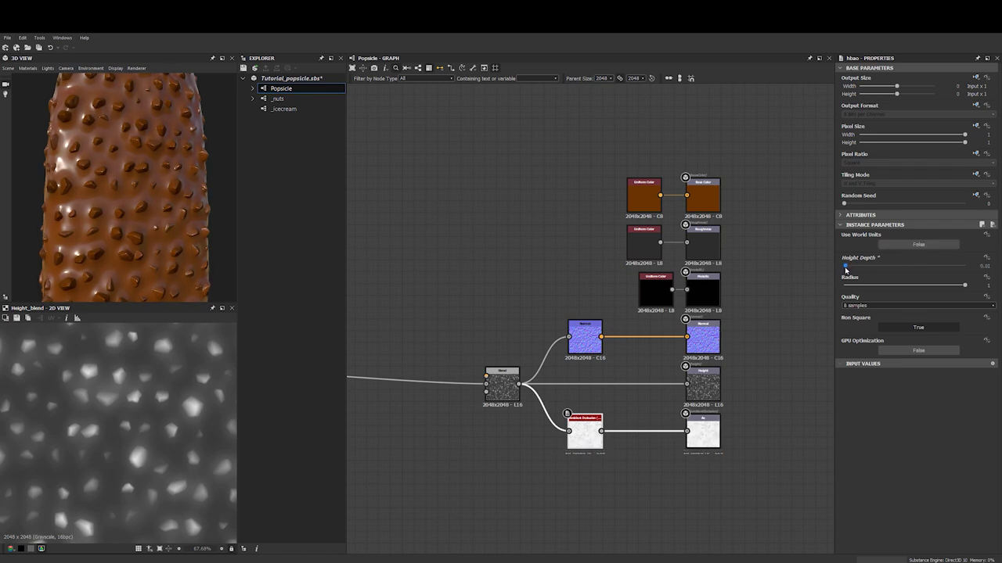
pyautogui.scroll(-4, 138, 164)
pyautogui.moveTo(139, 164); pyautogui.dragTo(176, 197)
pyautogui.scroll(5, 97, 185)
pyautogui.scroll(-4, 180, 179)
pyautogui.scroll(-5, 182, 171)
pyautogui.scroll(5, 175, 197)
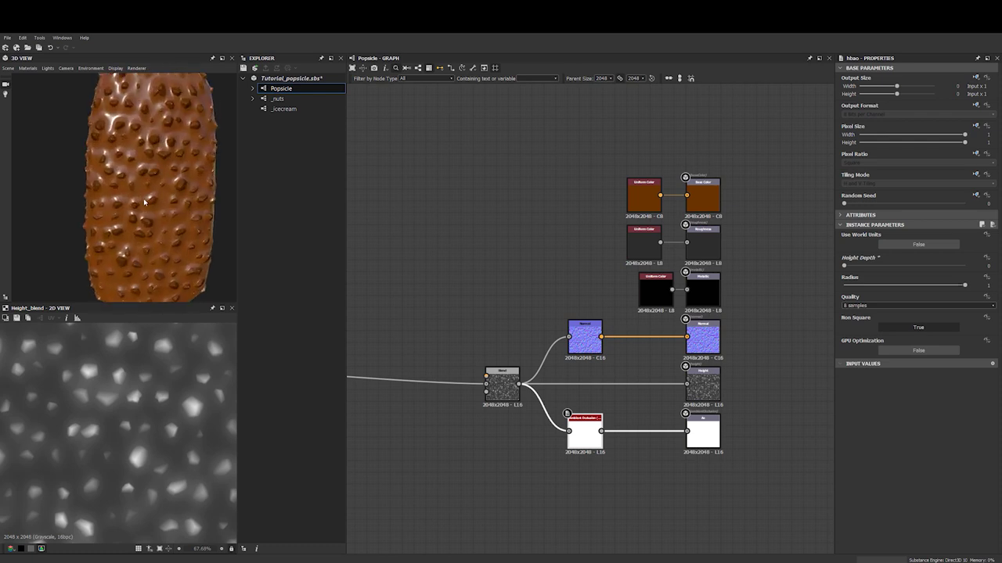
pyautogui.moveTo(134, 184); pyautogui.dragTo(141, 195)
pyautogui.scroll(-4, 535, 314)
# Insert a Directional Warp node between the Directional Blur and the lower Blend
pyautogui.moveTo(536, 313); pyautogui.dragTo(830, 255, button='middle')
pyautogui.scroll(4, 540, 338)
pyautogui.moveTo(564, 345); pyautogui.dragTo(471, 370, button='middle')
pyautogui.scroll(3, 593, 345)
pyautogui.moveTo(599, 346)
pyautogui.mouseDown()
pyautogui.moveTo(630, 346)
pyautogui.moveTo(610, 355)
pyautogui.mouseUp()
pyautogui.click(496, 255)
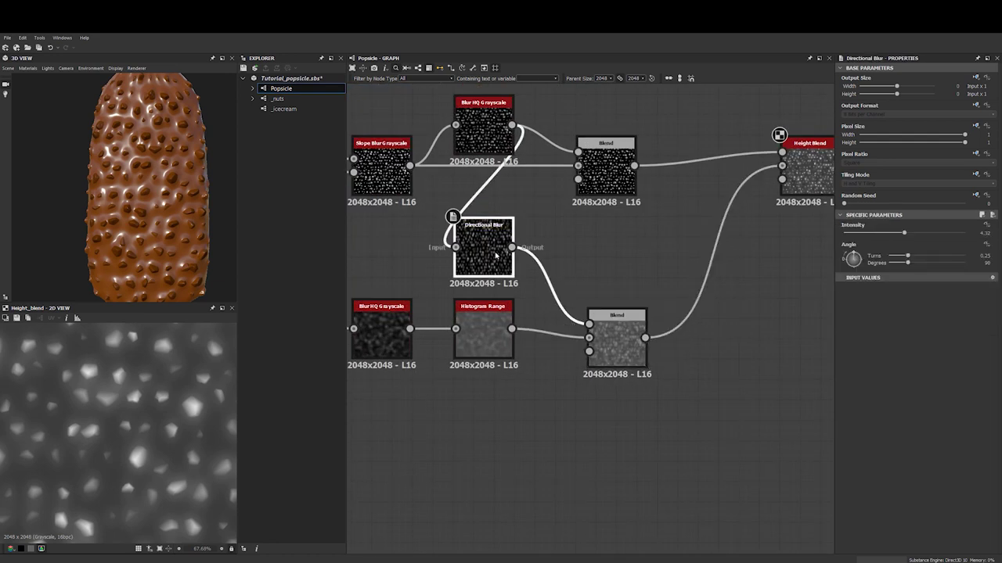
pyautogui.press('space')
pyautogui.write('dir')
pyautogui.press('Down')
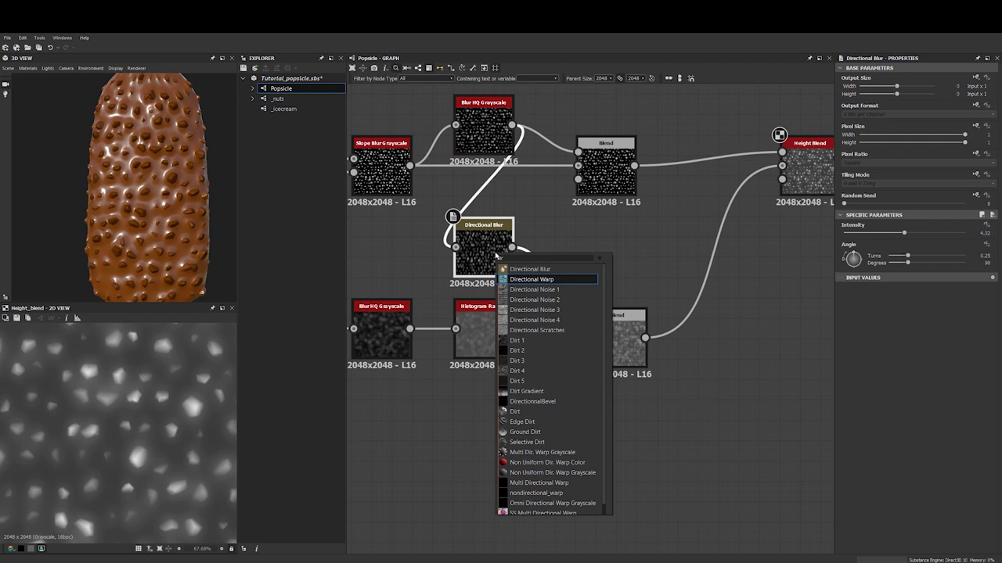
pyautogui.press('Return')
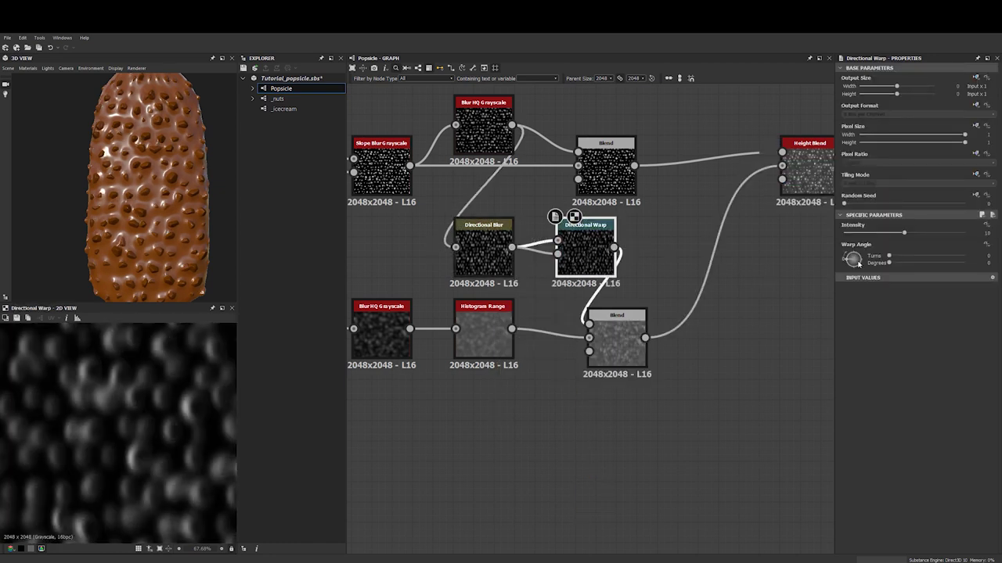
# Set the Directional Warp's angle to 0.75 turns and its intensity to 11.48, checking the lower Blend and the 3D popsicle
pyautogui.moveTo(853, 261); pyautogui.dragTo(853, 269)
pyautogui.scroll(5, 140, 175)
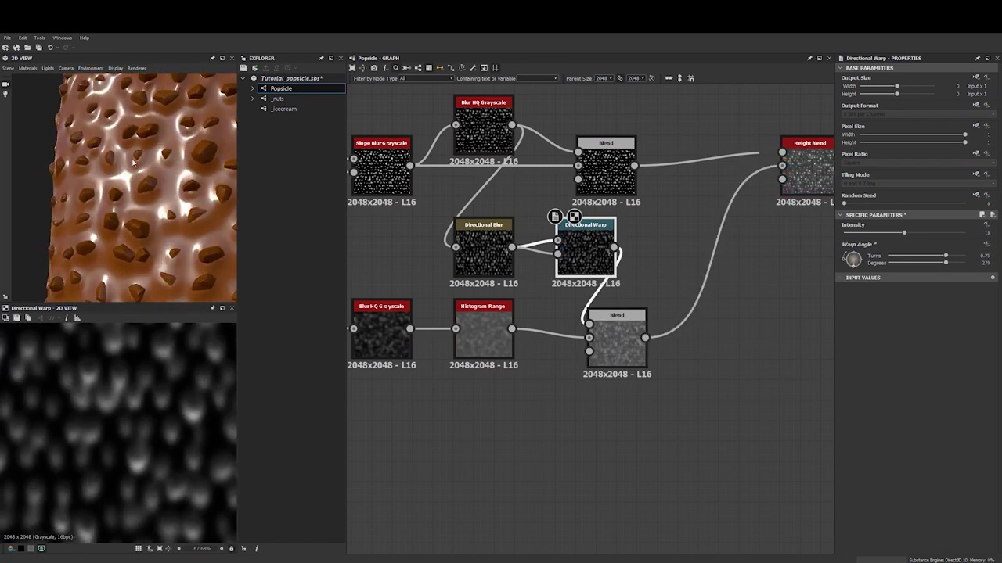
pyautogui.moveTo(904, 233)
pyautogui.mouseDown()
pyautogui.moveTo(848, 234)
pyautogui.moveTo(920, 234)
pyautogui.moveTo(928, 246)
pyautogui.moveTo(907, 247)
pyautogui.moveTo(917, 247)
pyautogui.mouseUp()
pyautogui.click(616, 338)
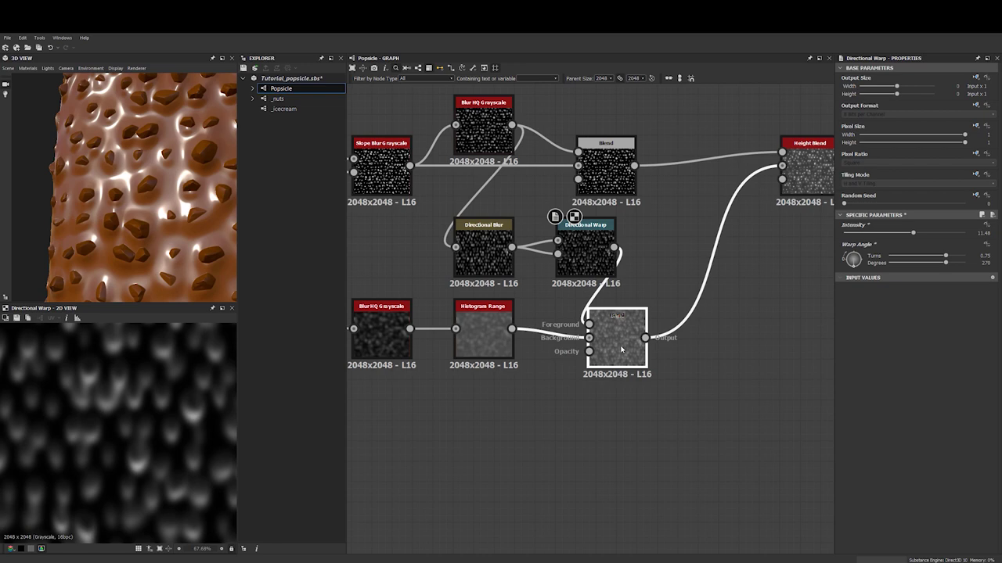
pyautogui.scroll(-3, 189, 193)
pyautogui.moveTo(188, 194); pyautogui.dragTo(278, 180)
pyautogui.moveTo(118, 212); pyautogui.dragTo(152, 191)
pyautogui.scroll(-3, 152, 190)
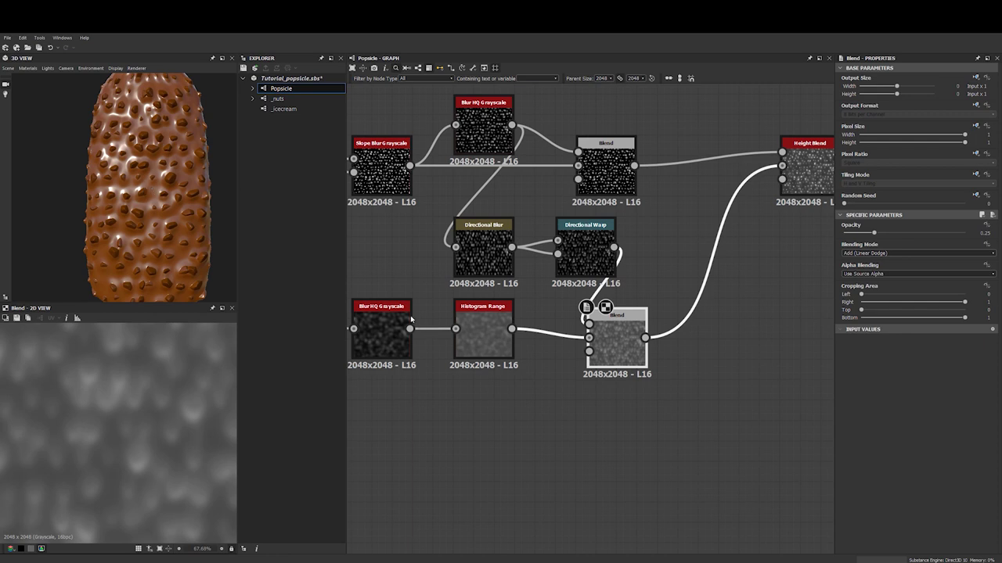
# Try a lower Range on the Histogram Range node feeding the lower Blend and undo it
pyautogui.click(479, 334)
pyautogui.moveTo(905, 246); pyautogui.dragTo(892, 245)
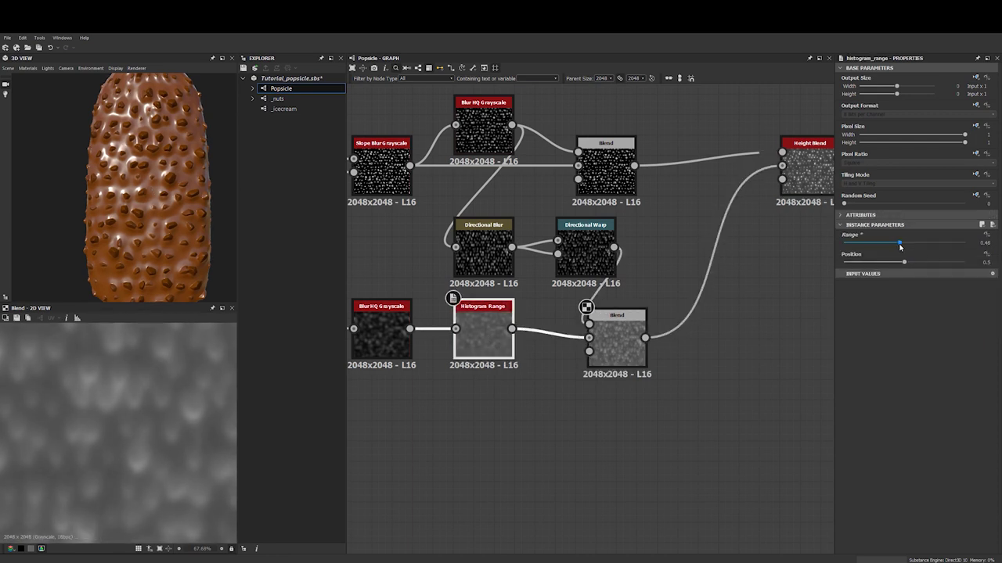
pyautogui.hotkey('ctrl', 'z')
# Examine the chocolate surface and nuts on the 3D popsicle from afar and up close under different lighting
pyautogui.scroll(-4, 122, 154)
pyautogui.moveTo(121, 154); pyautogui.dragTo(83, 170)
pyautogui.scroll(6, 148, 207)
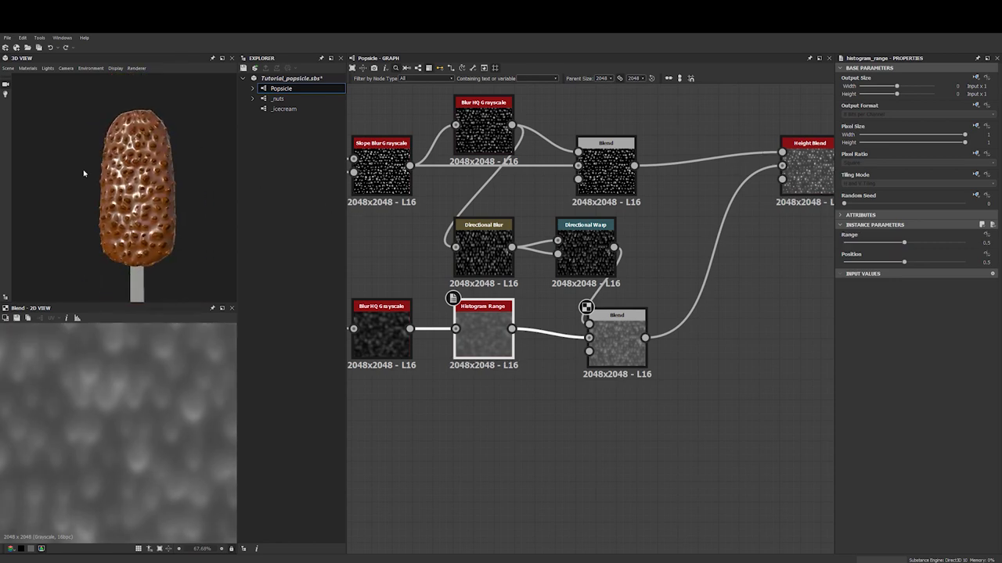
pyautogui.moveTo(147, 209); pyautogui.dragTo(126, 175)
pyautogui.scroll(-2, 119, 209)
pyautogui.moveTo(119, 208); pyautogui.dragTo(114, 188, button='right')
pyautogui.moveTo(114, 188); pyautogui.dragTo(117, 145)
pyautogui.moveTo(117, 145); pyautogui.dragTo(117, 166, button='right')
pyautogui.moveTo(118, 166); pyautogui.dragTo(127, 210)
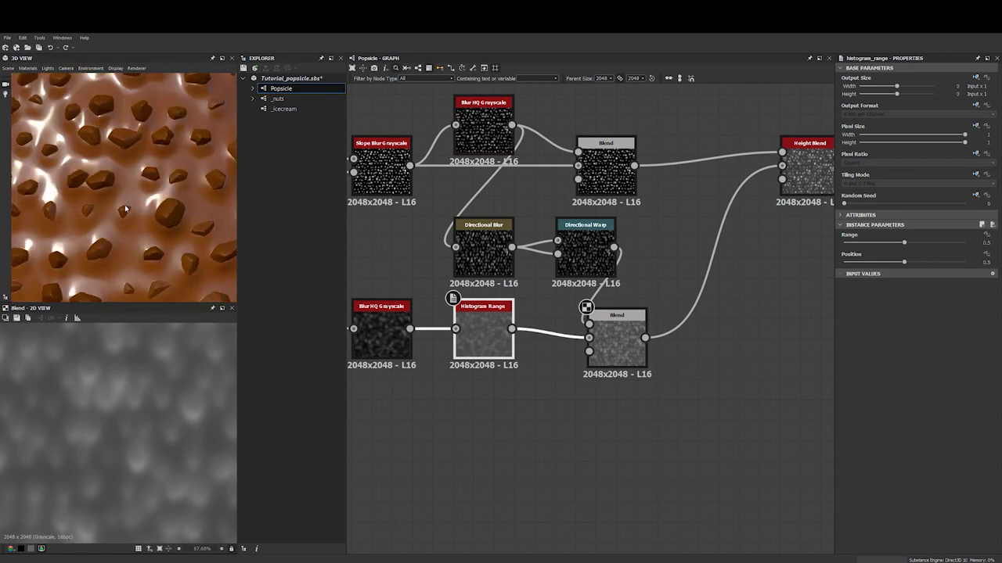
# Preview the Height Blend's Height Mask output and compare it with the node's top and bottom height inputs
pyautogui.moveTo(781, 278); pyautogui.dragTo(538, 336, button='middle')
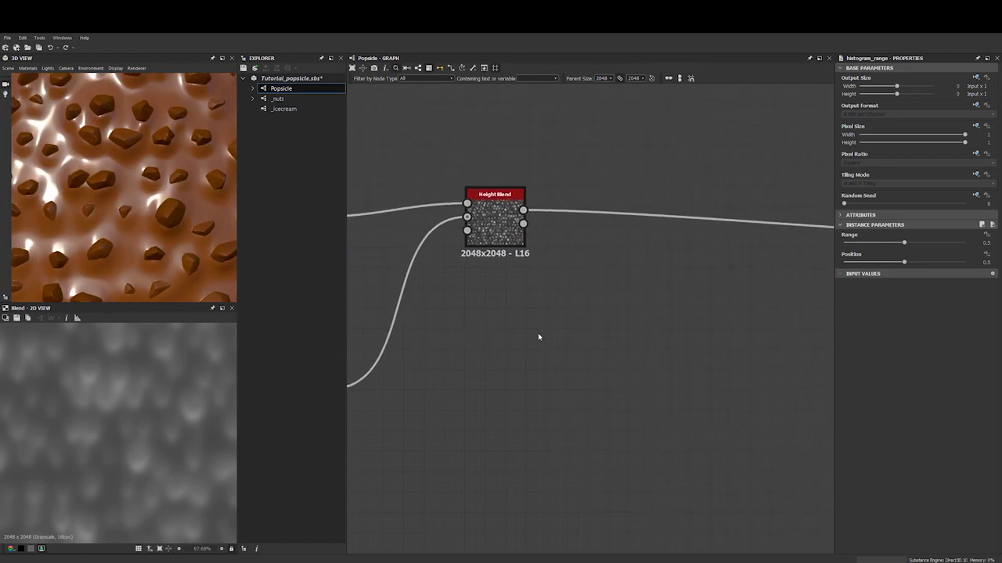
pyautogui.doubleClick(523, 226)
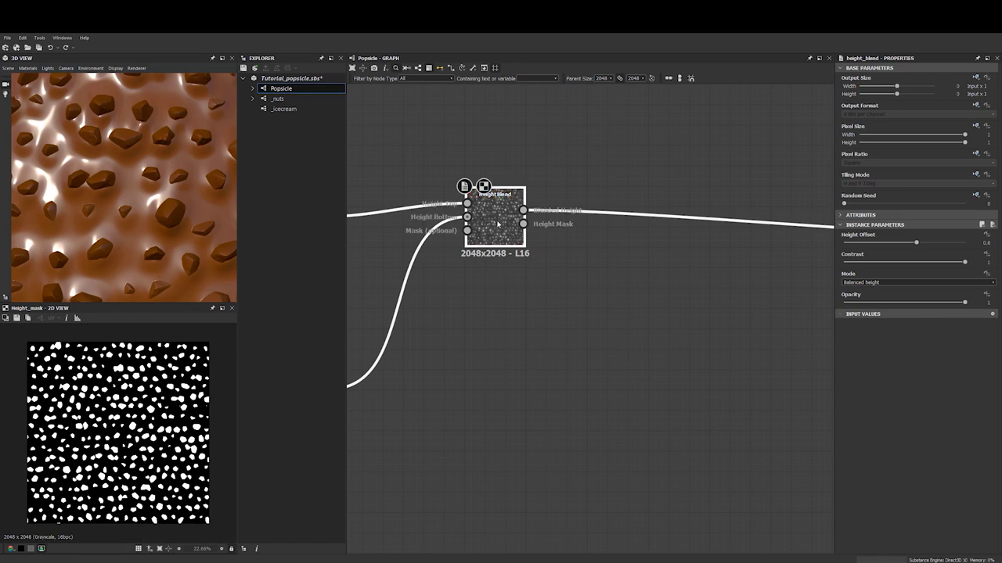
pyautogui.doubleClick(485, 210)
pyautogui.doubleClick(467, 203)
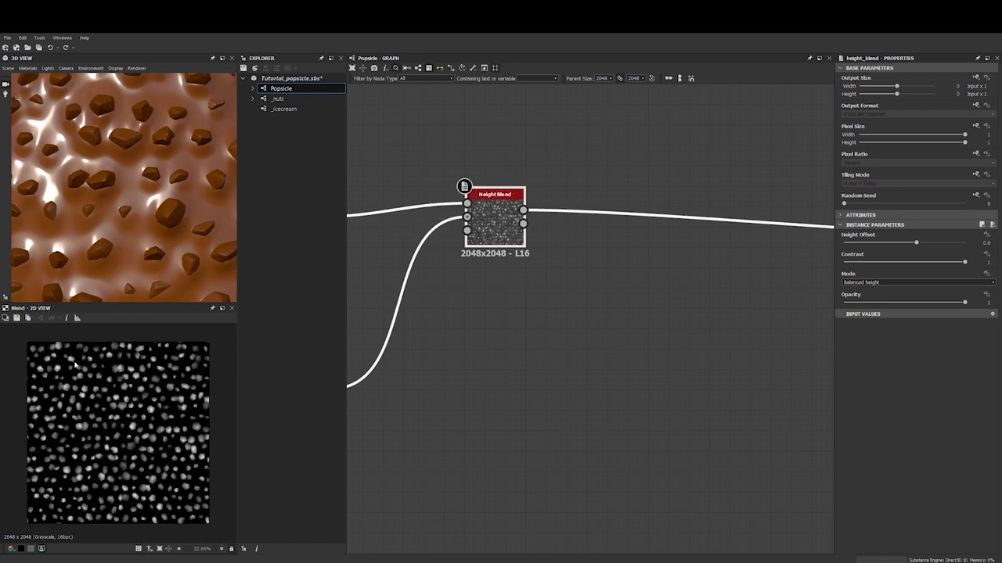
pyautogui.doubleClick(467, 216)
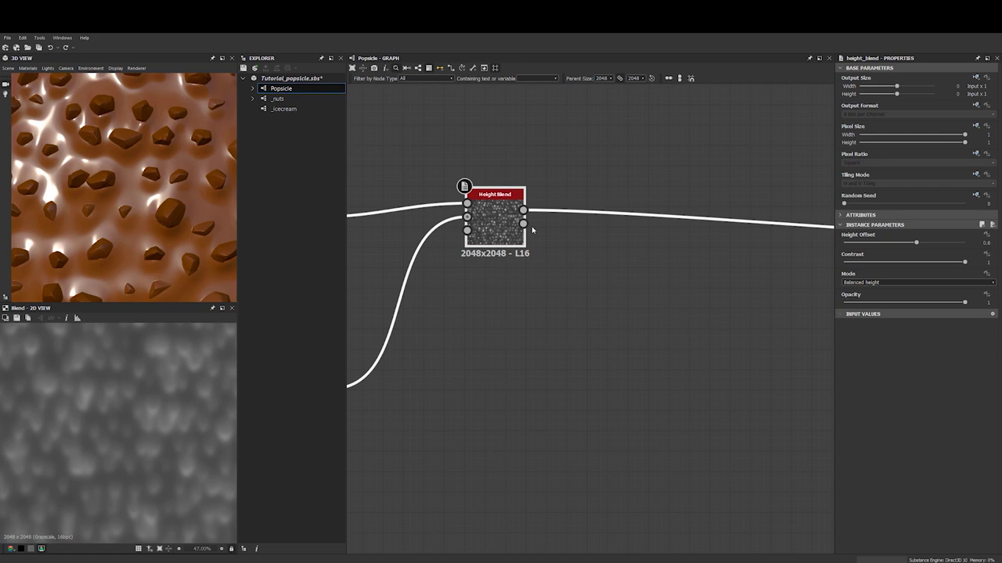
pyautogui.doubleClick(523, 225)
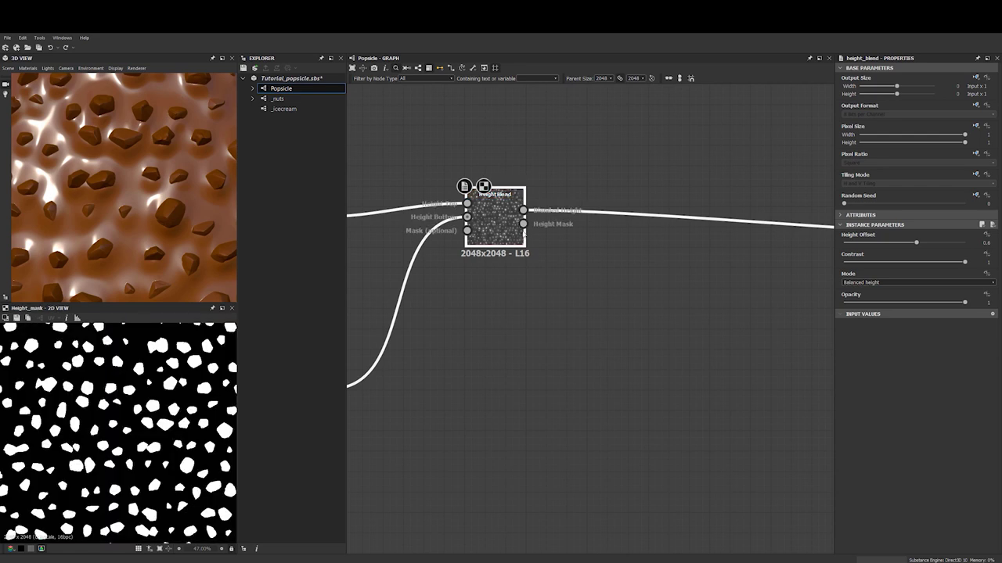
# Add an Edge Detect node and feed it from the Height Blend's Height Mask output
pyautogui.moveTo(522, 377); pyautogui.dragTo(505, 371, button='middle')
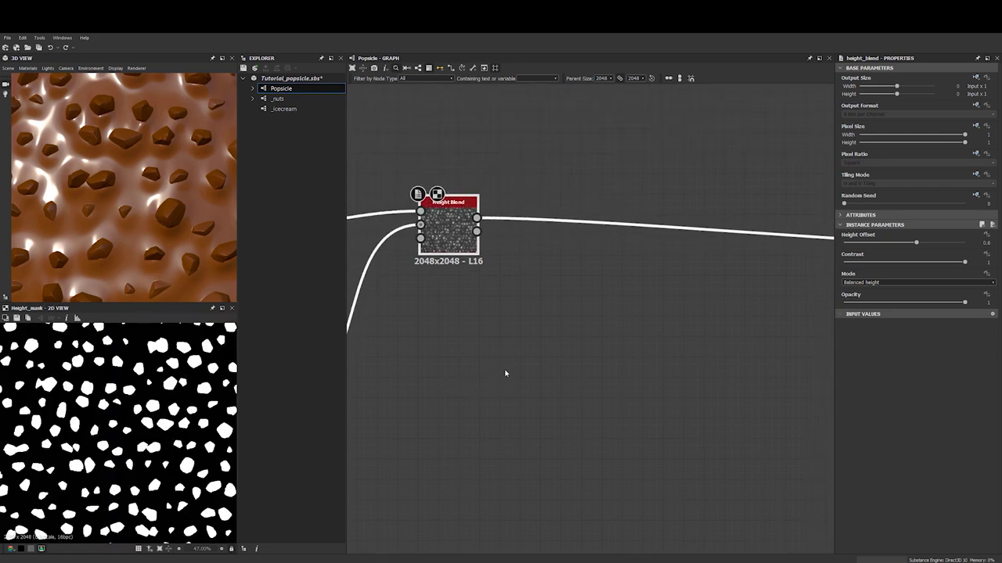
pyautogui.press('space')
pyautogui.write('edge')
pyautogui.click(524, 340)
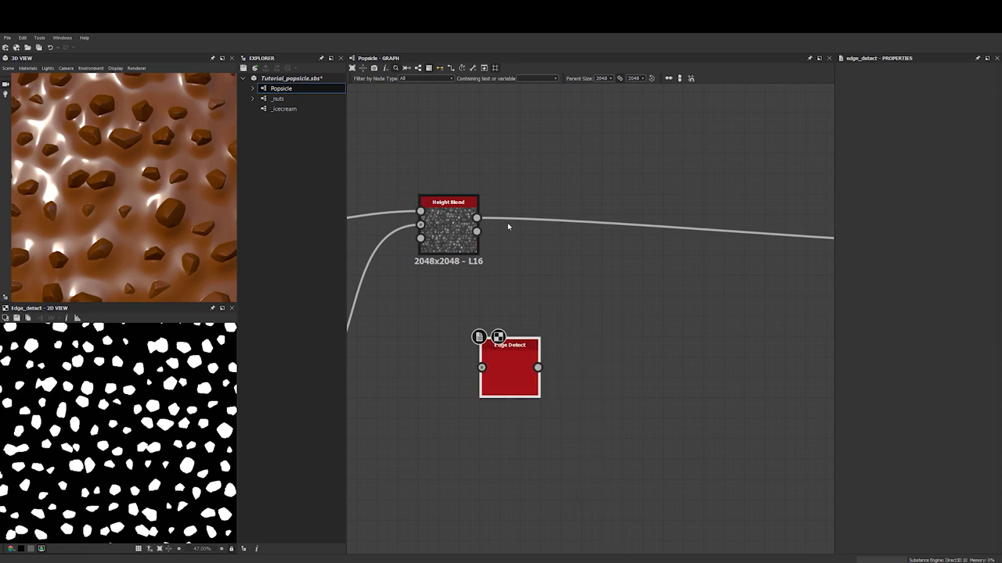
pyautogui.moveTo(477, 231); pyautogui.dragTo(522, 314)
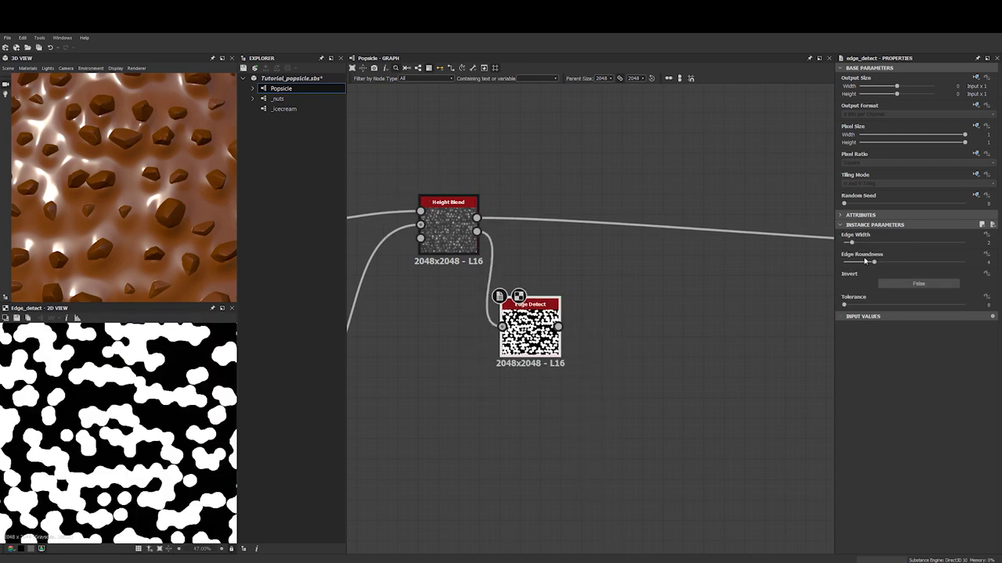
# Set the Edge Detect node's Edge Roundness to 0, lower its Edge Width to about 0.6, and enable Invert
pyautogui.moveTo(875, 263); pyautogui.dragTo(767, 267)
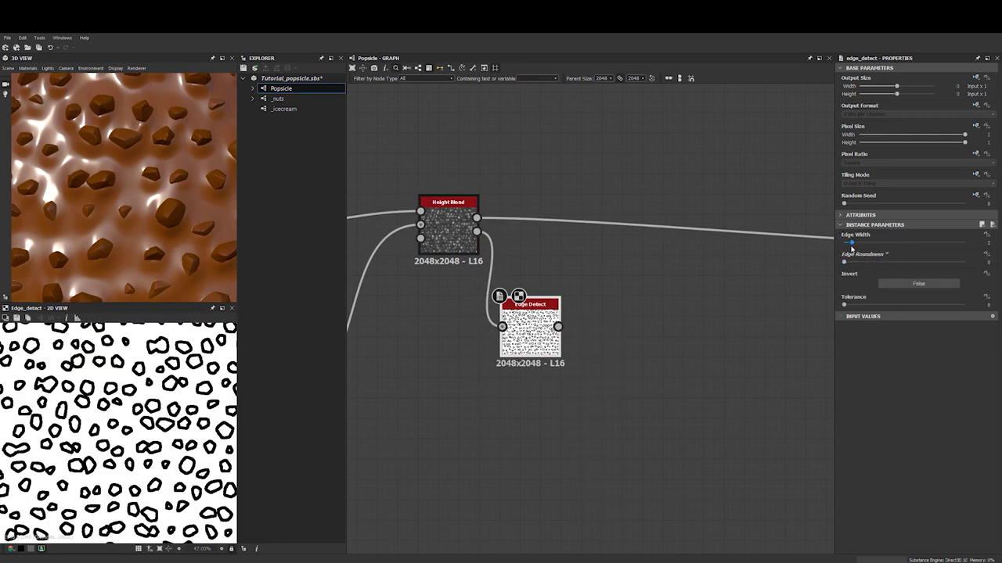
pyautogui.moveTo(851, 246); pyautogui.dragTo(845, 245)
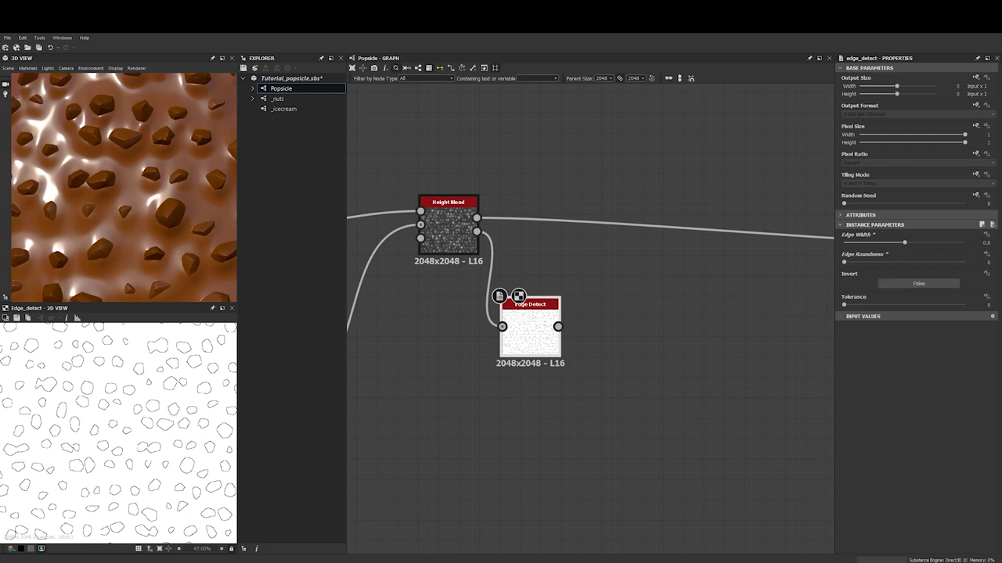
pyautogui.click(916, 284)
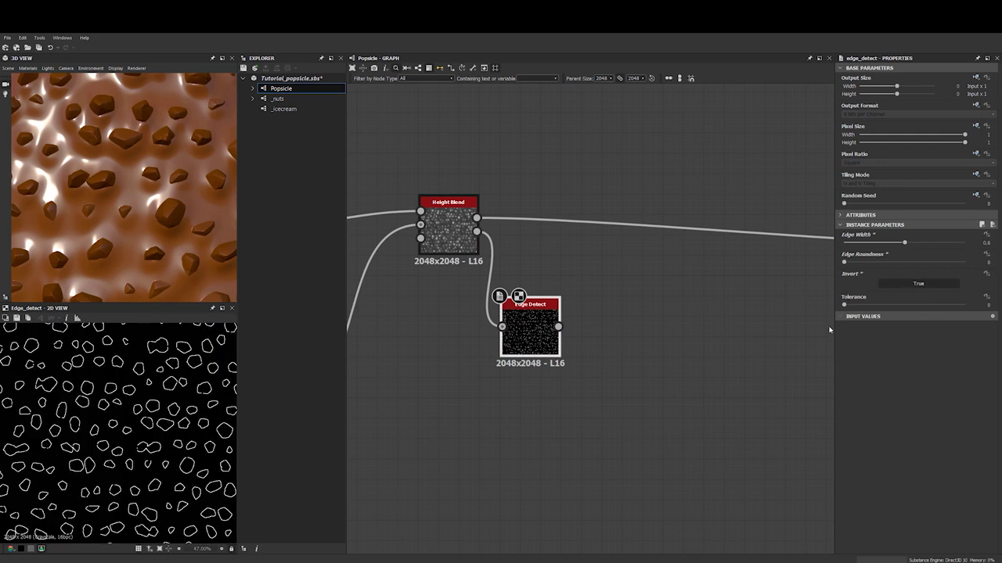
# Add a Blur HQ Grayscale node after Edge Detect and set its Intensity to about 1.45
pyautogui.scroll(3, 630, 329)
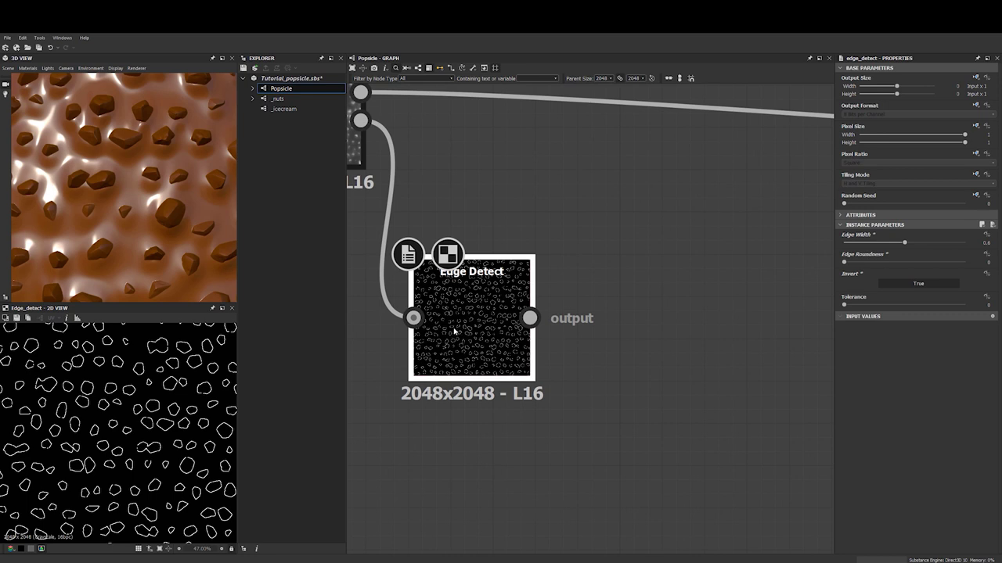
pyautogui.click(455, 333)
pyautogui.press('space')
pyautogui.write('blur')
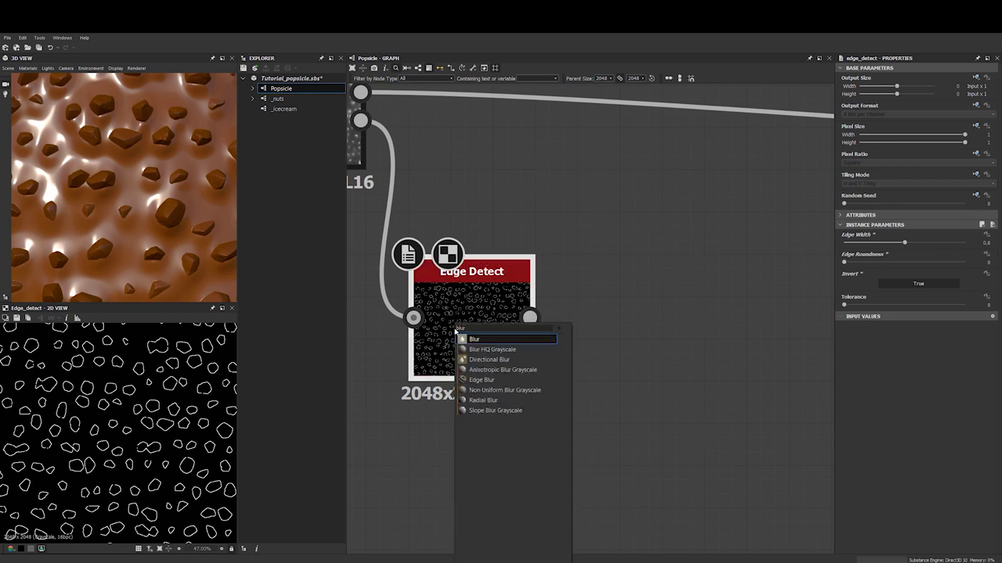
pyautogui.press('Return')
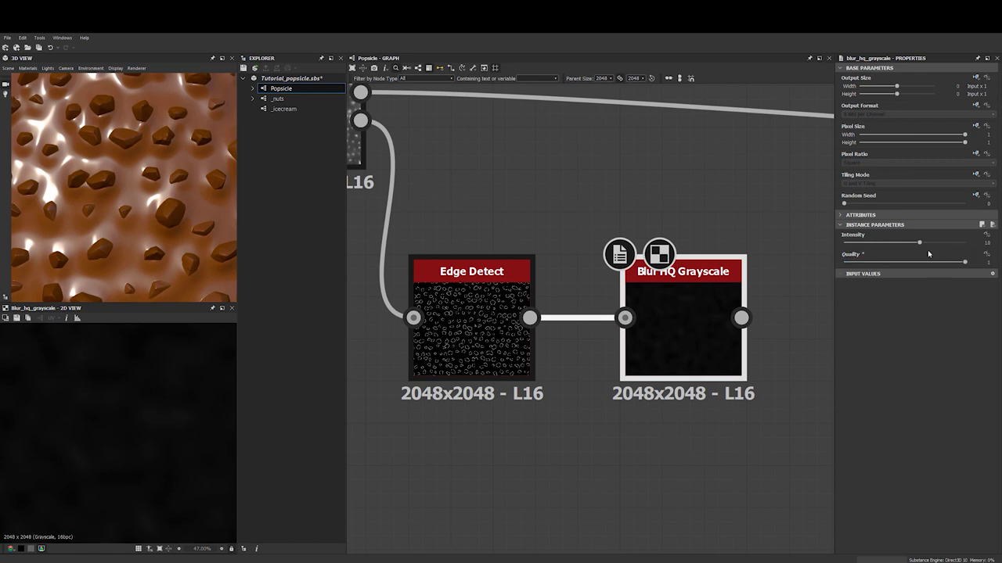
pyautogui.moveTo(849, 244); pyautogui.dragTo(853, 245)
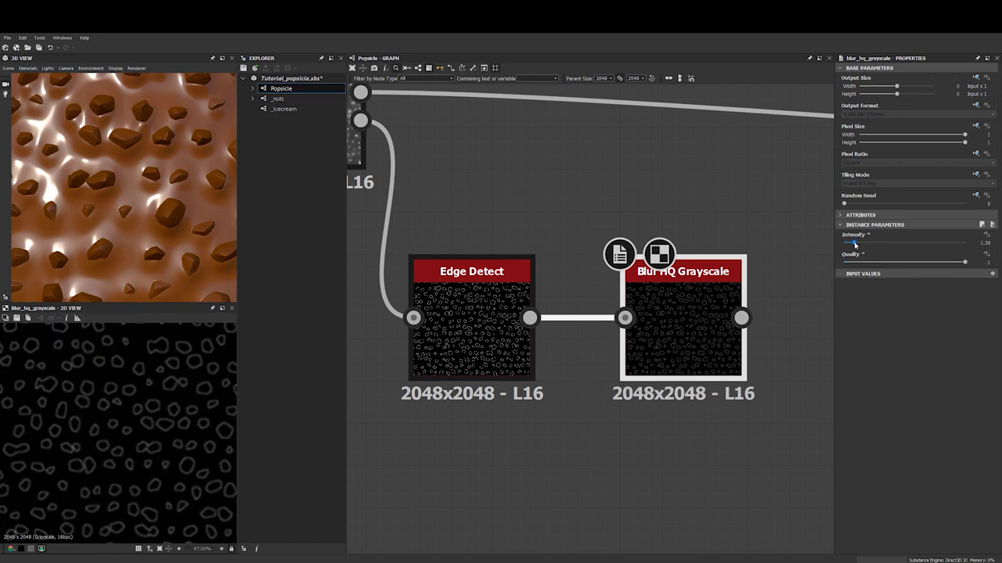
# Insert a Non Uniform Blur Grayscale node on the Height Blend's height output, feeding its Blur Map from Blur HQ Grayscale
pyautogui.scroll(-5, 595, 244)
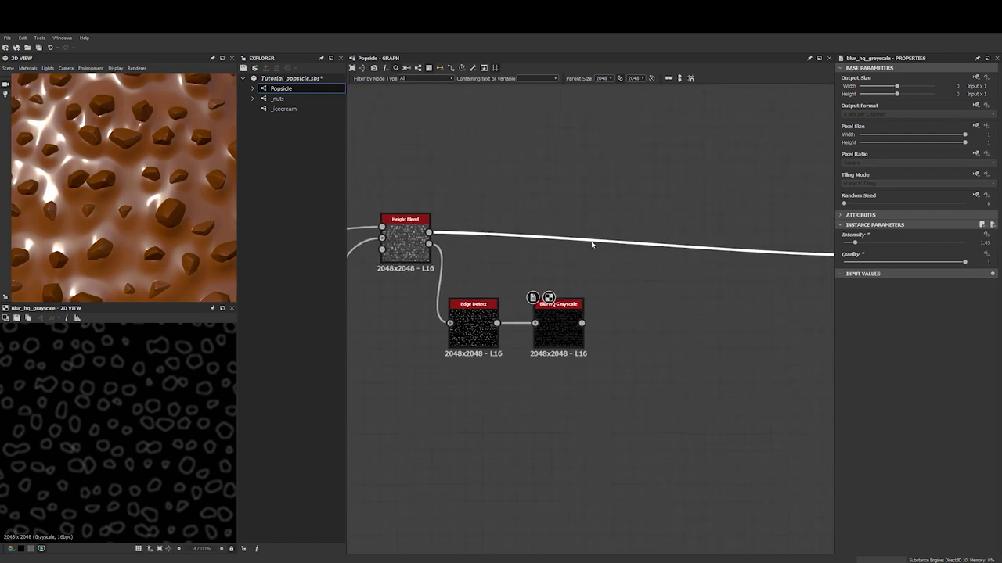
pyautogui.press('space')
pyautogui.write('non')
pyautogui.press('Down')
pyautogui.press('Return')
pyautogui.scroll(3, 587, 354)
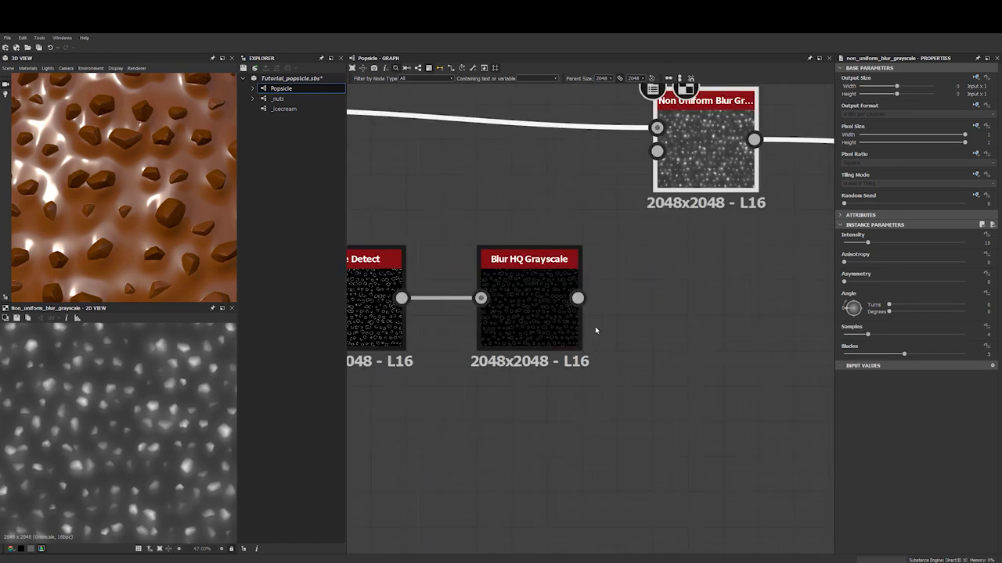
pyautogui.moveTo(578, 297); pyautogui.dragTo(657, 151)
# Set the Non Uniform Blur's Intensity to 1.5 and check the nut edges on the 3D popsicle
pyautogui.scroll(-5, 174, 205)
pyautogui.moveTo(118, 181); pyautogui.dragTo(128, 186)
pyautogui.scroll(8, 128, 186)
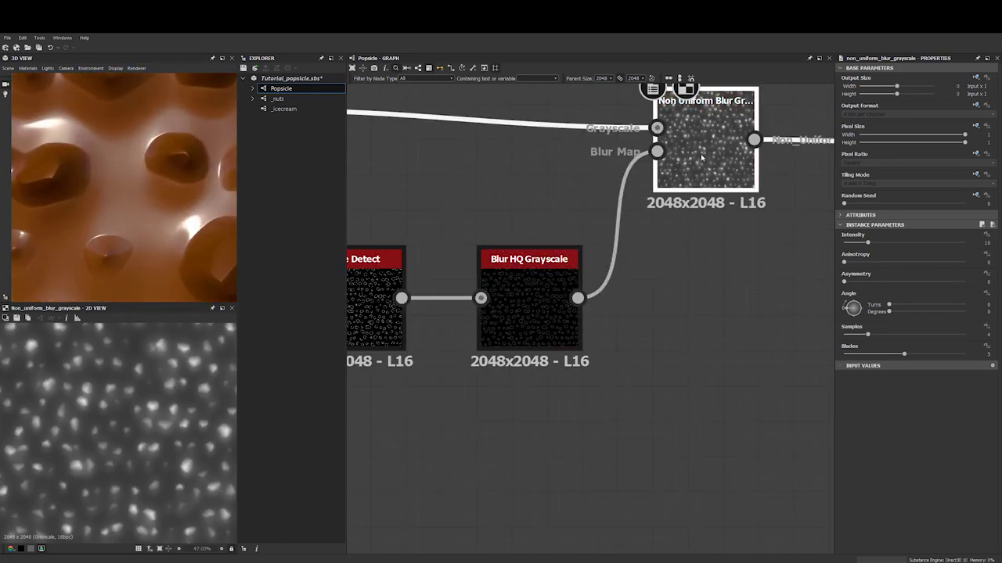
pyautogui.moveTo(715, 268); pyautogui.dragTo(688, 277, button='middle')
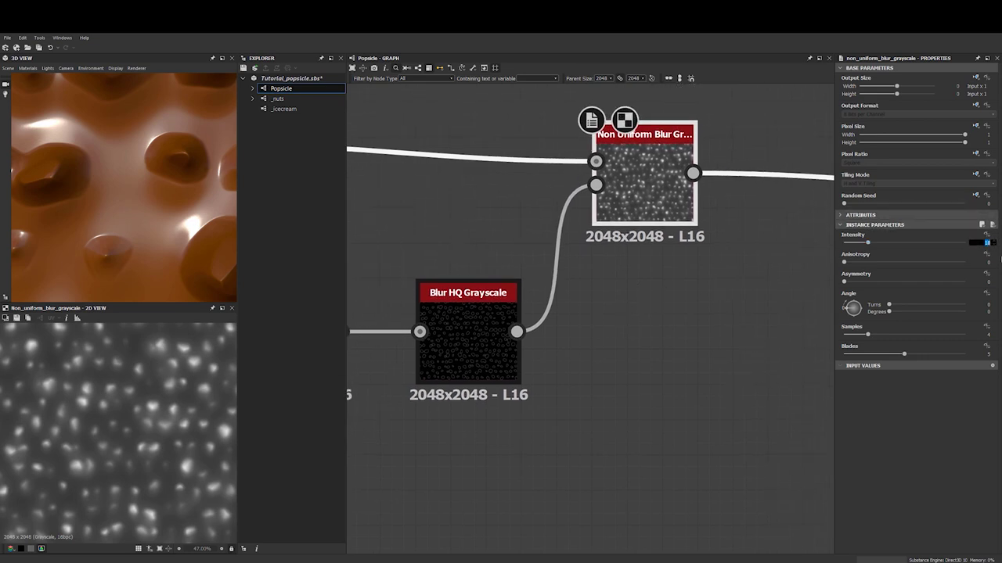
pyautogui.press('Return')
pyautogui.scroll(-4, 98, 199)
pyautogui.moveTo(98, 194)
pyautogui.mouseDown()
pyautogui.moveTo(108, 162)
pyautogui.moveTo(95, 195)
pyautogui.mouseUp()
pyautogui.scroll(-2, 108, 161)
pyautogui.scroll(3, 94, 190)
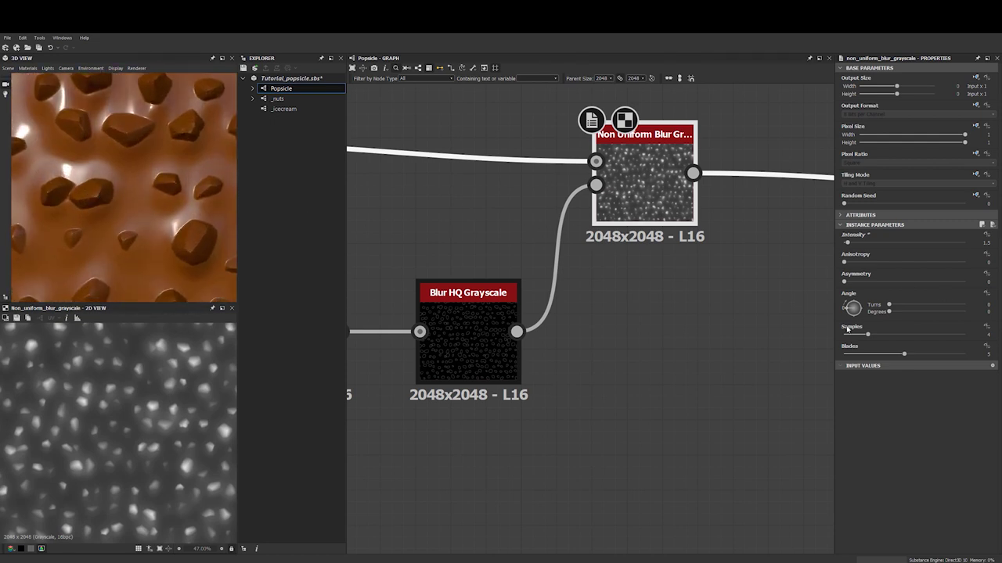
# Set the Non Uniform Blur's Anisotropy to 0.85, Asymmetry to 0.52, Angle to about 269 degrees and Intensity to 2.58
pyautogui.moveTo(857, 315); pyautogui.dragTo(856, 322)
pyautogui.moveTo(895, 263); pyautogui.dragTo(966, 267)
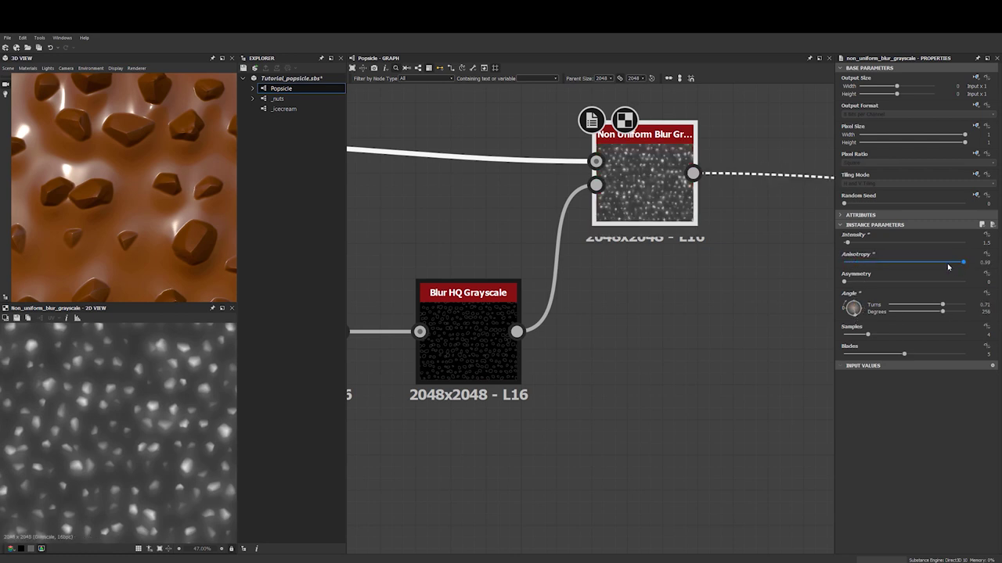
pyautogui.moveTo(942, 280); pyautogui.dragTo(880, 281)
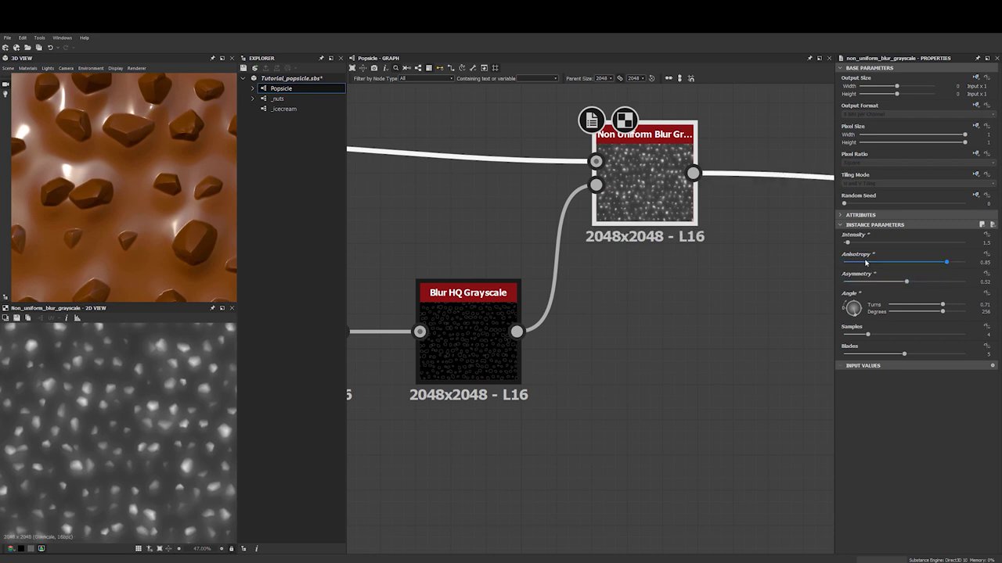
pyautogui.moveTo(857, 311); pyautogui.dragTo(855, 322)
pyautogui.moveTo(843, 243); pyautogui.dragTo(847, 245)
# Check the whole popsicle in 3D under different lighting and save the package
pyautogui.scroll(-8, 98, 194)
pyautogui.moveTo(99, 194); pyautogui.dragTo(115, 210)
pyautogui.keyDown('ctrl'); pyautogui.keyDown('shift'); pyautogui.moveTo(115, 211); pyautogui.dragTo(319, 228, button='right'); pyautogui.keyUp('shift'); pyautogui.keyUp('ctrl')
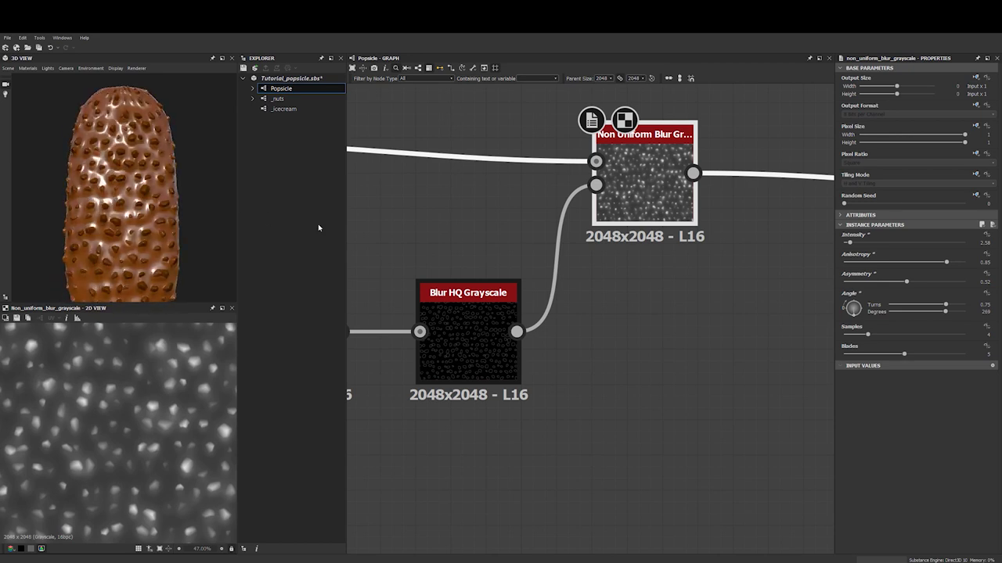
pyautogui.scroll(-3, 84, 223)
pyautogui.click(471, 219)
pyautogui.hotkey('ctrl', 's')
# Set the Tile Sampler's X Amount to 18 and Y Amount to 16
pyautogui.scroll(-4, 457, 219)
pyautogui.moveTo(526, 214); pyautogui.dragTo(686, 209, button='middle')
pyautogui.moveTo(428, 233)
pyautogui.mouseDown(button='middle')
pyautogui.moveTo(619, 244)
pyautogui.moveTo(612, 253)
pyautogui.moveTo(658, 262)
pyautogui.mouseUp(button='middle')
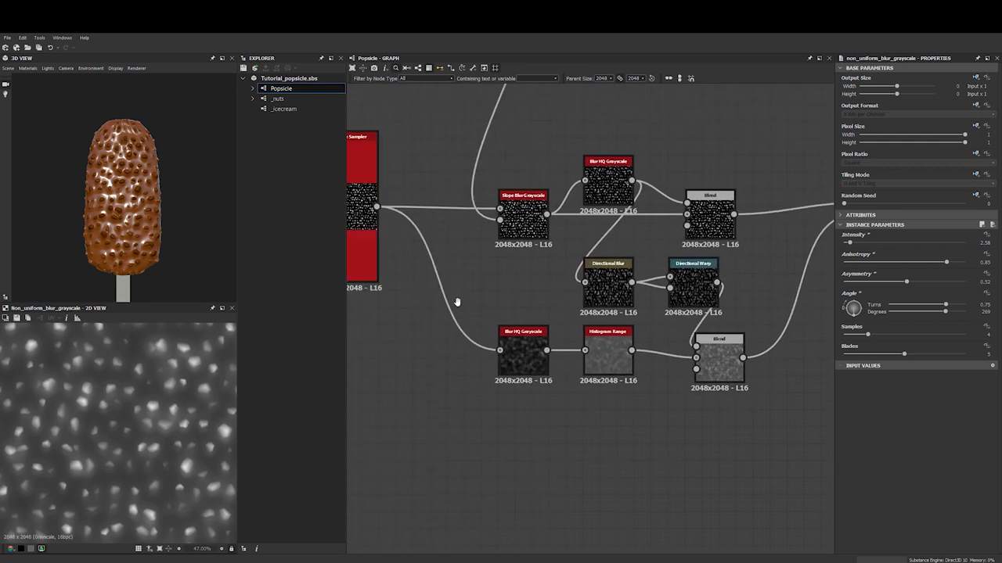
pyautogui.moveTo(457, 302); pyautogui.dragTo(498, 327, button='middle')
pyautogui.click(407, 243)
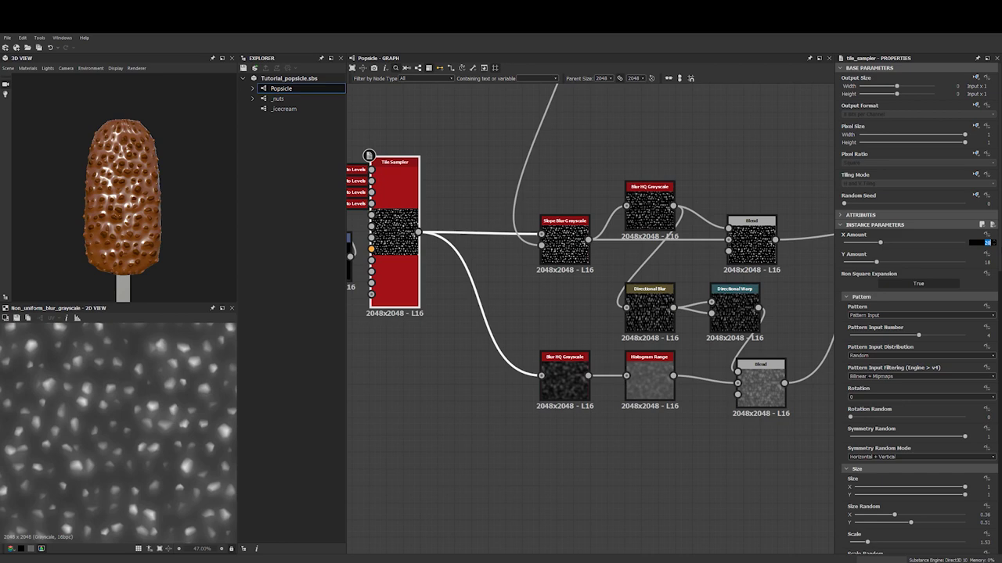
pyautogui.press('Tab')
pyautogui.write('16')
pyautogui.press('Return')
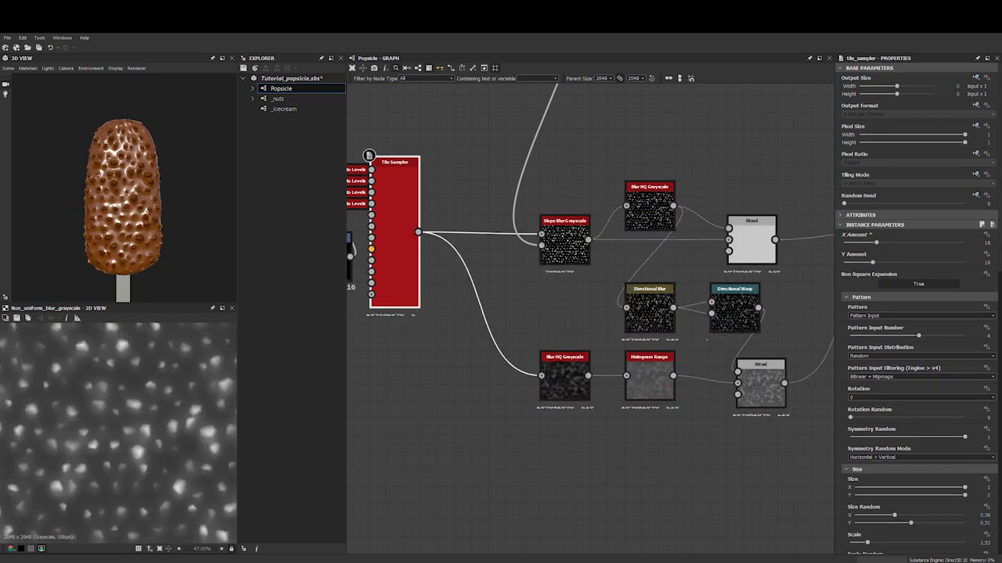
# Inspect the nuts up close and set the upper Blend's Opacity to 0.39
pyautogui.scroll(4, 91, 222)
pyautogui.moveTo(138, 201)
pyautogui.mouseDown()
pyautogui.moveTo(91, 222)
pyautogui.moveTo(94, 208)
pyautogui.moveTo(74, 203)
pyautogui.moveTo(124, 206)
pyautogui.mouseUp()
pyautogui.keyDown('ctrl'); pyautogui.keyDown('shift'); pyautogui.moveTo(123, 206); pyautogui.dragTo(109, 195, button='right'); pyautogui.keyUp('shift'); pyautogui.keyUp('ctrl')
pyautogui.scroll(5, 109, 196)
pyautogui.moveTo(109, 196)
pyautogui.mouseDown()
pyautogui.moveTo(103, 182)
pyautogui.moveTo(95, 197)
pyautogui.mouseUp()
pyautogui.moveTo(694, 276); pyautogui.dragTo(608, 276, button='middle')
pyautogui.click(665, 239)
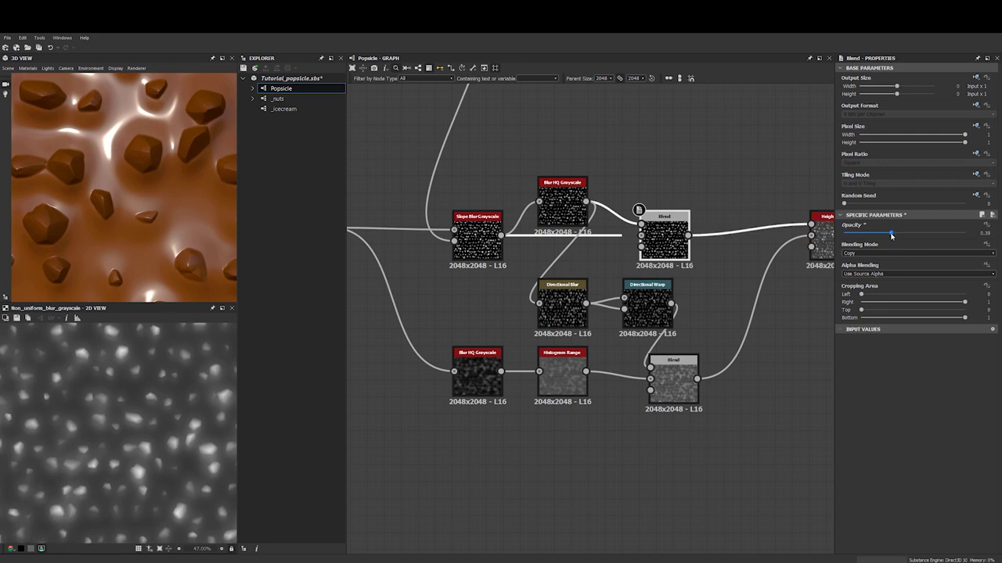
pyautogui.scroll(-5, 160, 163)
pyautogui.moveTo(160, 162); pyautogui.dragTo(115, 206)
pyautogui.scroll(-2, 174, 176)
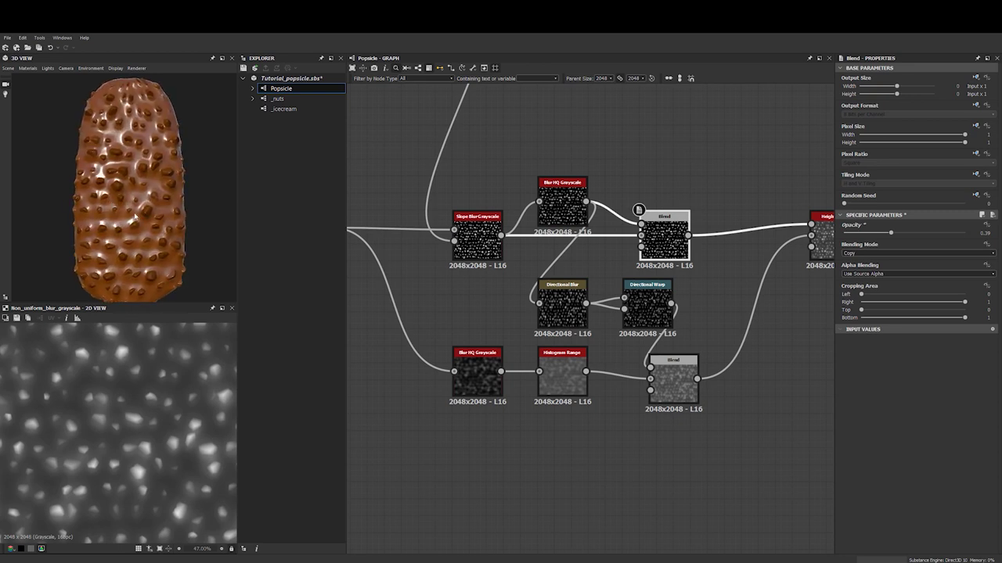
# Move the final Blend and output nodes farther from the Non Uniform Blur node to make room between them
pyautogui.scroll(-3, 706, 289)
pyautogui.moveTo(827, 303); pyautogui.dragTo(560, 270, button='middle')
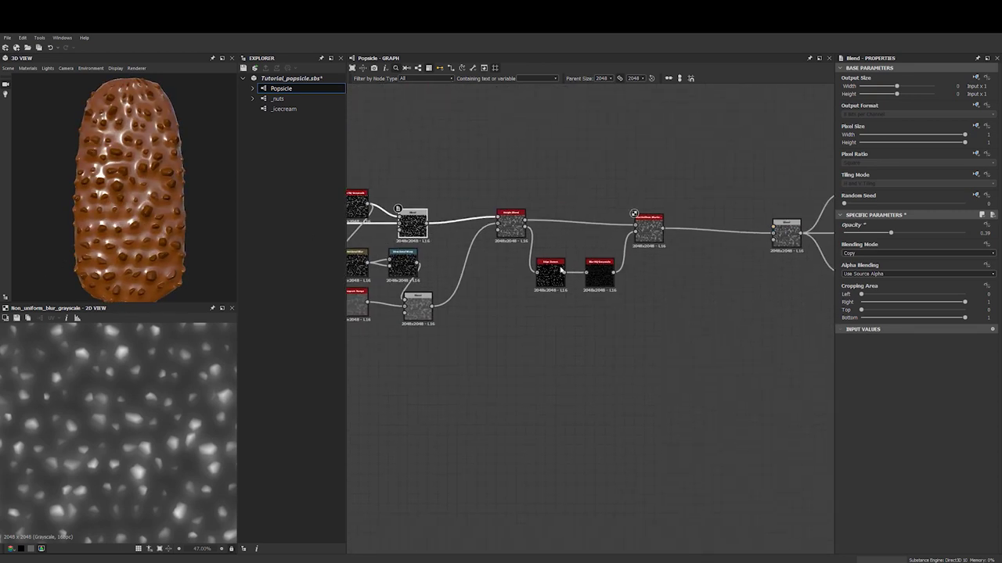
pyautogui.moveTo(160, 182); pyautogui.dragTo(121, 212)
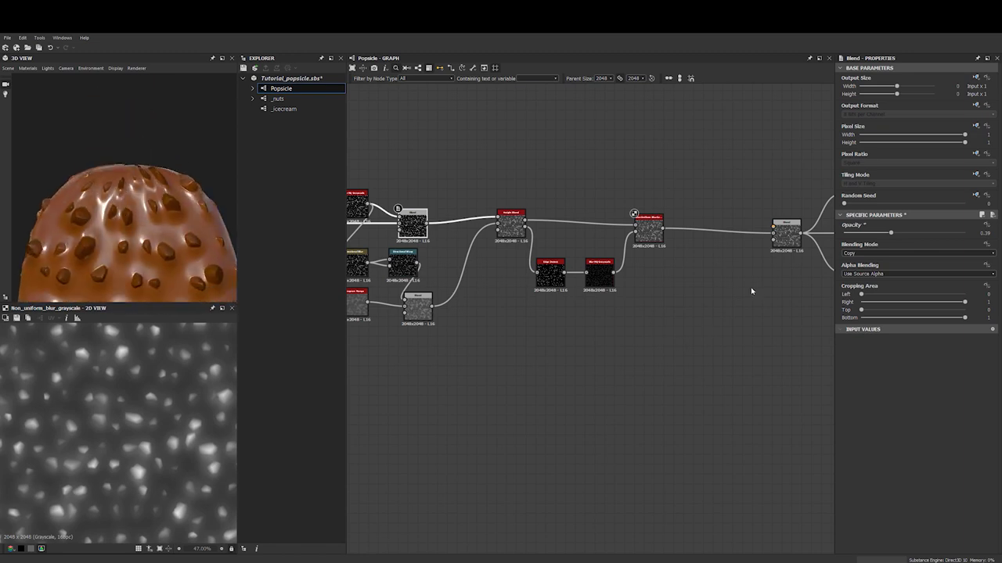
pyautogui.scroll(-5, 752, 291)
pyautogui.scroll(4, 651, 277)
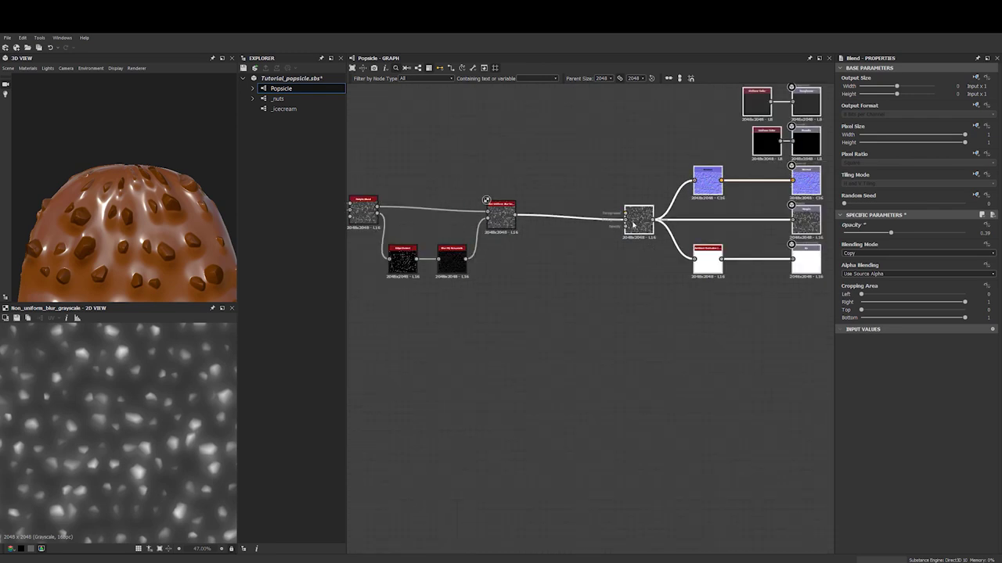
pyautogui.moveTo(634, 224); pyautogui.dragTo(711, 220)
pyautogui.moveTo(494, 212); pyautogui.dragTo(495, 210)
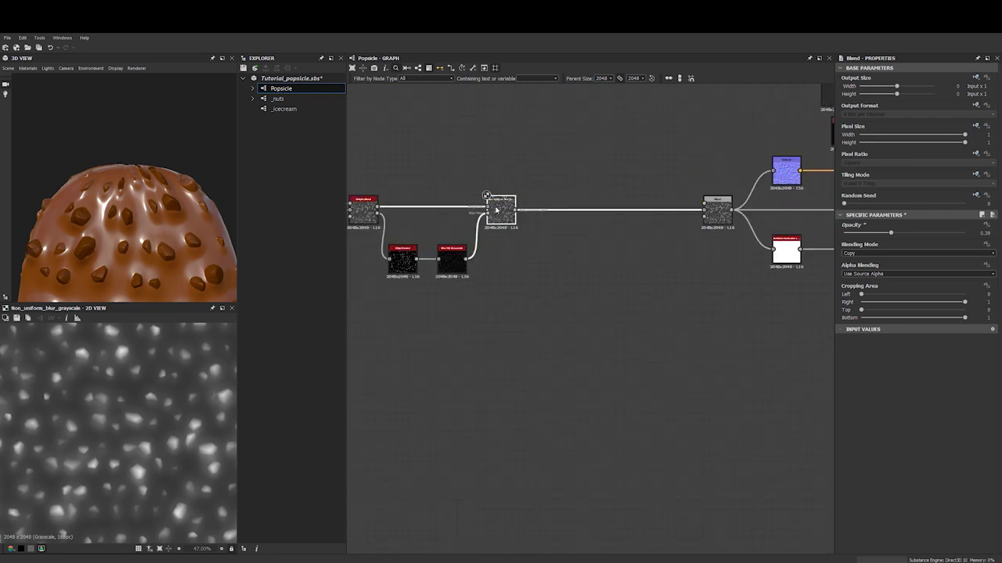
# Insert a second Non Uniform Blur Grayscale node between the first one and the final Blend
pyautogui.scroll(2, 572, 223)
pyautogui.press('space')
pyautogui.write('non')
pyautogui.press('Down')
pyautogui.press('Return')
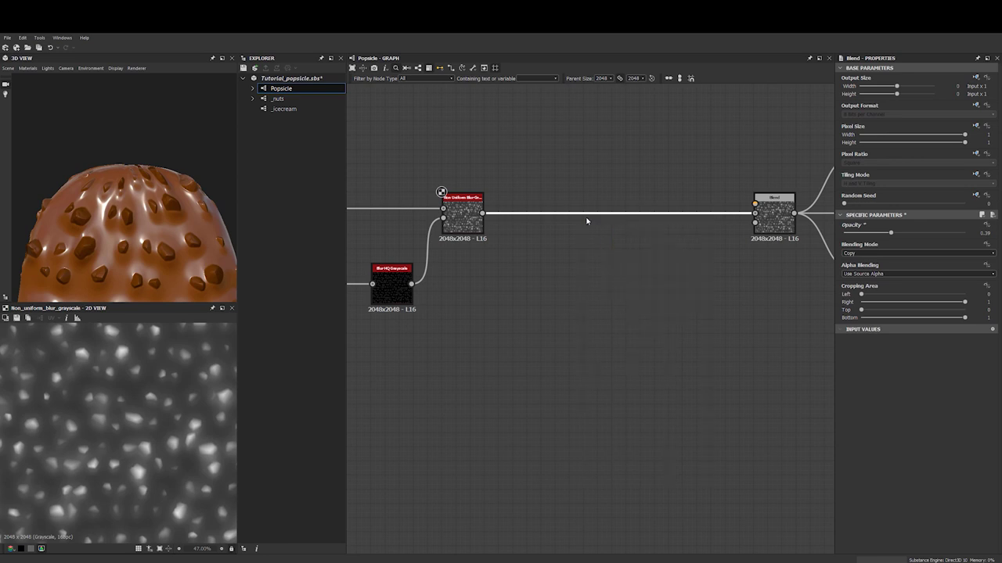
pyautogui.moveTo(623, 218); pyautogui.dragTo(656, 220)
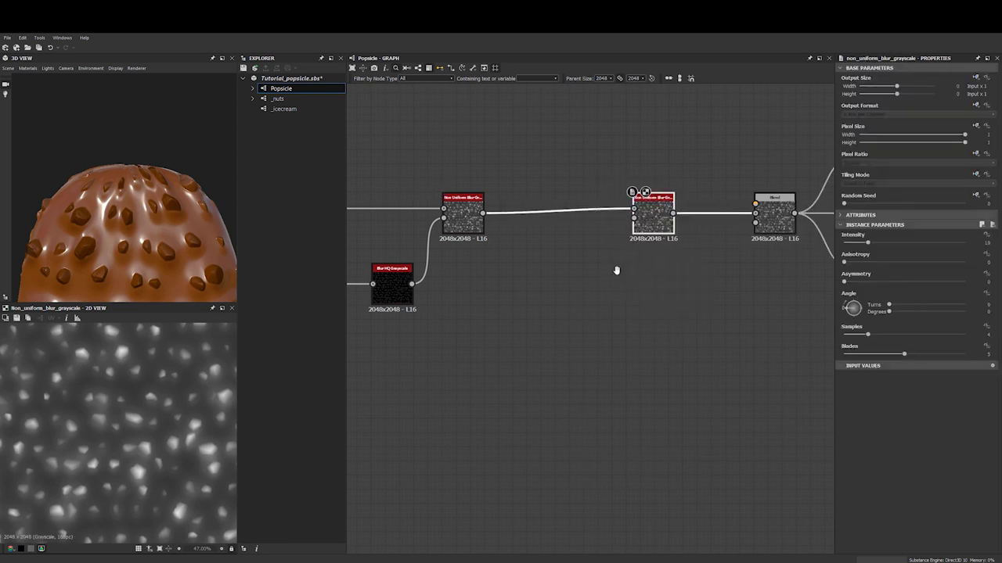
# Add a Gradient Linear 2 node and place it below the two Non Uniform Blur nodes
pyautogui.click(618, 276)
pyautogui.moveTo(617, 272); pyautogui.dragTo(562, 275, button='middle')
pyautogui.press('space')
pyautogui.write('gr')
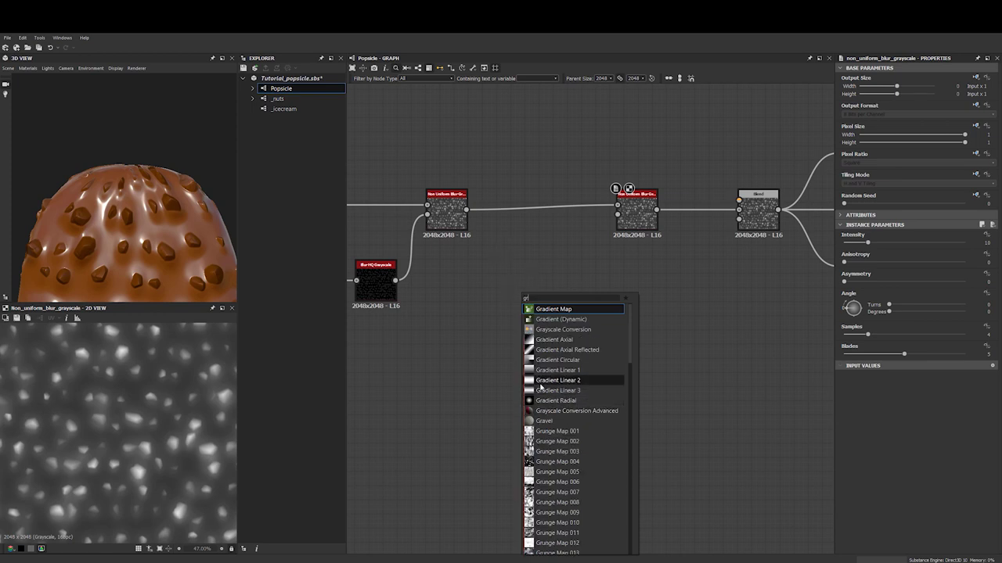
pyautogui.click(540, 387)
pyautogui.moveTo(525, 305); pyautogui.dragTo(482, 363)
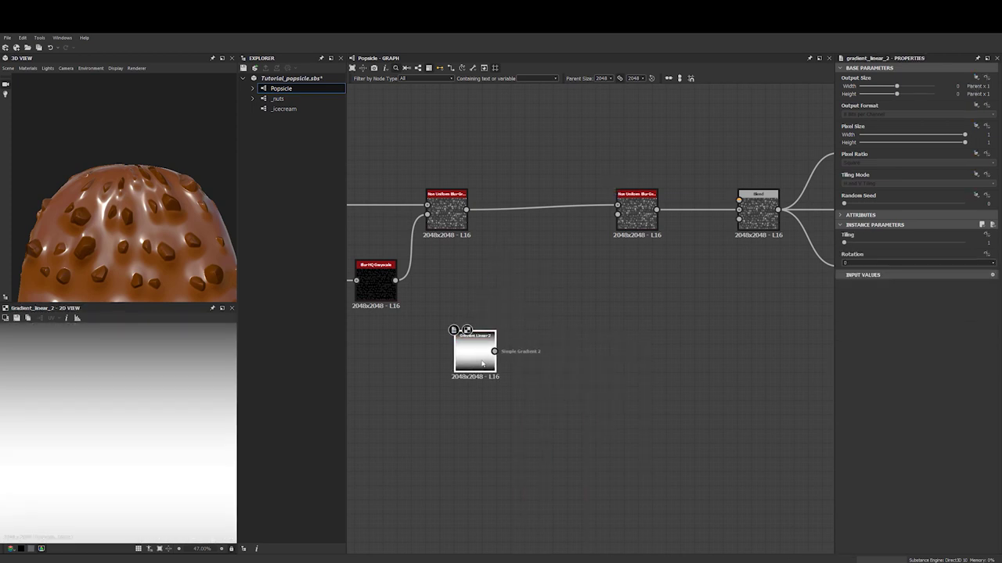
pyautogui.moveTo(507, 357); pyautogui.dragTo(482, 373, button='middle')
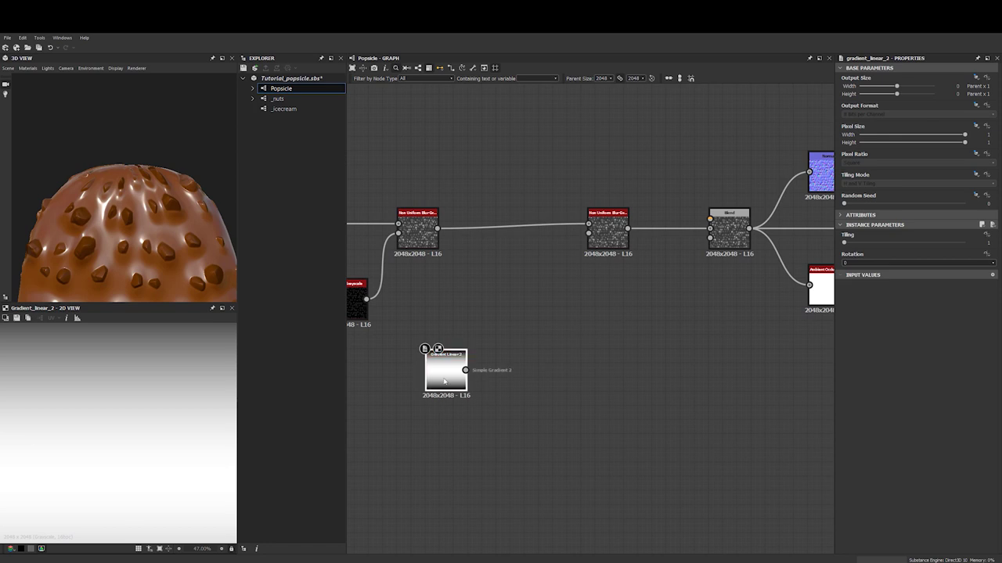
# Add an Invert Grayscale node after the gradient and feed it into the second Non Uniform Blur's Blur Map
pyautogui.press('space')
pyautogui.write('inv')
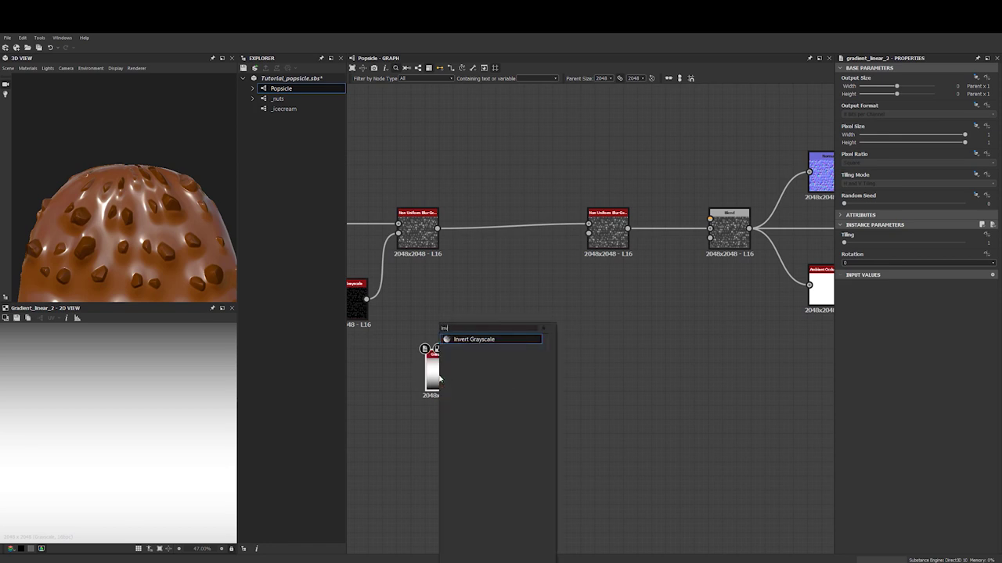
pyautogui.press('Return')
pyautogui.moveTo(586, 247); pyautogui.dragTo(602, 229)
# Set the second Non Uniform Blur's Samples to 16 and Blades to 9, checking the popsicle's ends in 3D
pyautogui.scroll(-3, 119, 213)
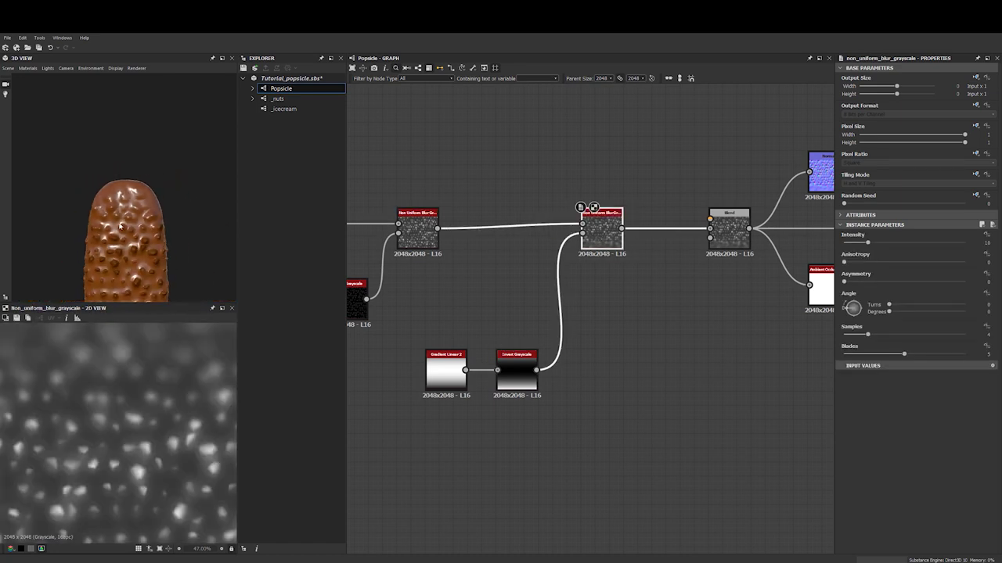
pyautogui.scroll(5, 133, 217)
pyautogui.moveTo(138, 218); pyautogui.dragTo(135, 212)
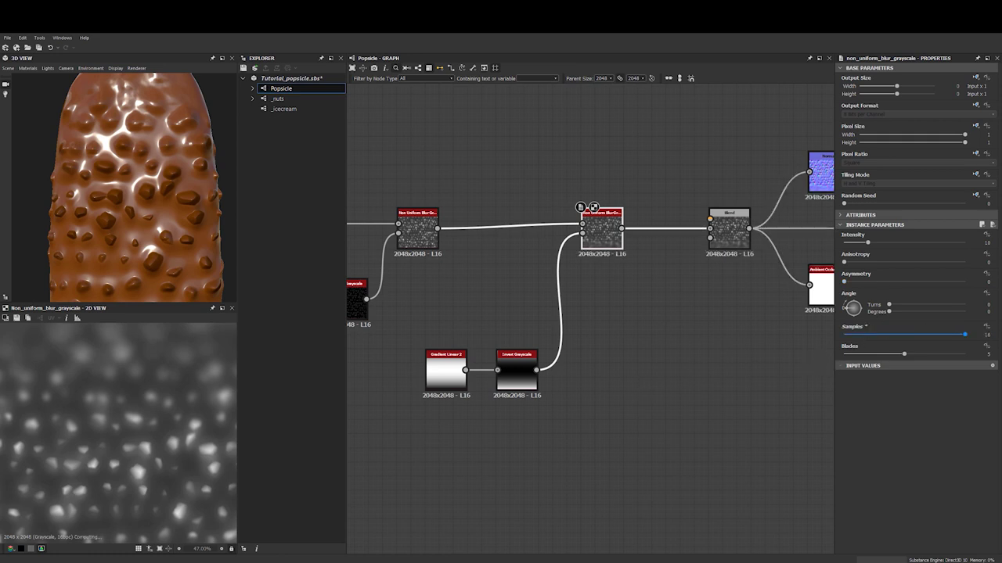
pyautogui.moveTo(904, 356); pyautogui.dragTo(965, 354)
pyautogui.scroll(-5, 146, 158)
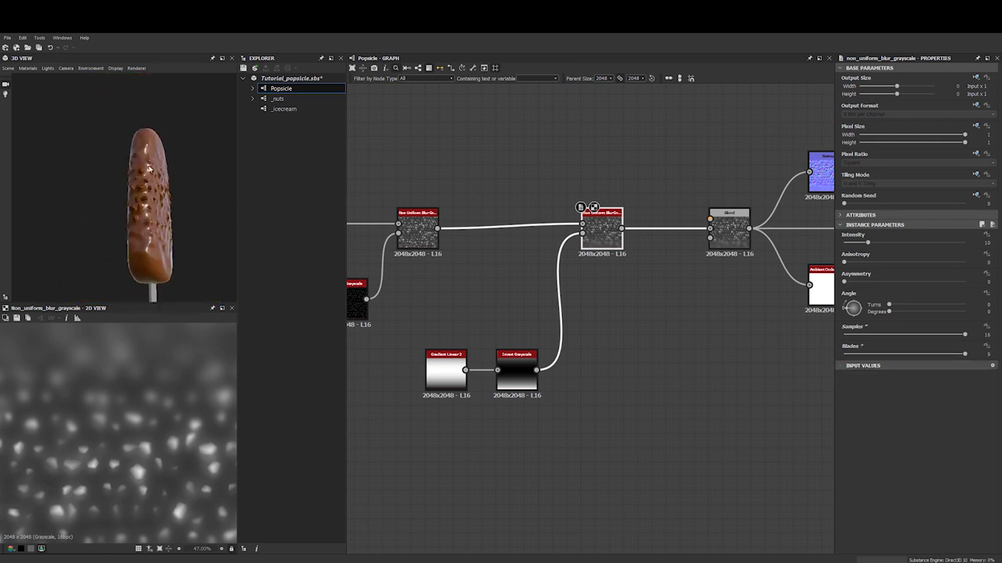
# Insert a Levels node between Invert Grayscale and the second Non Uniform Blur's Blur Map
pyautogui.scroll(2, 520, 354)
pyautogui.click(526, 375)
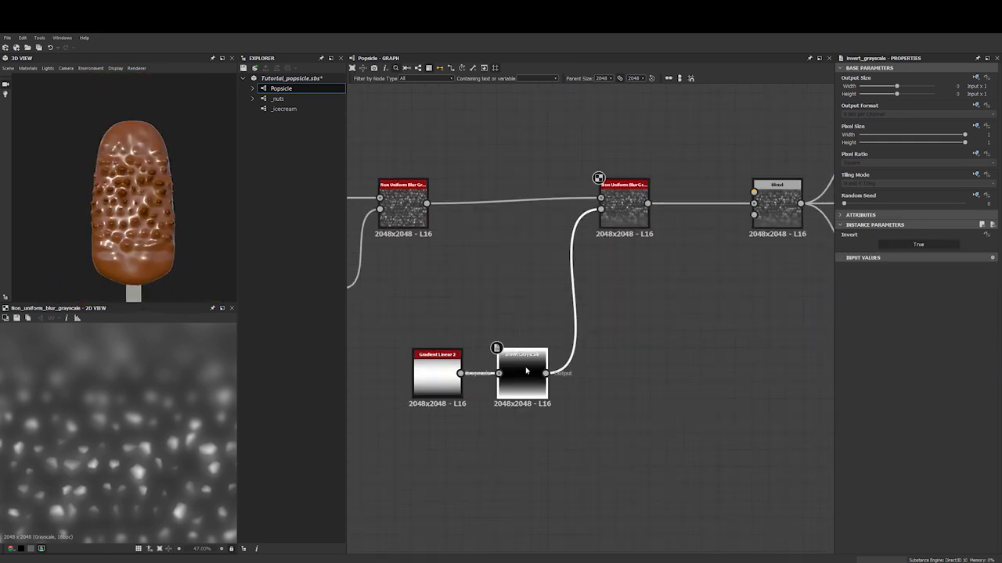
pyautogui.press('space')
pyautogui.write('le')
pyautogui.press('Return')
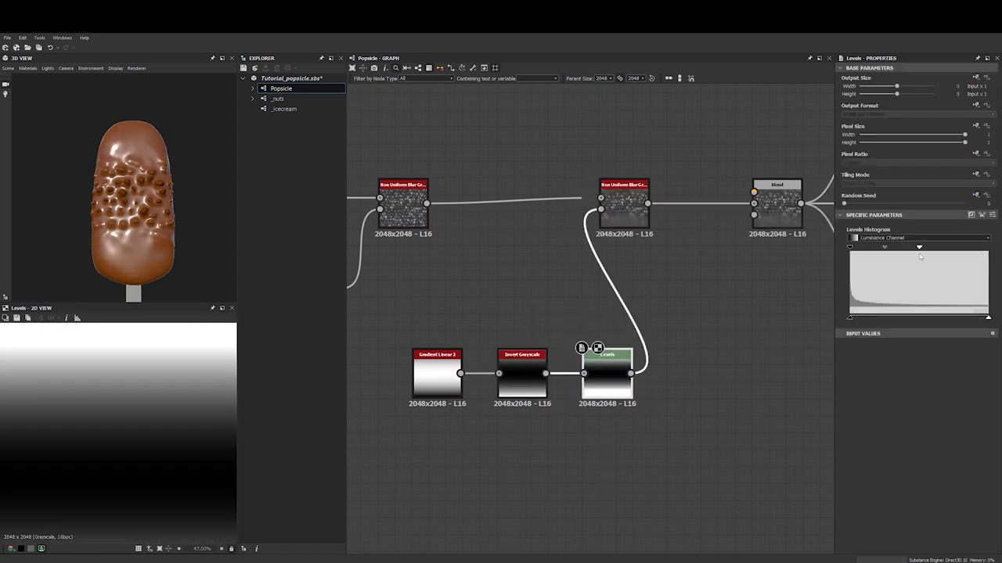
# Raise the Levels node's black input point to about two-thirds of the histogram, confining the gradient mask to the popsicle's ends
pyautogui.moveTo(849, 248); pyautogui.dragTo(948, 252)
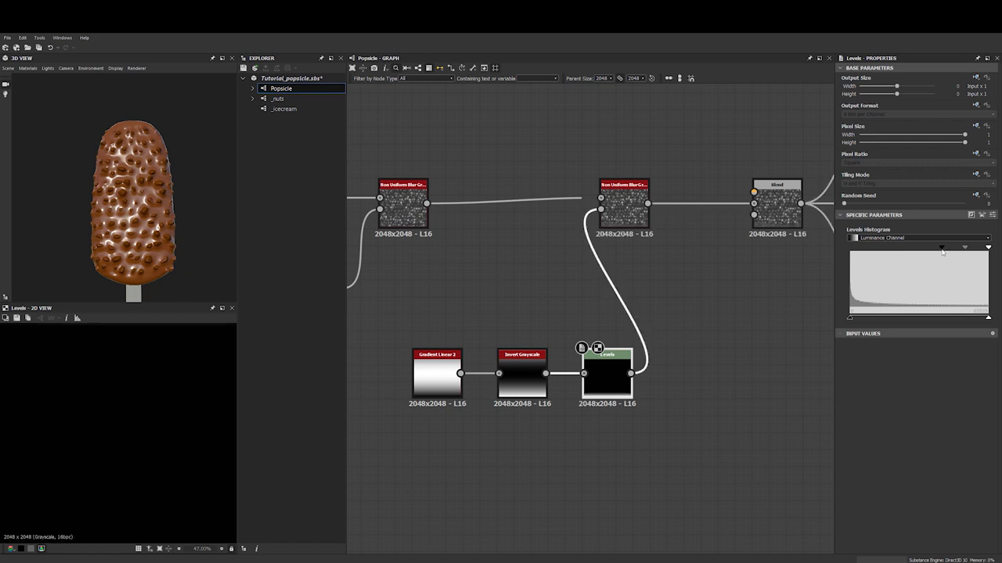
pyautogui.scroll(10, 216, 147)
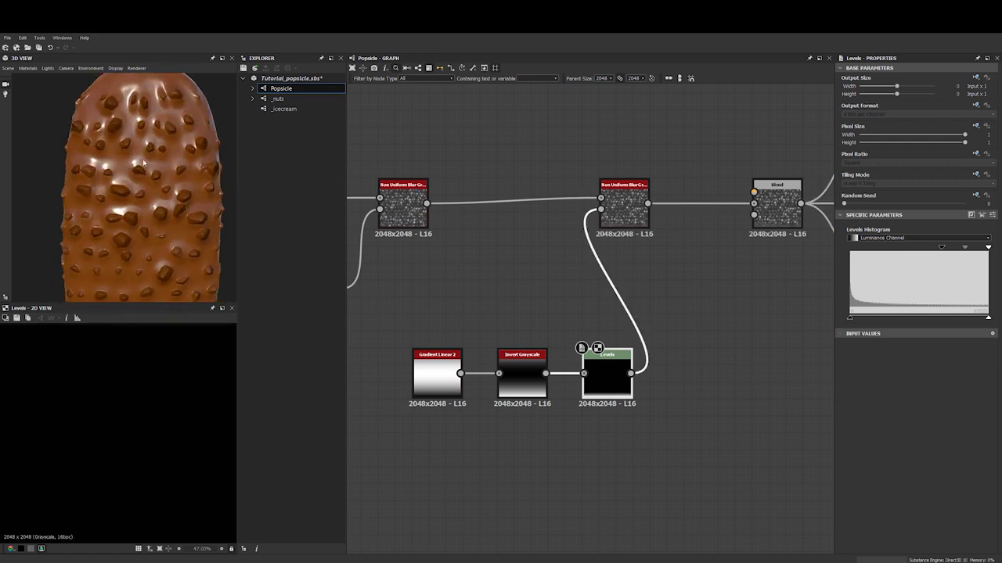
pyautogui.moveTo(173, 171); pyautogui.dragTo(113, 206)
pyautogui.scroll(3, 583, 361)
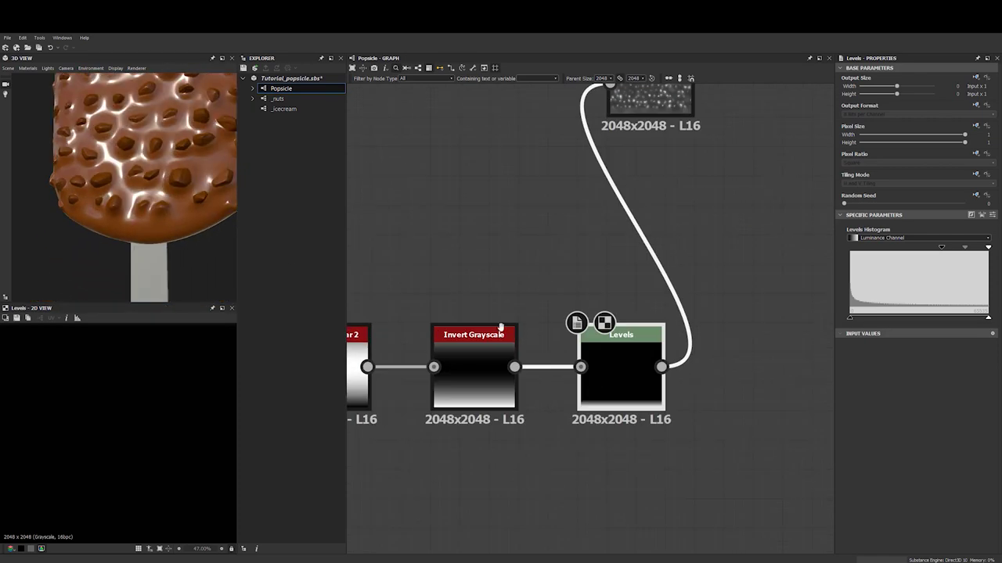
# Insert a Blur HQ Grayscale node between Levels and the second Non Uniform Blur's Blur Map
pyautogui.scroll(-5, 583, 361)
pyautogui.moveTo(493, 293); pyautogui.dragTo(528, 368)
pyautogui.scroll(-3, 153, 393)
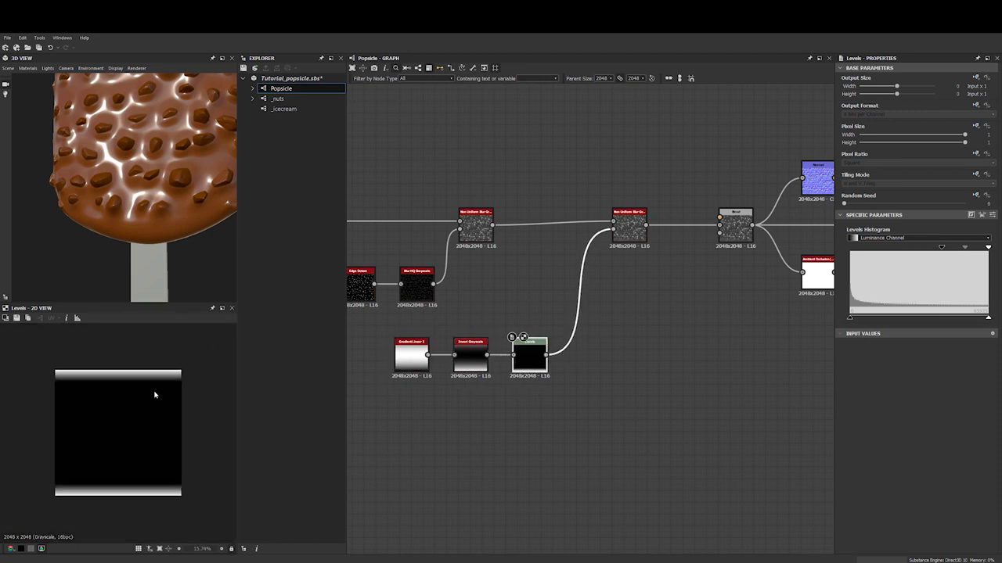
pyautogui.press('space')
pyautogui.write('blur')
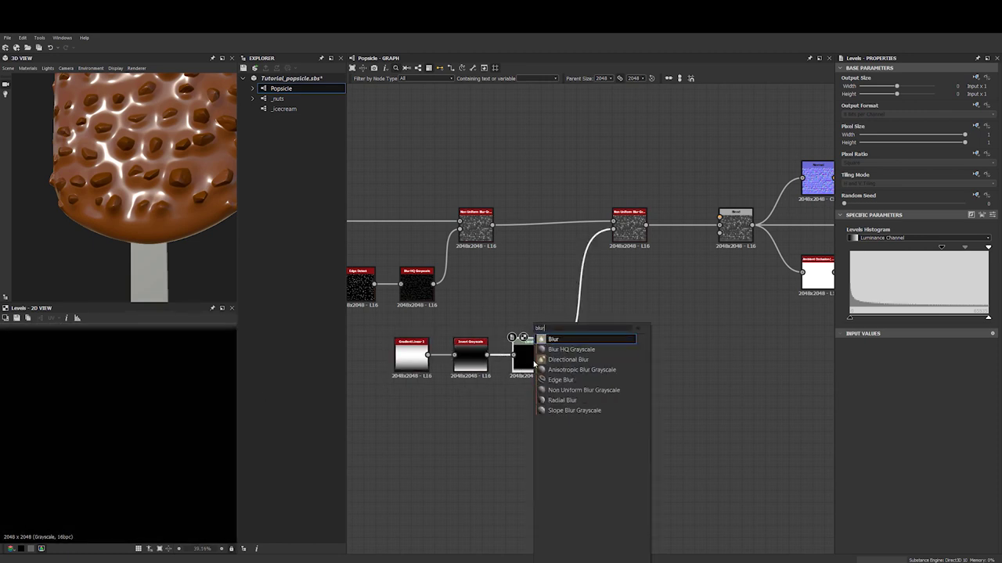
pyautogui.press('Down')
pyautogui.press('Return')
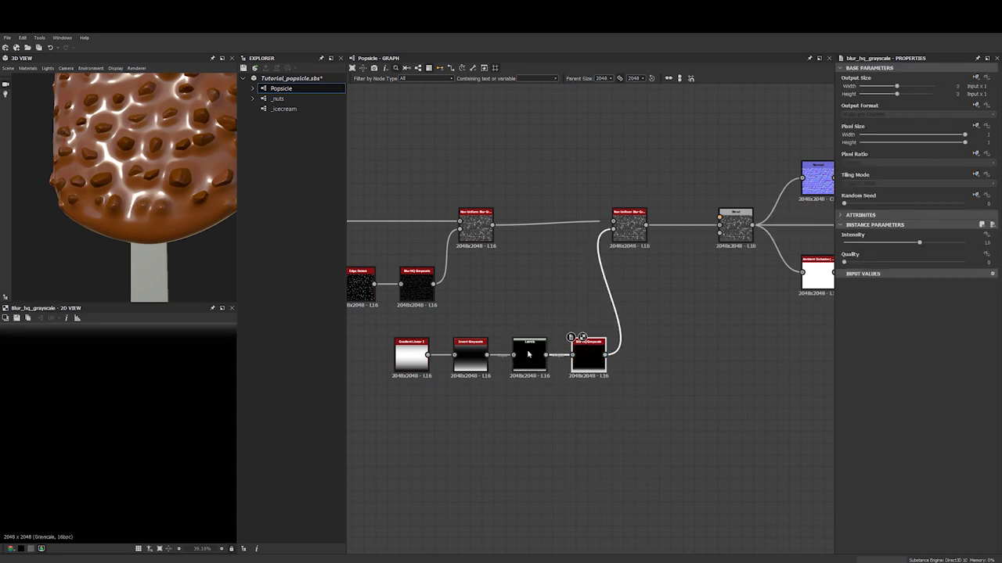
# Set the new Blur HQ Grayscale node's Intensity to 2.08 and Quality to 1, spacing it slightly away from Levels
pyautogui.scroll(5, 155, 166)
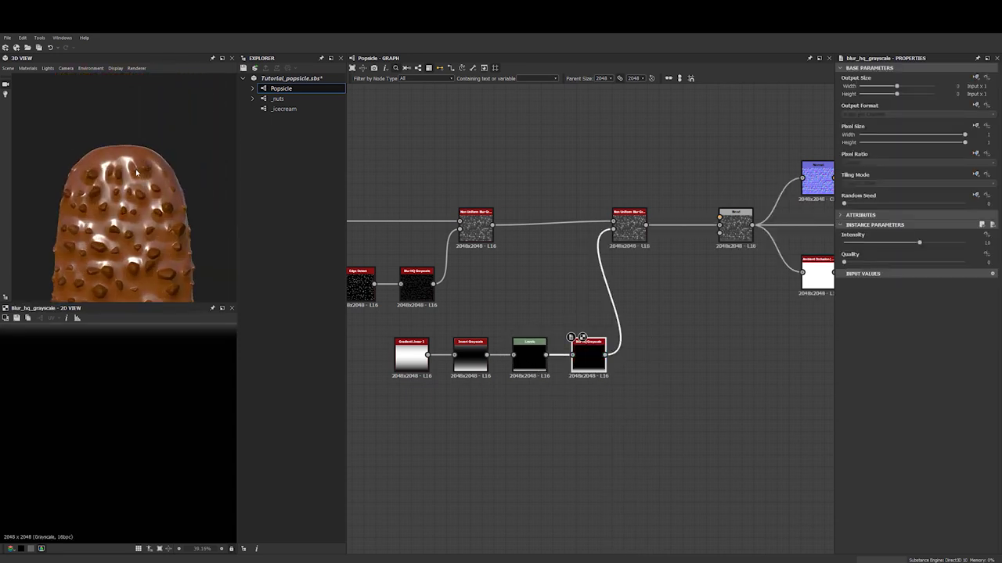
pyautogui.moveTo(569, 365); pyautogui.dragTo(574, 365)
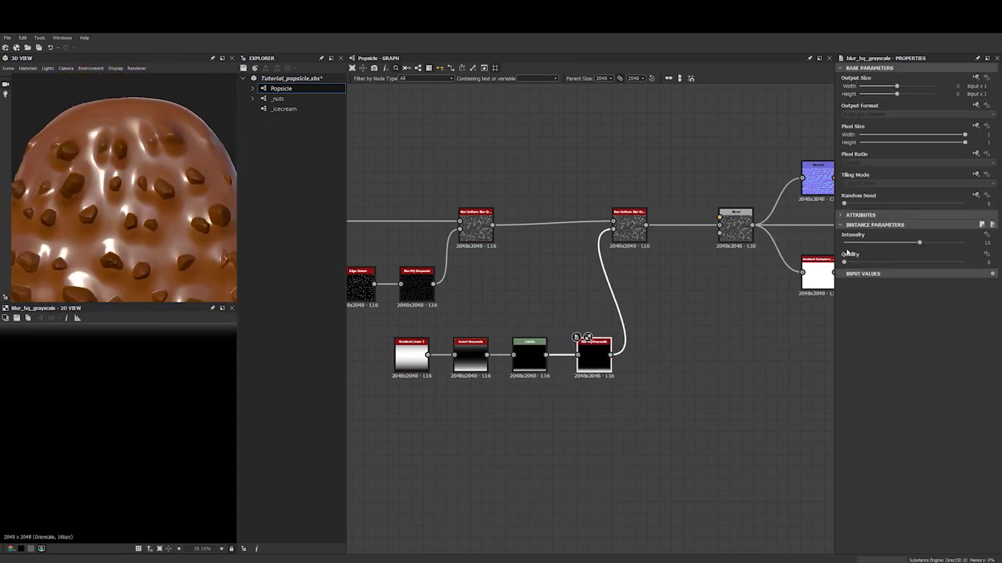
pyautogui.click(865, 243)
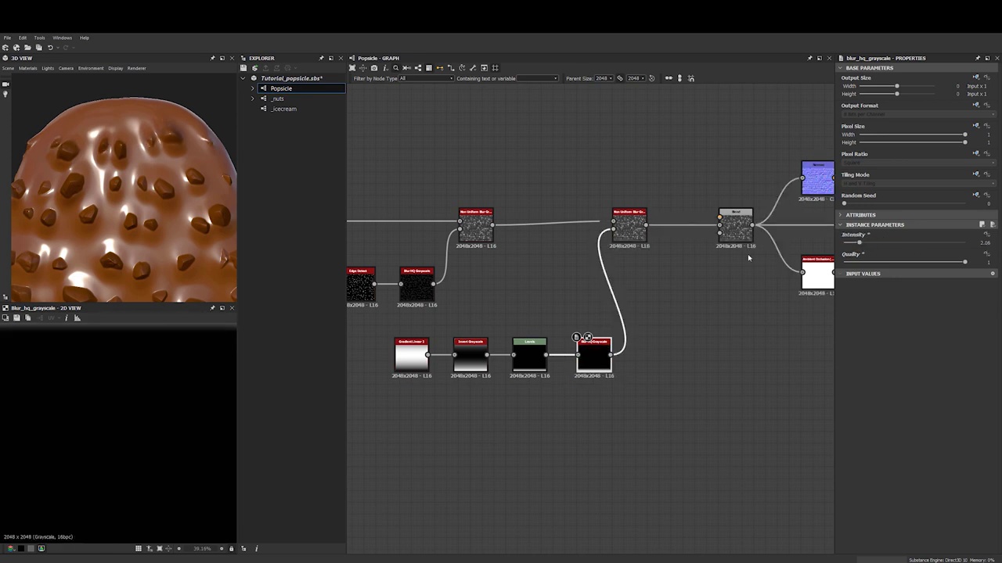
# Examine the popsicle's ends in 3D from several angles and distances to judge how the nut detail fades
pyautogui.scroll(-5, 194, 180)
pyautogui.moveTo(194, 180)
pyautogui.mouseDown()
pyautogui.moveTo(155, 179)
pyautogui.moveTo(76, 222)
pyautogui.moveTo(91, 197)
pyautogui.moveTo(88, 242)
pyautogui.moveTo(100, 244)
pyautogui.moveTo(94, 230)
pyautogui.moveTo(90, 241)
pyautogui.moveTo(142, 162)
pyautogui.moveTo(223, 163)
pyautogui.moveTo(110, 141)
pyautogui.moveTo(101, 171)
pyautogui.moveTo(152, 160)
pyautogui.moveTo(139, 154)
pyautogui.moveTo(152, 153)
pyautogui.moveTo(106, 270)
pyautogui.moveTo(72, 207)
pyautogui.moveTo(111, 226)
pyautogui.moveTo(89, 210)
pyautogui.mouseUp()
pyautogui.scroll(-3, 94, 229)
pyautogui.scroll(5, 100, 222)
pyautogui.scroll(5, 101, 171)
pyautogui.scroll(2, 89, 210)
pyautogui.moveTo(202, 238); pyautogui.dragTo(132, 216)
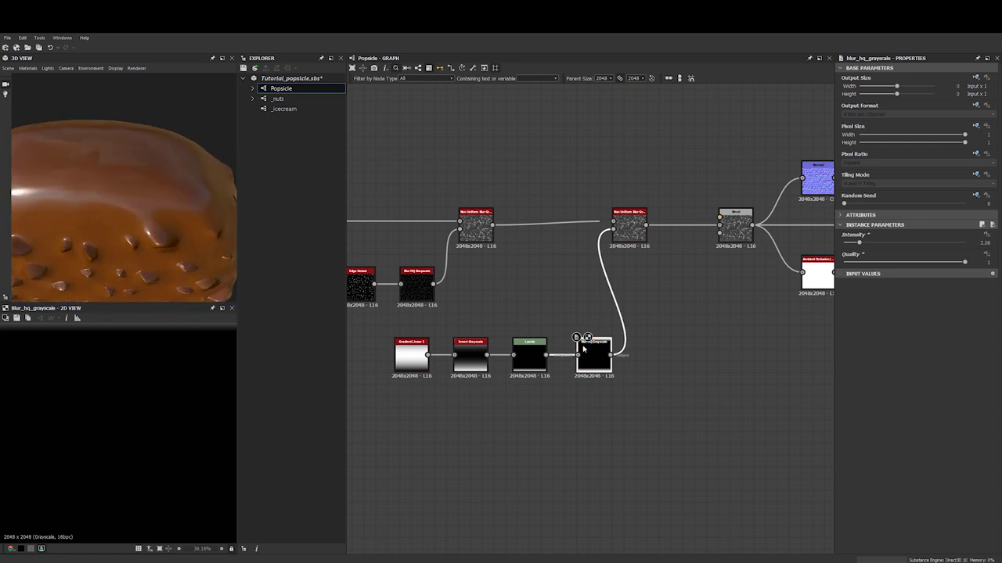
pyautogui.scroll(-5, 164, 217)
pyautogui.moveTo(154, 208)
pyautogui.mouseDown()
pyautogui.moveTo(159, 216)
pyautogui.moveTo(154, 202)
pyautogui.mouseUp()
pyautogui.scroll(-3, 705, 307)
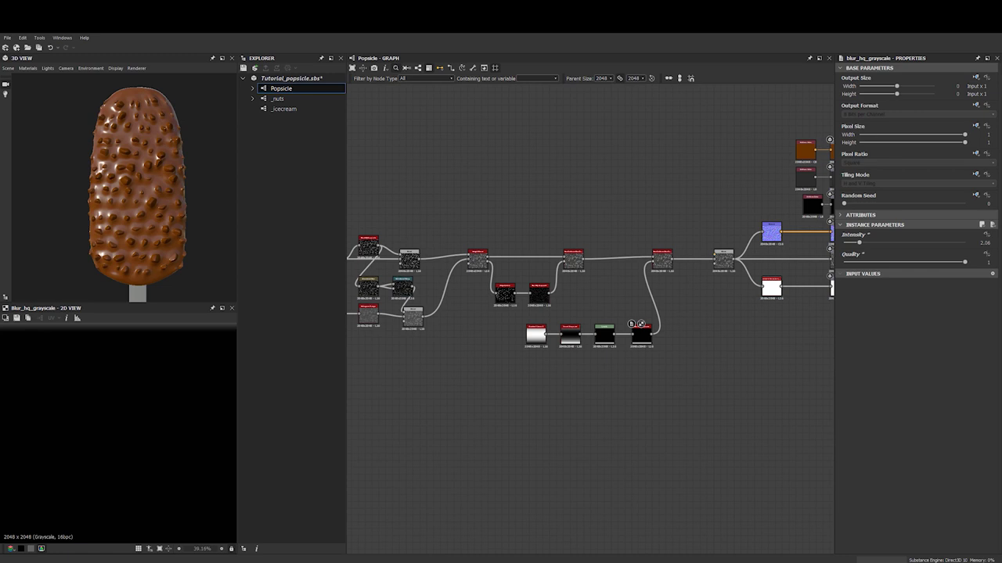
# Select the Blend node together with the material and output nodes and move them farther from the second Non Uniform Blur
pyautogui.scroll(-1, 618, 343)
pyautogui.moveTo(621, 343); pyautogui.dragTo(426, 369, button='middle')
pyautogui.moveTo(520, 323); pyautogui.dragTo(525, 354, button='middle')
pyautogui.moveTo(504, 178); pyautogui.dragTo(627, 450)
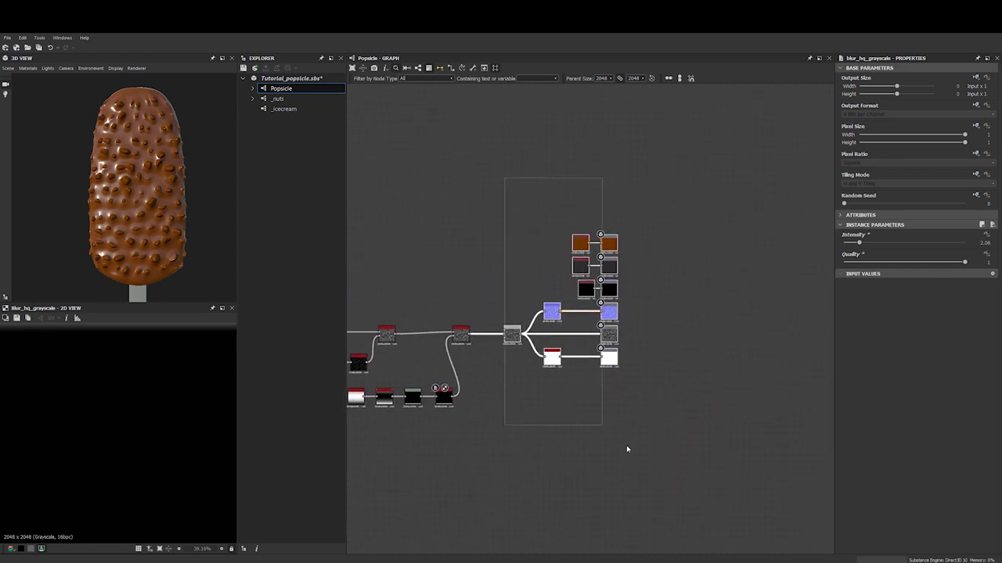
pyautogui.scroll(2, 506, 355)
pyautogui.click(524, 345)
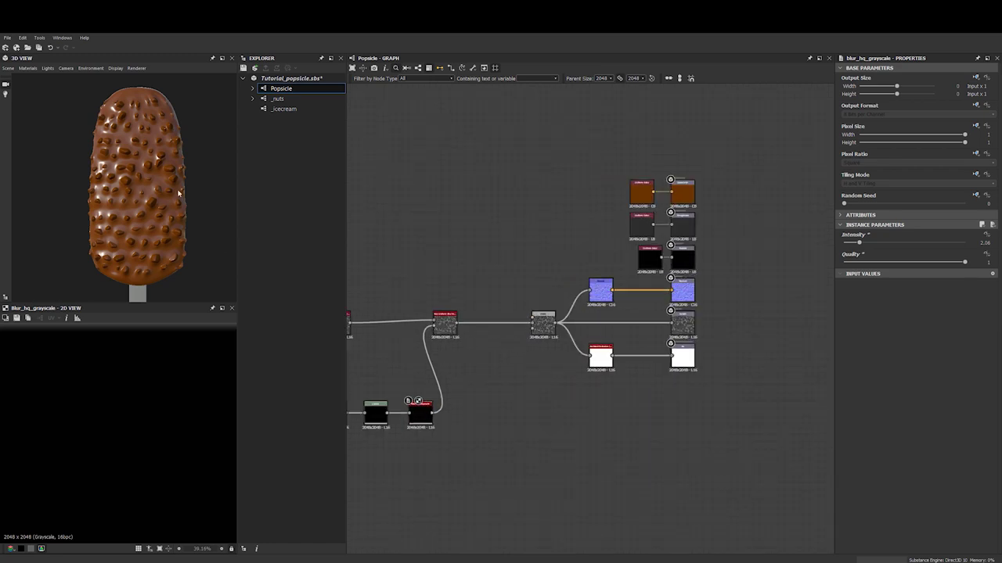
pyautogui.scroll(-1, 137, 204)
pyautogui.moveTo(136, 202); pyautogui.dragTo(144, 184, button='middle')
pyautogui.scroll(3, 151, 181)
pyautogui.scroll(-2, 149, 185)
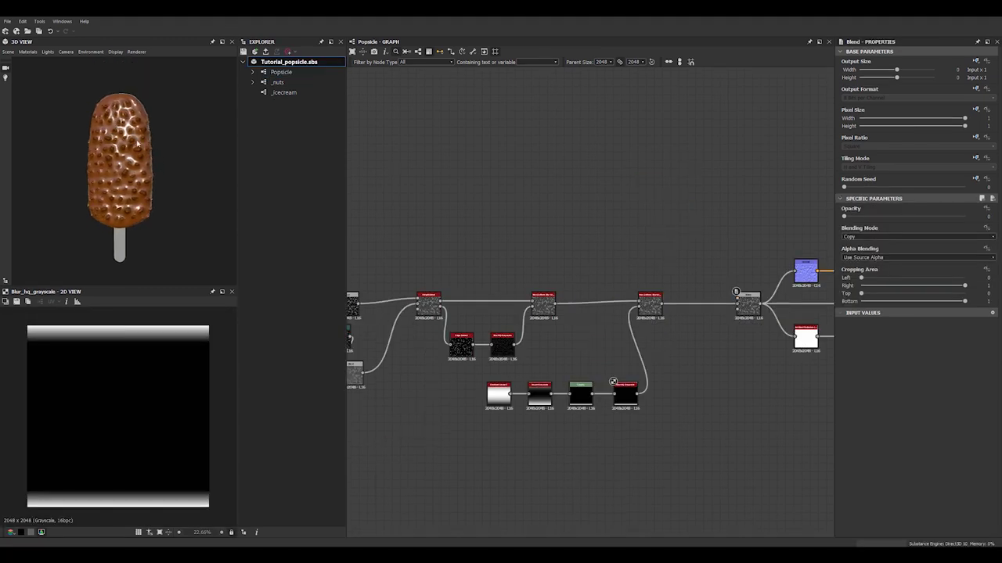
# Add a Cells 4 node in the empty graph area above the Nutz frame
pyautogui.scroll(3, 110, 100)
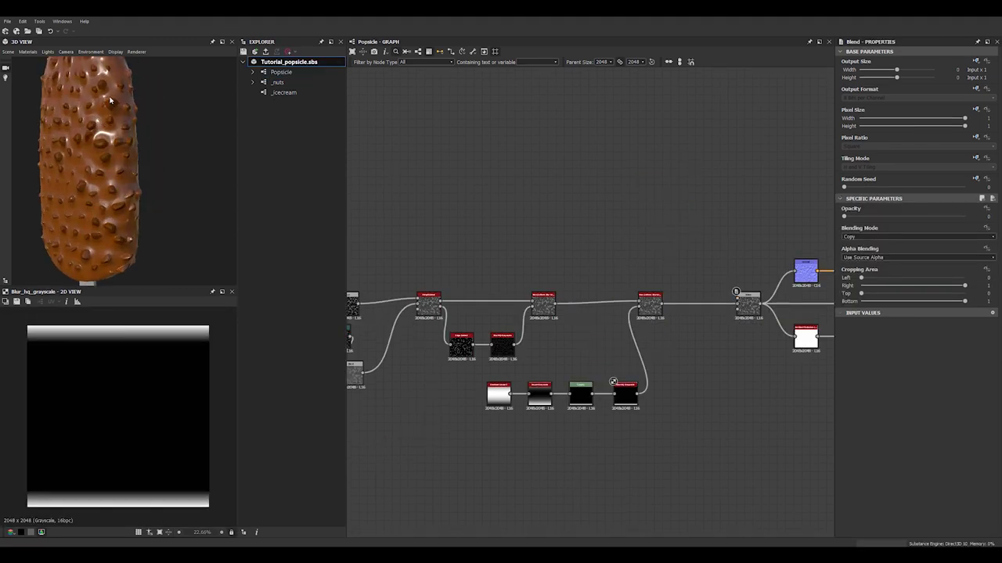
pyautogui.moveTo(110, 101); pyautogui.dragTo(153, 120)
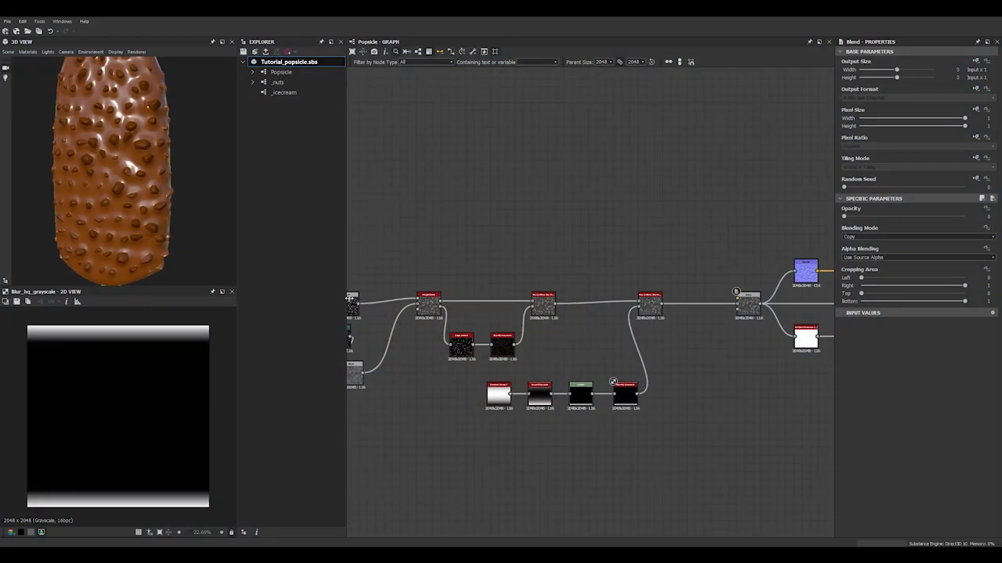
pyautogui.scroll(-3, 410, 290)
pyautogui.moveTo(410, 291); pyautogui.dragTo(588, 332, button='middle')
pyautogui.rightClick(587, 332)
pyautogui.click(501, 269)
pyautogui.moveTo(525, 344); pyautogui.dragTo(568, 414, button='middle')
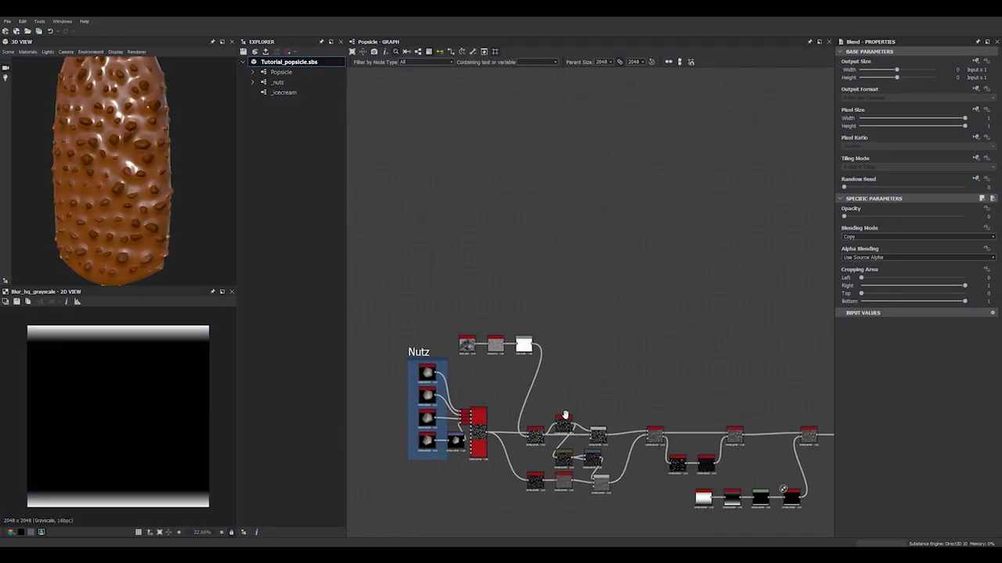
pyautogui.scroll(3, 467, 298)
pyautogui.press('space')
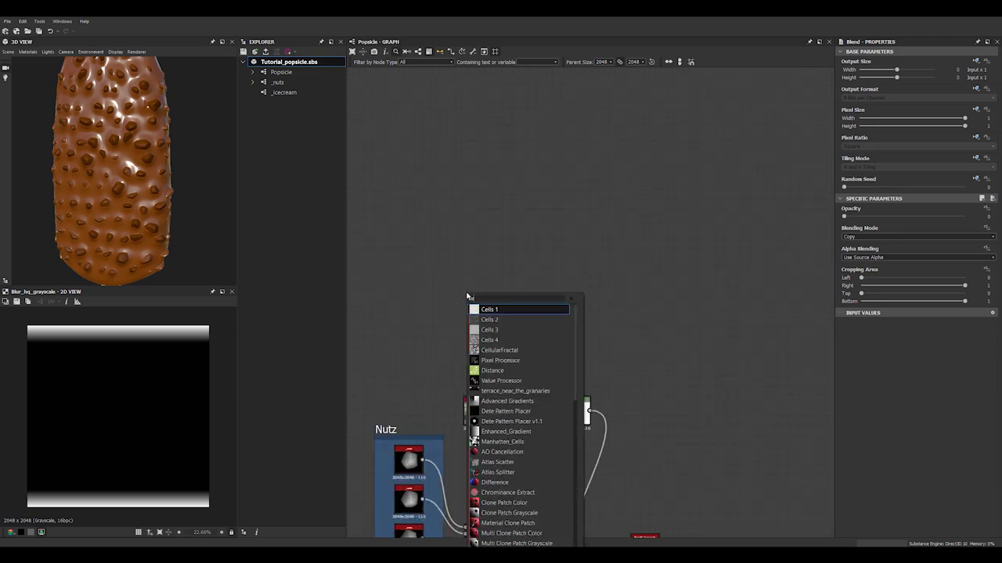
pyautogui.click(492, 341)
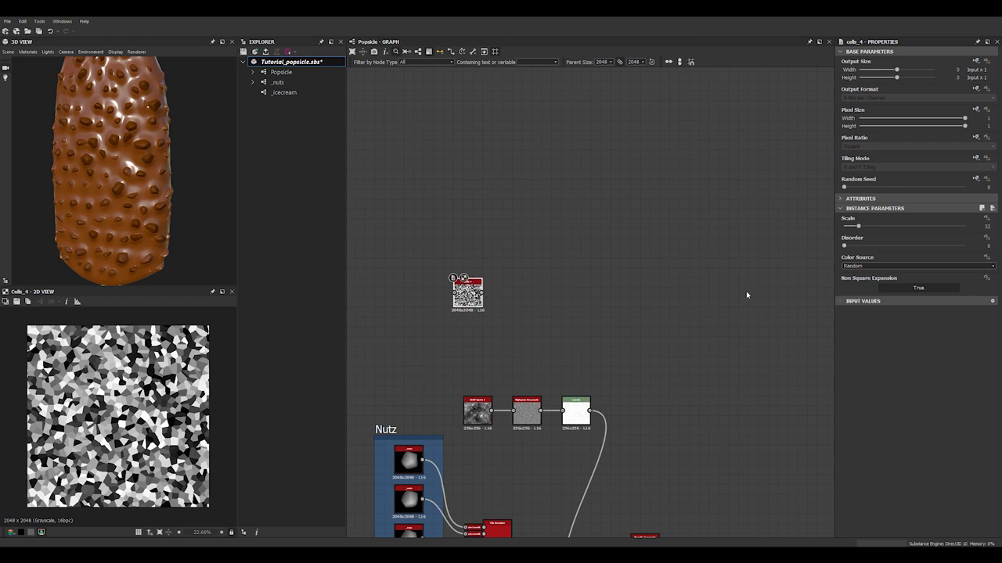
# Set the Cells 4 node's Color Source to Image Input and its Scale to 19
pyautogui.click(856, 266)
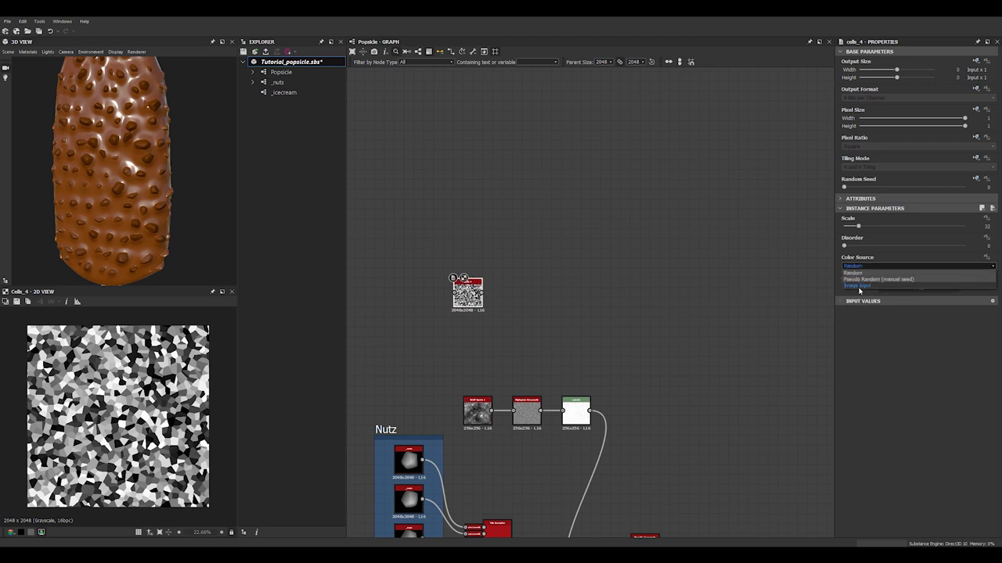
pyautogui.click(860, 291)
pyautogui.moveTo(470, 294); pyautogui.dragTo(539, 290)
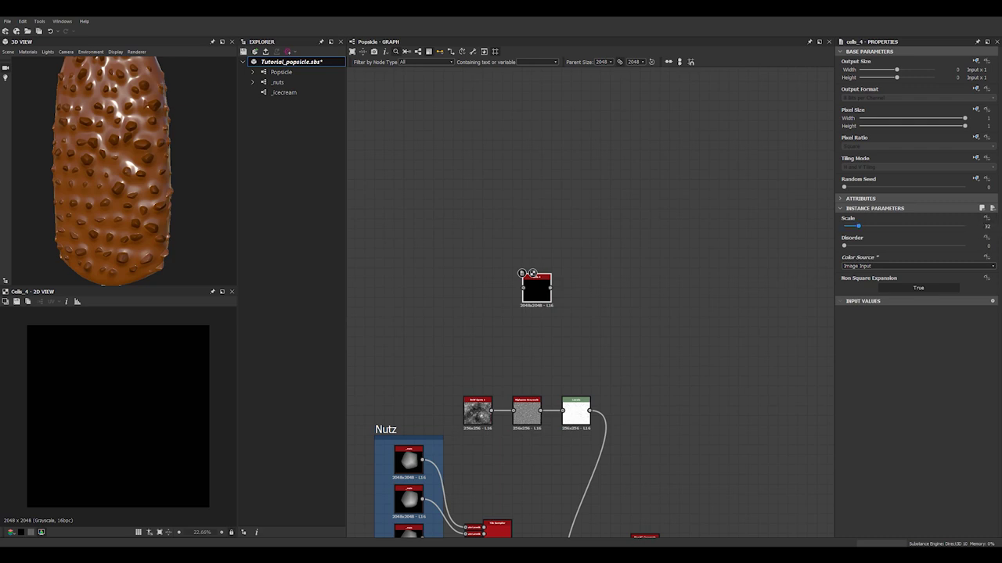
pyautogui.press('Return')
# Add a Shape node beside Cells 4 with the Disc pattern and a Scale of about 0.87
pyautogui.press('space')
pyautogui.write('sha')
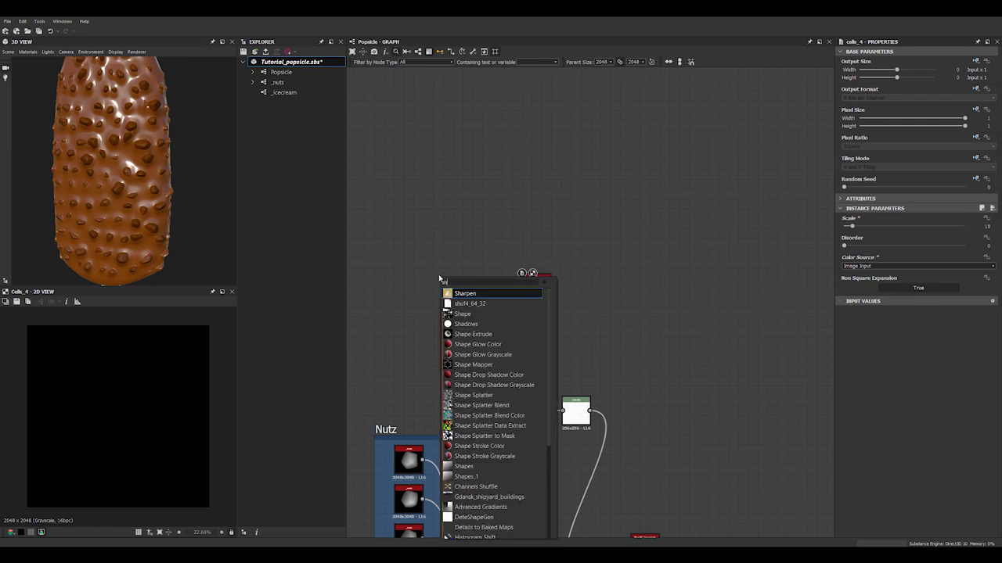
pyautogui.write('pe')
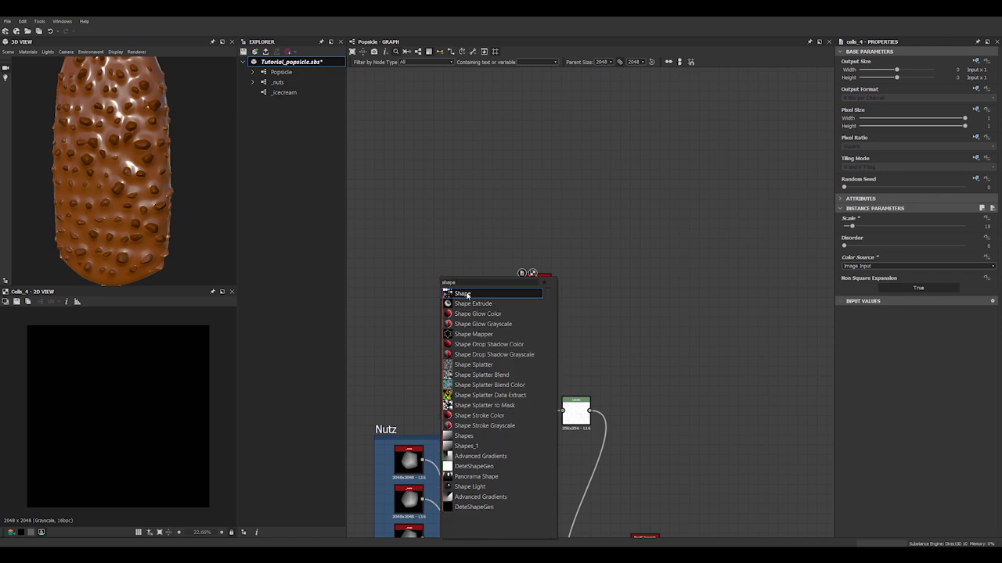
pyautogui.click(467, 294)
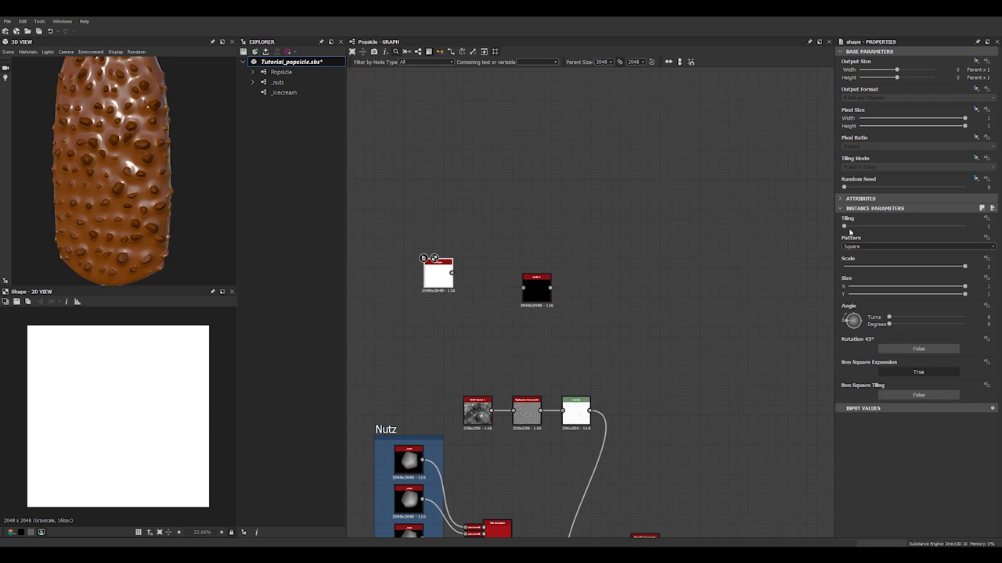
pyautogui.click(855, 247)
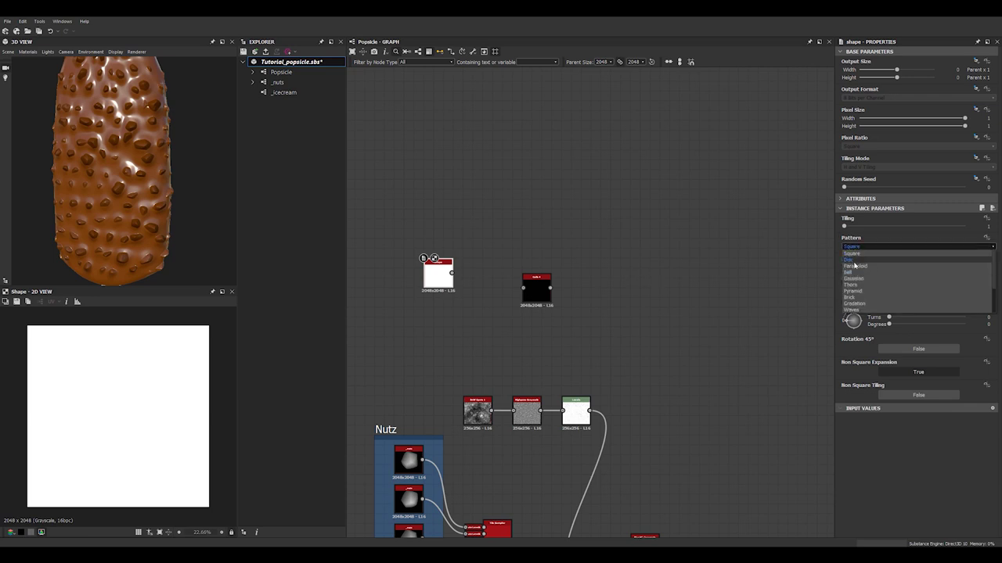
pyautogui.click(853, 257)
pyautogui.moveTo(964, 266); pyautogui.dragTo(947, 266)
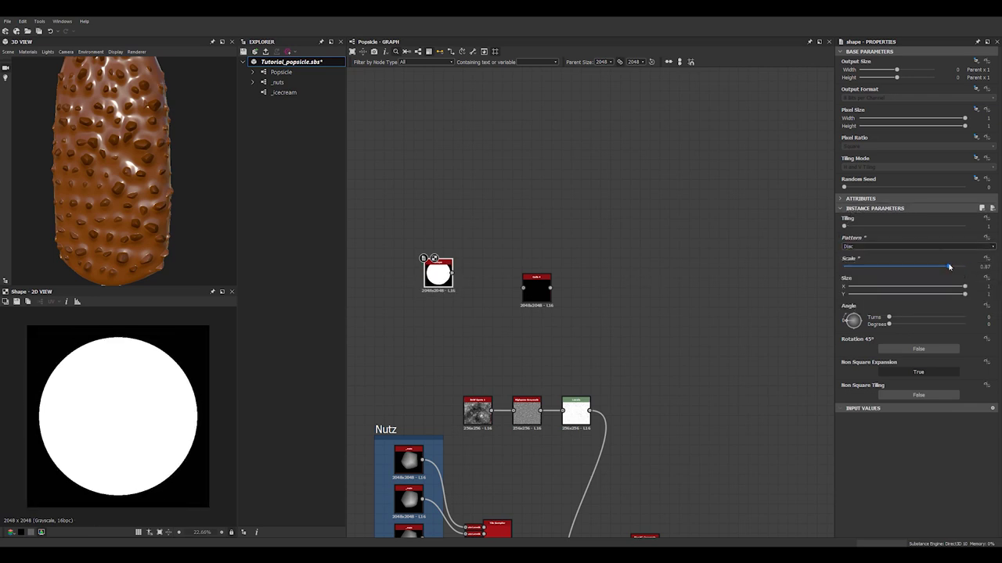
# Connect the Shape output to the Cells 4 image input and preview the Cells 4 result
pyautogui.scroll(1, 462, 275)
pyautogui.scroll(1, 462, 275)
pyautogui.moveTo(448, 276); pyautogui.dragTo(597, 305)
pyautogui.click(595, 304)
# Insert a Transformation 2D node between Shape and Cells 4 and set its Tiling Mode to No Tiling
pyautogui.click(515, 291)
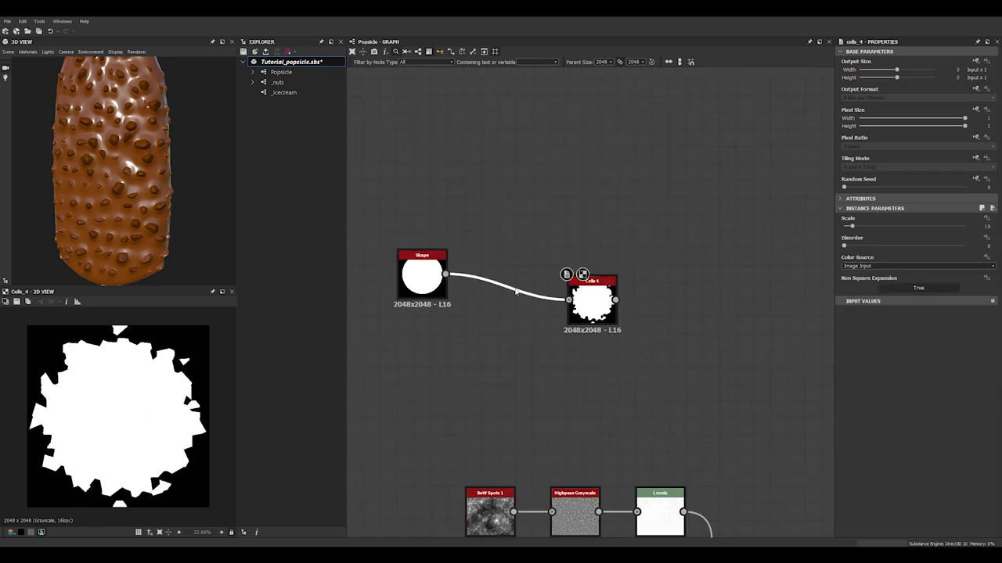
pyautogui.press('space')
pyautogui.write('tr')
pyautogui.click(540, 306)
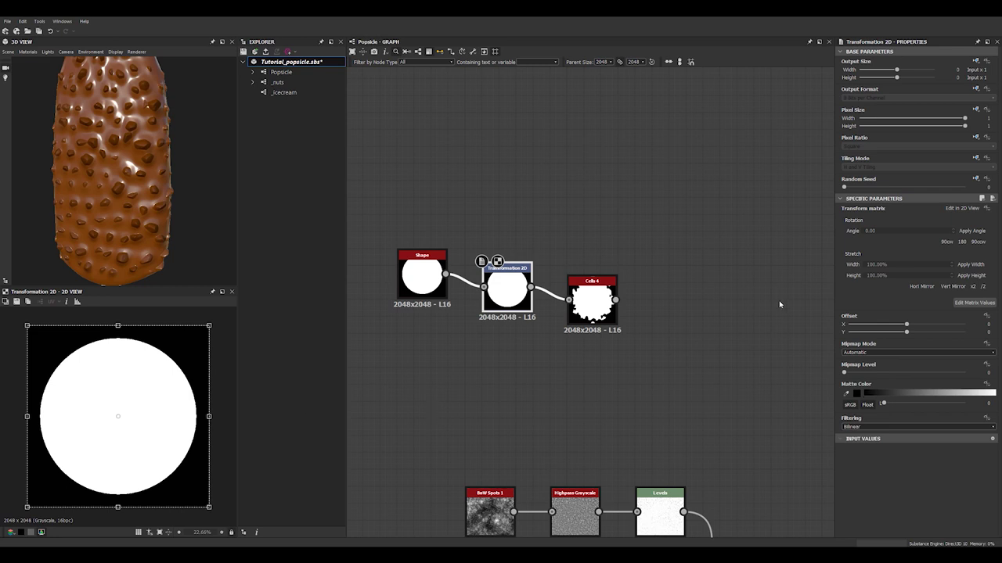
pyautogui.click(975, 159)
pyautogui.click(946, 189)
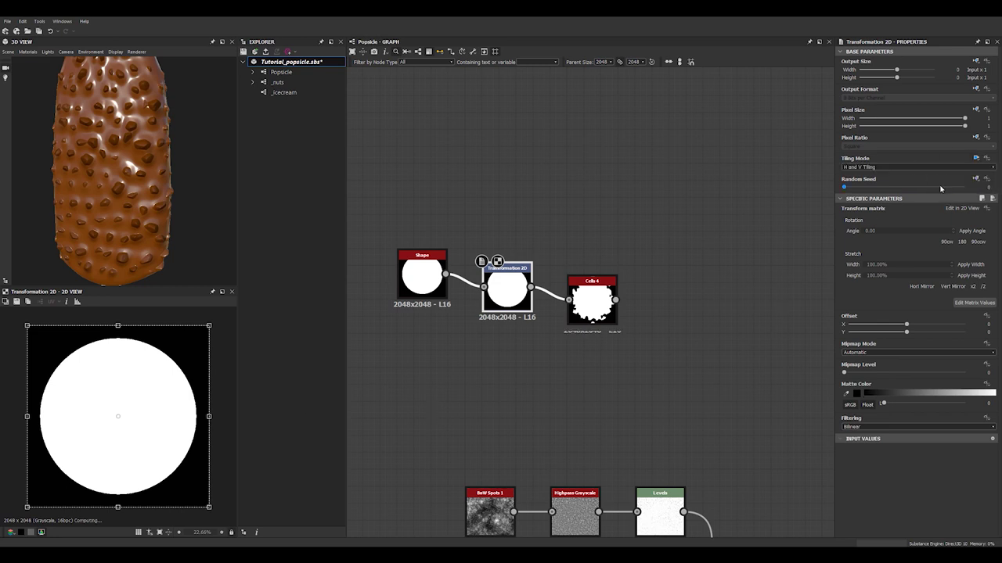
pyautogui.click(856, 167)
pyautogui.click(857, 180)
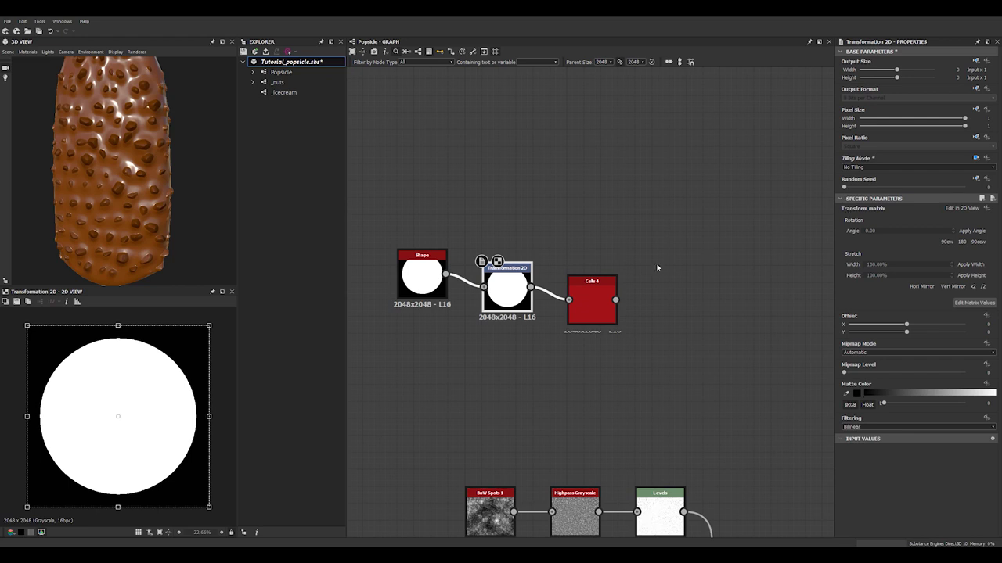
# Scale the disc down and move it to the upper right of the mask with Transformation 2D while previewing Cells 4
pyautogui.click(604, 308)
pyautogui.moveTo(623, 288); pyautogui.dragTo(658, 255)
pyautogui.click(507, 291)
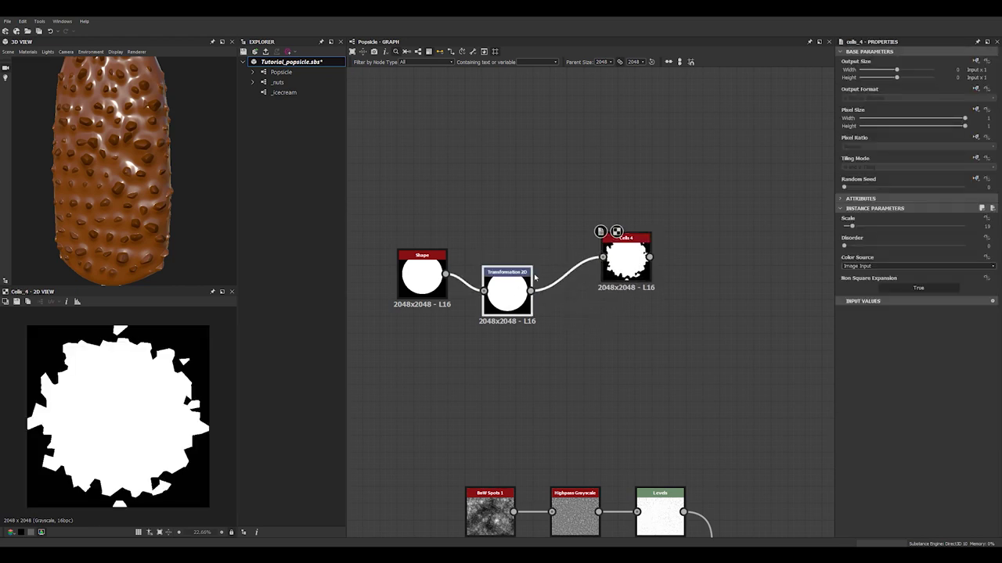
pyautogui.scroll(-2, 191, 370)
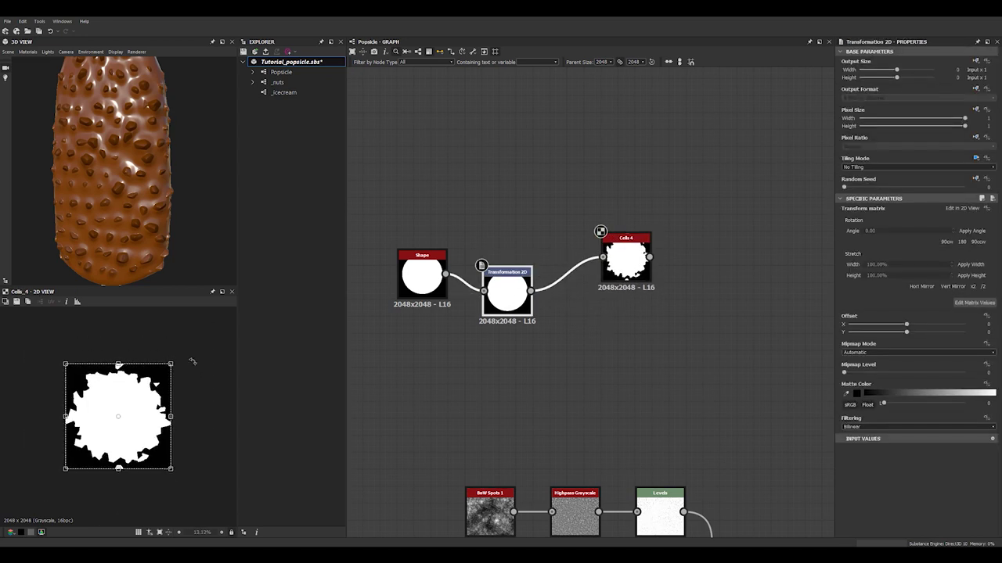
pyautogui.moveTo(172, 363); pyautogui.dragTo(137, 398)
# Connect Cells 4 to the base color output to check the mask's placement on the popsicle
pyautogui.scroll(-3, 537, 340)
pyautogui.scroll(-3, 537, 340)
pyautogui.moveTo(537, 340); pyautogui.dragTo(419, 372, button='middle')
pyautogui.scroll(-2, 396, 358)
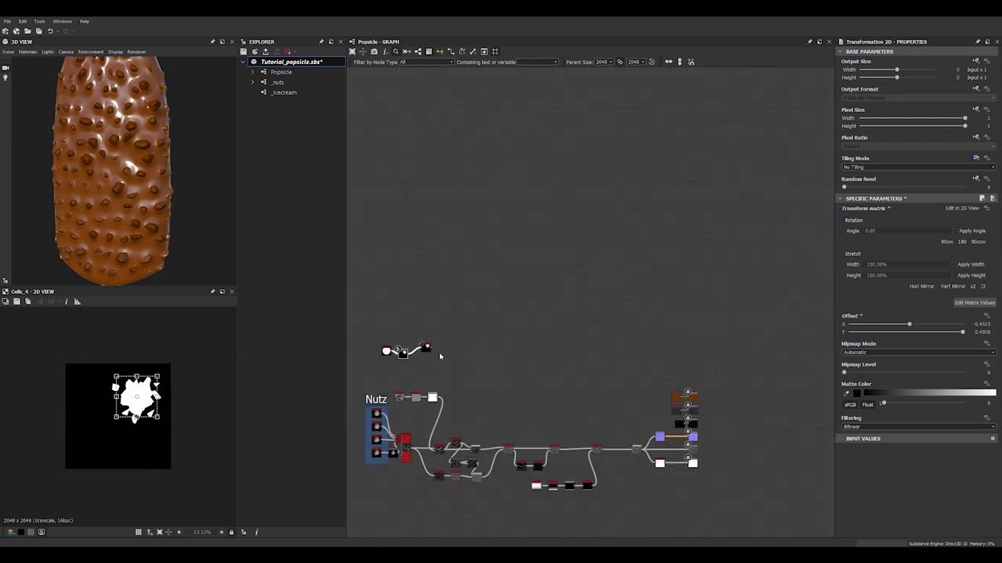
pyautogui.scroll(2, 453, 366)
pyautogui.moveTo(426, 349); pyautogui.dragTo(794, 409)
pyautogui.moveTo(124, 210); pyautogui.dragTo(119, 185)
pyautogui.scroll(5, 119, 186)
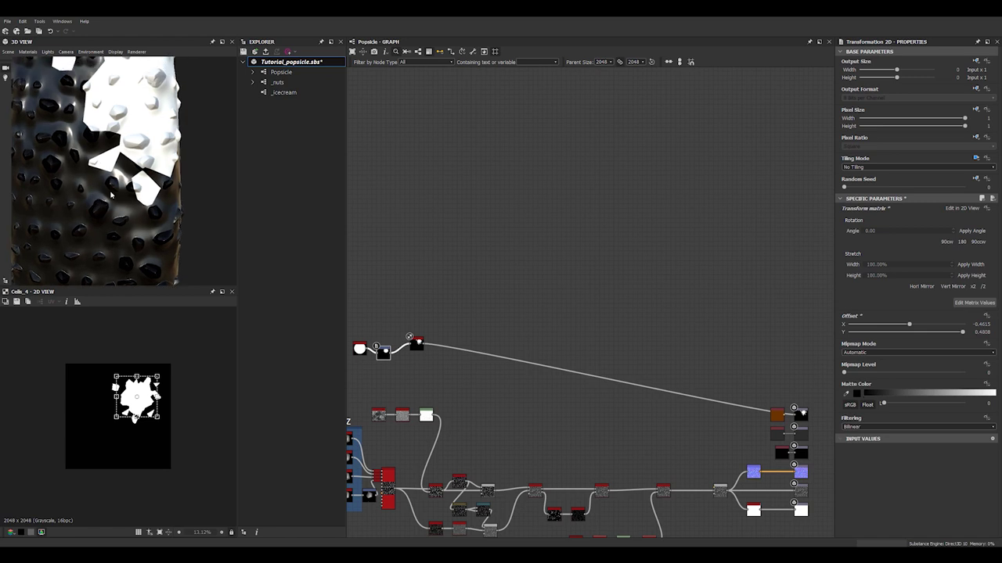
# Insert a Blur HQ Grayscale node between Transformation 2D and Cells 4
pyautogui.scroll(6, 400, 361)
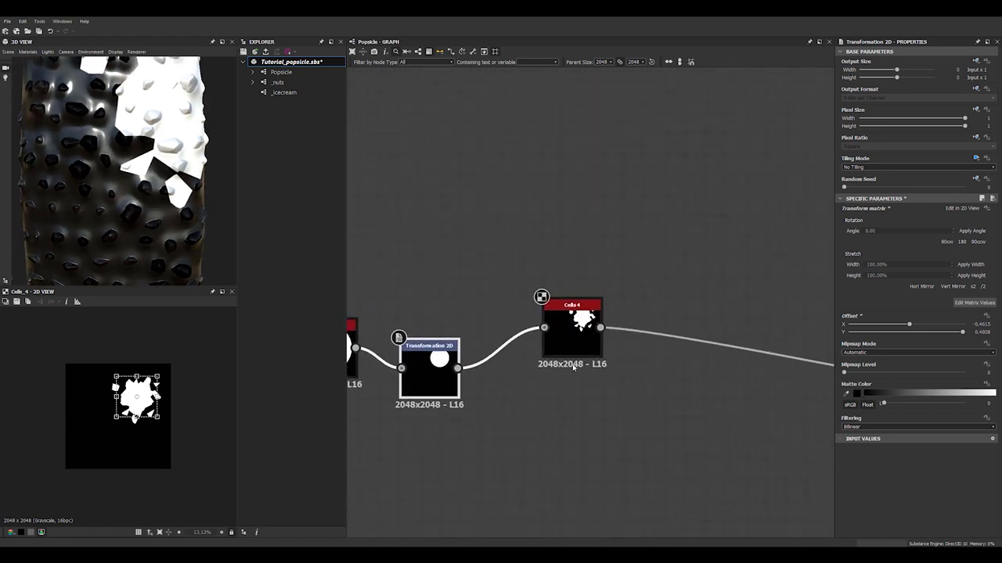
pyautogui.moveTo(575, 340); pyautogui.dragTo(616, 340)
pyautogui.click(509, 393)
pyautogui.click(502, 362)
pyautogui.press('space')
pyautogui.write('blu')
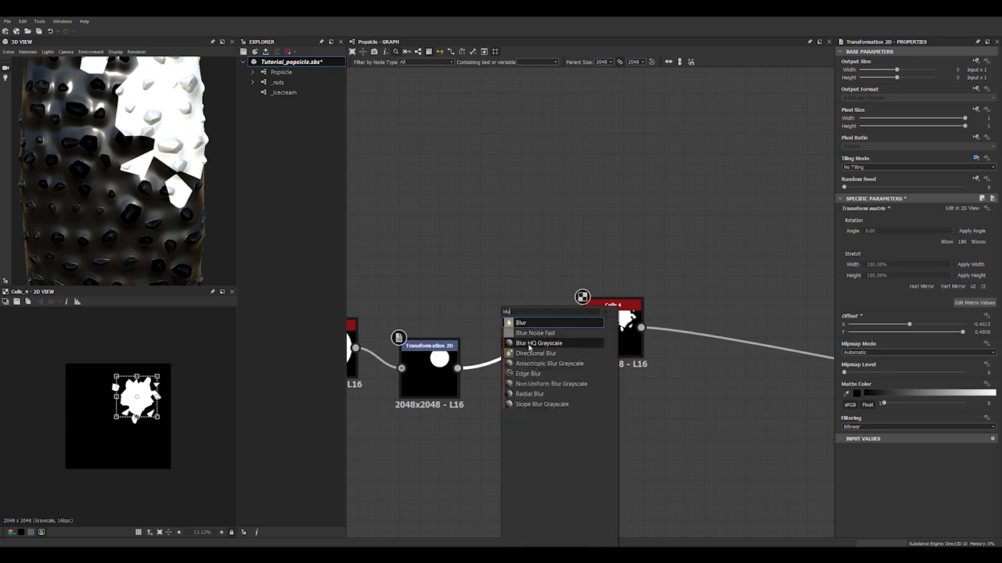
pyautogui.click(529, 346)
pyautogui.moveTo(529, 345); pyautogui.dragTo(529, 352)
# Shrink the transformed disc and widen it slightly so the bite mask sits on the popsicle's upper side edge
pyautogui.scroll(-3, 174, 232)
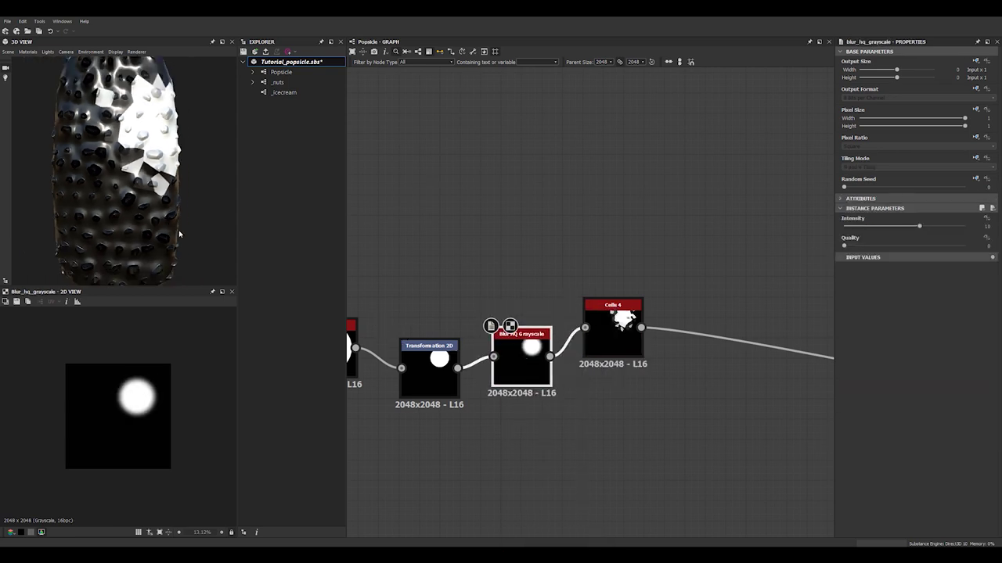
pyautogui.click(458, 390)
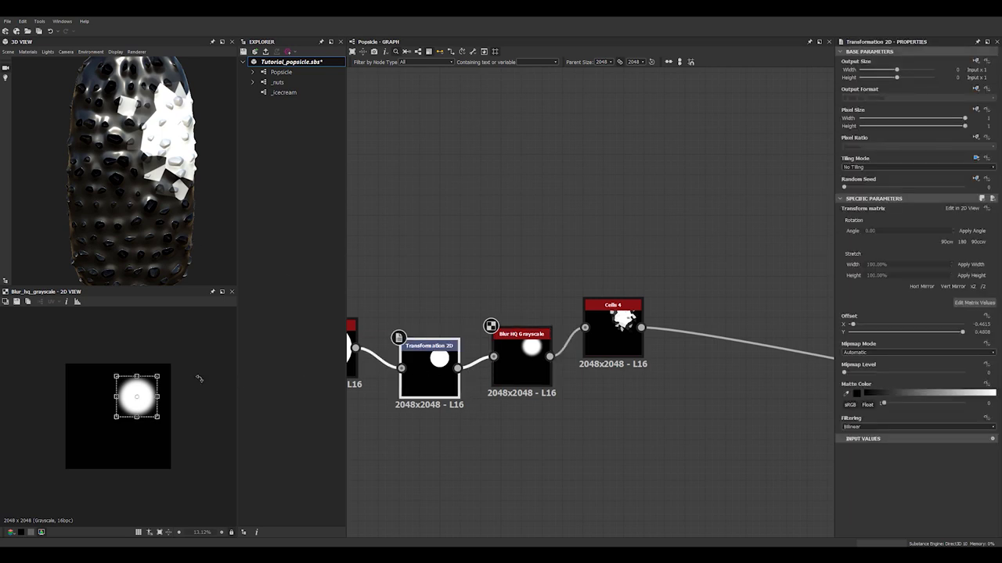
pyautogui.moveTo(157, 376); pyautogui.dragTo(146, 389)
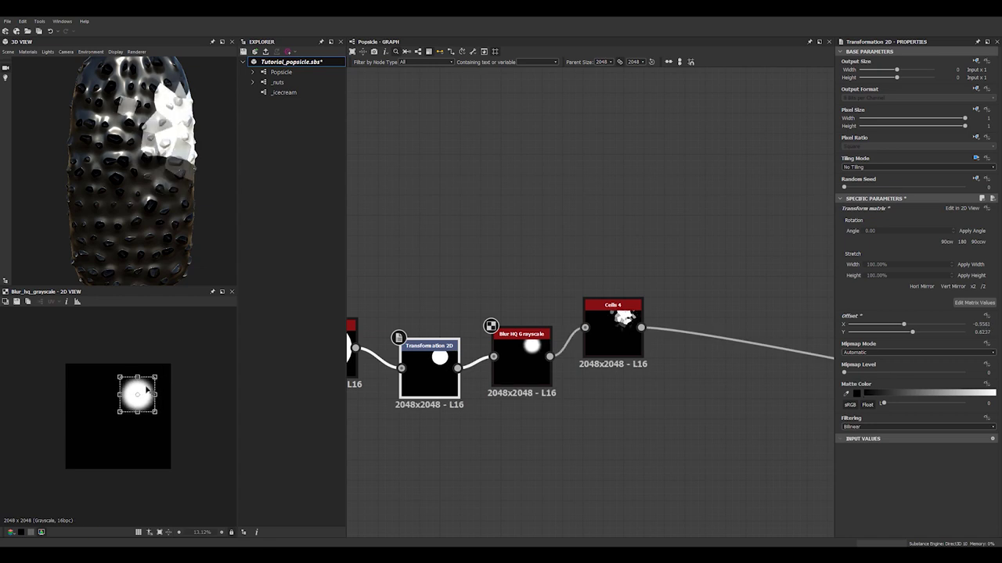
pyautogui.moveTo(188, 205); pyautogui.dragTo(96, 194)
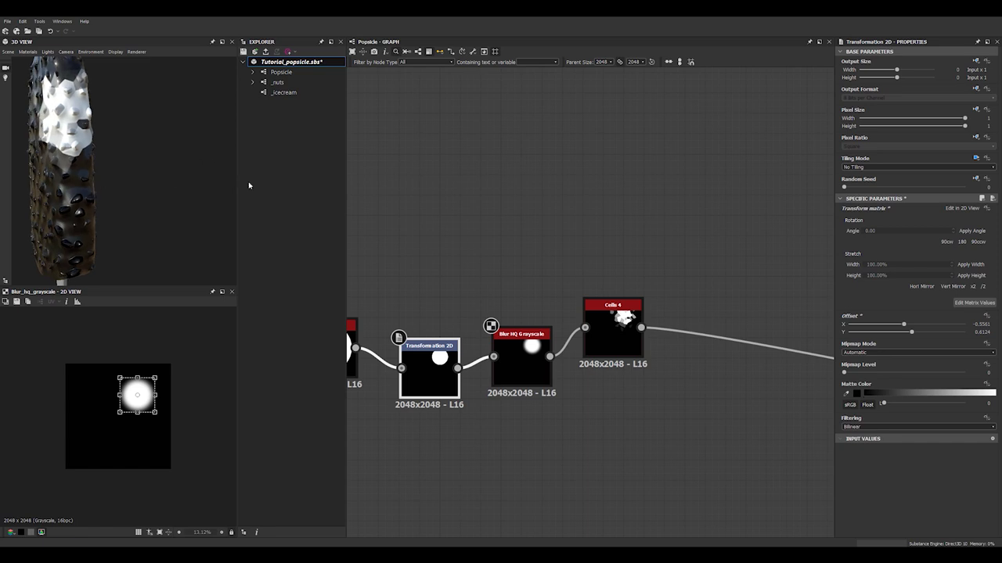
pyautogui.moveTo(156, 394); pyautogui.dragTo(160, 394)
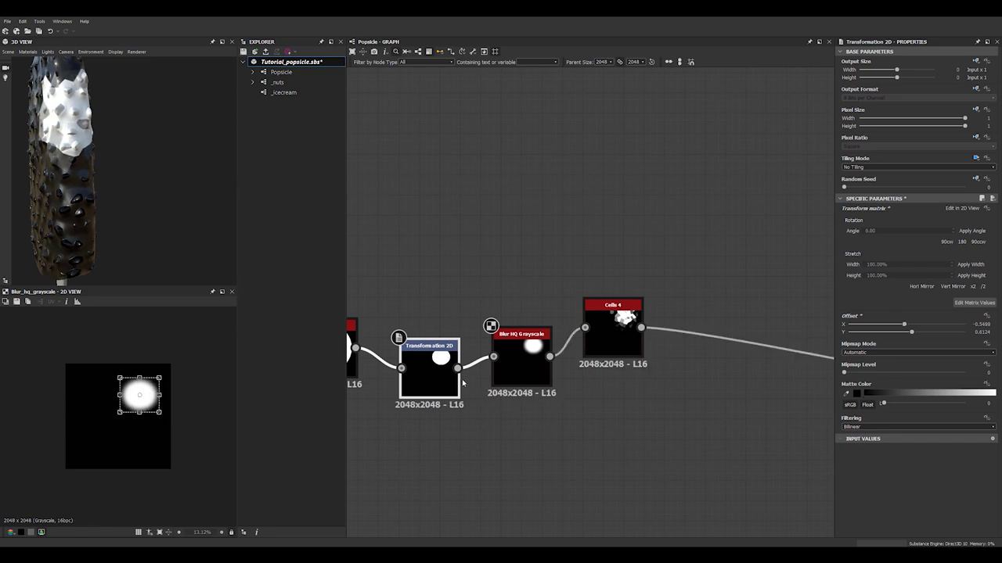
# Insert a Histogram Scan node after Cells 4 with Position 0.62 and Contrast 1
pyautogui.moveTo(656, 369); pyautogui.dragTo(516, 353, button='middle')
pyautogui.doubleClick(478, 324)
pyautogui.press('space')
pyautogui.write('his')
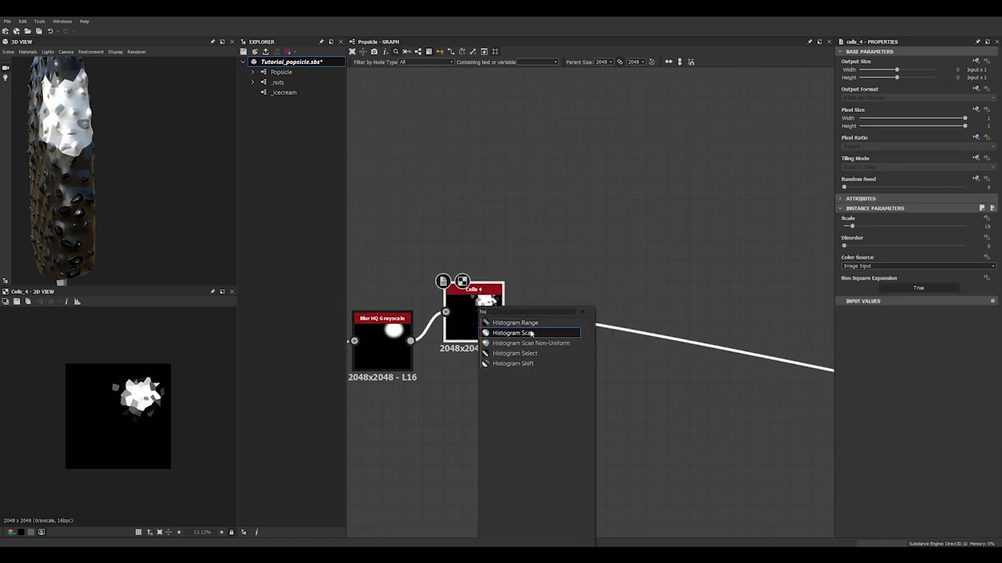
pyautogui.click(531, 334)
pyautogui.moveTo(843, 224); pyautogui.dragTo(910, 224)
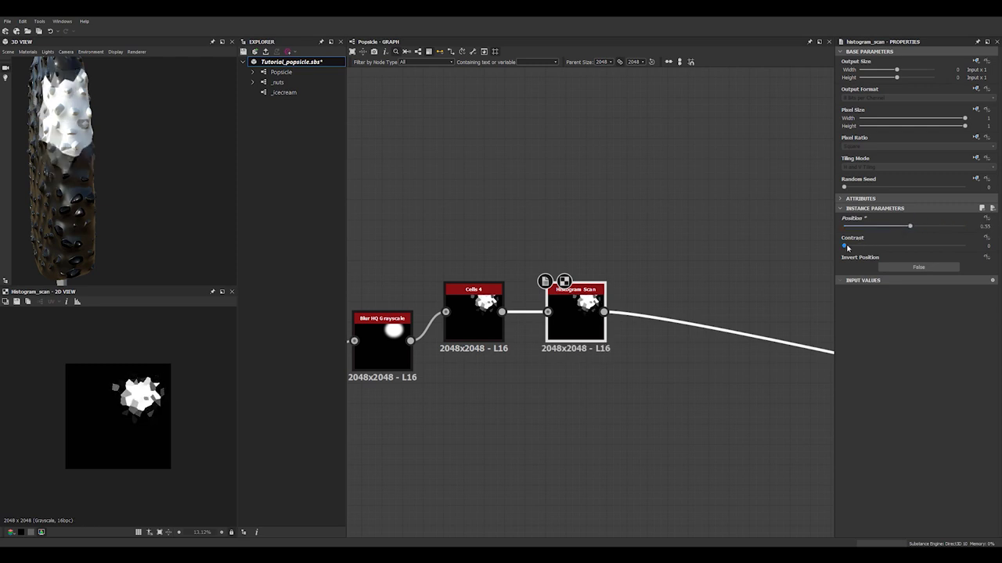
pyautogui.moveTo(845, 246); pyautogui.dragTo(1000, 240)
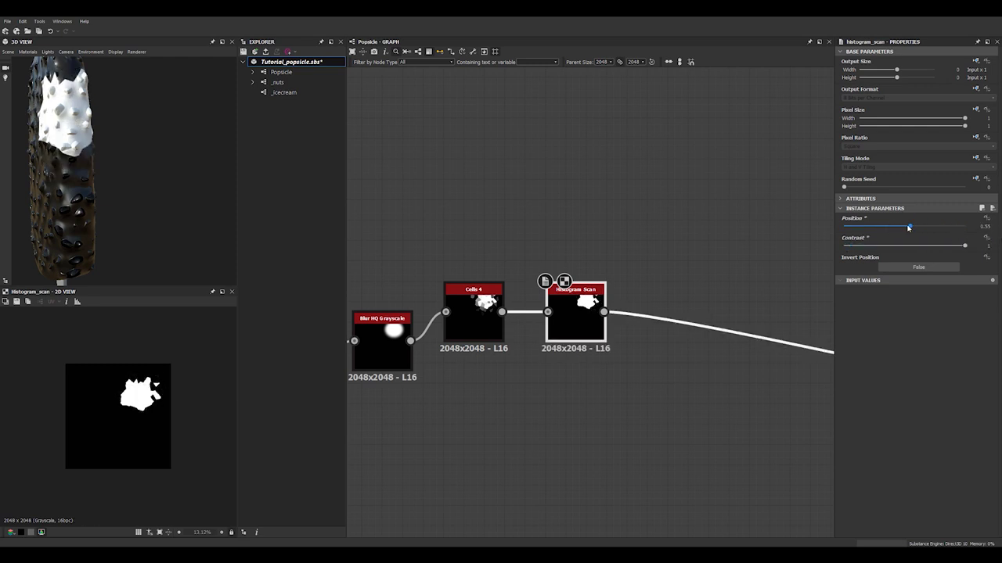
pyautogui.moveTo(906, 227)
pyautogui.mouseDown()
pyautogui.moveTo(943, 228)
pyautogui.moveTo(919, 228)
pyautogui.mouseUp()
# Widen the Transformation 2D disc slightly more and check the mask on the whole popsicle
pyautogui.scroll(3, 154, 395)
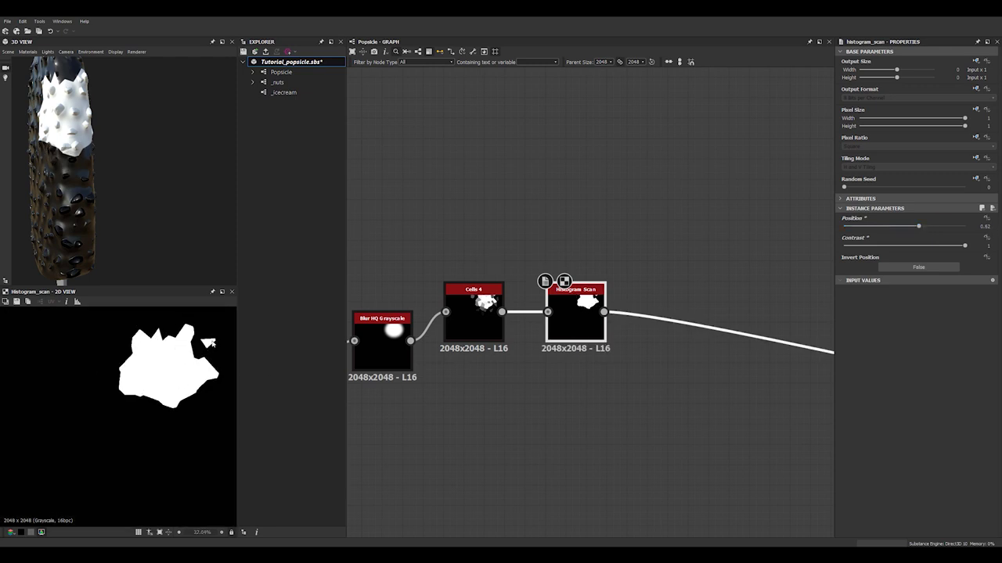
pyautogui.scroll(-1, 400, 347)
pyautogui.moveTo(400, 347); pyautogui.dragTo(556, 353, button='middle')
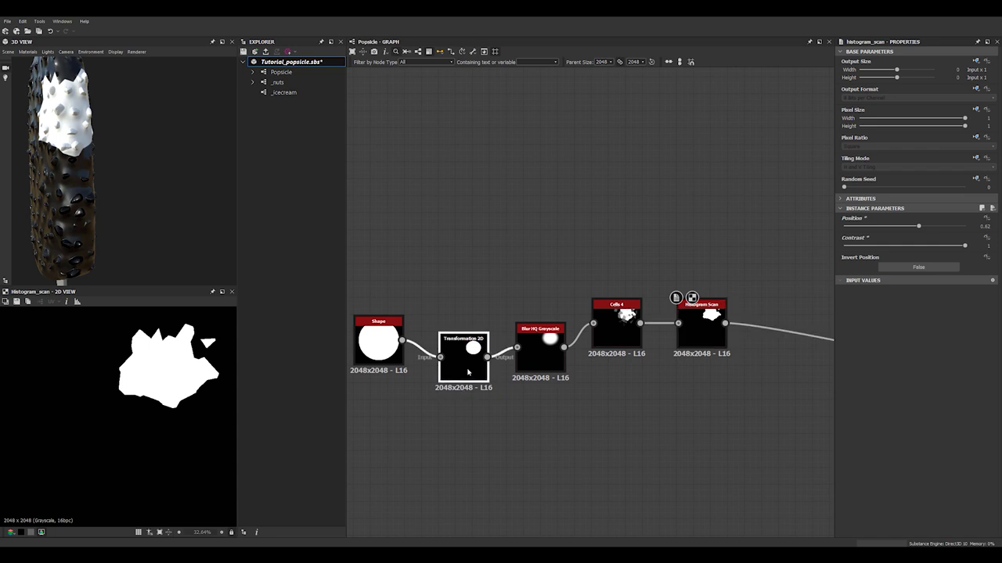
pyautogui.click(468, 372)
pyautogui.moveTo(215, 370); pyautogui.dragTo(219, 369)
pyautogui.moveTo(114, 222); pyautogui.dragTo(164, 222)
pyautogui.moveTo(117, 233); pyautogui.dragTo(146, 234, button='middle')
pyautogui.scroll(-4, 147, 234)
pyautogui.moveTo(147, 234); pyautogui.dragTo(147, 258)
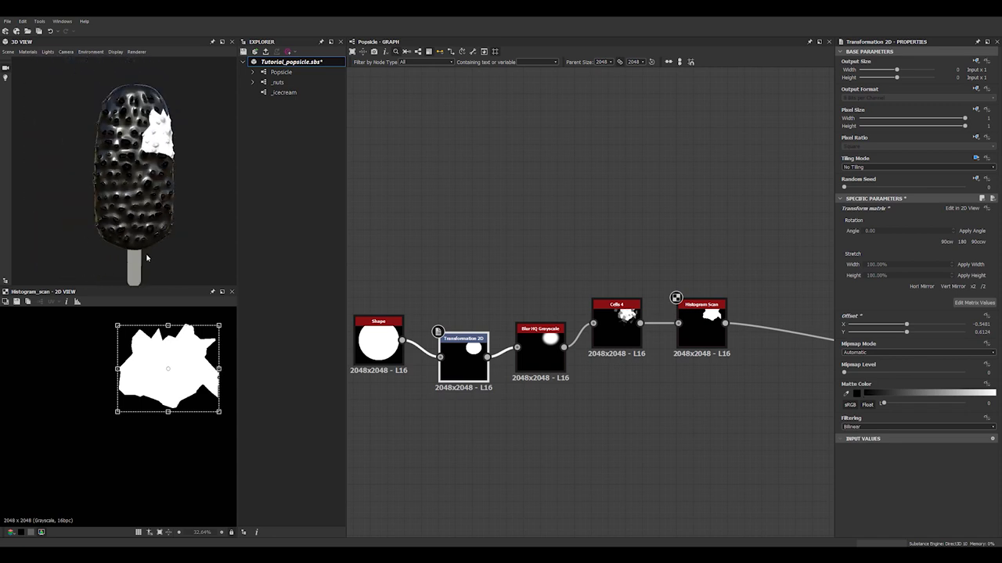
# Enclose the five bite mask nodes, from Shape through Histogram Scan, in a new frame
pyautogui.scroll(-5, 489, 242)
pyautogui.moveTo(447, 331); pyautogui.dragTo(468, 271, button='middle')
pyautogui.scroll(2, 510, 268)
pyautogui.moveTo(541, 268); pyautogui.dragTo(579, 227, button='middle')
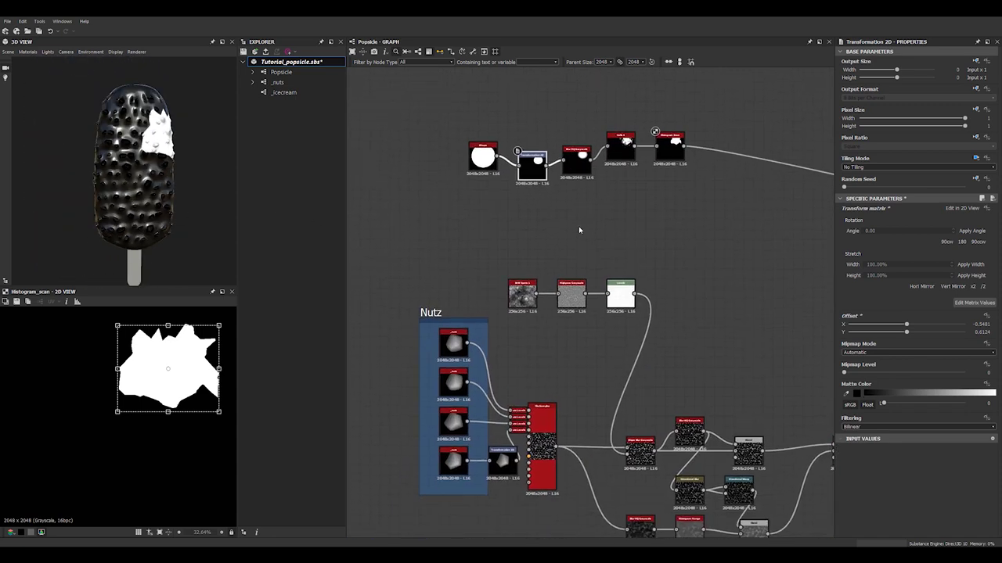
pyautogui.moveTo(667, 188); pyautogui.dragTo(666, 147, button='middle')
pyautogui.moveTo(467, 76); pyautogui.dragTo(518, 166, button='middle')
pyautogui.moveTo(516, 167); pyautogui.dragTo(716, 223)
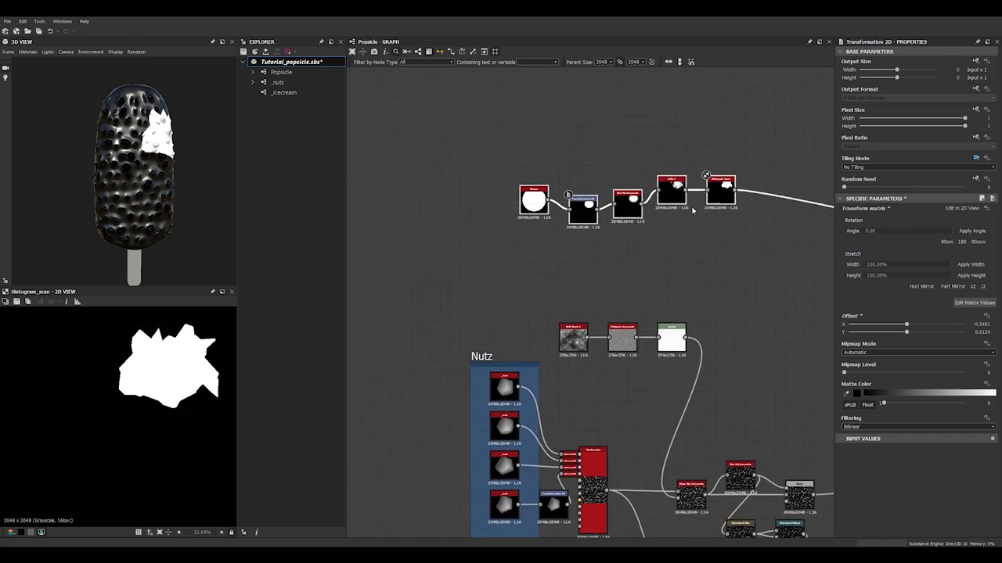
pyautogui.rightClick(719, 191)
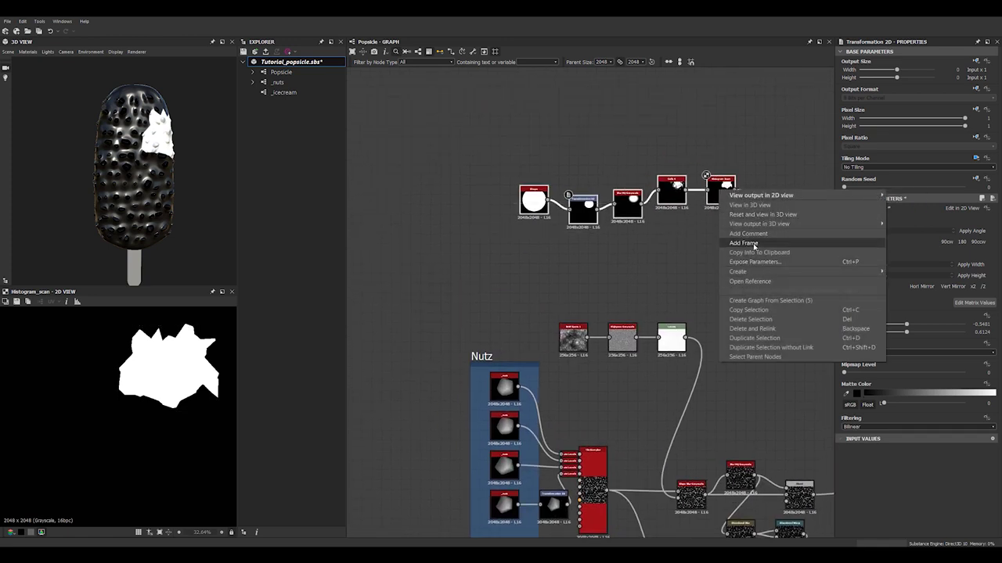
pyautogui.click(755, 245)
# Title the new frame "Hole" and shift it with its nodes up and left of the Nutz frame
pyautogui.moveTo(519, 160); pyautogui.dragTo(348, 150)
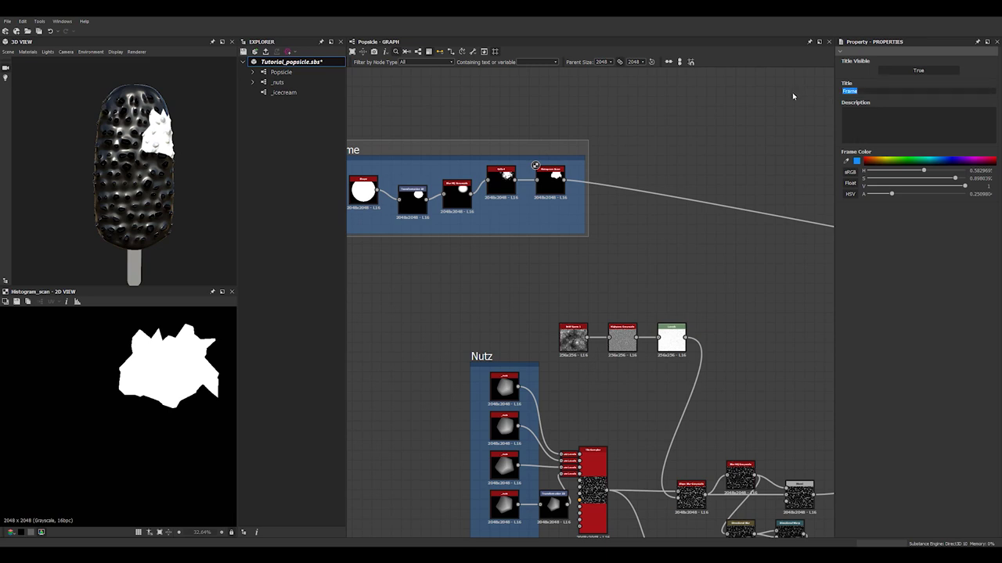
pyautogui.write('Ho')
pyautogui.click(712, 189)
pyautogui.moveTo(701, 150); pyautogui.dragTo(794, 90, button='middle')
# Dock the Transformation 2D node of the fourth nut onto the Tile Sampler's pattern input
pyautogui.moveTo(637, 170); pyautogui.dragTo(565, 159, button='middle')
pyautogui.moveTo(585, 108); pyautogui.dragTo(553, 513)
pyautogui.scroll(5, 594, 445)
pyautogui.click(517, 402)
pyautogui.press('d')
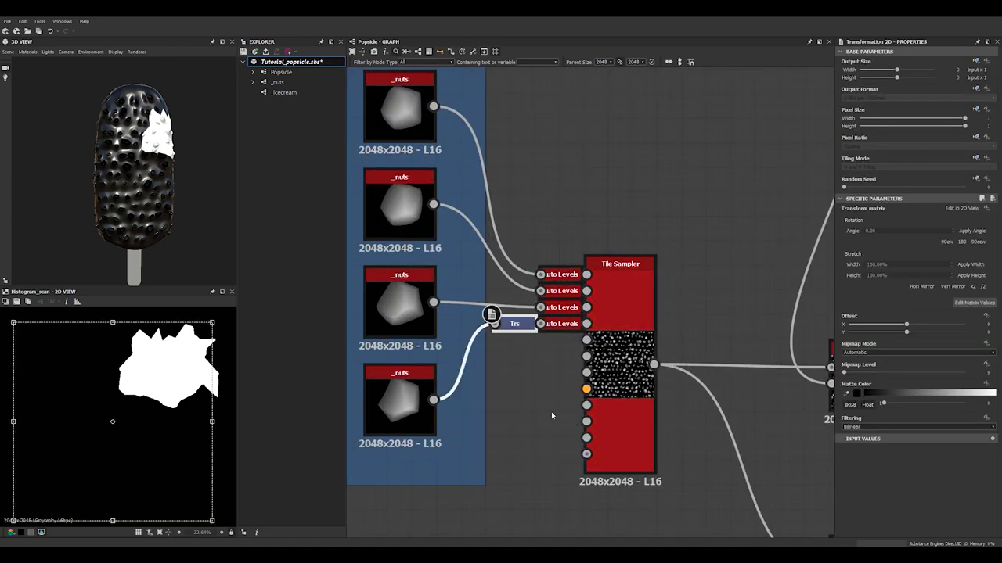
# Connect the Hole frame's Histogram Scan output to the Tile Sampler's Mask Map Input
pyautogui.click(603, 405)
pyautogui.scroll(-5, 607, 407)
pyautogui.moveTo(607, 407); pyautogui.dragTo(607, 445, button='middle')
pyautogui.scroll(3, 606, 445)
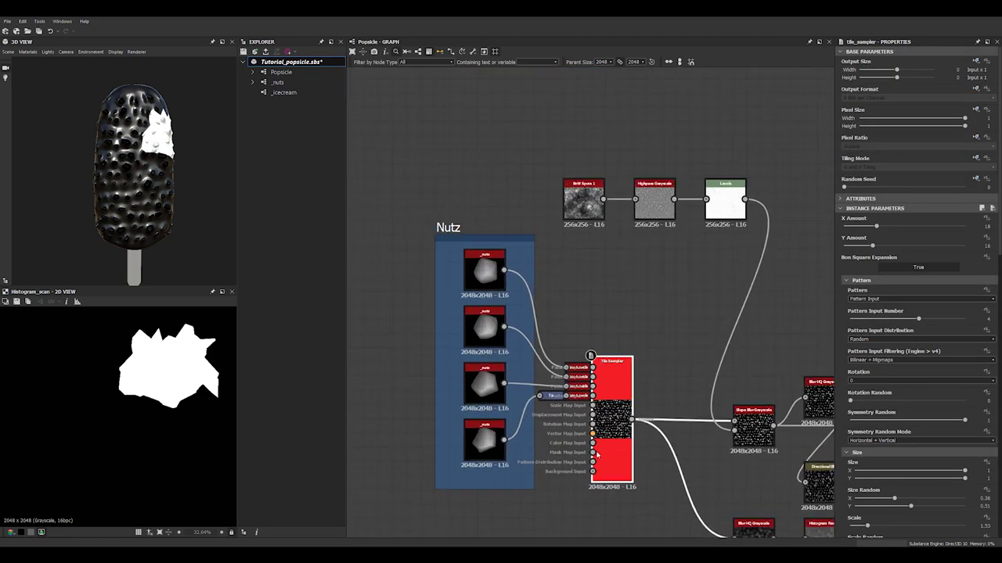
pyautogui.scroll(-6, 562, 357)
pyautogui.moveTo(592, 455); pyautogui.dragTo(561, 336)
pyautogui.moveTo(573, 277); pyautogui.dragTo(561, 336, button='middle')
pyautogui.scroll(3, 561, 336)
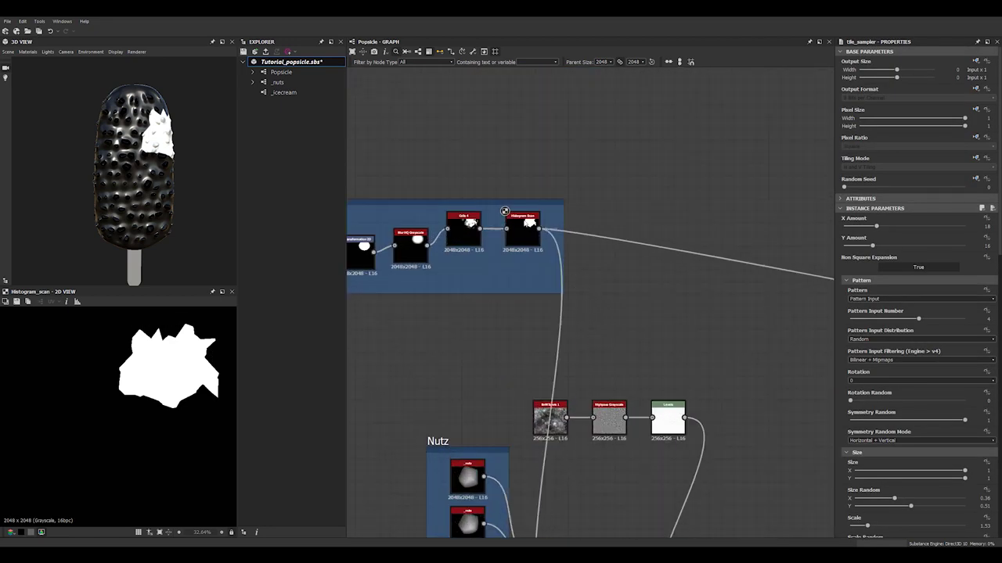
# Preview the Tile Sampler, set its Mask Map Threshold to 0.22 and turn on Mask Map Invert
pyautogui.scroll(-5, 585, 282)
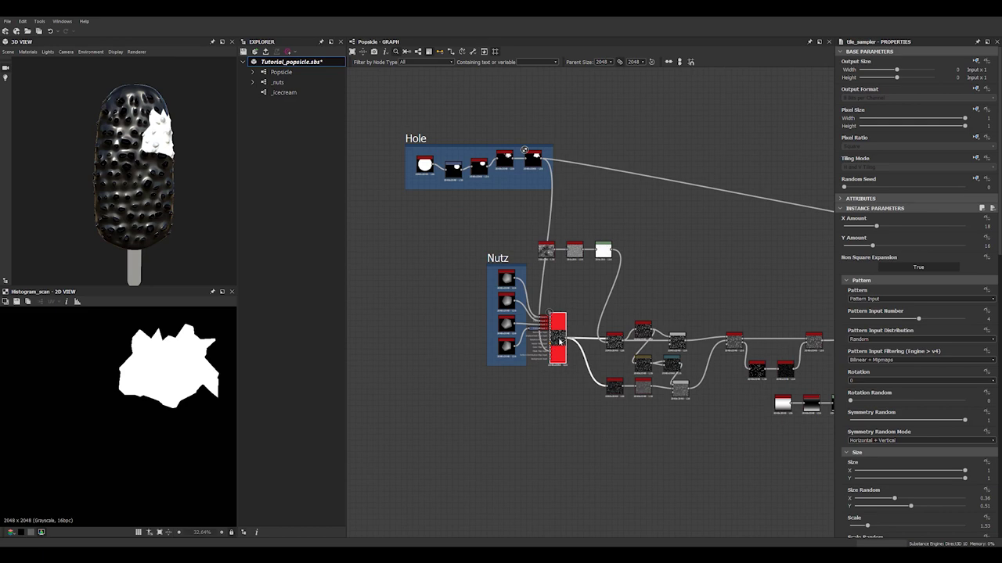
pyautogui.doubleClick(554, 352)
pyautogui.scroll(-3, 192, 403)
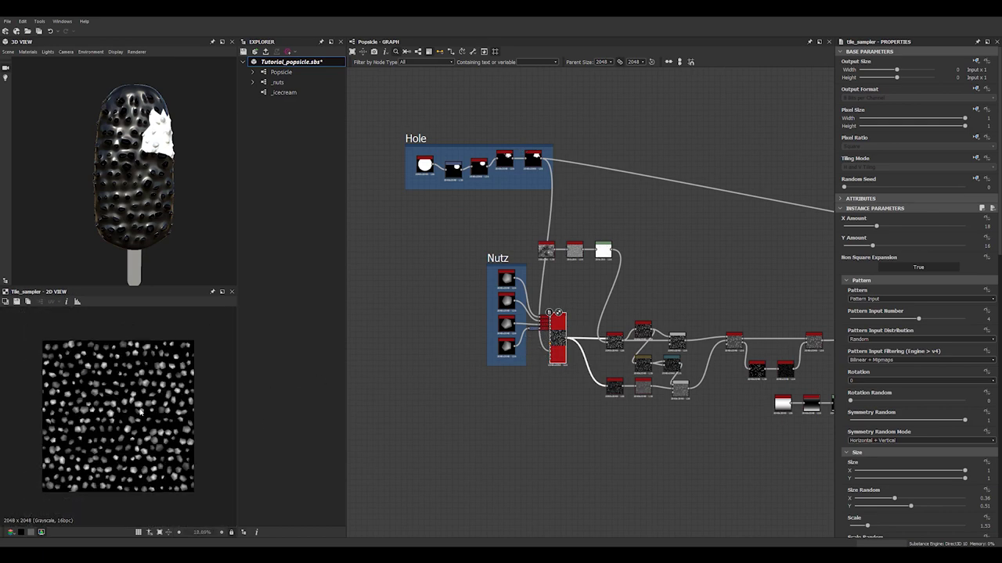
pyautogui.scroll(-10, 904, 313)
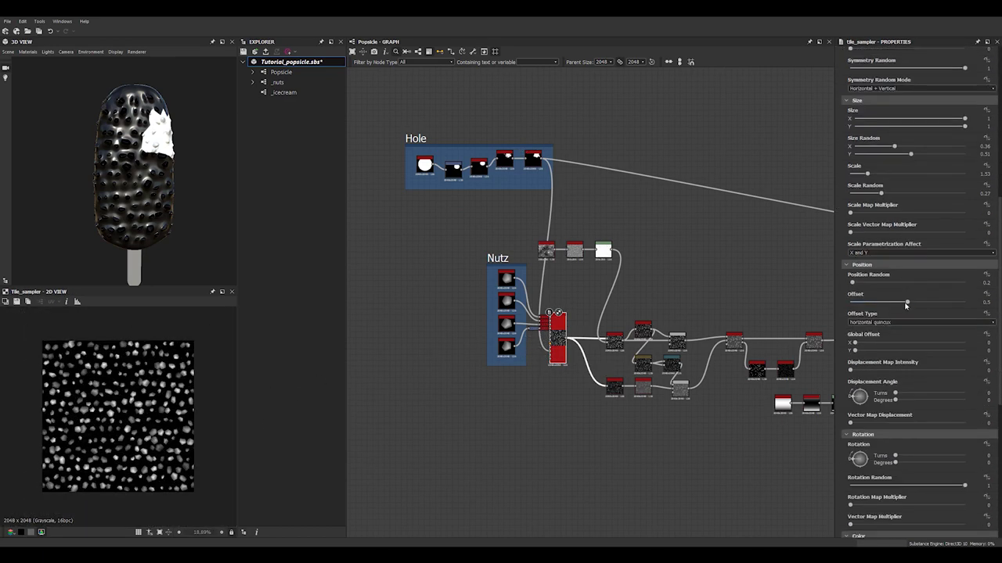
pyautogui.click(874, 343)
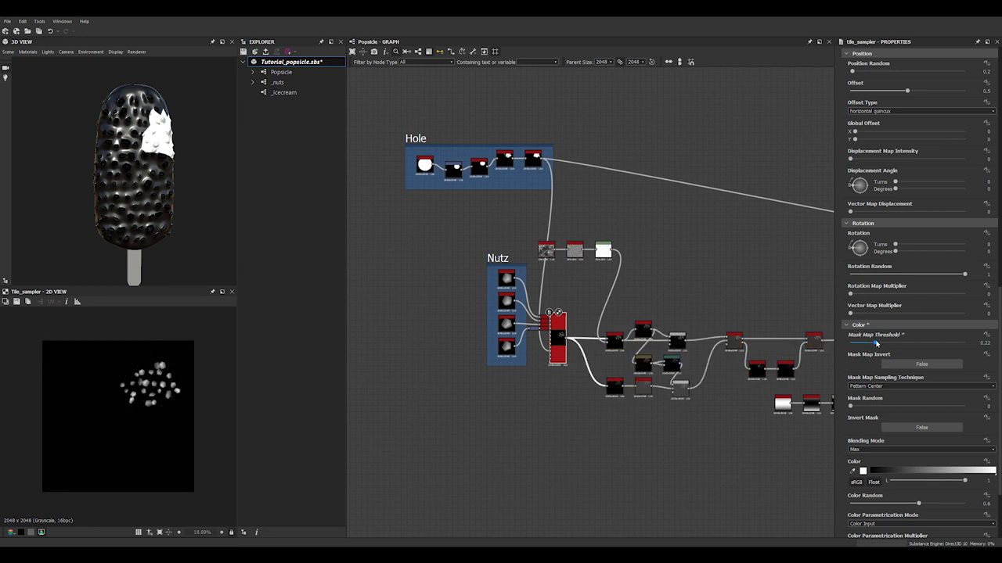
pyautogui.click(924, 364)
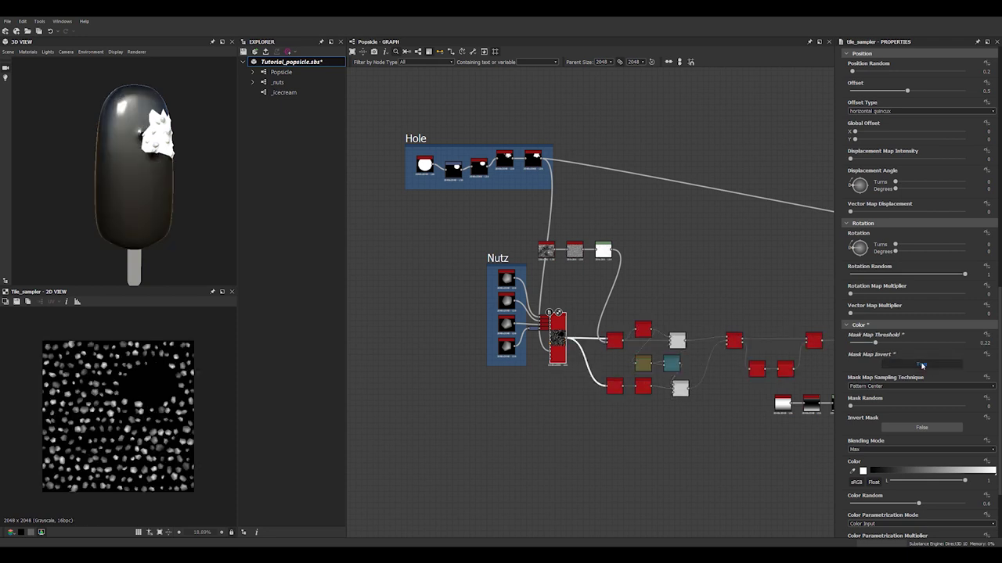
# Set the Tile Sampler's Mask Map Threshold to 0.45 and inspect the nuts around the bite on the popsicle model
pyautogui.scroll(10, 64, 198)
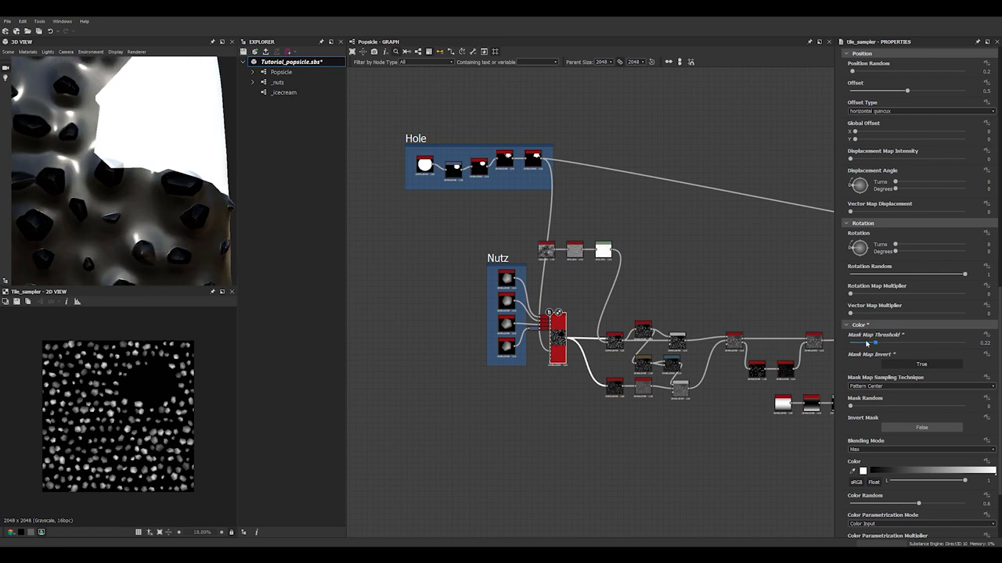
pyautogui.moveTo(878, 342); pyautogui.dragTo(906, 342)
pyautogui.moveTo(907, 342); pyautogui.dragTo(902, 344)
pyautogui.scroll(-8, 199, 224)
pyautogui.moveTo(166, 227); pyautogui.dragTo(113, 220)
pyautogui.scroll(4, 114, 219)
pyautogui.moveTo(114, 219); pyautogui.dragTo(183, 223, button='middle')
pyautogui.scroll(3, 183, 223)
pyautogui.keyDown('ctrl'); pyautogui.keyDown('shift'); pyautogui.moveTo(184, 223); pyautogui.dragTo(156, 207, button='right'); pyautogui.keyUp('shift'); pyautogui.keyUp('ctrl')
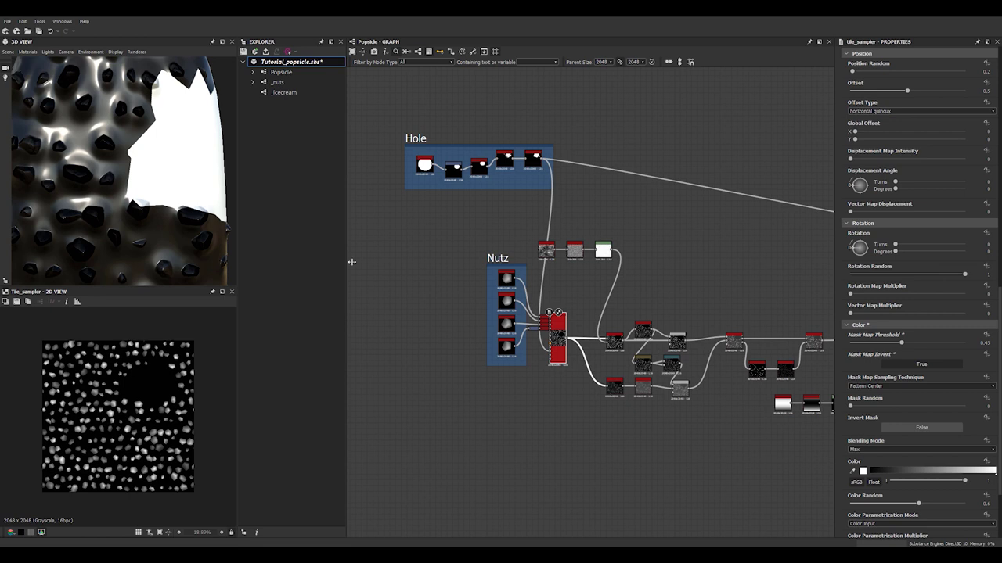
# Insert a Histogram Range node between the last non-uniform blur and the Blend node before the outputs
pyautogui.scroll(-3, 664, 287)
pyautogui.moveTo(818, 323); pyautogui.dragTo(592, 283, button='middle')
pyautogui.scroll(4, 593, 283)
pyautogui.moveTo(565, 356); pyautogui.dragTo(488, 341, button='middle')
pyautogui.scroll(2, 488, 341)
pyautogui.moveTo(483, 239); pyautogui.dragTo(513, 242)
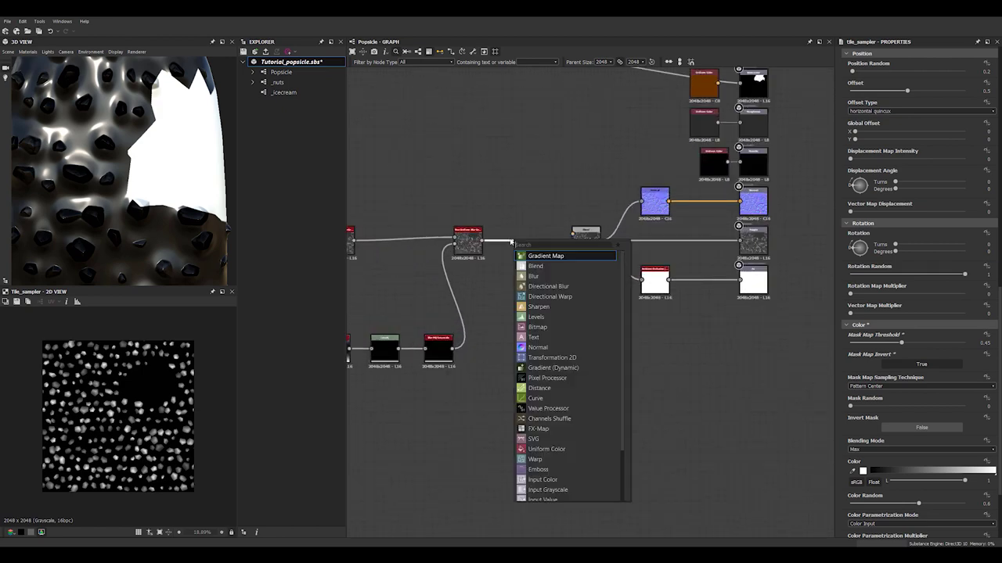
pyautogui.write('h')
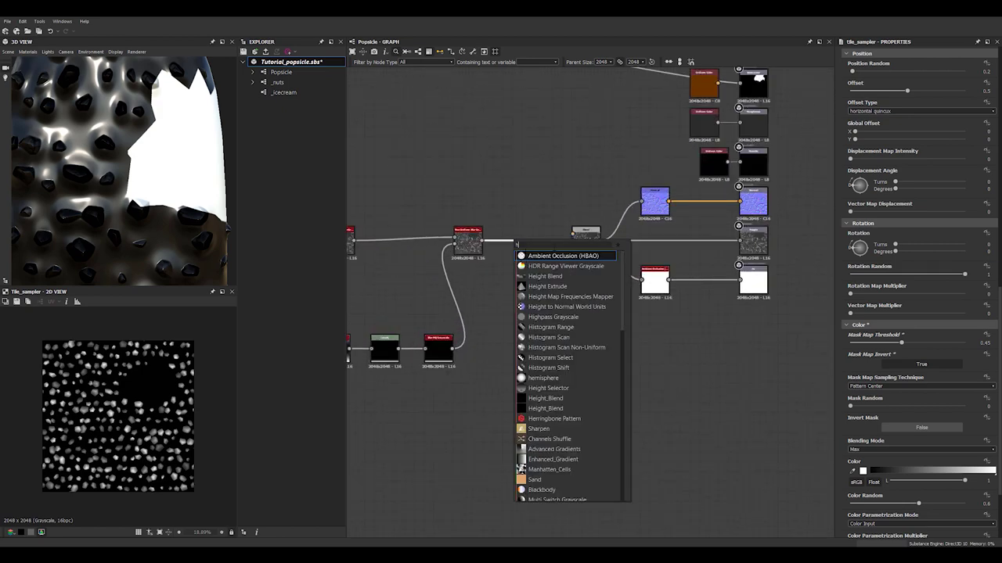
pyautogui.write('isto')
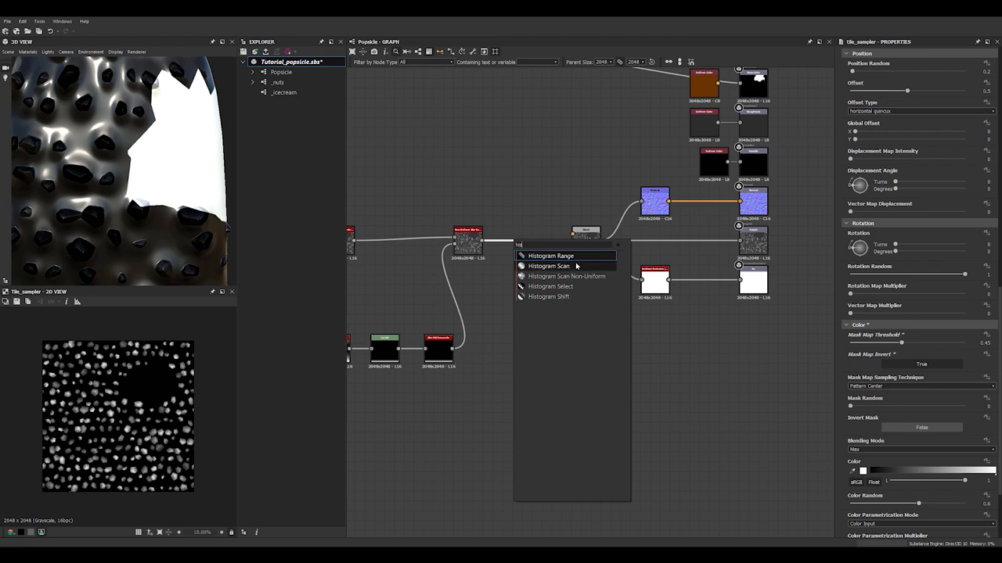
pyautogui.click(566, 256)
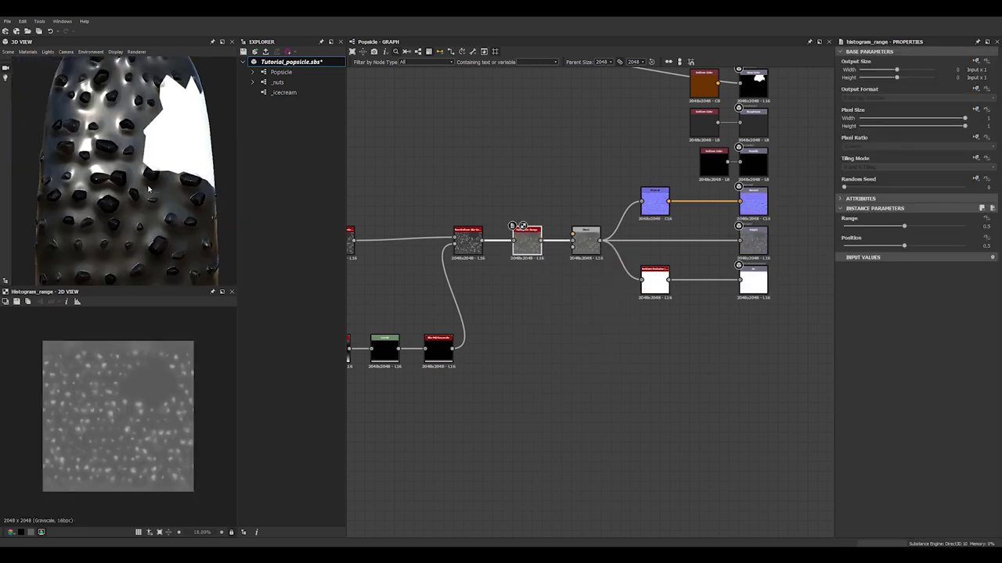
# Move the final Blend and all output nodes farther right, away from the Histogram Range node
pyautogui.moveTo(542, 291); pyautogui.dragTo(494, 342, button='middle')
pyautogui.scroll(-3, 547, 336)
pyautogui.moveTo(514, 164); pyautogui.dragTo(712, 411)
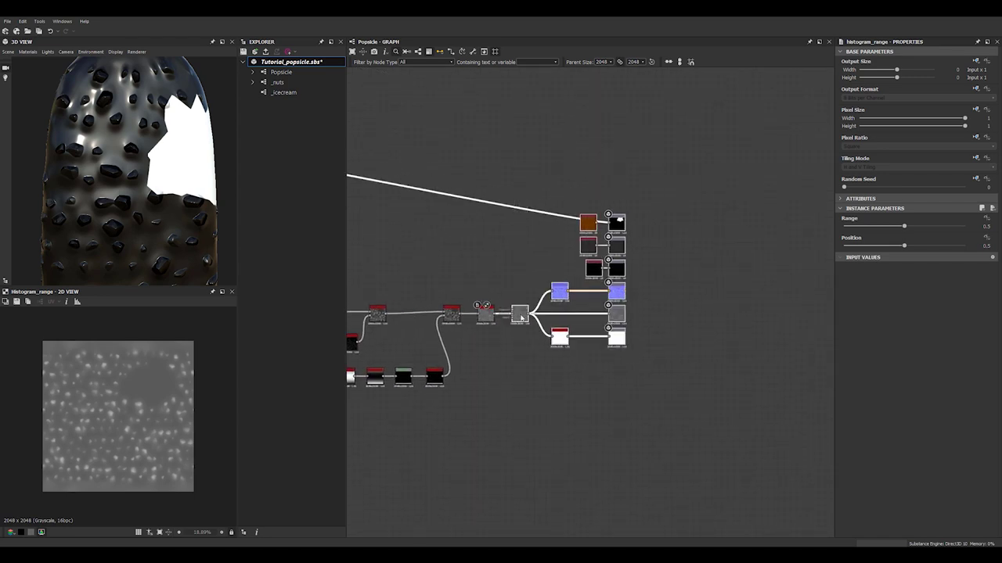
pyautogui.moveTo(519, 315); pyautogui.dragTo(554, 315)
pyautogui.moveTo(479, 290); pyautogui.dragTo(633, 317, button='middle')
pyautogui.scroll(-3, 576, 304)
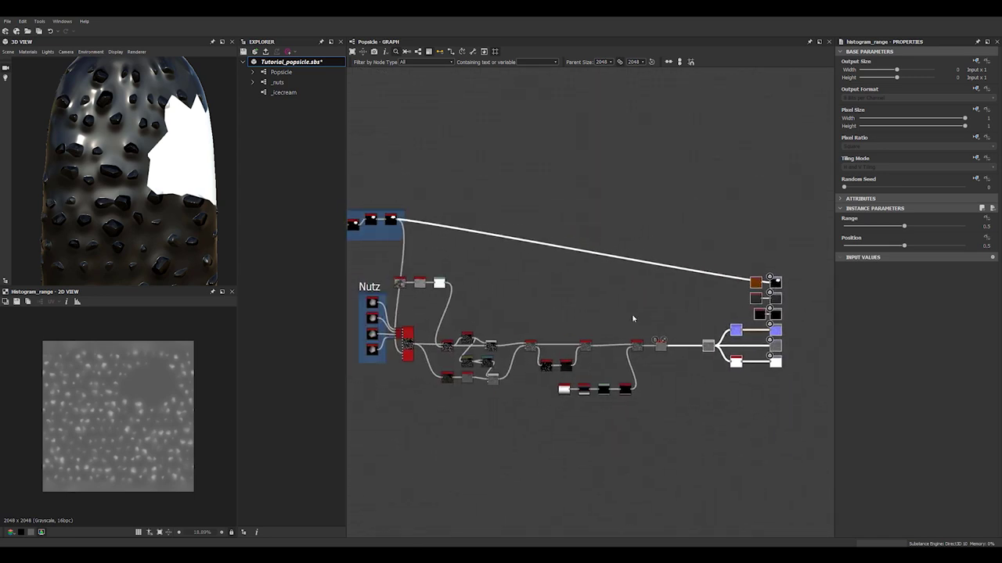
# Move the base color output and its brown Uniform Color node up, clear of the other outputs
pyautogui.moveTo(506, 259); pyautogui.dragTo(505, 279, button='middle')
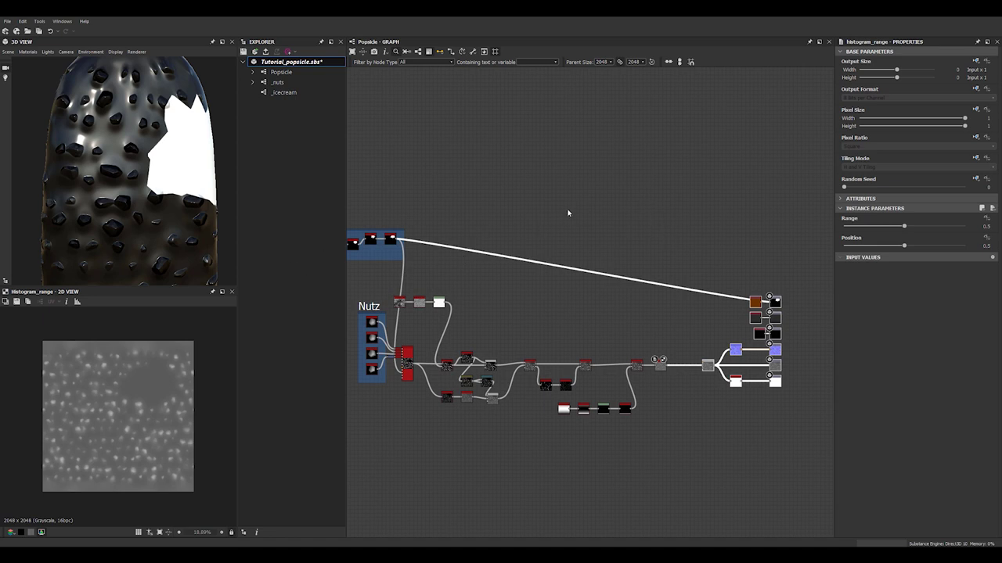
pyautogui.scroll(3, 525, 282)
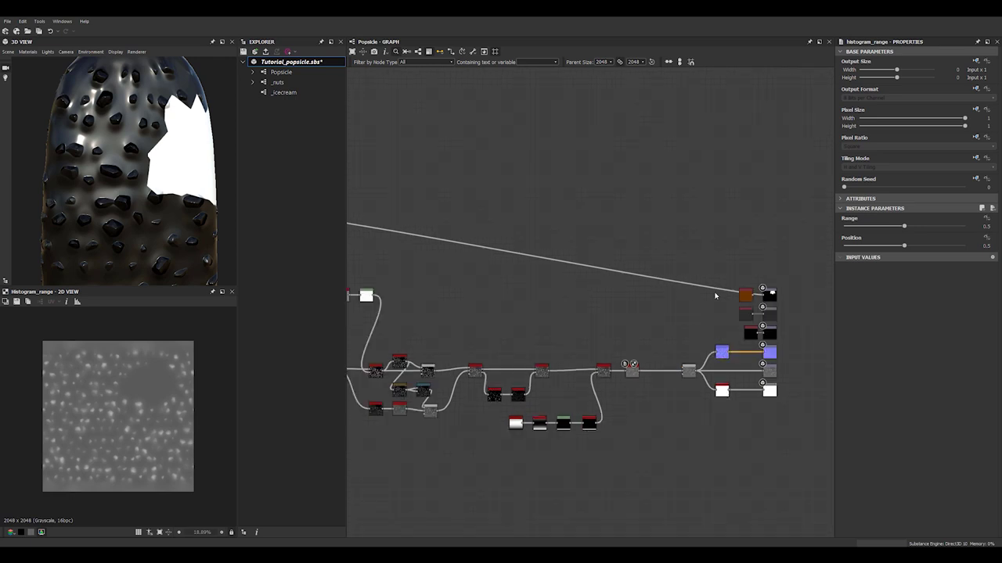
pyautogui.moveTo(776, 300); pyautogui.dragTo(784, 228)
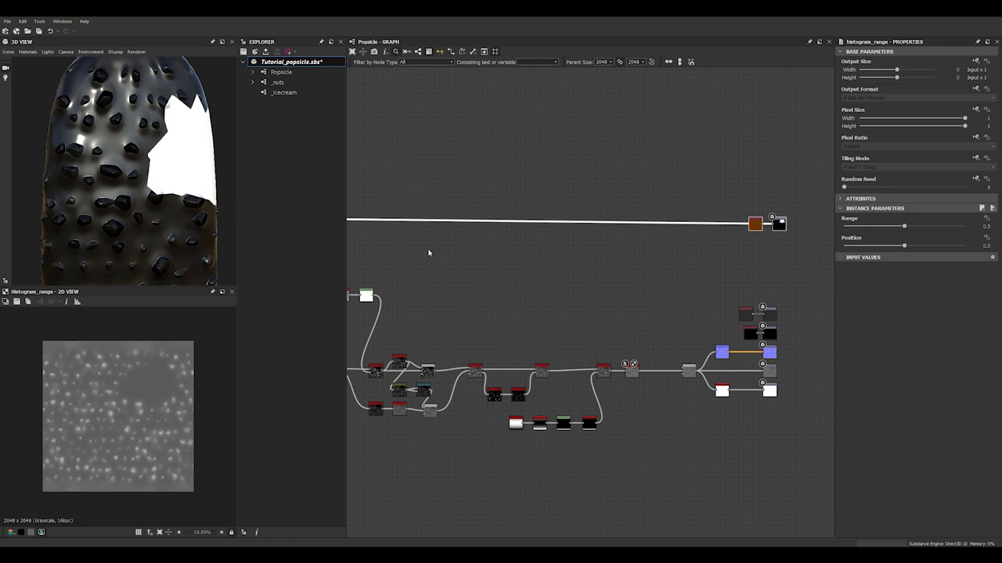
pyautogui.moveTo(657, 303); pyautogui.dragTo(682, 286, button='middle')
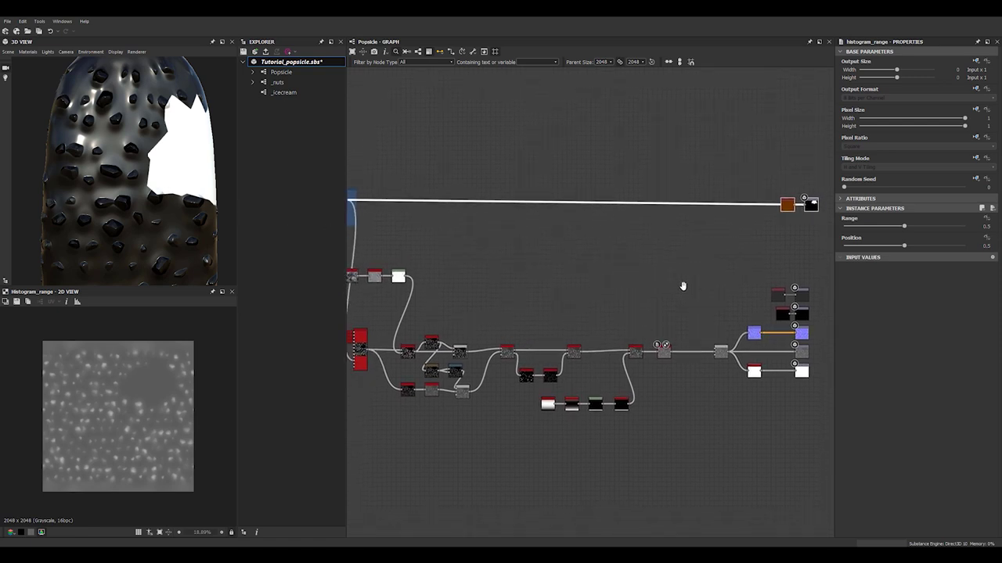
pyautogui.click(669, 266)
# Insert a Slope Blur Grayscale node on the link from the Hole frame to the base color output
pyautogui.click(576, 204)
pyautogui.press('space')
pyautogui.write('s')
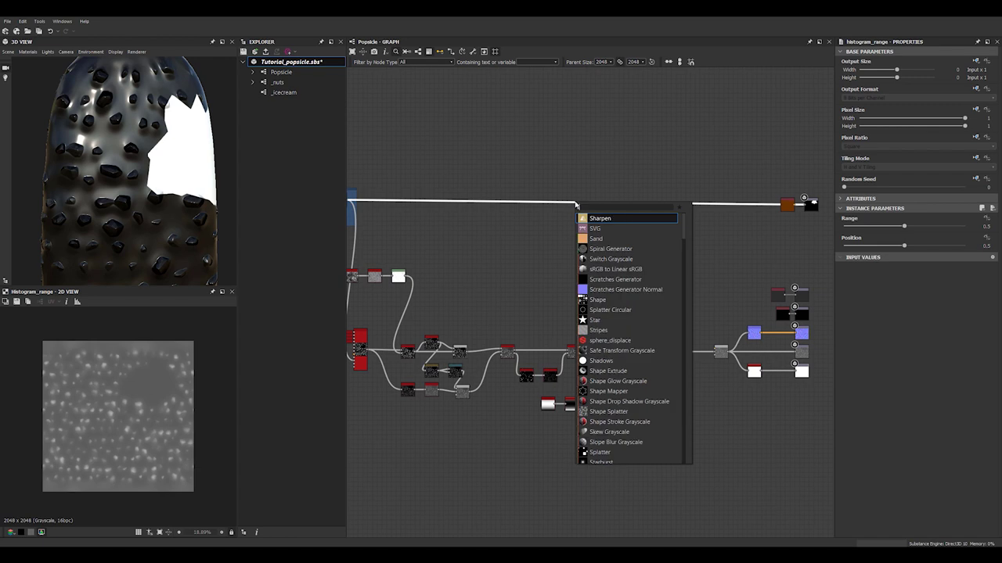
pyautogui.write('lop')
pyautogui.click(600, 219)
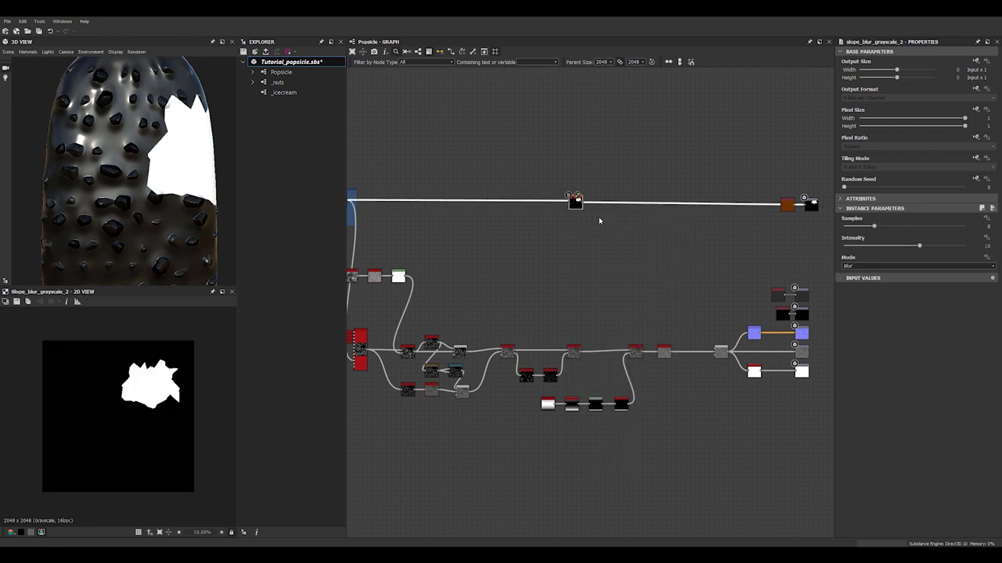
pyautogui.press('f')
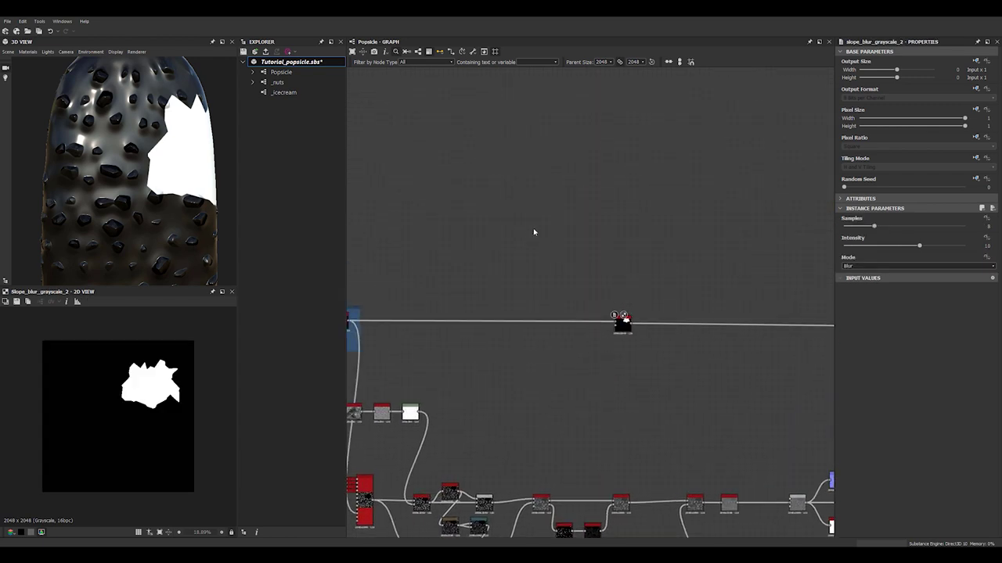
# Add a Clouds 2 node above the Slope Blur and set its output width and height to Parent / 4
pyautogui.press('space')
pyautogui.write('cloud')
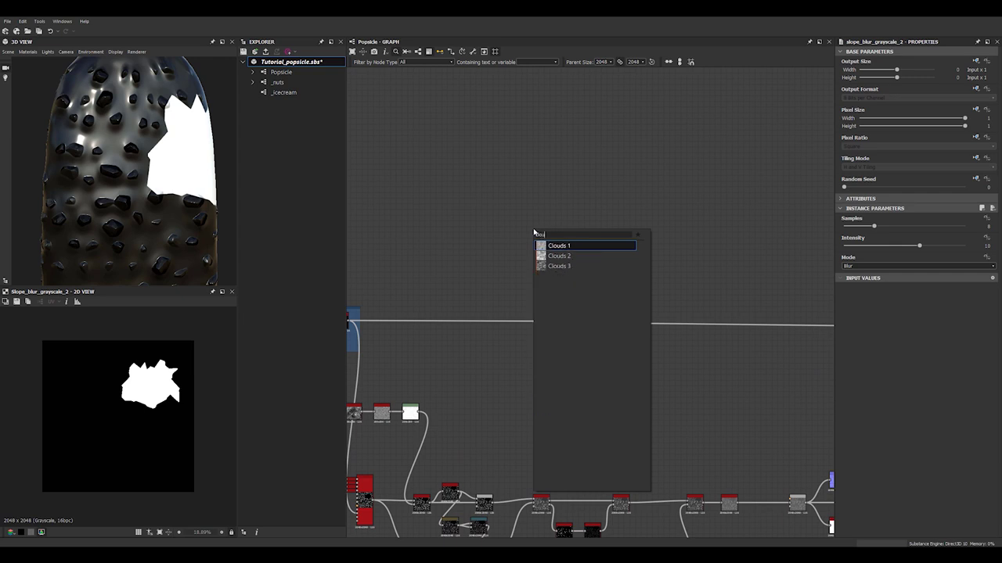
pyautogui.click(559, 256)
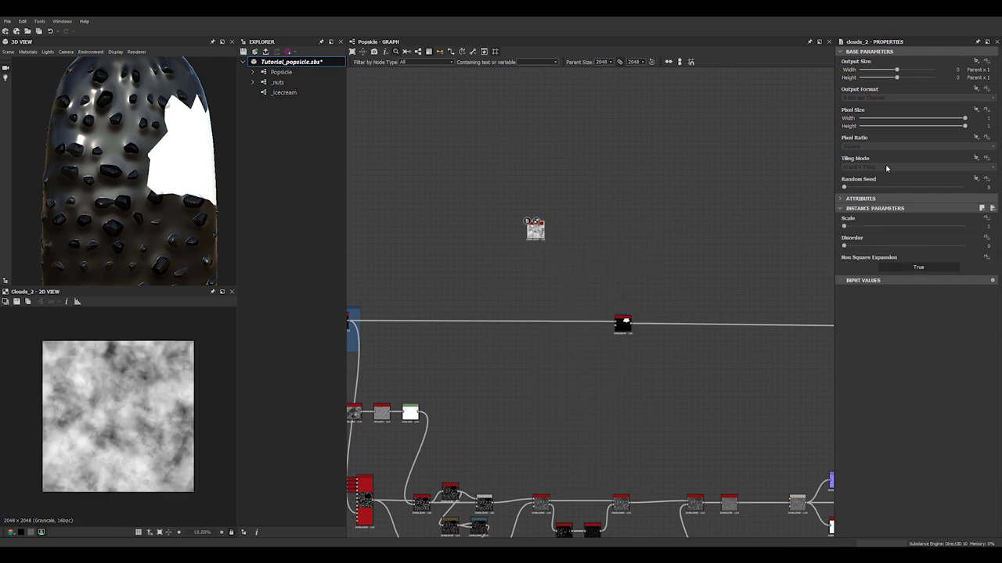
pyautogui.moveTo(896, 71); pyautogui.dragTo(891, 80)
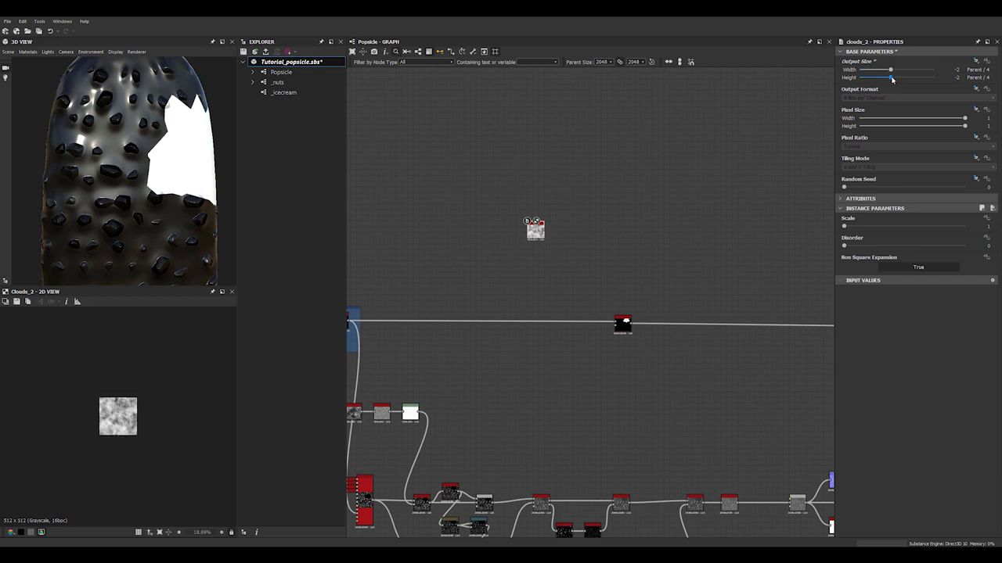
pyautogui.scroll(5, 563, 238)
# Connect the Clouds 2 output to the slope input of the new Slope Blur Grayscale node
pyautogui.moveTo(502, 232); pyautogui.dragTo(538, 316)
pyautogui.moveTo(610, 296); pyautogui.dragTo(592, 259, button='middle')
pyautogui.scroll(-2, 554, 226)
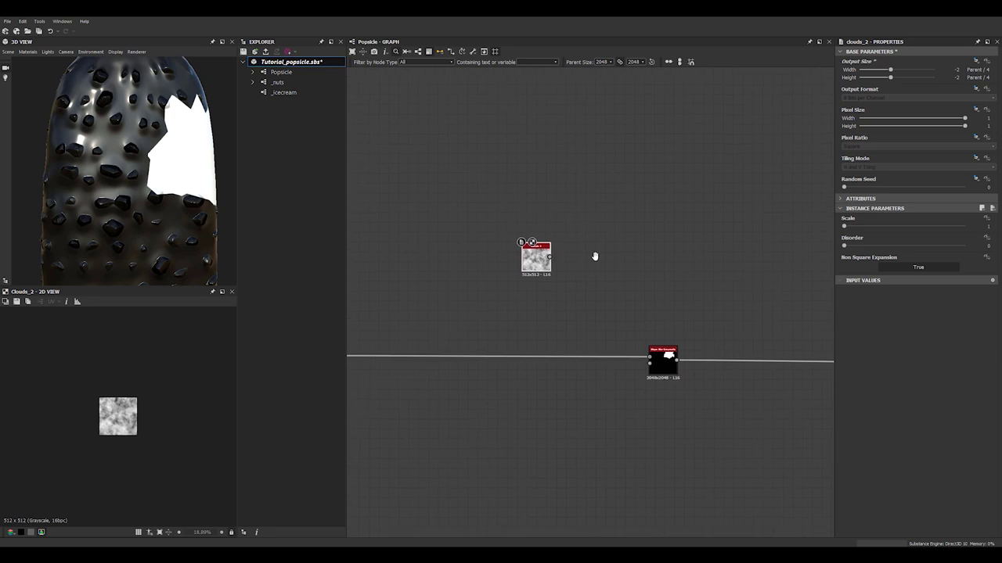
pyautogui.moveTo(548, 259); pyautogui.dragTo(668, 361)
# Set the Slope Blur Grayscale to 32 samples, Min mode and an intensity of 2.74
pyautogui.moveTo(847, 227); pyautogui.dragTo(965, 226)
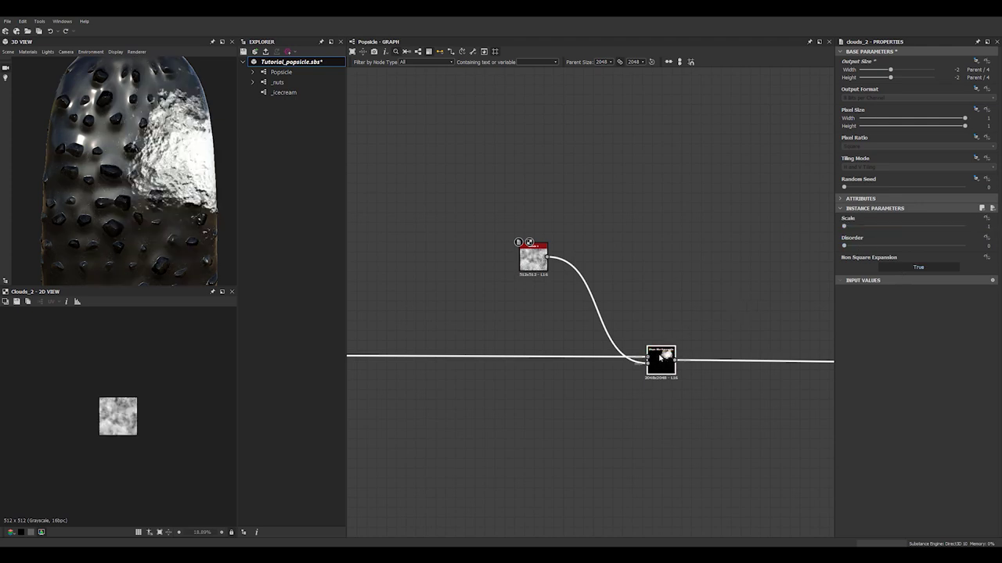
pyautogui.moveTo(661, 362); pyautogui.dragTo(661, 366)
pyautogui.moveTo(870, 227); pyautogui.dragTo(1000, 235)
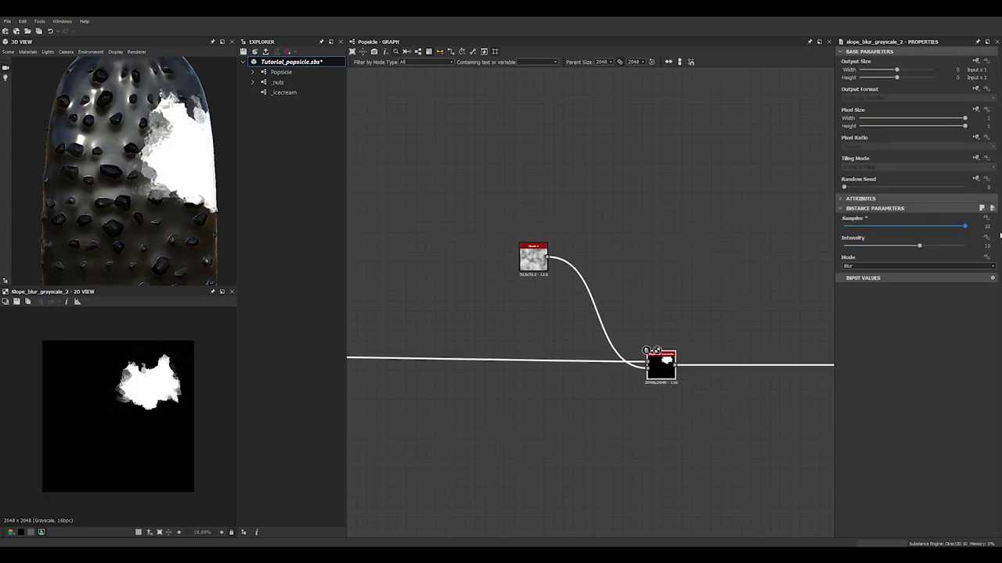
pyautogui.click(852, 266)
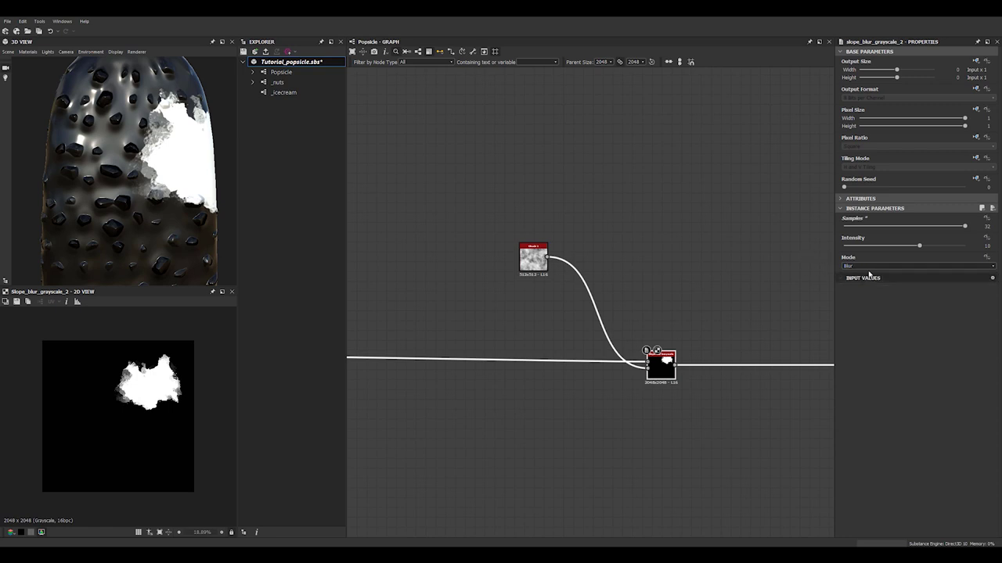
pyautogui.click(851, 280)
pyautogui.moveTo(853, 246); pyautogui.dragTo(863, 251)
# Insert a Transformation 2D node between the Clouds 2 and Slope Blur Grayscale nodes and scale up the clouds pattern
pyautogui.click(589, 294)
pyautogui.press('space')
pyautogui.write('tra')
pyautogui.click(610, 308)
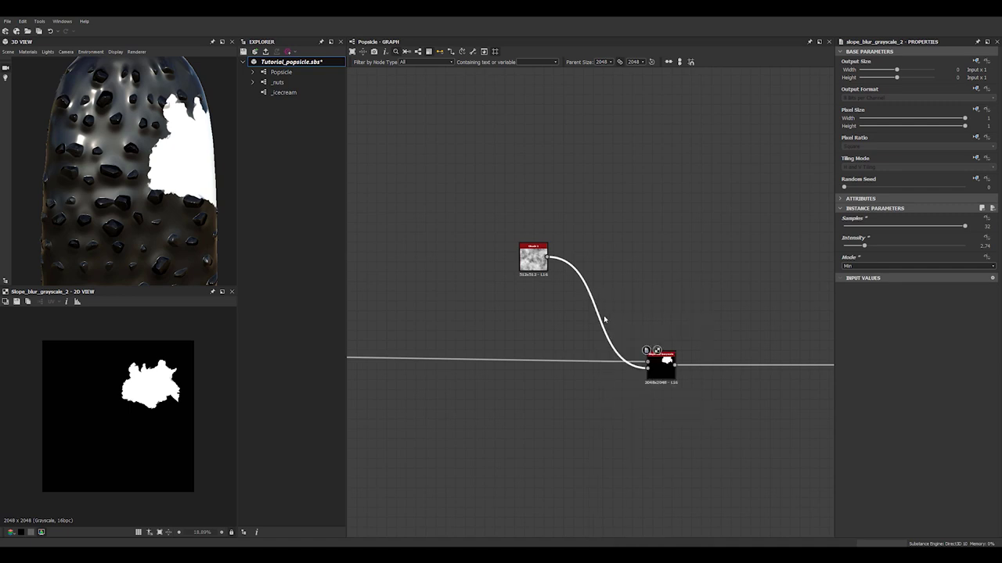
pyautogui.scroll(2, 149, 419)
pyautogui.moveTo(148, 385); pyautogui.dragTo(211, 350)
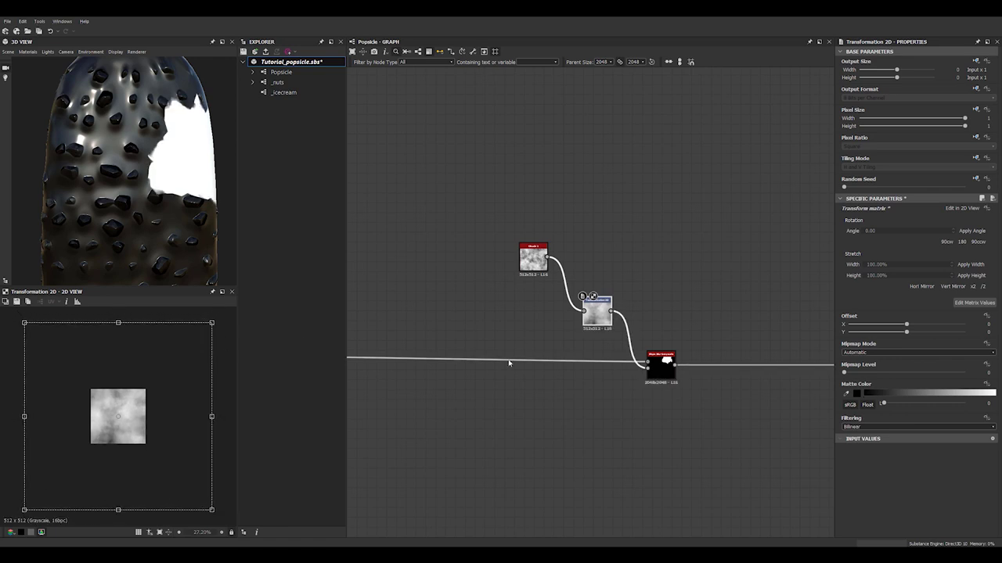
# Examine the enlarged clouds with and without tiling, then review the slope-blurred bite mask and its edge on the popsicle
pyautogui.click(566, 363)
pyautogui.click(591, 315)
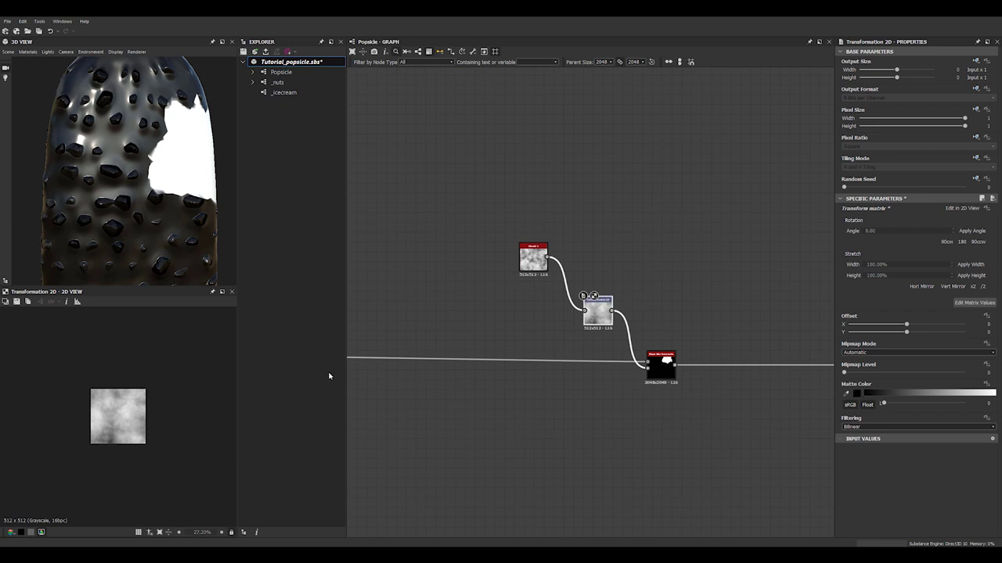
pyautogui.press('space')
pyautogui.press('space')
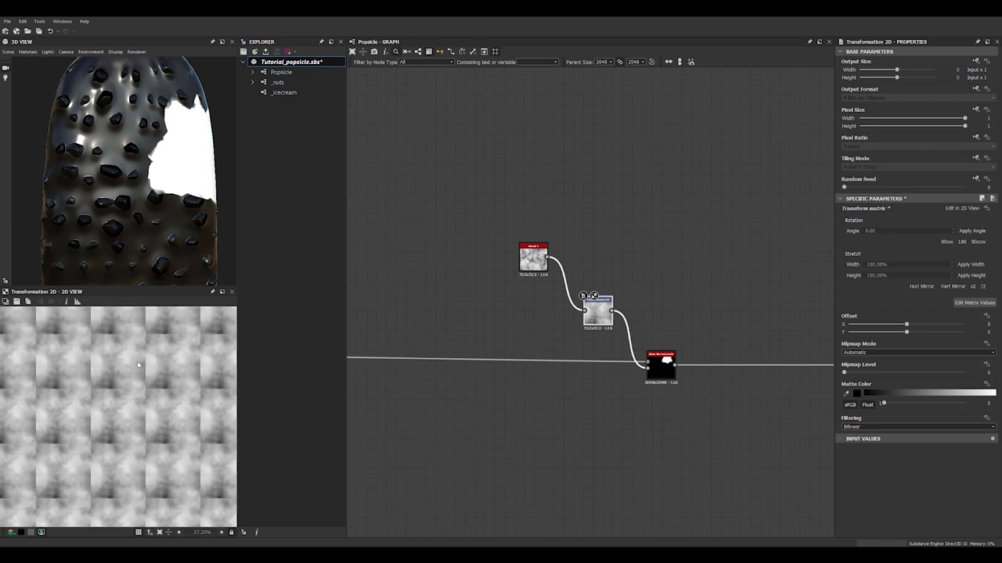
pyautogui.doubleClick(666, 377)
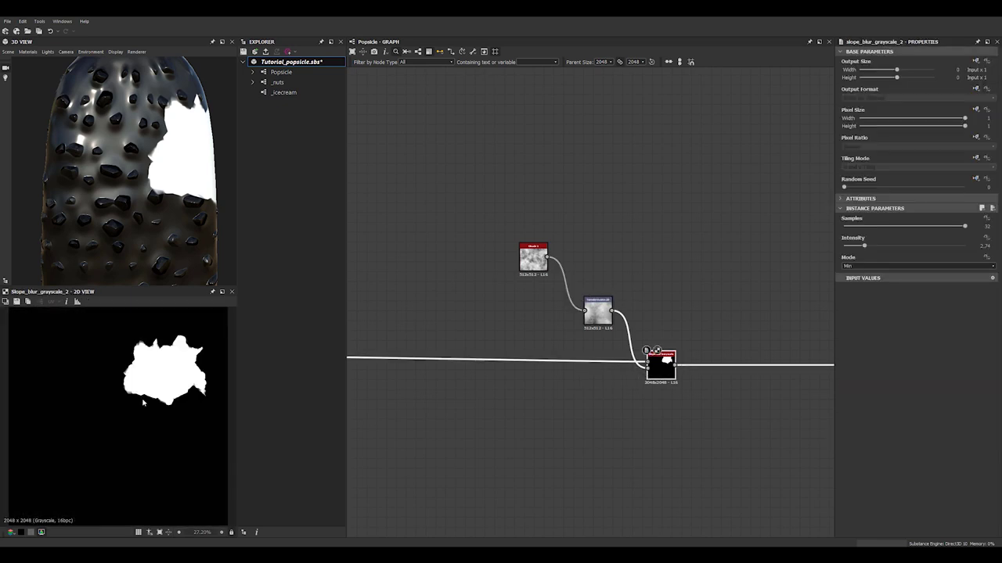
pyautogui.scroll(-4, 169, 397)
pyautogui.scroll(3, 156, 342)
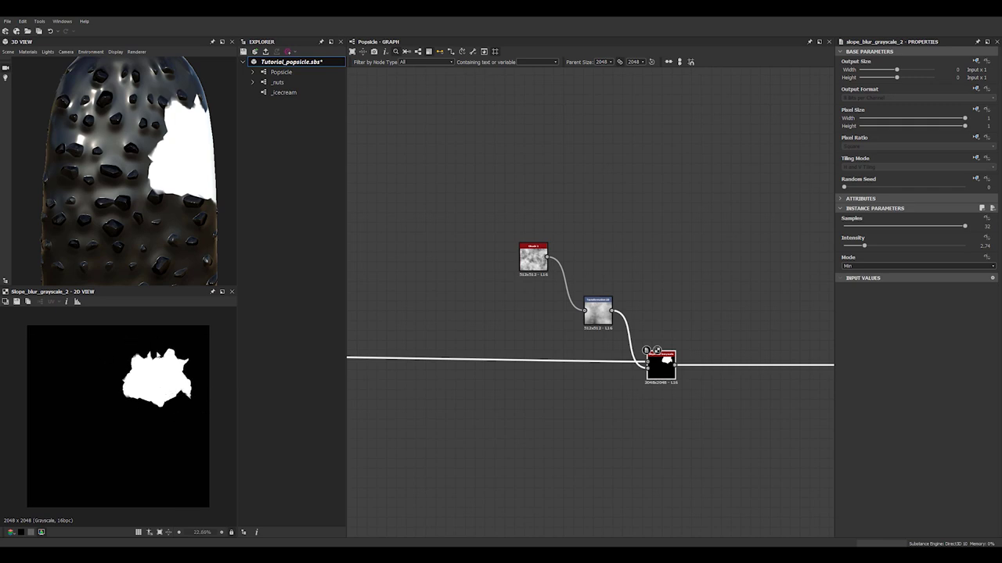
pyautogui.moveTo(188, 227); pyautogui.dragTo(147, 200)
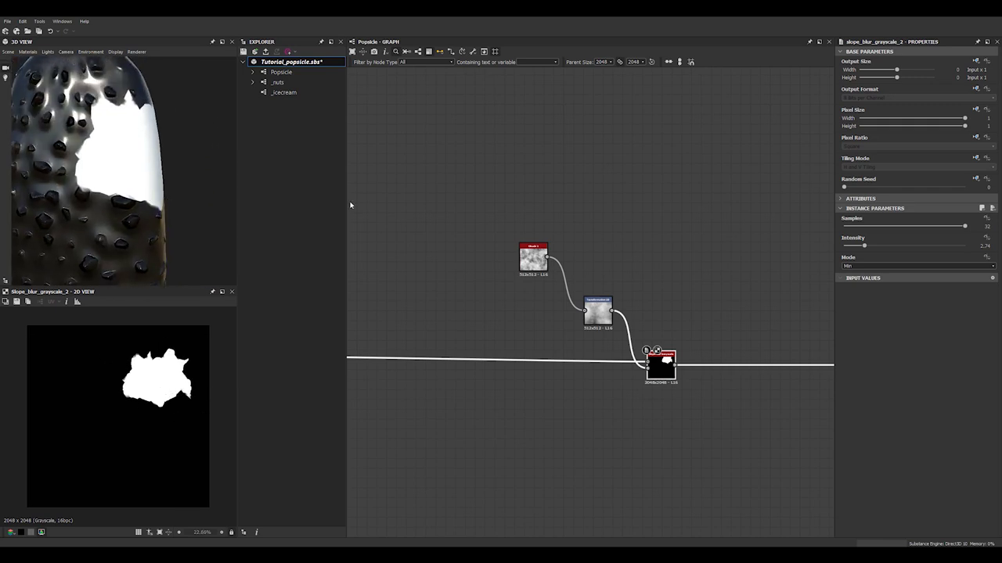
# Insert a Bevel node on the link after the Slope Blur Grayscale node
pyautogui.moveTo(625, 350); pyautogui.dragTo(516, 277, button='middle')
pyautogui.scroll(3, 554, 284)
pyautogui.press('space')
pyautogui.write('bevel')
pyautogui.click(601, 298)
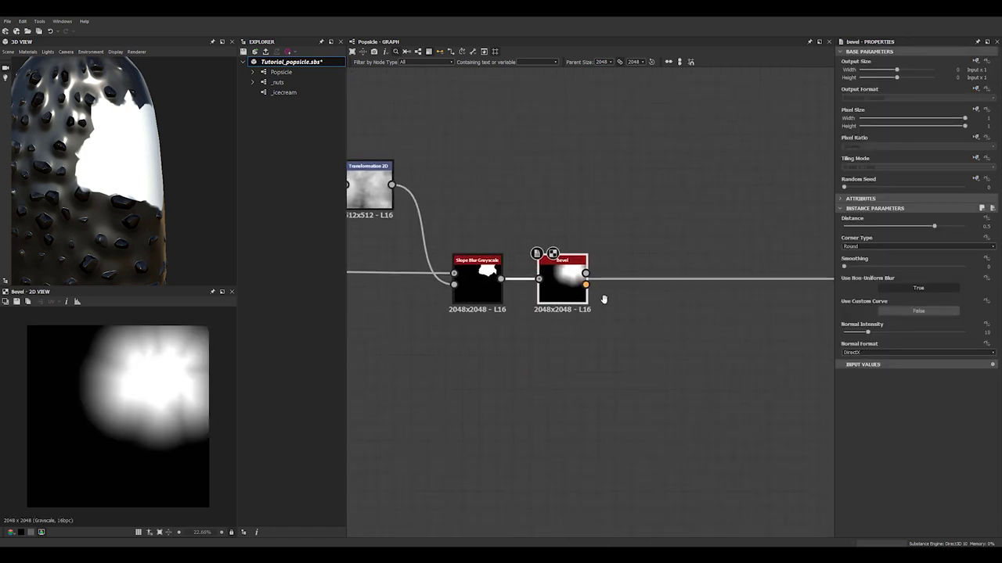
# Set the Bevel node's distance to -0.13 and its smoothing to 0.65
pyautogui.scroll(1, 603, 299)
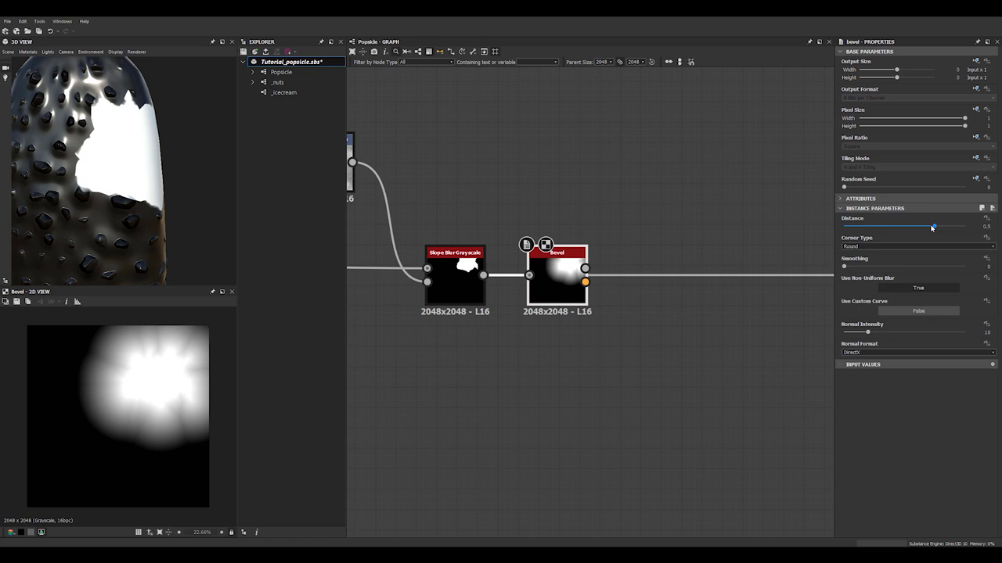
pyautogui.moveTo(932, 228); pyautogui.dragTo(911, 229)
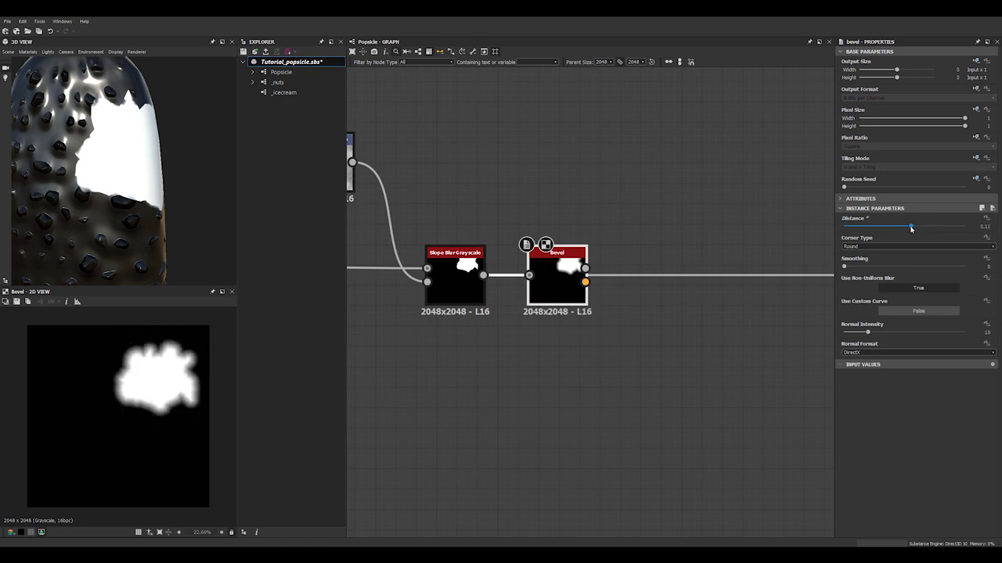
pyautogui.moveTo(911, 229); pyautogui.dragTo(897, 228)
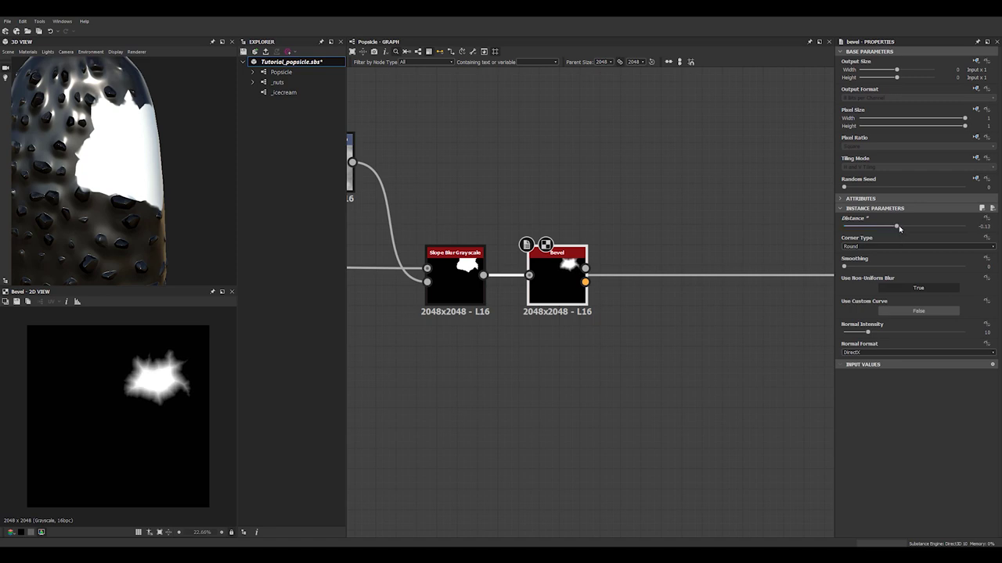
pyautogui.click(860, 267)
pyautogui.scroll(-6, 605, 313)
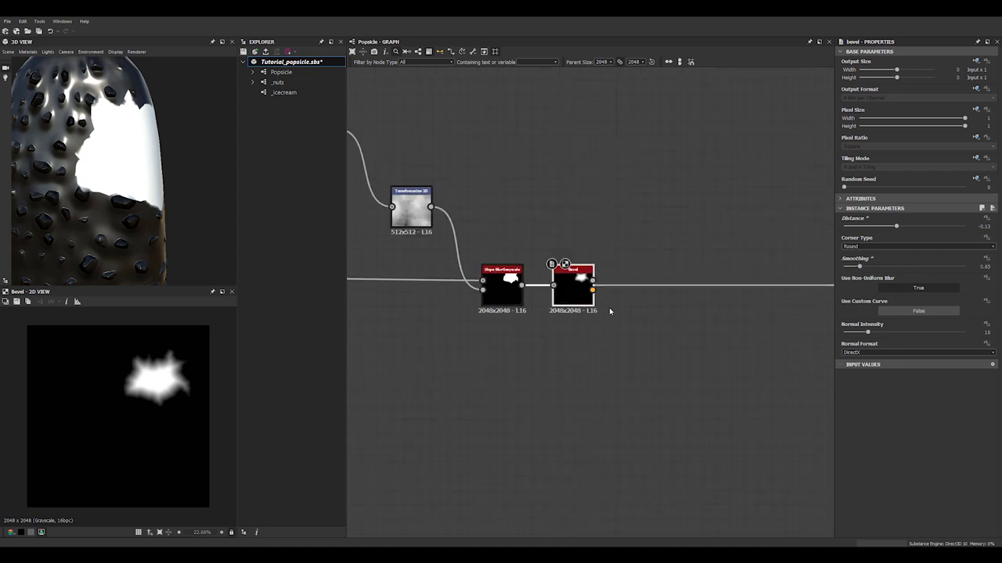
# Insert a Blend node on the link between the Histogram Range and the final Blend in the height chain
pyautogui.moveTo(538, 306); pyautogui.dragTo(590, 237, button='middle')
pyautogui.scroll(1, 590, 238)
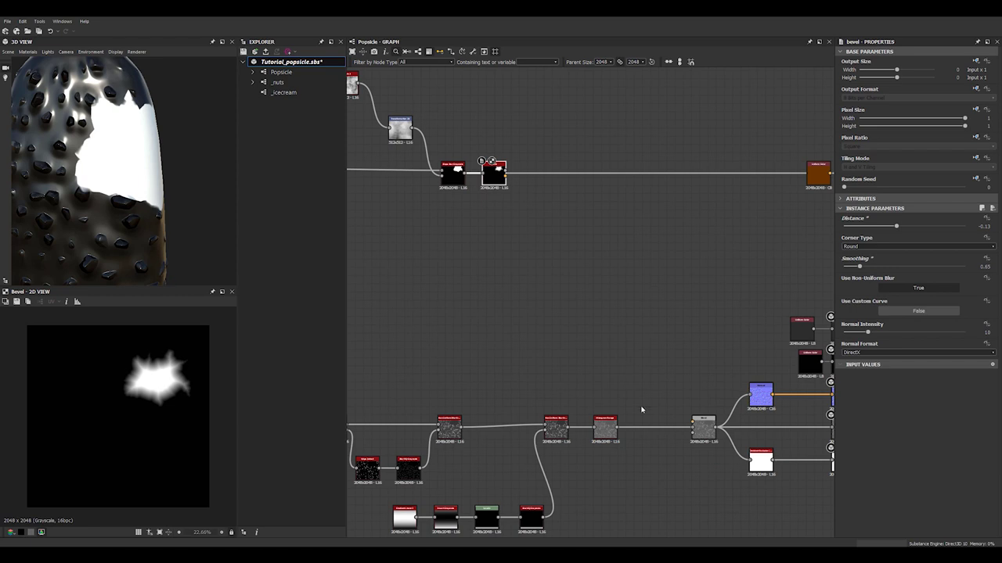
pyautogui.click(646, 429)
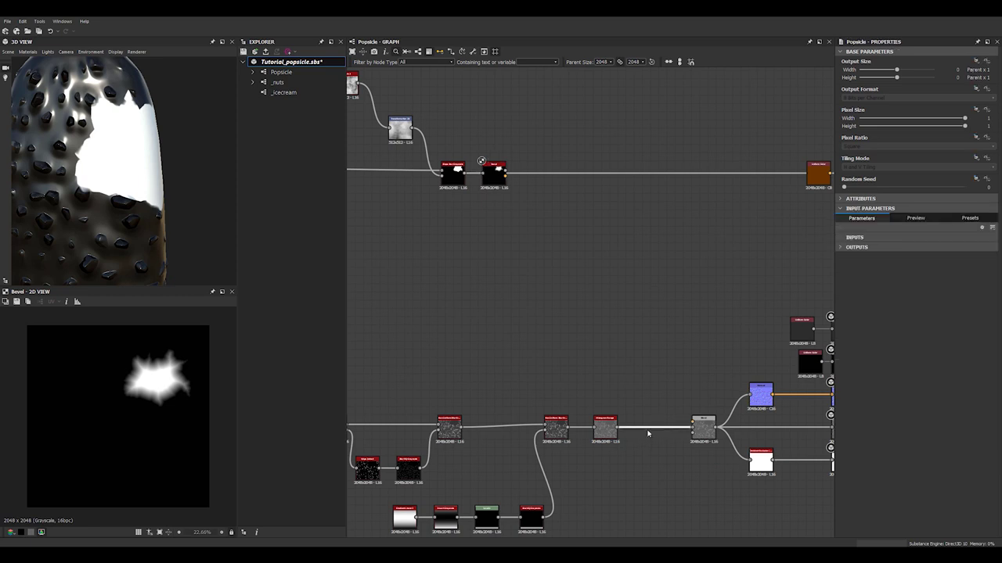
pyautogui.press('space')
pyautogui.write('bl')
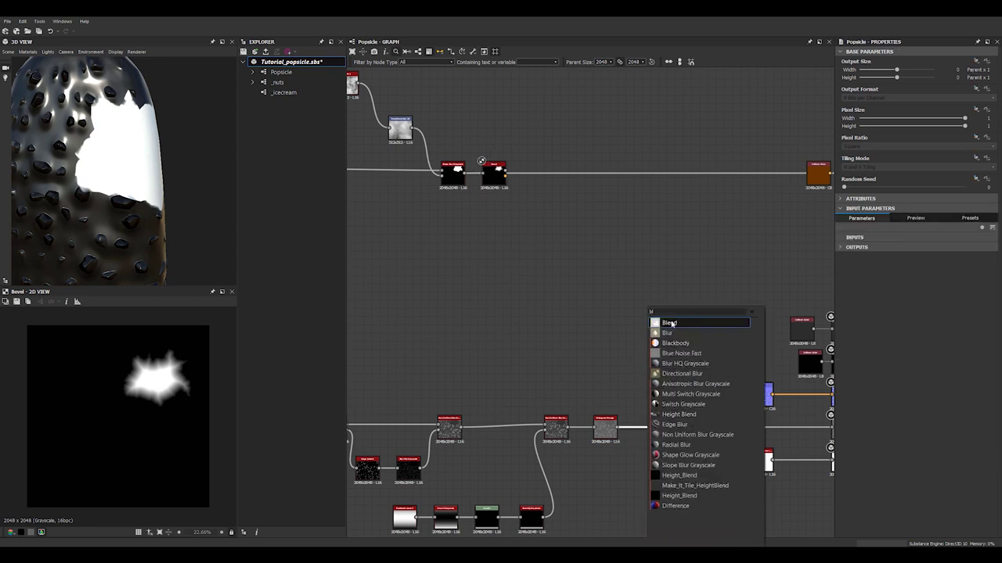
pyautogui.click(672, 323)
# Connect the Bevel output to the new Blend's foreground input and set its blending mode to Subtract
pyautogui.moveTo(505, 172); pyautogui.dragTo(642, 416)
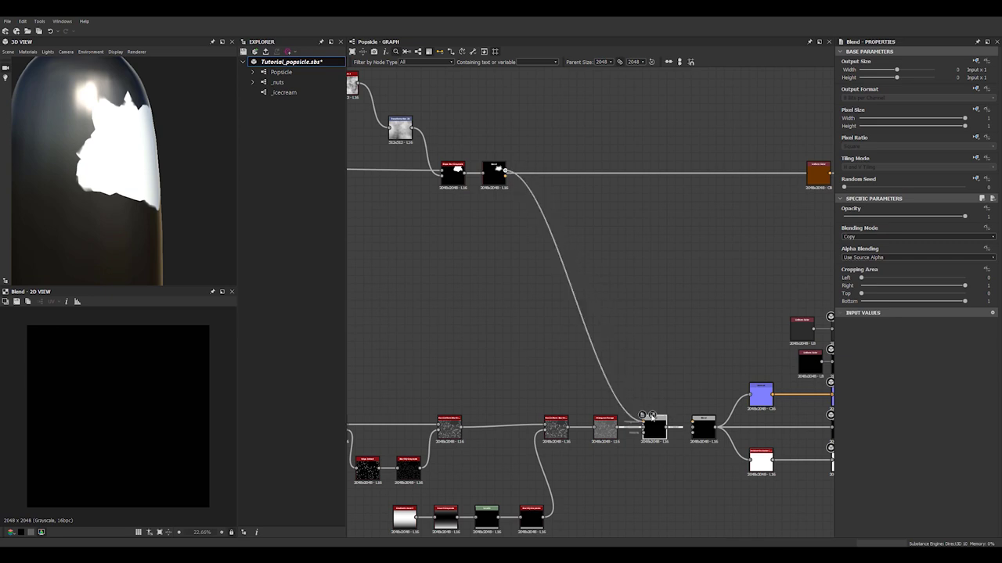
pyautogui.click(851, 235)
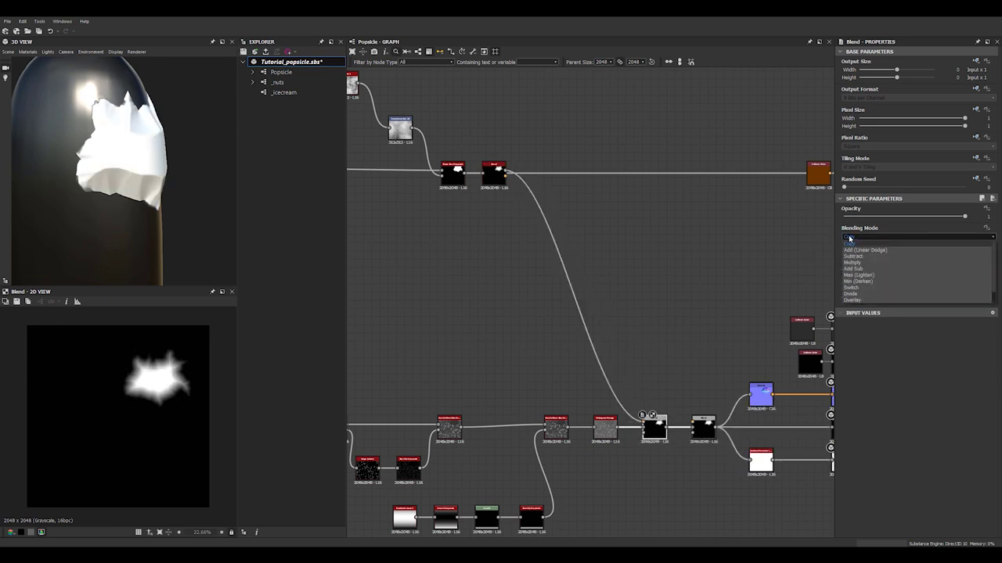
pyautogui.click(861, 255)
# Reconnect the brown Uniform Color node to the base color output and view the bite on the popsicle
pyautogui.moveTo(612, 283); pyautogui.dragTo(541, 281, button='middle')
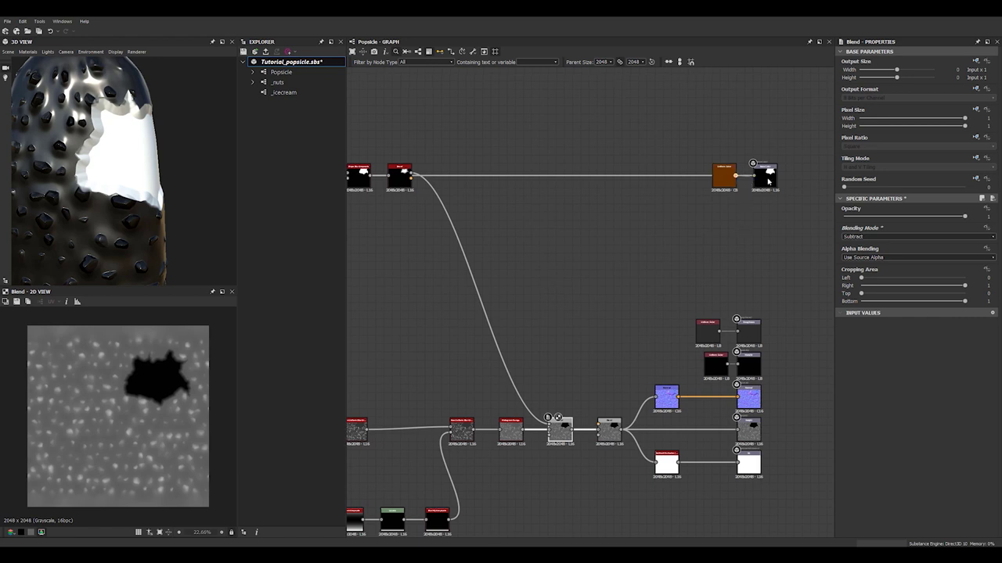
pyautogui.moveTo(768, 181); pyautogui.dragTo(767, 181)
pyautogui.moveTo(84, 172); pyautogui.dragTo(119, 141)
pyautogui.scroll(-3, 78, 172)
pyautogui.scroll(4, 119, 171)
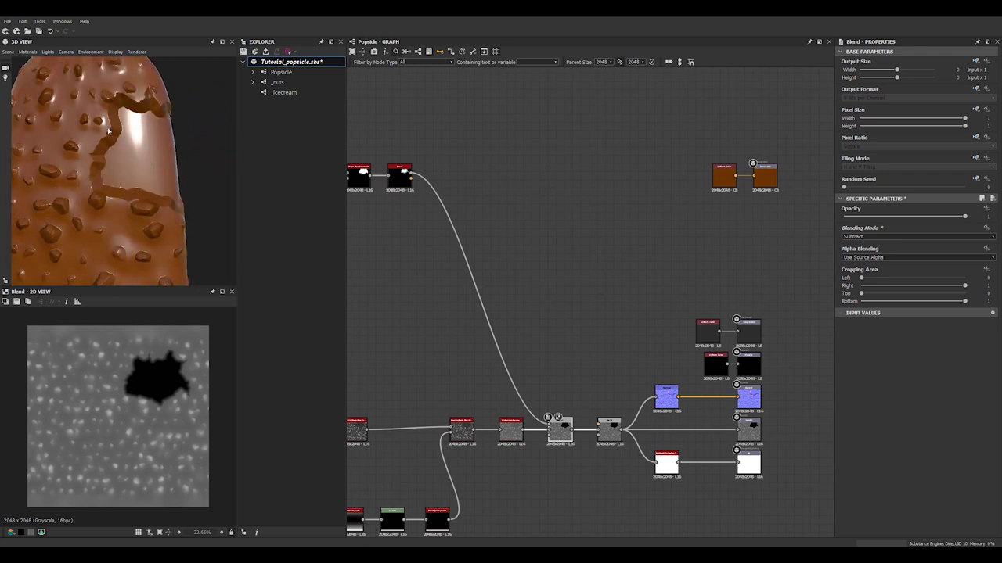
# Open the icecream_mtrl material for editing and set its height scale to 0.39
pyautogui.click(17, 52)
pyautogui.moveTo(34, 65)
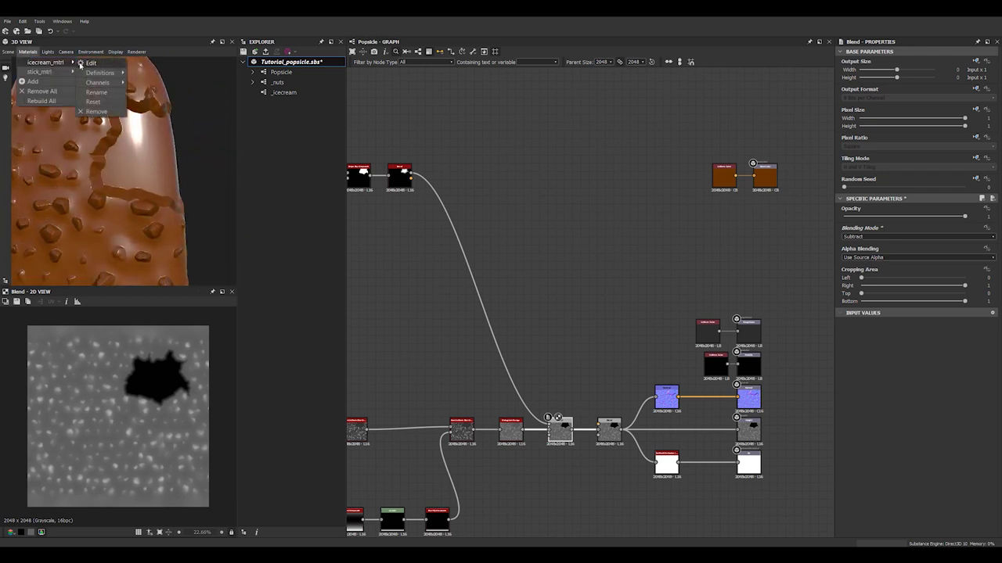
pyautogui.click(106, 92)
pyautogui.moveTo(848, 130); pyautogui.dragTo(849, 131)
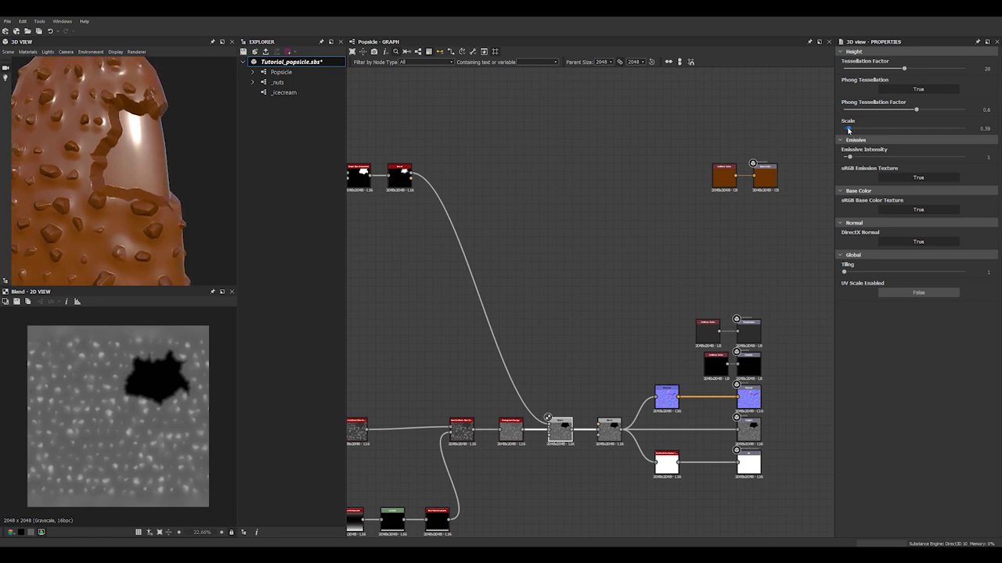
# Review the Histogram Range parameters and inspect the depth and edges of the bite on the popsicle from several angles
pyautogui.click(515, 440)
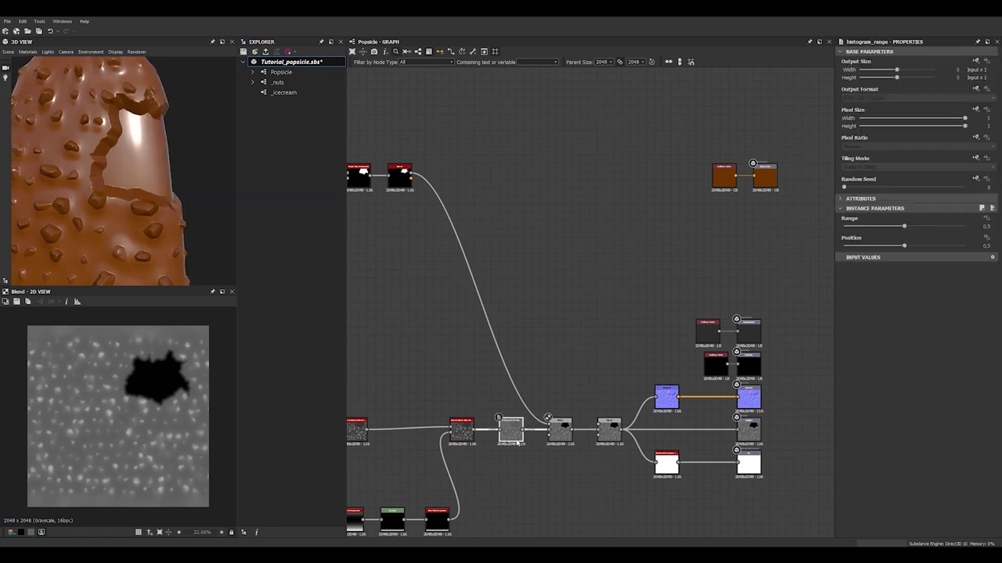
pyautogui.scroll(5, 517, 443)
pyautogui.scroll(-3, 648, 374)
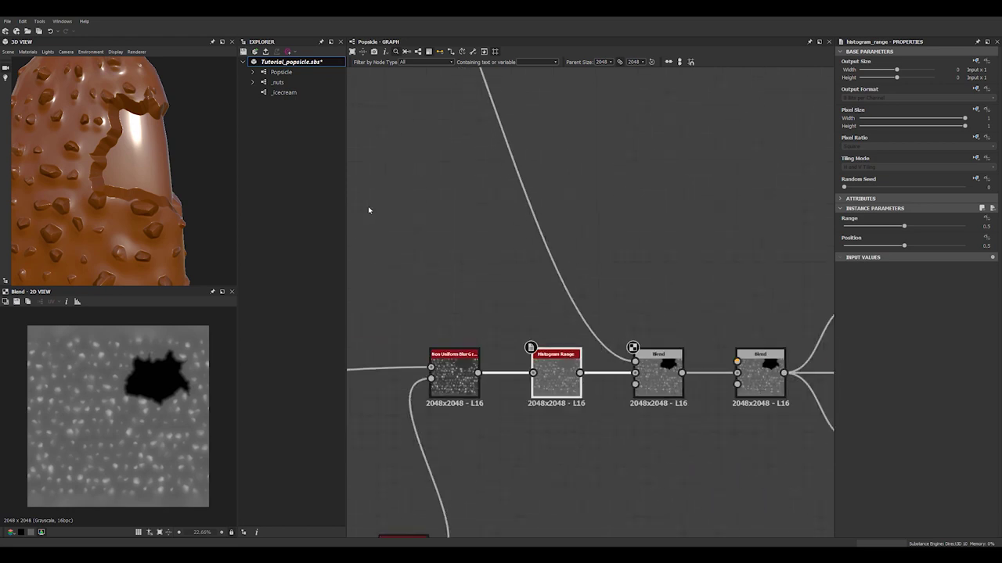
pyautogui.scroll(-3, 154, 154)
pyautogui.moveTo(155, 155)
pyautogui.mouseDown()
pyautogui.moveTo(178, 160)
pyautogui.moveTo(158, 155)
pyautogui.moveTo(76, 179)
pyautogui.moveTo(119, 177)
pyautogui.moveTo(154, 161)
pyautogui.moveTo(146, 155)
pyautogui.mouseUp()
pyautogui.scroll(2, 159, 155)
pyautogui.click(581, 203)
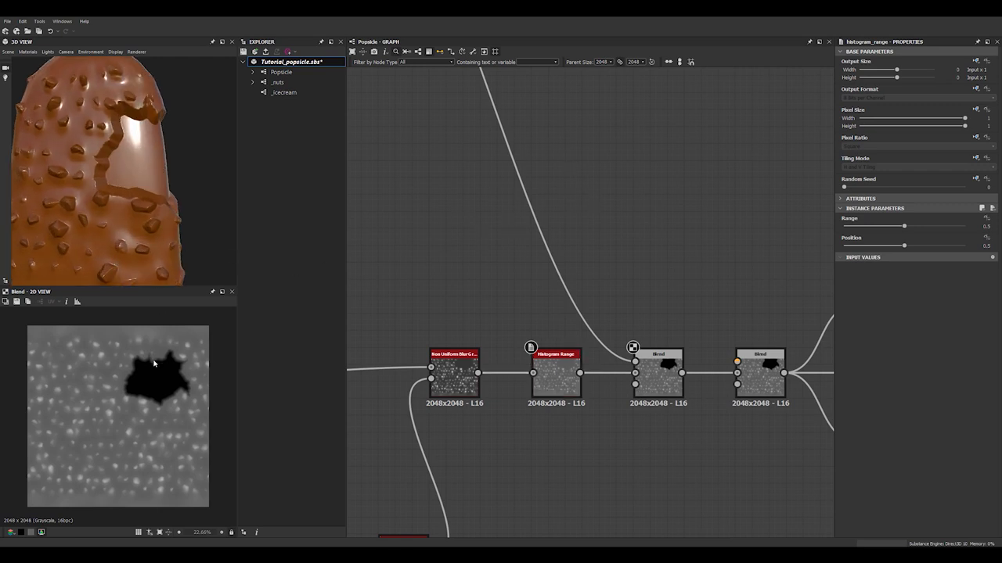
pyautogui.scroll(-2, 149, 218)
pyautogui.moveTo(147, 217)
pyautogui.mouseDown()
pyautogui.moveTo(169, 220)
pyautogui.moveTo(105, 232)
pyautogui.moveTo(150, 228)
pyautogui.mouseUp()
pyautogui.scroll(-3, 164, 229)
pyautogui.scroll(6, 139, 223)
pyautogui.moveTo(149, 225); pyautogui.dragTo(137, 217, button='middle')
pyautogui.moveTo(136, 217); pyautogui.dragTo(145, 219)
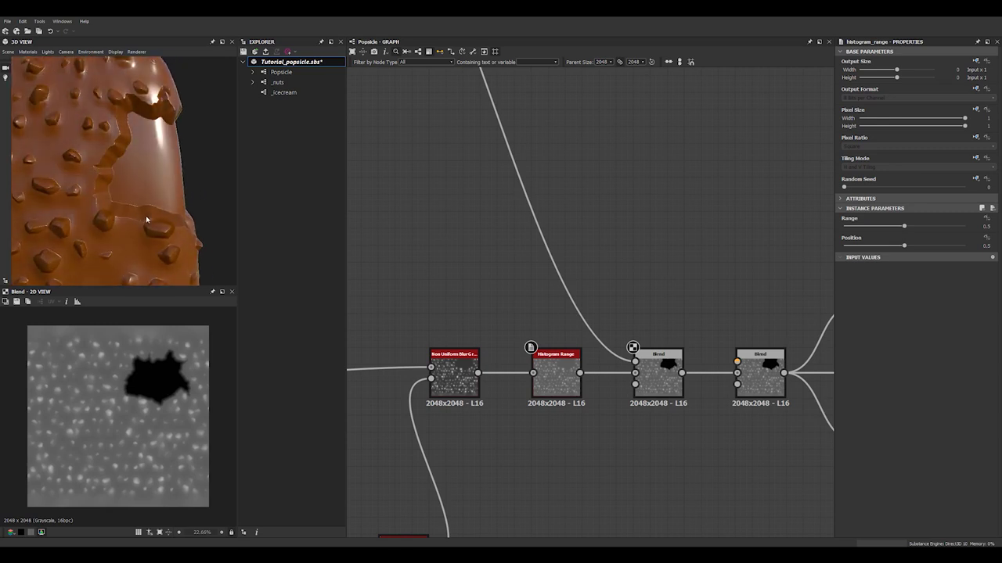
pyautogui.moveTo(581, 274); pyautogui.dragTo(592, 393, button='middle')
pyautogui.scroll(-6, 548, 282)
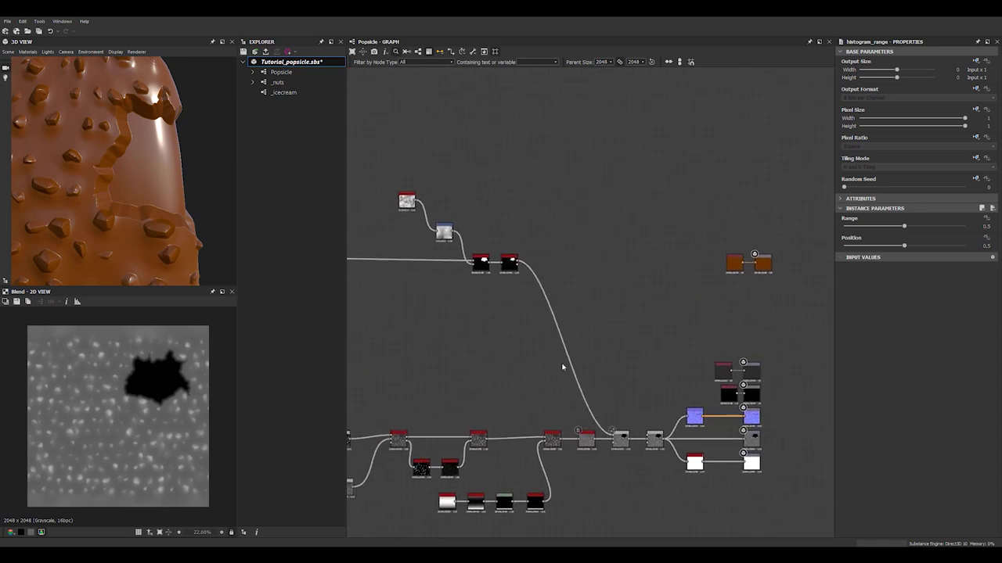
pyautogui.scroll(4, 517, 303)
pyautogui.press('space')
pyautogui.write('b')
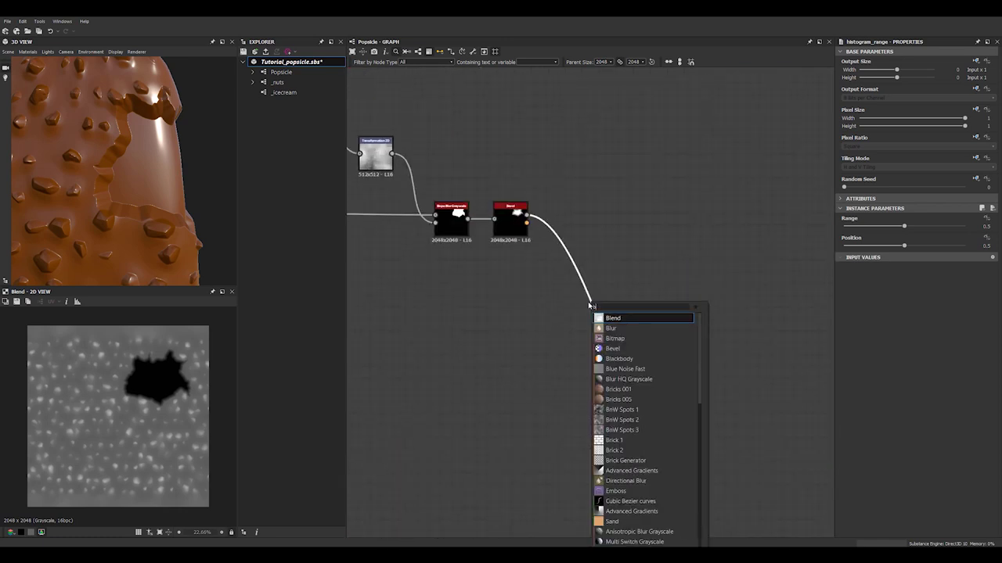
pyautogui.click(543, 282)
# Insert a Slope Blur Grayscale node on the Bevel's output link and connect the Clouds 2 output to its slope input
pyautogui.press('space')
pyautogui.write('s')
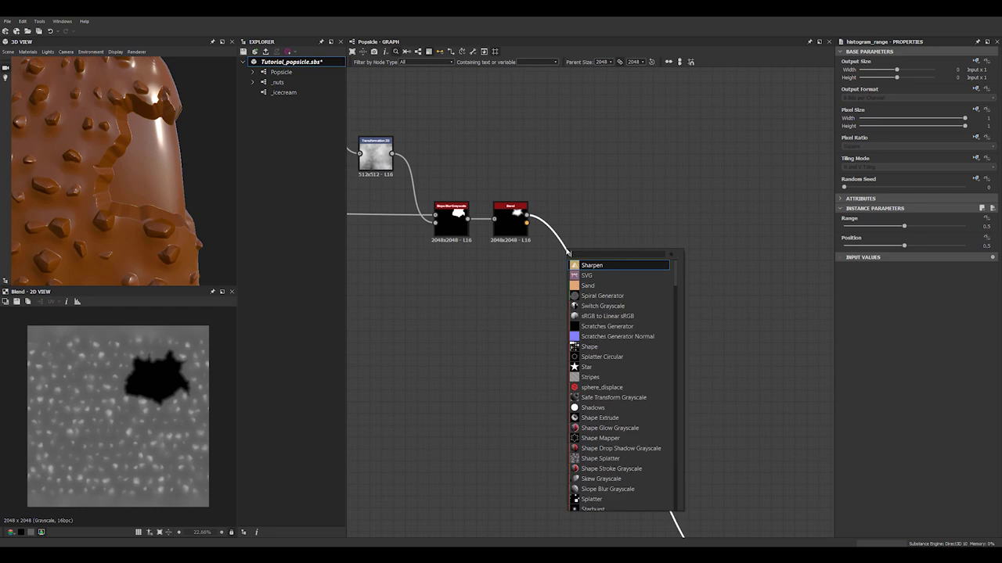
pyautogui.write('lo')
pyautogui.click(599, 265)
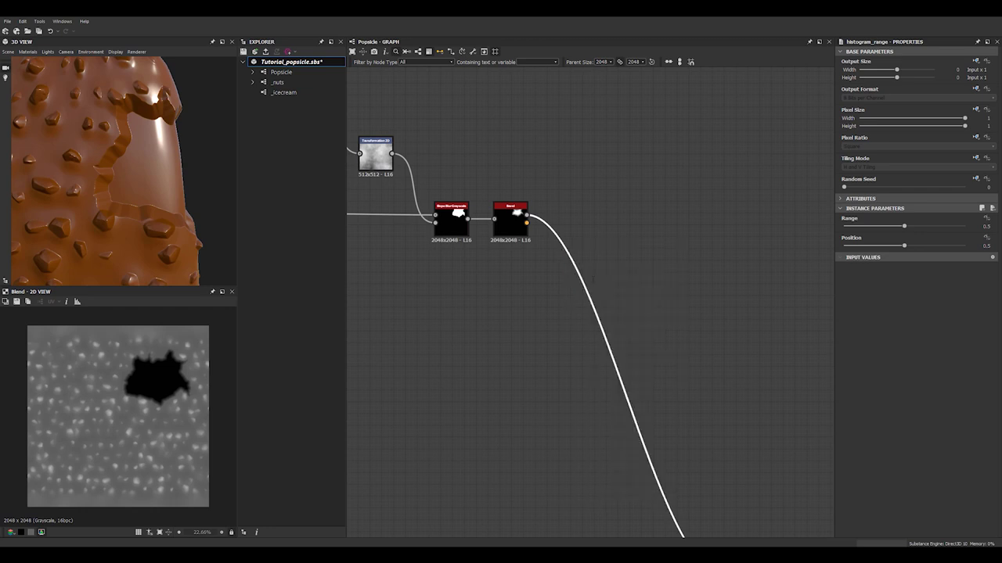
pyautogui.doubleClick(619, 405)
pyautogui.moveTo(619, 404); pyautogui.dragTo(581, 233)
pyautogui.moveTo(581, 233); pyautogui.dragTo(656, 325, button='middle')
pyautogui.moveTo(388, 179); pyautogui.dragTo(656, 306)
# Set the new Slope Blur Grayscale to 32 samples, Min mode and an intensity of 0.15, and inspect the bite edge up close
pyautogui.click(662, 312)
pyautogui.moveTo(874, 228); pyautogui.dragTo(964, 227)
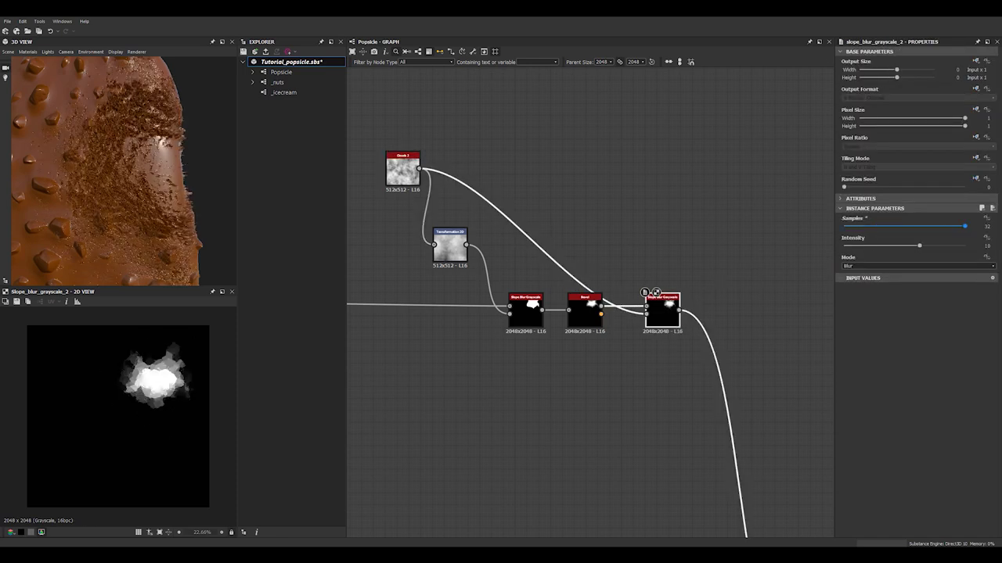
pyautogui.click(856, 265)
pyautogui.click(853, 266)
pyautogui.click(855, 283)
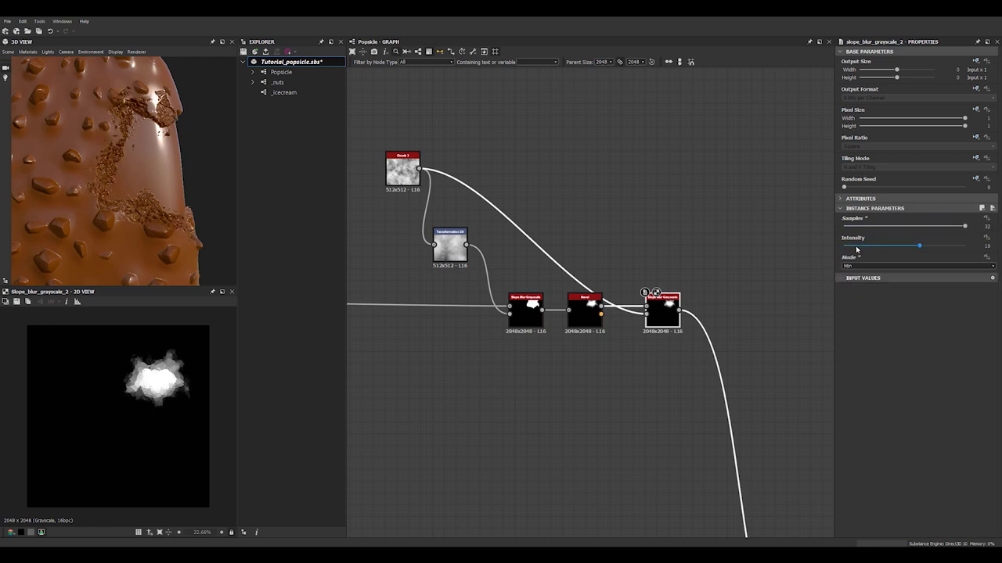
pyautogui.moveTo(856, 247); pyautogui.dragTo(844, 247)
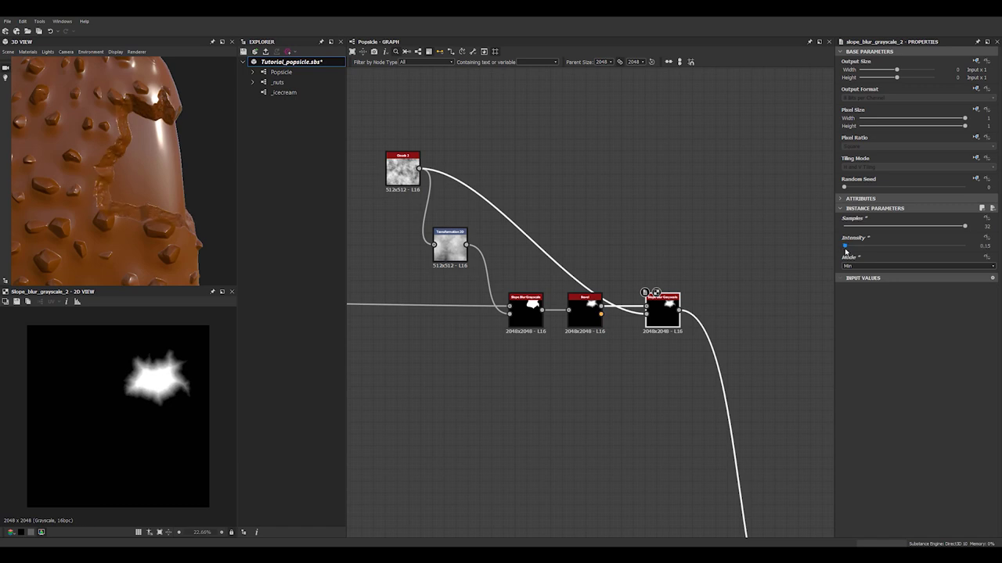
pyautogui.scroll(4, 128, 182)
pyautogui.moveTo(128, 183); pyautogui.dragTo(115, 206)
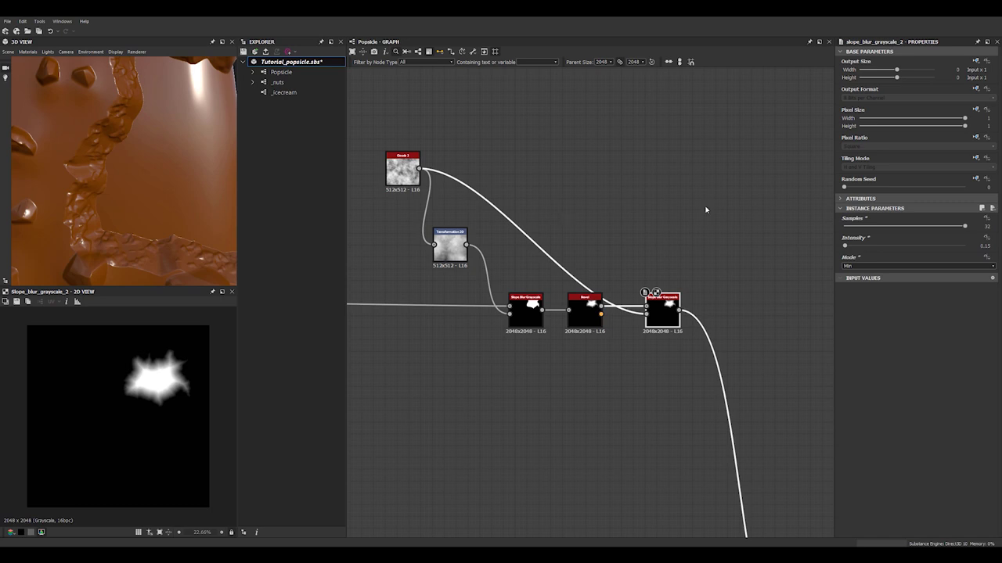
# Switch the new Slope Blur Grayscale's mode to Max and inspect the bite edge on the popsicle
pyautogui.click(849, 267)
pyautogui.click(847, 278)
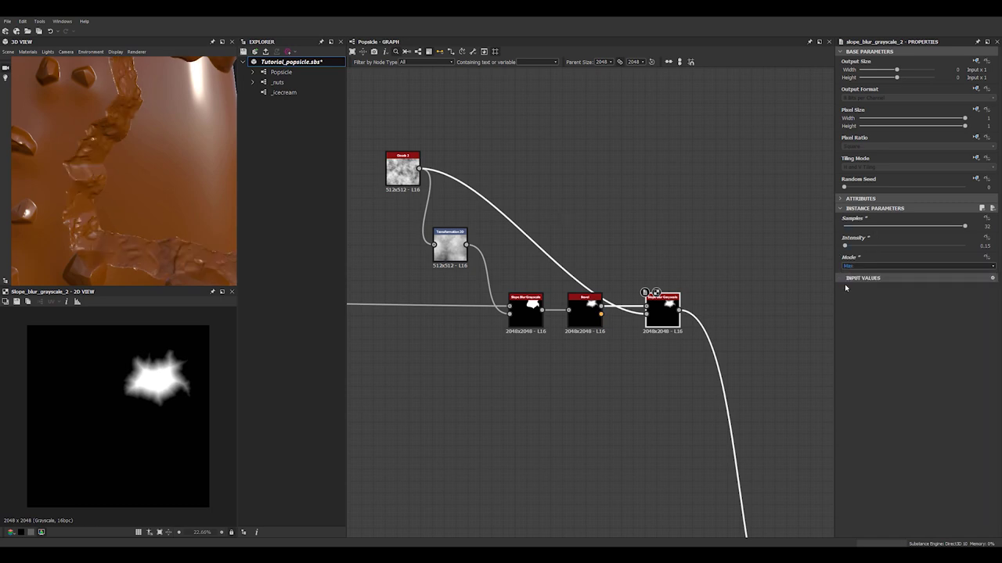
pyautogui.scroll(-4, 117, 169)
pyautogui.moveTo(113, 168); pyautogui.dragTo(273, 190)
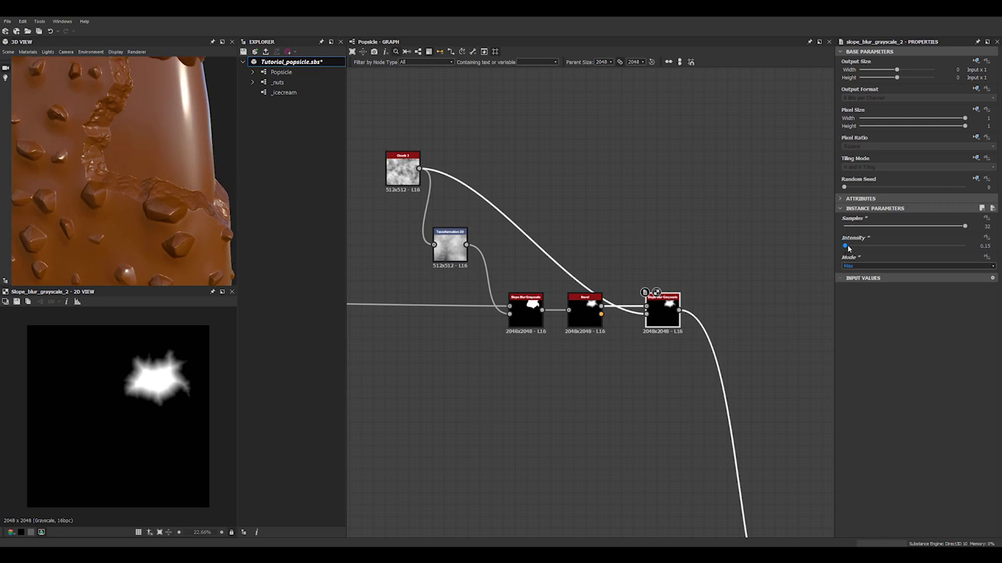
# Lower the second Slope Blur Grayscale's intensity to 0.05 and insert a Blur of intensity 1.35 on its link from Clouds 2
pyautogui.moveTo(847, 248); pyautogui.dragTo(843, 249)
pyautogui.click(569, 182)
pyautogui.click(526, 237)
pyautogui.press('space')
pyautogui.write('blu')
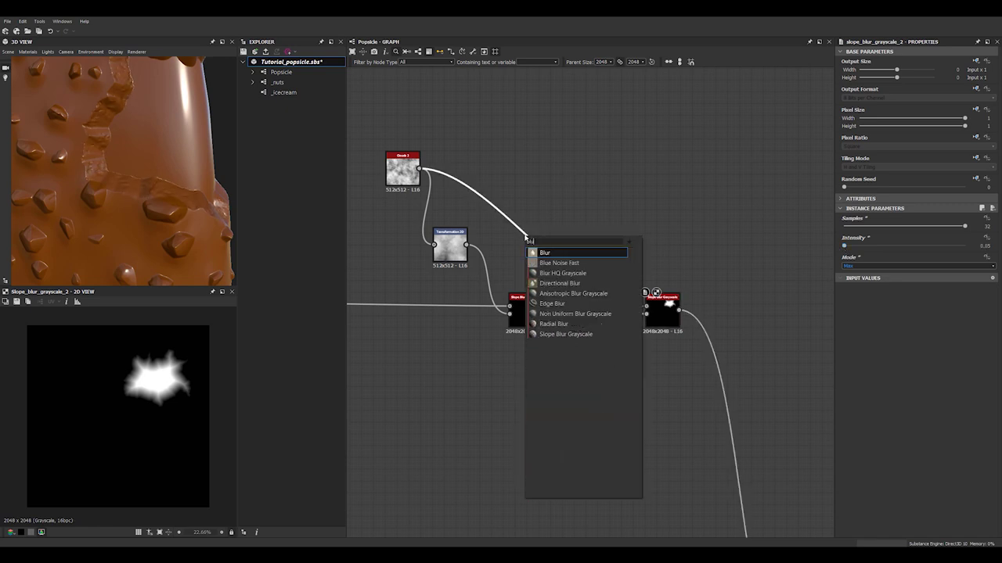
pyautogui.click(547, 254)
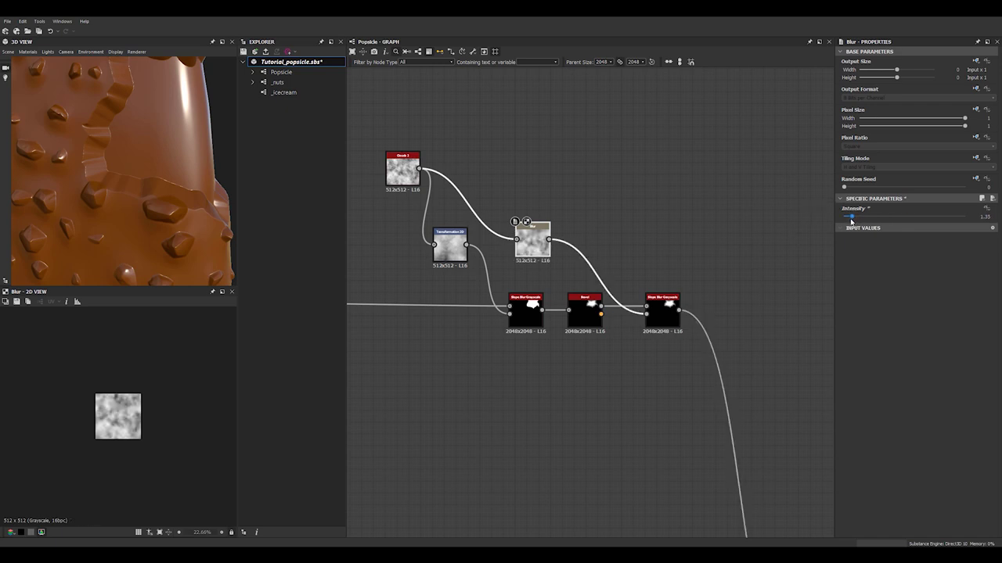
# Raise the second Slope Blur Grayscale's intensity to 0.31 and inspect the bite edge on the popsicle
pyautogui.click(662, 317)
pyautogui.moveTo(844, 249); pyautogui.dragTo(847, 250)
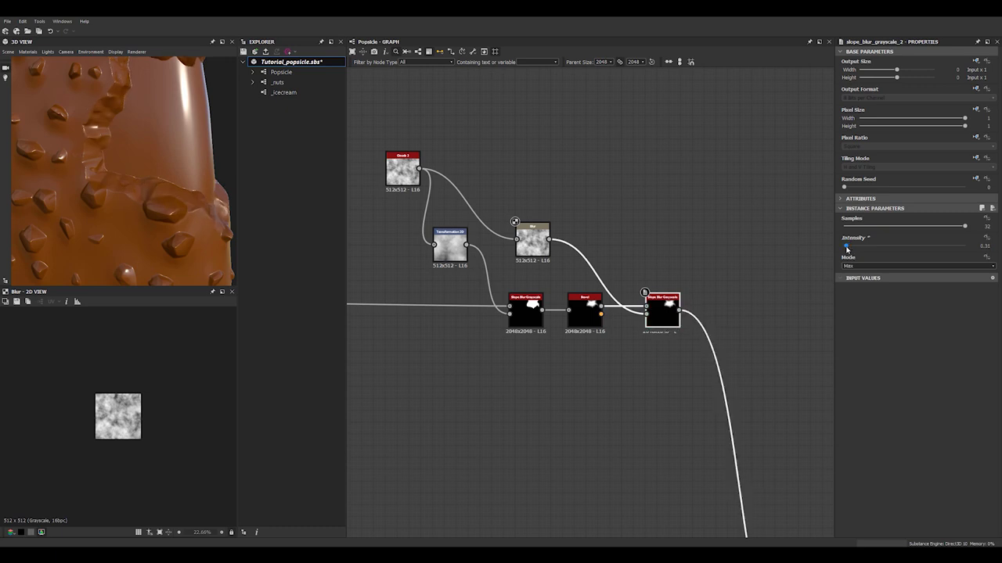
pyautogui.scroll(-4, 188, 161)
pyautogui.moveTo(188, 159)
pyautogui.mouseDown()
pyautogui.moveTo(103, 156)
pyautogui.moveTo(181, 159)
pyautogui.mouseUp()
pyautogui.scroll(6, 180, 159)
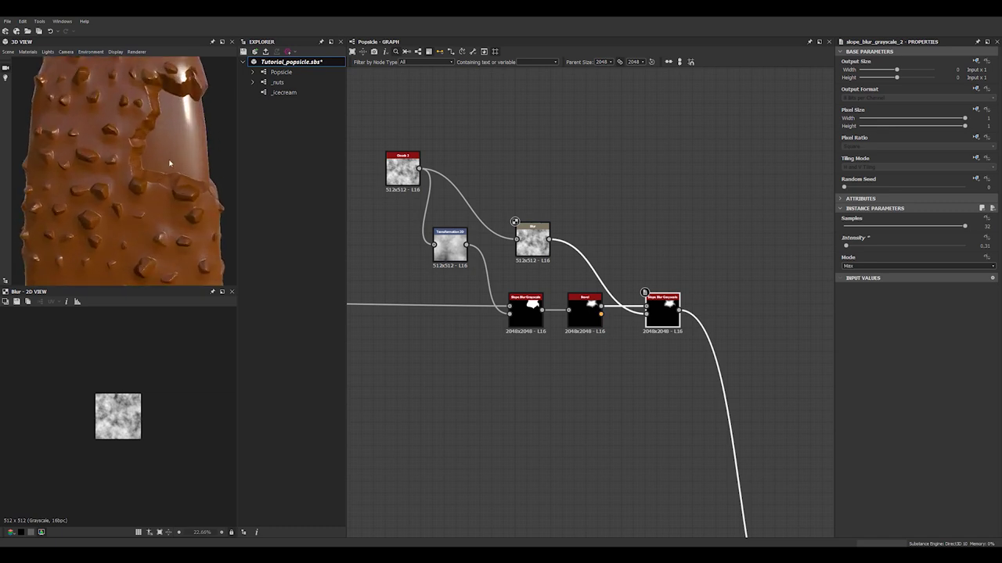
# Set the Blur's intensity to 0.8 and inspect the bite edge up close and from a distance
pyautogui.click(533, 238)
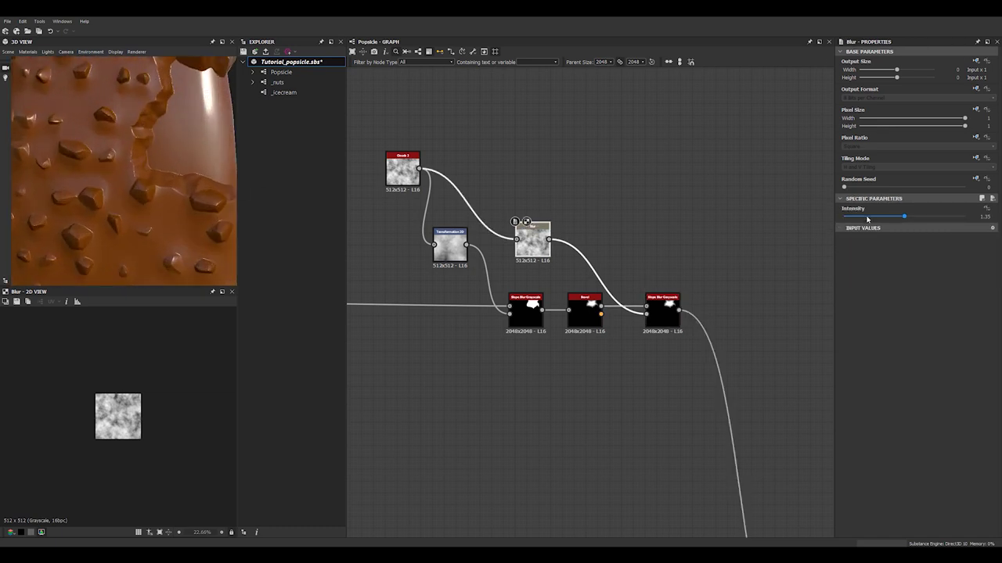
pyautogui.moveTo(858, 218); pyautogui.dragTo(880, 223)
pyautogui.scroll(-5, 181, 168)
pyautogui.moveTo(179, 168); pyautogui.dragTo(157, 165)
pyautogui.scroll(5, 123, 174)
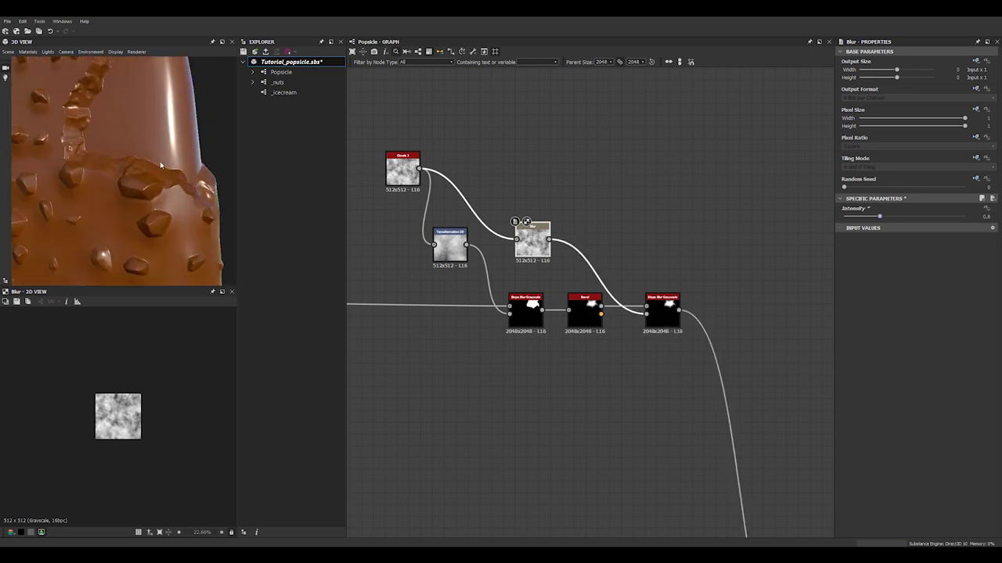
pyautogui.scroll(5, 160, 165)
pyautogui.scroll(-6, 173, 163)
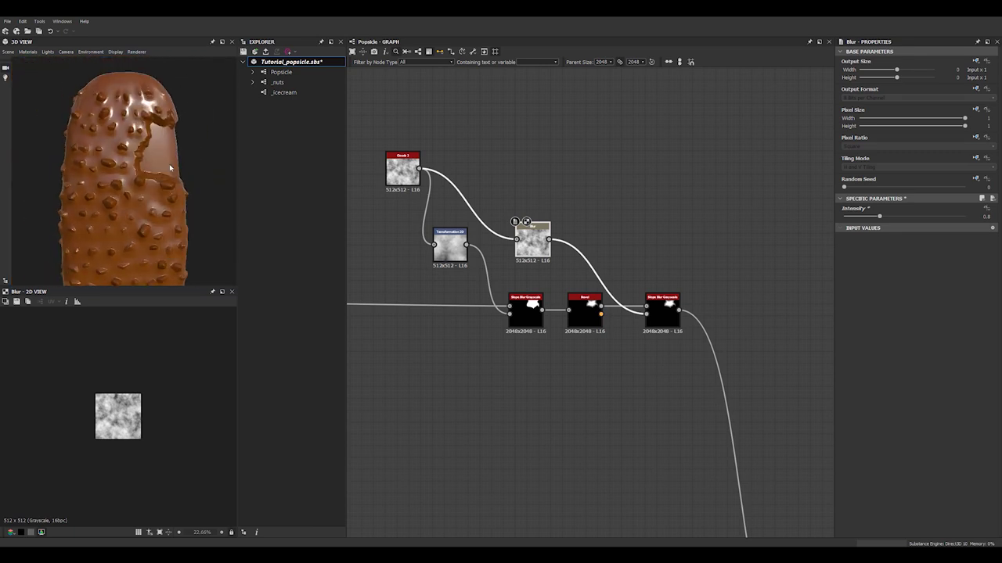
pyautogui.scroll(3, 192, 169)
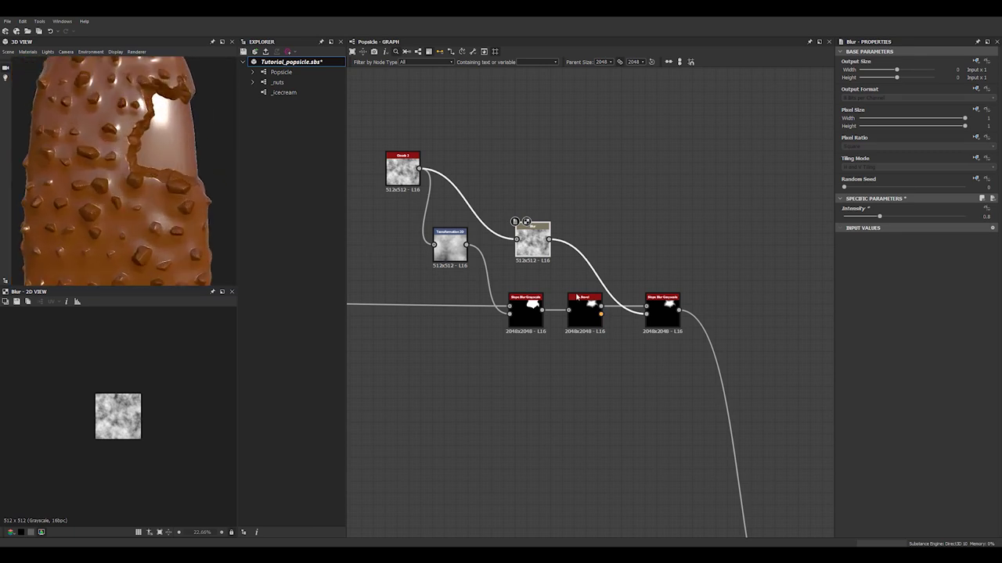
# Try inserting an Invert Grayscale node between the second Slope Blur Grayscale and the first Blend in the height chain
pyautogui.scroll(-5, 595, 301)
pyautogui.moveTo(601, 275); pyautogui.dragTo(554, 129, button='middle')
pyautogui.scroll(6, 638, 322)
pyautogui.moveTo(622, 235); pyautogui.dragTo(577, 330, button='middle')
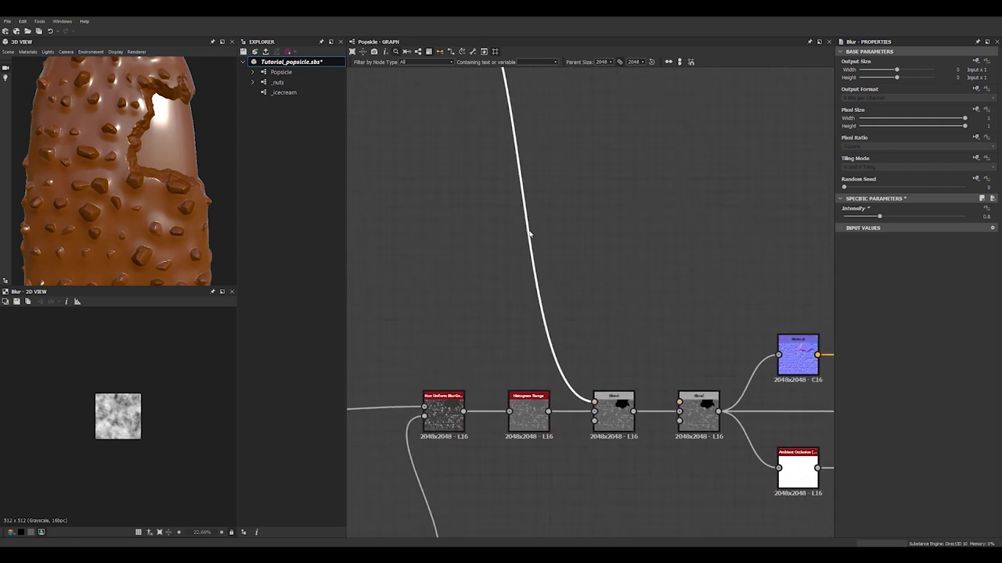
pyautogui.click(529, 234)
pyautogui.press('space')
pyautogui.write('inv')
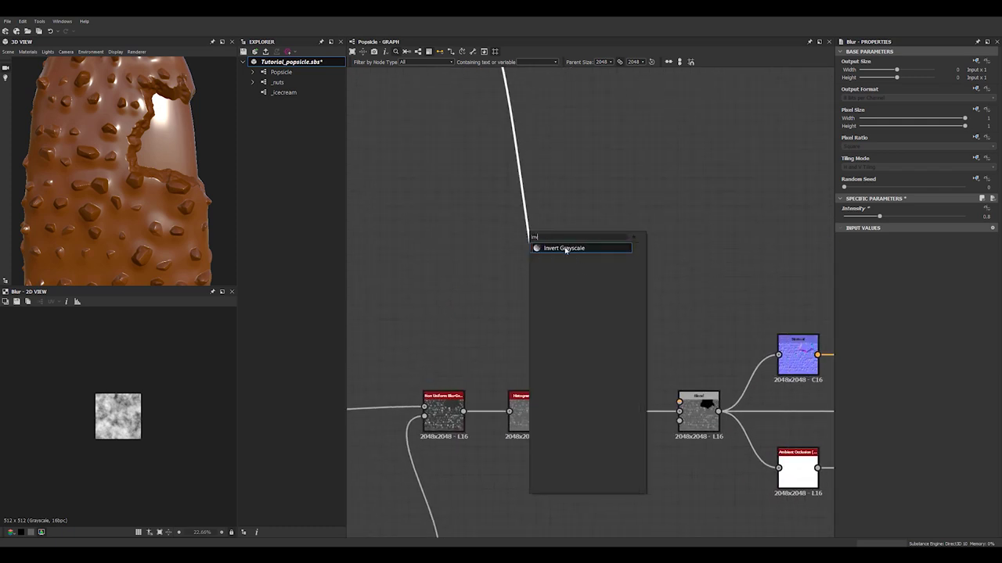
pyautogui.click(566, 249)
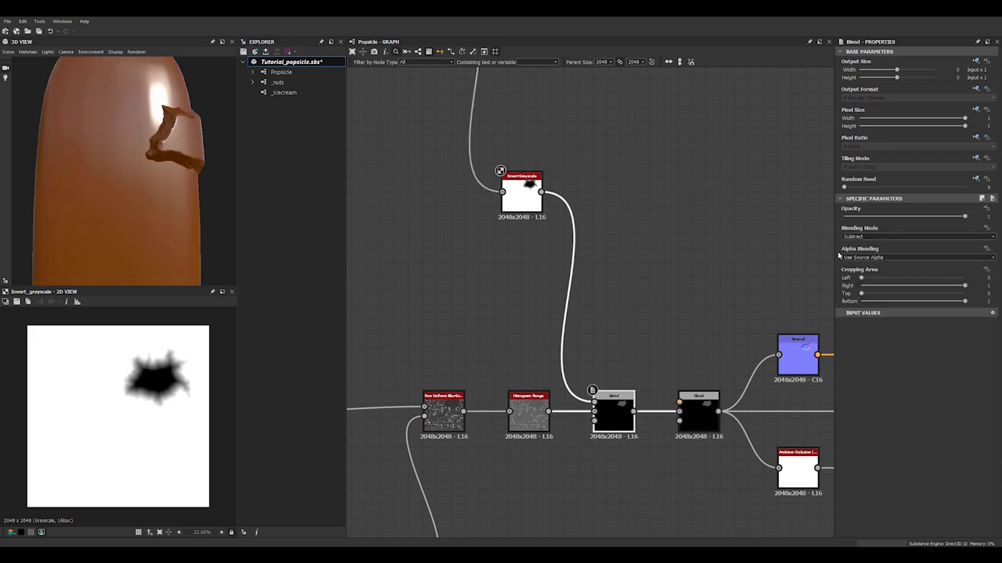
# Try the Min (Darken) blending mode on the Blend that receives the inverted bite mask, and inspect the popsicle
pyautogui.click(851, 236)
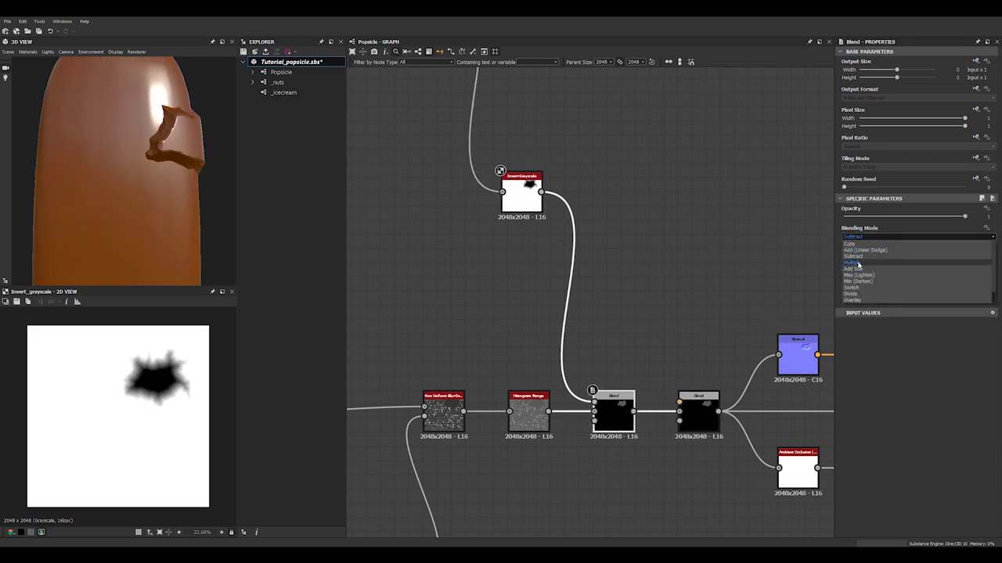
pyautogui.click(858, 281)
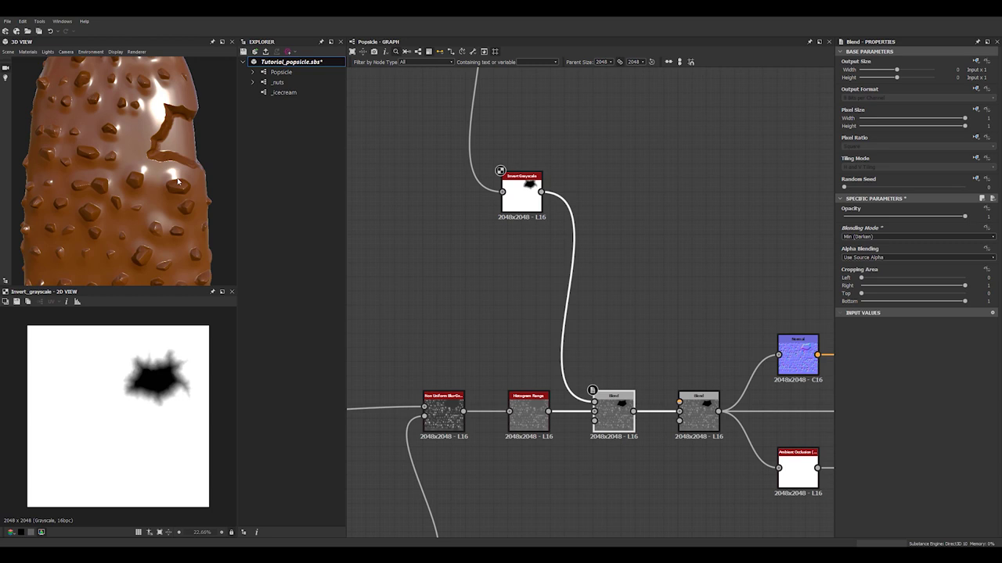
pyautogui.scroll(5, 157, 193)
pyautogui.moveTo(158, 192); pyautogui.dragTo(142, 177)
pyautogui.scroll(-3, 159, 188)
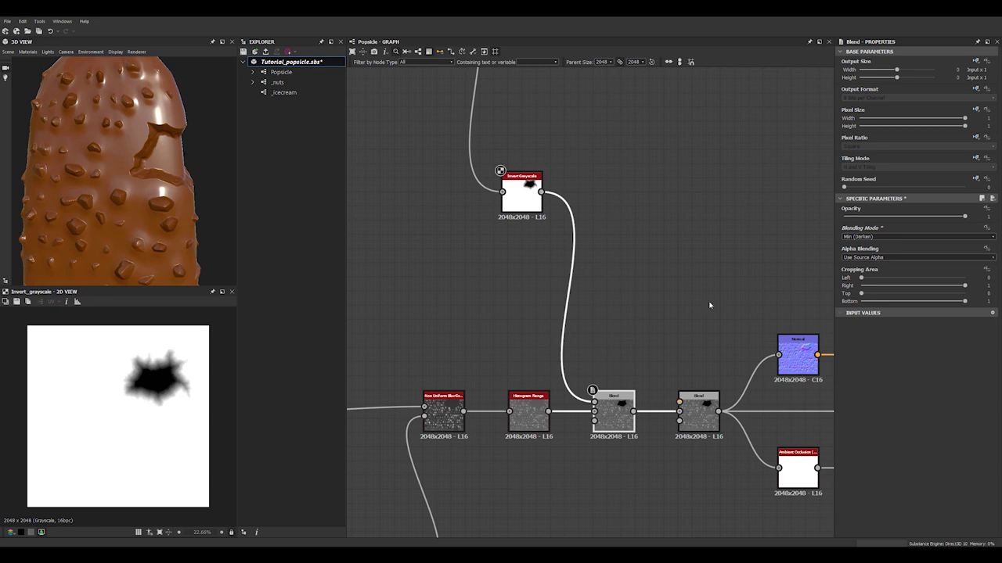
# Undo the Min (Darken) blending mode and the Invert Grayscale insertion, and inspect the bite on the popsicle
pyautogui.scroll(-2, 605, 277)
pyautogui.hotkey('ctrl', 'z')
pyautogui.hotkey('ctrl', 'z')
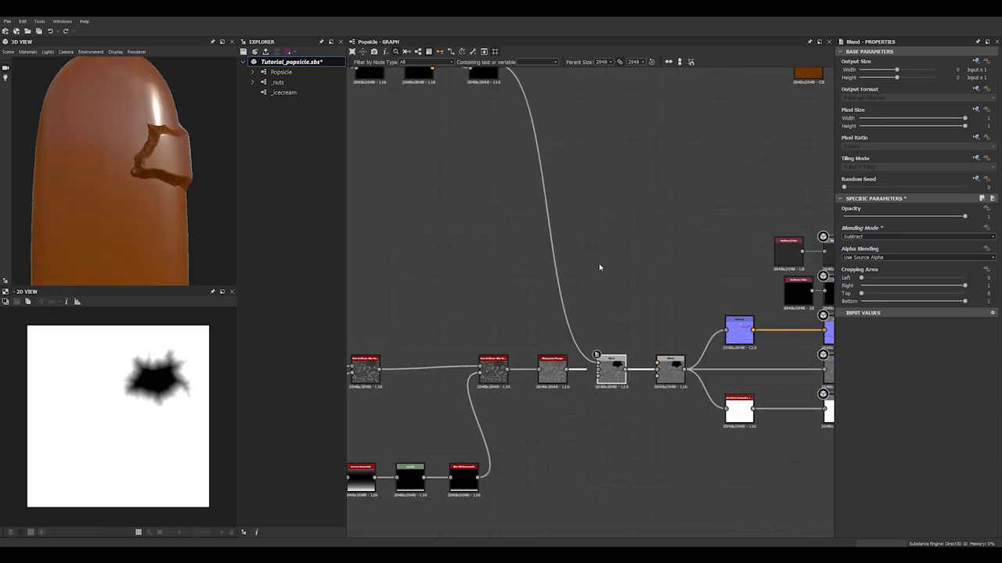
pyautogui.scroll(-2, 599, 267)
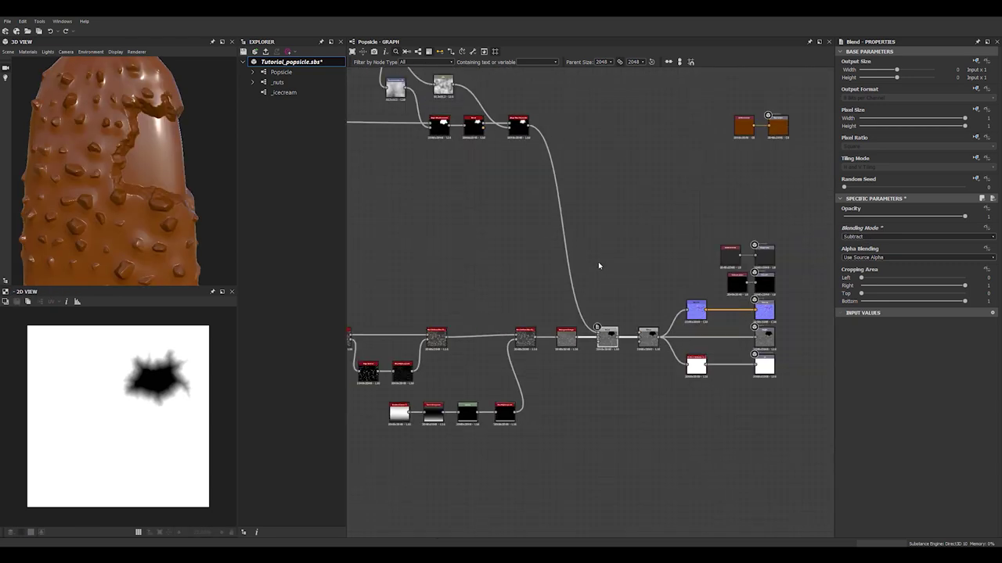
pyautogui.moveTo(598, 262); pyautogui.dragTo(601, 280, button='middle')
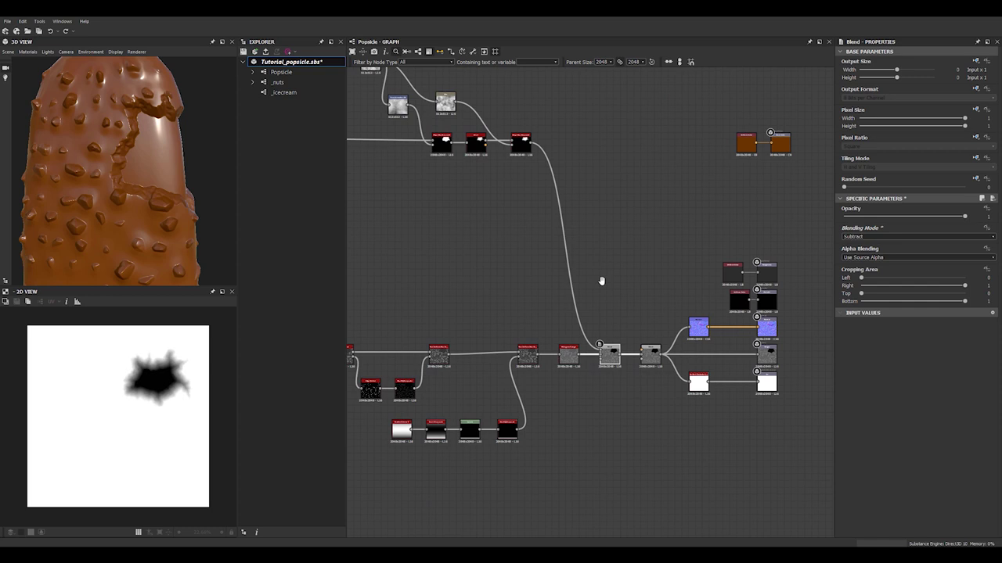
pyautogui.scroll(5, 166, 173)
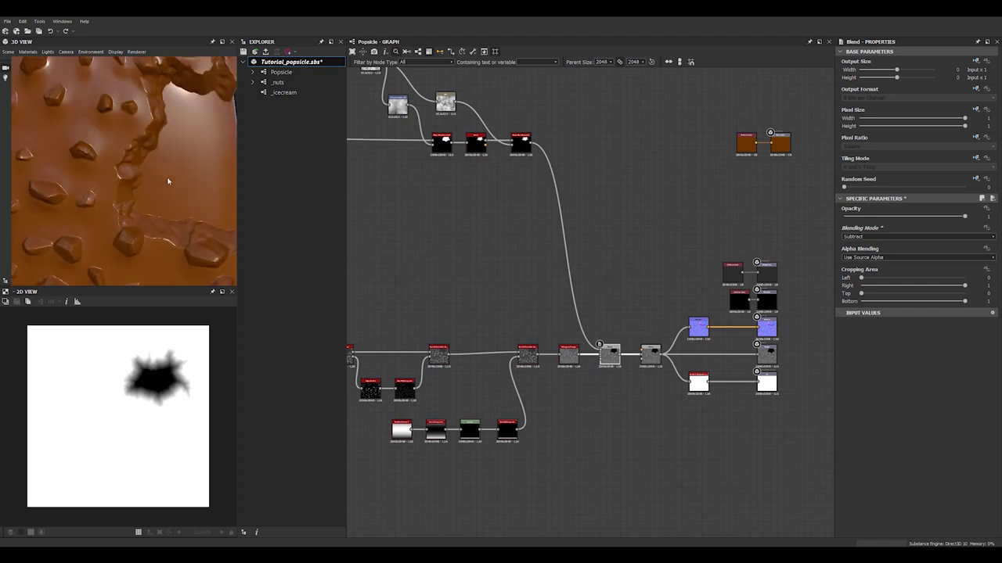
pyautogui.moveTo(507, 191); pyautogui.dragTo(606, 209, button='middle')
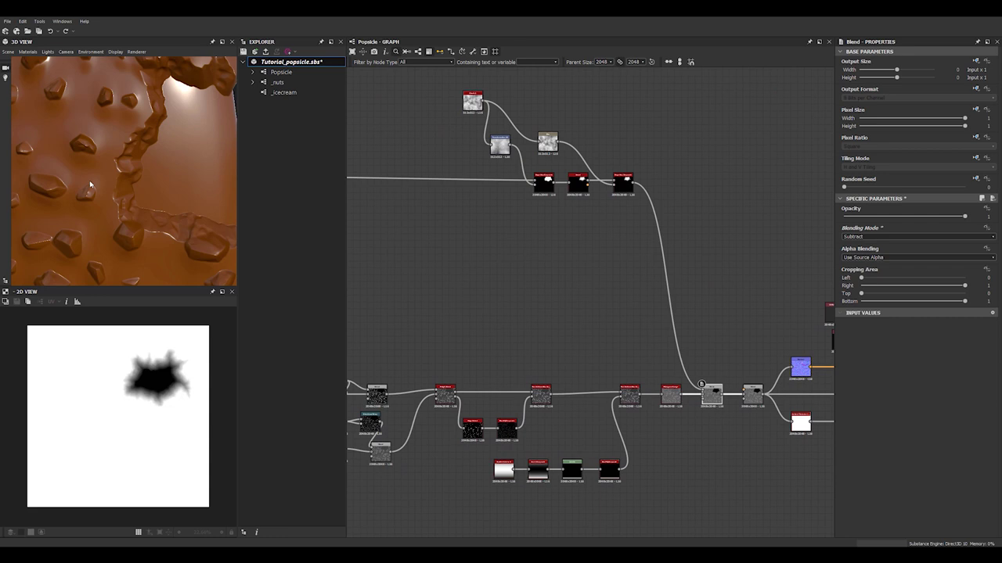
pyautogui.scroll(-5, 100, 178)
pyautogui.moveTo(98, 169); pyautogui.dragTo(146, 168)
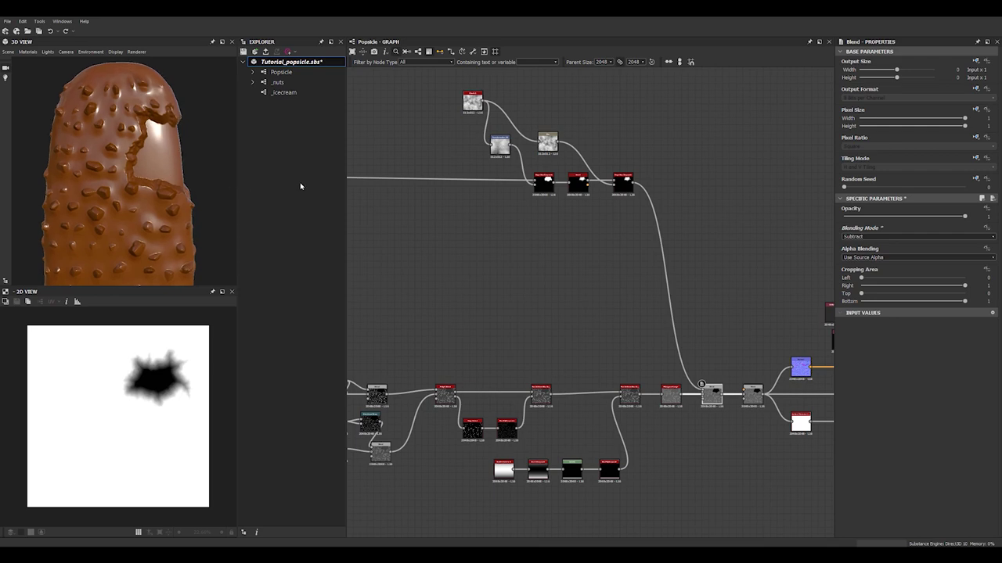
# Insert a Blur HQ Grayscale node on the link from the bite mask to the first Slope Blur Grayscale, and check the popsicle
pyautogui.scroll(-3, 568, 231)
pyautogui.scroll(5, 486, 208)
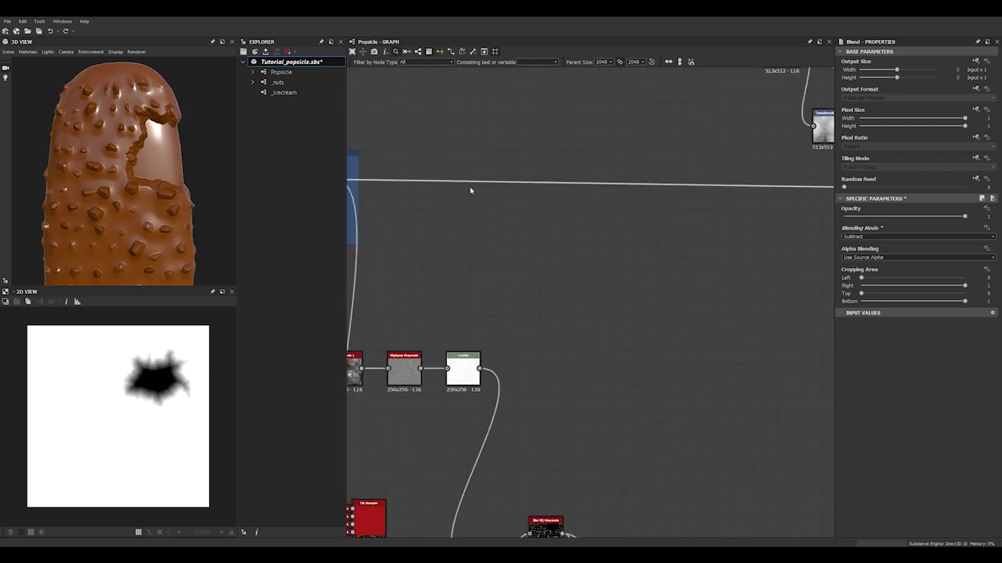
pyautogui.scroll(-2, 438, 186)
pyautogui.press('space')
pyautogui.write('blu')
pyautogui.click(614, 228)
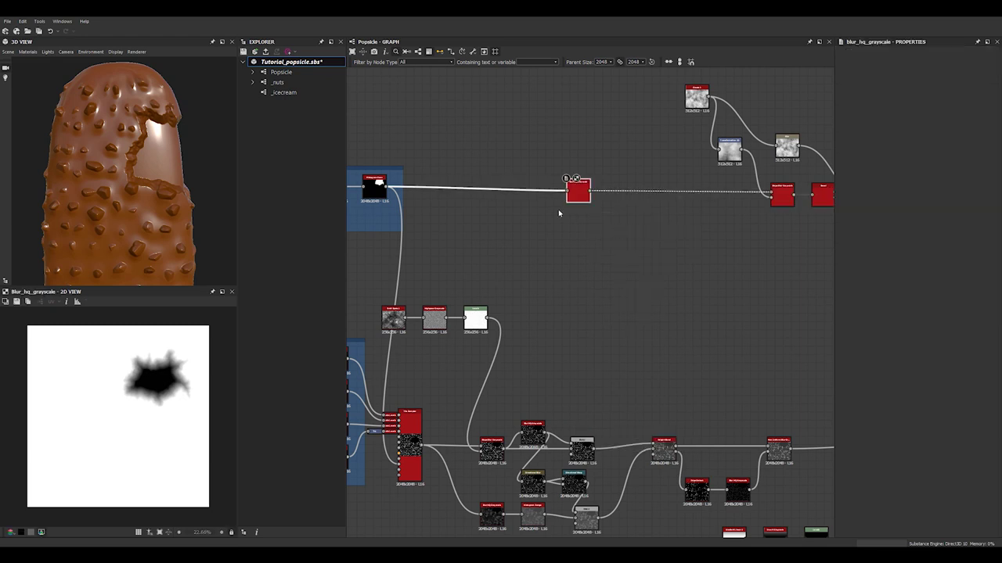
pyautogui.scroll(2, 140, 137)
pyautogui.moveTo(140, 137); pyautogui.dragTo(37, 133)
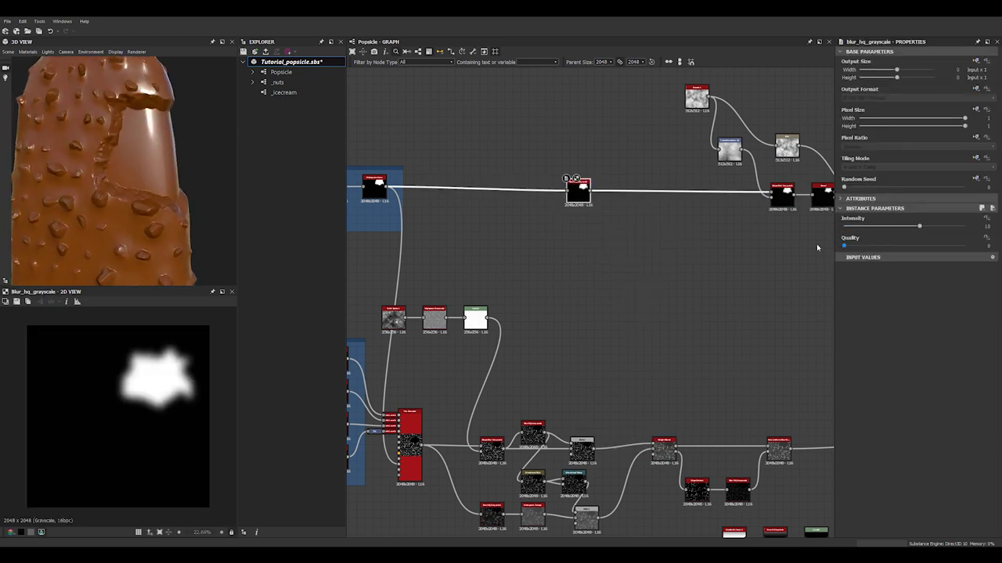
# Preview the Bevel's height output in the 2D view and inspect the bite on the popsicle from close up and far away
pyautogui.scroll(3, 694, 214)
pyautogui.moveTo(682, 219); pyautogui.dragTo(628, 235, button='middle')
pyautogui.click(784, 225)
pyautogui.doubleClick(785, 225)
pyautogui.moveTo(157, 220); pyautogui.dragTo(122, 201)
pyautogui.scroll(6, 118, 201)
pyautogui.scroll(-6, 121, 201)
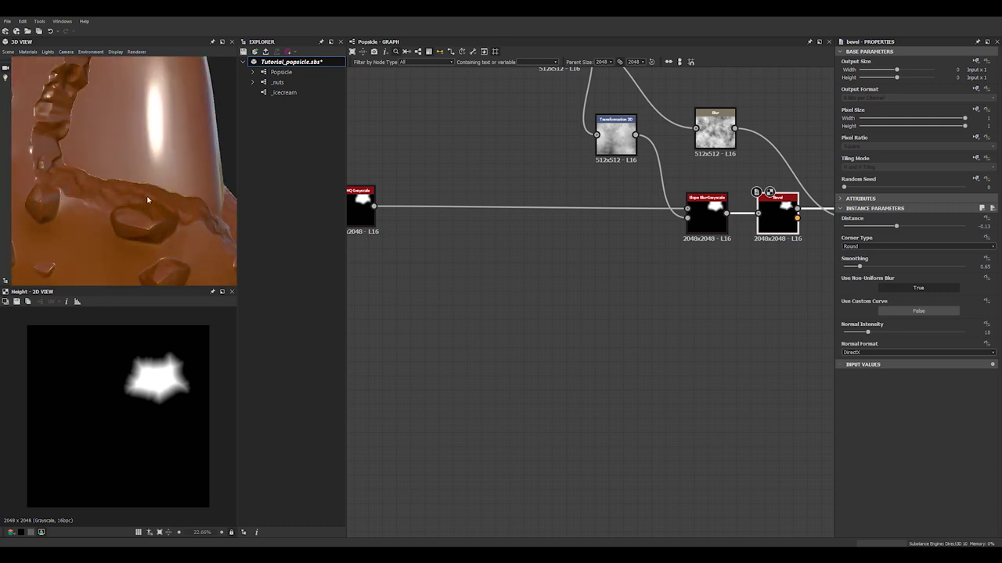
pyautogui.moveTo(159, 188); pyautogui.dragTo(161, 199, button='middle')
pyautogui.scroll(5, 159, 197)
pyautogui.moveTo(159, 197)
pyautogui.mouseDown()
pyautogui.moveTo(164, 207)
pyautogui.moveTo(161, 195)
pyautogui.mouseUp()
pyautogui.scroll(-3, 157, 195)
pyautogui.scroll(-5, 160, 195)
pyautogui.scroll(4, 126, 200)
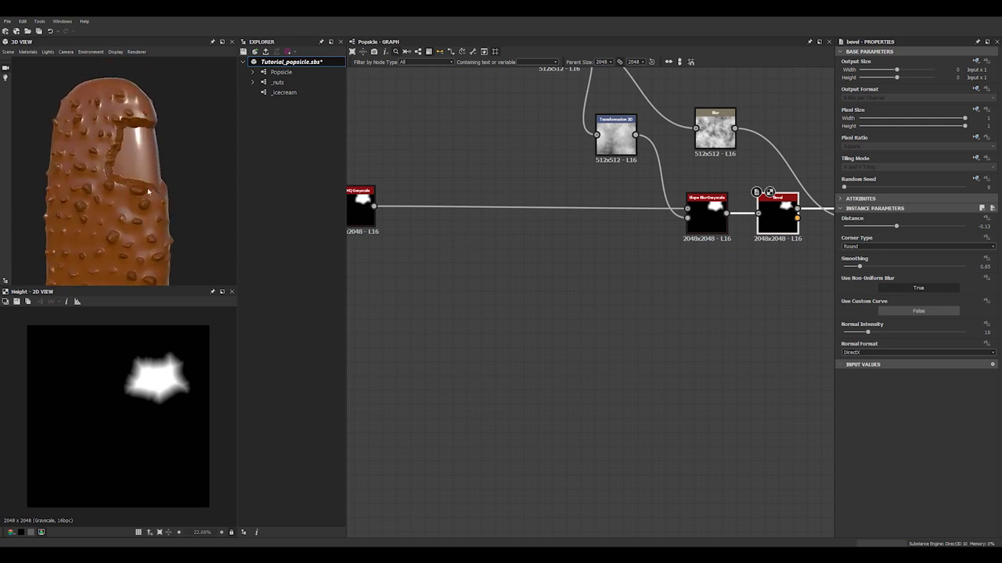
pyautogui.scroll(-5, 149, 192)
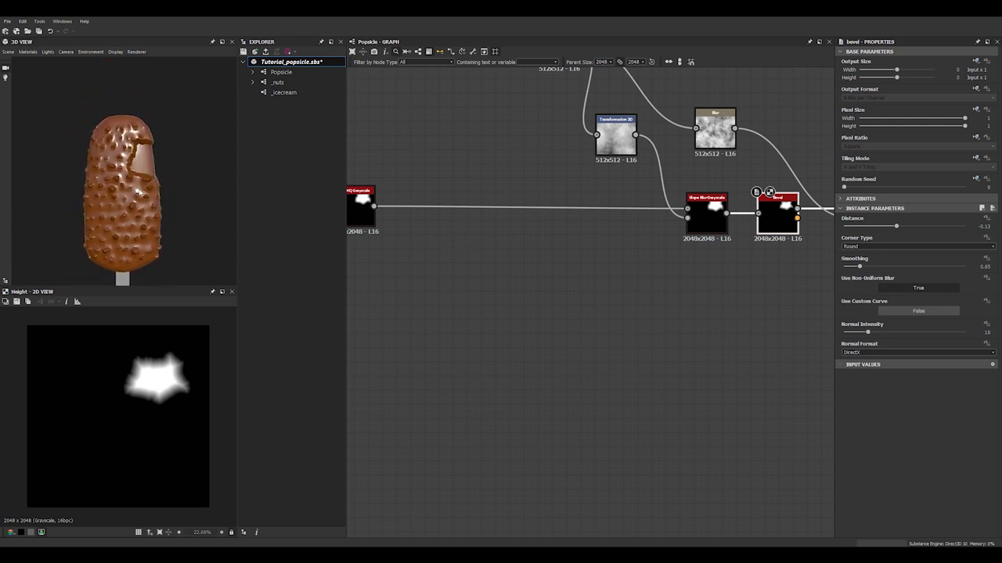
# Preview the Height Blend's height mask output in the 2D view
pyautogui.scroll(-5, 364, 277)
pyautogui.moveTo(452, 319); pyautogui.dragTo(416, 232, button='middle')
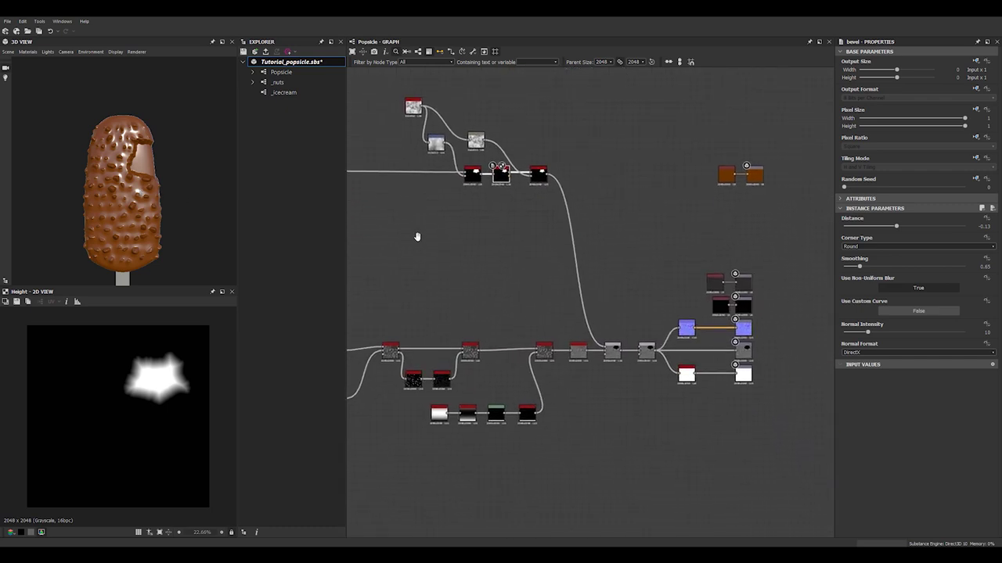
pyautogui.moveTo(459, 337); pyautogui.dragTo(481, 330, button='middle')
pyautogui.scroll(1, 460, 335)
pyautogui.scroll(2, 462, 334)
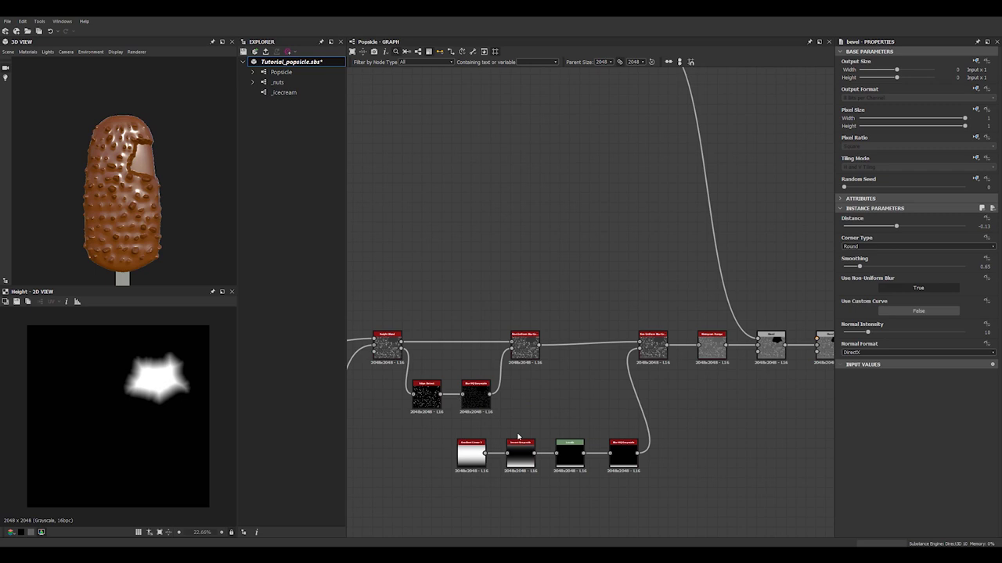
pyautogui.doubleClick(425, 398)
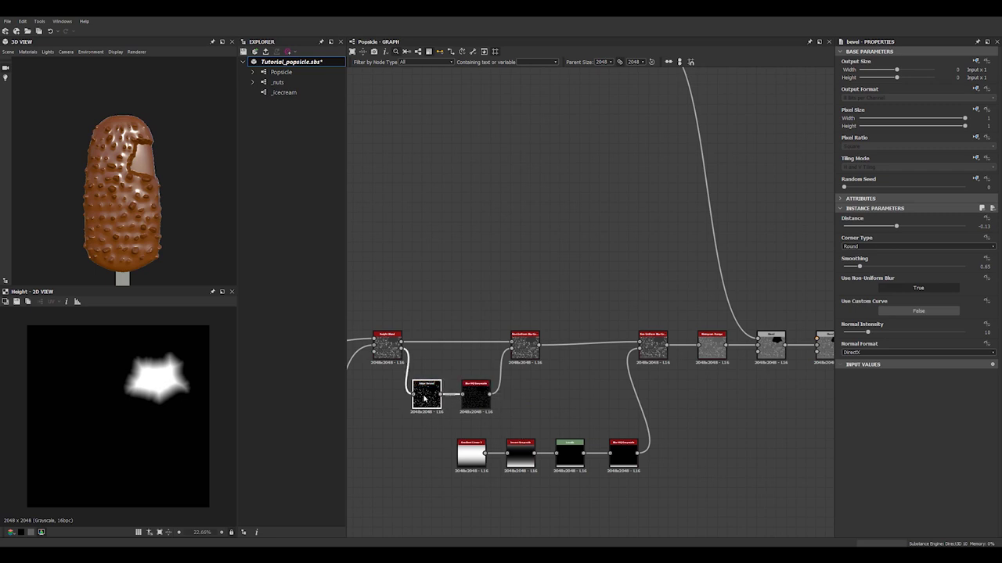
pyautogui.doubleClick(402, 349)
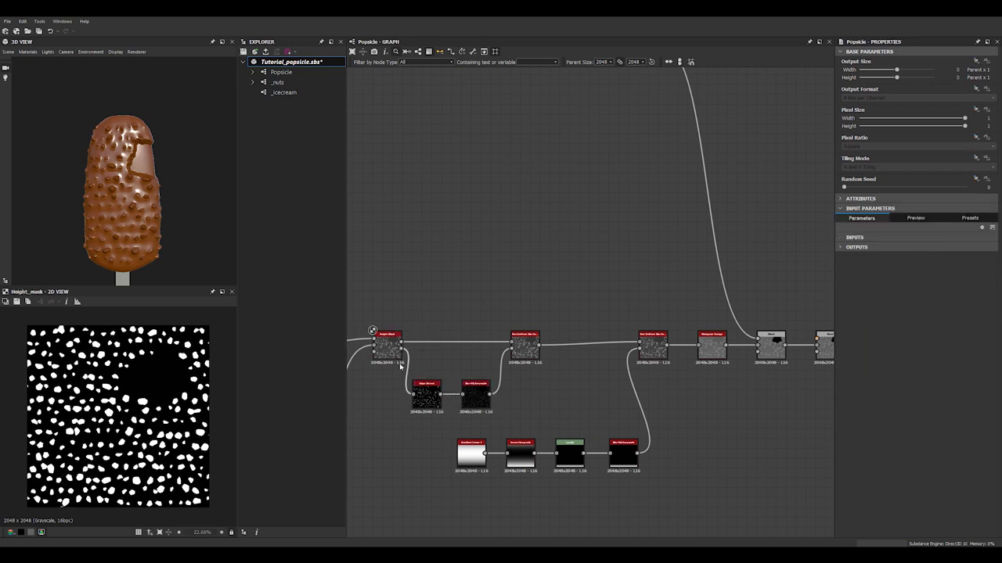
pyautogui.scroll(-4, 486, 286)
pyautogui.moveTo(490, 268); pyautogui.dragTo(426, 291, button='middle')
pyautogui.scroll(2, 426, 290)
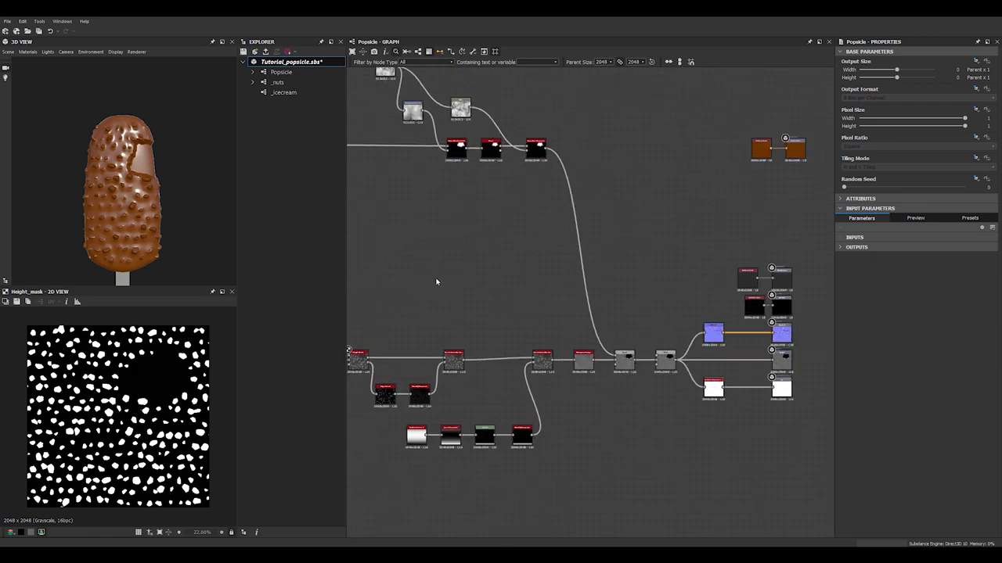
pyautogui.press('space')
pyautogui.write('sun')
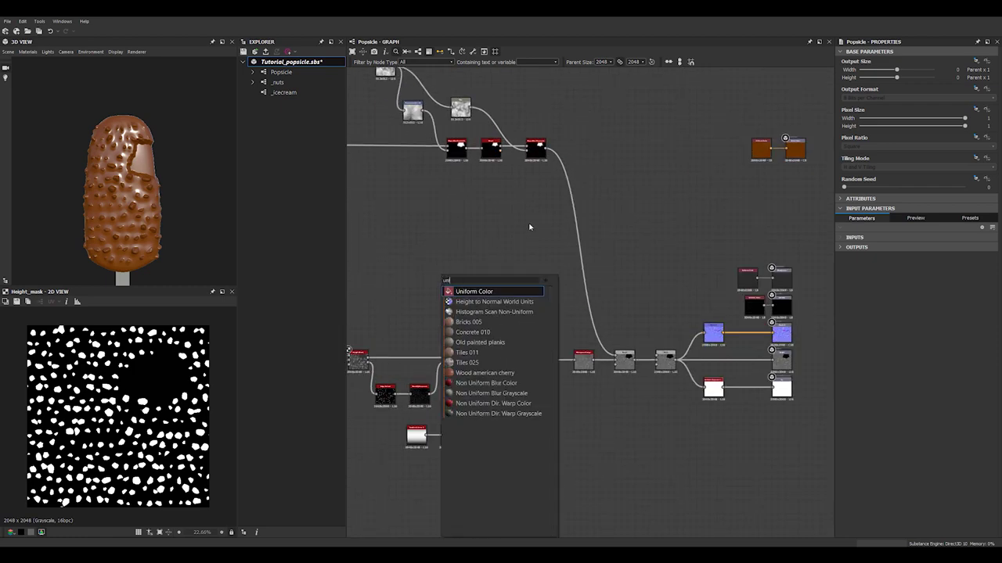
pyautogui.press('Escape')
# Insert a Blend node between the brown Uniform Color and the base color output, and duplicate the Uniform Color beside it
pyautogui.moveTo(770, 156); pyautogui.dragTo(729, 155)
pyautogui.press('space')
pyautogui.write('bl')
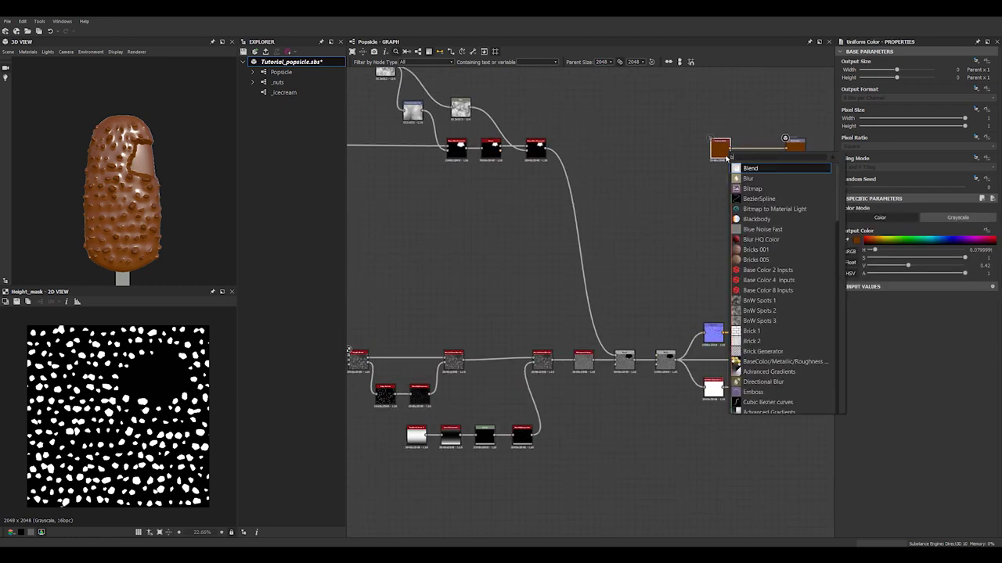
pyautogui.click(756, 168)
pyautogui.moveTo(715, 151); pyautogui.dragTo(714, 186)
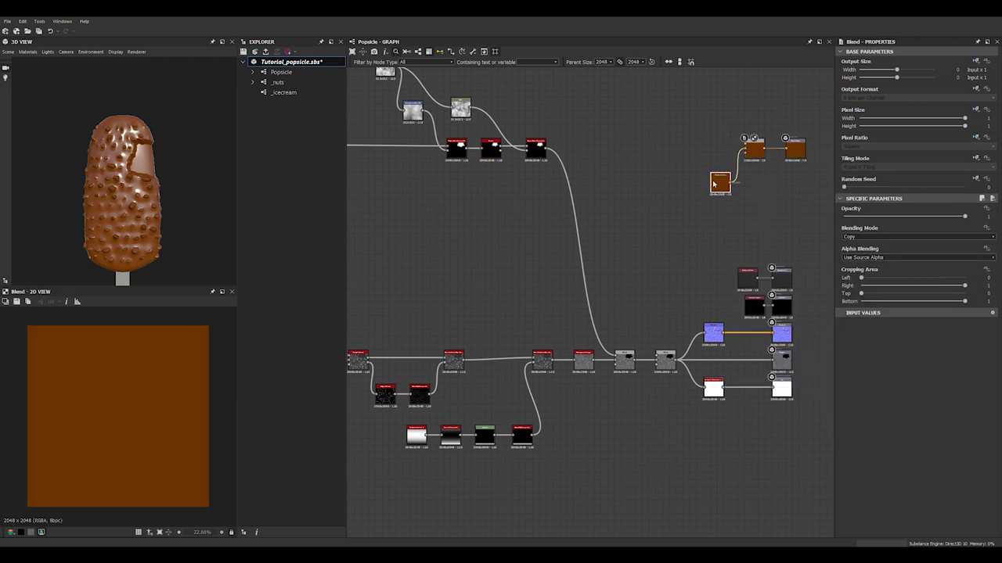
pyautogui.hotkey('ctrl', 'c')
pyautogui.hotkey('ctrl', 'v')
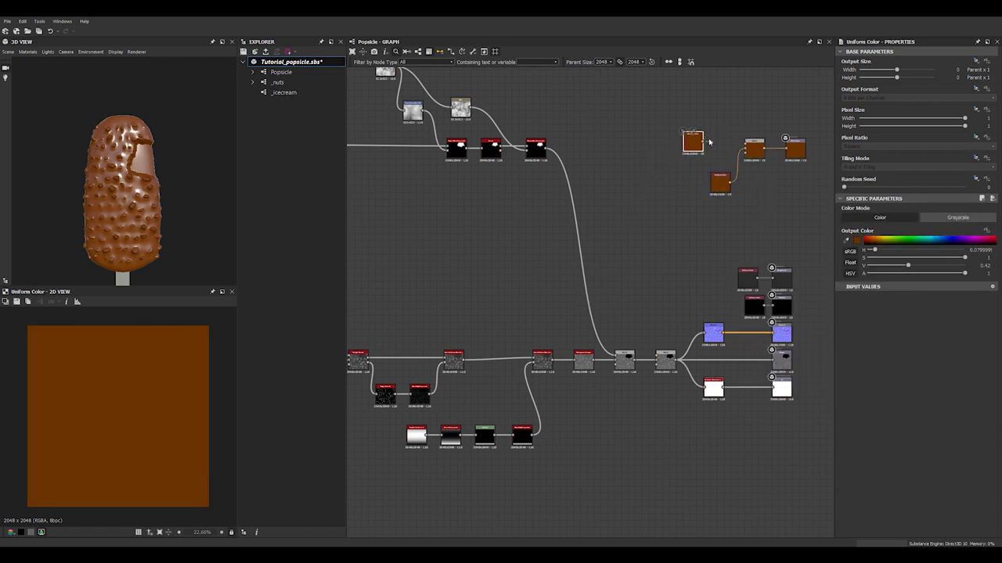
# Set the duplicated Uniform Color to a light yellow-orange and connect it to the Blend's foreground input
pyautogui.click(728, 151)
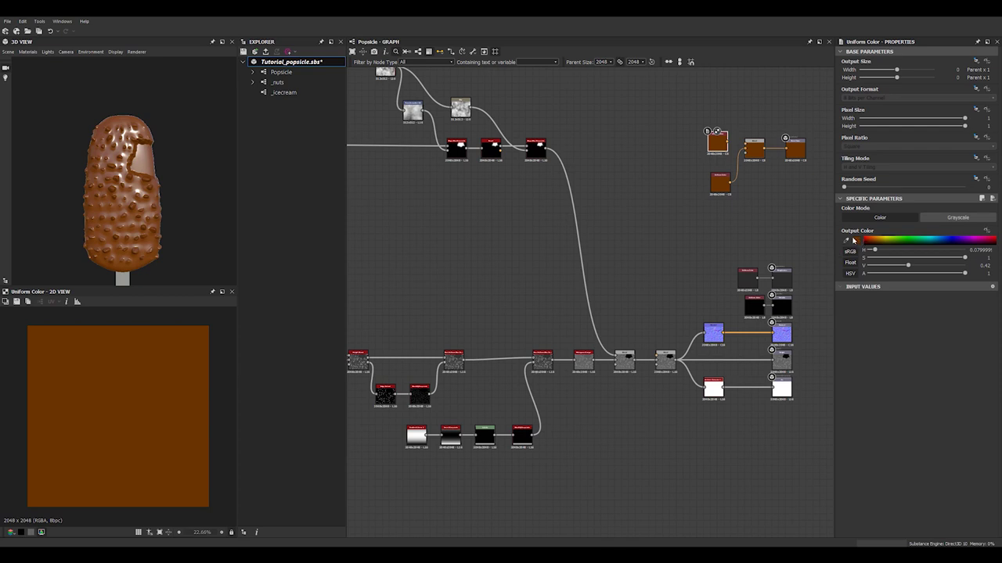
pyautogui.click(728, 182)
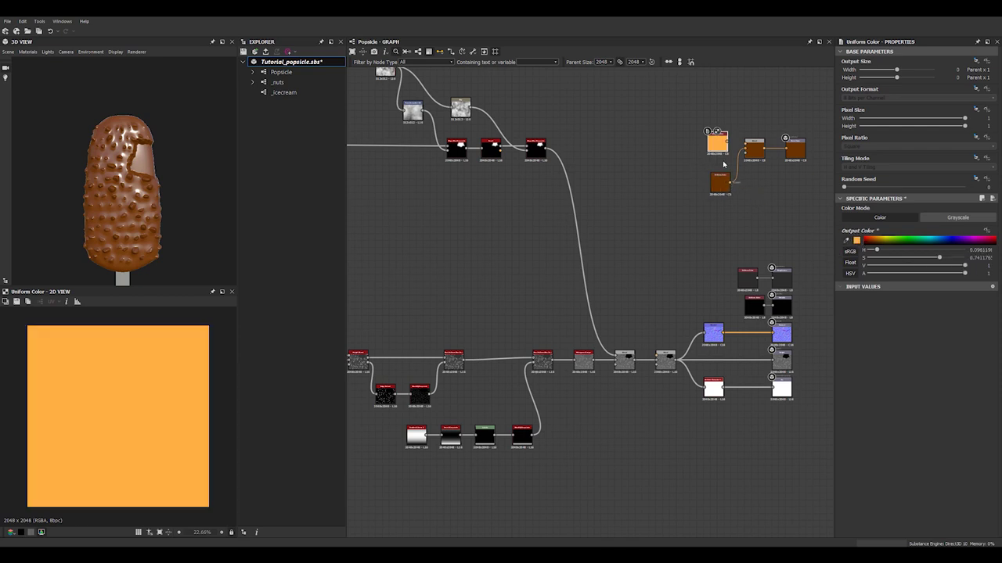
pyautogui.moveTo(735, 144); pyautogui.dragTo(745, 147)
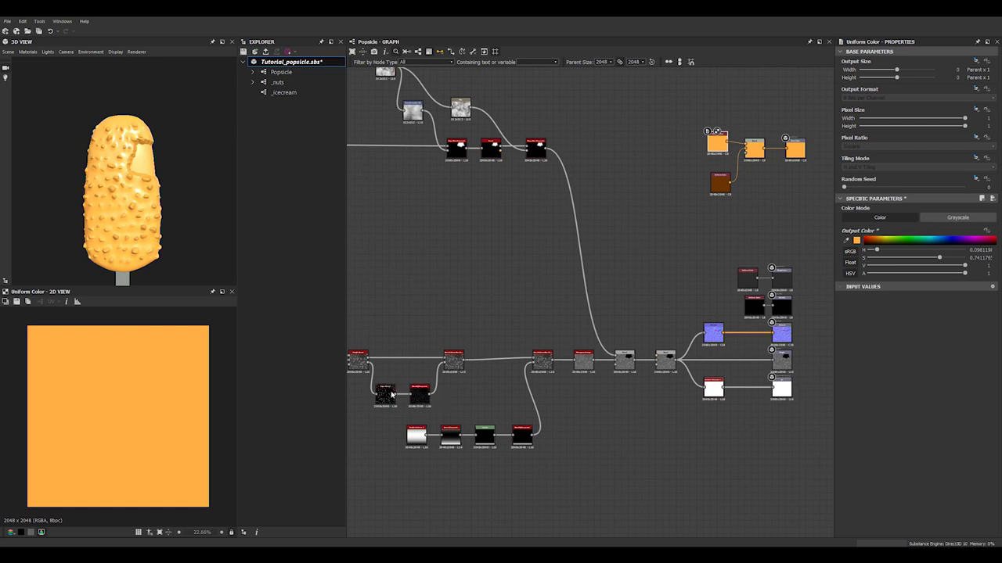
# Connect the Height Blend's height mask output to the color Blend's opacity input and inspect the colored nuts on the popsicle
pyautogui.moveTo(369, 363); pyautogui.dragTo(745, 150)
pyautogui.moveTo(164, 203); pyautogui.dragTo(193, 211)
pyautogui.scroll(4, 159, 205)
pyautogui.scroll(10, 193, 211)
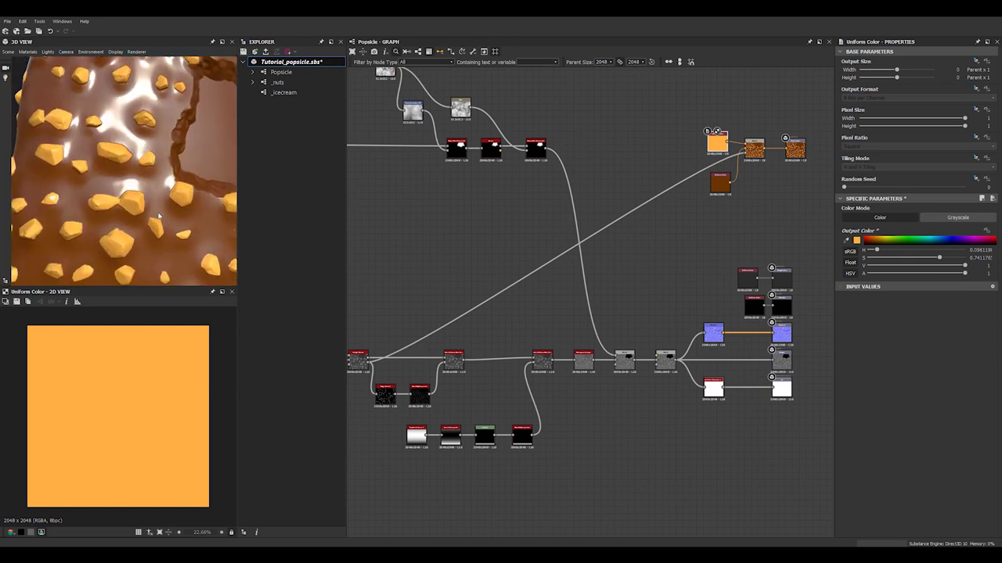
pyautogui.keyDown('ctrl'); pyautogui.keyDown('shift'); pyautogui.moveTo(159, 216); pyautogui.dragTo(174, 226, button='right'); pyautogui.keyUp('shift'); pyautogui.keyUp('ctrl')
pyautogui.scroll(-4, 173, 226)
pyautogui.scroll(-4, 174, 226)
pyautogui.moveTo(174, 226); pyautogui.dragTo(170, 202)
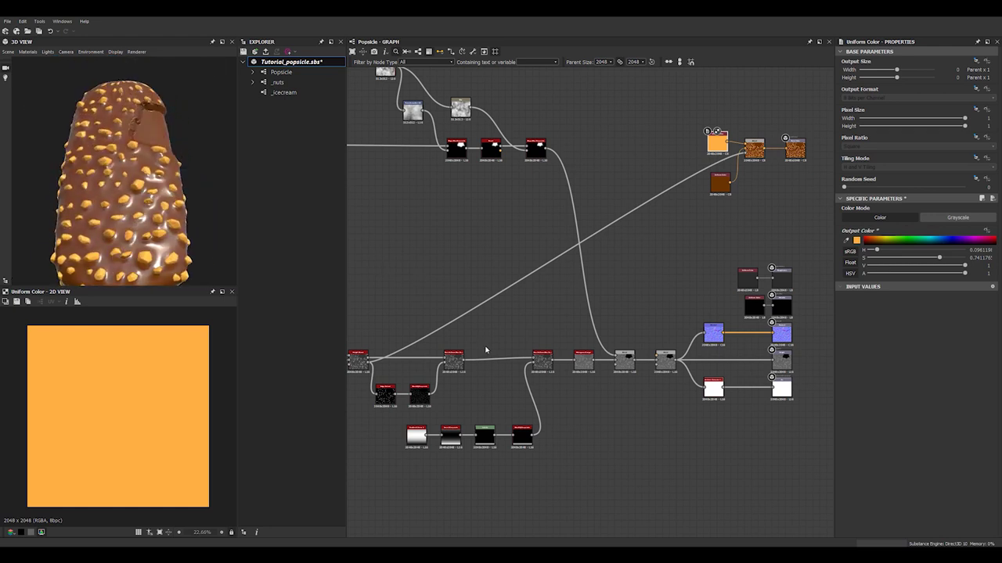
# Duplicate the last Non Uniform Blur Grayscale above the height chain and feed the Height Blend's mask into its grayscale input
pyautogui.moveTo(498, 293); pyautogui.dragTo(525, 291, button='middle')
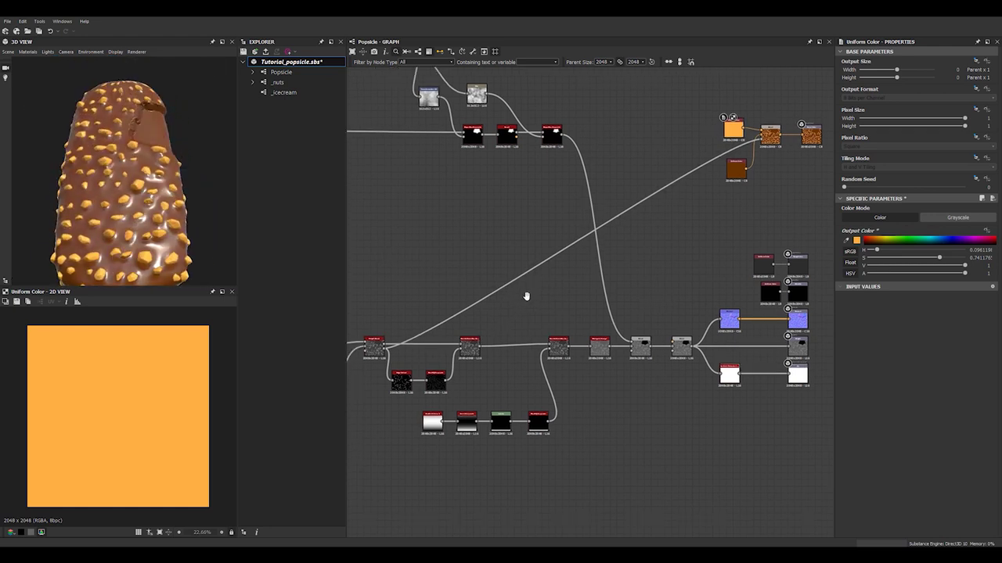
pyautogui.scroll(2, 545, 365)
pyautogui.click(558, 350)
pyautogui.hotkey('ctrl', 'd')
pyautogui.moveTo(590, 304); pyautogui.dragTo(537, 282)
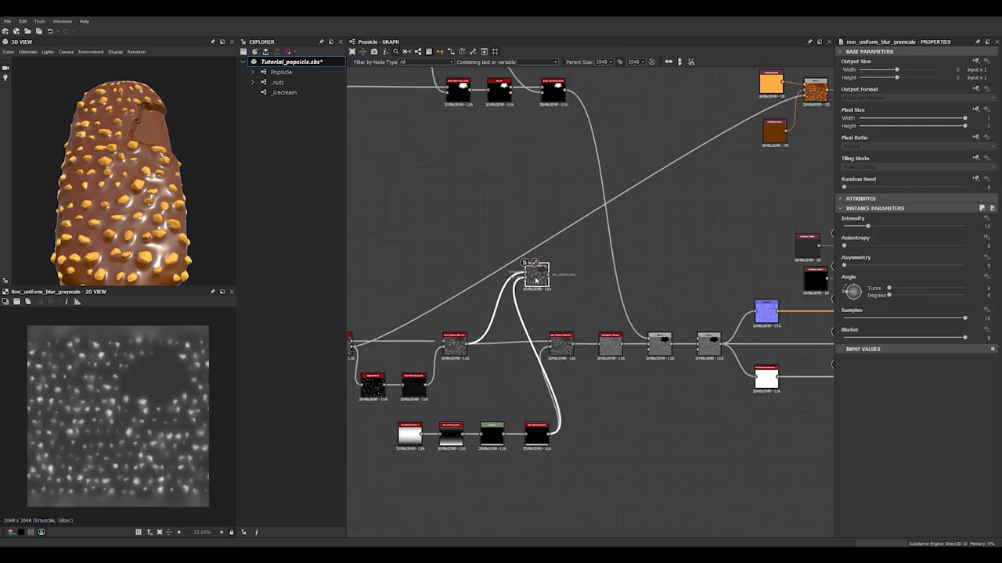
pyautogui.moveTo(386, 347); pyautogui.dragTo(409, 344, button='middle')
pyautogui.moveTo(493, 290); pyautogui.dragTo(557, 272)
pyautogui.moveTo(563, 279); pyautogui.dragTo(554, 266)
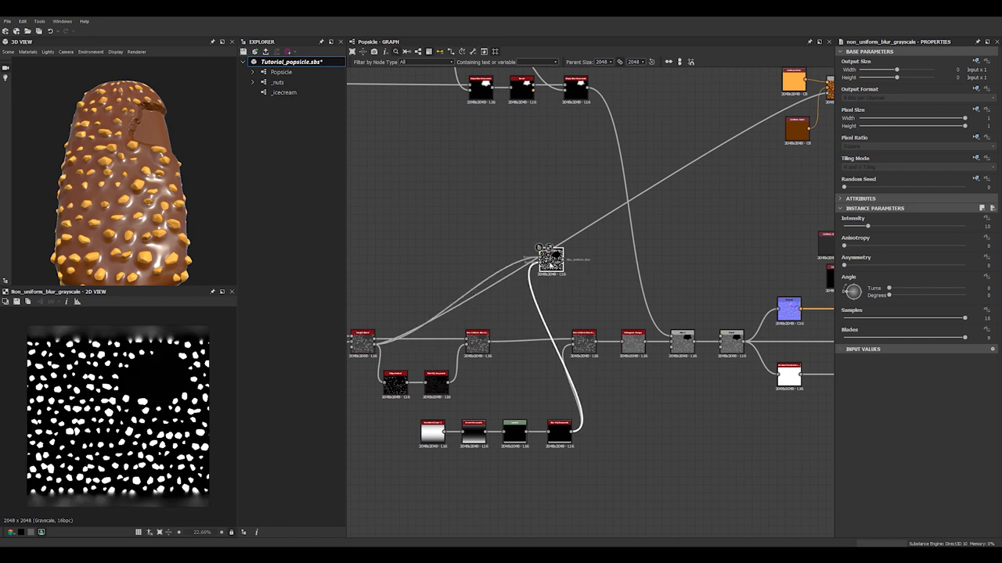
# Add a Levels node after the duplicated blur, raise its black input level, and connect its output to the color Blend's opacity
pyautogui.press('space')
pyautogui.write('levels')
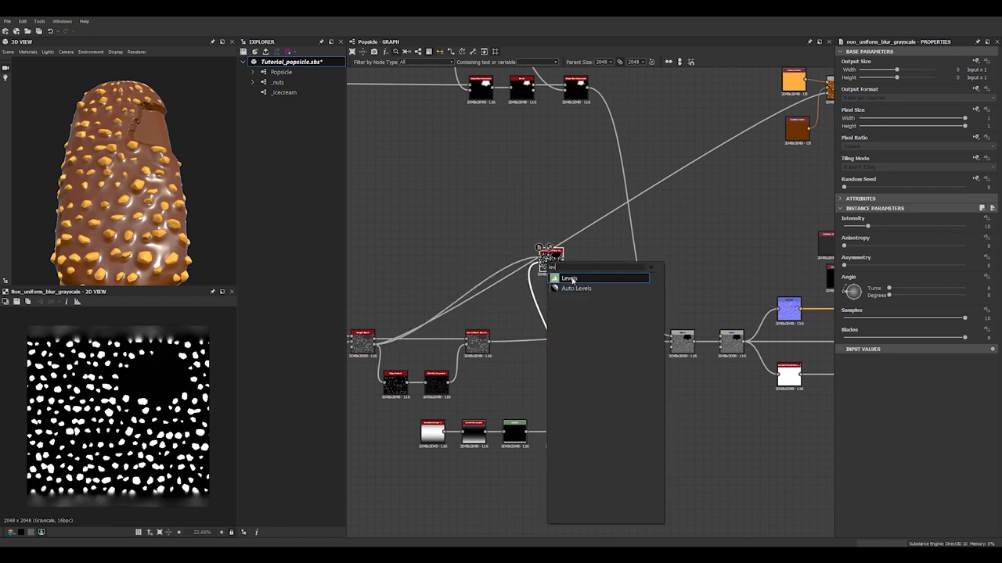
pyautogui.click(572, 280)
pyautogui.moveTo(851, 233); pyautogui.dragTo(897, 234)
pyautogui.moveTo(671, 213); pyautogui.dragTo(534, 250, button='middle')
pyautogui.moveTo(473, 296); pyautogui.dragTo(689, 130)
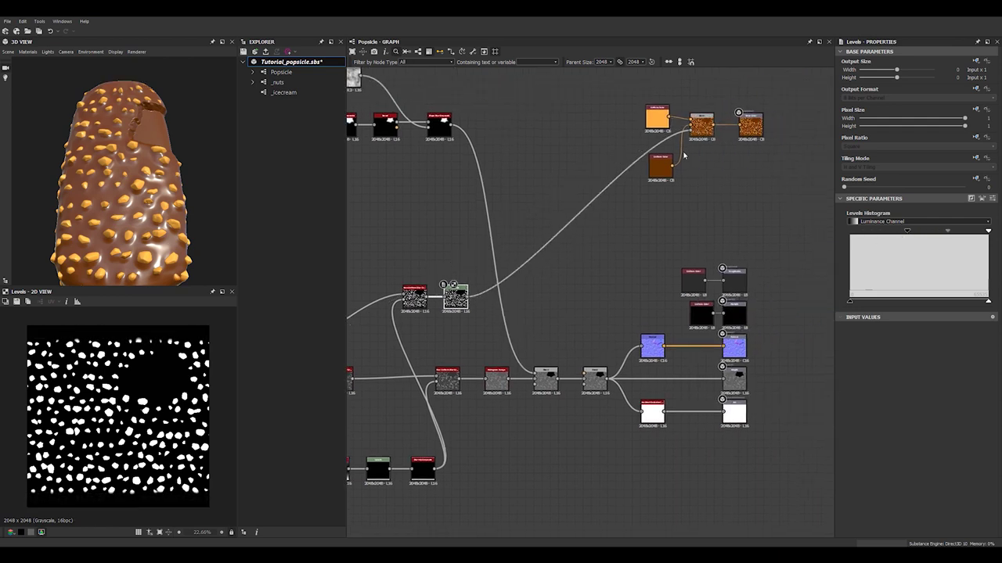
# Inspect the nut coloring on the popsicle from several angles and distances, and check the nut mask in the 2D view
pyautogui.moveTo(138, 136)
pyautogui.mouseDown()
pyautogui.moveTo(146, 160)
pyautogui.moveTo(129, 174)
pyautogui.moveTo(139, 190)
pyautogui.moveTo(140, 170)
pyautogui.moveTo(145, 191)
pyautogui.moveTo(139, 207)
pyautogui.moveTo(131, 190)
pyautogui.moveTo(130, 198)
pyautogui.mouseUp()
pyautogui.scroll(-4, 135, 168)
pyautogui.scroll(2, 139, 190)
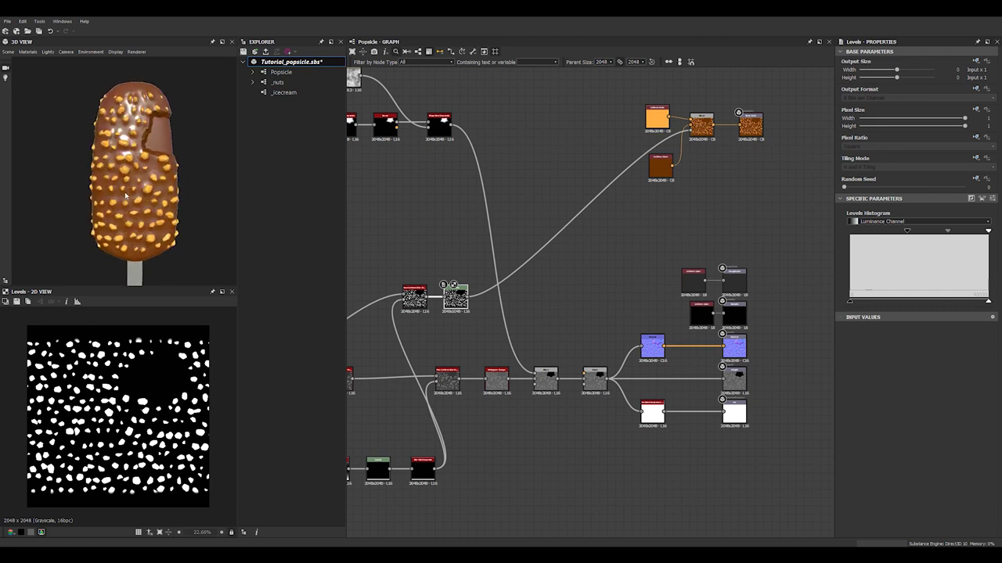
pyautogui.scroll(4, 129, 186)
pyautogui.scroll(-3, 129, 185)
pyautogui.moveTo(130, 182)
pyautogui.mouseDown(button='middle')
pyautogui.moveTo(118, 143)
pyautogui.moveTo(130, 194)
pyautogui.mouseUp(button='middle')
pyautogui.scroll(-3, 130, 195)
pyautogui.keyDown('ctrl'); pyautogui.keyDown('shift'); pyautogui.moveTo(129, 195); pyautogui.dragTo(247, 184, button='right'); pyautogui.keyUp('shift'); pyautogui.keyUp('ctrl')
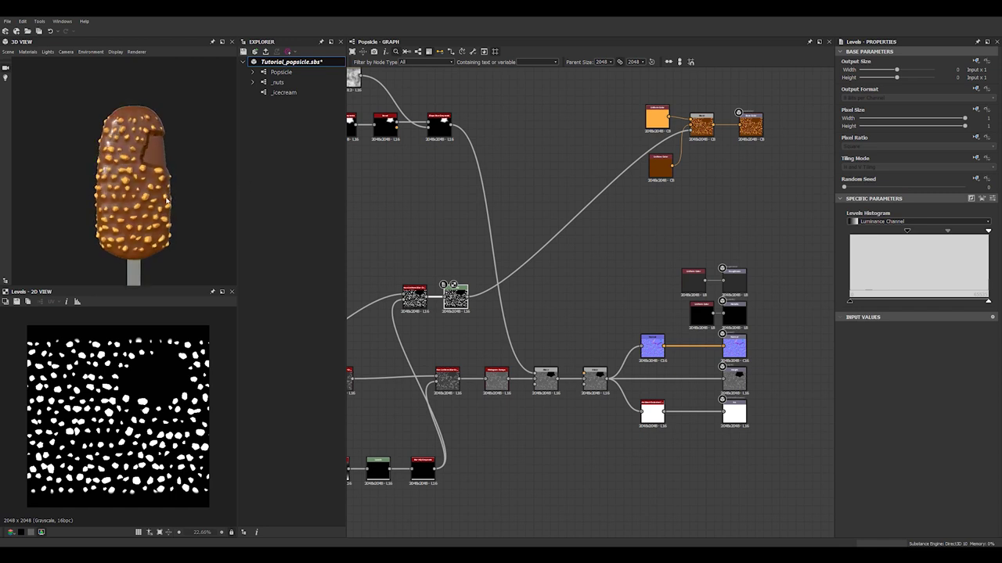
pyautogui.scroll(3, 160, 206)
pyautogui.scroll(-2, 159, 190)
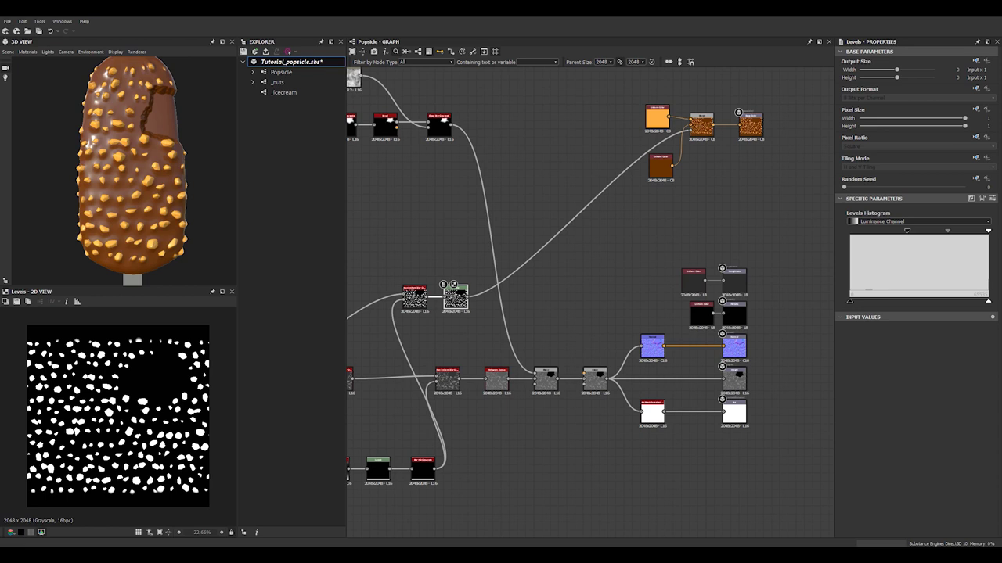
pyautogui.scroll(-3, 186, 384)
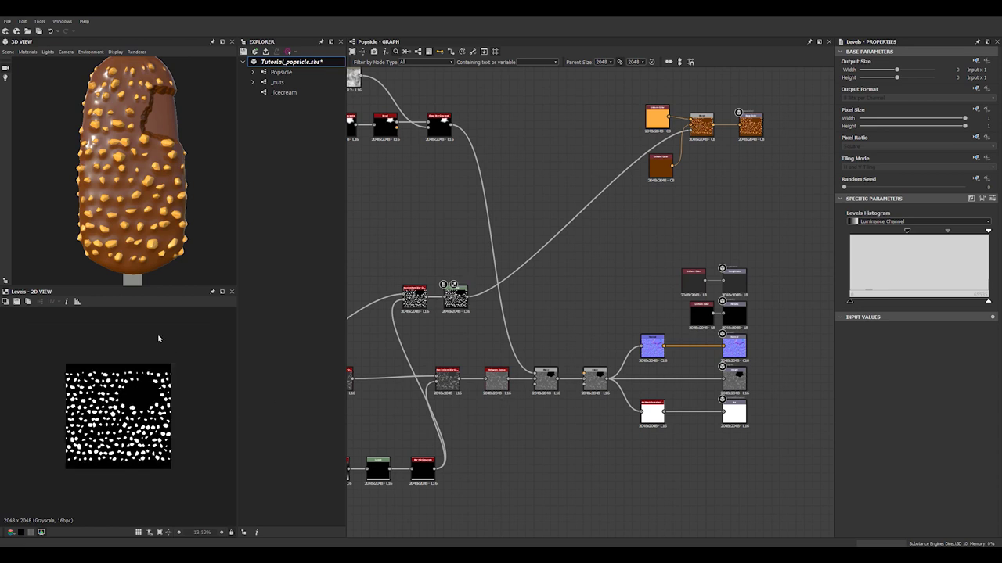
pyautogui.scroll(3, 162, 75)
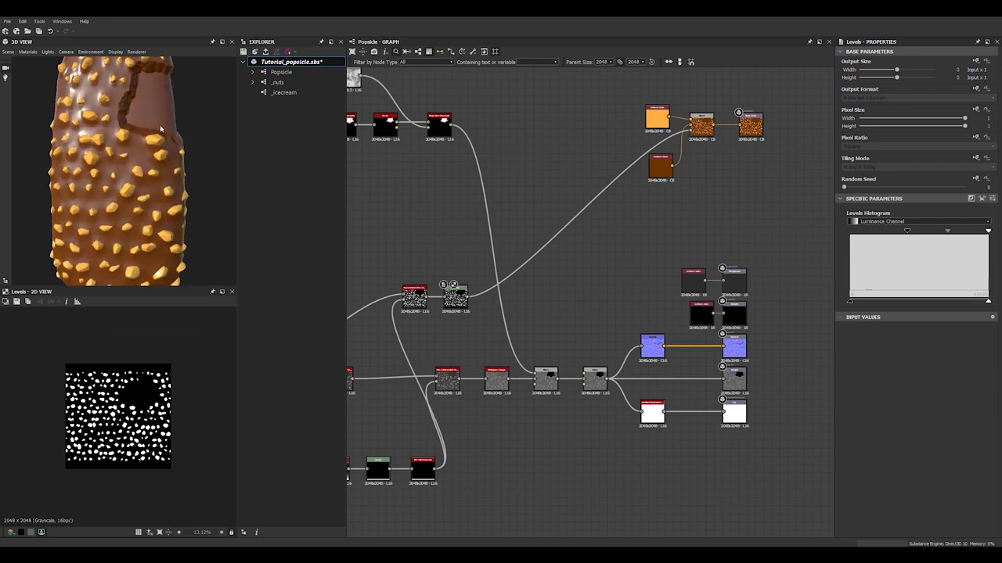
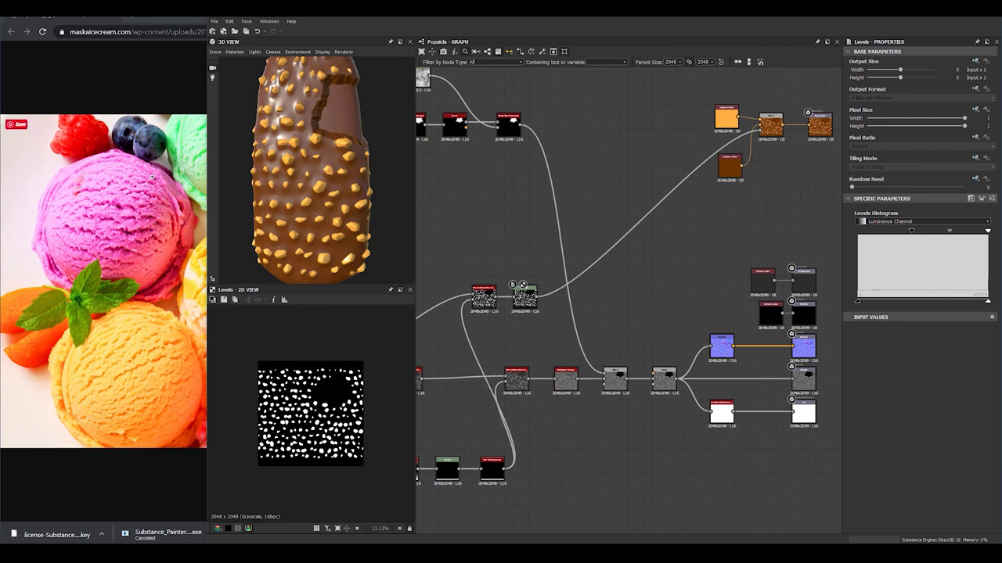
# Open the _icecream graph, add an Output node and move it well away from the working area
pyautogui.moveTo(0, 81); pyautogui.dragTo(0, 73)
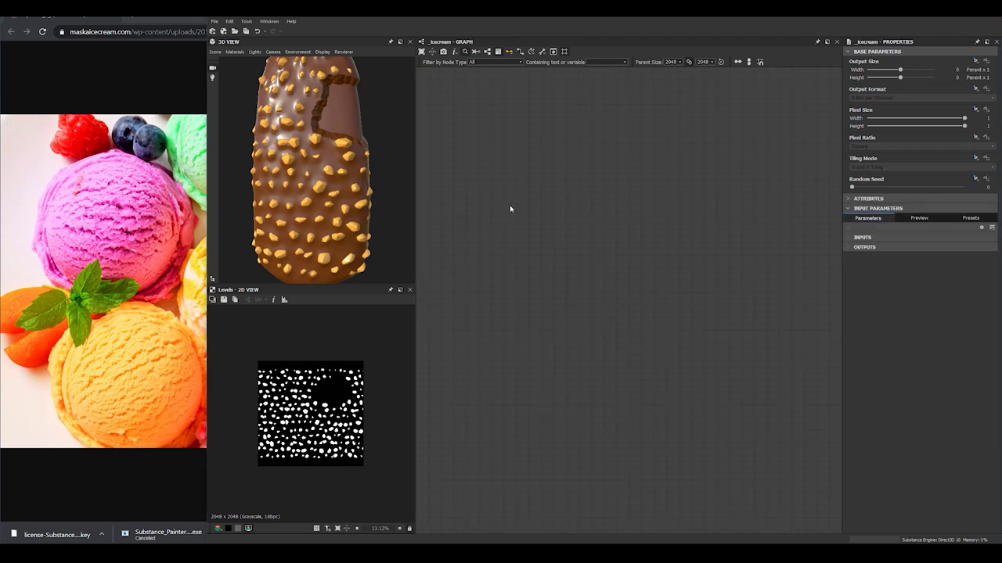
pyautogui.press('space')
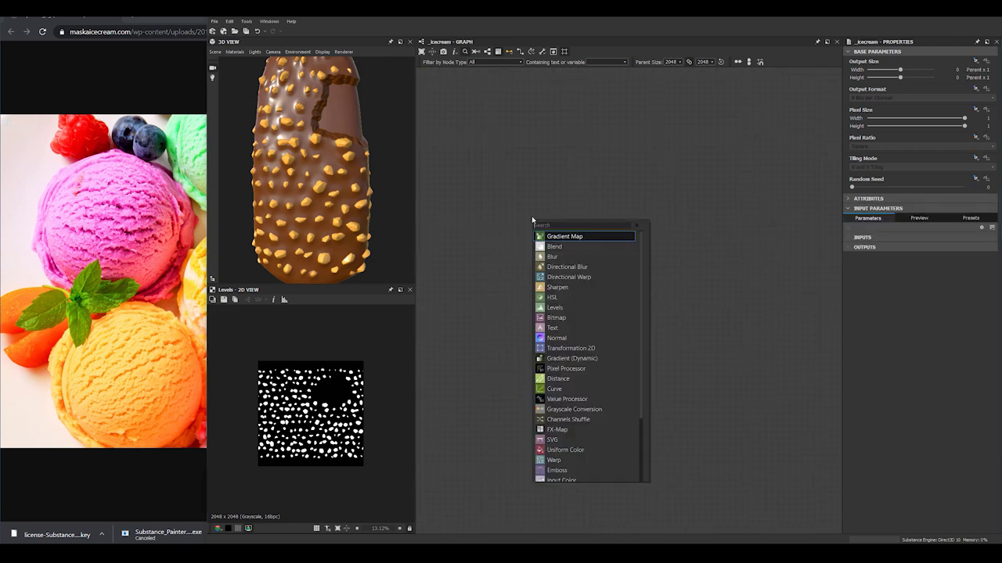
pyautogui.write('out')
pyautogui.click(556, 236)
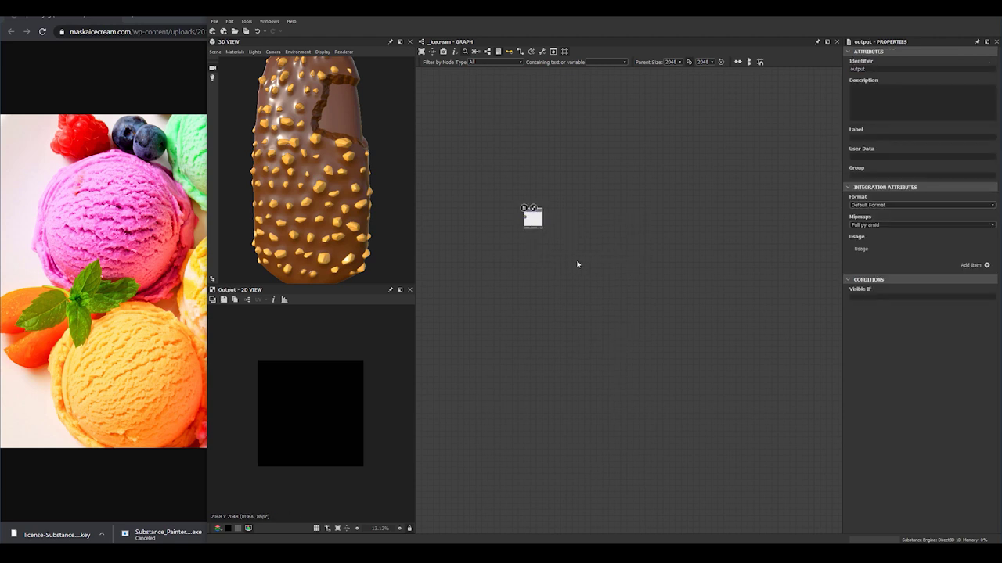
pyautogui.moveTo(532, 225); pyautogui.dragTo(708, 262)
pyautogui.moveTo(580, 264); pyautogui.dragTo(722, 266, button='middle')
# Examine the scoop texture in the browser's ice cream photo, and add a Crystal 2 node to the _icecream graph
pyautogui.moveTo(465, 249); pyautogui.dragTo(500, 256, button='middle')
pyautogui.click(84, 179)
pyautogui.click(618, 225)
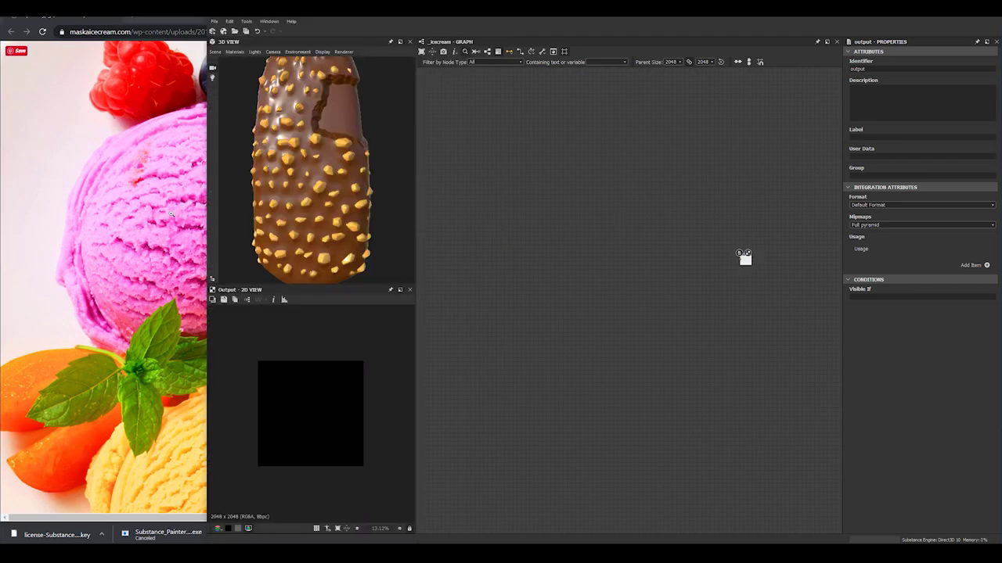
pyautogui.middleClick(137, 229)
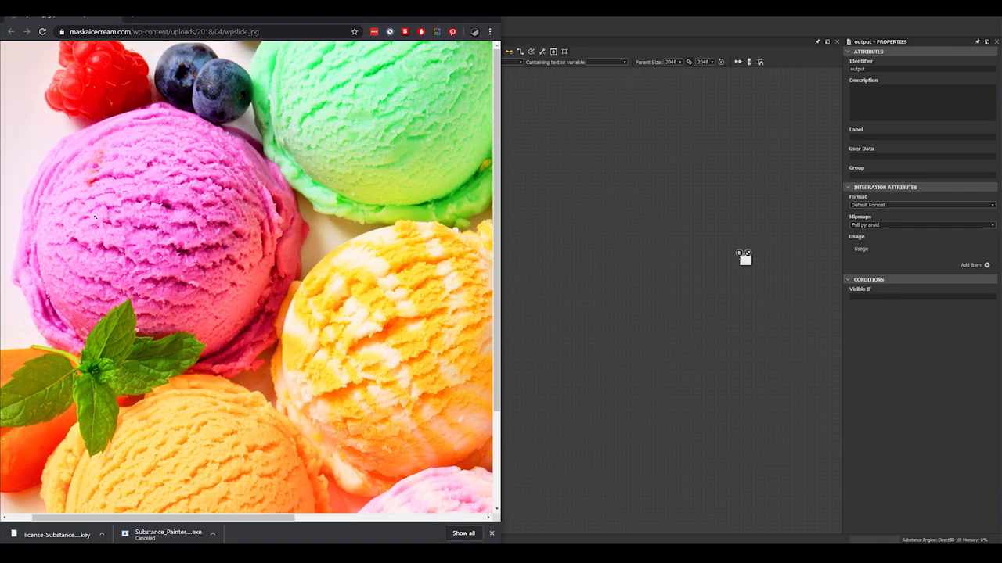
pyautogui.click(618, 281)
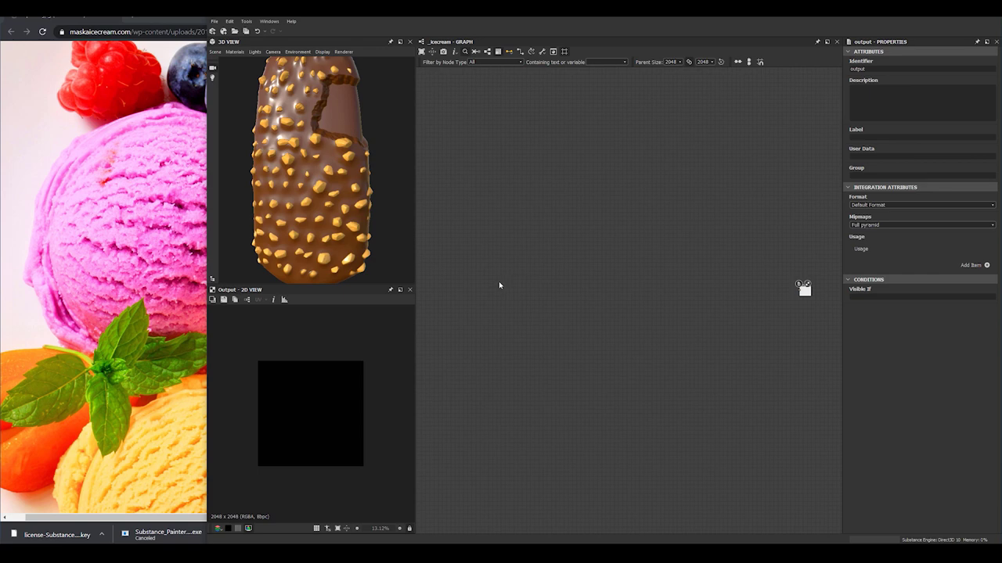
pyautogui.press('space')
pyautogui.write('cry')
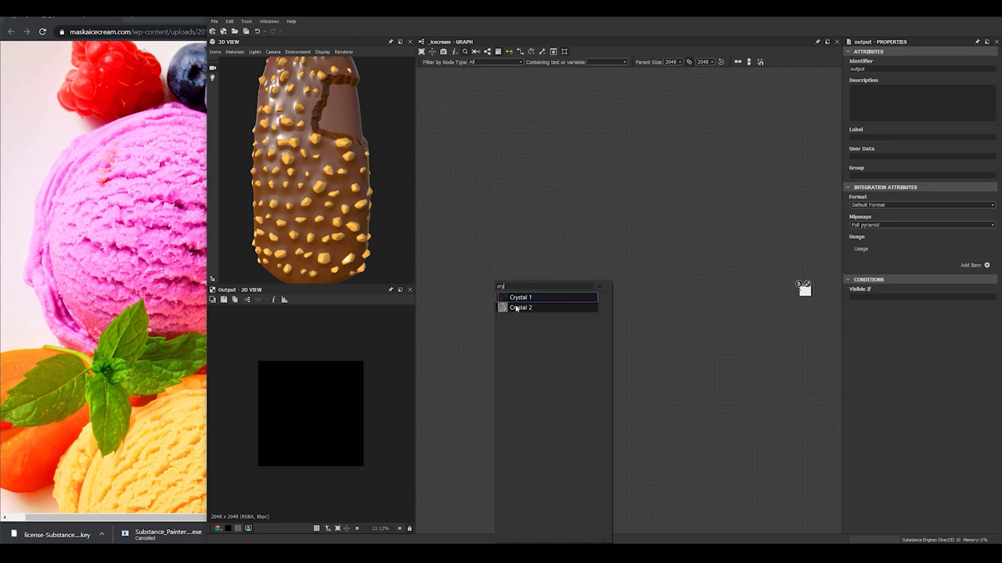
pyautogui.click(516, 307)
pyautogui.moveTo(505, 286); pyautogui.dragTo(532, 290)
pyautogui.scroll(2, 358, 377)
pyautogui.scroll(5, 594, 334)
pyautogui.scroll(-4, 532, 303)
pyautogui.moveTo(530, 302)
pyautogui.mouseDown(button='middle')
pyautogui.moveTo(557, 316)
pyautogui.moveTo(523, 308)
pyautogui.mouseUp(button='middle')
pyautogui.scroll(1, 547, 311)
# Add an Edge Detect node fed by the Crystal 2 node
pyautogui.click(532, 300)
pyautogui.press('space')
pyautogui.write('ed')
pyautogui.click(568, 325)
pyautogui.moveTo(492, 268)
pyautogui.mouseDown()
pyautogui.moveTo(519, 298)
pyautogui.moveTo(492, 269)
pyautogui.mouseUp()
pyautogui.click(488, 313)
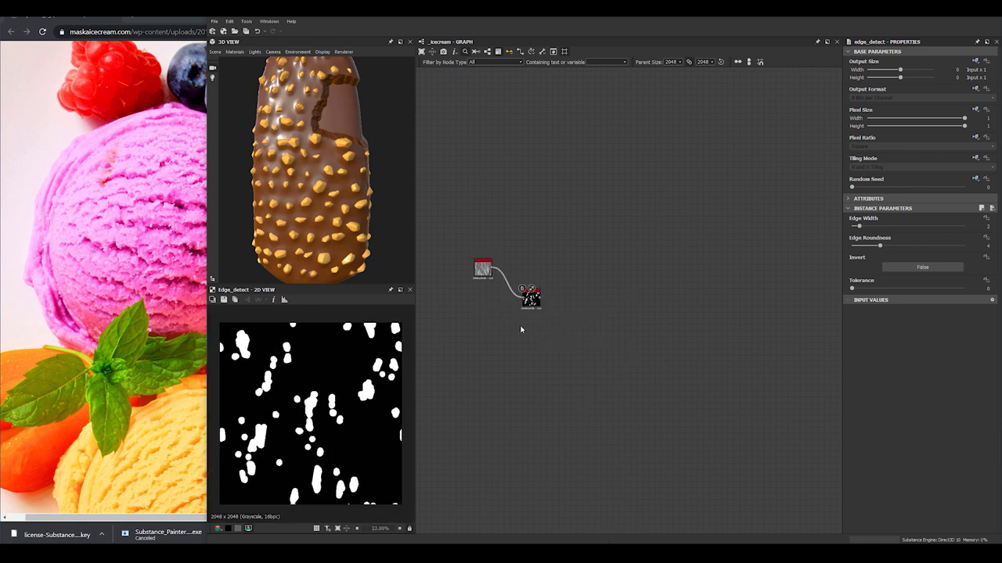
# Set the Edge Detect's edge roundness to 0 and its edge width to about 2.1
pyautogui.click(526, 299)
pyautogui.moveTo(879, 247); pyautogui.dragTo(785, 245)
pyautogui.moveTo(864, 228); pyautogui.dragTo(862, 229)
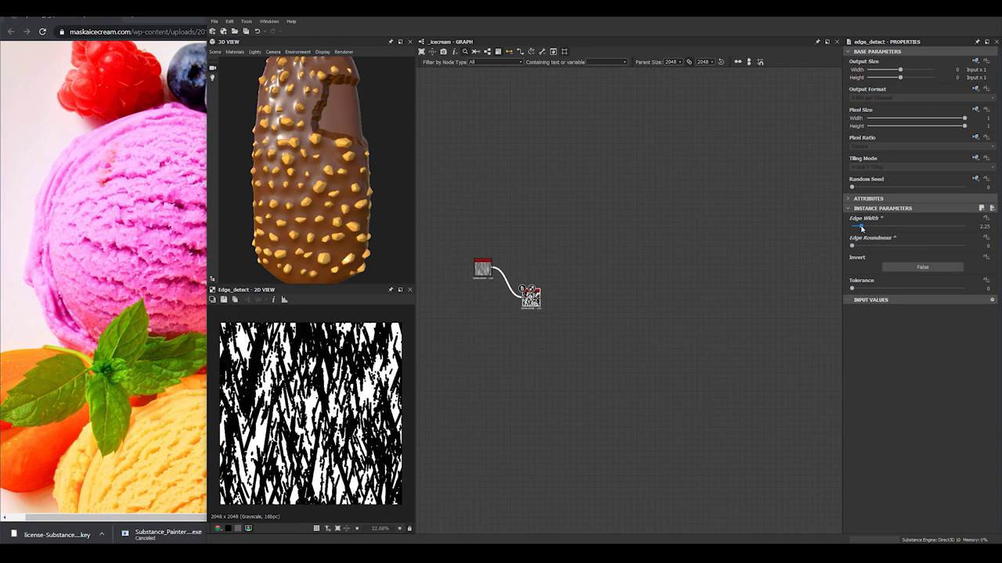
pyautogui.moveTo(862, 229); pyautogui.dragTo(860, 227)
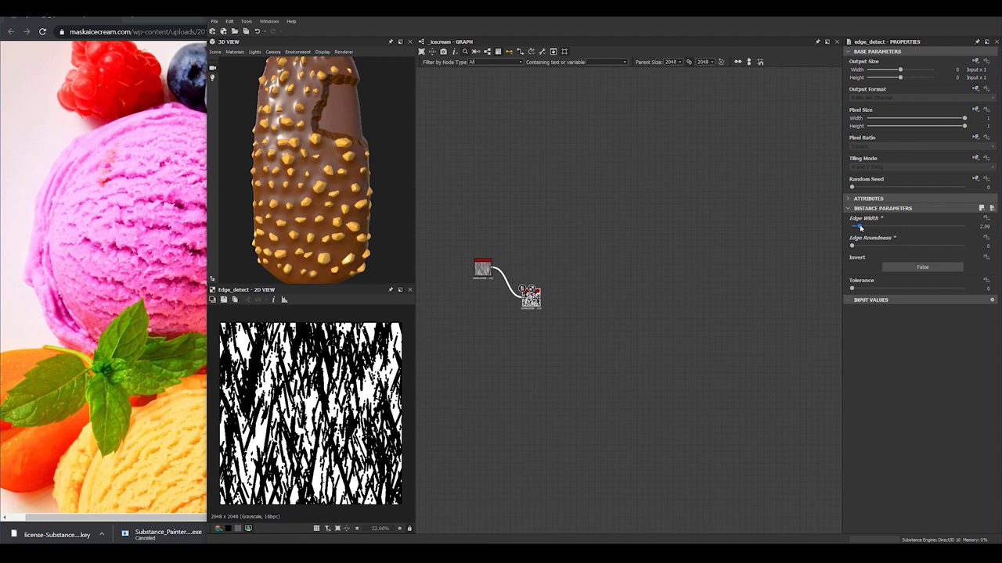
# Add a Transformation 2D node after the Edge Detect and rotate the pattern clockwise until its streaks run nearly horizontally
pyautogui.scroll(2, 607, 296)
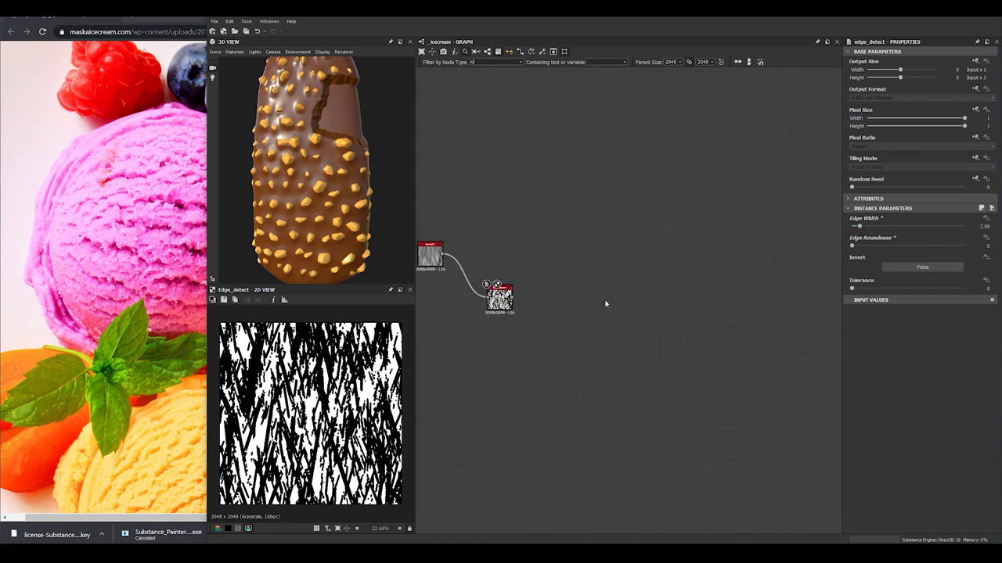
pyautogui.click(490, 292)
pyautogui.press('space')
pyautogui.write('tr')
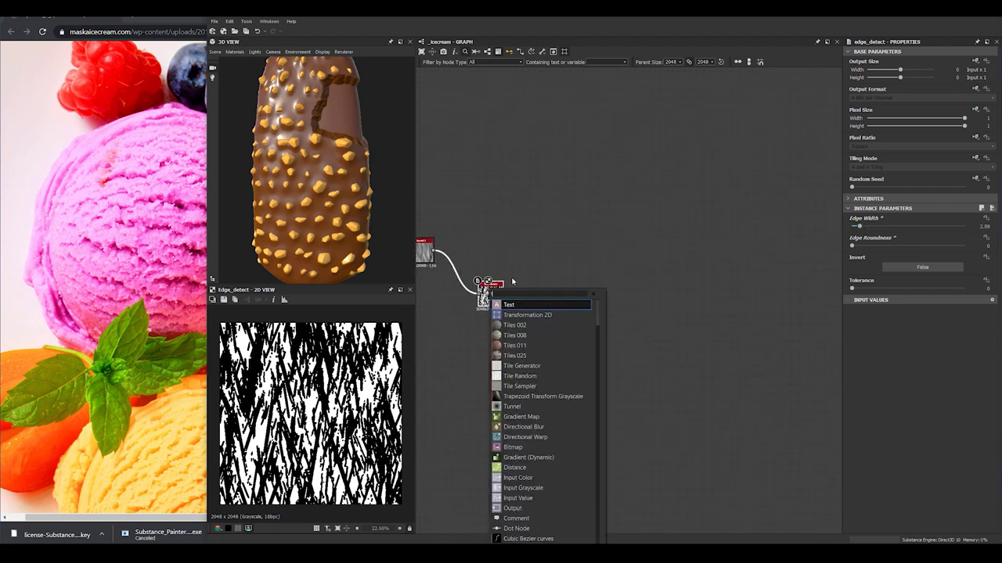
pyautogui.click(526, 304)
pyautogui.press('space')
pyautogui.moveTo(540, 300); pyautogui.dragTo(582, 251)
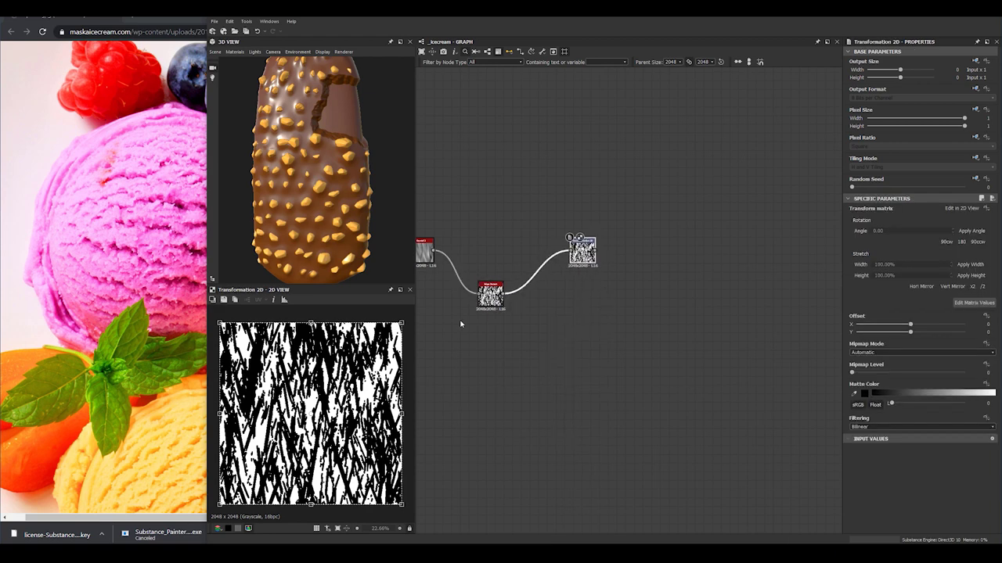
pyautogui.scroll(-3, 321, 385)
pyautogui.moveTo(358, 357); pyautogui.dragTo(367, 441)
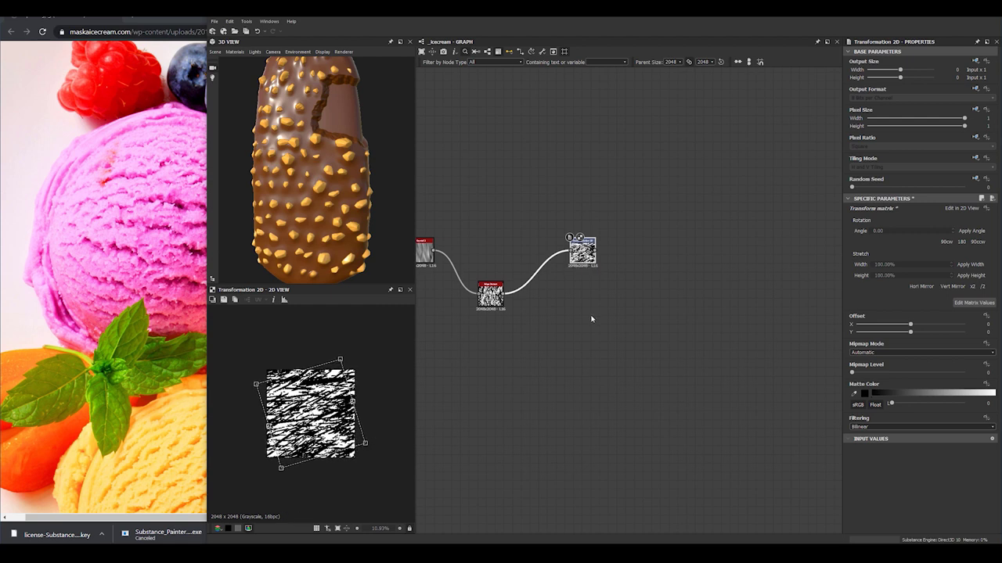
# Add a Make It Tile Photo Grayscale node after the Transformation 2D
pyautogui.scroll(4, 583, 302)
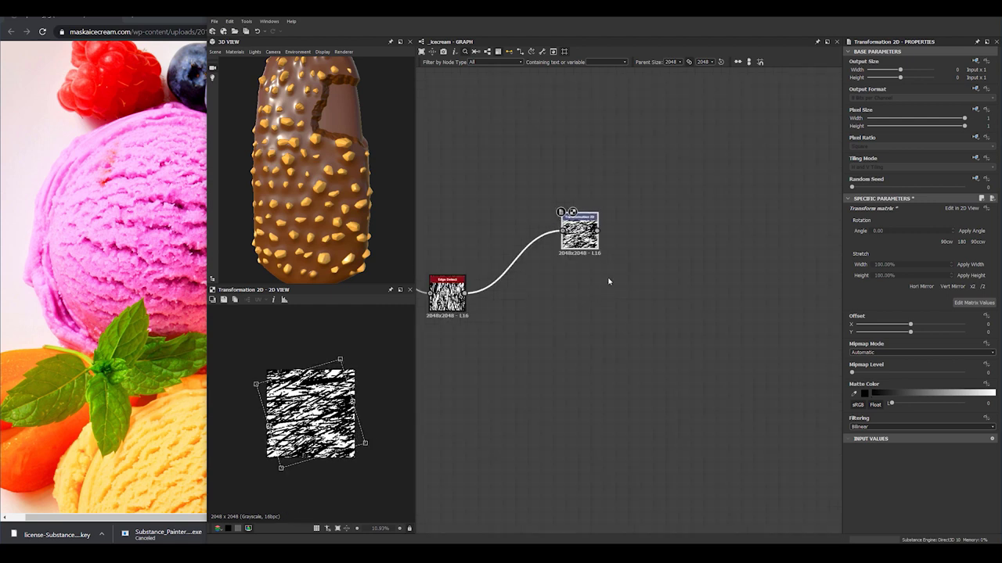
pyautogui.click(548, 244)
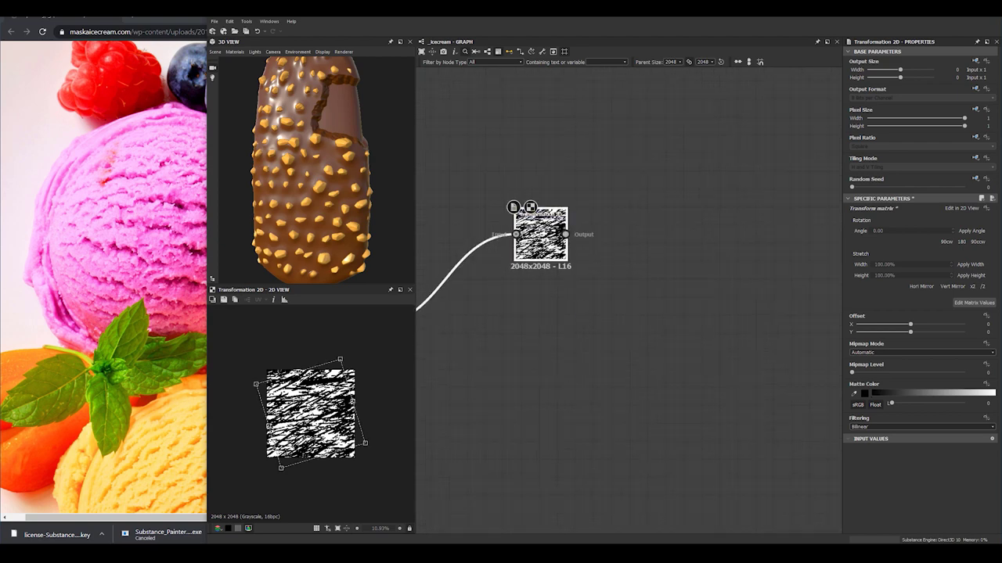
pyautogui.press('space')
pyautogui.write('mak')
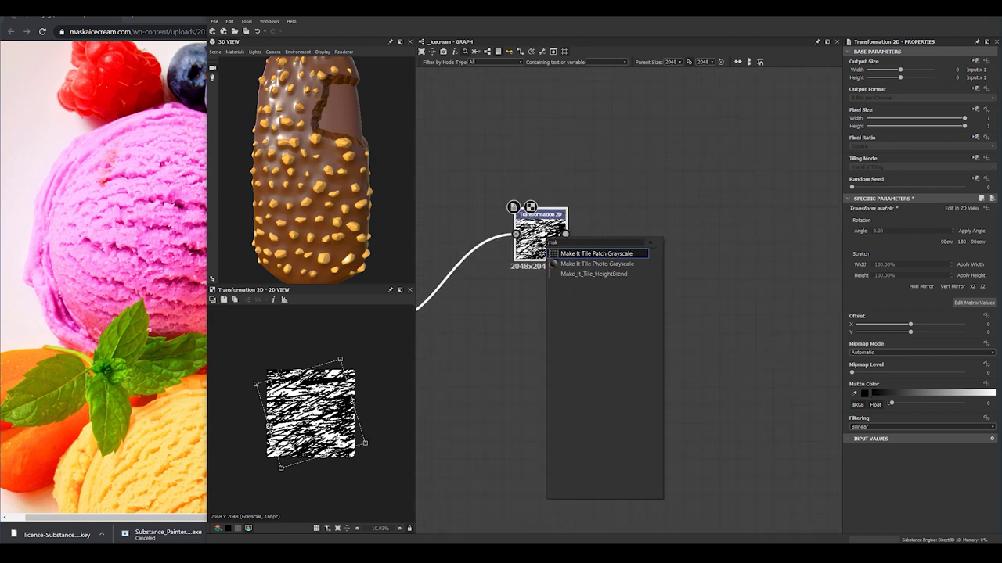
pyautogui.click(632, 264)
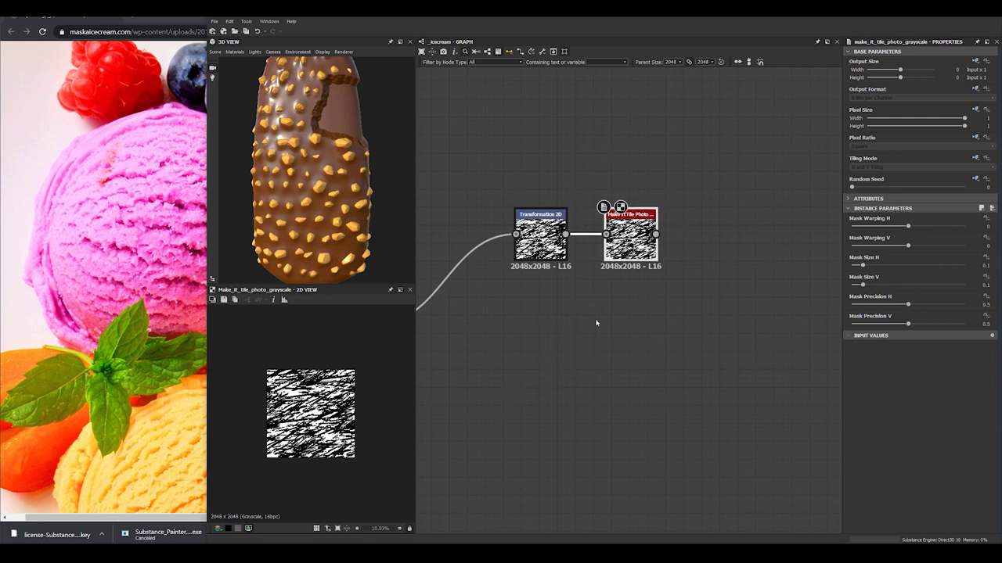
# Set the Make It Tile node's vertical mask warping to 0.35, mask size to 0.22 H and 0.07 V, and horizontal mask precision to 1
pyautogui.click(987, 245)
pyautogui.write('0.35')
pyautogui.press('Return')
pyautogui.moveTo(863, 269)
pyautogui.mouseDown()
pyautogui.moveTo(892, 268)
pyautogui.moveTo(867, 267)
pyautogui.moveTo(877, 267)
pyautogui.mouseUp()
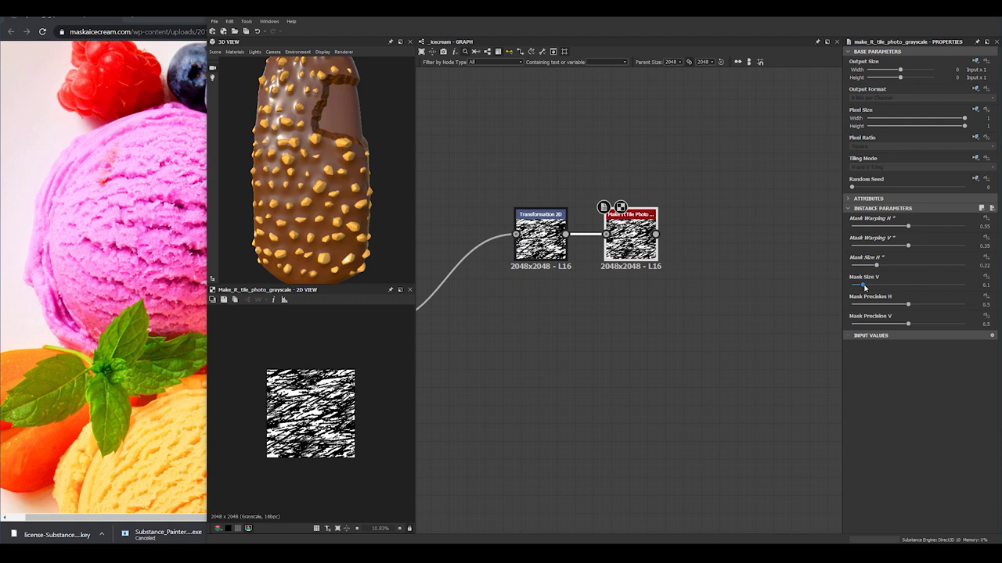
pyautogui.moveTo(864, 288); pyautogui.dragTo(861, 289)
pyautogui.moveTo(907, 306); pyautogui.dragTo(965, 304)
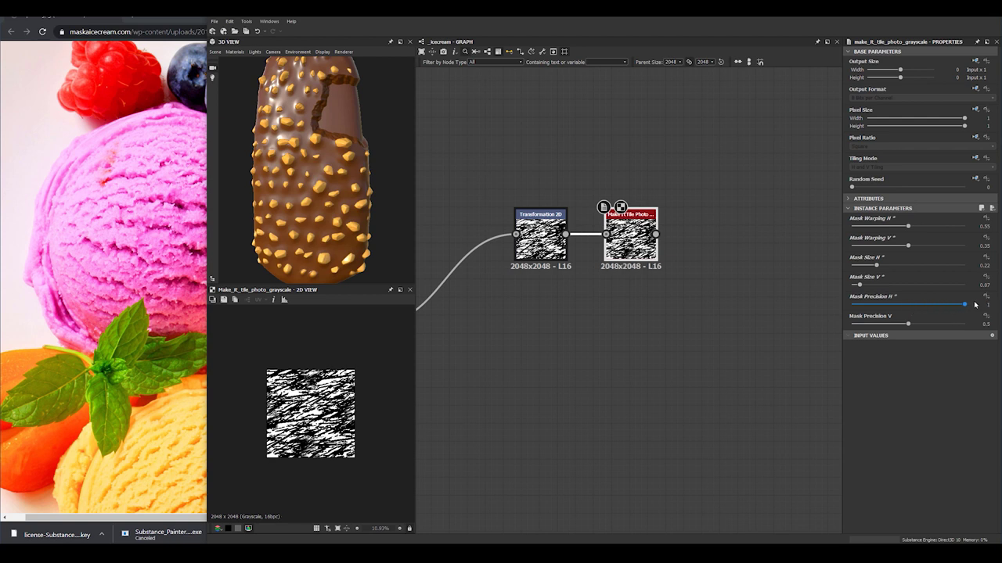
# Set the Make It Tile node's mask warping to about 24.57 H and 38.41 V, and its vertical mask precision to about 0.21
pyautogui.moveTo(908, 325); pyautogui.dragTo(889, 328)
pyautogui.scroll(5, 313, 413)
pyautogui.moveTo(914, 245)
pyautogui.mouseDown()
pyautogui.moveTo(934, 246)
pyautogui.moveTo(910, 227)
pyautogui.moveTo(922, 229)
pyautogui.mouseUp()
pyautogui.moveTo(889, 324)
pyautogui.mouseDown()
pyautogui.moveTo(913, 324)
pyautogui.moveTo(877, 324)
pyautogui.mouseUp()
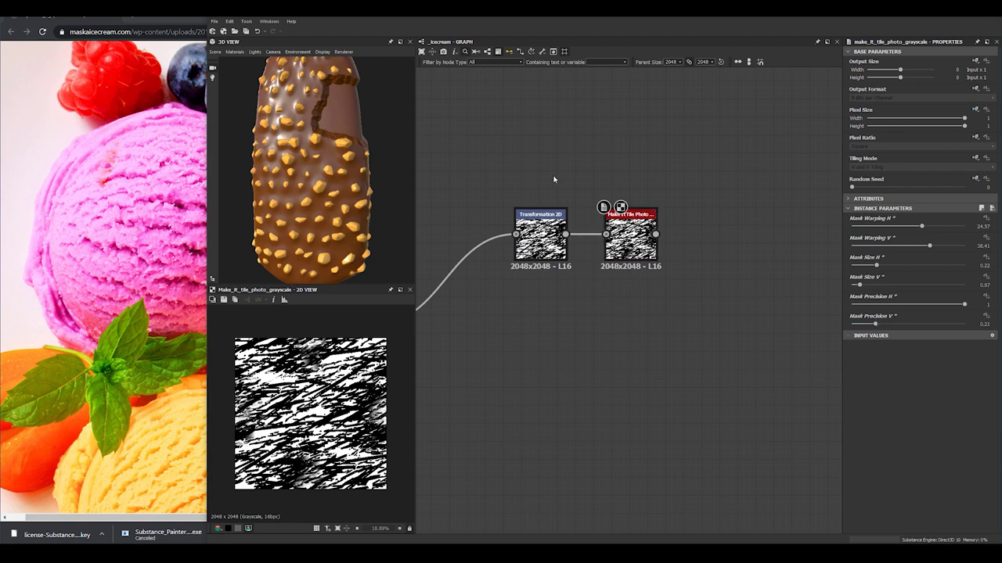
# Duplicate the Transformation 2D and Make It Tile Photo Grayscale pair, placing the copies below the originals
pyautogui.moveTo(554, 183); pyautogui.dragTo(651, 279)
pyautogui.hotkey('ctrl', 'd')
pyautogui.moveTo(575, 309); pyautogui.dragTo(543, 348)
pyautogui.click(557, 411)
pyautogui.doubleClick(548, 342)
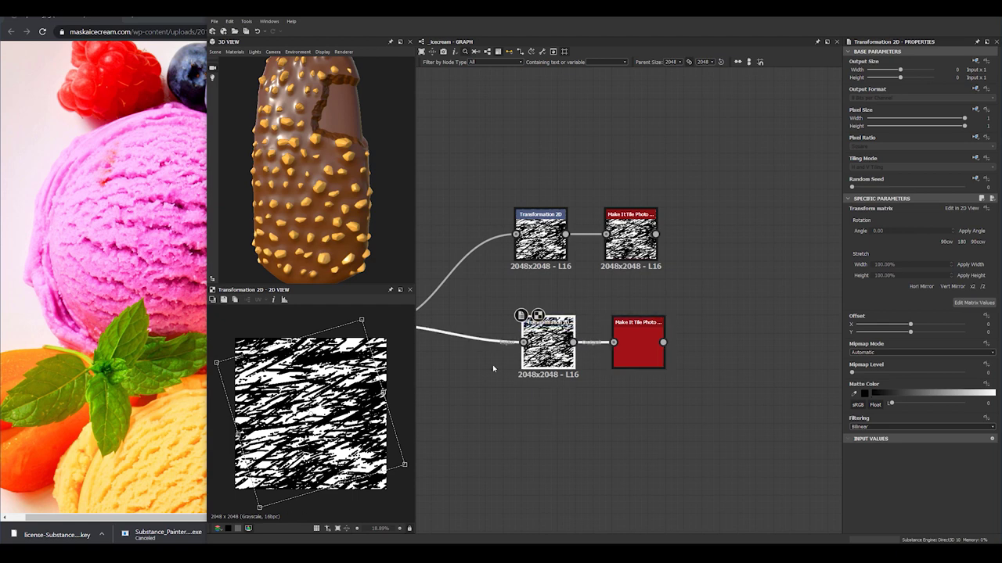
# Enlarge the duplicated Transformation 2D's pattern to about 1.6 times its size, shift it slightly, and preview the tiled copy
pyautogui.moveTo(336, 367); pyautogui.dragTo(350, 340)
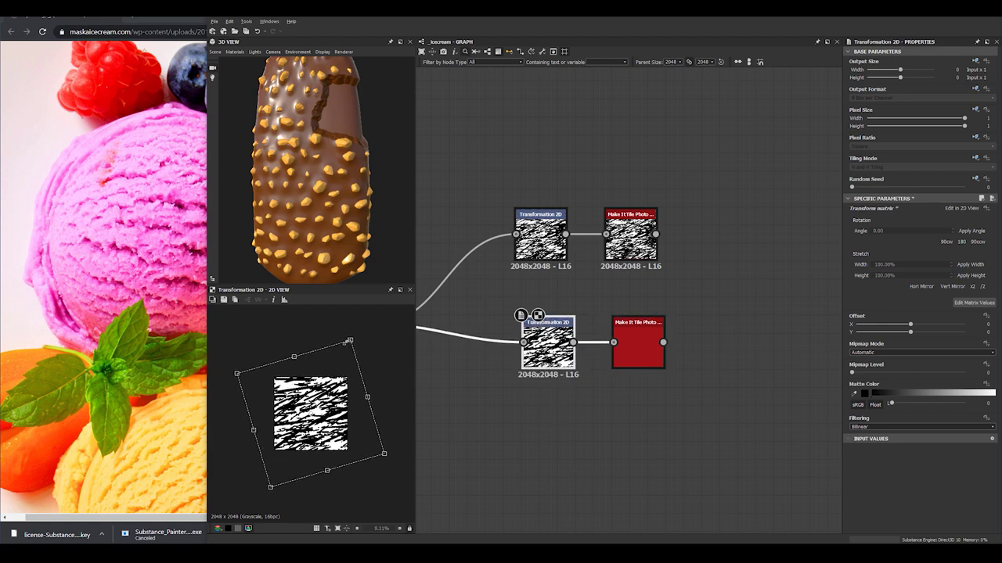
pyautogui.moveTo(400, 461); pyautogui.dragTo(399, 453)
pyautogui.moveTo(339, 421)
pyautogui.mouseDown()
pyautogui.moveTo(309, 477)
pyautogui.moveTo(340, 436)
pyautogui.mouseUp()
pyautogui.doubleClick(633, 350)
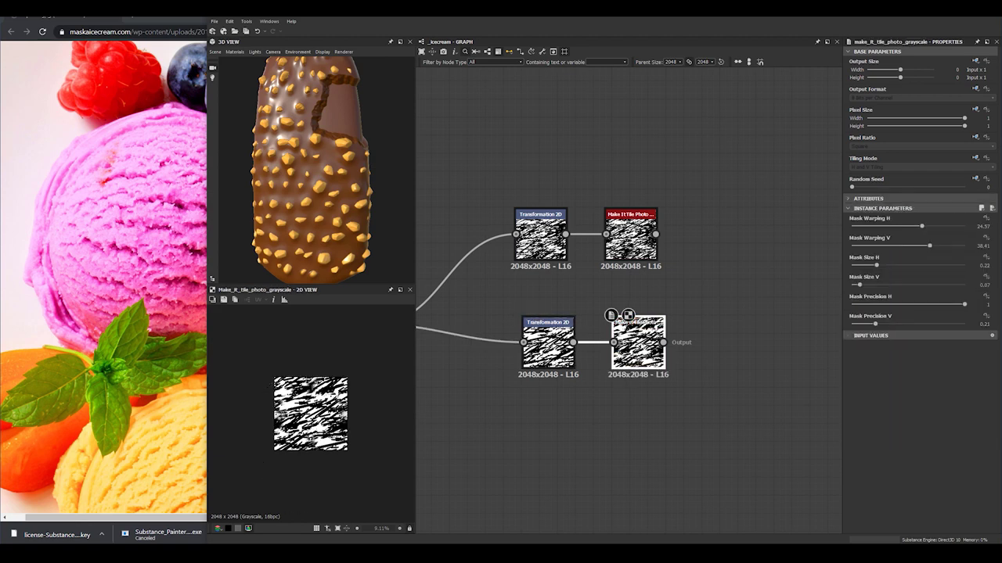
# Line up the upper Make It Tile Photo Grayscale node directly above its duplicate
pyautogui.moveTo(703, 403); pyautogui.dragTo(637, 407, button='middle')
pyautogui.scroll(3, 679, 368)
pyautogui.click(686, 332)
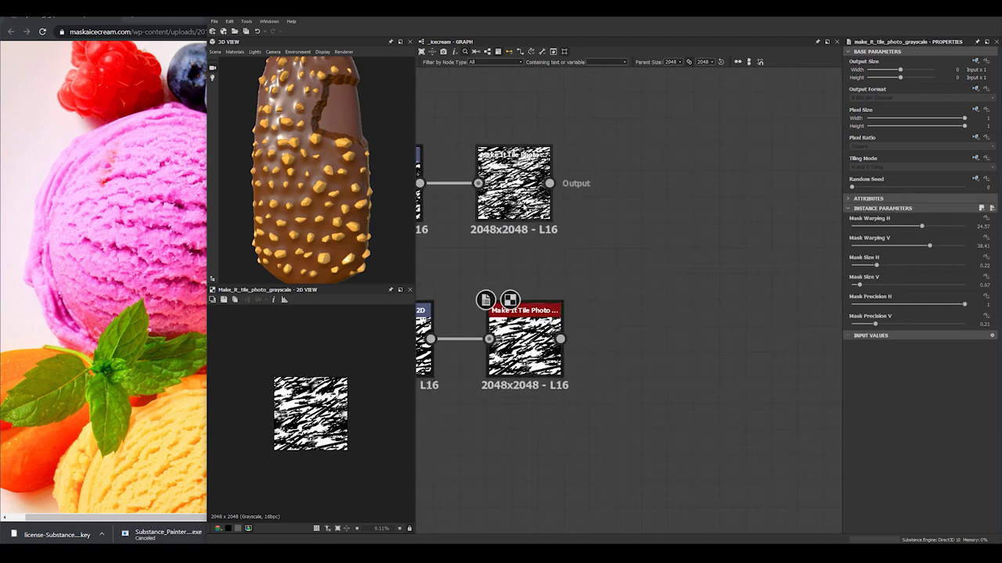
pyautogui.moveTo(528, 218); pyautogui.dragTo(537, 210)
pyautogui.scroll(-6, 579, 262)
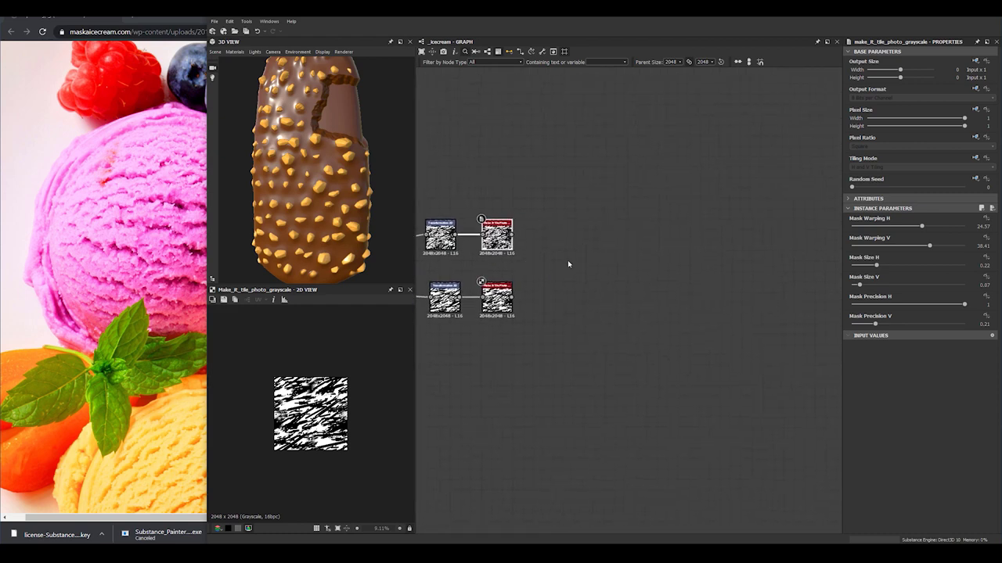
pyautogui.scroll(2, 565, 235)
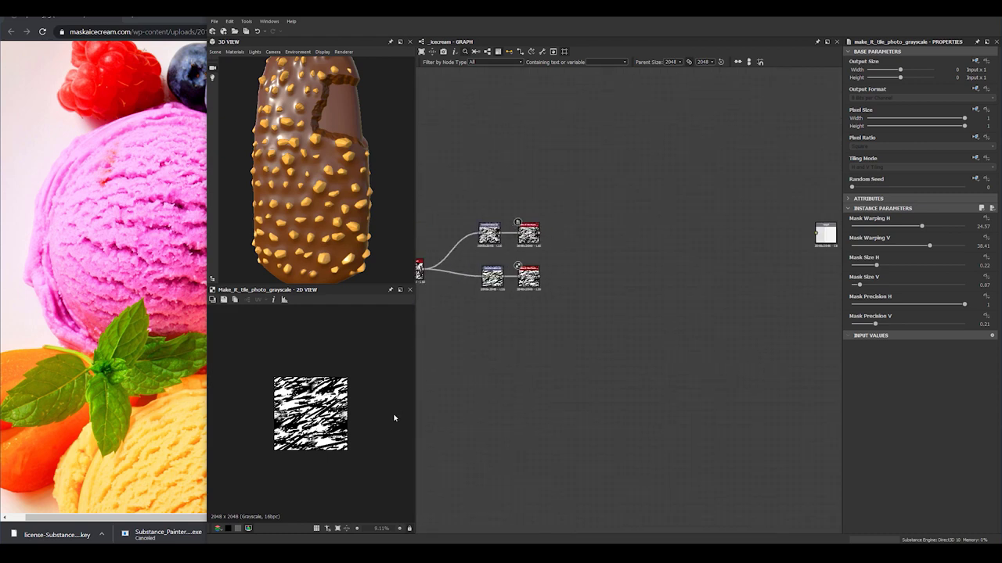
pyautogui.scroll(2, 303, 389)
pyautogui.scroll(1, 548, 250)
pyautogui.scroll(-4, 610, 262)
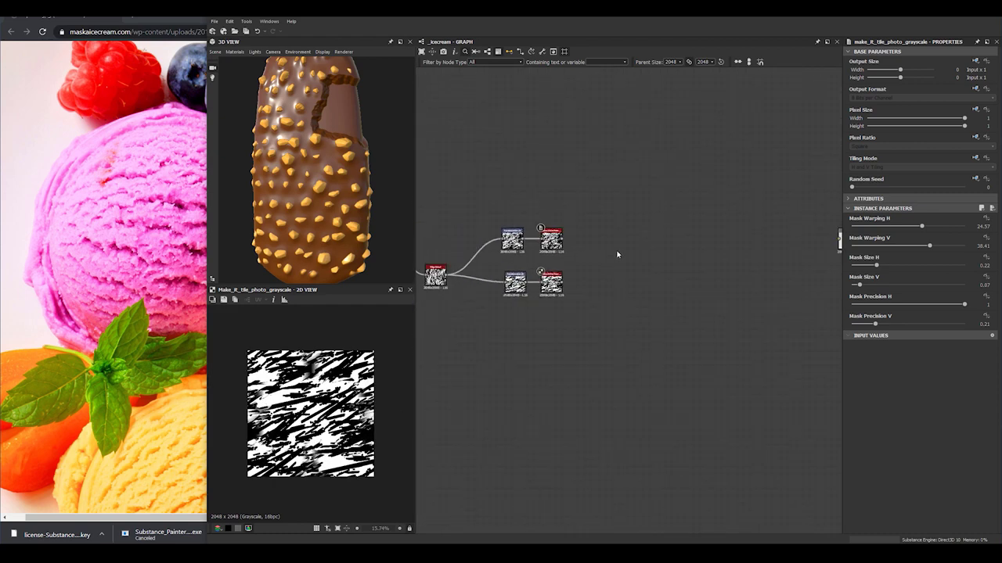
# Add a Base Material node ahead of the output node and enable its user-defined Height map
pyautogui.scroll(2, 564, 235)
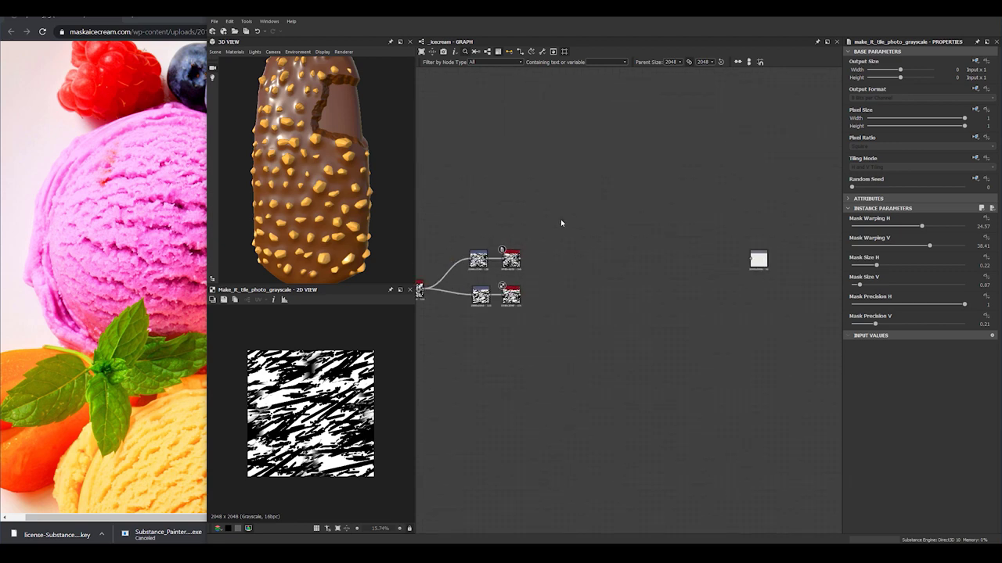
pyautogui.press('space')
pyautogui.write('base')
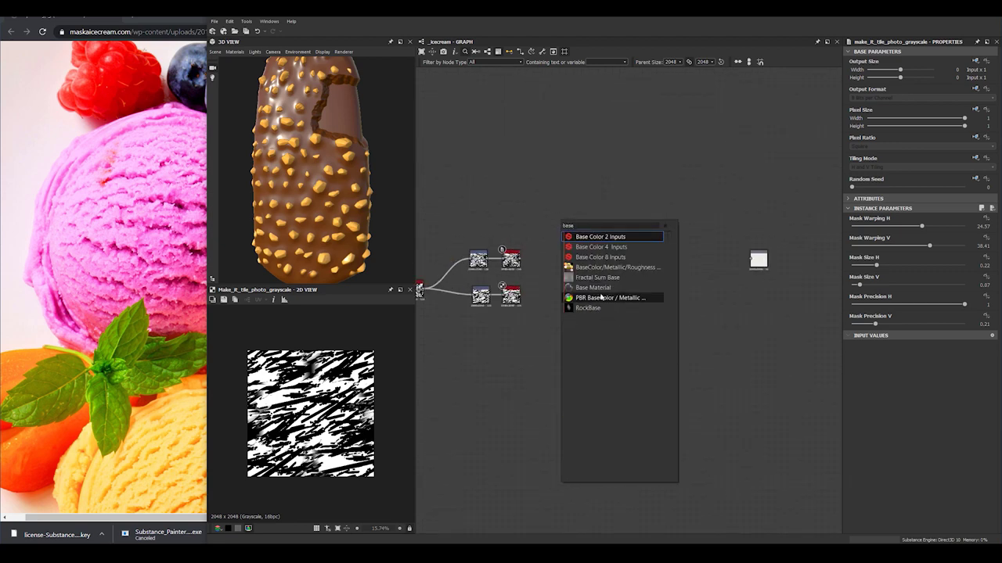
pyautogui.click(599, 293)
pyautogui.scroll(2, 591, 276)
pyautogui.moveTo(543, 201); pyautogui.dragTo(640, 251)
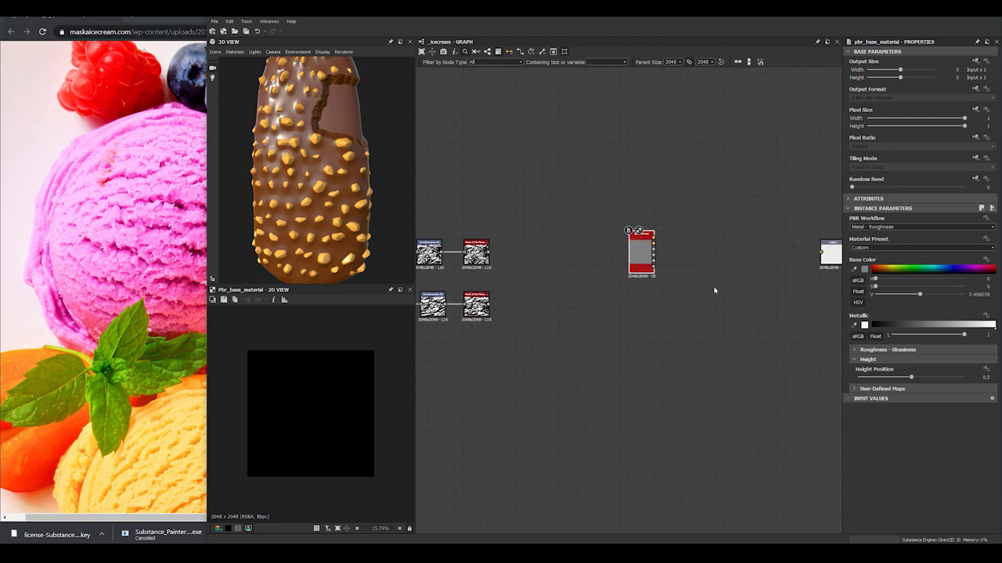
pyautogui.click(853, 389)
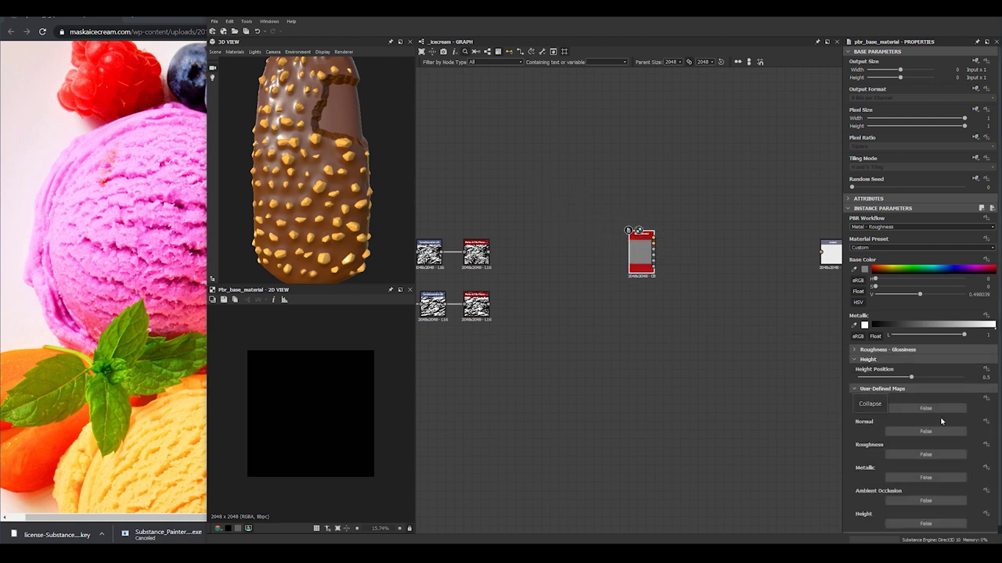
pyautogui.scroll(-1, 927, 471)
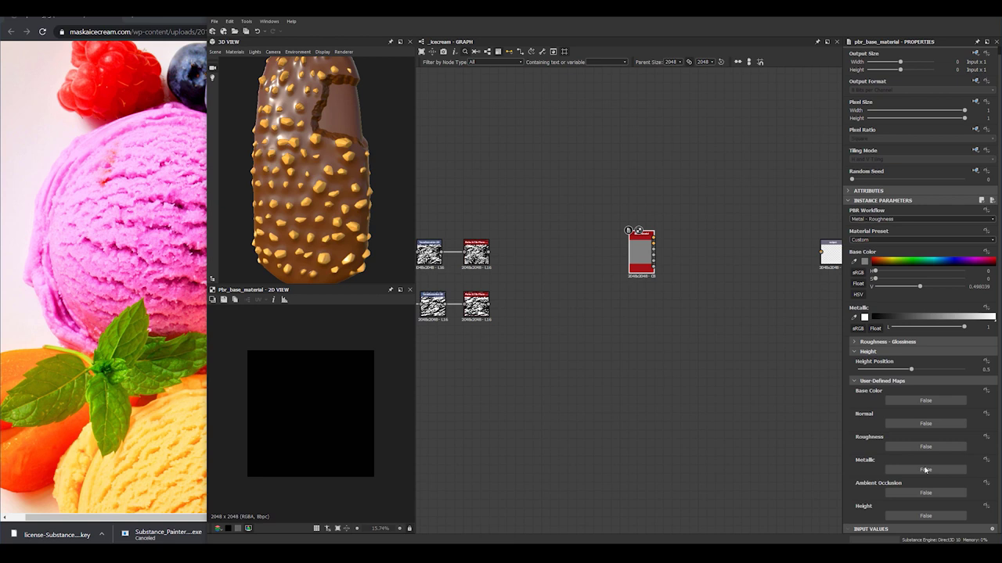
pyautogui.click(920, 516)
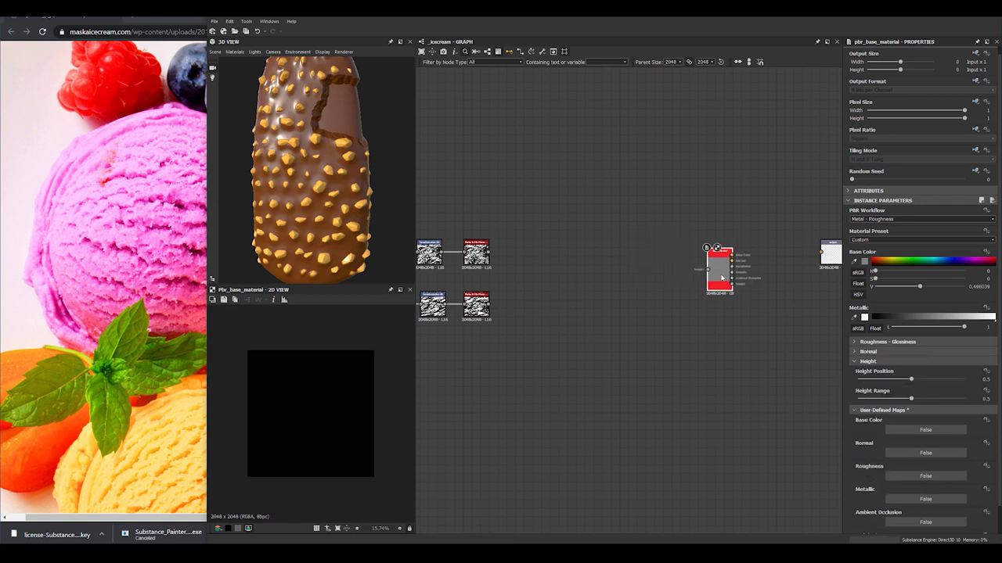
# Add a Bevel node fed by the upper Make It Tile node and set its distance to 0.1
pyautogui.press('space')
pyautogui.write('bev')
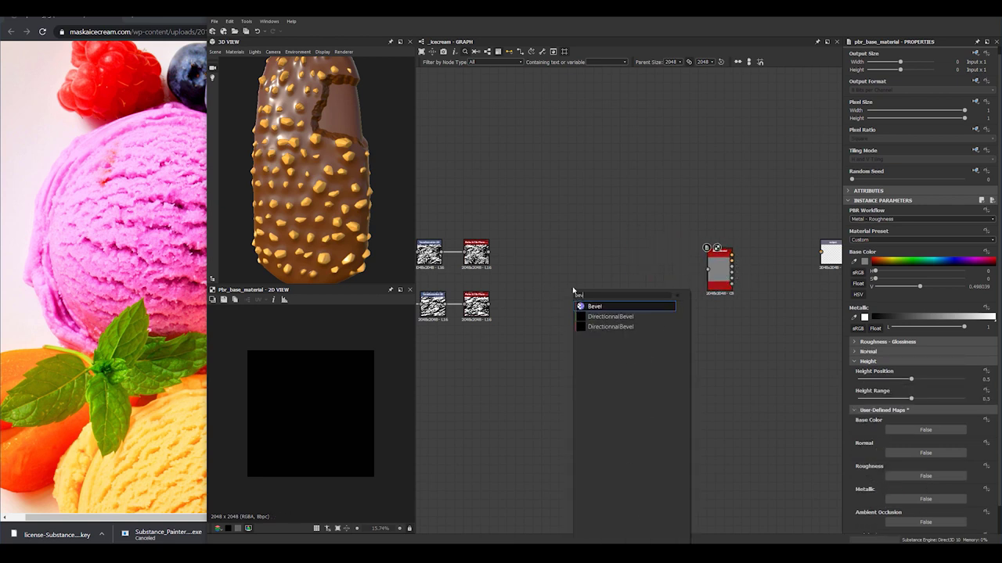
pyautogui.click(604, 307)
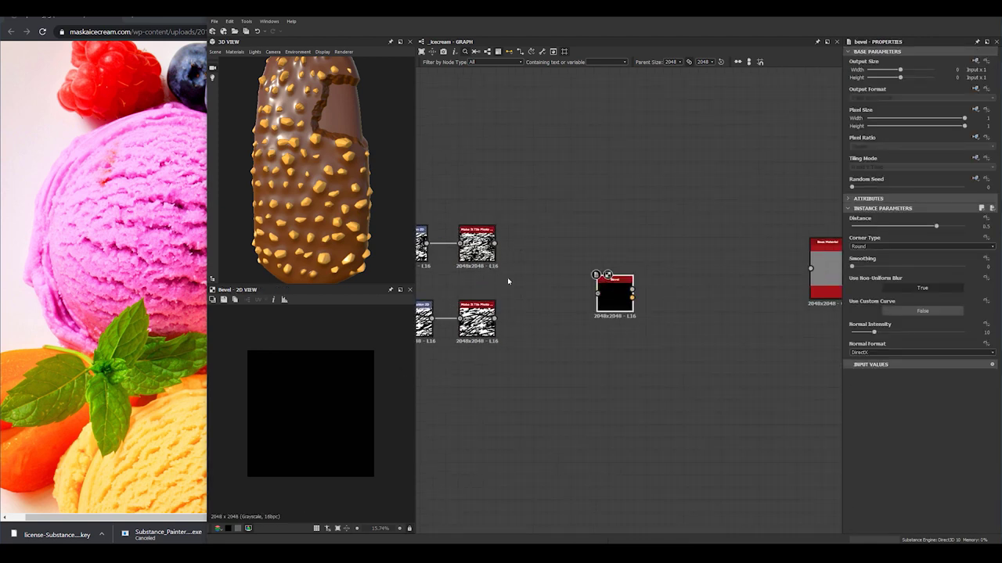
pyautogui.moveTo(495, 244); pyautogui.dragTo(611, 296)
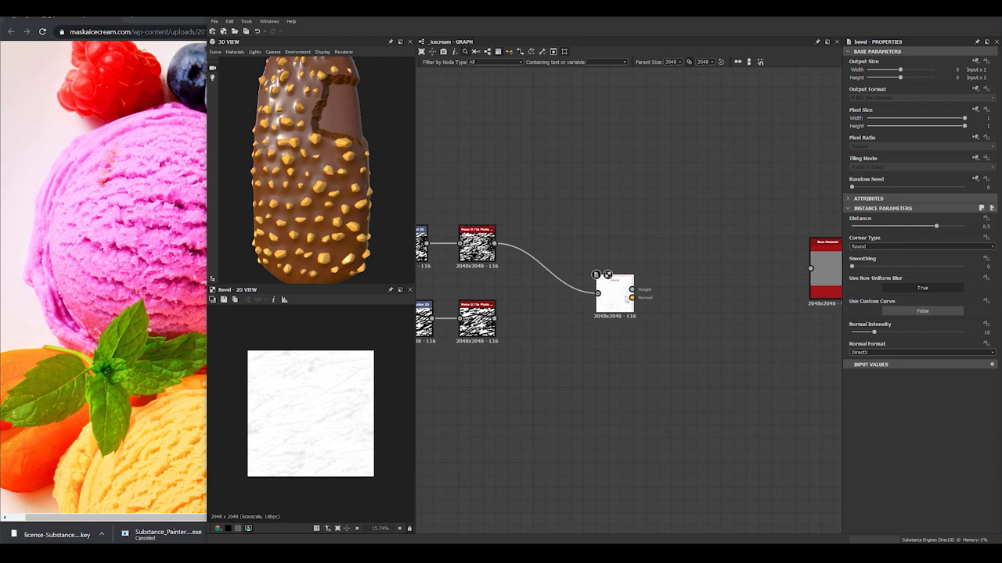
pyautogui.write('0.1')
pyautogui.press('Return')
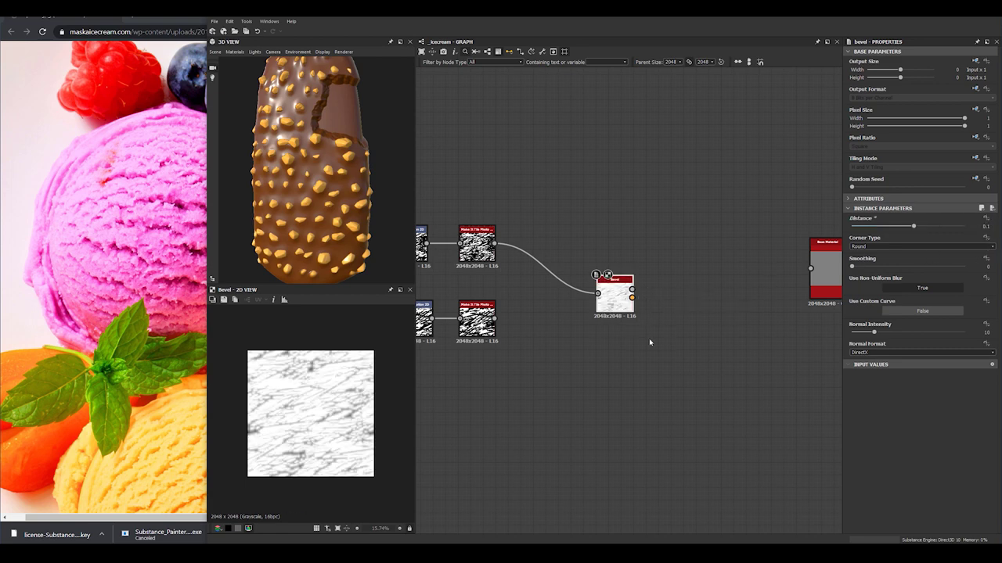
# Connect the Bevel's height output to the Base Material's height input and show the material on icecream_mtrl in the 3D view
pyautogui.moveTo(662, 339); pyautogui.dragTo(612, 335, button='middle')
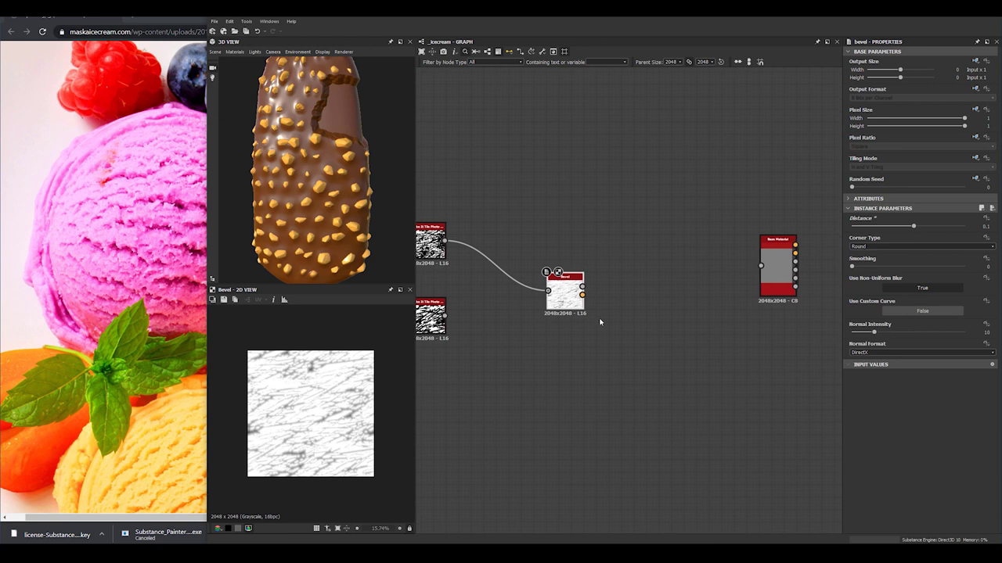
pyautogui.moveTo(583, 286); pyautogui.dragTo(766, 268)
pyautogui.rightClick(769, 255)
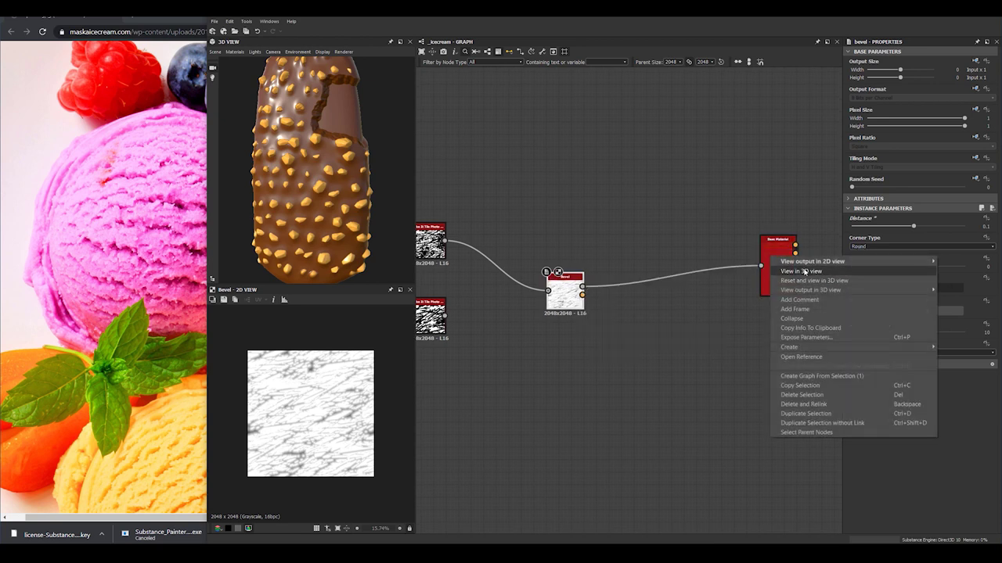
pyautogui.click(805, 272)
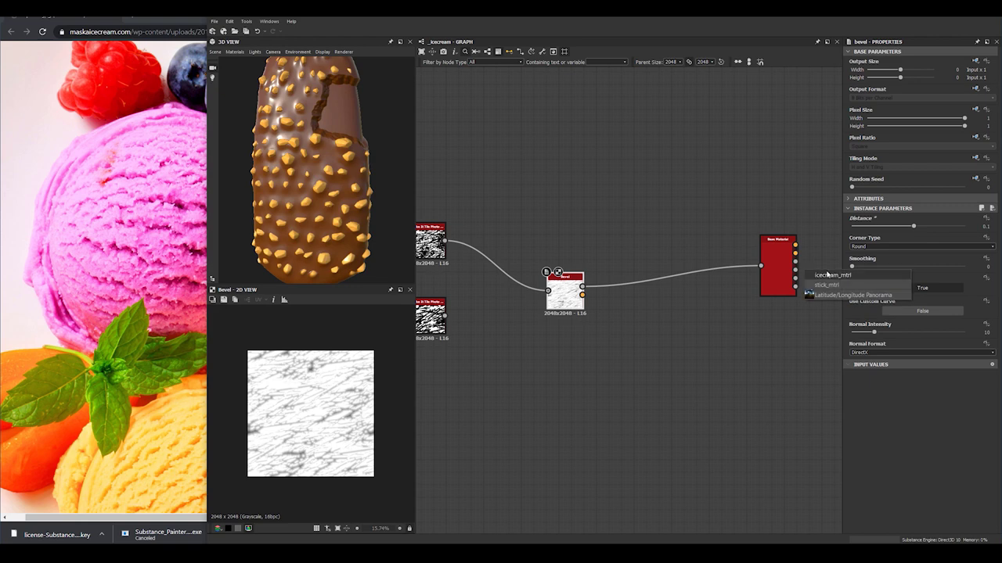
pyautogui.click(830, 274)
# Duplicate the Bevel node, feed the copy from the lower Make It Tile node, and slightly adjust the copy's distance
pyautogui.scroll(3, 617, 330)
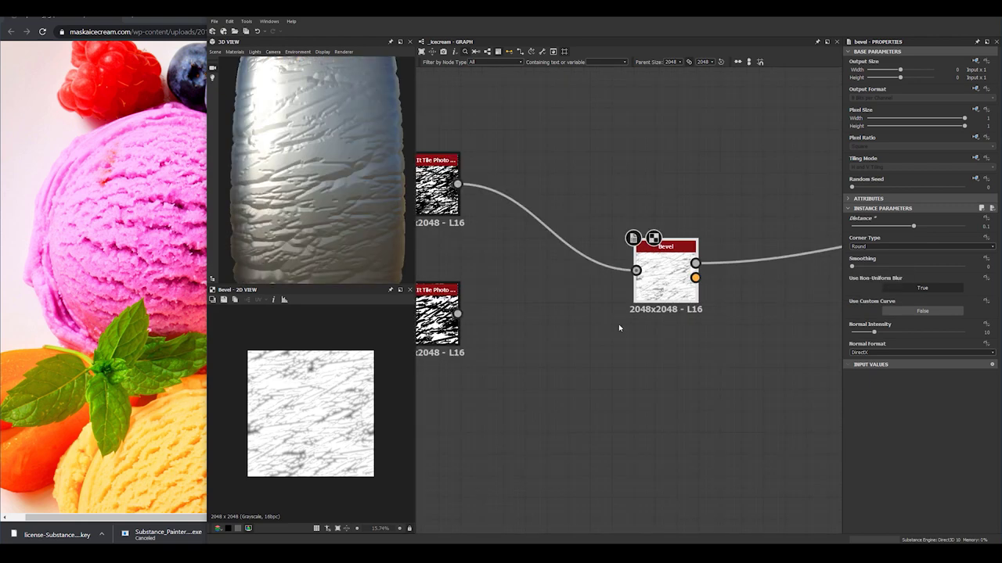
pyautogui.hotkey('ctrl', 'd')
pyautogui.moveTo(621, 307); pyautogui.dragTo(599, 382)
pyautogui.moveTo(458, 314); pyautogui.dragTo(586, 389)
pyautogui.moveTo(650, 390); pyautogui.dragTo(579, 397, button='middle')
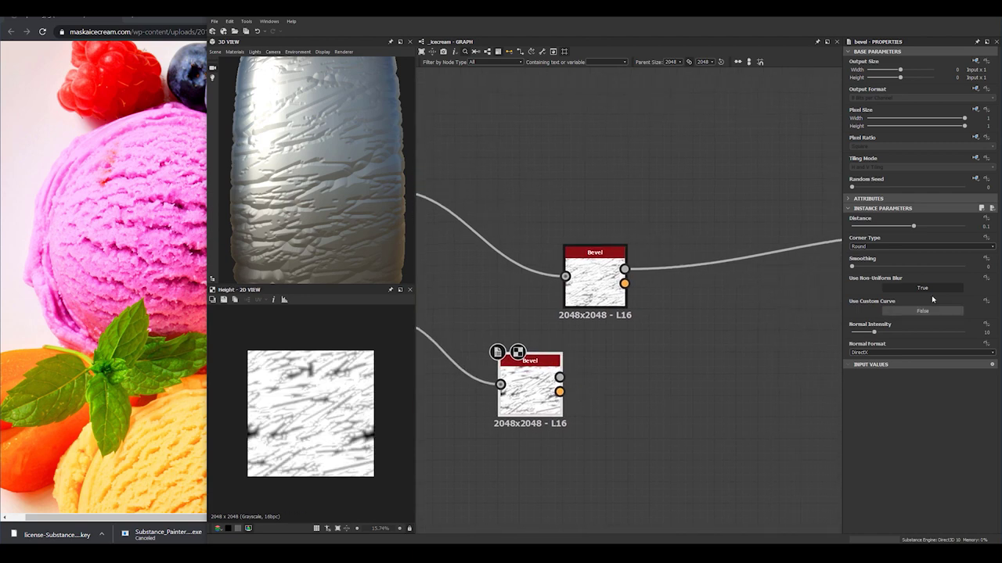
pyautogui.scroll(1, 364, 442)
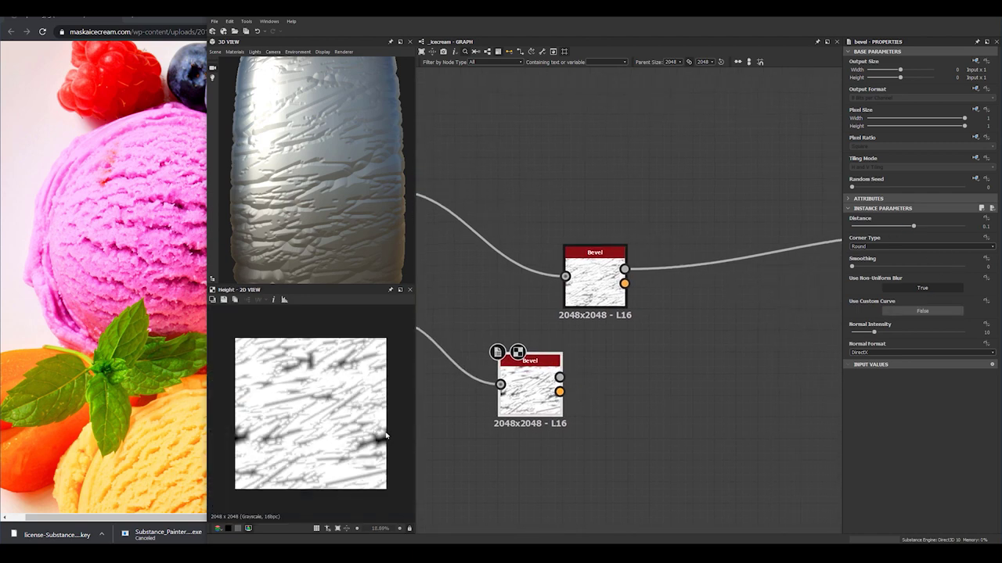
pyautogui.moveTo(914, 229); pyautogui.dragTo(916, 227)
# Add a Blend node with the upper Bevel as foreground and the lower Bevel as background, using Min (Darken) mode
pyautogui.moveTo(605, 298); pyautogui.dragTo(539, 232)
pyautogui.press('space')
pyautogui.write('bl')
pyautogui.click(565, 236)
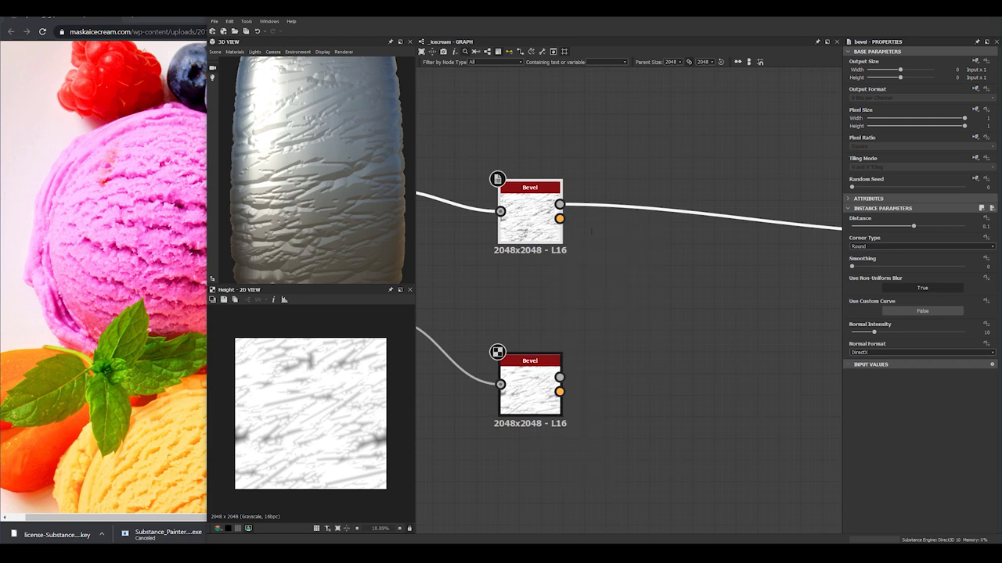
pyautogui.moveTo(637, 224); pyautogui.dragTo(659, 280)
pyautogui.moveTo(559, 377); pyautogui.dragTo(629, 277)
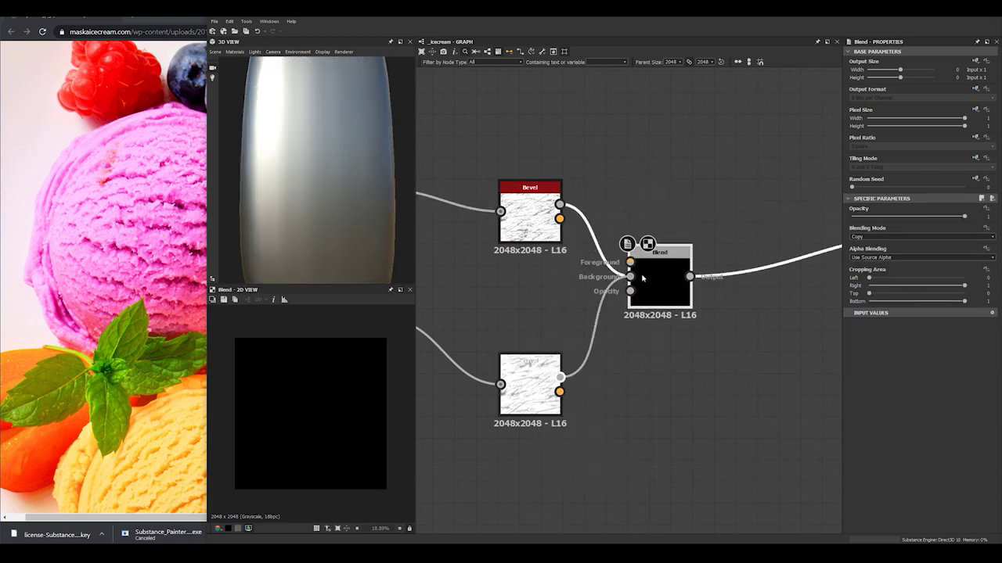
pyautogui.click(863, 235)
pyautogui.click(870, 277)
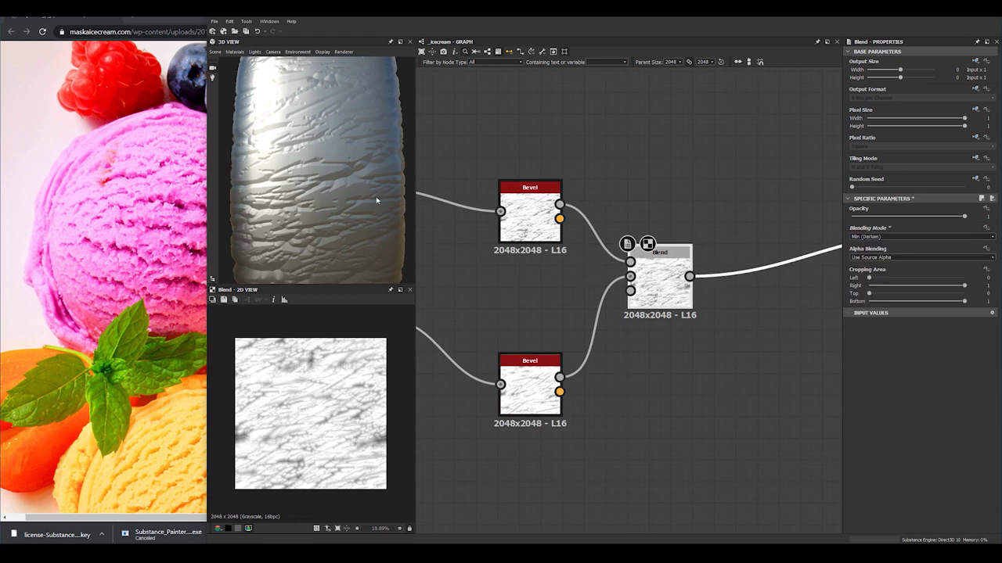
# Add a Perlin Noise node below the two Bevel nodes and set its scale to 3
pyautogui.moveTo(326, 183); pyautogui.dragTo(298, 190)
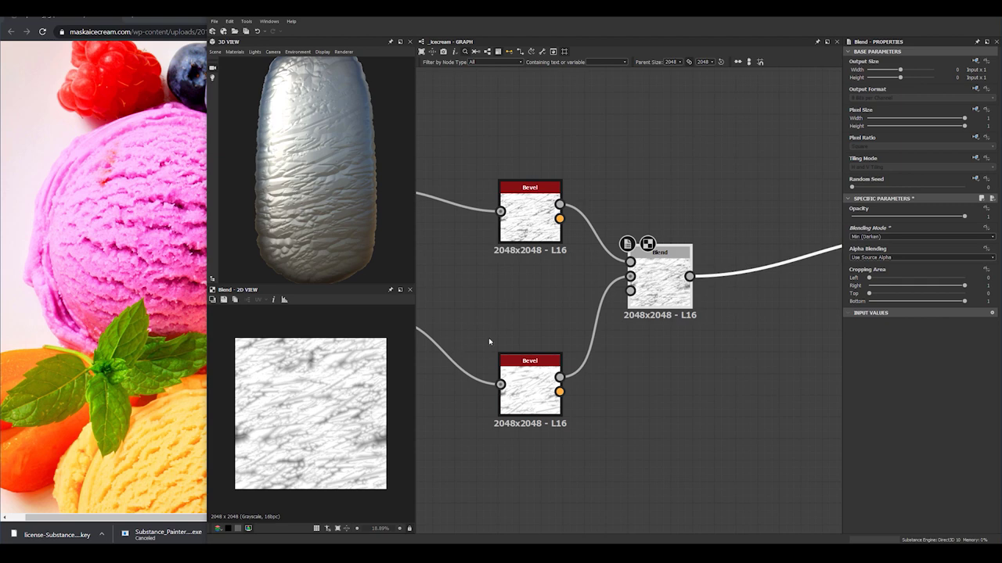
pyautogui.scroll(-1, 445, 223)
pyautogui.moveTo(607, 292); pyautogui.dragTo(643, 291)
pyautogui.click(502, 462)
pyautogui.press('space')
pyautogui.write('pr')
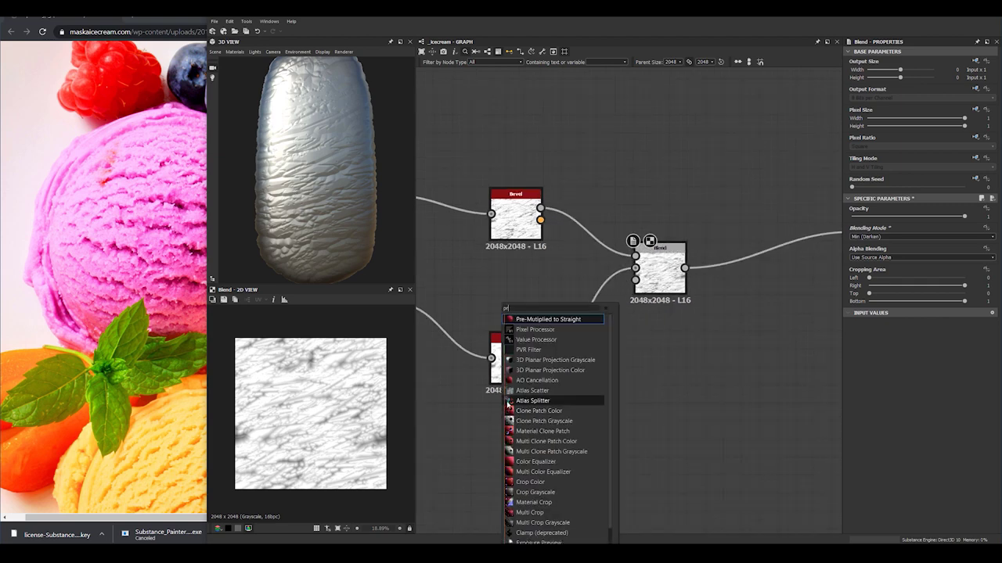
pyautogui.press('BackSpace')
pyautogui.write('erlin')
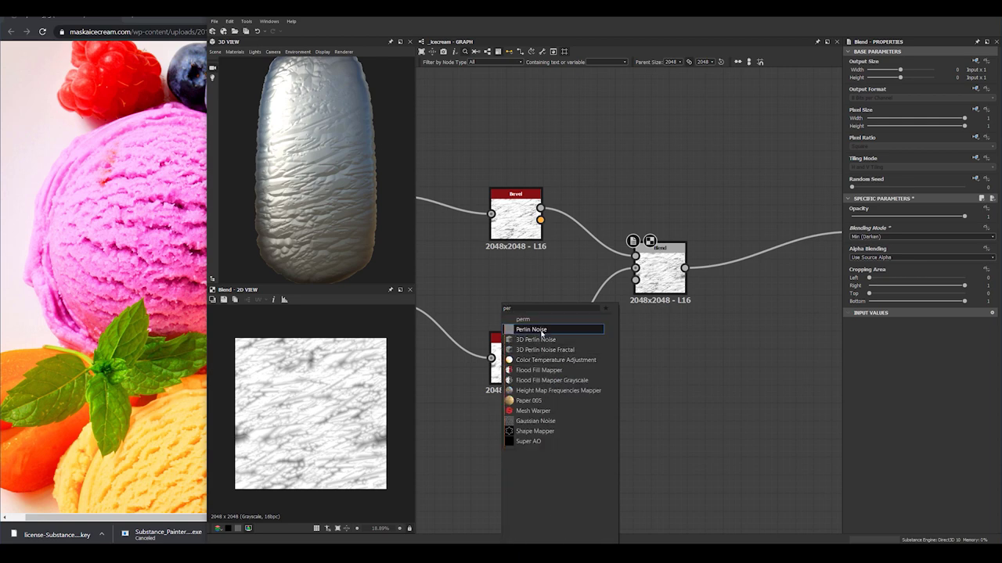
pyautogui.press('Return')
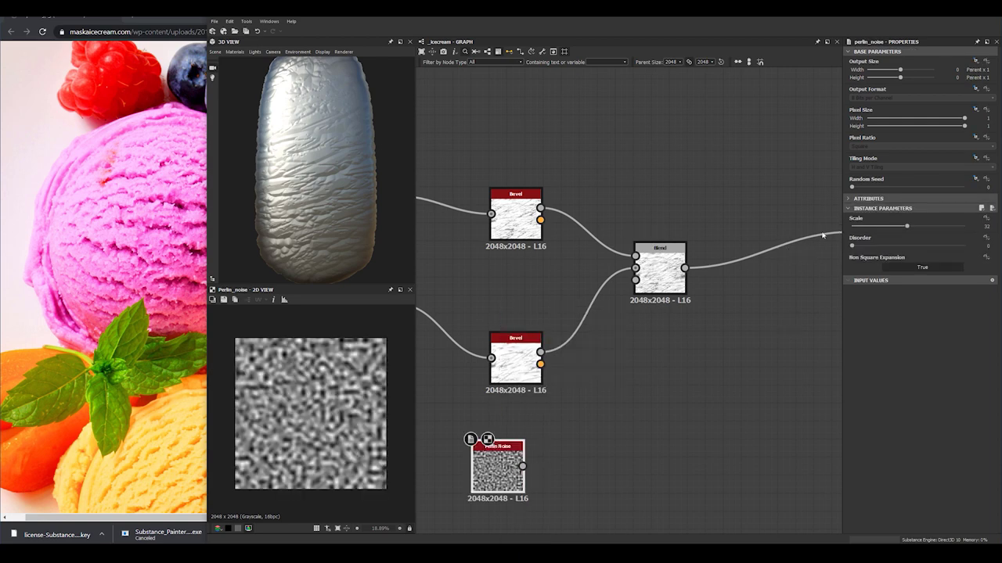
pyautogui.moveTo(866, 232); pyautogui.dragTo(856, 230)
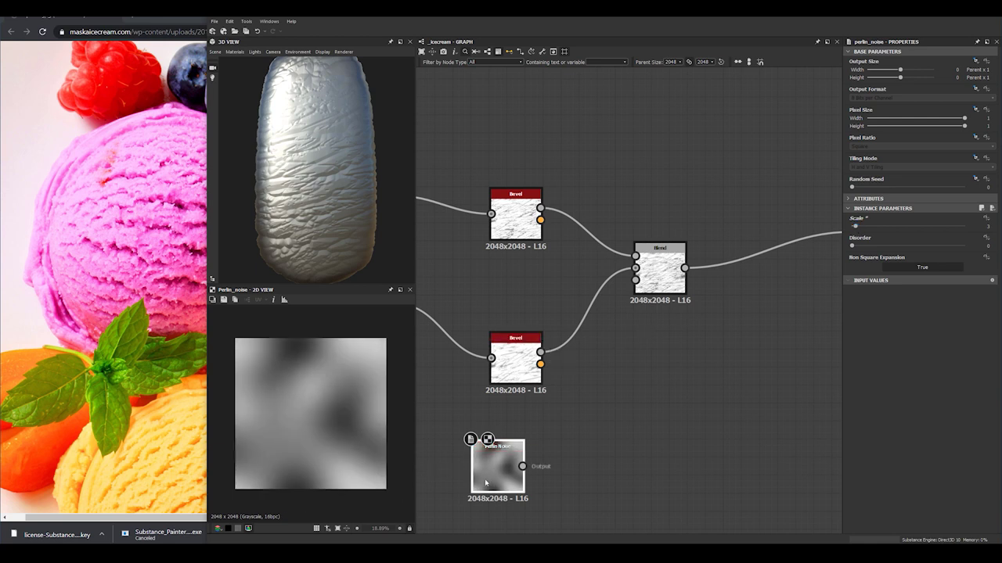
# Add a Histogram Scan after the Perlin Noise with position about 0.61 and contrast about 0.51
pyautogui.press('space')
pyautogui.write('his')
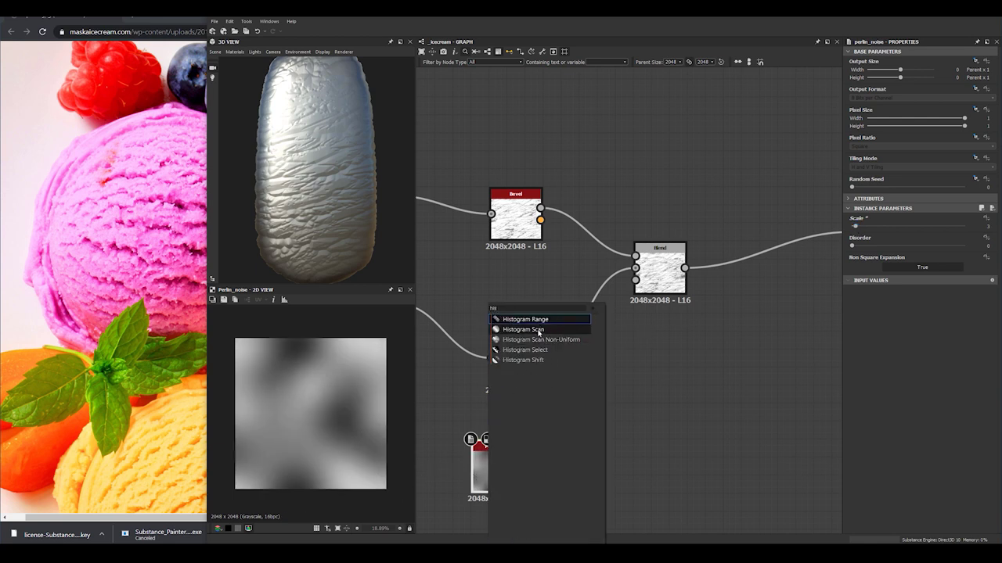
pyautogui.click(538, 329)
pyautogui.moveTo(858, 227); pyautogui.dragTo(919, 227)
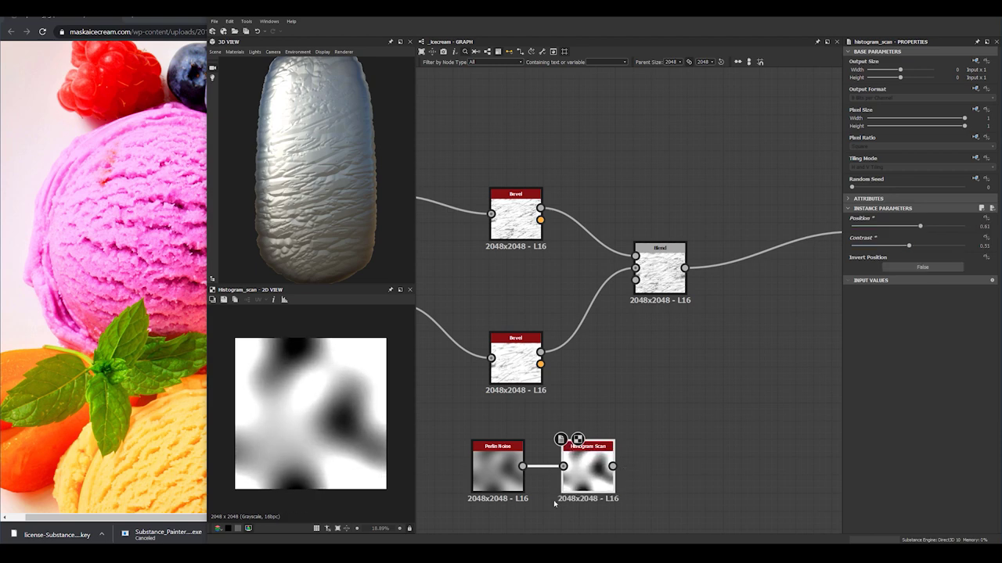
# Connect the Histogram Scan output to the Blend's opacity input and preview the Blend in the 2D view
pyautogui.moveTo(612, 467); pyautogui.dragTo(636, 279)
pyautogui.doubleClick(660, 270)
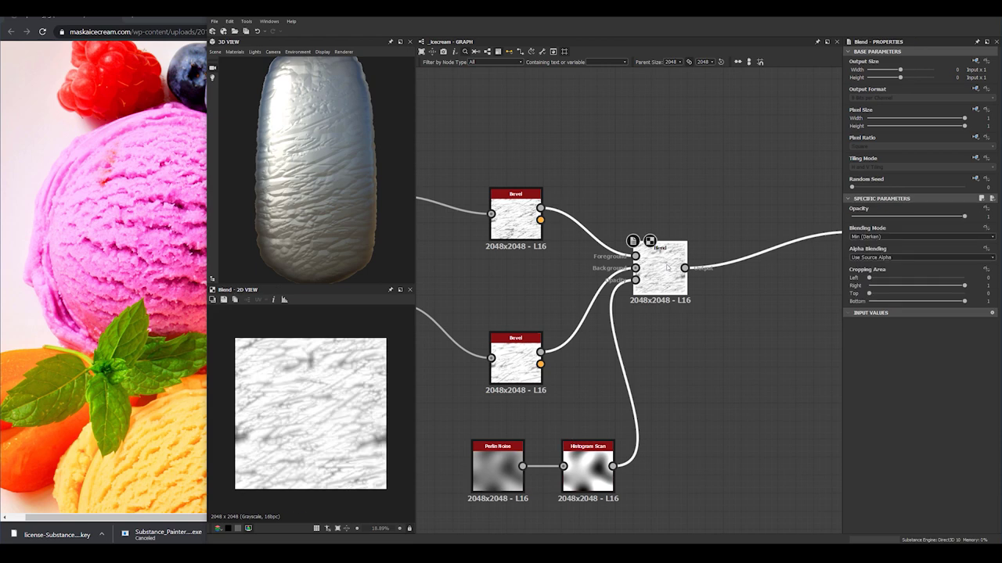
pyautogui.scroll(-5, 384, 249)
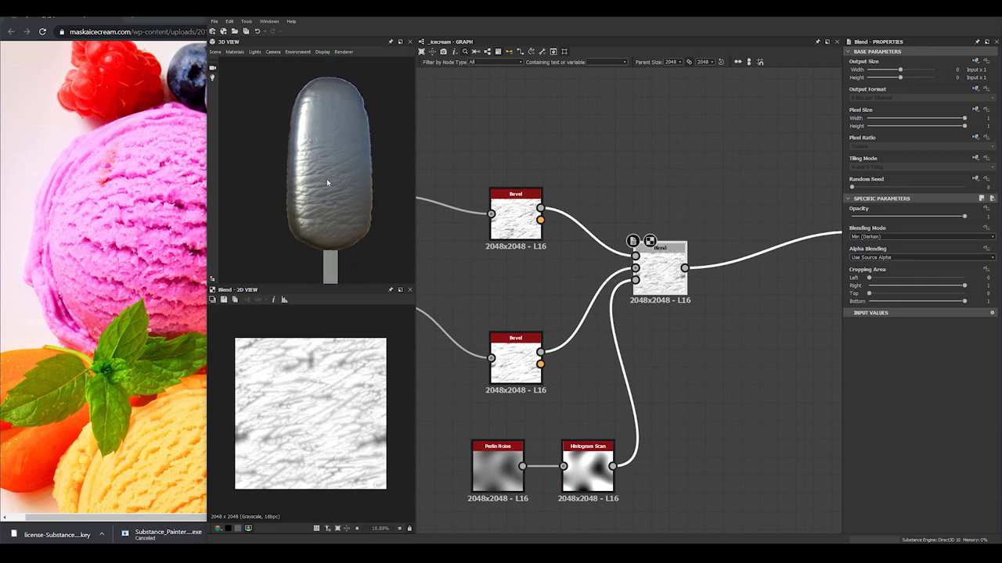
# Align the Base Material node with the Blend's output and set its Metallic value to 0
pyautogui.moveTo(663, 270); pyautogui.dragTo(515, 289, button='middle')
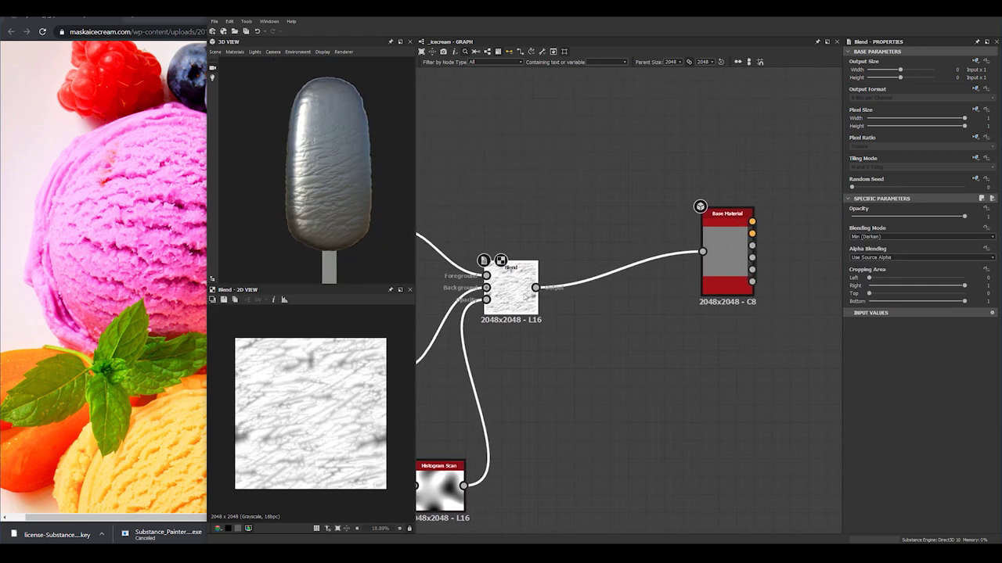
pyautogui.scroll(-1, 640, 290)
pyautogui.moveTo(709, 284); pyautogui.dragTo(781, 302)
pyautogui.moveTo(781, 302); pyautogui.dragTo(698, 288, button='middle')
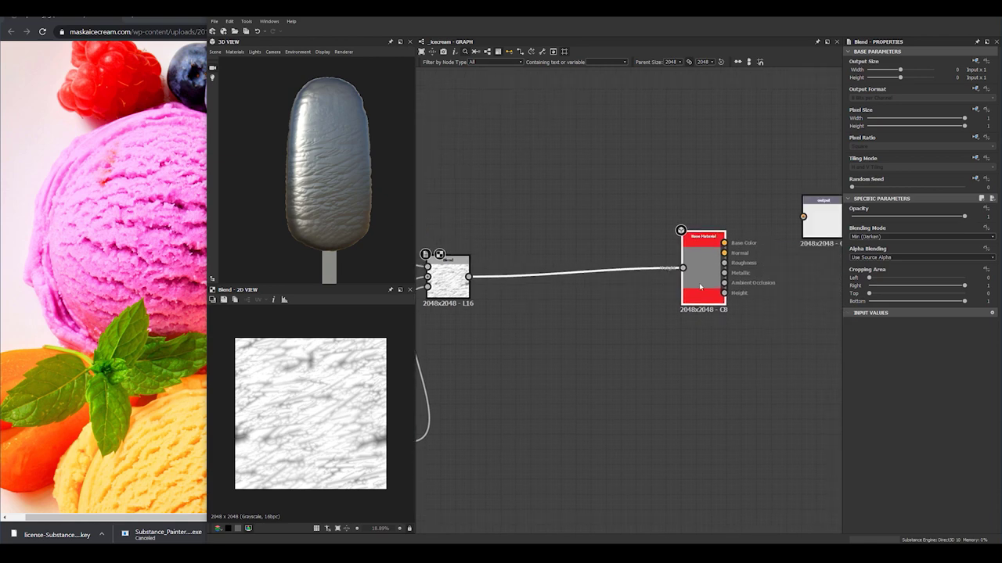
pyautogui.doubleClick(698, 288)
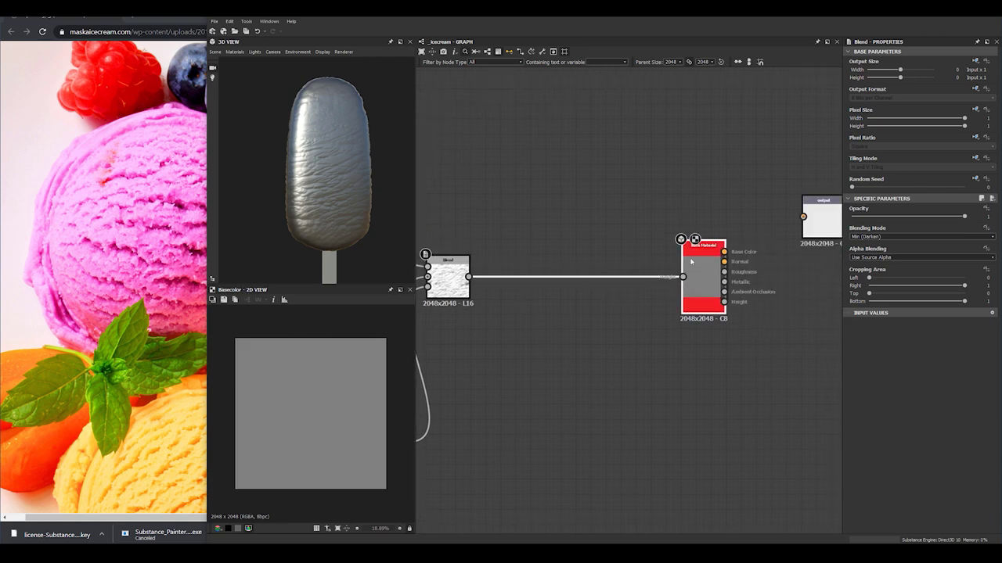
pyautogui.click(691, 261)
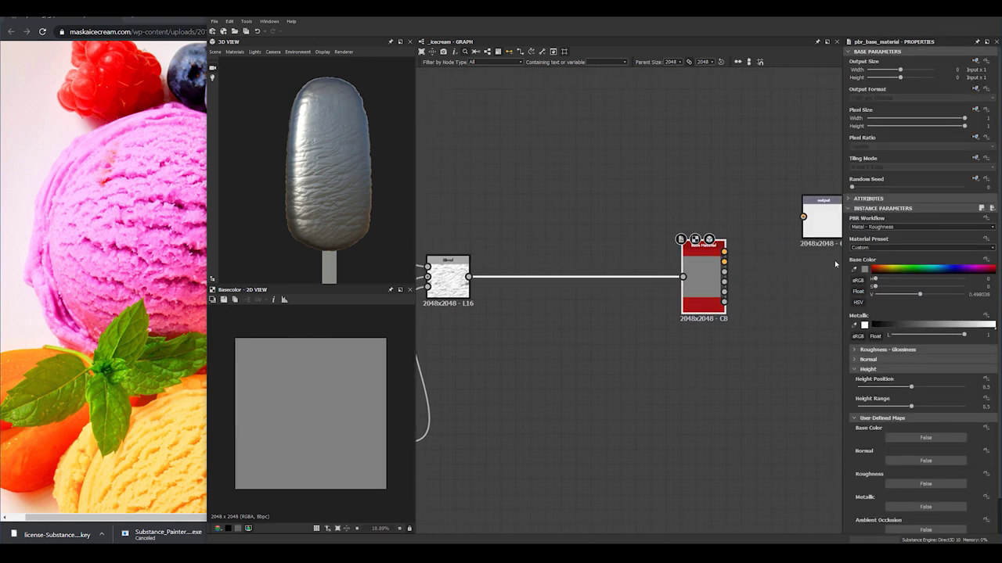
pyautogui.moveTo(919, 336); pyautogui.dragTo(881, 334)
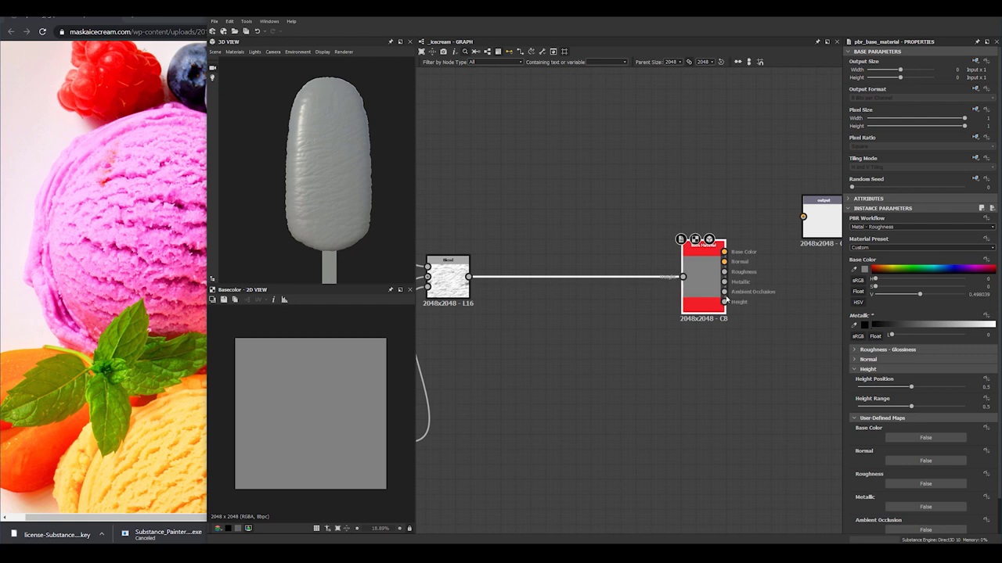
# Raise the Base Material's Normal from Height Intensity to about 6, judging it on the close-up model
pyautogui.click(701, 354)
pyautogui.moveTo(333, 168); pyautogui.dragTo(259, 170)
pyautogui.scroll(3, 310, 180)
pyautogui.moveTo(311, 181); pyautogui.dragTo(323, 168, button='middle')
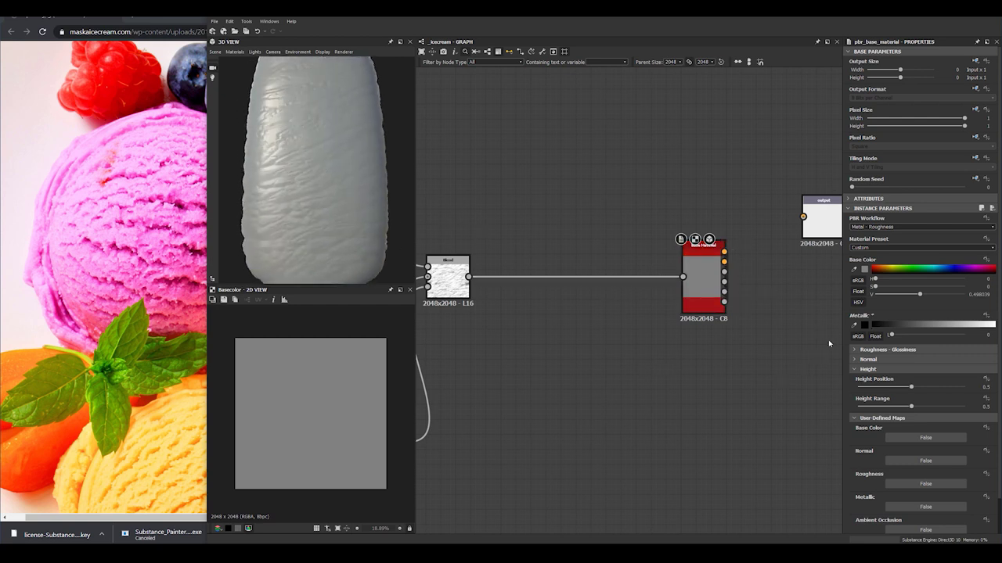
pyautogui.moveTo(864, 377); pyautogui.dragTo(899, 378)
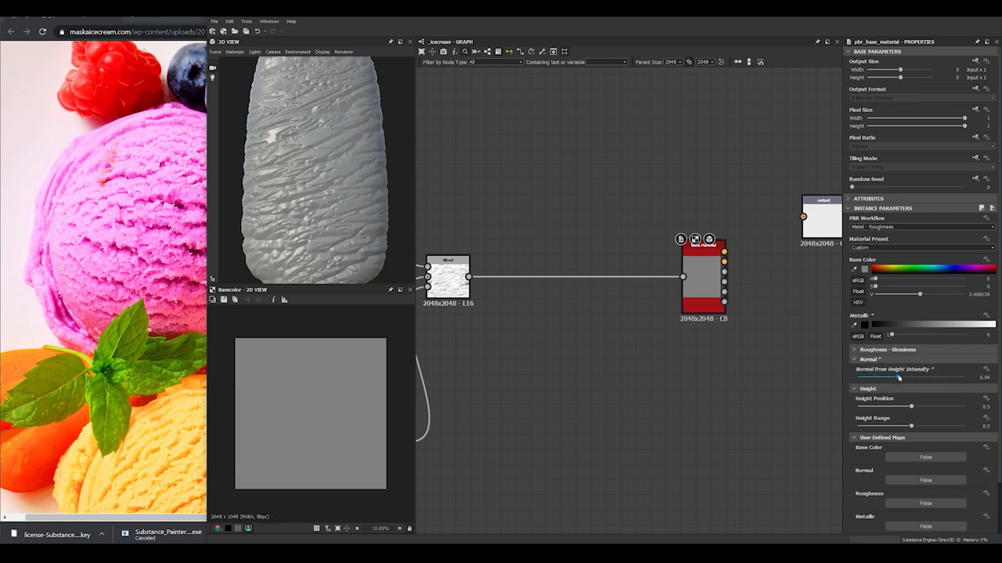
# Examine the creased surface of the popsicle model from several angles and distances
pyautogui.scroll(-4, 314, 205)
pyautogui.moveTo(313, 206); pyautogui.dragTo(305, 183, button='middle')
pyautogui.scroll(4, 325, 196)
pyautogui.scroll(-4, 327, 193)
pyautogui.moveTo(327, 193); pyautogui.dragTo(328, 203)
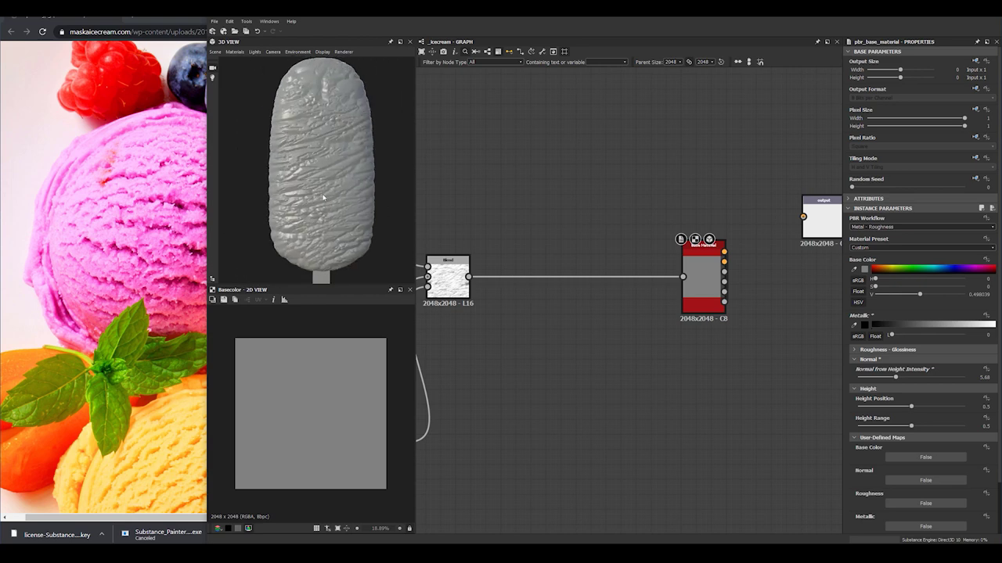
pyautogui.scroll(1, 321, 196)
pyautogui.moveTo(295, 172); pyautogui.dragTo(332, 177)
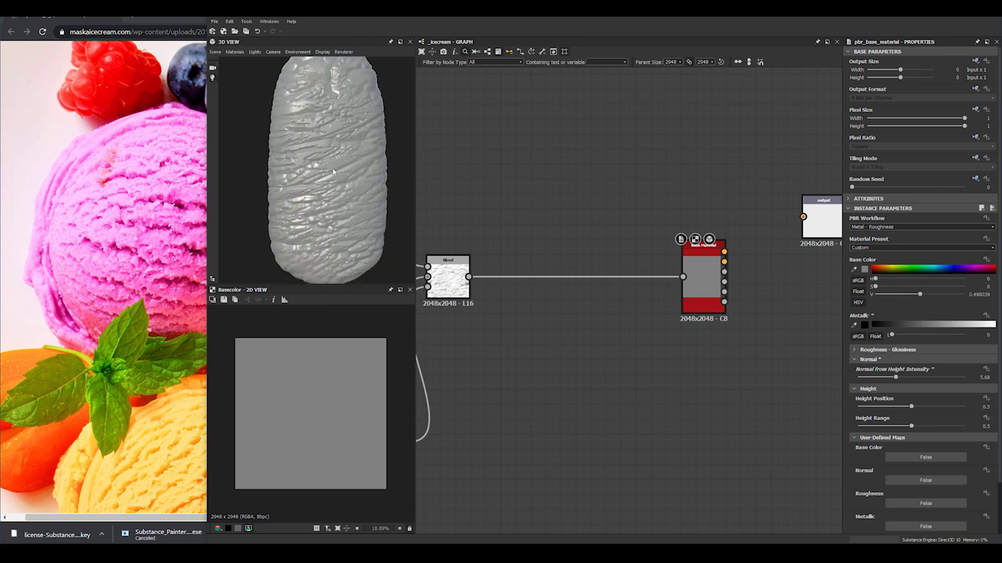
pyautogui.scroll(4, 332, 170)
# Insert a second Blend node between the existing Blend and the Base Material
pyautogui.moveTo(498, 232); pyautogui.dragTo(627, 197, button='middle')
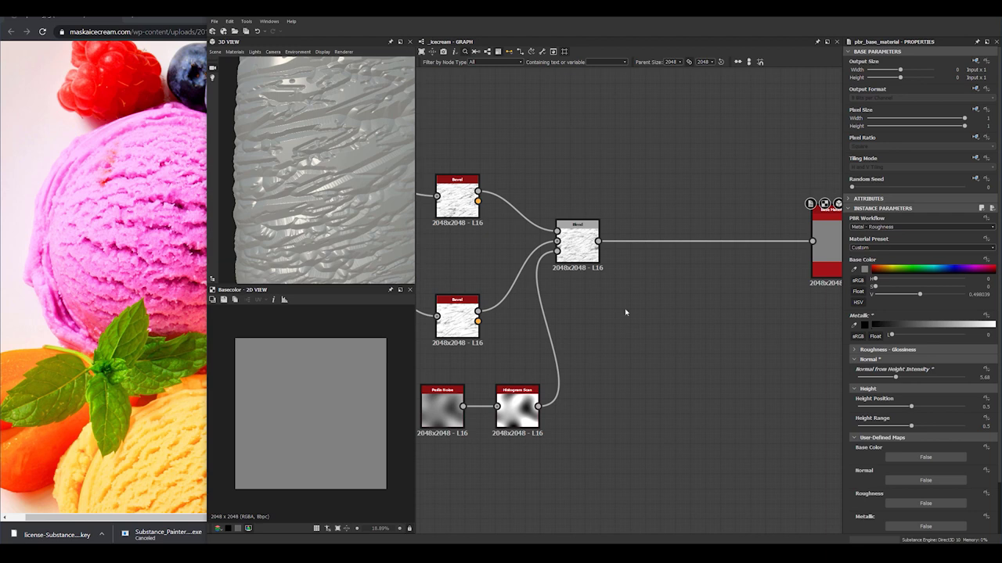
pyautogui.moveTo(622, 303); pyautogui.dragTo(555, 290, button='middle')
pyautogui.moveTo(503, 243); pyautogui.dragTo(526, 243)
pyautogui.moveTo(629, 284); pyautogui.dragTo(601, 295, button='middle')
pyautogui.click(583, 291)
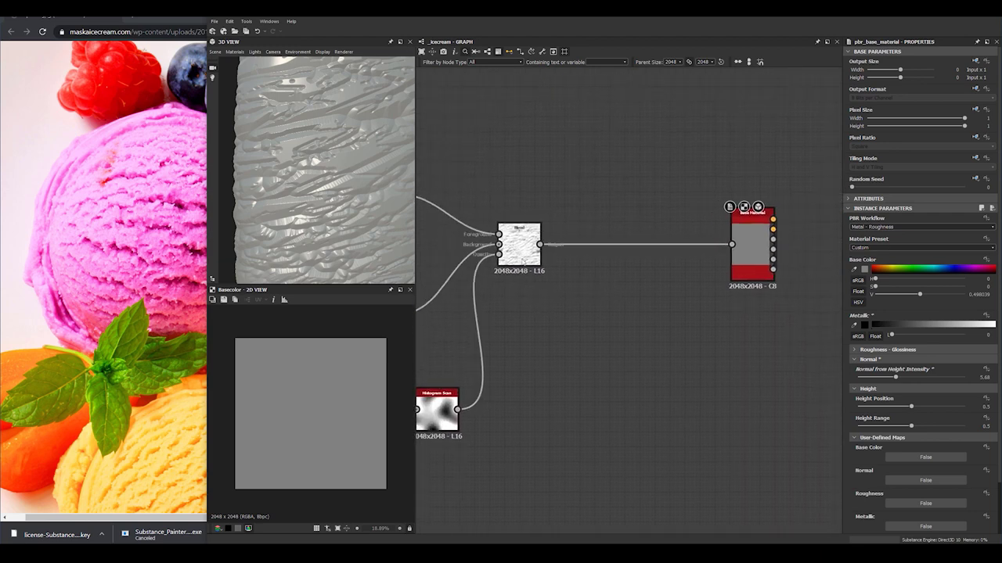
pyautogui.click(520, 252)
pyautogui.press('space')
pyautogui.write('bl')
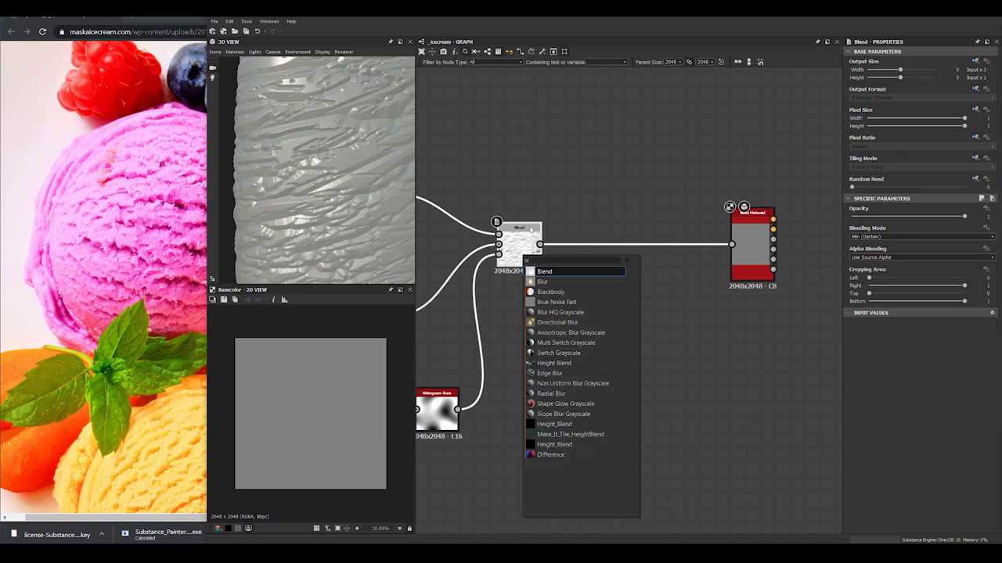
pyautogui.click(540, 275)
# Add a Cells 1 node above the Blend nodes, lower its scale for larger cells, and raise its disorder
pyautogui.moveTo(471, 83); pyautogui.dragTo(502, 168, button='middle')
pyautogui.click(501, 167)
pyautogui.press('space')
pyautogui.write('cel')
pyautogui.click(530, 187)
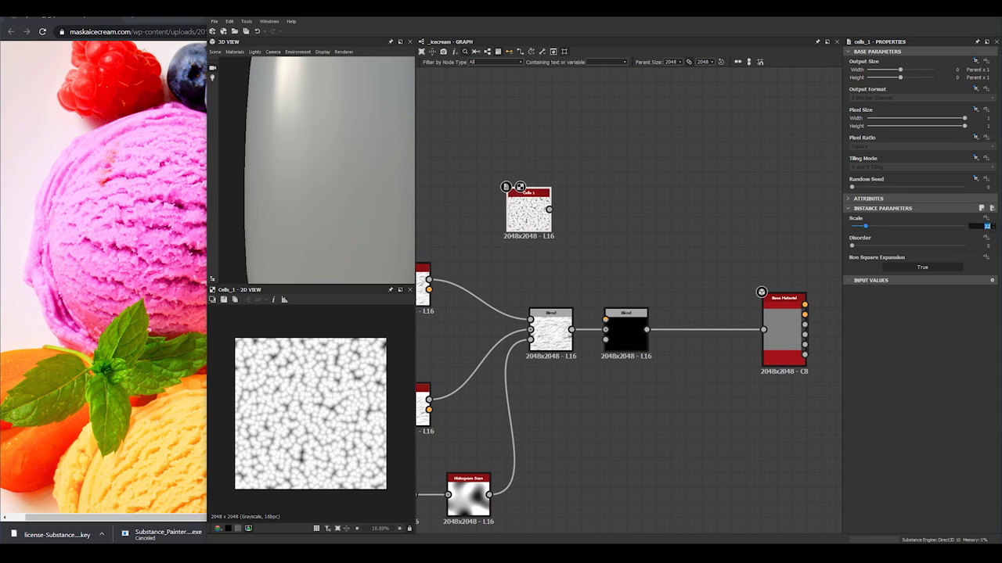
pyautogui.press('Return')
pyautogui.moveTo(881, 245); pyautogui.dragTo(924, 246)
pyautogui.scroll(2, 556, 222)
# Feed Cells 1 into the new Blend's foreground, using Subtract mode at about 0.6 opacity
pyautogui.moveTo(545, 203); pyautogui.dragTo(624, 362)
pyautogui.click(862, 235)
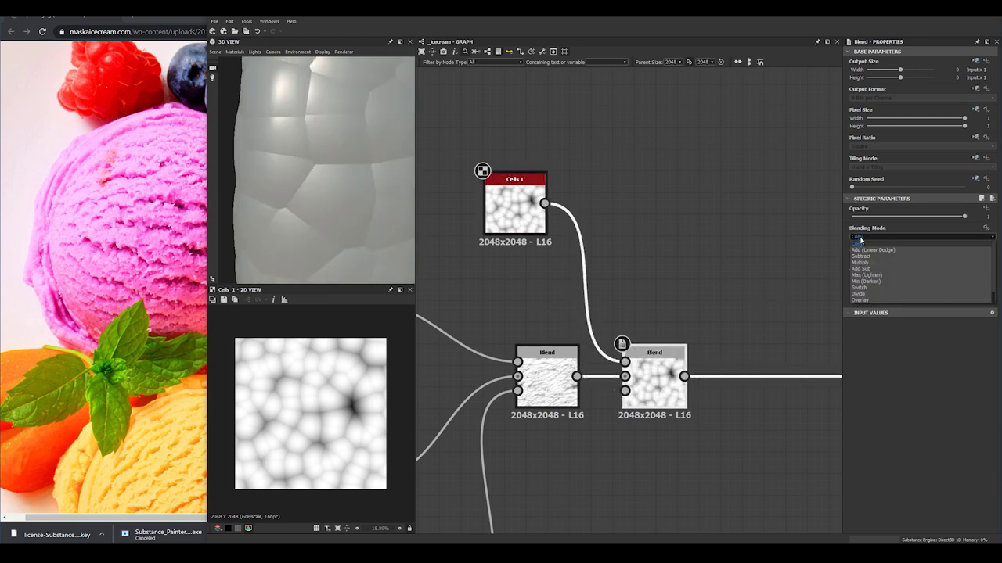
pyautogui.click(860, 256)
pyautogui.moveTo(310, 197); pyautogui.dragTo(281, 203)
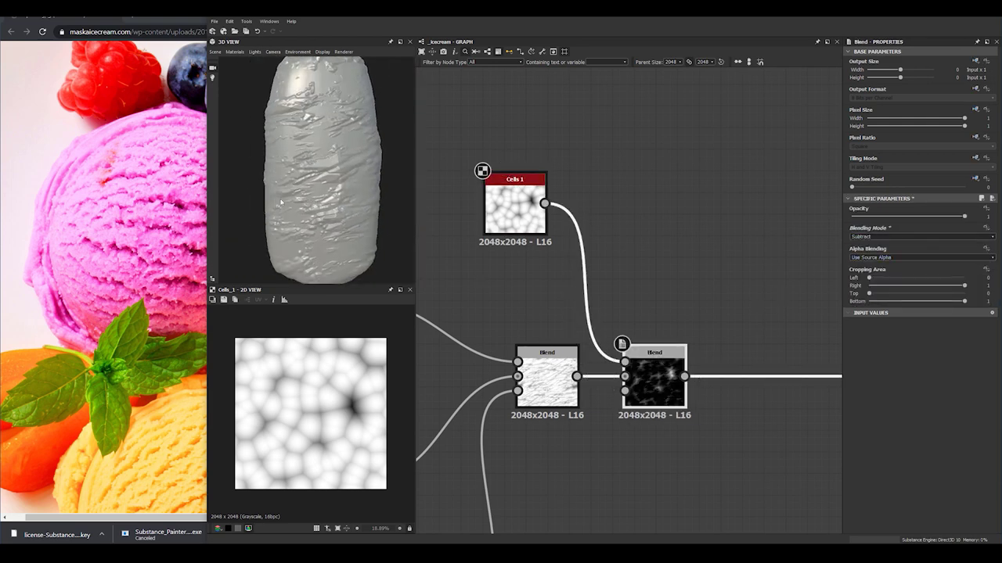
pyautogui.click(907, 216)
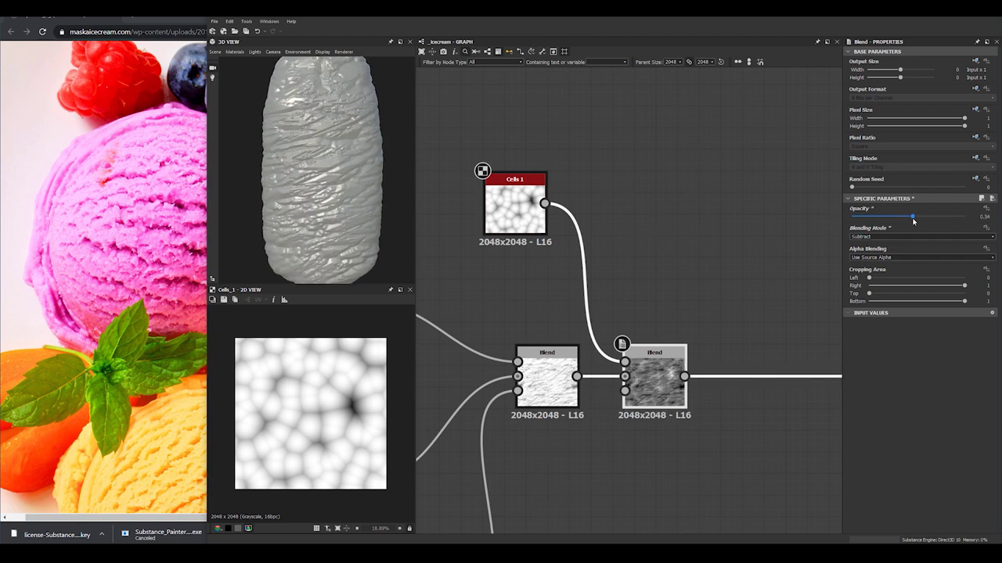
pyautogui.moveTo(916, 221)
pyautogui.mouseDown()
pyautogui.moveTo(971, 220)
pyautogui.moveTo(914, 213)
pyautogui.mouseUp()
# Preview the two Blend results in 2D and move the Base Material and output nodes farther away to make room
pyautogui.click(540, 379)
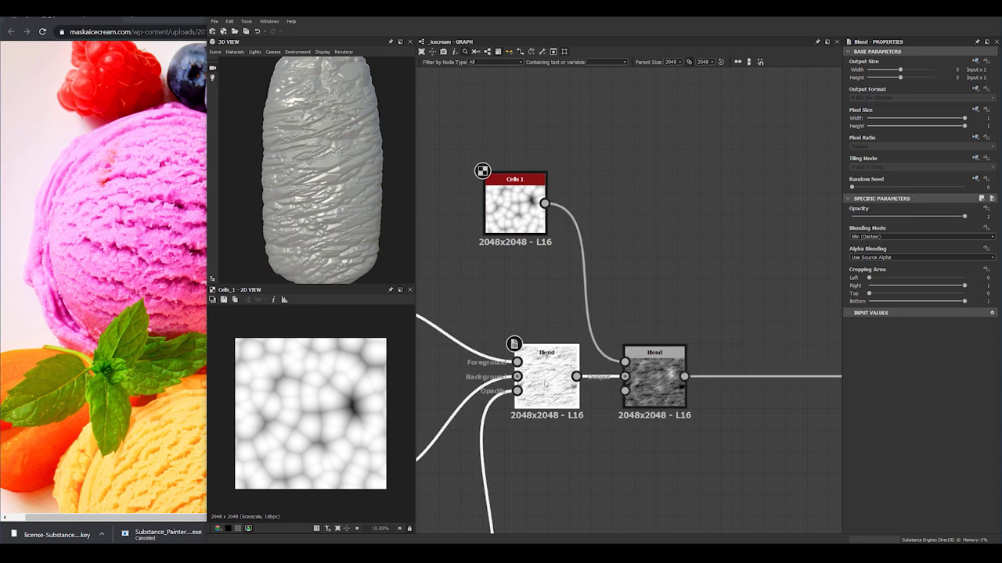
pyautogui.doubleClick(546, 382)
pyautogui.doubleClick(644, 380)
pyautogui.moveTo(681, 280); pyautogui.dragTo(544, 245, button='middle')
pyautogui.scroll(-2, 617, 297)
pyautogui.moveTo(618, 297); pyautogui.dragTo(522, 250, button='middle')
pyautogui.moveTo(526, 191); pyautogui.dragTo(729, 358)
pyautogui.moveTo(582, 298); pyautogui.dragTo(736, 298)
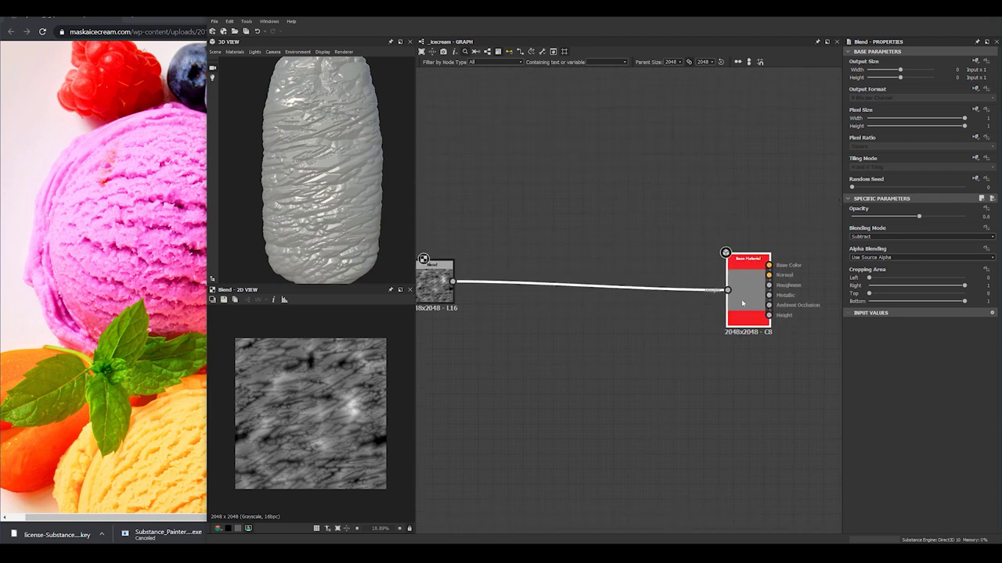
pyautogui.scroll(-2, 540, 290)
pyautogui.moveTo(565, 289); pyautogui.dragTo(730, 328)
pyautogui.moveTo(702, 240); pyautogui.dragTo(841, 293)
pyautogui.click(630, 311)
pyautogui.moveTo(611, 348); pyautogui.dragTo(675, 344, button='middle')
pyautogui.scroll(3, 658, 332)
pyautogui.click(535, 246)
pyautogui.press('space')
pyautogui.write('bl')
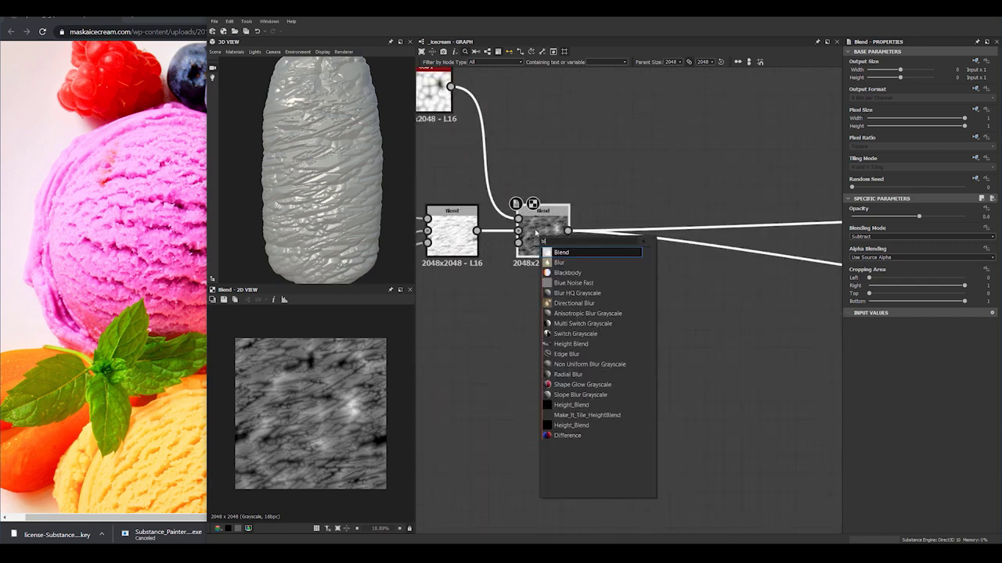
pyautogui.click(480, 304)
# Insert a Slope Blur Grayscale node after the Subtract Blend and place it farther along the chain
pyautogui.click(544, 231)
pyautogui.press('space')
pyautogui.write('slop')
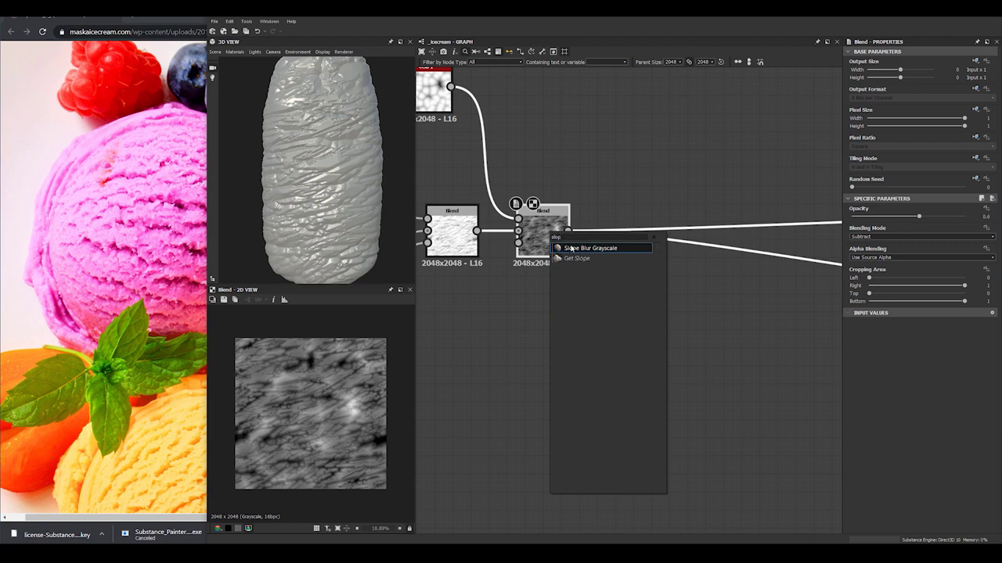
pyautogui.click(571, 248)
pyautogui.scroll(5, 313, 115)
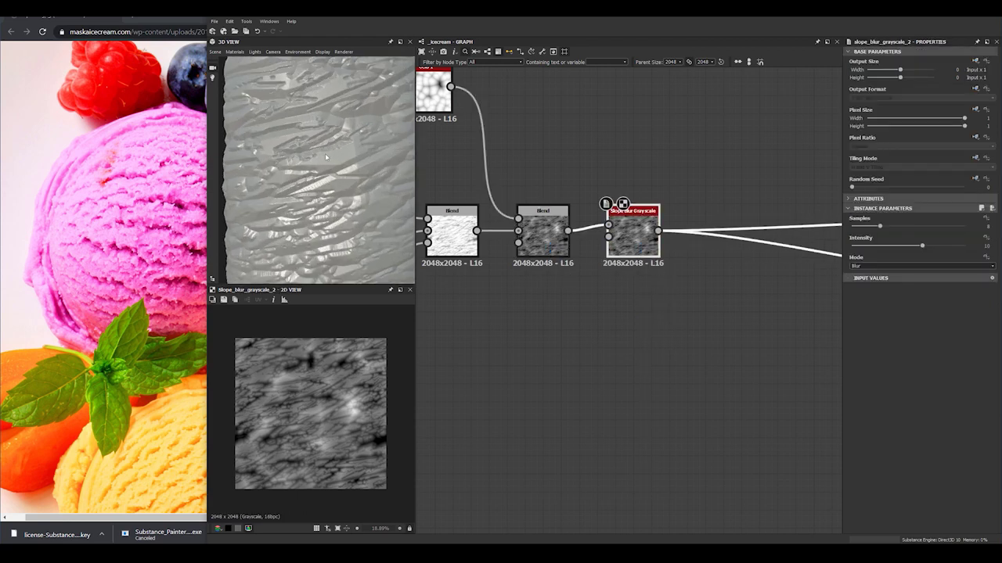
pyautogui.moveTo(609, 210); pyautogui.dragTo(680, 210)
# Add a Clouds 2 node above the chain and connect it to the Slope Blur Grayscale's slope input
pyautogui.moveTo(550, 127); pyautogui.dragTo(551, 167, button='middle')
pyautogui.press('space')
pyautogui.write('clo')
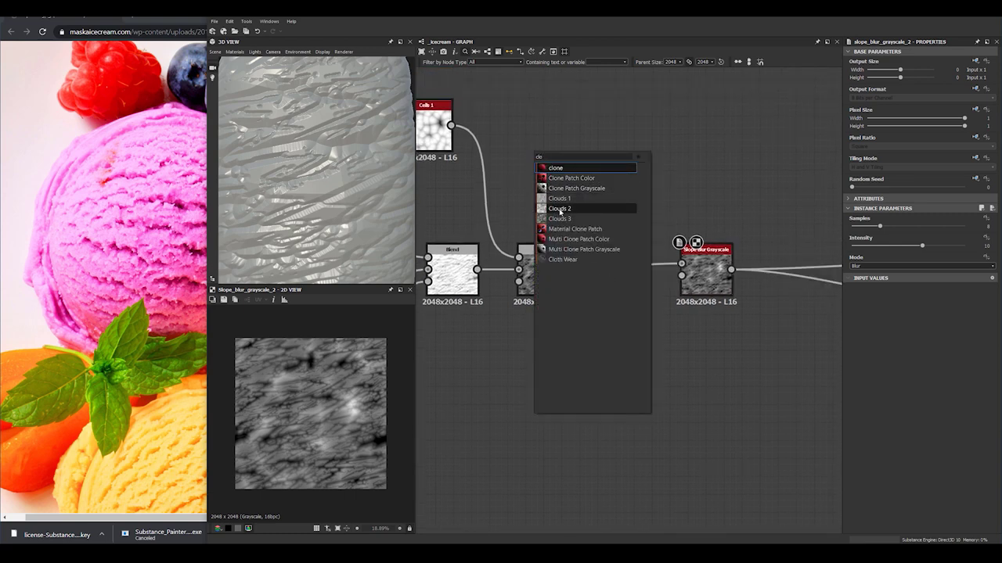
pyautogui.click(558, 208)
pyautogui.moveTo(577, 143); pyautogui.dragTo(680, 275)
pyautogui.doubleClick(706, 274)
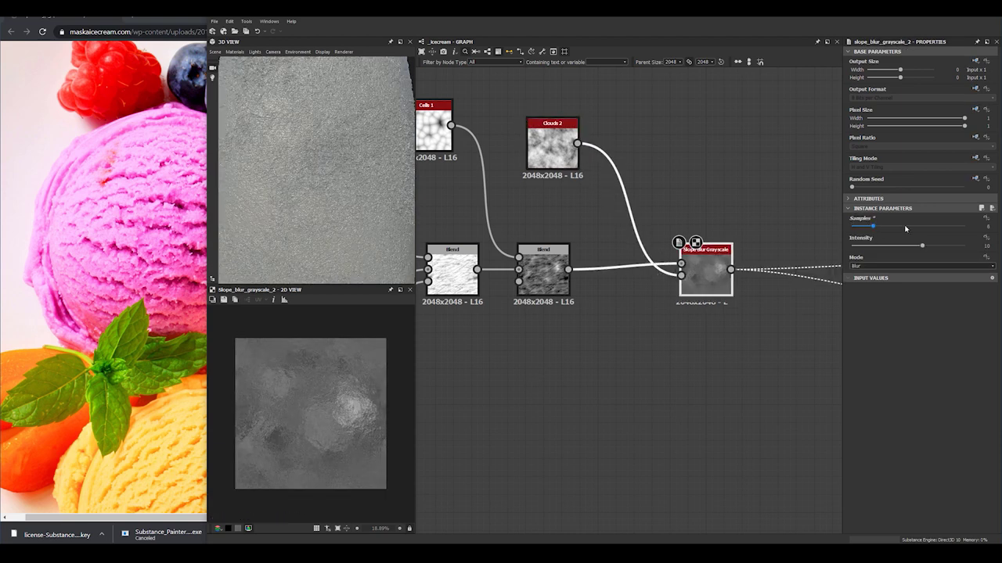
# Set the Slope Blur Grayscale's samples to 32 and its mode to Min
pyautogui.moveTo(873, 226); pyautogui.dragTo(984, 237)
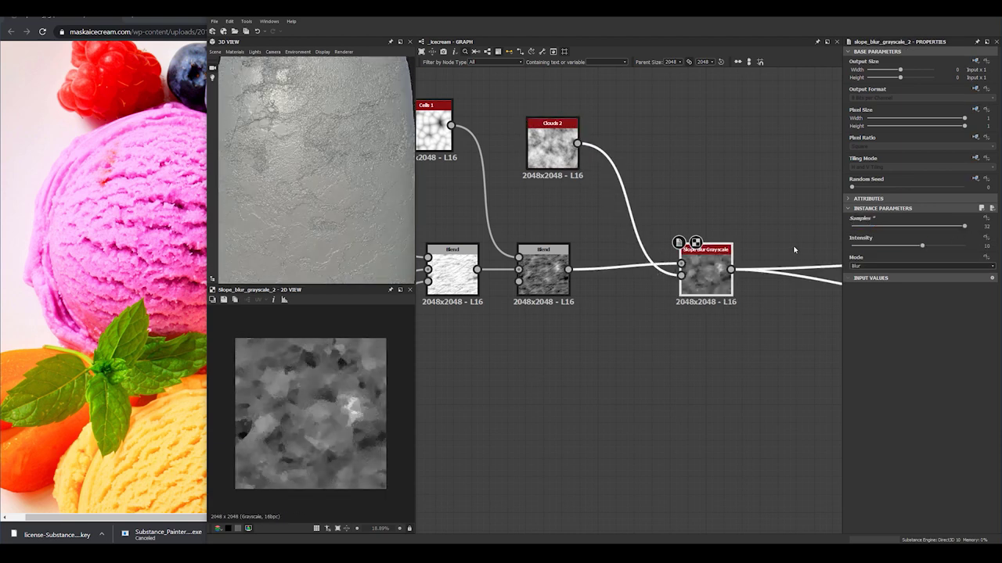
pyautogui.click(855, 270)
pyautogui.click(857, 279)
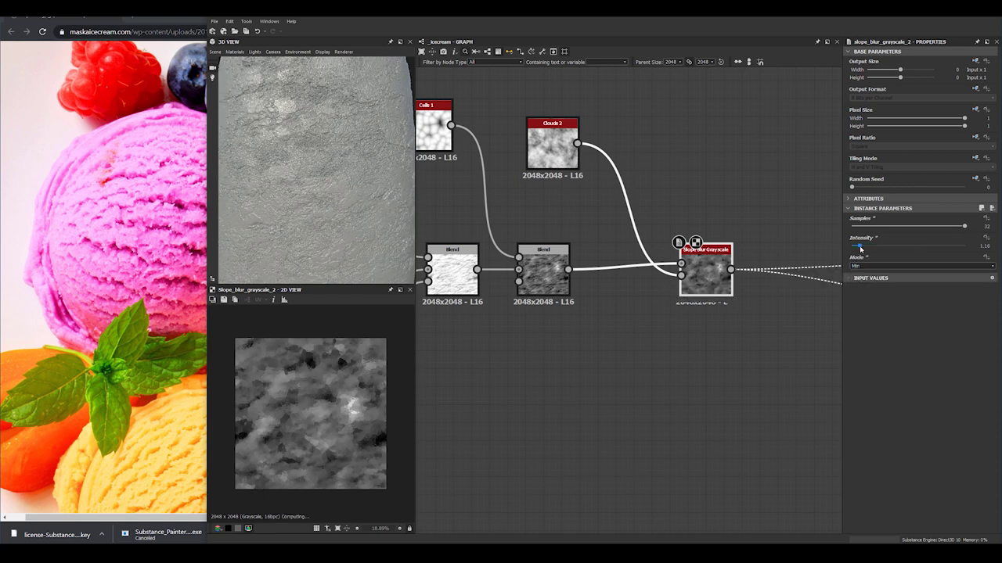
# Reduce the Slope Blur Grayscale's intensity to well below 1, comparing the surface detail on the model
pyautogui.click(861, 249)
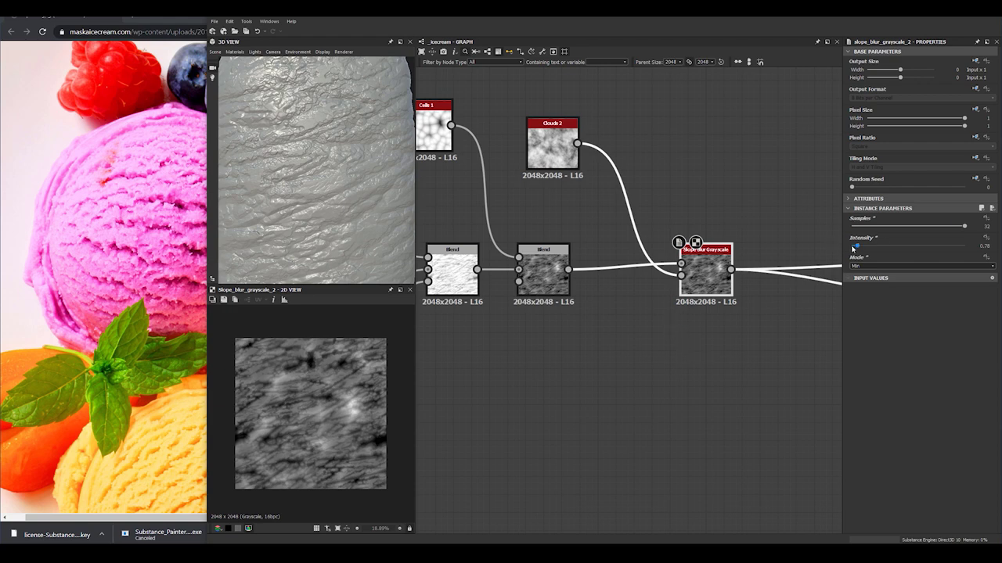
pyautogui.moveTo(855, 247); pyautogui.dragTo(854, 248)
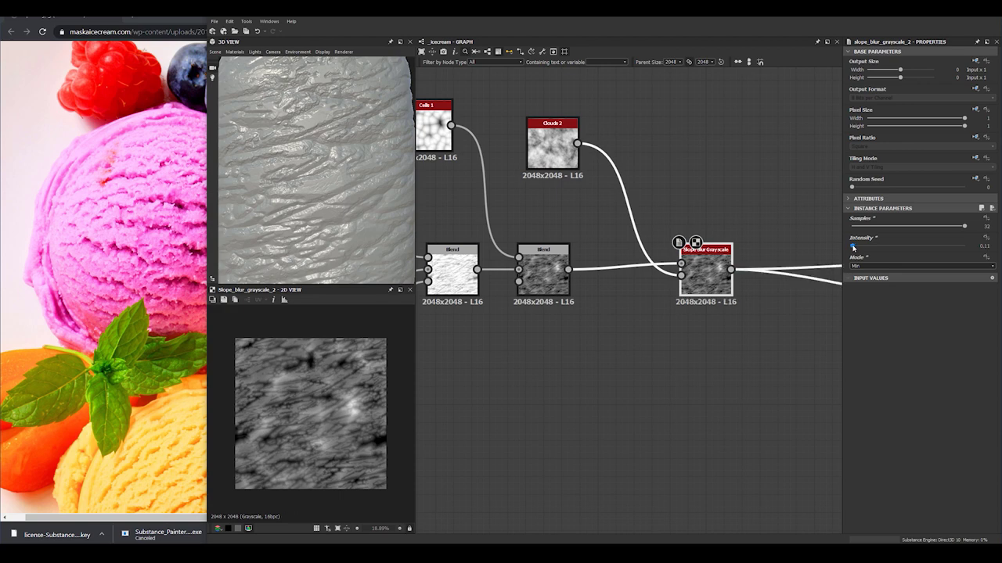
pyautogui.moveTo(854, 247); pyautogui.dragTo(850, 247)
pyautogui.scroll(-5, 342, 225)
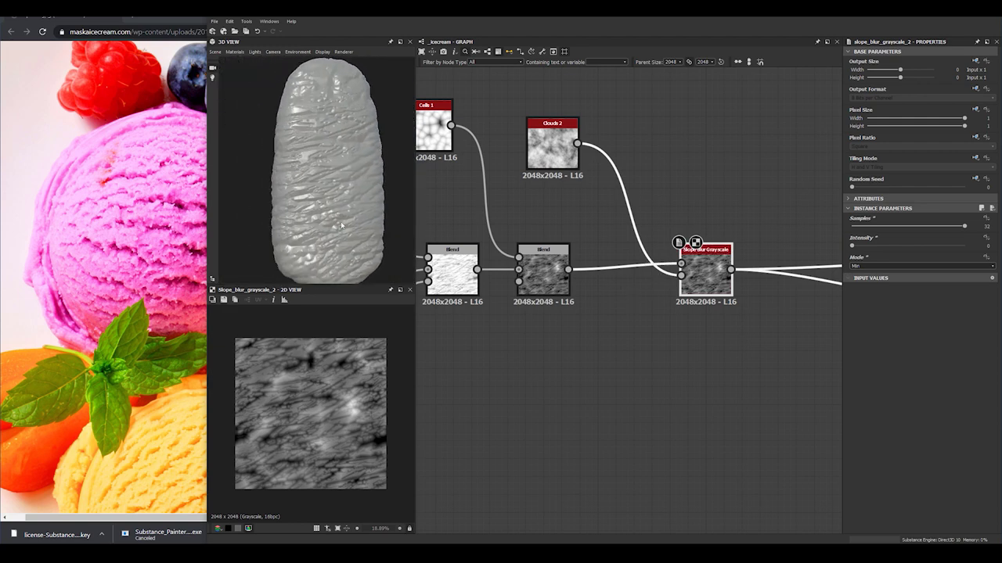
pyautogui.scroll(8, 342, 224)
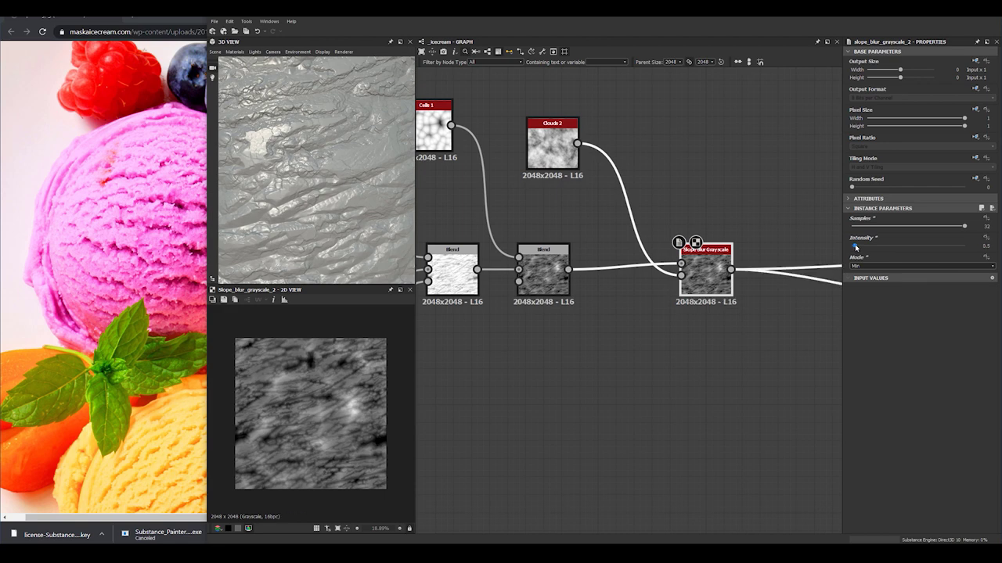
# Add a DeteDirectionalWarp node below the Slope Blur Grayscale
pyautogui.scroll(-4, 694, 282)
pyautogui.moveTo(700, 288); pyautogui.dragTo(539, 290, button='middle')
pyautogui.click(549, 358)
pyautogui.press('space')
pyautogui.write('dete')
pyautogui.click(596, 340)
pyautogui.moveTo(559, 366); pyautogui.dragTo(583, 328)
# Connect the Slope Blur Grayscale to the DeteDirectionalWarp's first input and Clouds 2 to its second input
pyautogui.scroll(5, 547, 280)
pyautogui.moveTo(554, 274); pyautogui.dragTo(600, 421)
pyautogui.scroll(-3, 558, 299)
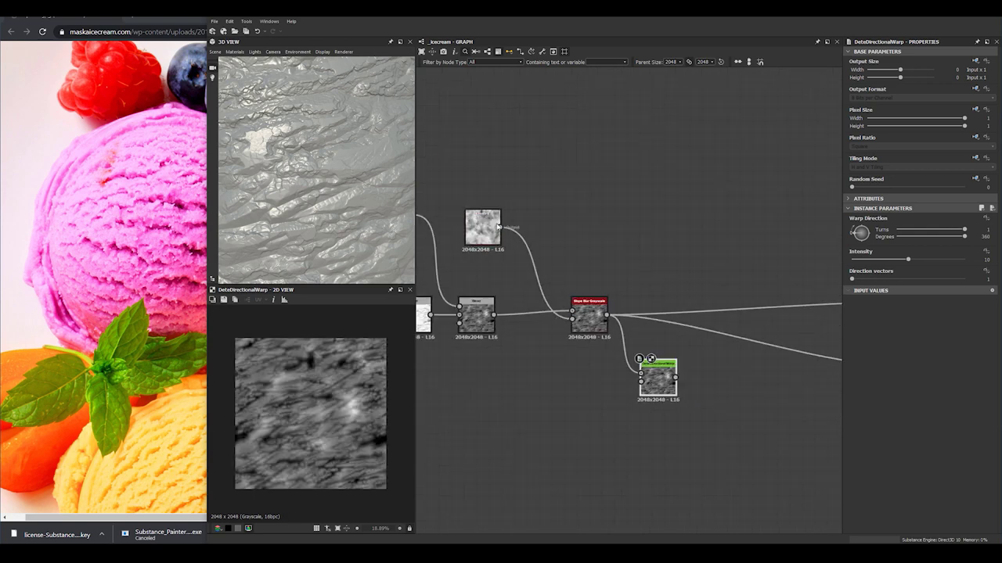
pyautogui.moveTo(605, 365); pyautogui.dragTo(641, 381)
pyautogui.scroll(1, 631, 323)
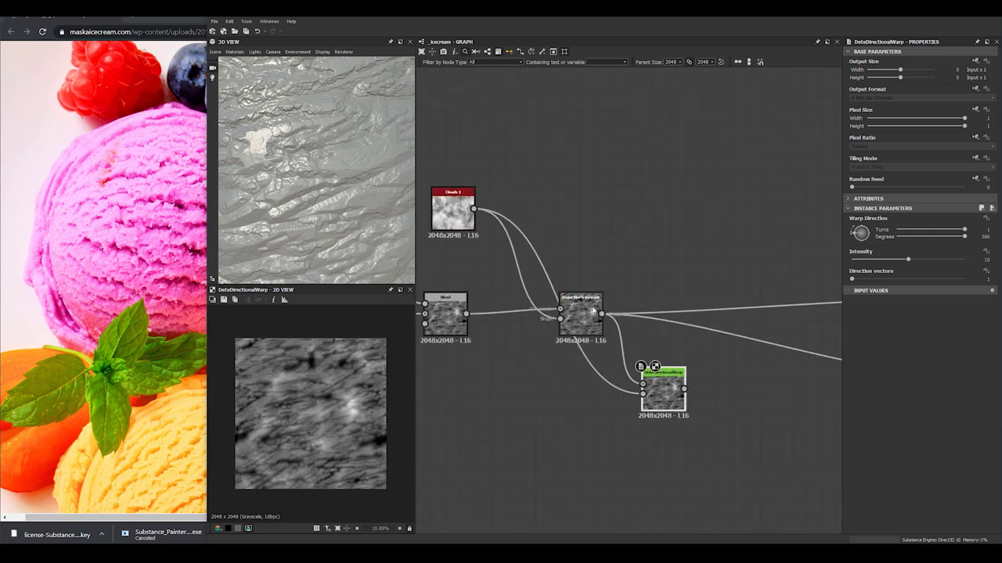
# Move the Slope Blur Grayscale's outgoing connections to the DeteDirectionalWarp's output and set the warp's intensity to 36
pyautogui.keyDown('shift'); pyautogui.moveTo(603, 316); pyautogui.dragTo(645, 267); pyautogui.keyUp('shift')
pyautogui.scroll(2, 665, 383)
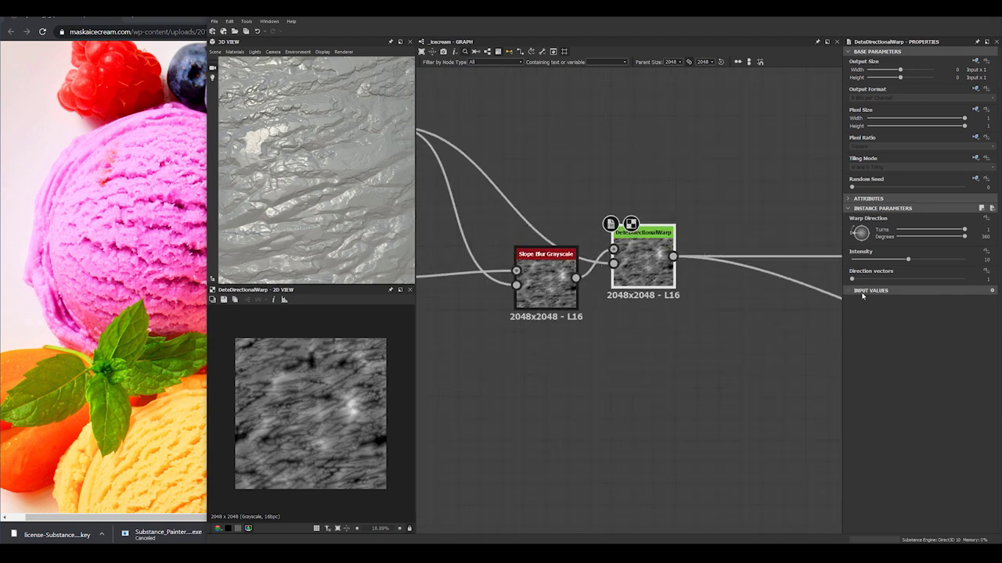
pyautogui.moveTo(906, 261); pyautogui.dragTo(964, 259)
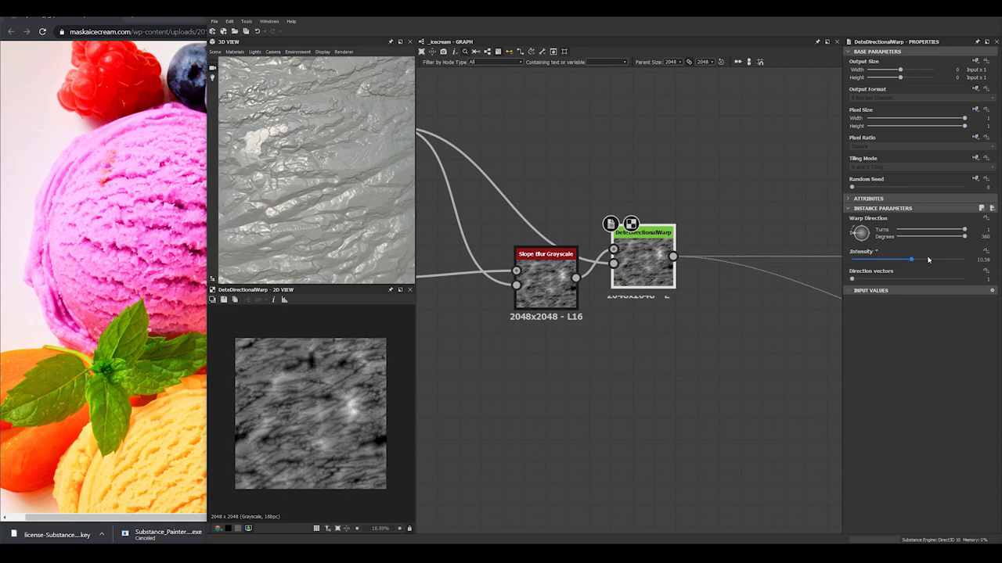
pyautogui.write('36')
pyautogui.press('Return')
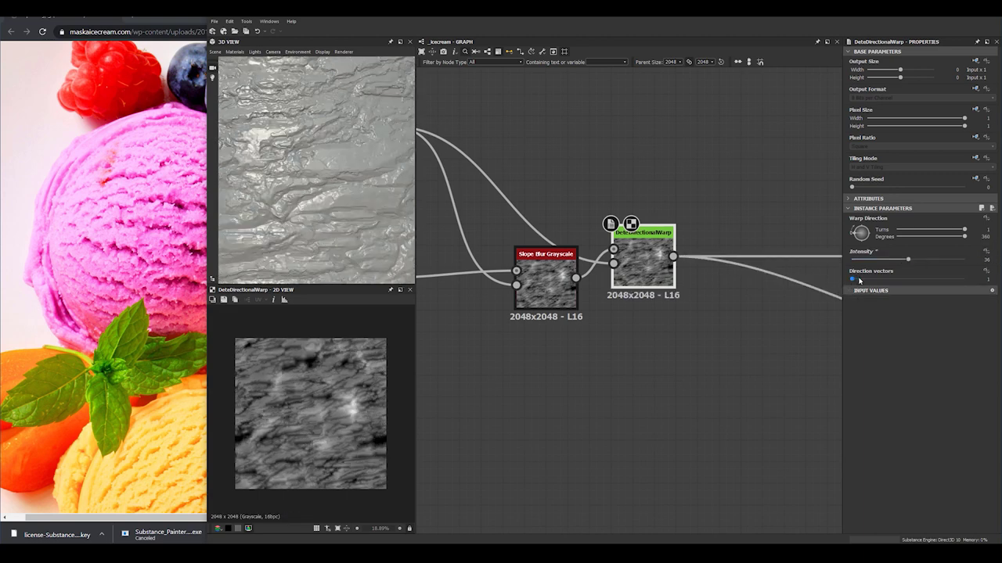
# Set the DeteDirectionalWarp's direction vectors to 4 and lower its intensity to about 9
pyautogui.moveTo(875, 279); pyautogui.dragTo(886, 280)
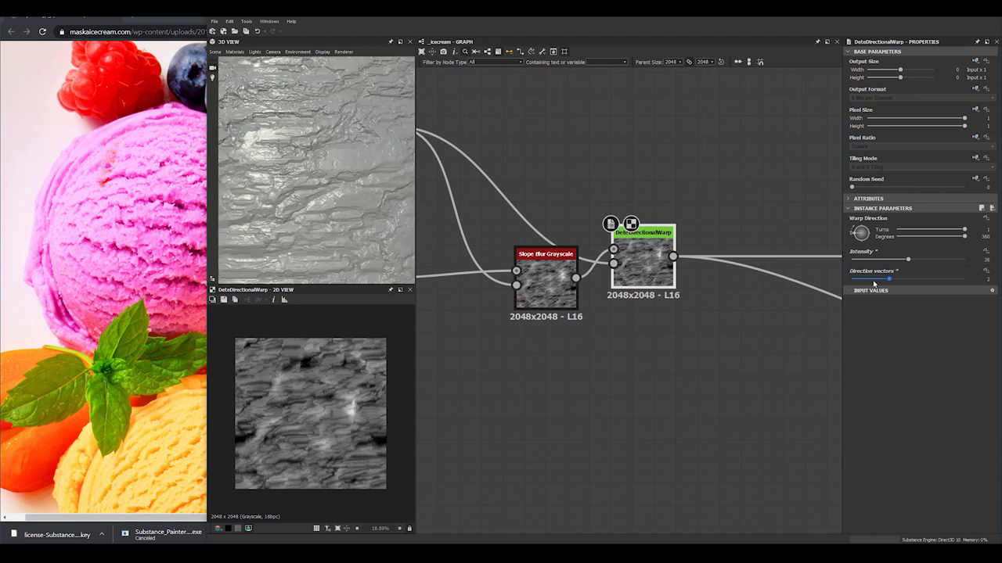
pyautogui.moveTo(902, 280); pyautogui.dragTo(999, 280)
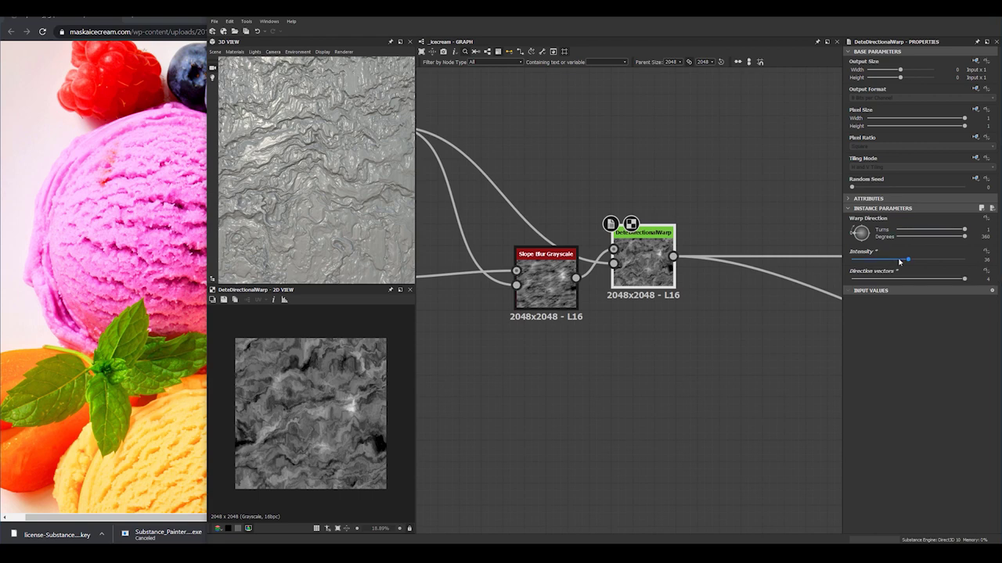
pyautogui.moveTo(899, 262); pyautogui.dragTo(865, 266)
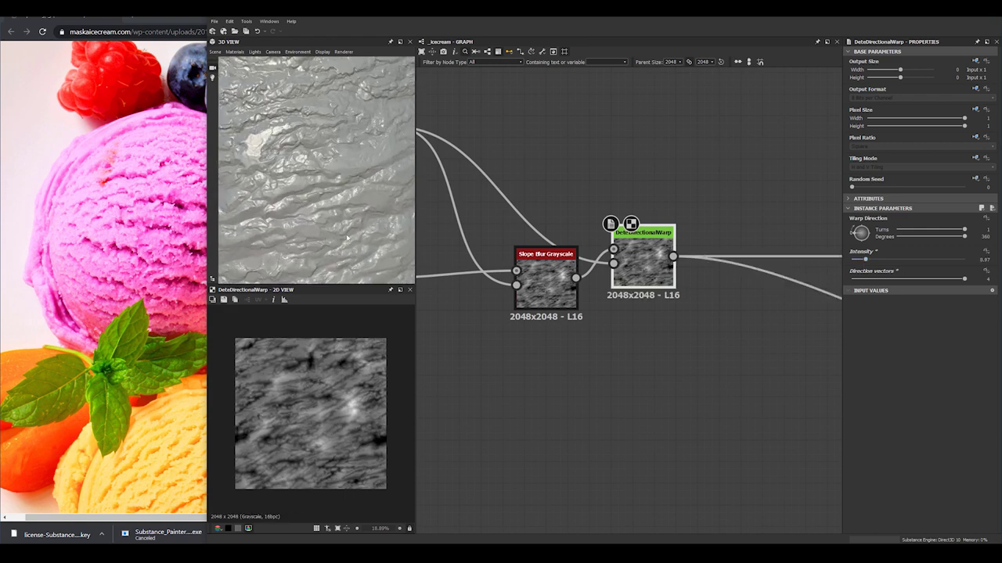
# Set the DeteDirectionalWarp's warp direction to 1.27 turns and inspect the creases on the model up close and as a whole
pyautogui.scroll(-5, 273, 184)
pyautogui.moveTo(273, 185); pyautogui.dragTo(310, 188)
pyautogui.moveTo(867, 232); pyautogui.dragTo(862, 224)
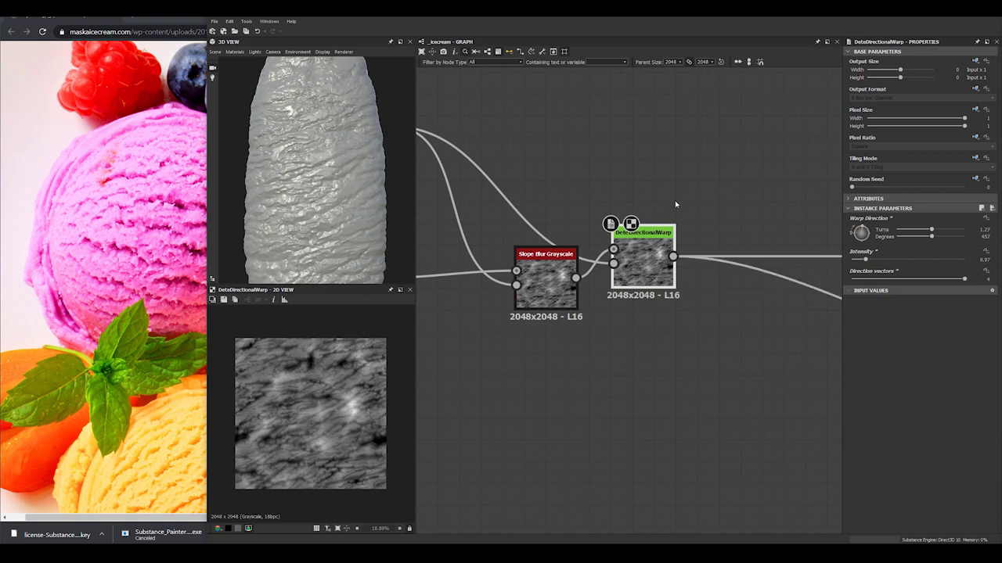
pyautogui.scroll(6, 279, 180)
pyautogui.scroll(-2, 278, 181)
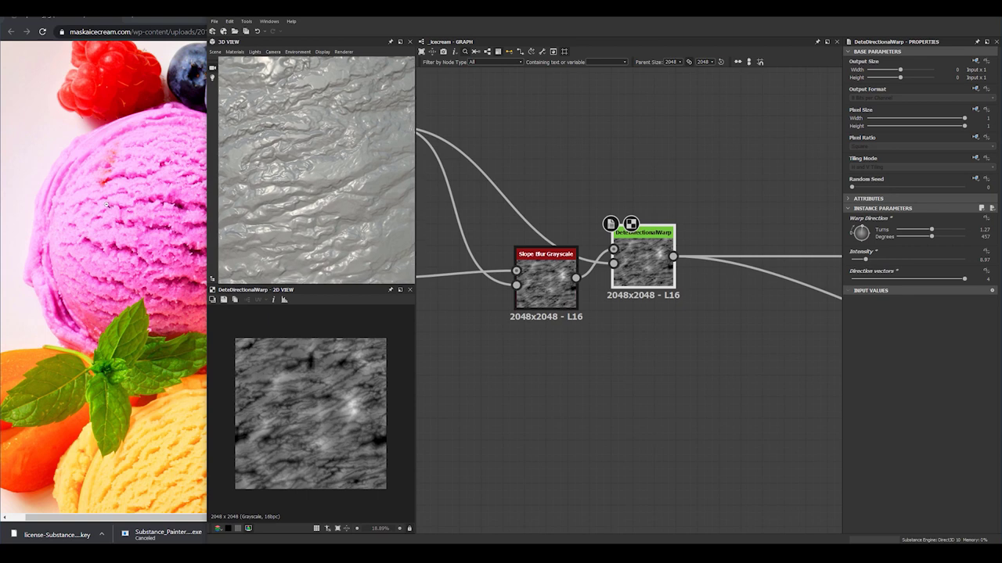
pyautogui.scroll(-8, 398, 217)
pyautogui.moveTo(304, 209); pyautogui.dragTo(273, 196)
pyautogui.moveTo(391, 216); pyautogui.dragTo(394, 217)
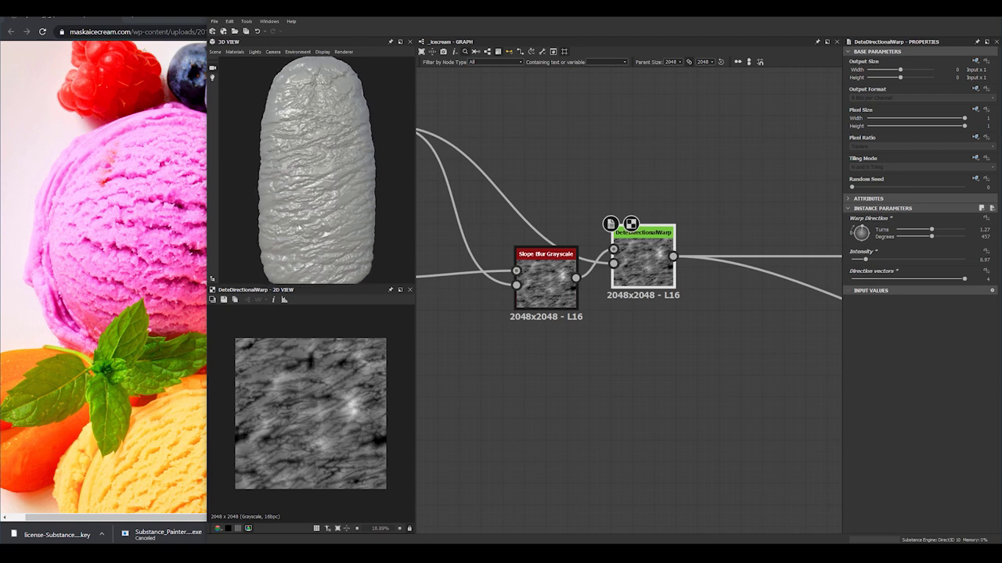
# Add a Clouds 1 node above the DeteDirectionalWarp and connect it to the warp's second input in place of Clouds 2
pyautogui.moveTo(652, 270); pyautogui.dragTo(674, 270)
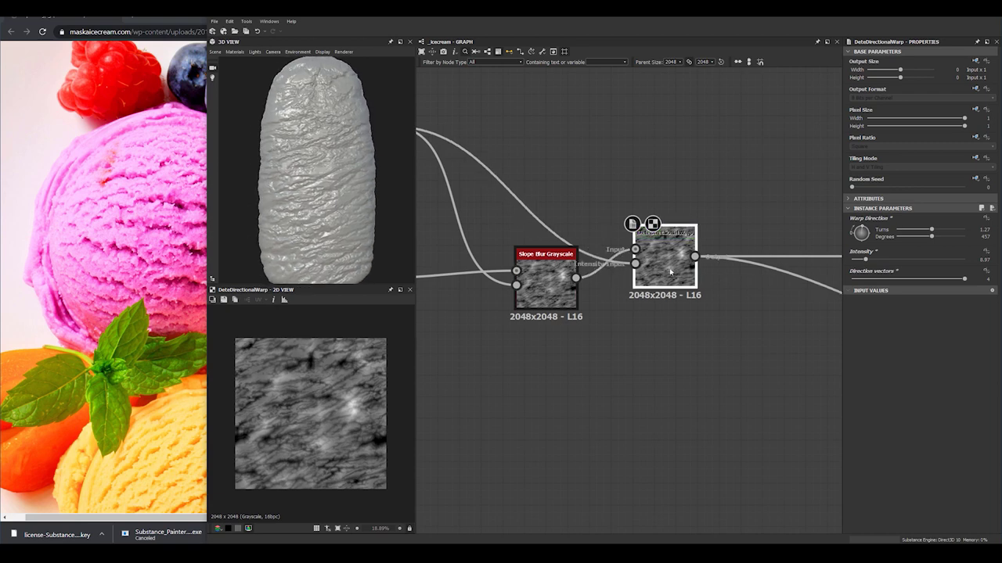
pyautogui.moveTo(669, 273); pyautogui.dragTo(716, 336, button='middle')
pyautogui.moveTo(717, 337); pyautogui.dragTo(717, 343)
pyautogui.moveTo(715, 340); pyautogui.dragTo(710, 325, button='middle')
pyautogui.press('space')
pyautogui.write('clo')
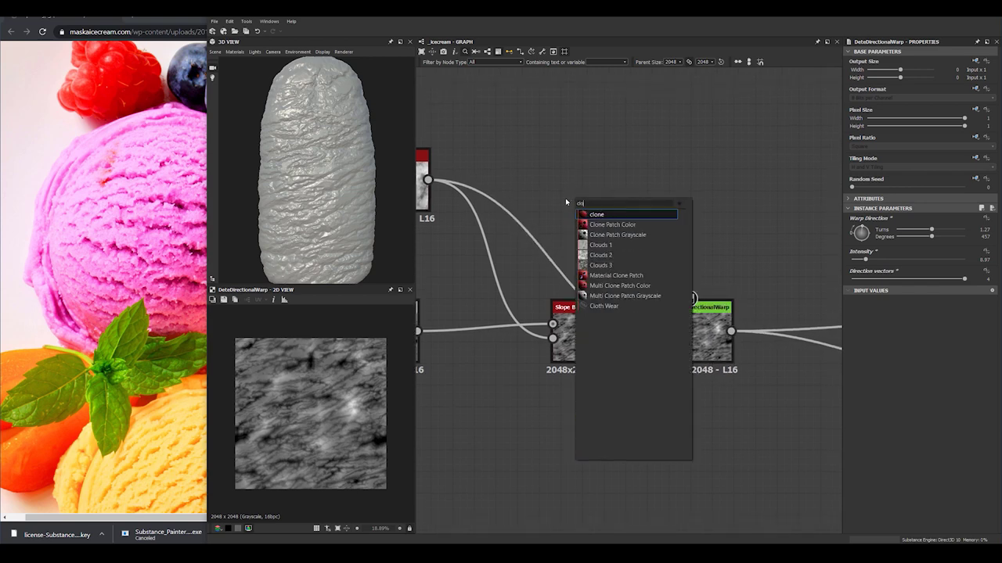
pyautogui.click(607, 246)
pyautogui.moveTo(601, 202); pyautogui.dragTo(671, 324)
pyautogui.scroll(5, 338, 203)
pyautogui.scroll(-4, 338, 196)
pyautogui.scroll(4, 339, 210)
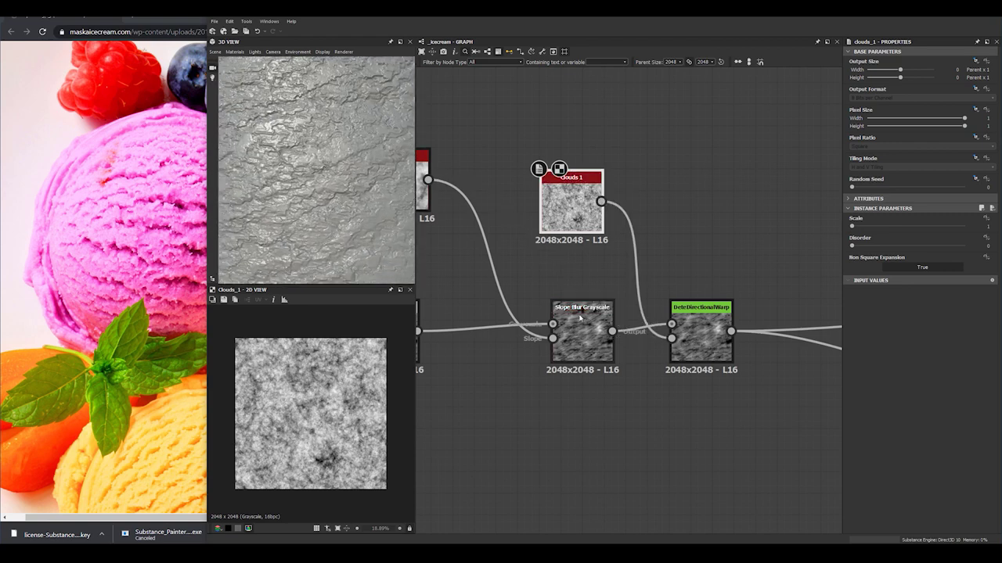
# Lower the DeteDirectionalWarp's intensity to about 3.04 and check the whole popsicle model
pyautogui.click(712, 313)
pyautogui.moveTo(895, 259); pyautogui.dragTo(874, 259)
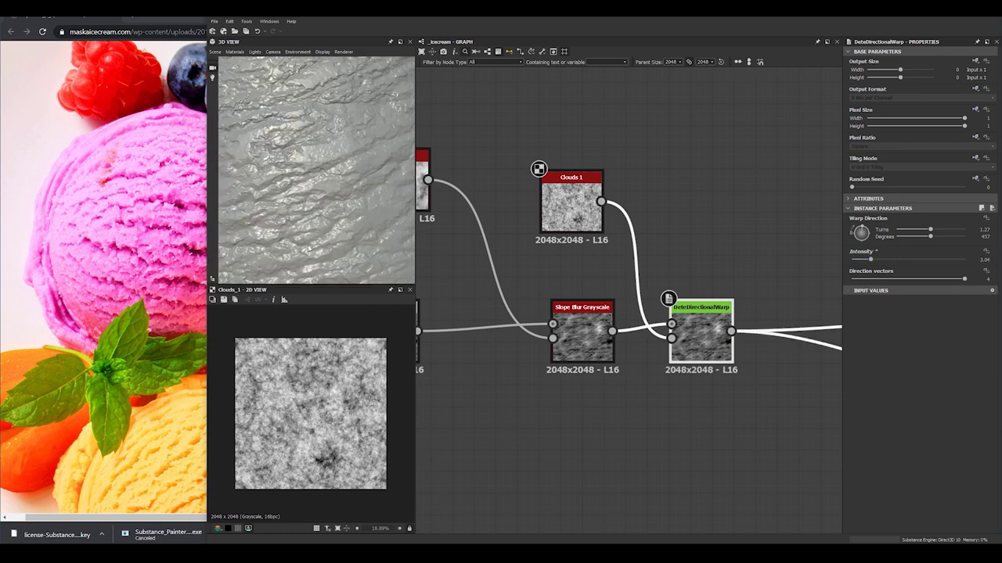
pyautogui.scroll(-5, 288, 188)
pyautogui.moveTo(288, 188); pyautogui.dragTo(275, 223)
pyautogui.scroll(-4, 568, 317)
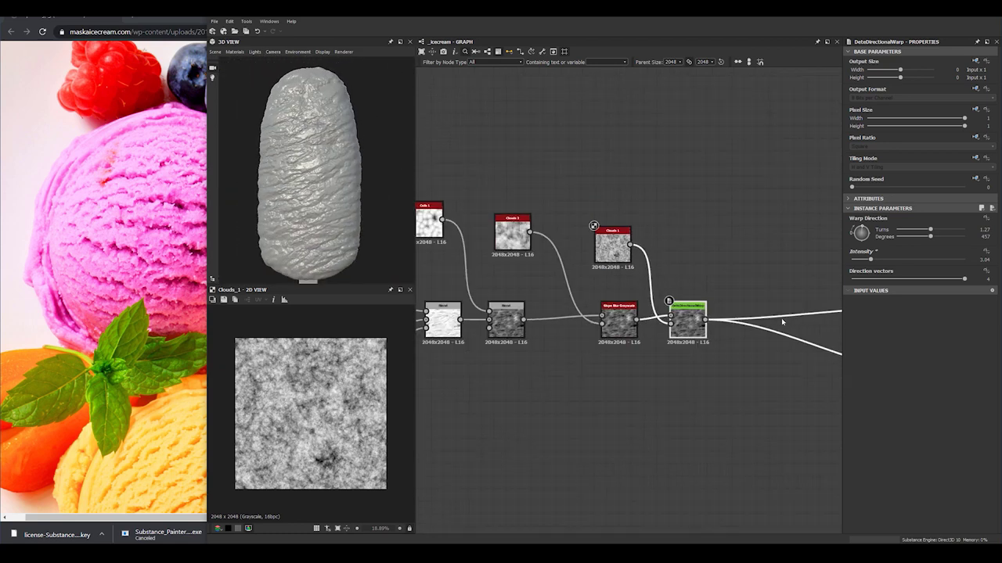
# Add a DeteLowPassing node below the DeteDirectionalWarp and feed it from the warp's output
pyautogui.click(508, 313)
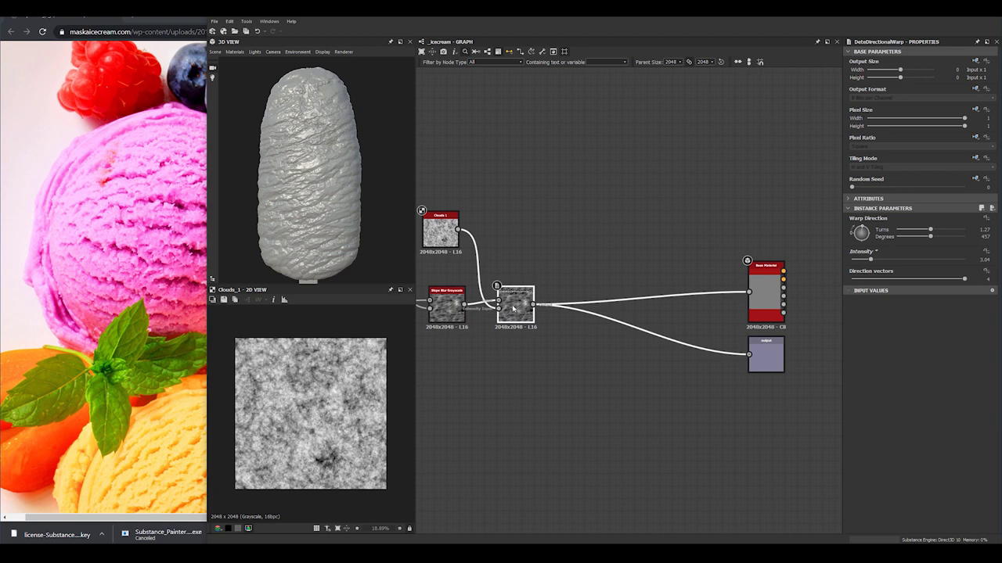
pyautogui.scroll(2, 558, 343)
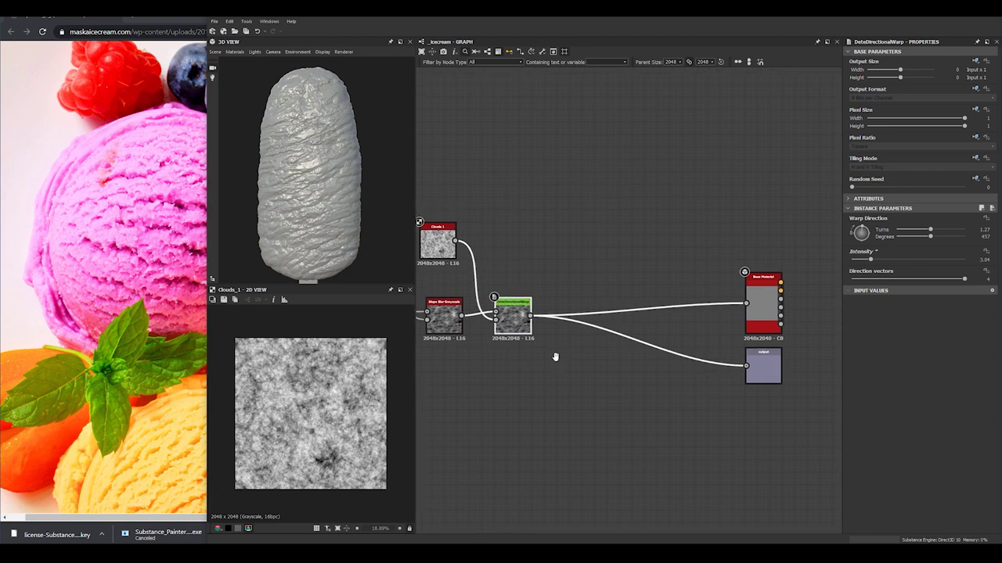
pyautogui.press('space')
pyautogui.write('dete')
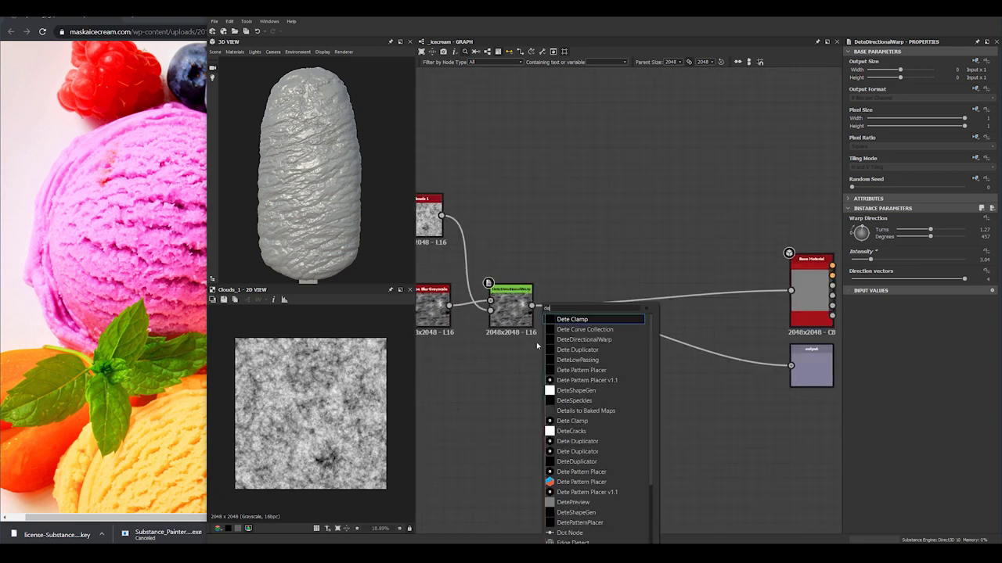
pyautogui.click(597, 362)
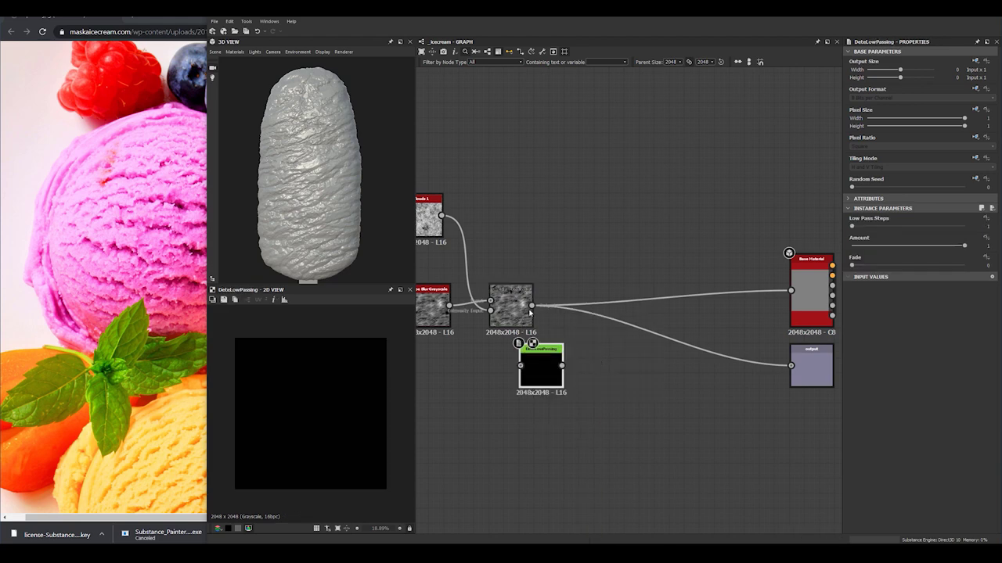
pyautogui.moveTo(531, 324); pyautogui.dragTo(555, 367)
pyautogui.scroll(5, 353, 246)
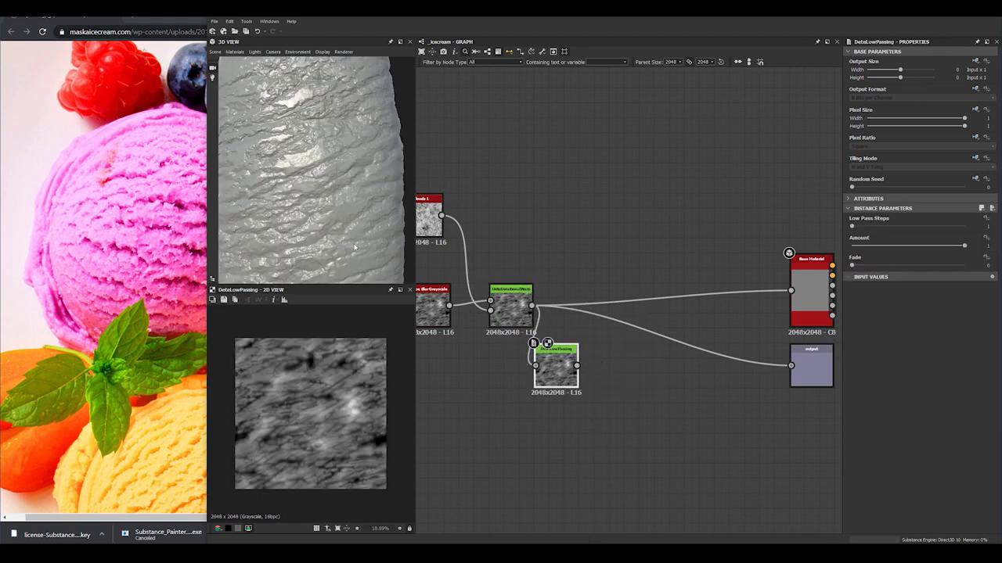
# Set the low pass steps to 4, move the DeteDirectionalWarp's outgoing connections to the DeteLowPassing, and align it beside the warp
pyautogui.moveTo(852, 226); pyautogui.dragTo(970, 230)
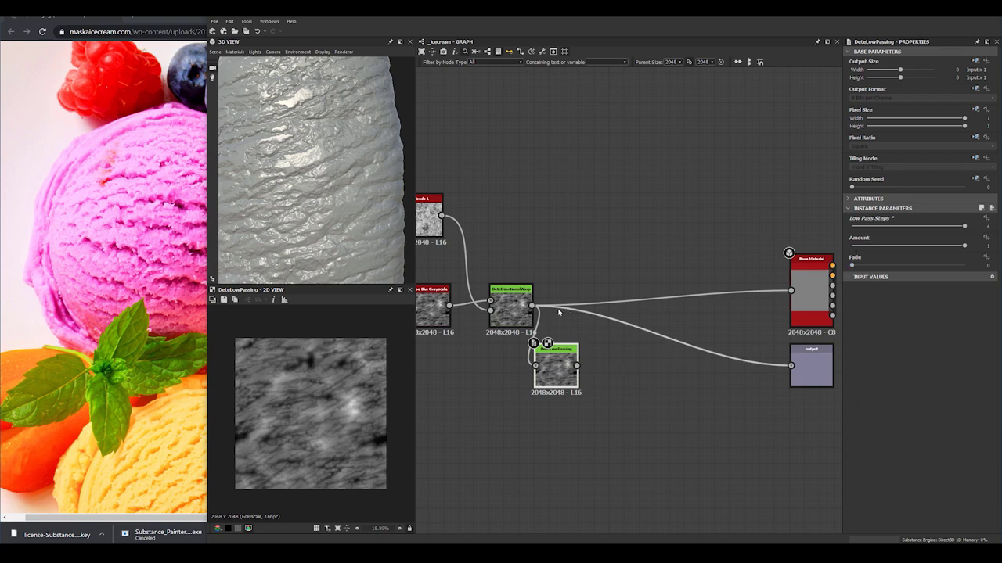
pyautogui.keyDown('shift'); pyautogui.moveTo(531, 306); pyautogui.dragTo(544, 325); pyautogui.keyUp('shift')
pyautogui.moveTo(579, 371); pyautogui.dragTo(594, 315)
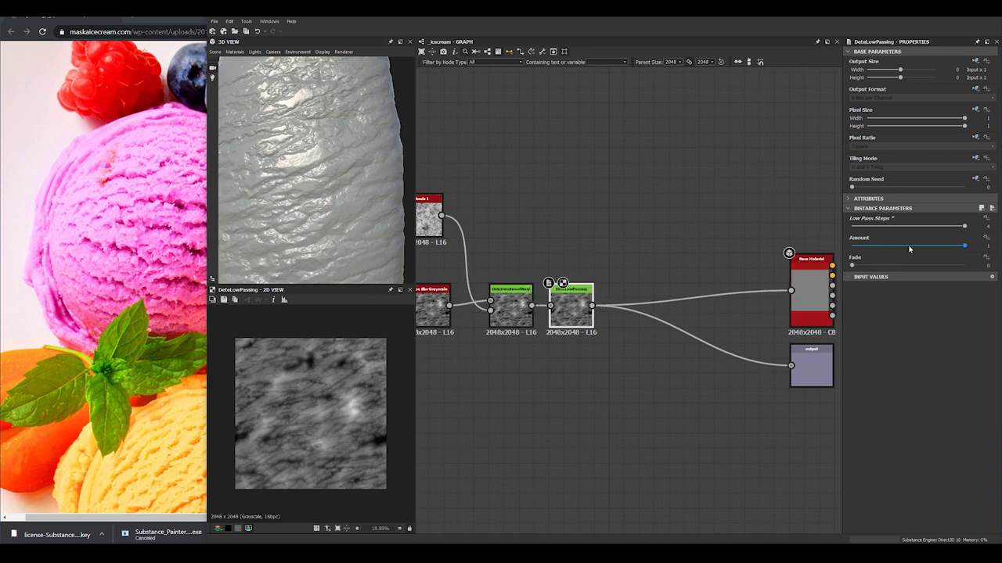
# Try a DeteLowPassing fade of up to about 0.85 and undo it
pyautogui.click(922, 227)
pyautogui.moveTo(862, 267); pyautogui.dragTo(891, 266)
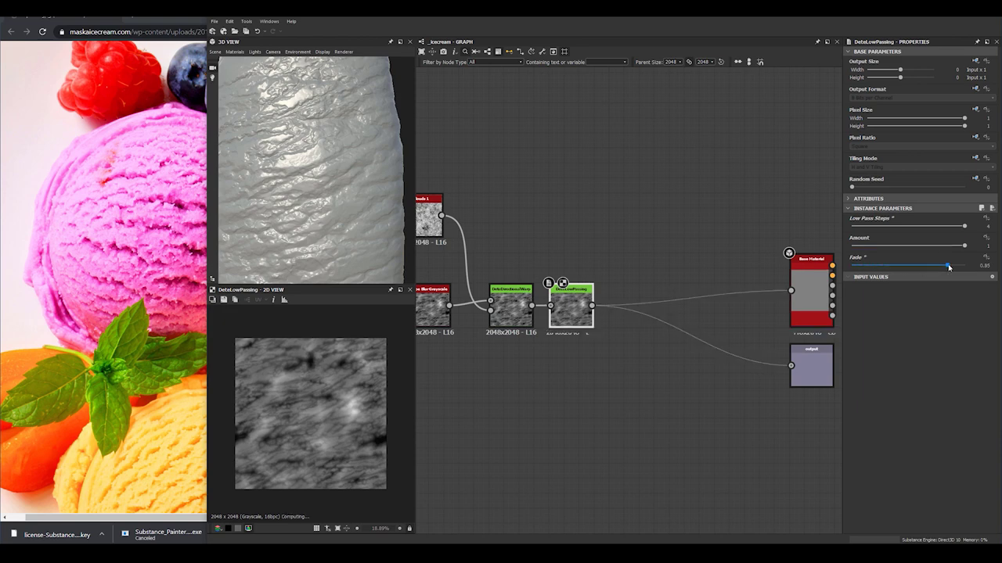
pyautogui.hotkey('ctrl', 'z')
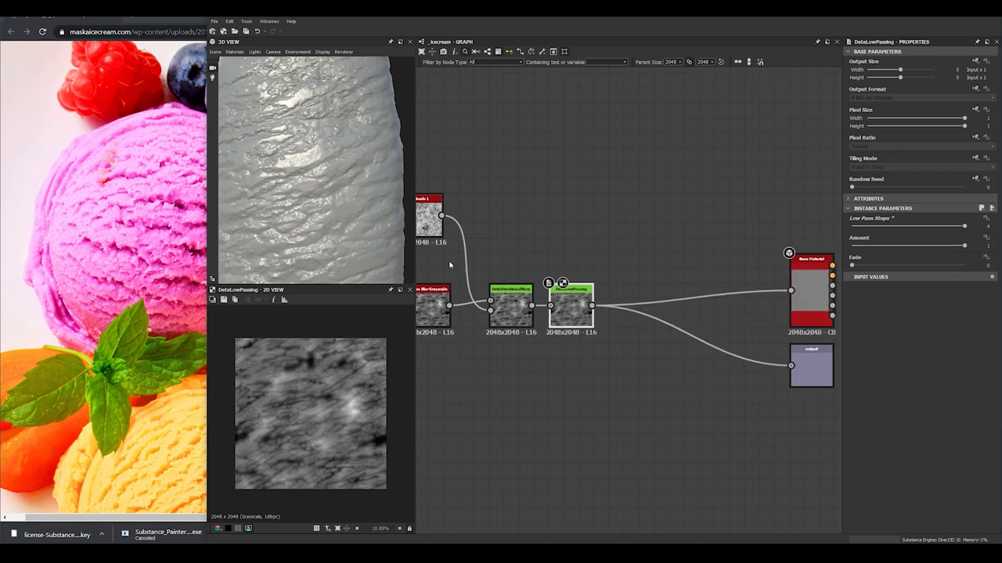
# Add a Dirt 1 node above the DeteLowPassing node
pyautogui.scroll(-5, 304, 192)
pyautogui.moveTo(301, 188); pyautogui.dragTo(305, 203)
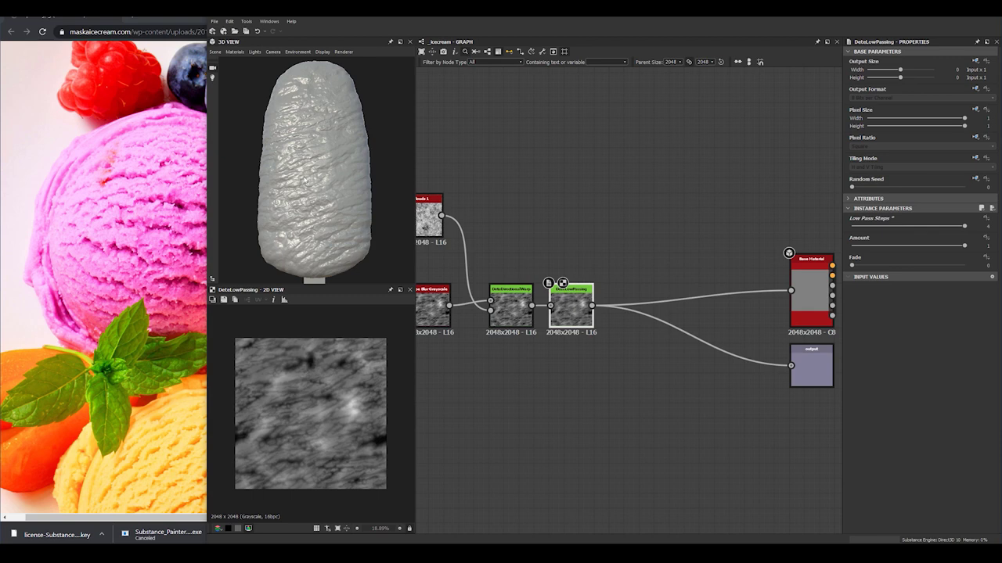
pyautogui.scroll(5, 313, 196)
pyautogui.moveTo(322, 188)
pyautogui.mouseDown()
pyautogui.moveTo(312, 177)
pyautogui.moveTo(356, 182)
pyautogui.moveTo(311, 185)
pyautogui.mouseUp()
pyautogui.scroll(-3, 312, 178)
pyautogui.moveTo(602, 249); pyautogui.dragTo(554, 240, button='middle')
pyautogui.click(547, 212)
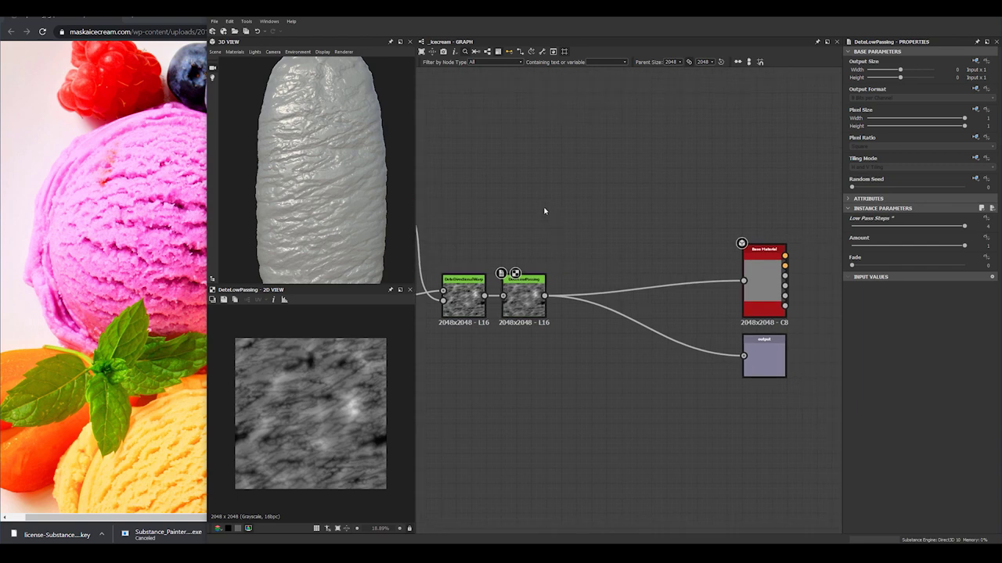
pyautogui.press('space')
pyautogui.write('d')
pyautogui.write('dirt')
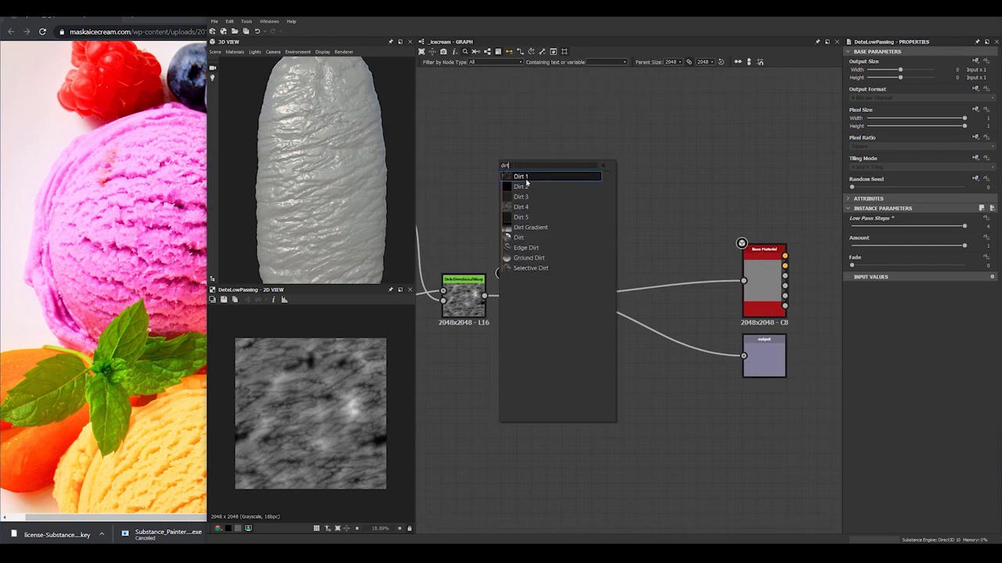
pyautogui.press('Return')
pyautogui.moveTo(501, 169); pyautogui.dragTo(524, 200)
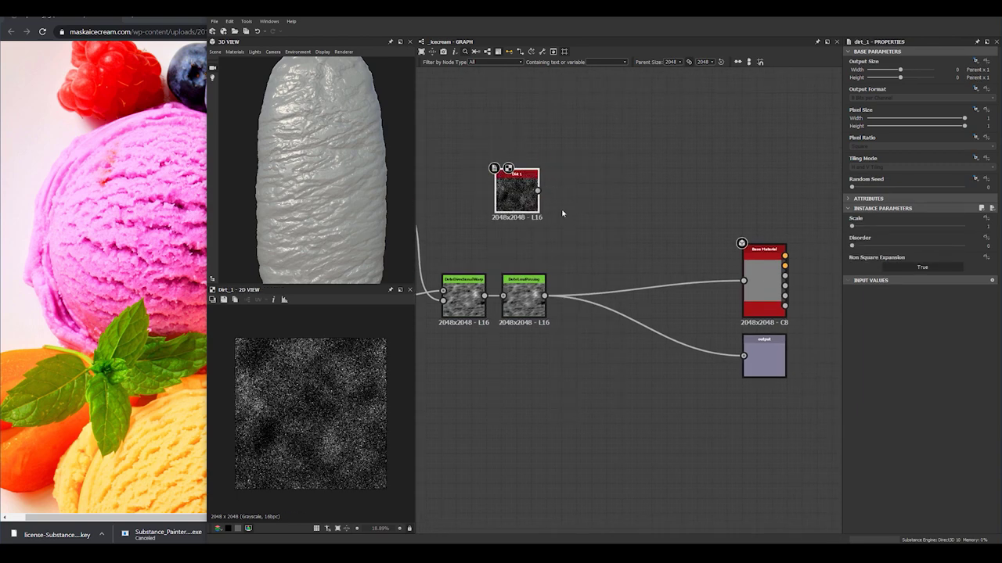
# Examine the Dirt 1 pattern and move the Base Material and output nodes farther from the DeteLowPassing to make room
pyautogui.scroll(10, 344, 374)
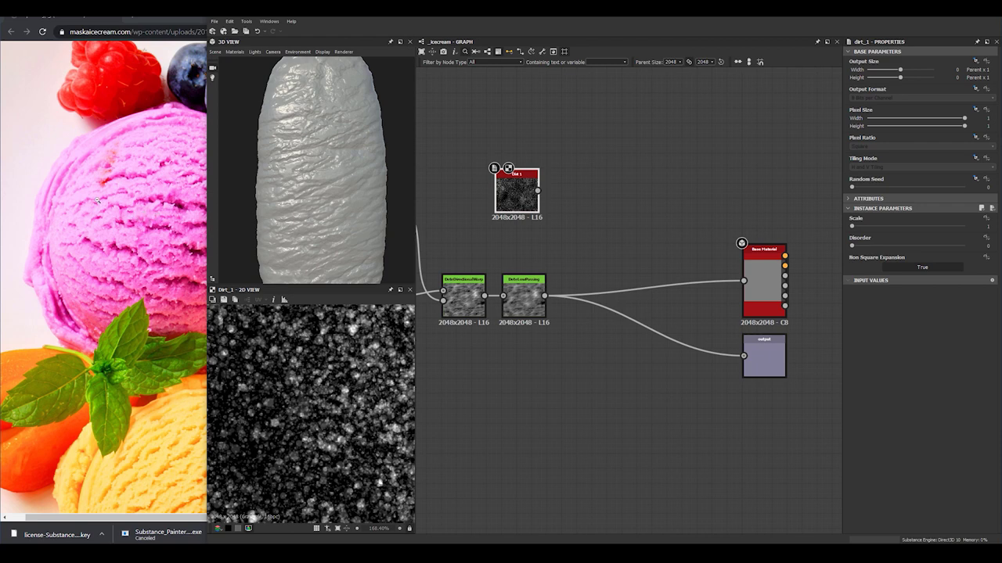
pyautogui.moveTo(575, 247); pyautogui.dragTo(525, 237, button='middle')
pyautogui.moveTo(581, 231); pyautogui.dragTo(731, 348)
pyautogui.moveTo(720, 281); pyautogui.dragTo(838, 273)
# Insert a Blend node after the DeteLowPassing and connect Dirt 1 to its foreground input
pyautogui.click(464, 279)
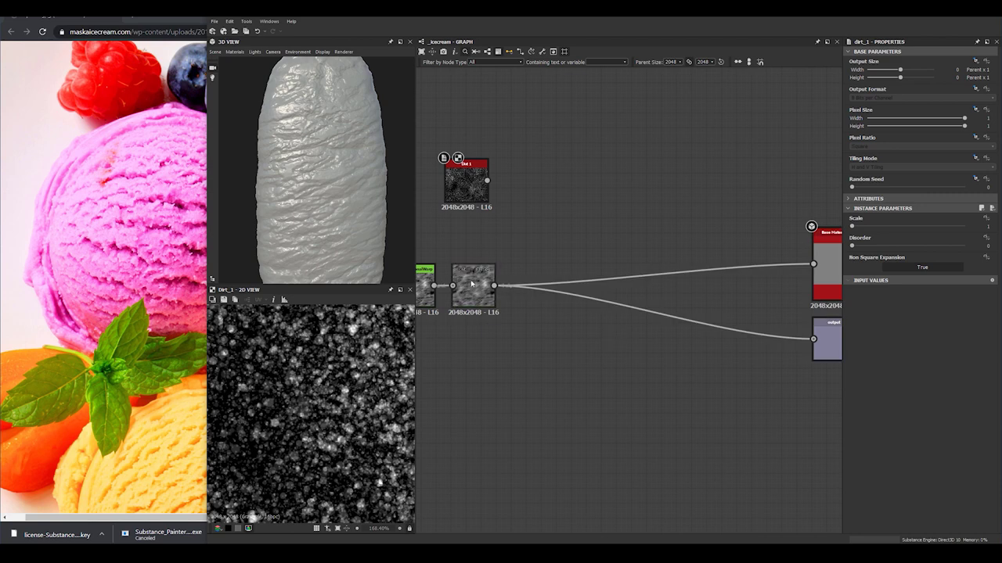
pyautogui.click(472, 281)
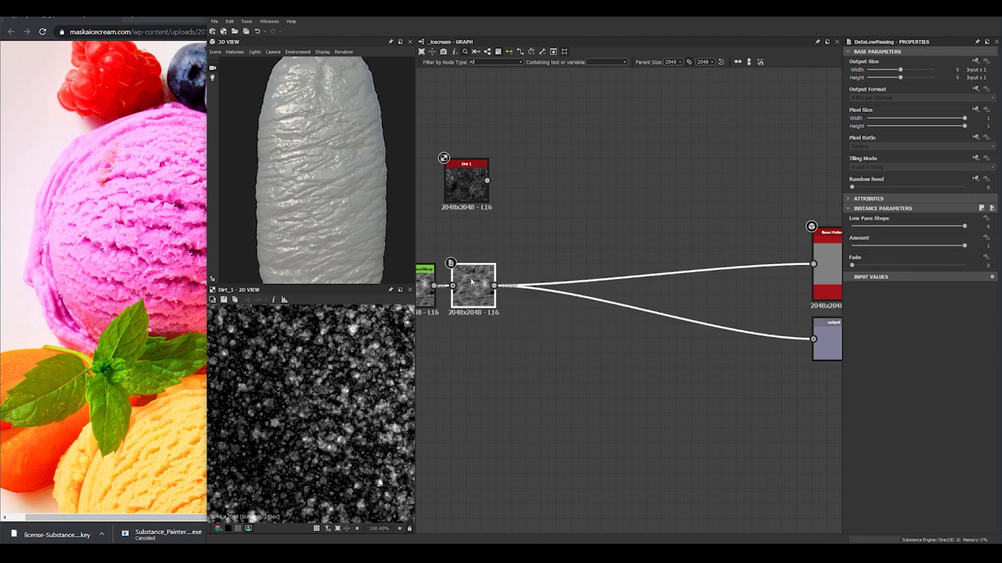
pyautogui.press('space')
pyautogui.write('bl')
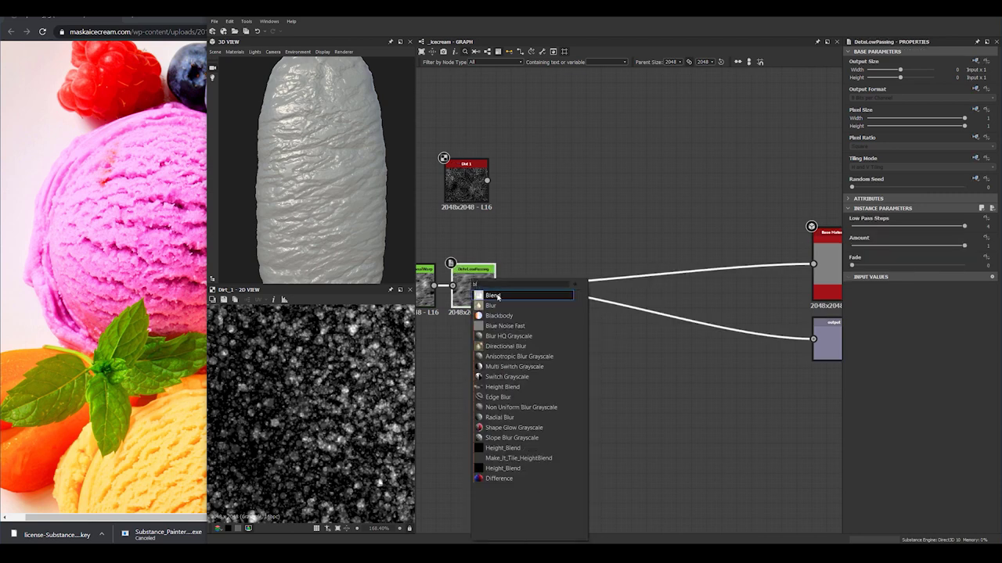
pyautogui.click(495, 296)
pyautogui.moveTo(486, 181); pyautogui.dragTo(527, 276)
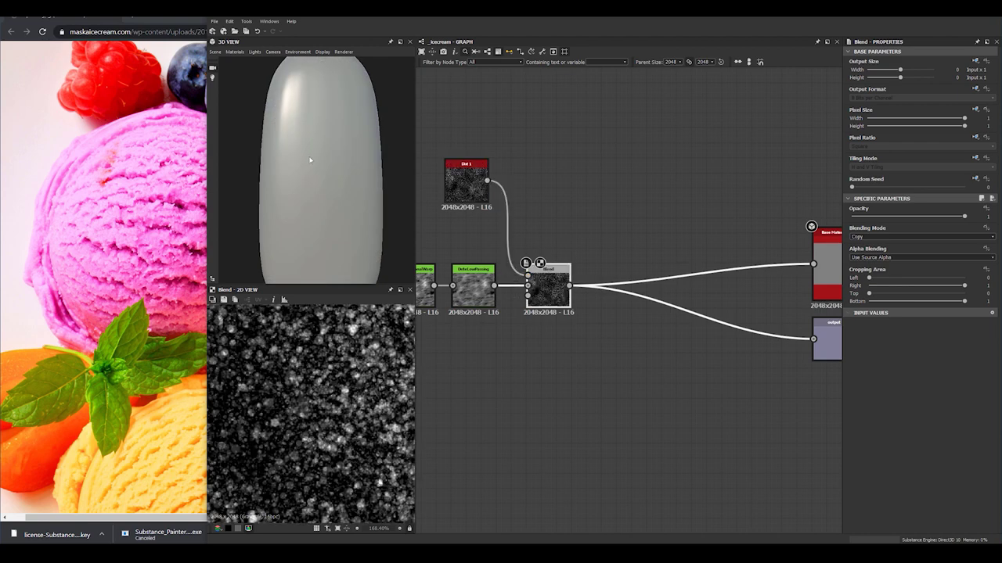
# Set the new Blend's blending mode to Subtract and its opacity to about 0.04
pyautogui.scroll(5, 317, 167)
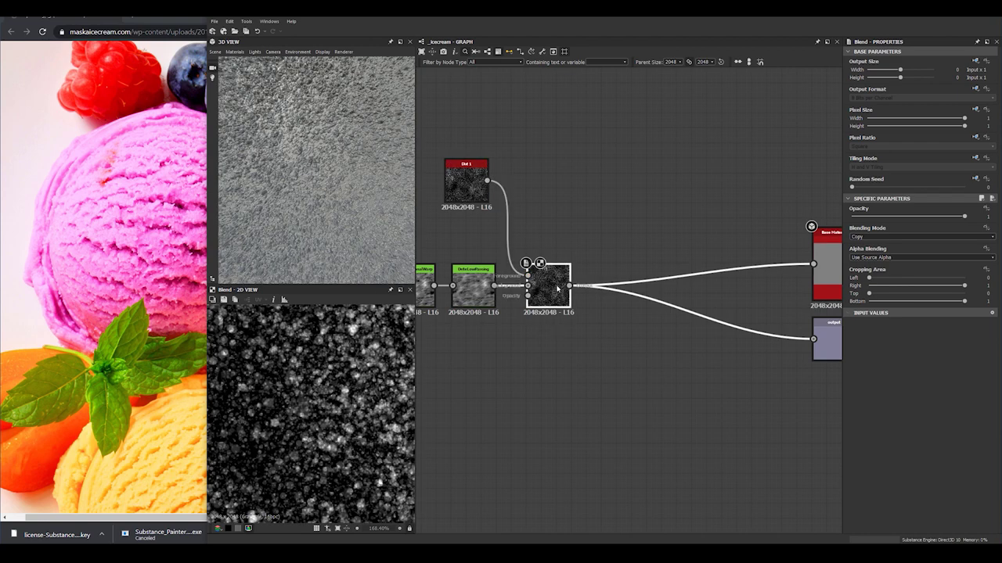
pyautogui.click(921, 236)
pyautogui.click(884, 249)
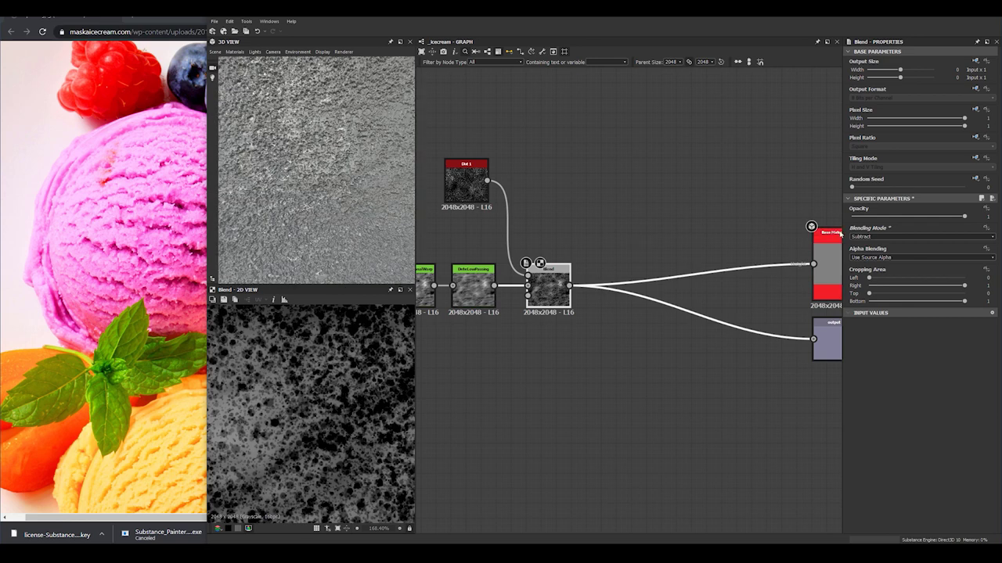
pyautogui.click(857, 217)
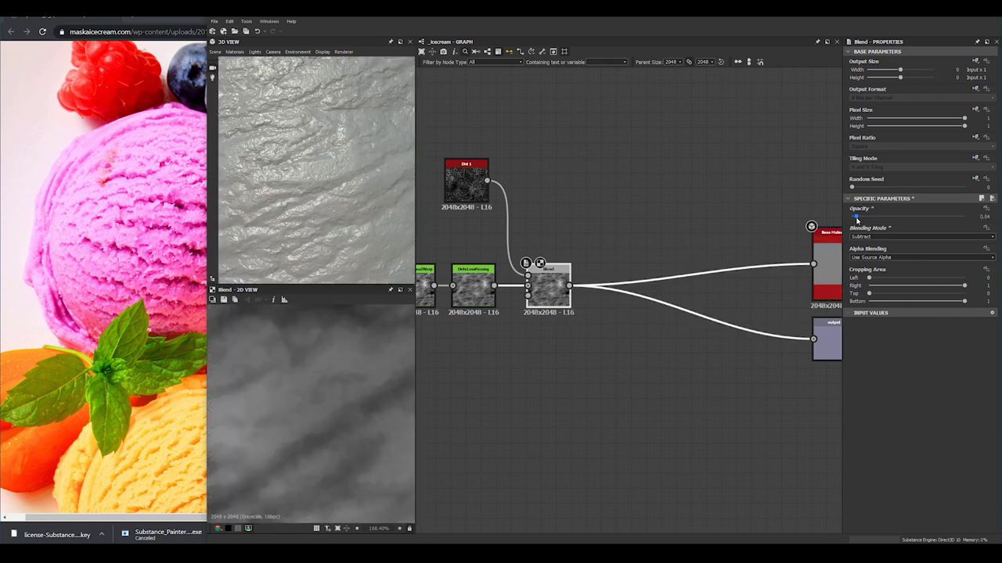
# Lower the Blend's opacity to 0.03 and inspect the dirt detail on the 3D model
pyautogui.moveTo(857, 221); pyautogui.dragTo(856, 221)
pyautogui.moveTo(234, 220); pyautogui.dragTo(342, 206)
pyautogui.scroll(8, 352, 205)
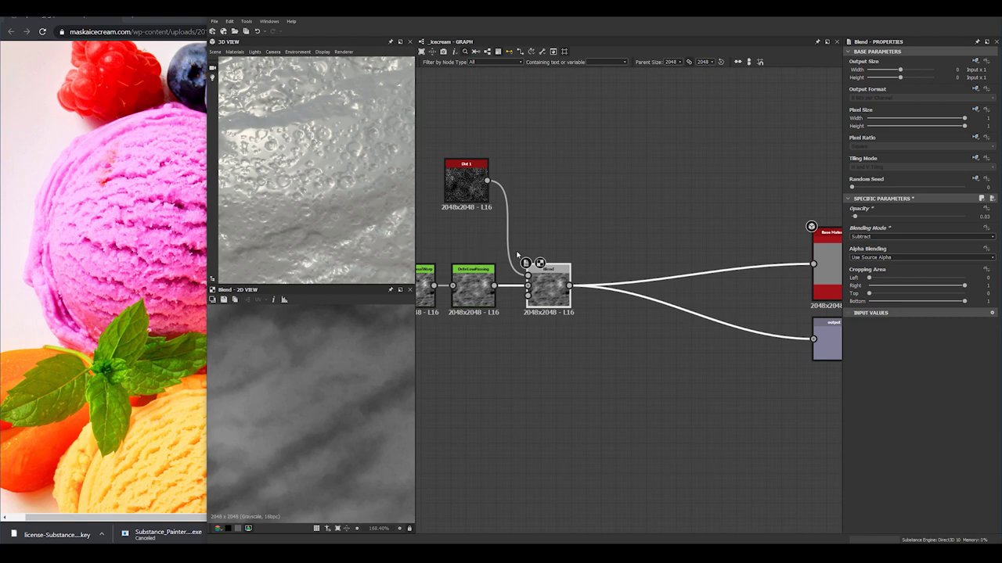
pyautogui.scroll(-3, 567, 249)
pyautogui.scroll(-4, 390, 190)
pyautogui.moveTo(328, 196)
pyautogui.mouseDown()
pyautogui.moveTo(270, 188)
pyautogui.moveTo(335, 183)
pyautogui.mouseUp()
pyautogui.scroll(4, 557, 301)
# Try connecting the DeteLowPassing output to the Blend's opacity input, and undo the connection
pyautogui.moveTo(562, 293); pyautogui.dragTo(649, 308, button='middle')
pyautogui.scroll(-4, 653, 306)
pyautogui.moveTo(537, 373); pyautogui.dragTo(727, 295, button='middle')
pyautogui.moveTo(662, 313); pyautogui.dragTo(439, 316, button='middle')
pyautogui.scroll(5, 537, 220)
pyautogui.moveTo(551, 158); pyautogui.dragTo(620, 178)
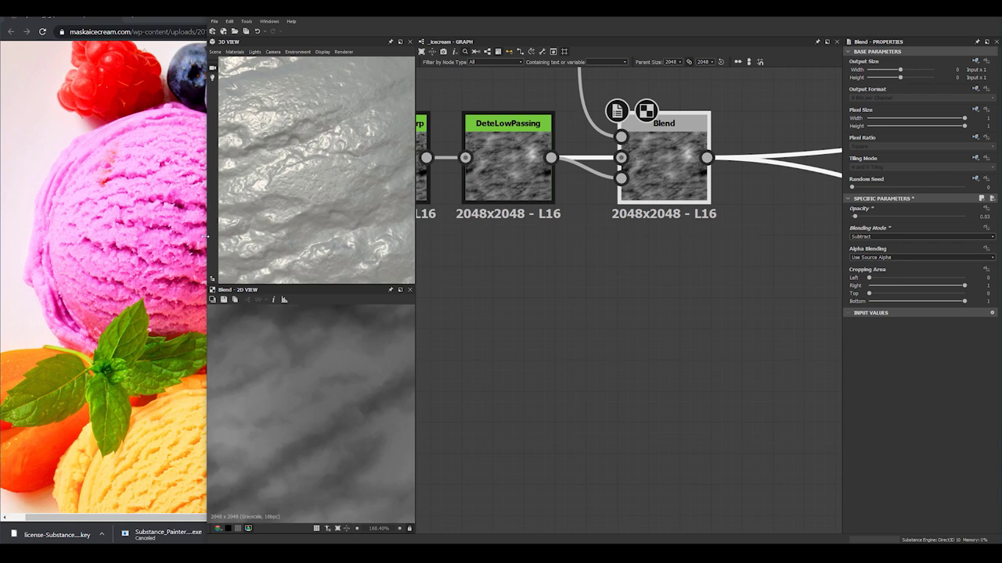
pyautogui.hotkey('ctrl', 'z')
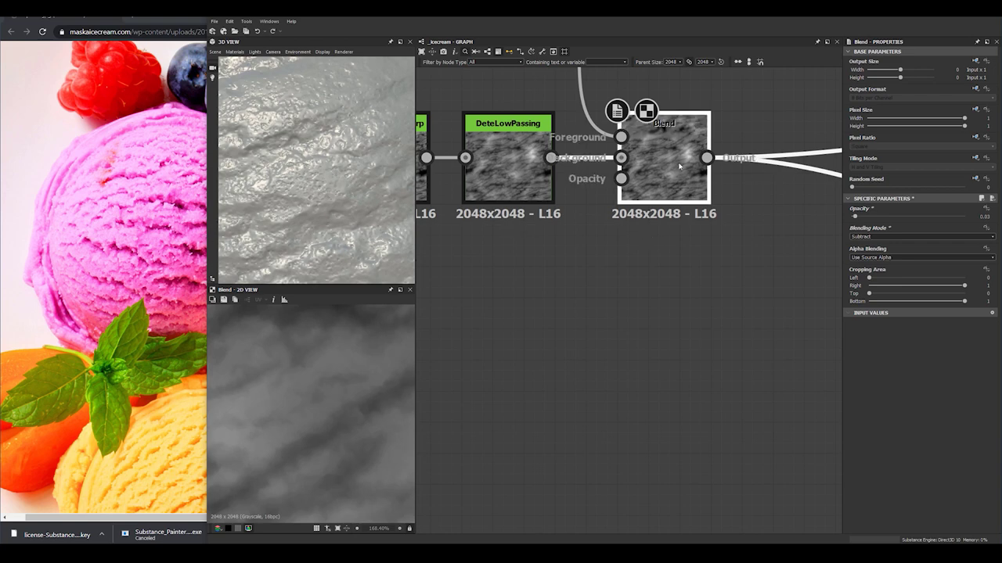
# Insert a second Blend node directly after the existing Subtract Blend
pyautogui.scroll(-3, 658, 224)
pyautogui.moveTo(645, 248); pyautogui.dragTo(547, 320, button='middle')
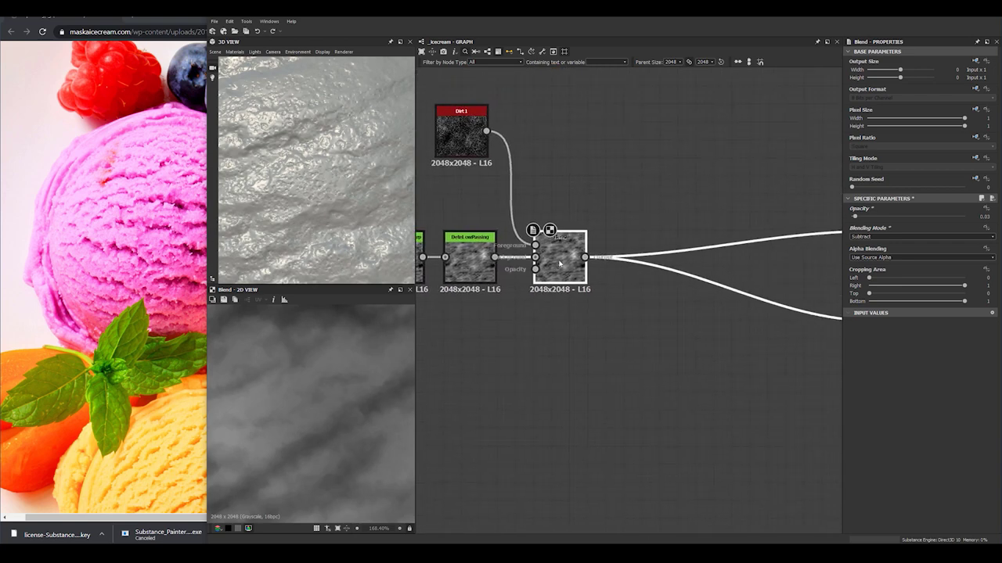
pyautogui.press('space')
pyautogui.write('bl')
pyautogui.click(583, 278)
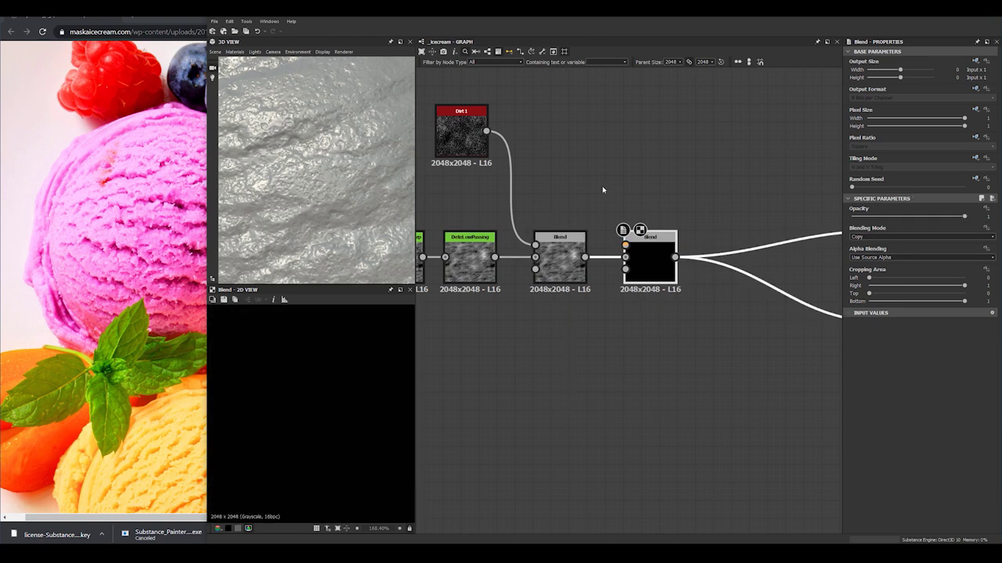
# Add a second Dirt 1 node beside the first, with Scale 2 and Disorder about 0.57
pyautogui.moveTo(554, 145); pyautogui.dragTo(545, 201, button='middle')
pyautogui.press('space')
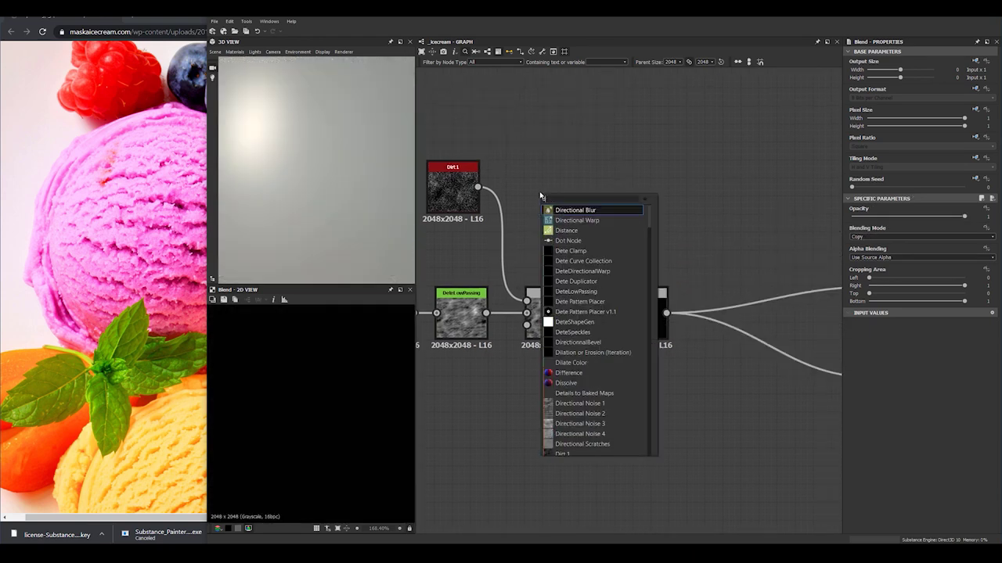
pyautogui.write('dirt')
pyautogui.click(562, 210)
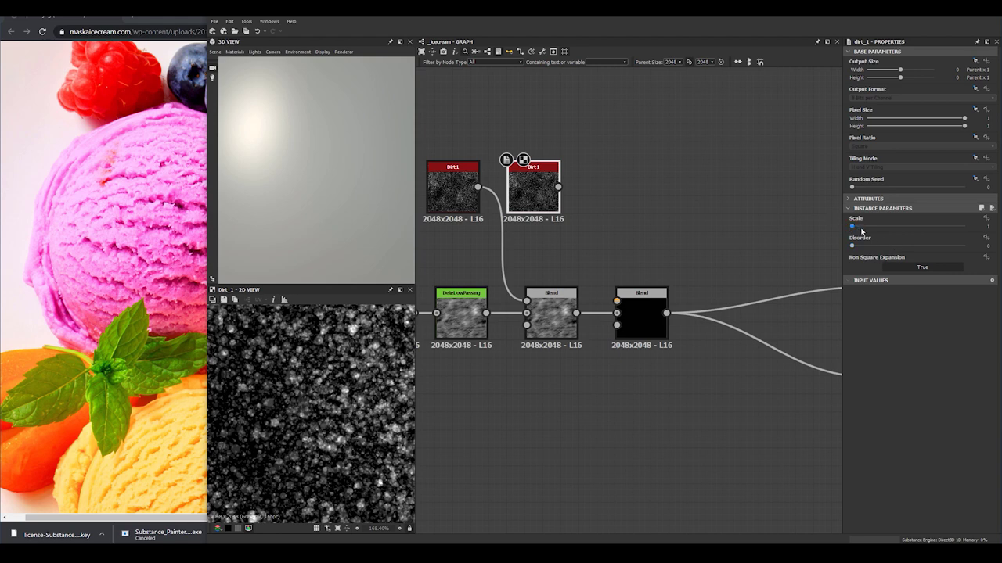
pyautogui.click(872, 228)
pyautogui.moveTo(855, 247); pyautogui.dragTo(916, 247)
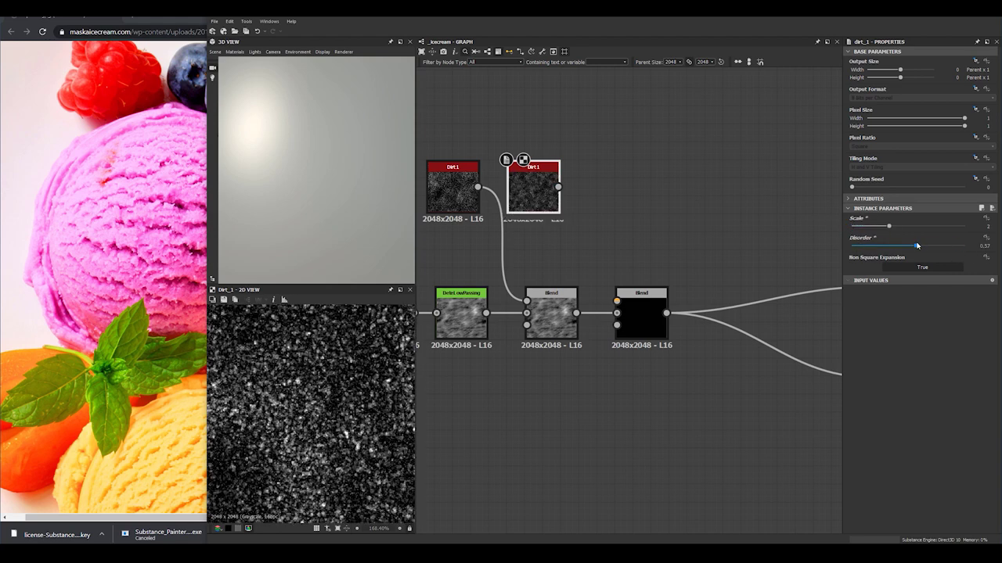
pyautogui.click(885, 187)
# Connect the second Dirt 1 to the new Blend's foreground, set it to Subtract at 0.01 opacity, and space the Blend farther from its neighbour
pyautogui.moveTo(557, 187); pyautogui.dragTo(617, 301)
pyautogui.click(642, 322)
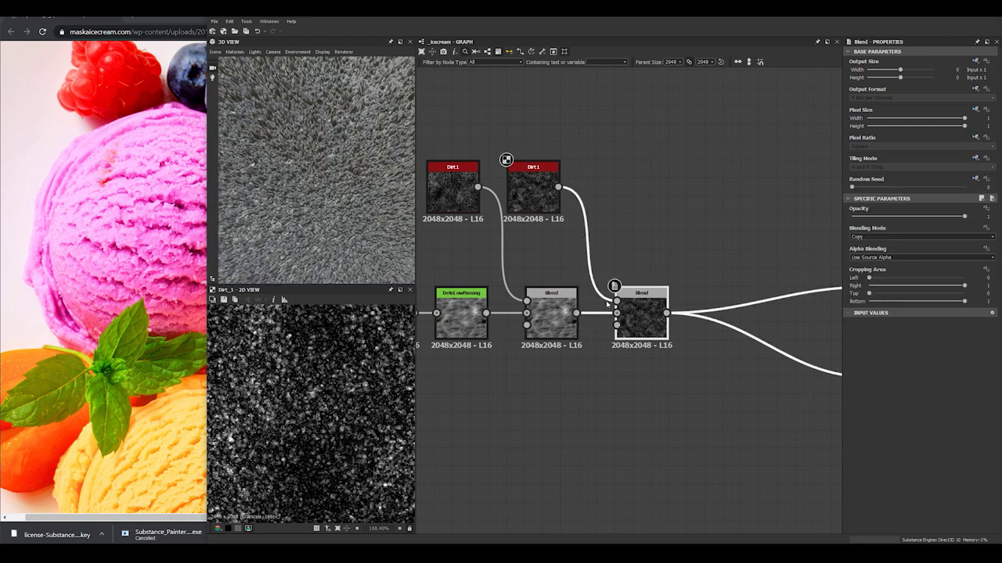
pyautogui.click(861, 238)
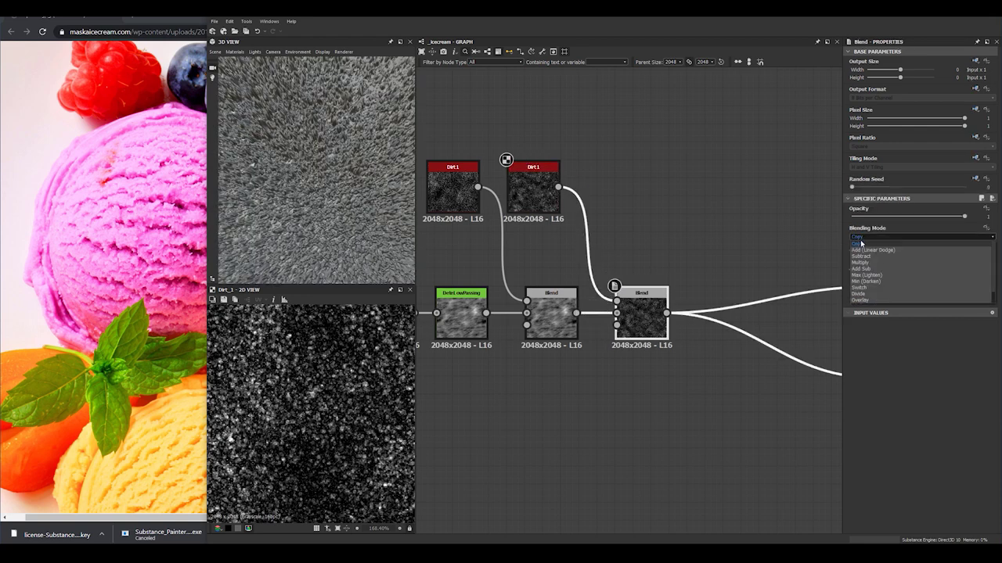
pyautogui.click(861, 256)
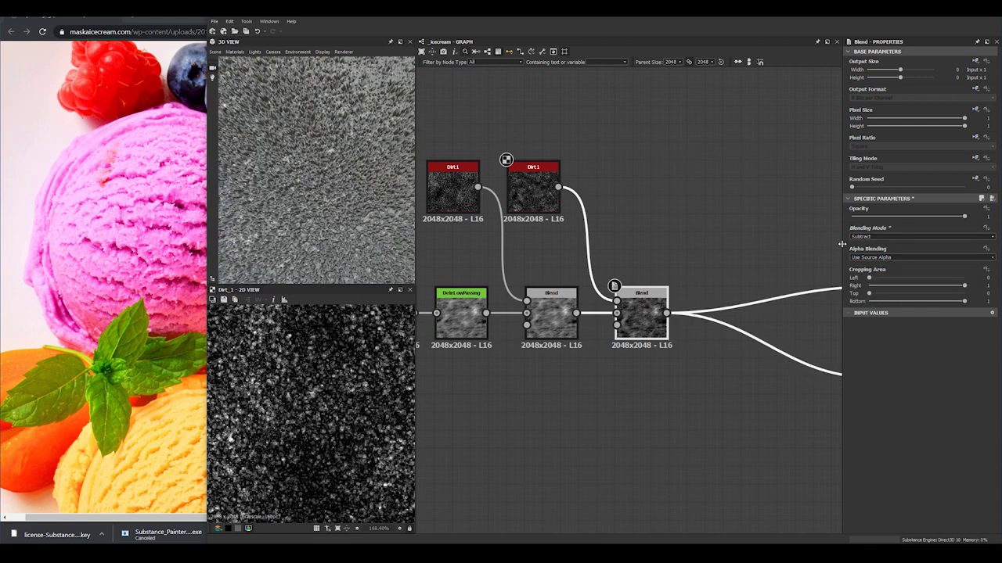
pyautogui.click(853, 216)
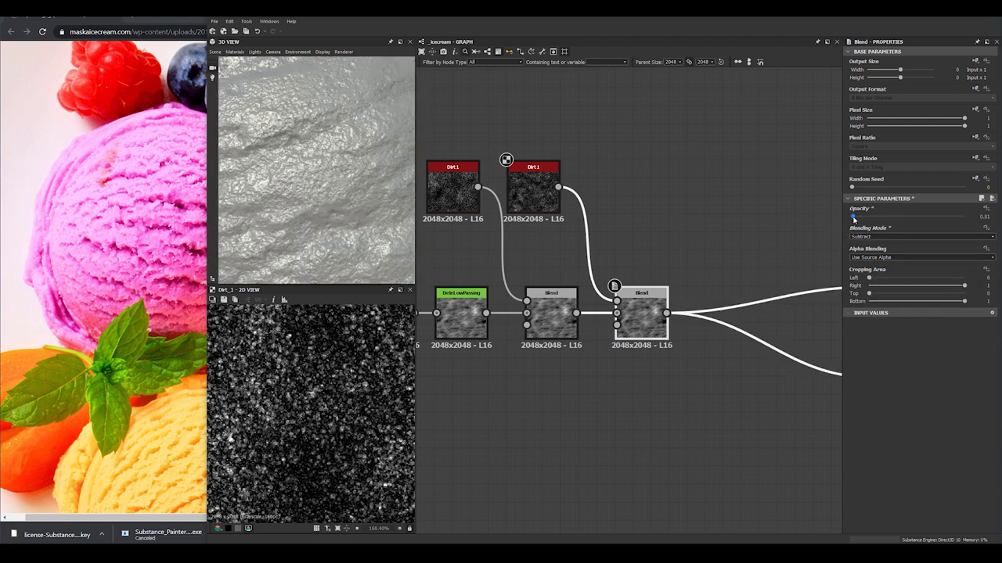
pyautogui.moveTo(853, 219); pyautogui.dragTo(853, 220)
pyautogui.moveTo(640, 328); pyautogui.dragTo(667, 328)
# Examine the creases and dirt detail on the popsicle model from several distances and angles
pyautogui.scroll(-3, 366, 212)
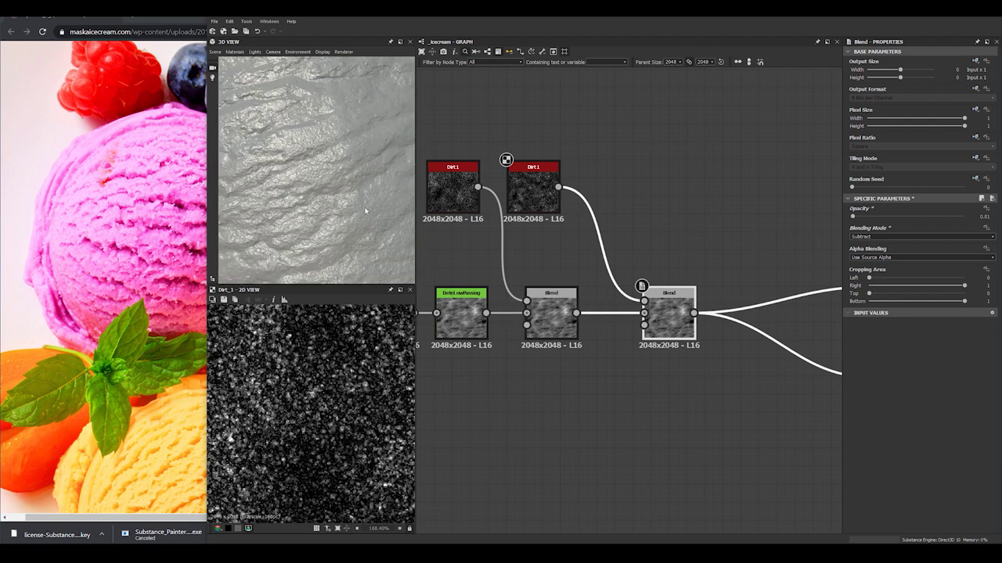
pyautogui.scroll(-5, 318, 169)
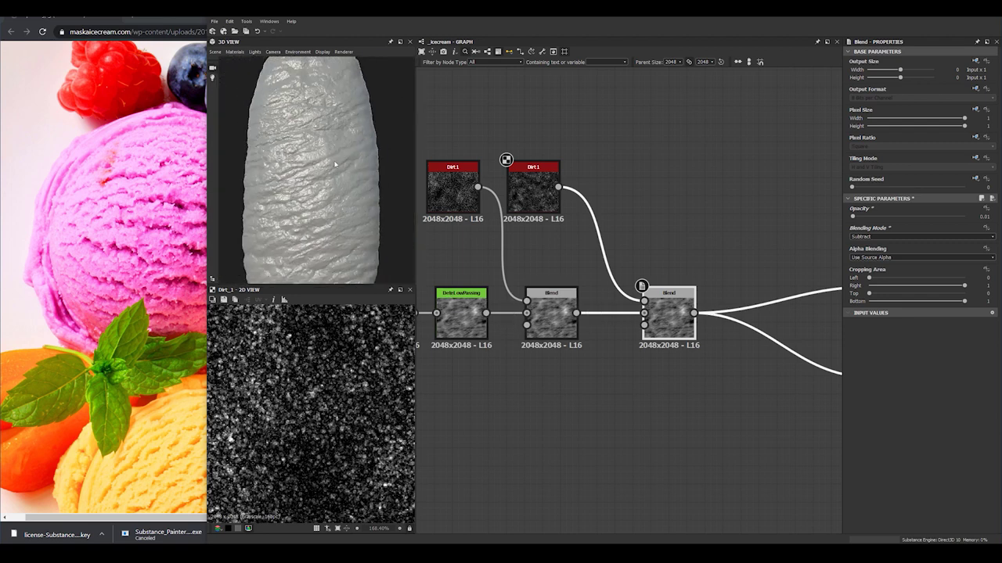
pyautogui.scroll(-5, 301, 181)
pyautogui.scroll(6, 337, 204)
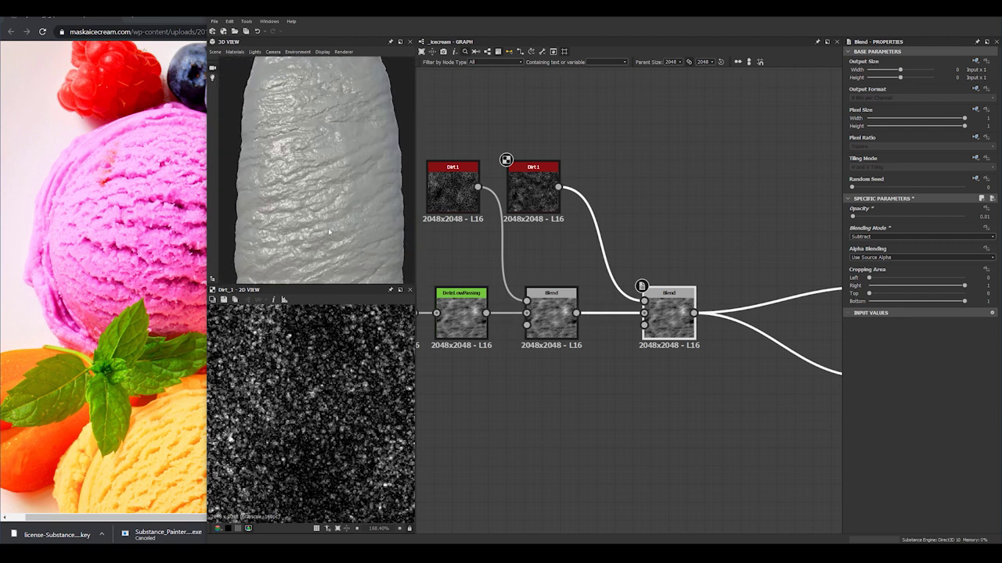
pyautogui.moveTo(345, 213); pyautogui.dragTo(309, 206)
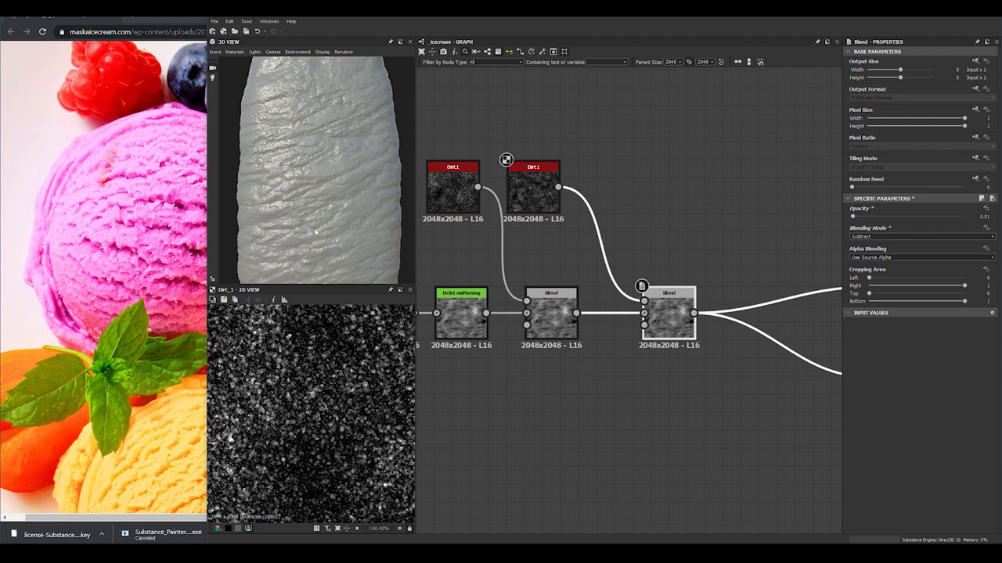
pyautogui.moveTo(343, 231)
pyautogui.mouseDown()
pyautogui.moveTo(343, 214)
pyautogui.moveTo(349, 221)
pyautogui.mouseUp()
pyautogui.scroll(3, 349, 220)
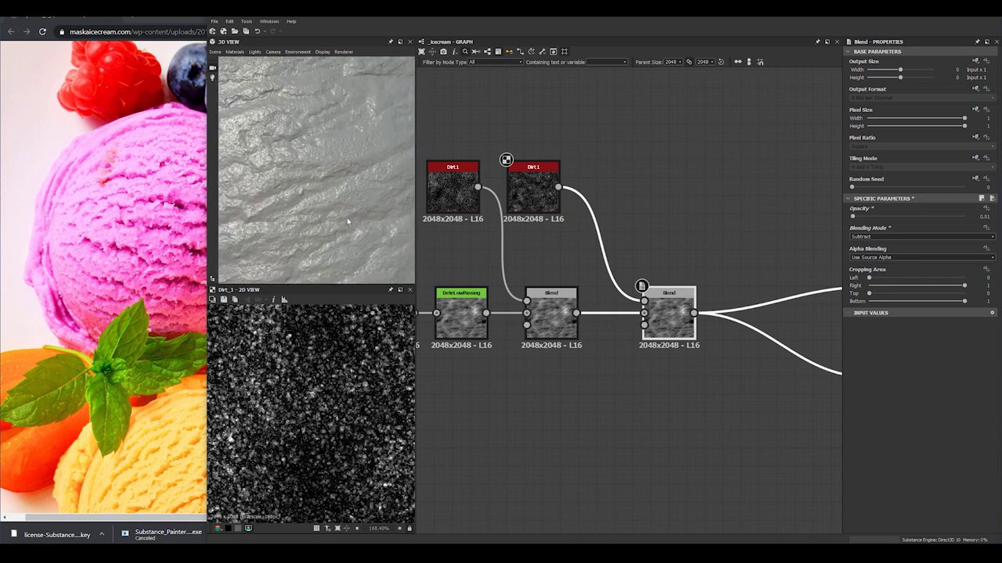
pyautogui.scroll(-4, 663, 347)
pyautogui.moveTo(624, 350); pyautogui.dragTo(614, 349, button='middle')
pyautogui.moveTo(396, 235); pyautogui.dragTo(308, 153)
# Delete the Base Material node, move the output node in line with the last Blend, and preview its height map
pyautogui.scroll(-3, 300, 181)
pyautogui.click(620, 238)
pyautogui.click(710, 327)
pyautogui.press('Delete')
pyautogui.moveTo(722, 368); pyautogui.dragTo(676, 333)
pyautogui.doubleClick(671, 329)
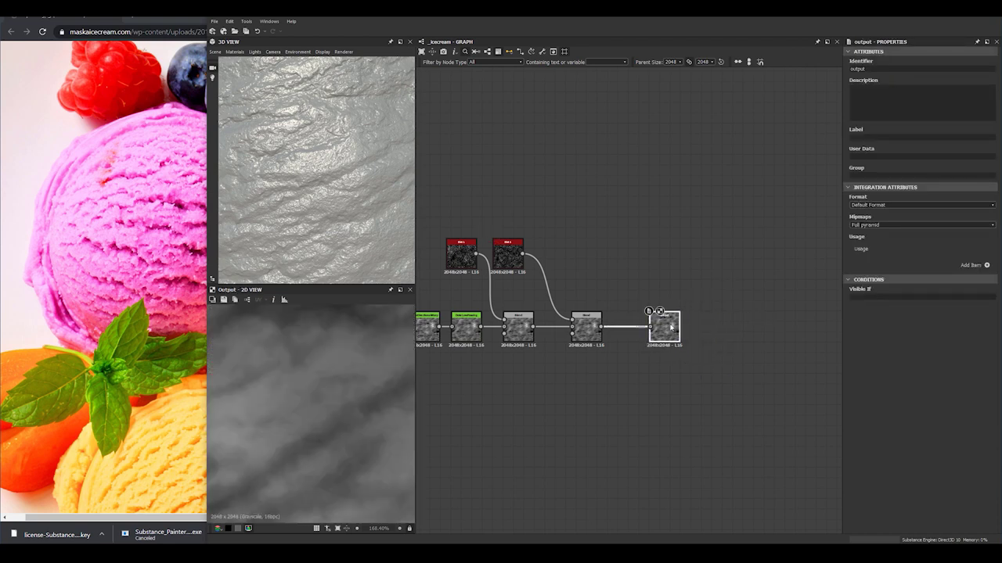
# Open the Popsicle graph and place the _icecream graph in it as a node
pyautogui.scroll(-2, 605, 232)
pyautogui.scroll(-2, 606, 231)
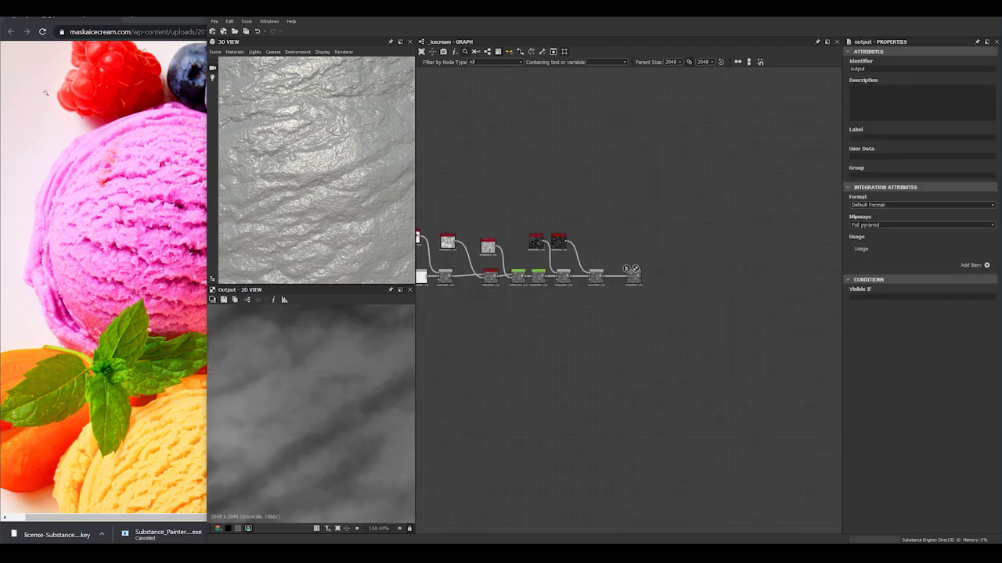
pyautogui.moveTo(2, 133); pyautogui.dragTo(123, 95)
pyautogui.click(124, 123)
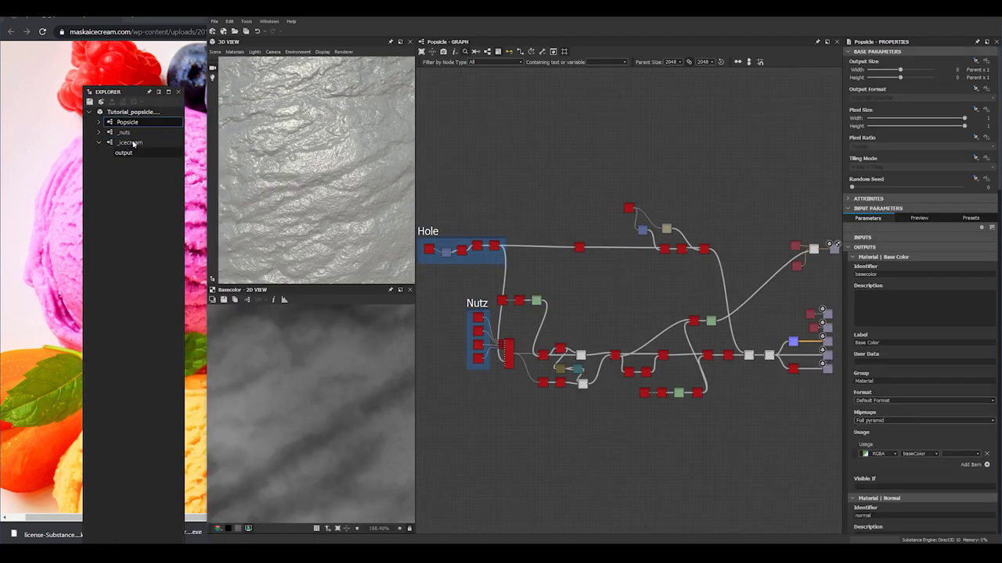
pyautogui.click(132, 143)
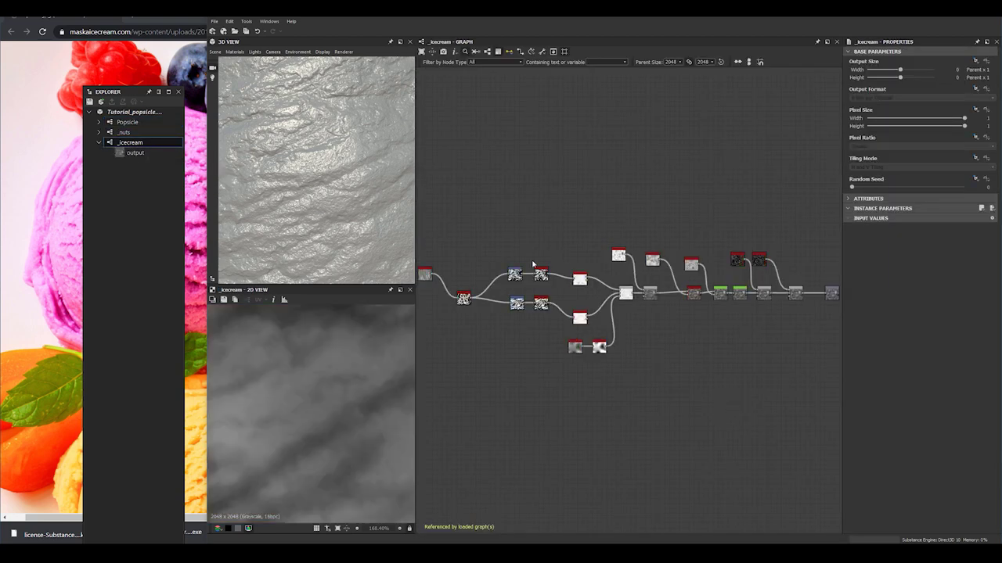
pyautogui.click(126, 122)
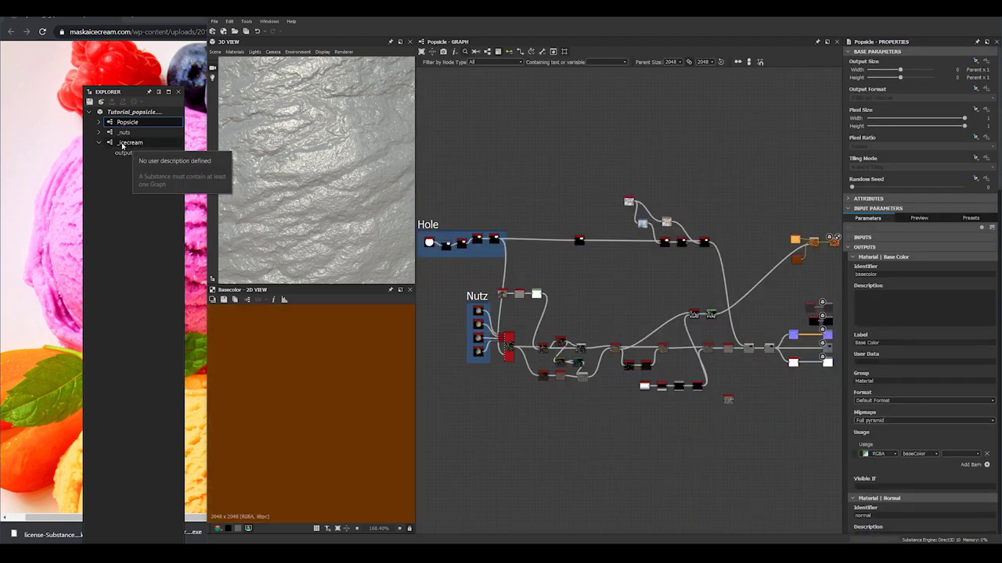
# Preview the _icecream node's output and enlarge the workspace over the full screen, with the Explorer out of the way
pyautogui.scroll(10, 771, 423)
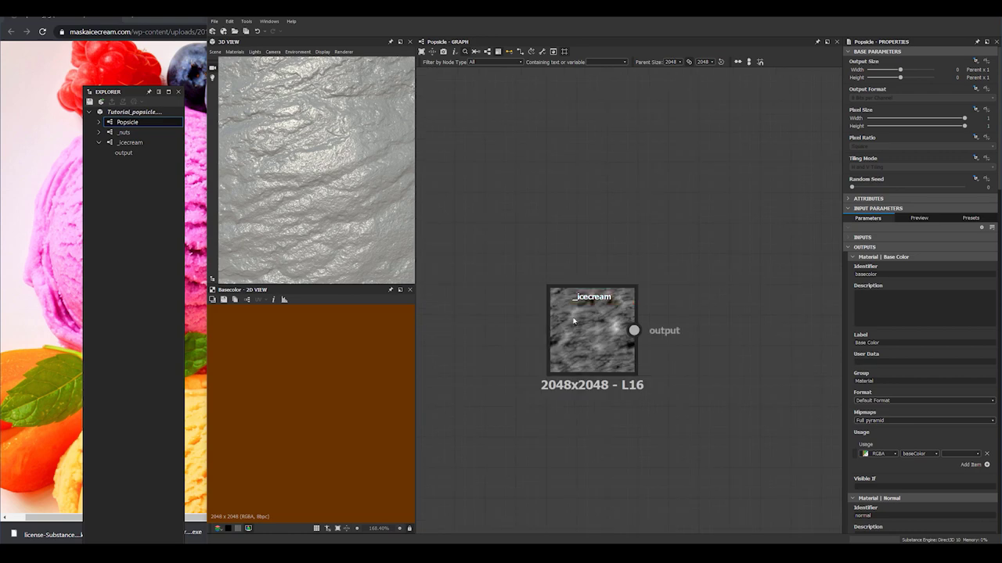
pyautogui.click(574, 321)
pyautogui.scroll(-5, 675, 383)
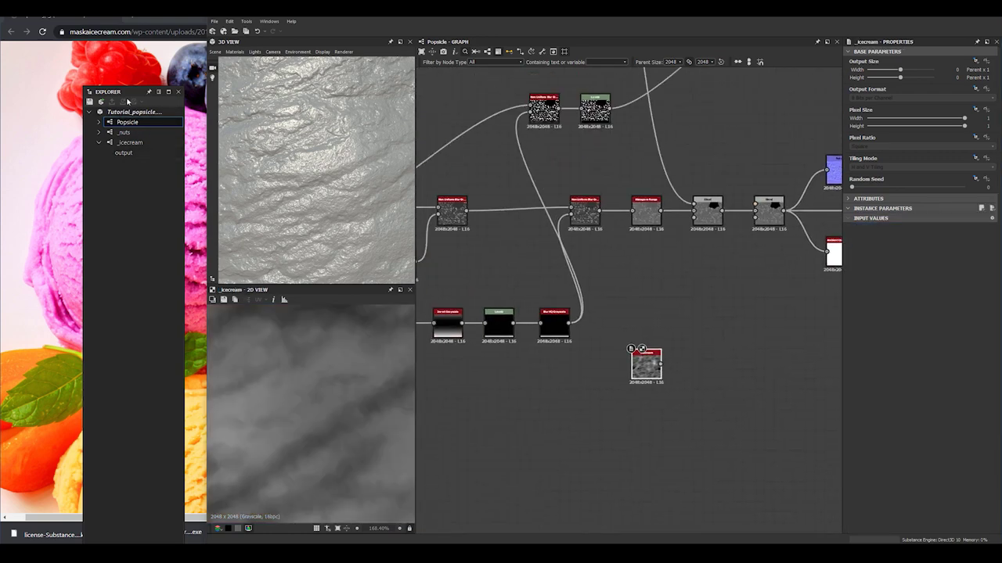
pyautogui.moveTo(118, 94); pyautogui.dragTo(0, 94)
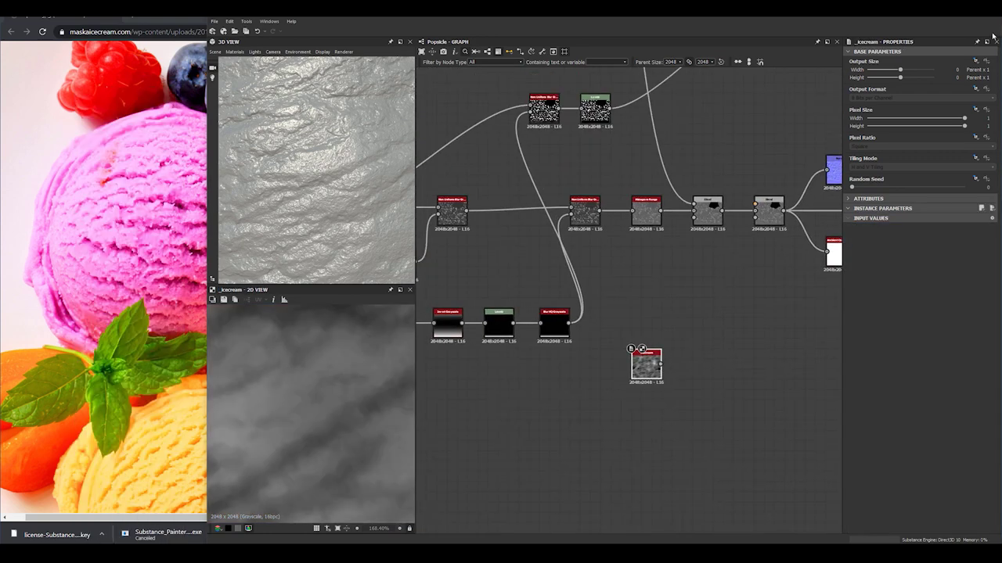
pyautogui.click(964, 15)
pyautogui.scroll(-4, 626, 252)
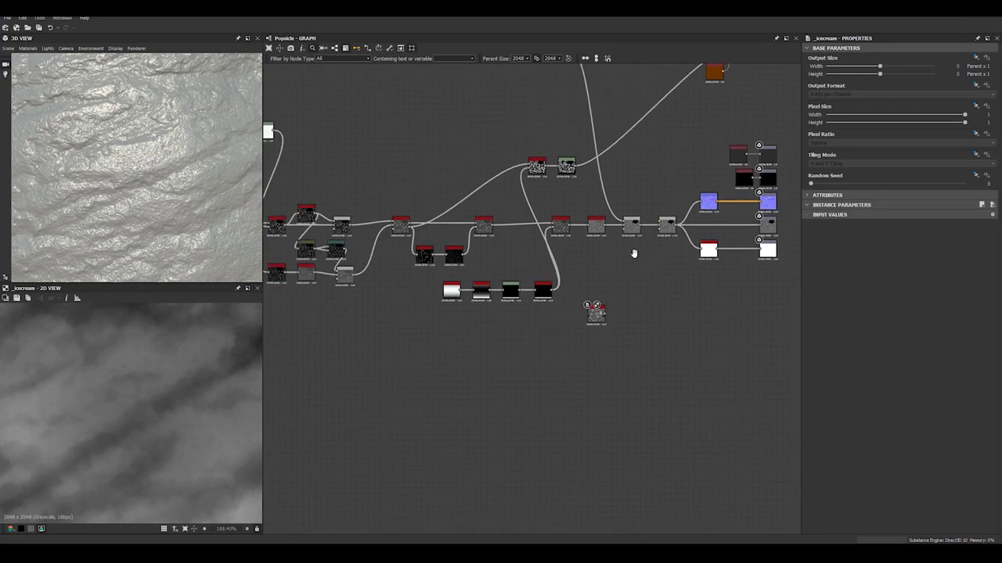
pyautogui.moveTo(644, 304); pyautogui.dragTo(552, 315, button='middle')
# Move the final Blend together with the normal, ambient occlusion and output nodes away from the preceding Blend to make room
pyautogui.click(557, 301)
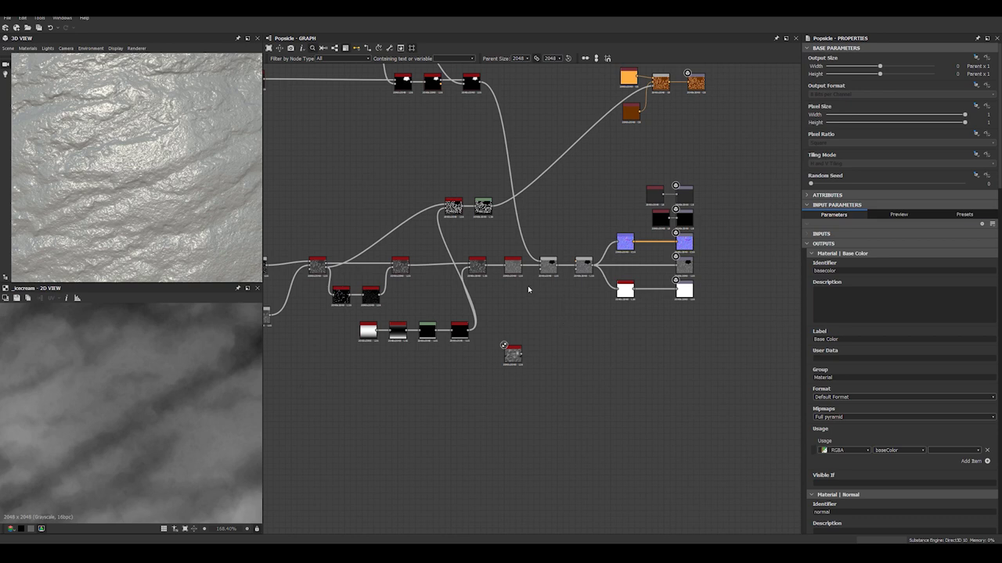
pyautogui.scroll(1, 570, 290)
pyautogui.moveTo(568, 290); pyautogui.dragTo(472, 342, button='middle')
pyautogui.moveTo(481, 189); pyautogui.dragTo(706, 424)
pyautogui.scroll(1, 485, 310)
pyautogui.moveTo(492, 312); pyautogui.dragTo(581, 312)
pyautogui.scroll(1, 499, 352)
pyautogui.moveTo(499, 352); pyautogui.dragTo(486, 311, button='middle')
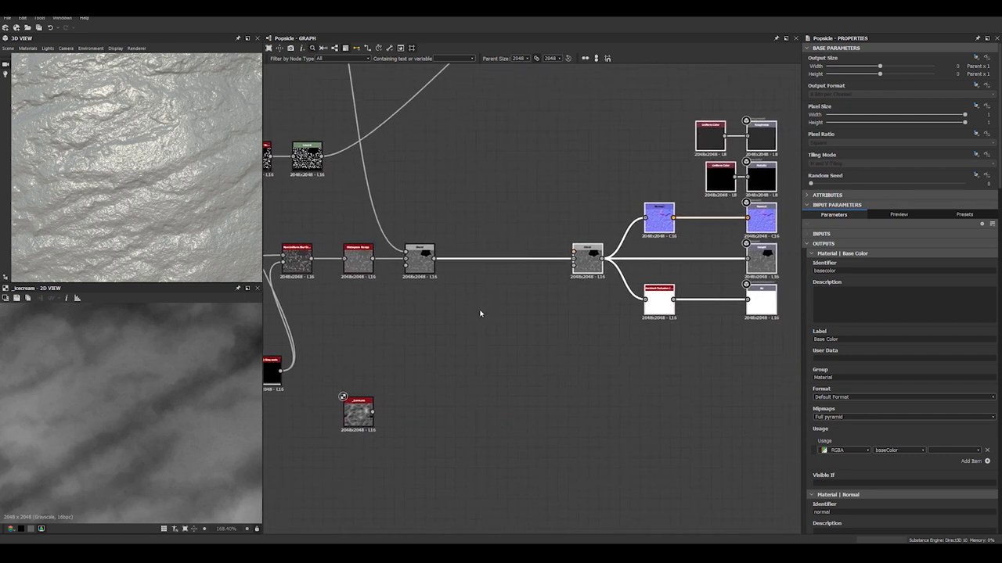
# Insert a Height Blend between the last two Blend nodes, feeding the preceding Blend into its upper height input and _icecream into the lower one
pyautogui.click(462, 271)
pyautogui.click(475, 259)
pyautogui.press('space')
pyautogui.write('h')
pyautogui.click(498, 273)
pyautogui.scroll(2, 498, 271)
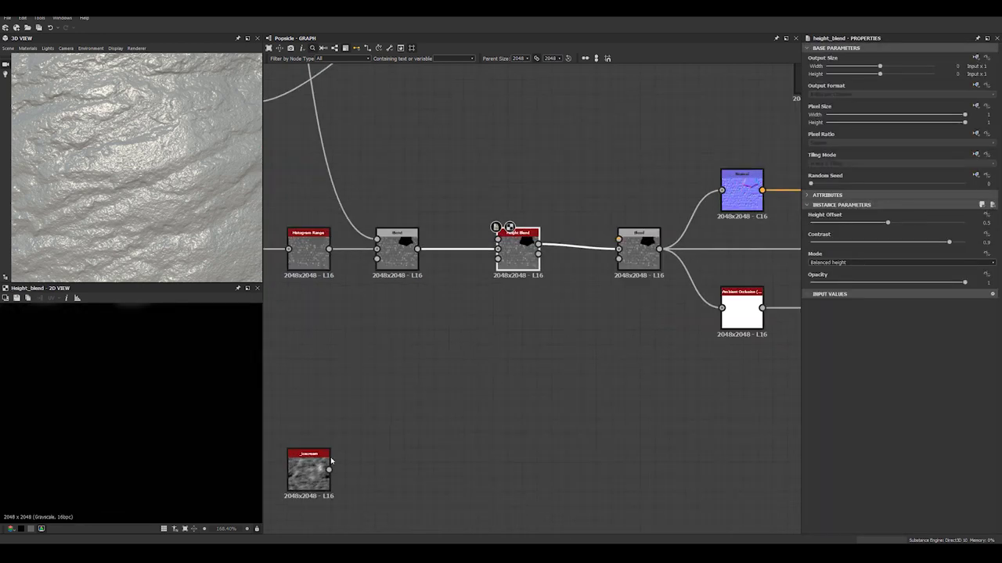
pyautogui.moveTo(329, 469); pyautogui.dragTo(498, 251)
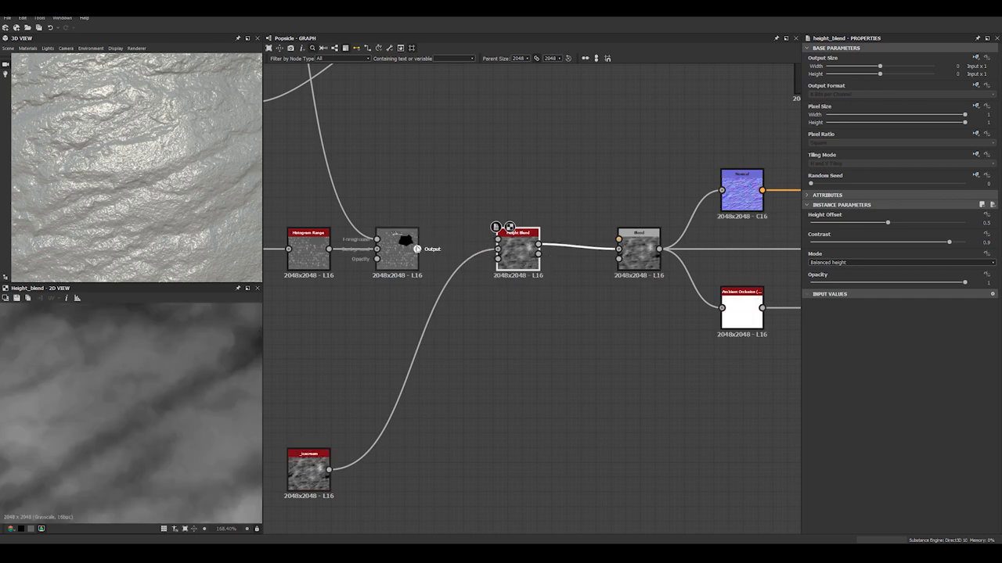
# Show the Popsicle graph's outputs on icecream_mtrl in the 3D view and examine the blended surface
pyautogui.rightClick(546, 148)
pyautogui.click(586, 197)
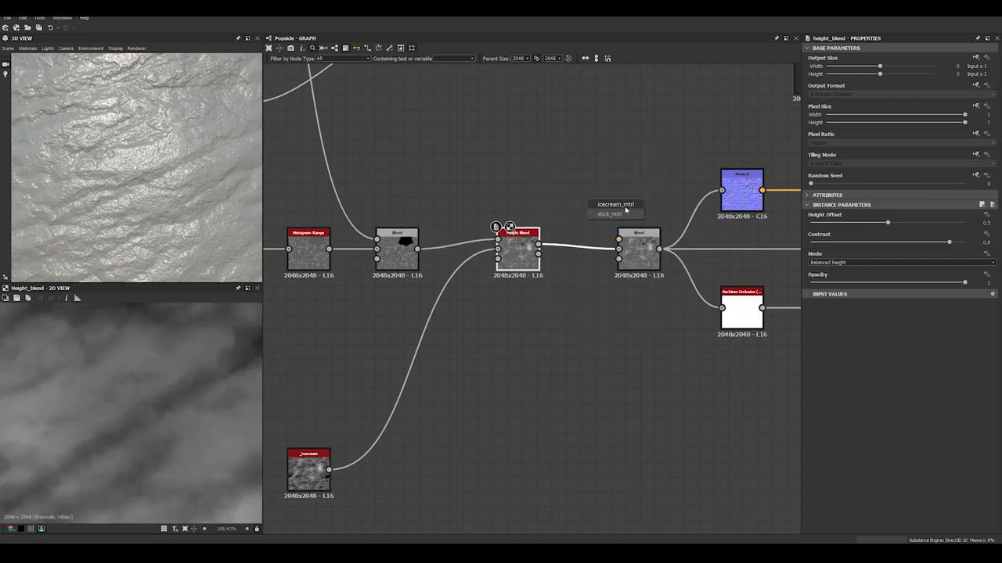
pyautogui.click(618, 205)
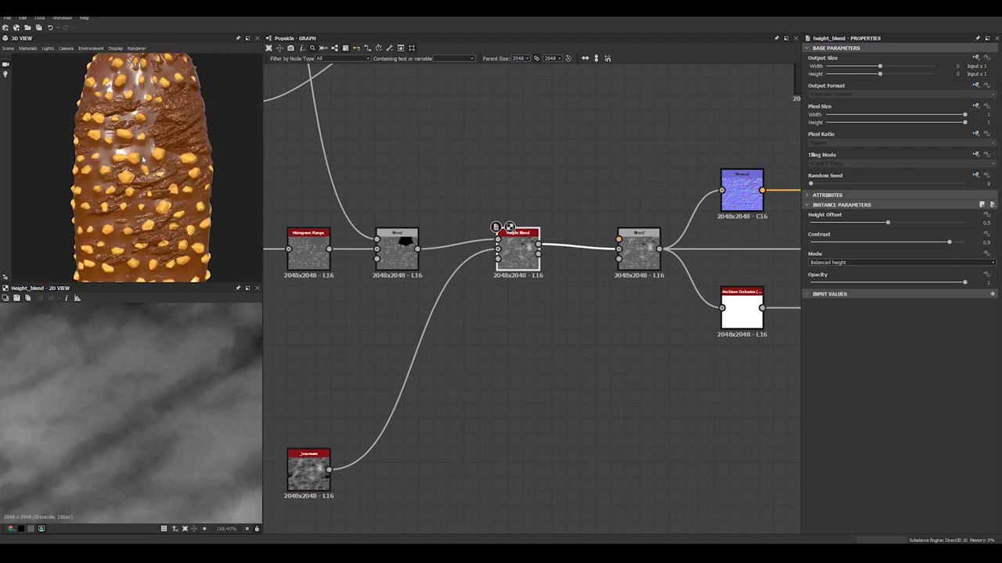
pyautogui.scroll(5, 145, 155)
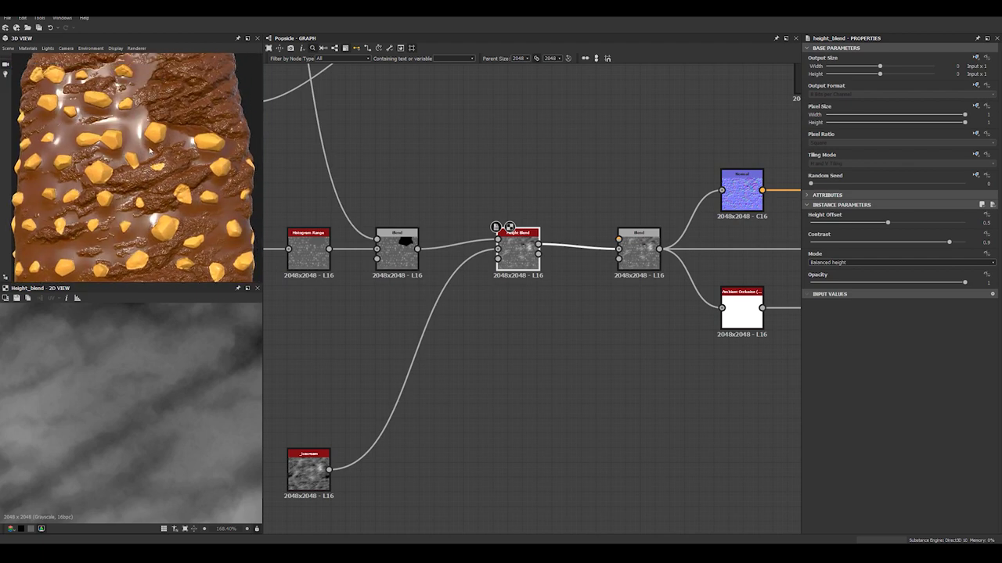
pyautogui.scroll(-5, 150, 151)
pyautogui.scroll(5, 135, 147)
pyautogui.scroll(-5, 125, 160)
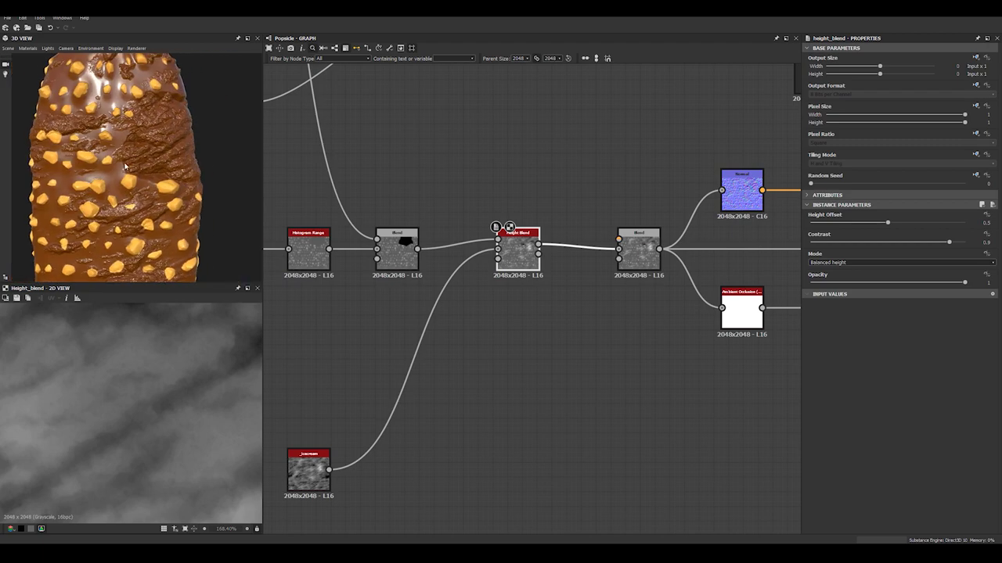
pyautogui.scroll(3, 126, 167)
# Set the Height Blend's height offset to 0.71 and inspect the bitten area on the model
pyautogui.moveTo(882, 226); pyautogui.dragTo(876, 225)
pyautogui.moveTo(891, 226); pyautogui.dragTo(910, 230)
pyautogui.moveTo(165, 174); pyautogui.dragTo(92, 179)
pyautogui.moveTo(92, 179); pyautogui.dragTo(180, 190, button='middle')
pyautogui.moveTo(99, 163); pyautogui.dragTo(198, 170)
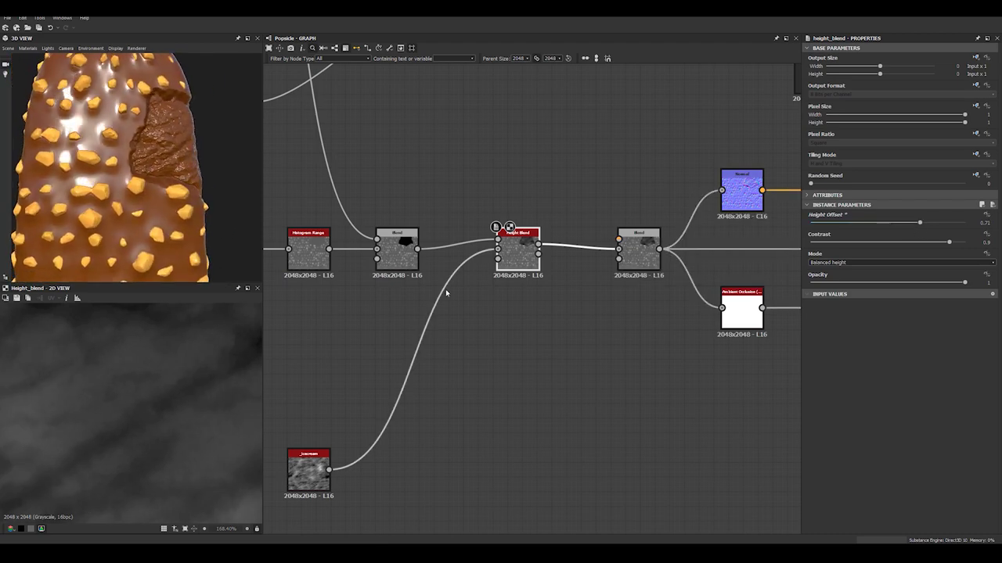
# Insert a Histogram Range node on the link between _icecream and the Height Blend, and position it below the main chain
pyautogui.moveTo(529, 383); pyautogui.dragTo(568, 357, button='middle')
pyautogui.scroll(2, 496, 411)
pyautogui.click(401, 358)
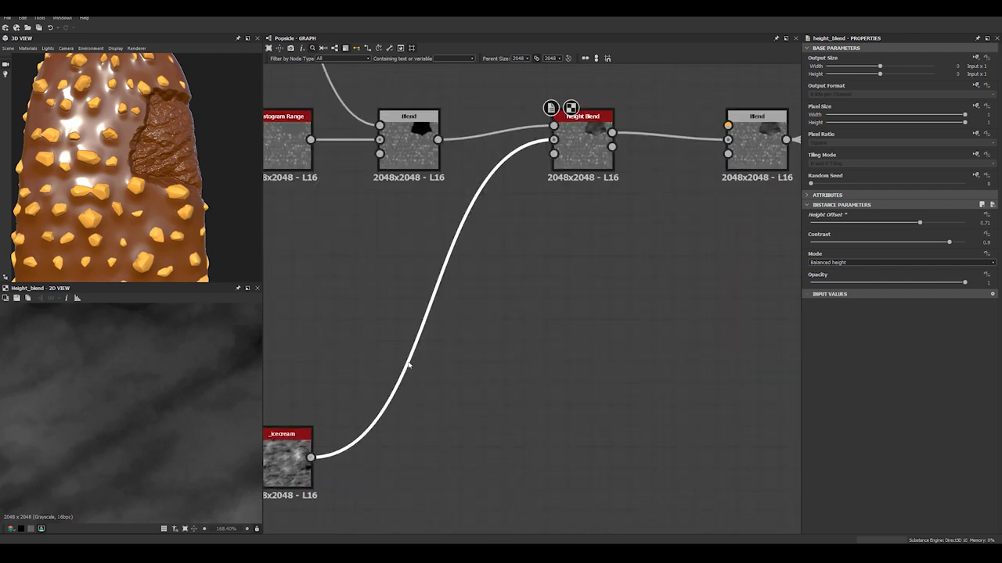
pyautogui.press('space')
pyautogui.write('h')
pyautogui.click(453, 330)
pyautogui.scroll(6, 164, 192)
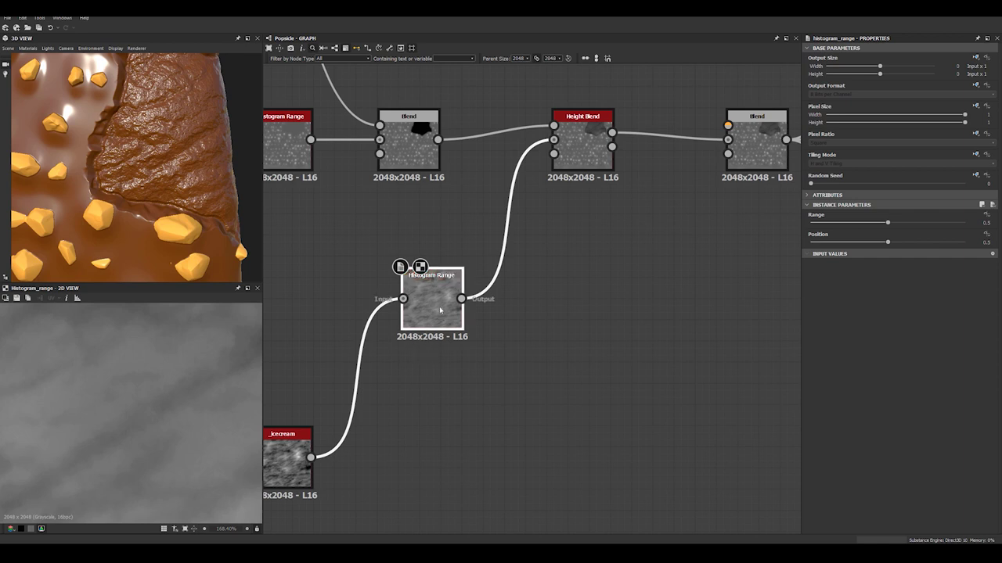
pyautogui.moveTo(440, 310); pyautogui.dragTo(437, 342)
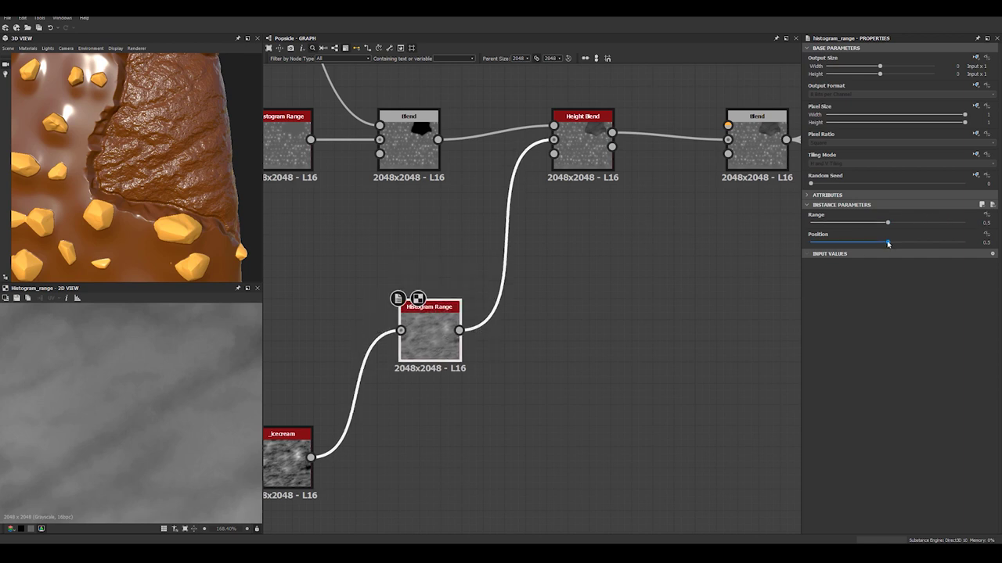
# Set the new Histogram Range's range to 0.63 and position to 0.33, and inspect the bitten area on the model
pyautogui.moveTo(889, 223); pyautogui.dragTo(863, 242)
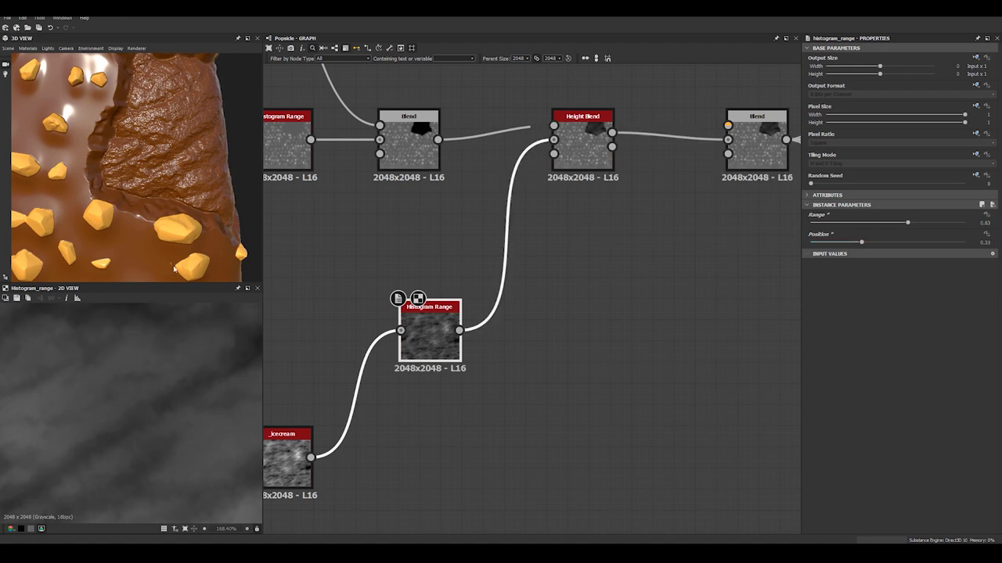
pyautogui.scroll(-5, 173, 269)
pyautogui.moveTo(174, 266); pyautogui.dragTo(203, 229)
pyautogui.scroll(3, 149, 220)
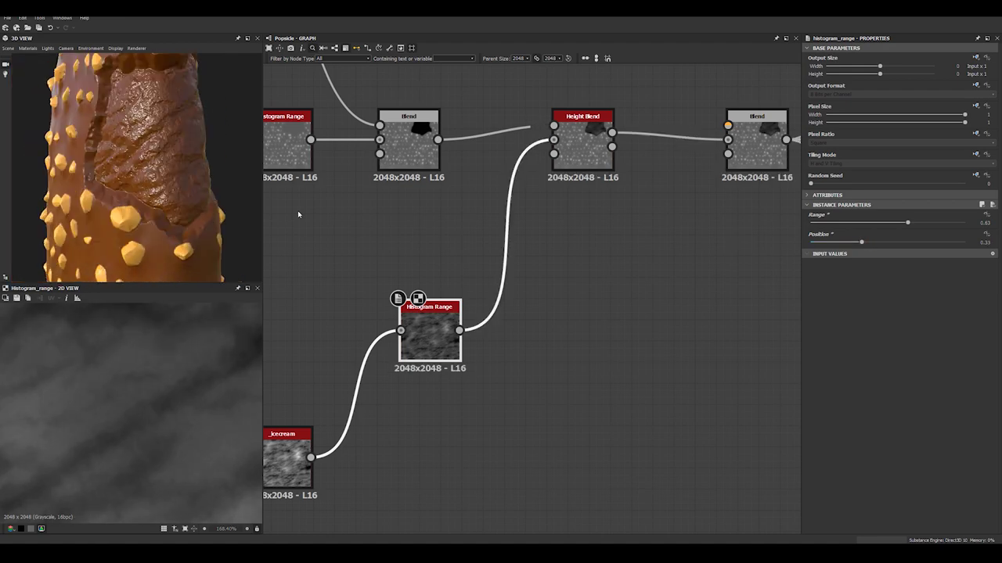
# Set the Height Blend's contrast to 1 and inspect the edge of the bite on the model
pyautogui.doubleClick(583, 147)
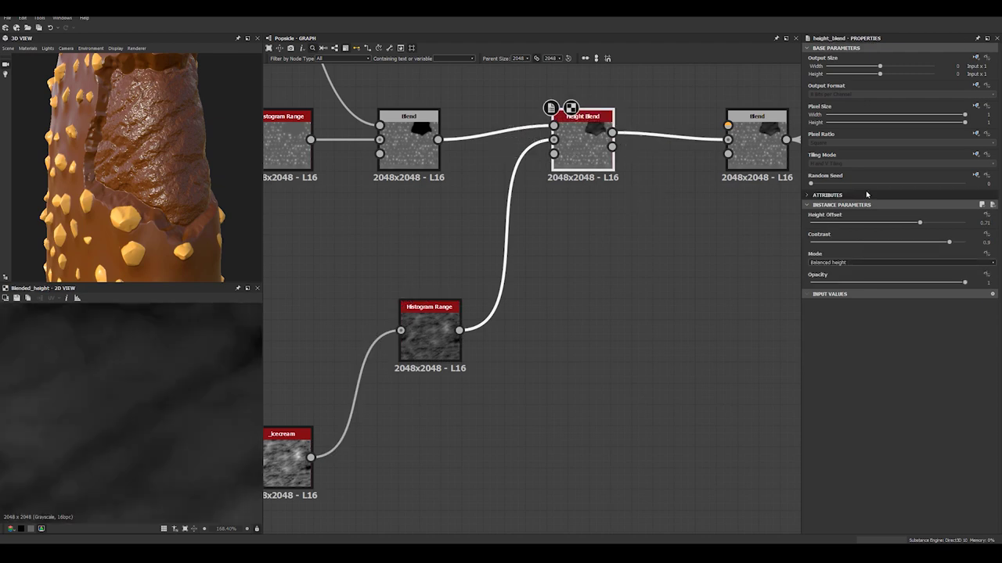
pyautogui.moveTo(947, 244); pyautogui.dragTo(965, 244)
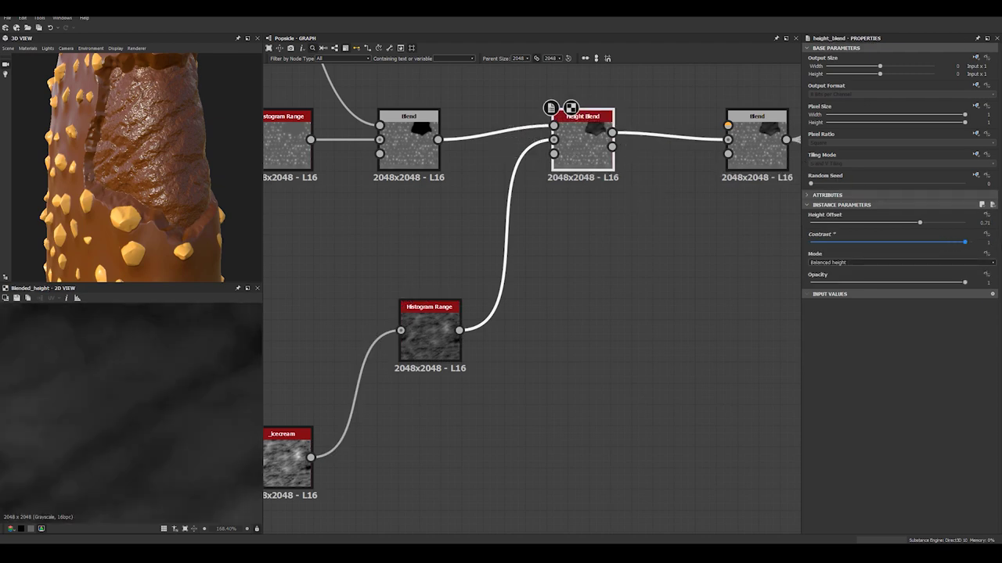
pyautogui.scroll(-4, 149, 130)
pyautogui.moveTo(149, 131)
pyautogui.mouseDown()
pyautogui.moveTo(215, 144)
pyautogui.moveTo(216, 156)
pyautogui.mouseUp()
pyautogui.scroll(3, 215, 144)
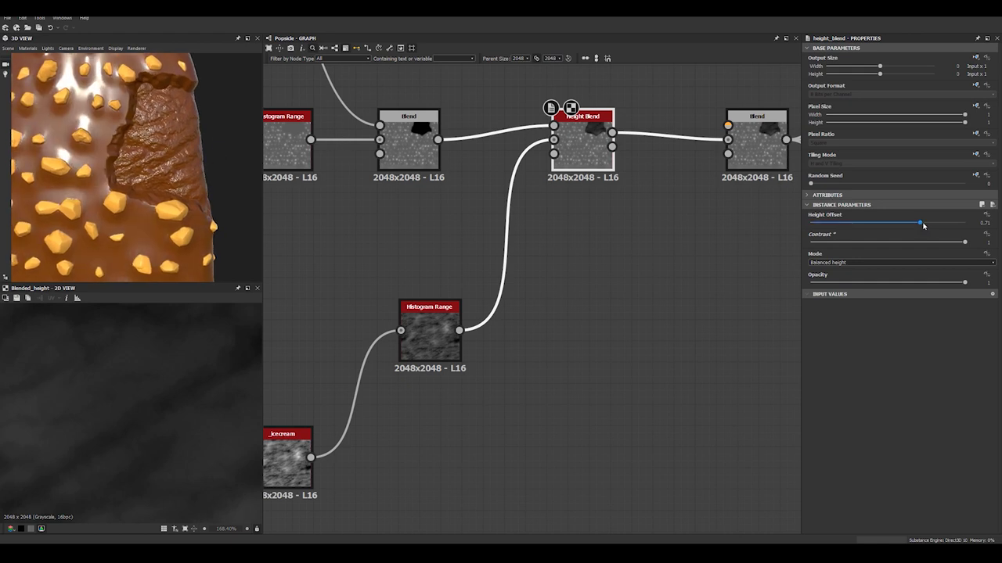
# Set the Height Blend's height offset to 0.7 and check the bitten area from several angles and distances
pyautogui.moveTo(925, 224)
pyautogui.mouseDown()
pyautogui.moveTo(887, 224)
pyautogui.moveTo(919, 230)
pyautogui.mouseUp()
pyautogui.scroll(-5, 229, 163)
pyautogui.moveTo(230, 164); pyautogui.dragTo(179, 163)
pyautogui.scroll(5, 195, 153)
pyautogui.scroll(-5, 184, 151)
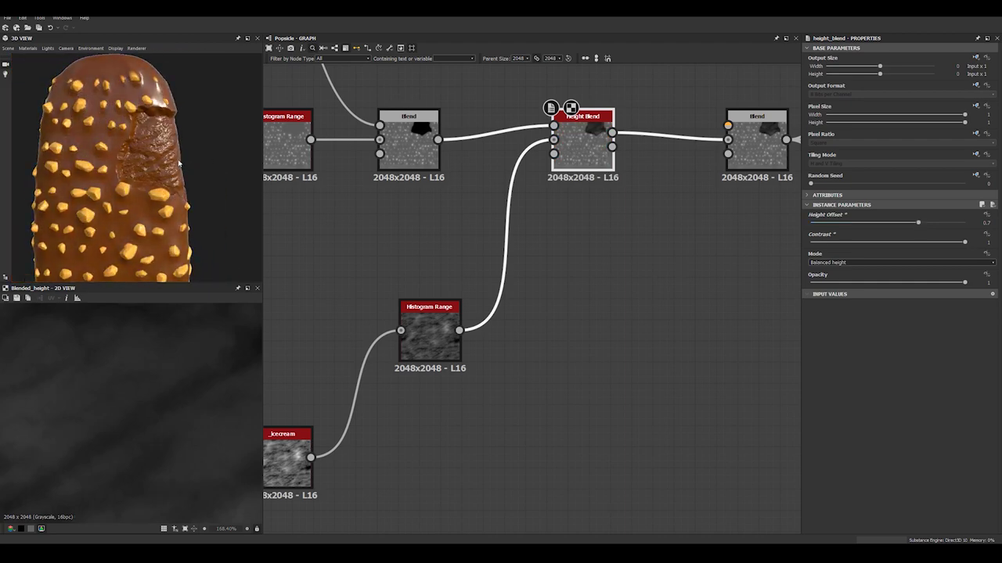
# Preview the Height Blend's height mask output in the 2D view and examine the whole bite mask
pyautogui.scroll(-5, 540, 223)
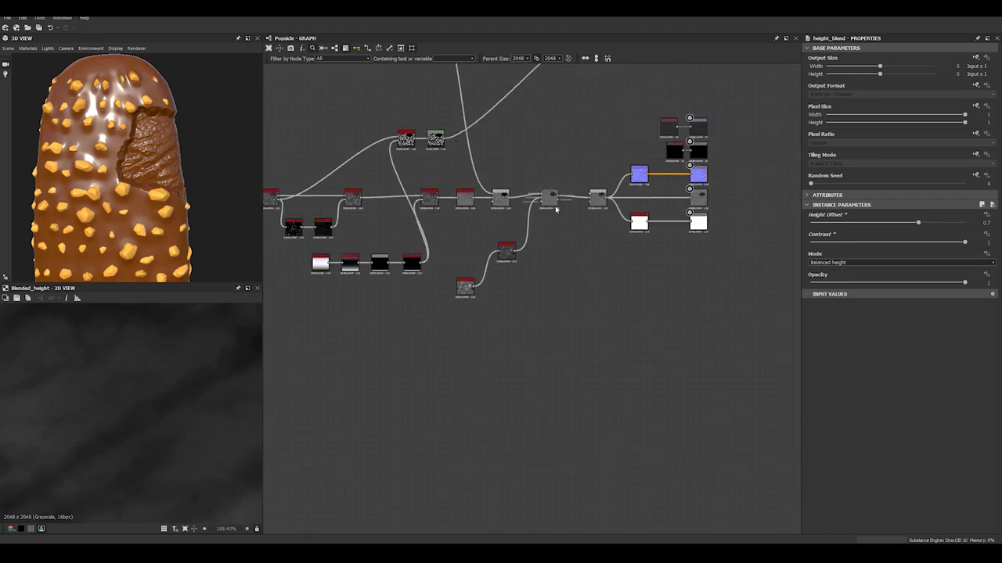
pyautogui.doubleClick(558, 201)
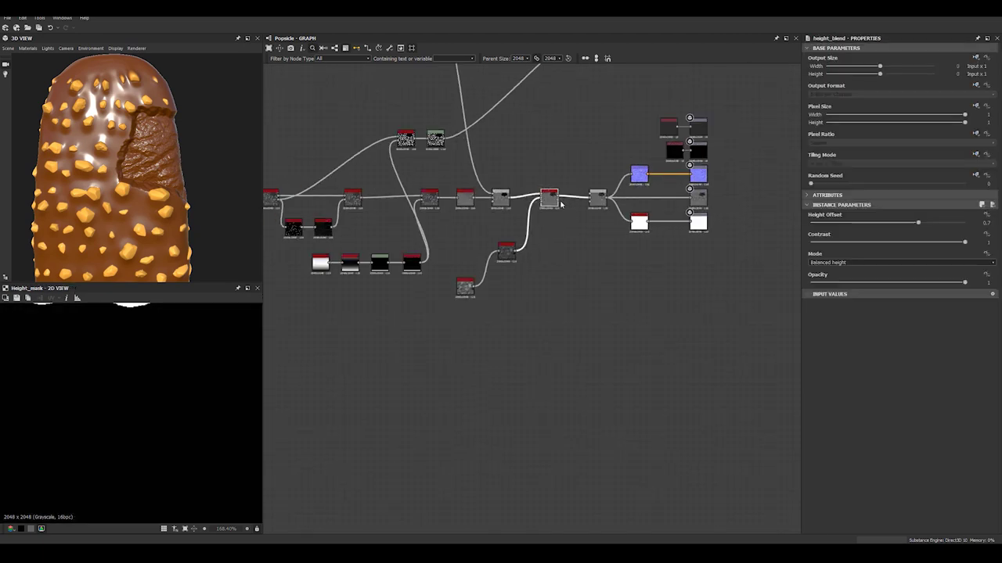
pyautogui.scroll(-5, 169, 336)
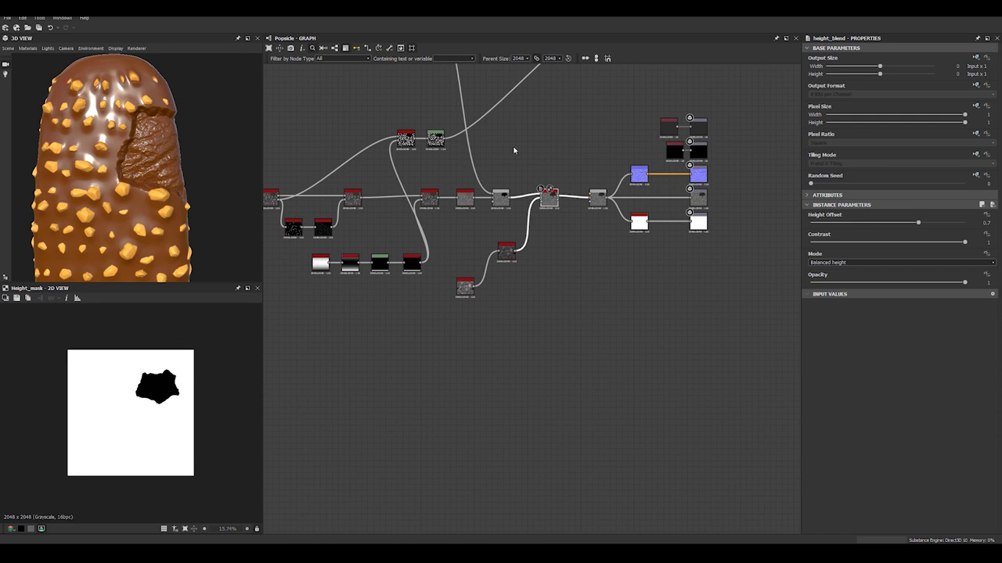
# Move the Base Color output away from the color Blend and insert a new Blend node on the link between them
pyautogui.moveTo(515, 152); pyautogui.dragTo(418, 298, button='middle')
pyautogui.scroll(1, 506, 187)
pyautogui.scroll(2, 554, 190)
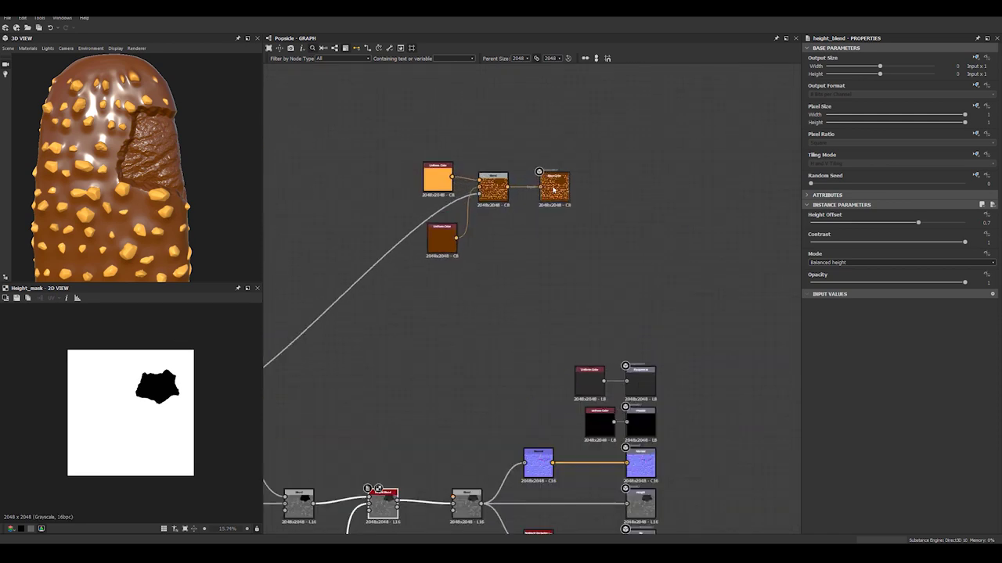
pyautogui.moveTo(554, 190); pyautogui.dragTo(651, 200)
pyautogui.click(554, 205)
pyautogui.press('space')
pyautogui.write('bl')
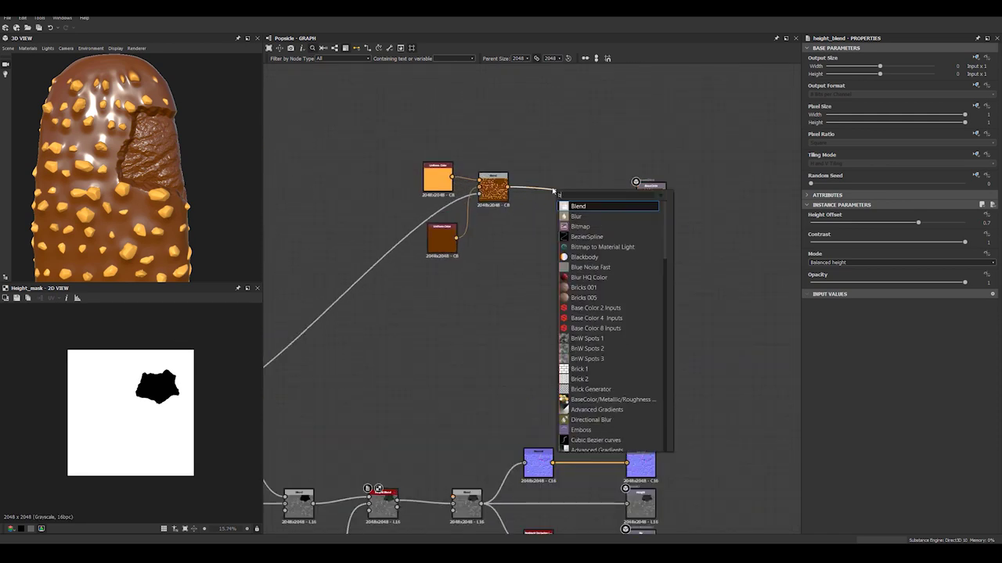
pyautogui.click(569, 207)
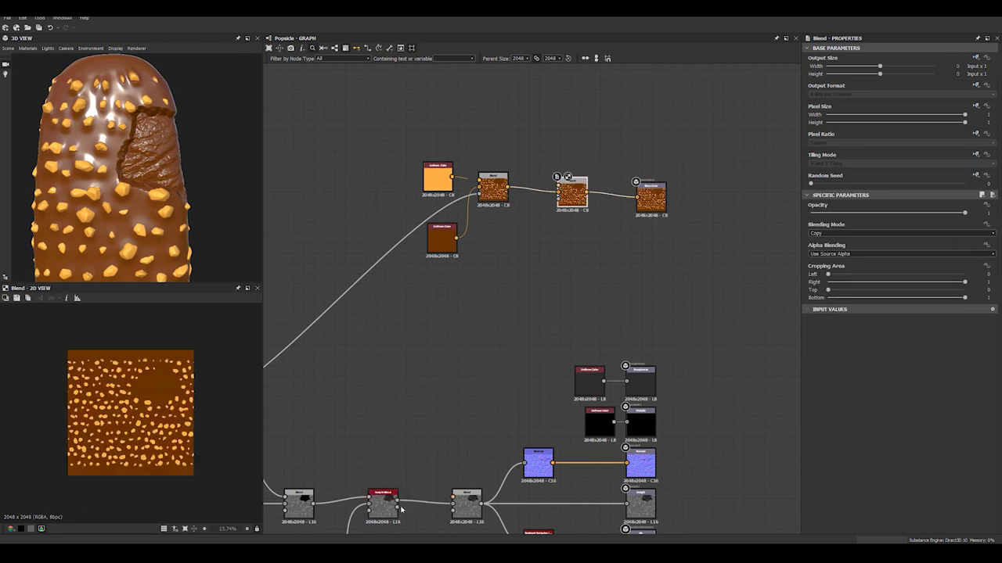
# Connect the Height Blend's mask output to the last colour Blend's opacity, and move its chocolate-and-nuts link to the foreground input
pyautogui.moveTo(397, 507); pyautogui.dragTo(558, 201)
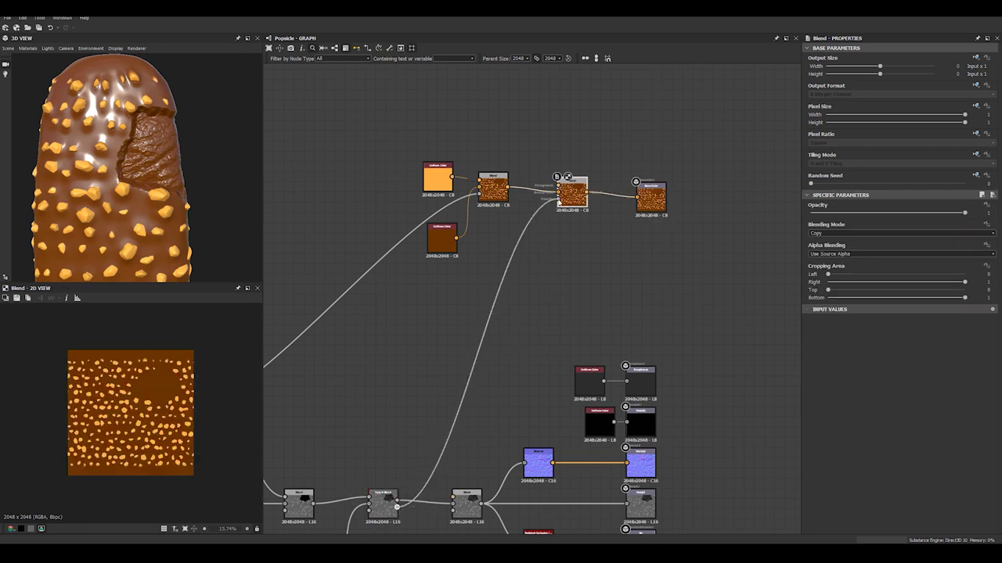
pyautogui.scroll(3, 552, 224)
pyautogui.keyDown('shift'); pyautogui.moveTo(565, 163); pyautogui.dragTo(565, 149); pyautogui.keyUp('shift')
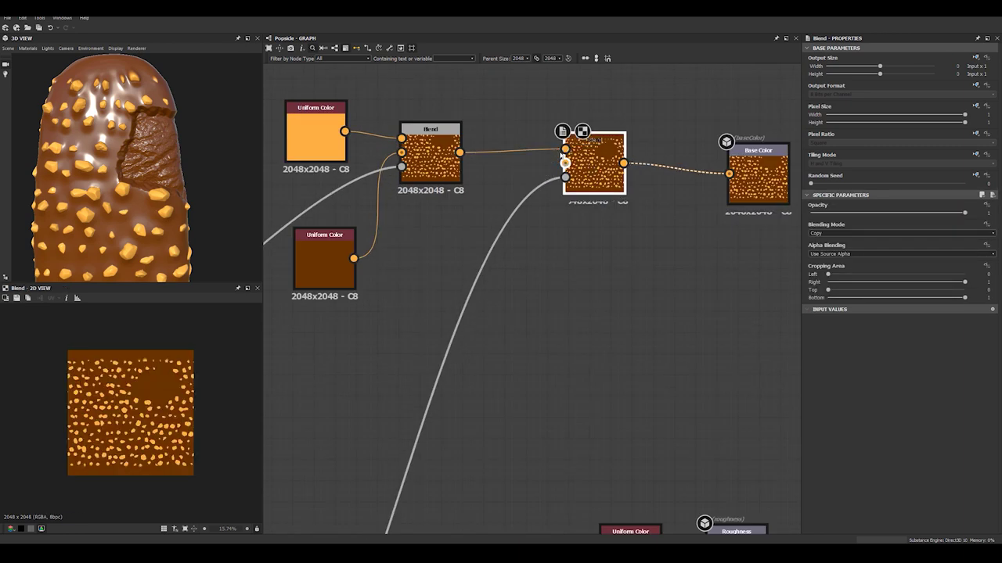
pyautogui.moveTo(479, 159); pyautogui.dragTo(491, 229, button='middle')
# Duplicate the orange Uniform Color into the last Blend's background and recolour it cream with saturation 0.19 and value 0.79
pyautogui.click(329, 205)
pyautogui.hotkey('ctrl', 'c')
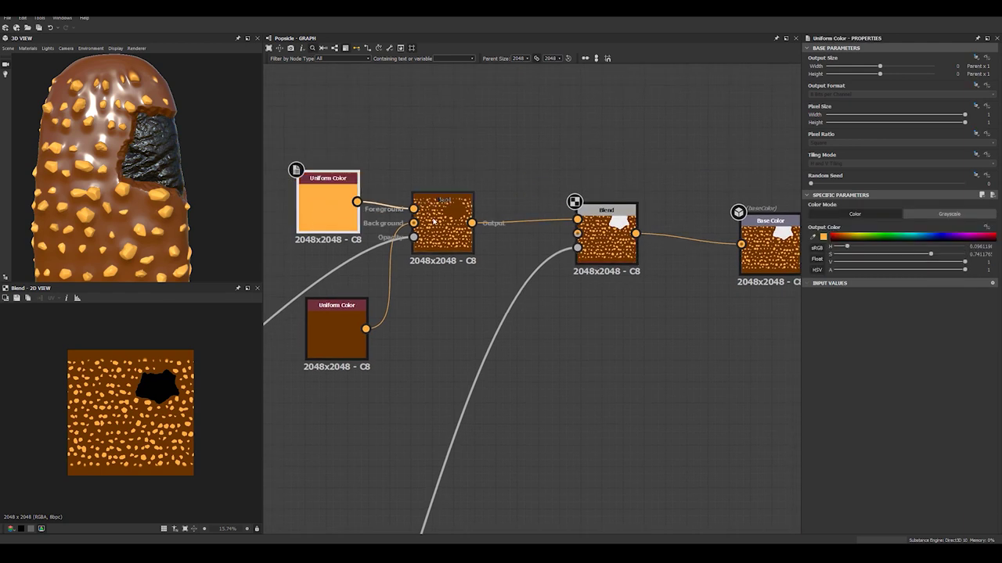
pyautogui.hotkey('ctrl', 'v')
pyautogui.click(444, 135)
pyautogui.moveTo(472, 117); pyautogui.dragTo(579, 233)
pyautogui.moveTo(858, 256)
pyautogui.mouseDown()
pyautogui.moveTo(836, 255)
pyautogui.moveTo(859, 254)
pyautogui.mouseUp()
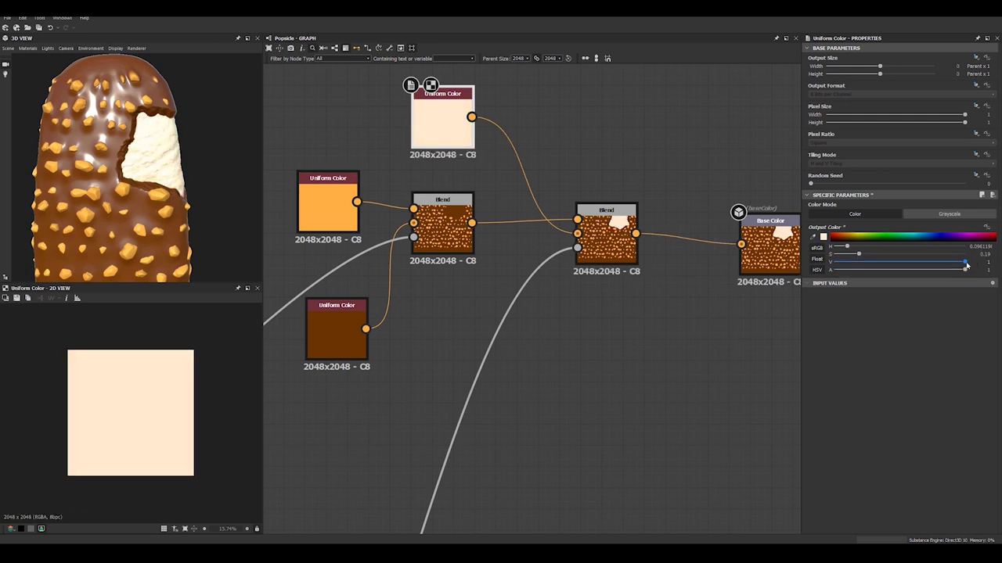
pyautogui.moveTo(965, 262); pyautogui.dragTo(939, 262)
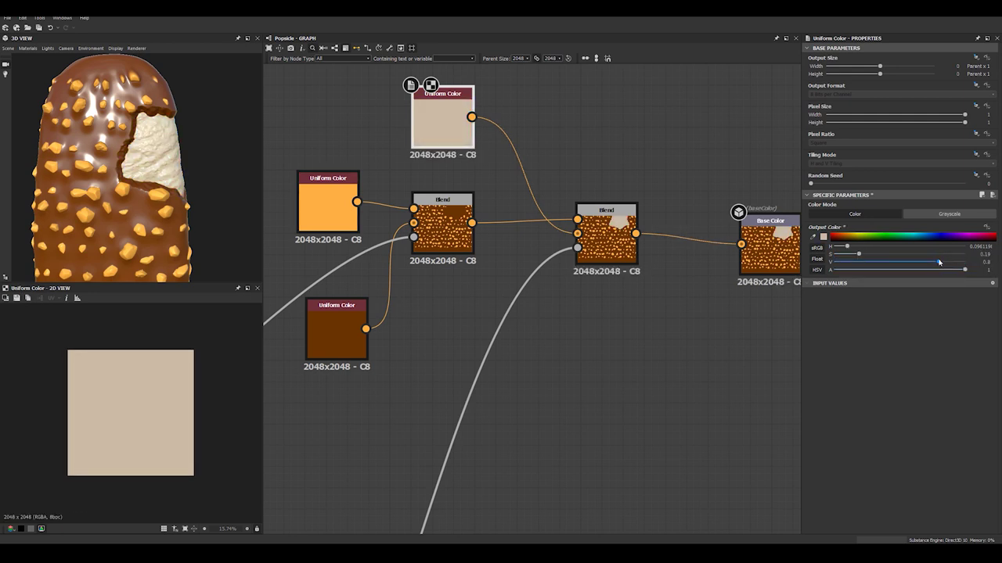
# Inspect the bitten ice cream area and the chocolate coating on the 3D model from several angles and distances
pyautogui.scroll(-4, 212, 209)
pyautogui.moveTo(187, 196); pyautogui.dragTo(122, 153)
pyautogui.moveTo(122, 153); pyautogui.dragTo(146, 116, button='middle')
pyautogui.scroll(-3, 147, 116)
pyautogui.scroll(3, 145, 170)
pyautogui.moveTo(145, 170)
pyautogui.mouseDown()
pyautogui.moveTo(76, 182)
pyautogui.moveTo(158, 180)
pyautogui.moveTo(145, 179)
pyautogui.mouseUp()
pyautogui.scroll(3, 145, 179)
pyautogui.scroll(2, 145, 180)
pyautogui.moveTo(145, 179); pyautogui.dragTo(135, 184, button='middle')
pyautogui.keyDown('ctrl'); pyautogui.keyDown('shift'); pyautogui.moveTo(134, 184); pyautogui.dragTo(123, 160, button='right'); pyautogui.keyUp('shift'); pyautogui.keyUp('ctrl')
pyautogui.scroll(-3, 122, 159)
pyautogui.moveTo(123, 160); pyautogui.dragTo(161, 249)
pyautogui.click(560, 143)
pyautogui.scroll(-2, 157, 182)
pyautogui.scroll(3, 141, 160)
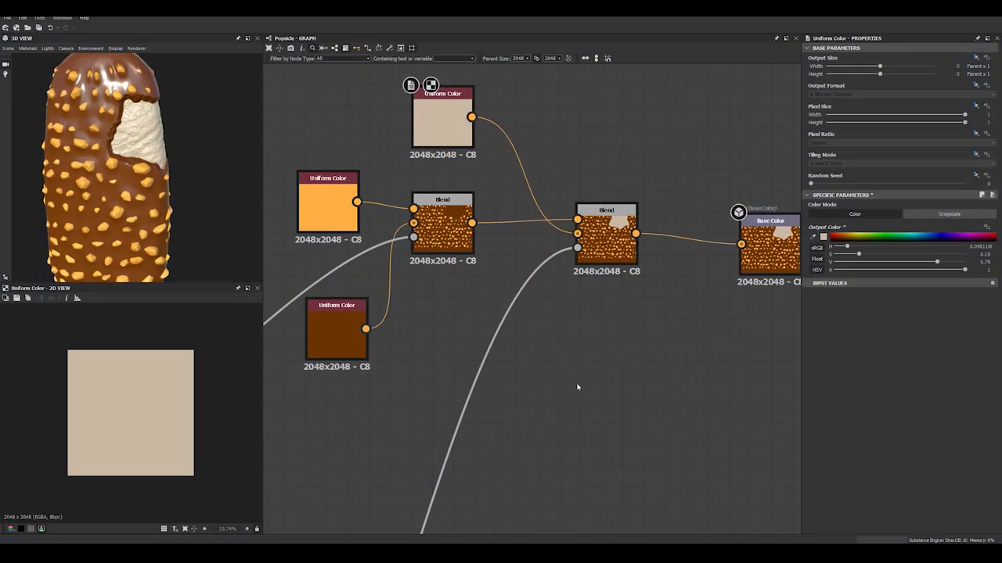
# Line up the ice cream noise node and its Histogram Range side by side beneath the gradient chain
pyautogui.scroll(-6, 572, 383)
pyautogui.moveTo(493, 419); pyautogui.dragTo(509, 309, button='middle')
pyautogui.scroll(-3, 508, 313)
pyautogui.moveTo(597, 352); pyautogui.dragTo(548, 318, button='middle')
pyautogui.scroll(3, 548, 317)
pyautogui.moveTo(600, 254); pyautogui.dragTo(526, 360)
pyautogui.click(371, 407)
pyautogui.moveTo(304, 447); pyautogui.dragTo(492, 367, button='middle')
pyautogui.scroll(-3, 469, 352)
pyautogui.scroll(3, 445, 336)
pyautogui.moveTo(471, 371); pyautogui.dragTo(407, 374)
pyautogui.moveTo(524, 329); pyautogui.dragTo(453, 373)
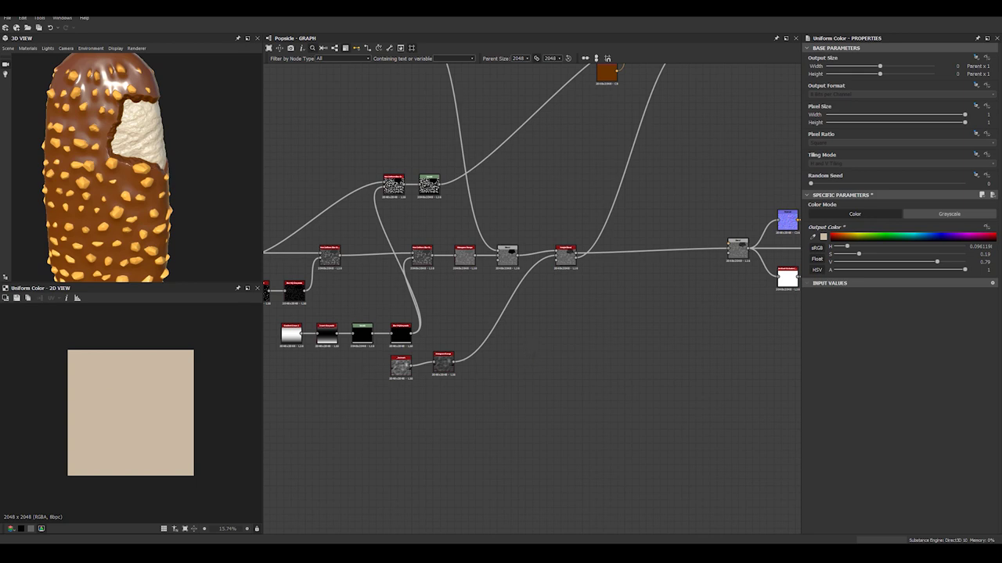
pyautogui.moveTo(446, 364); pyautogui.dragTo(444, 370)
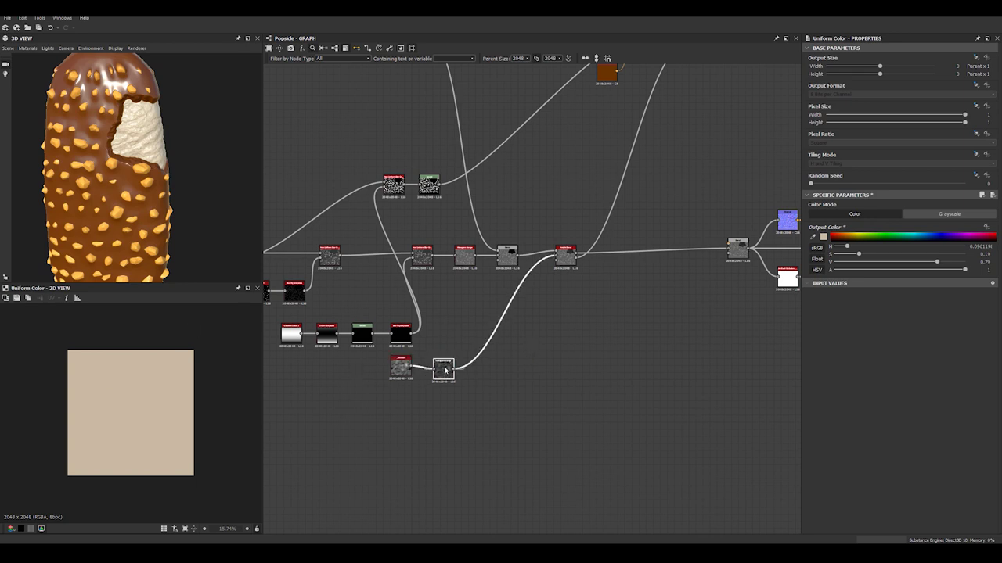
pyautogui.click(402, 374)
pyautogui.moveTo(435, 375); pyautogui.dragTo(421, 376)
pyautogui.click(427, 414)
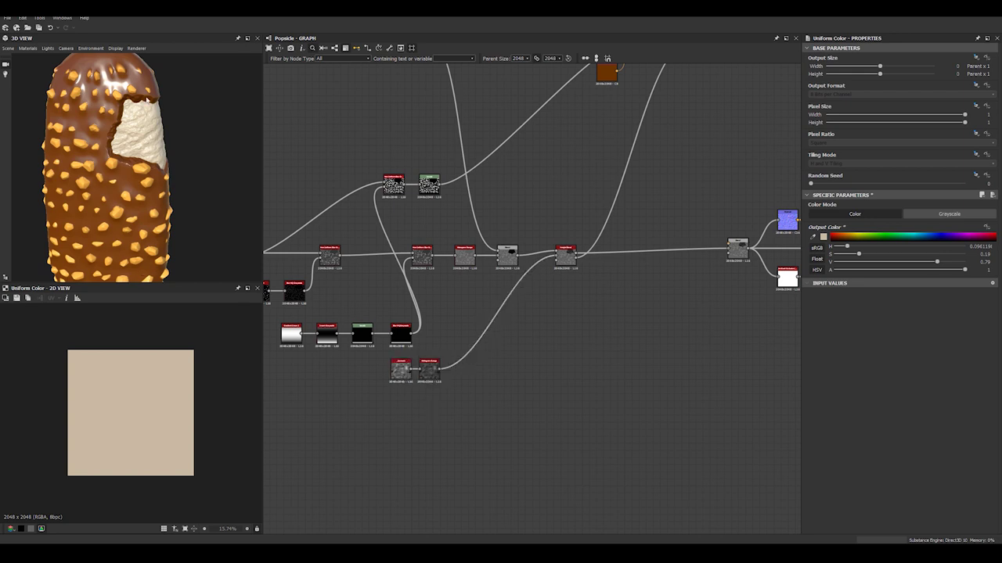
# Add a Stripes node below the ice cream noise with 4 as the stripes shown and a width of 0.25
pyautogui.moveTo(135, 149); pyautogui.dragTo(143, 139)
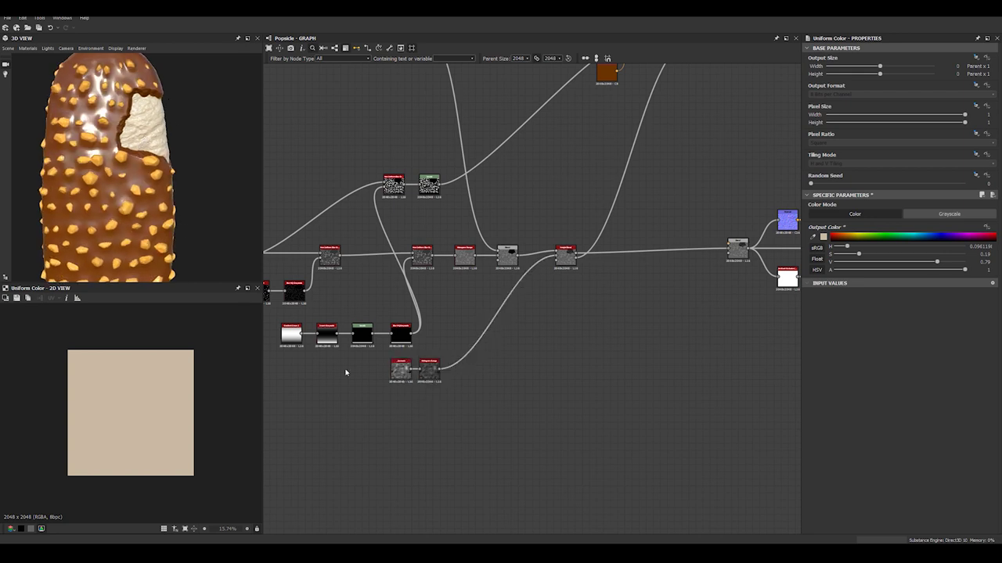
pyautogui.press('space')
pyautogui.write('str')
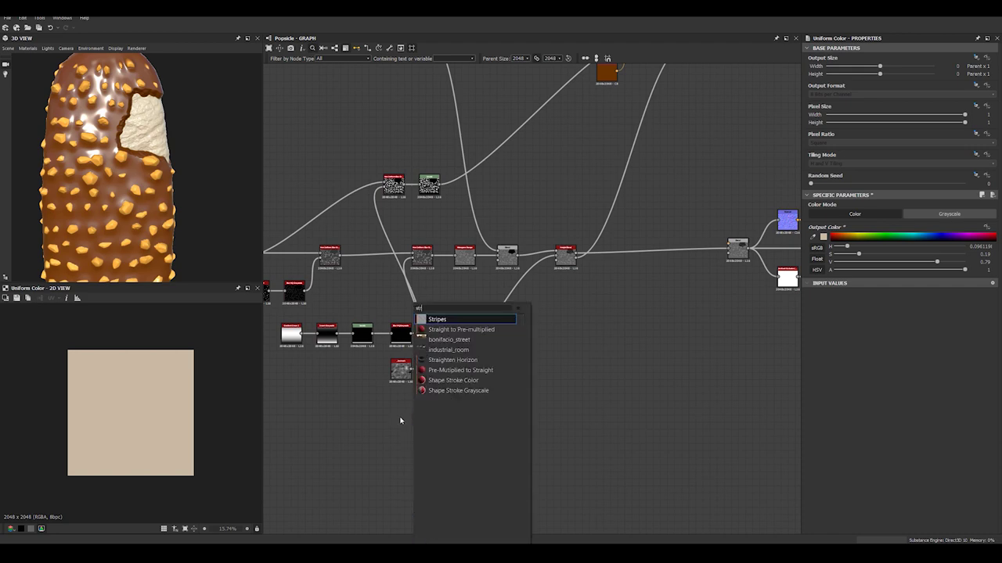
pyautogui.press('Return')
pyautogui.scroll(3, 415, 434)
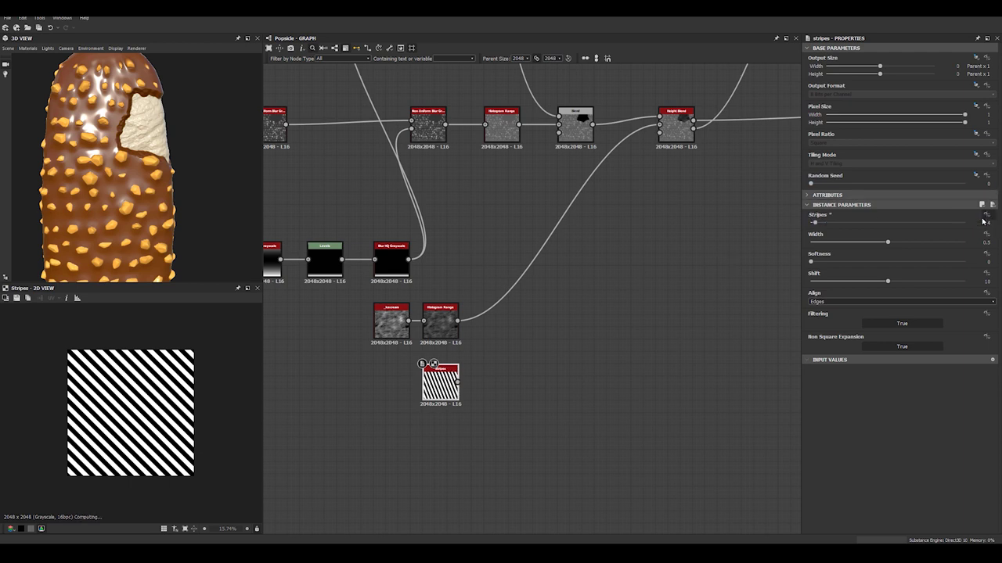
pyautogui.write('4')
pyautogui.press('Return')
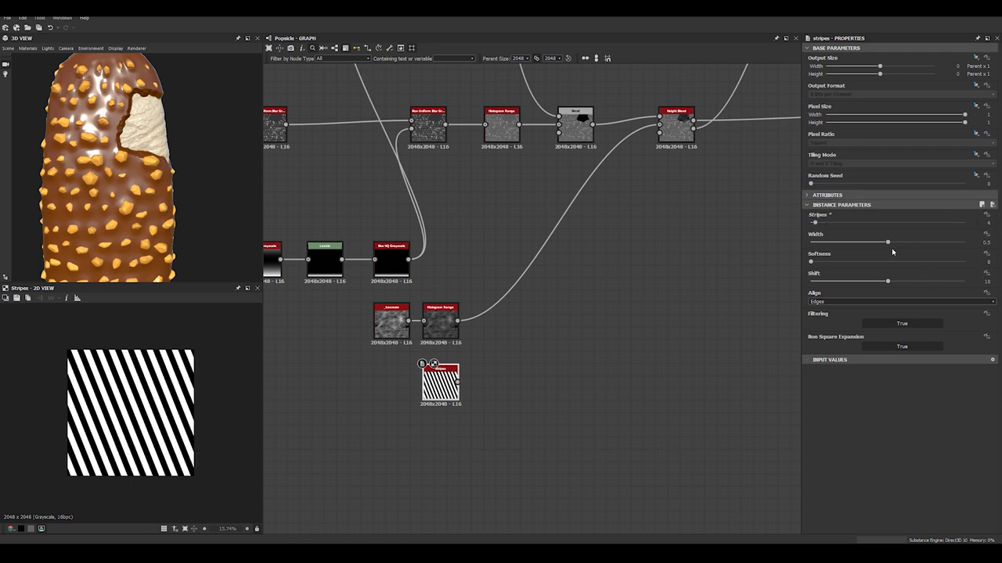
pyautogui.moveTo(891, 243); pyautogui.dragTo(850, 244)
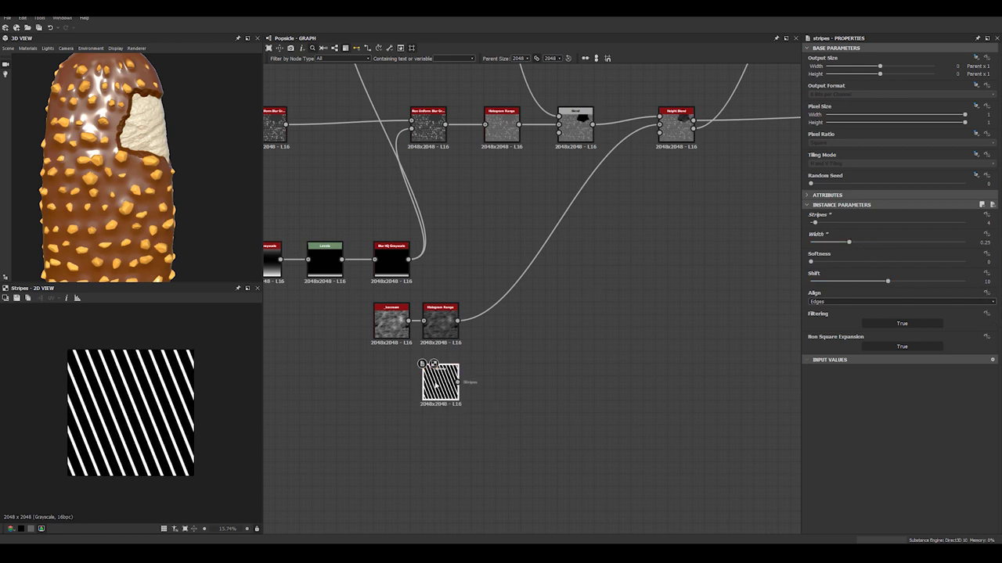
# Insert a Blend between the ice cream Histogram Range and the Height Blend, with the Stripes node as its foreground
pyautogui.moveTo(548, 353); pyautogui.dragTo(523, 373, button='middle')
pyautogui.click(483, 313)
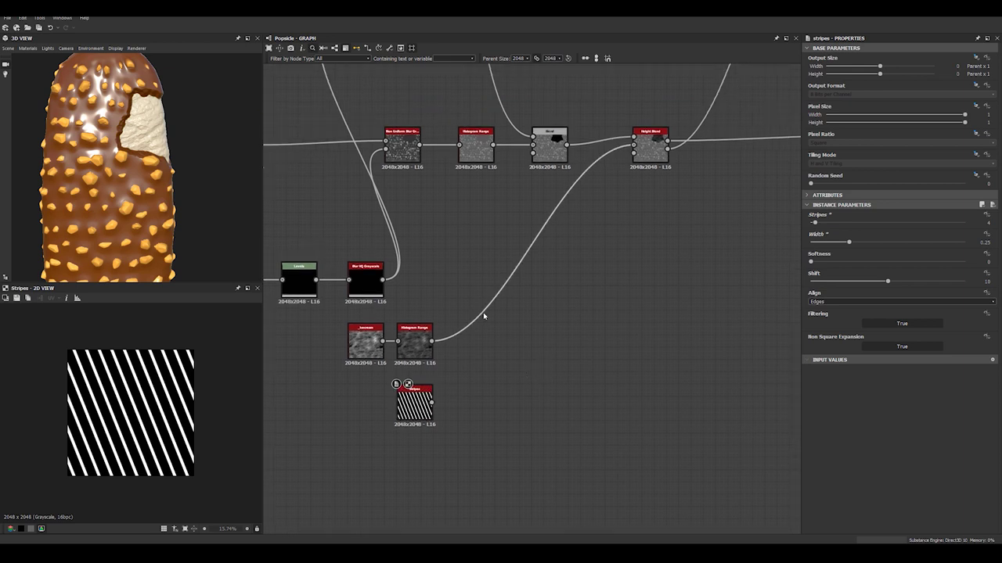
pyautogui.press('space')
pyautogui.write('bl')
pyautogui.click(504, 321)
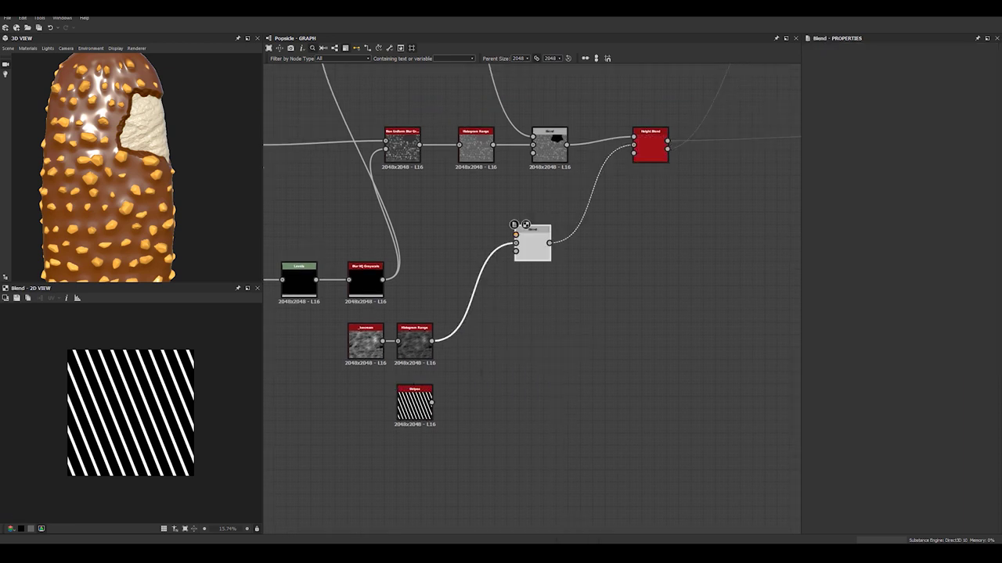
pyautogui.moveTo(432, 402); pyautogui.dragTo(572, 309)
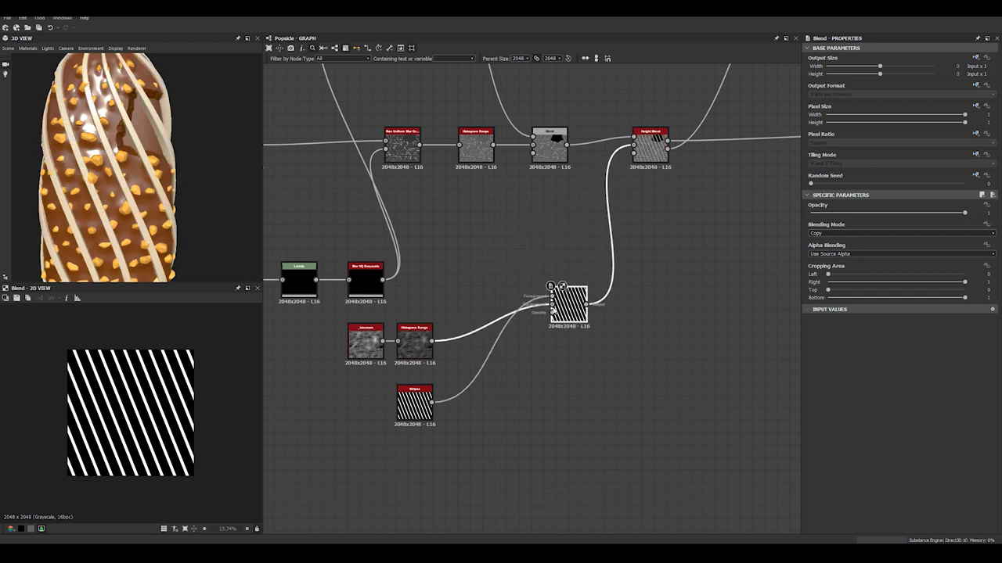
pyautogui.click(817, 234)
pyautogui.click(671, 349)
pyautogui.moveTo(563, 307); pyautogui.dragTo(561, 328)
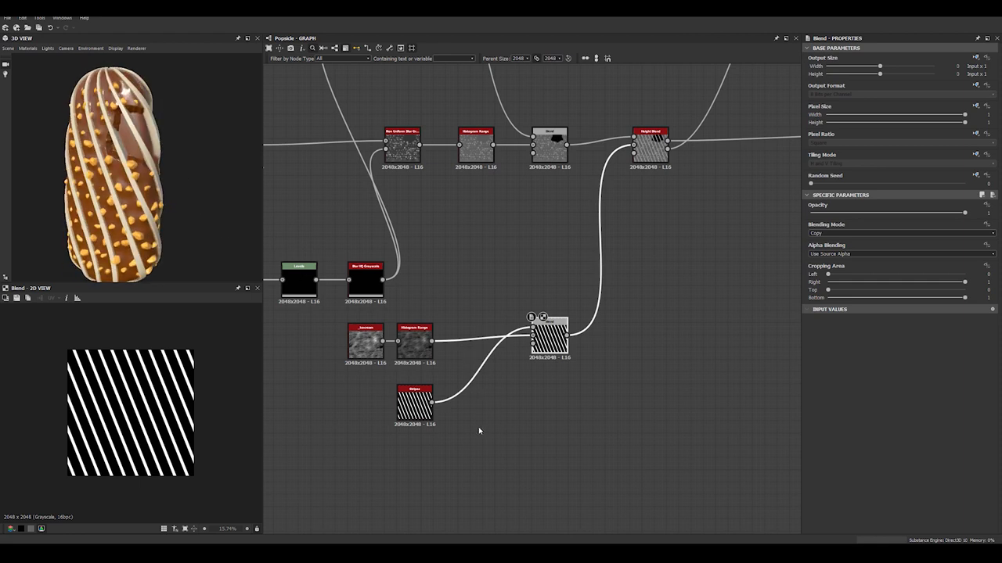
# Insert a Transformation 2D node between the Stripes node and the Blend, and place it beside Stripes
pyautogui.press('space')
pyautogui.write('tr')
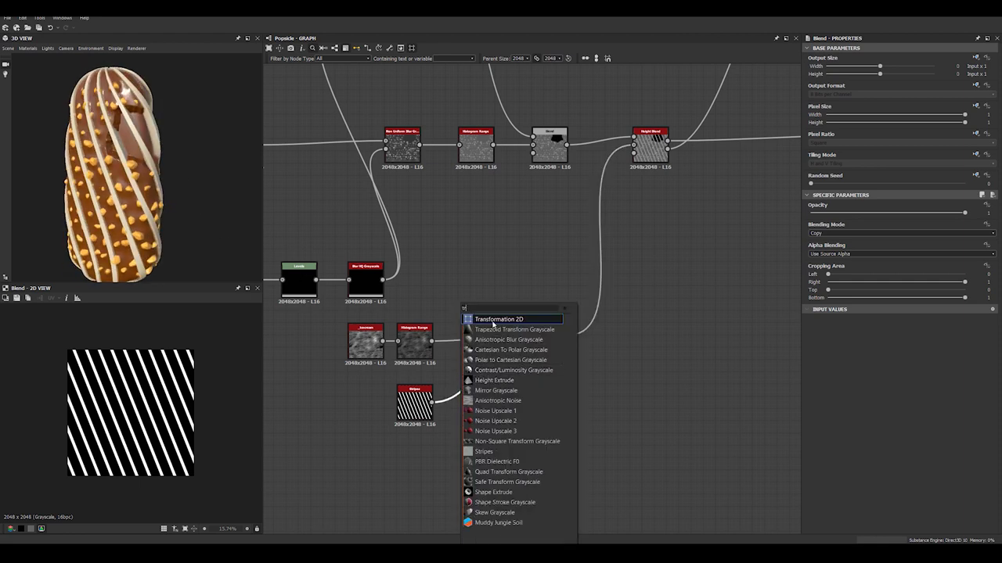
pyautogui.click(496, 319)
pyautogui.moveTo(483, 374); pyautogui.dragTo(475, 405)
pyautogui.moveTo(148, 189); pyautogui.dragTo(165, 199)
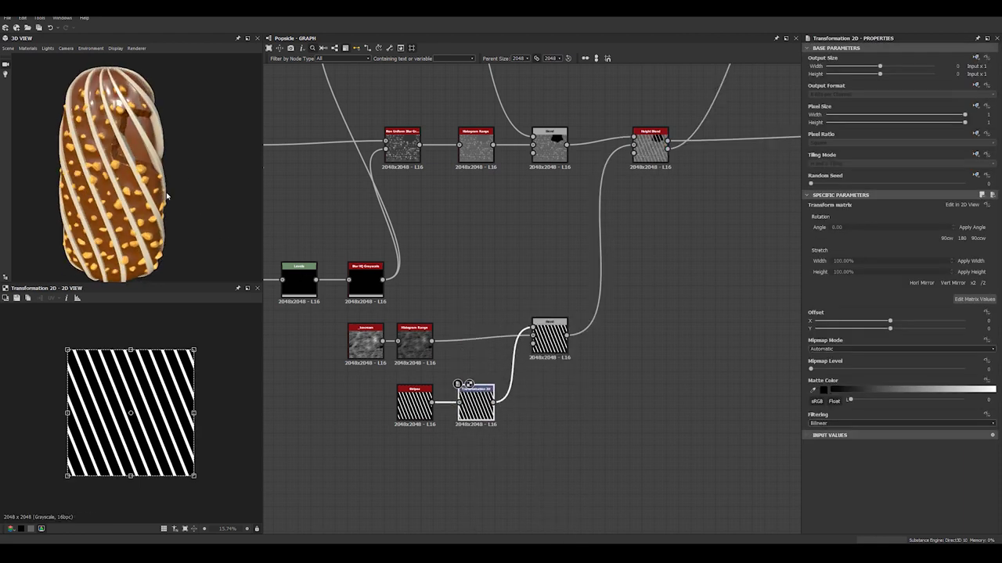
# Rotate the stripe pattern into shallow rising diagonals around the popsicle and slightly compress its height
pyautogui.moveTo(207, 339); pyautogui.dragTo(166, 451)
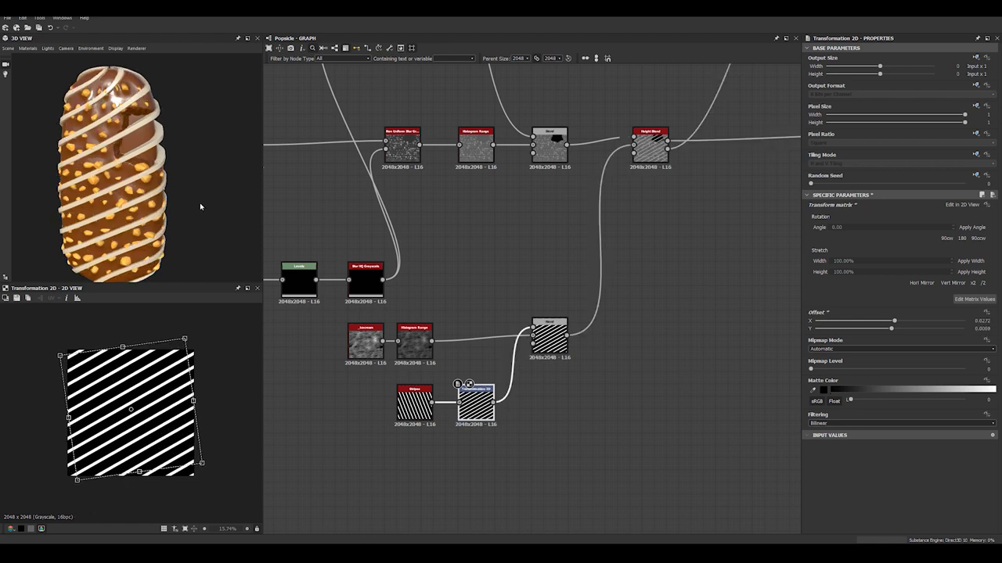
pyautogui.moveTo(165, 178); pyautogui.dragTo(154, 161)
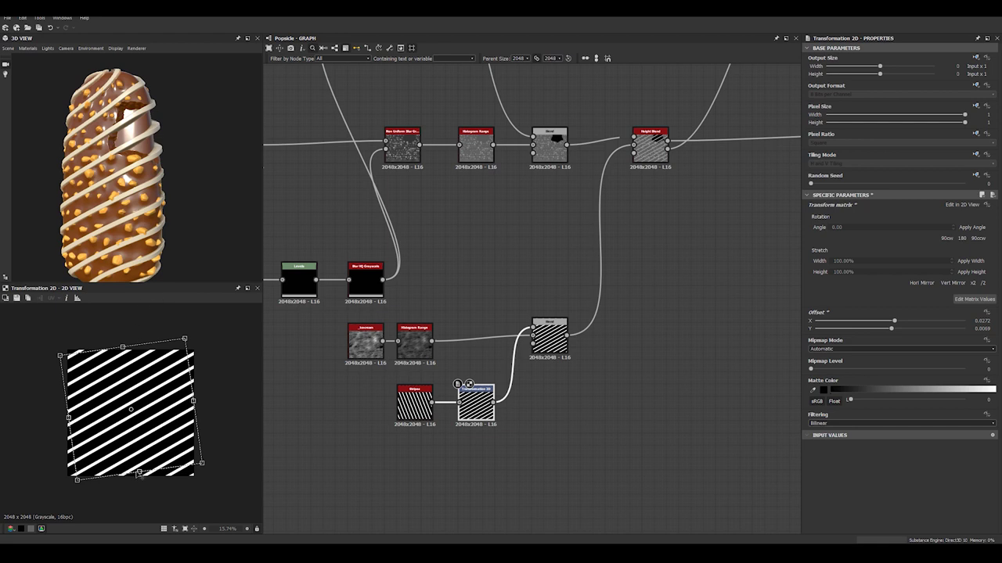
pyautogui.moveTo(139, 472); pyautogui.dragTo(138, 467)
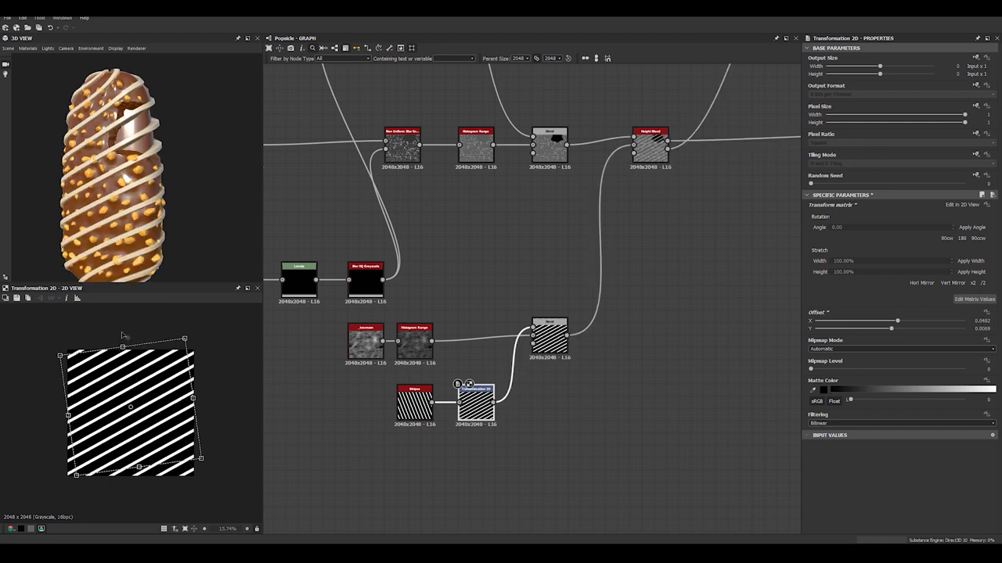
pyautogui.moveTo(128, 350); pyautogui.dragTo(126, 352)
pyautogui.moveTo(148, 117); pyautogui.dragTo(61, 113)
# Insert a second Blend node directly after the stripes' Transformation 2D
pyautogui.click(548, 335)
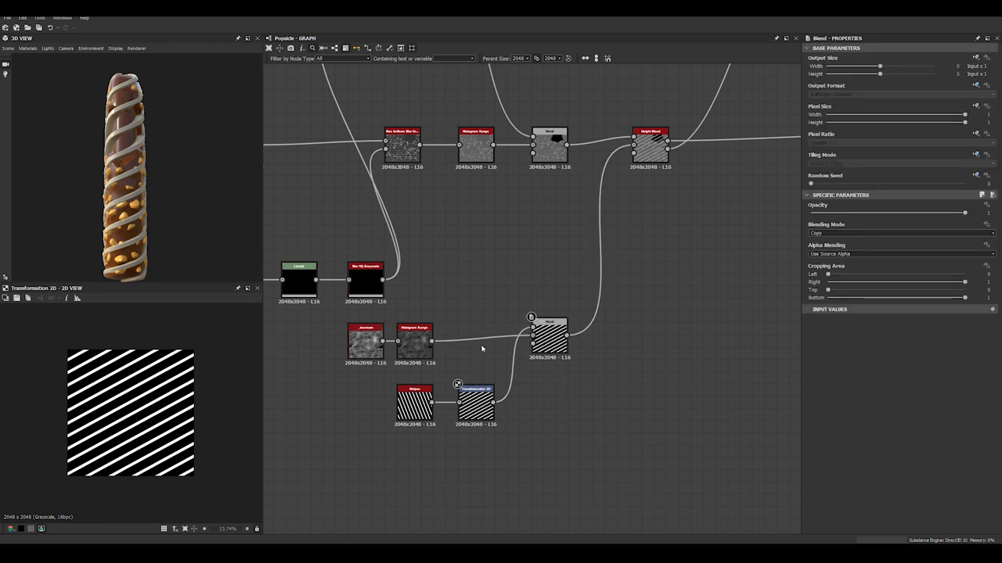
pyautogui.scroll(-2, 609, 413)
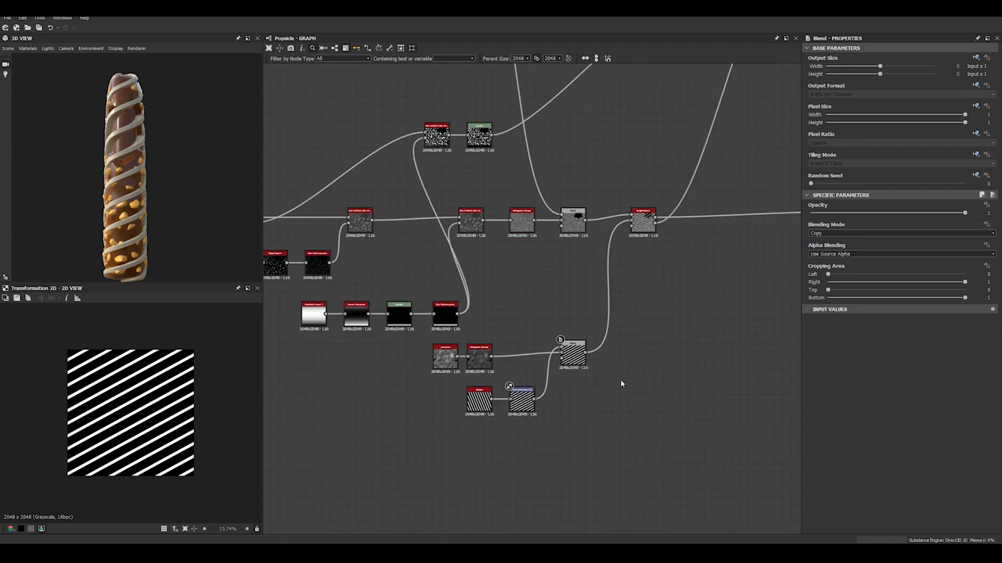
pyautogui.click(526, 455)
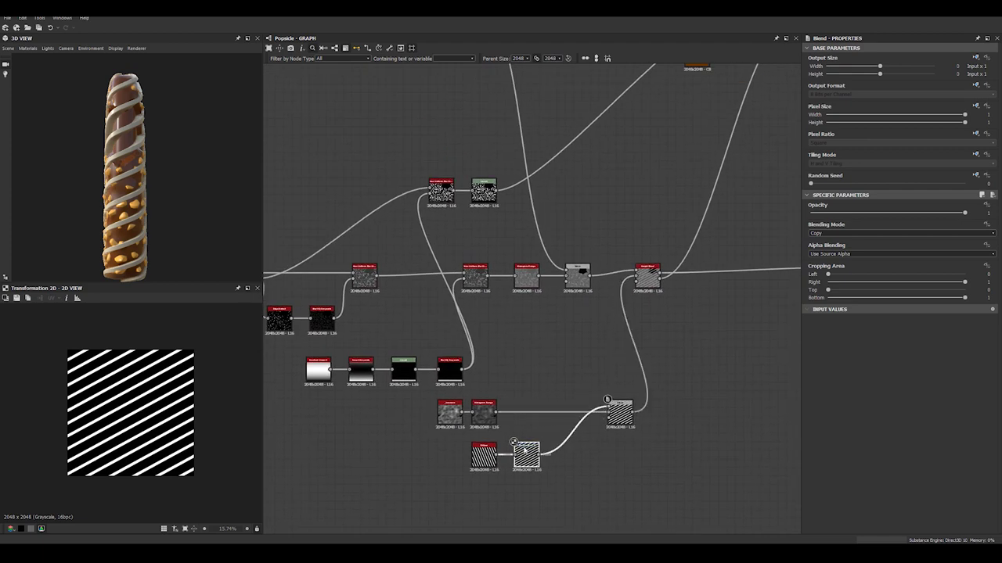
pyautogui.press('space')
pyautogui.write('b')
pyautogui.click(559, 323)
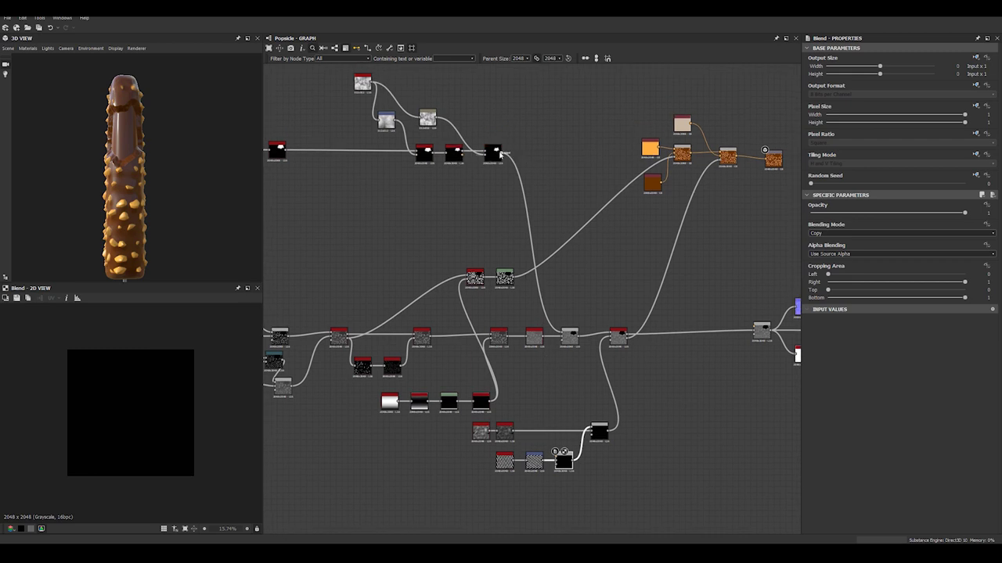
# Connect the blurred bite mask to the new Blend's foreground and set its blending mode to Multiply
pyautogui.scroll(2, 501, 155)
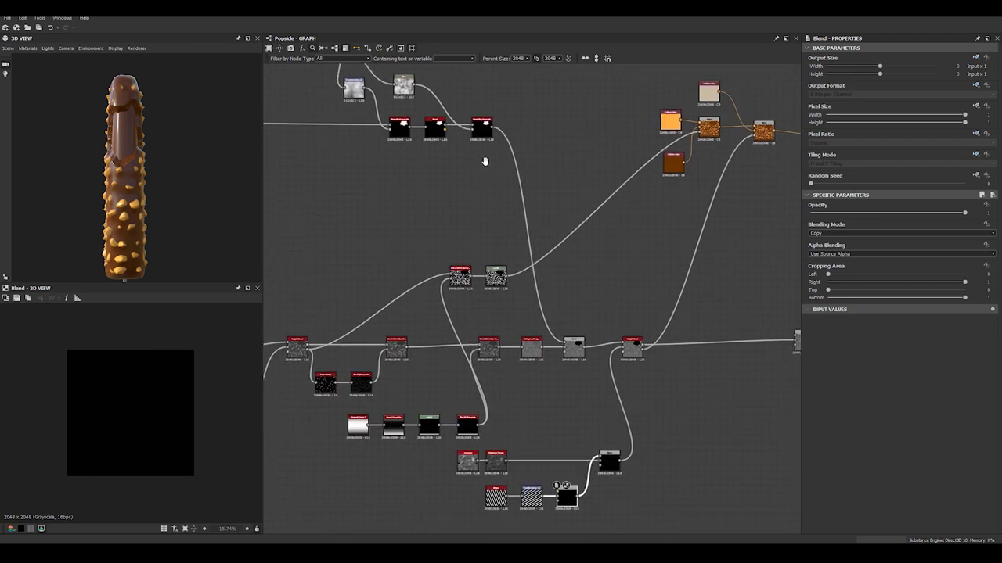
pyautogui.moveTo(499, 149); pyautogui.dragTo(471, 96, button='middle')
pyautogui.moveTo(537, 334); pyautogui.dragTo(535, 465)
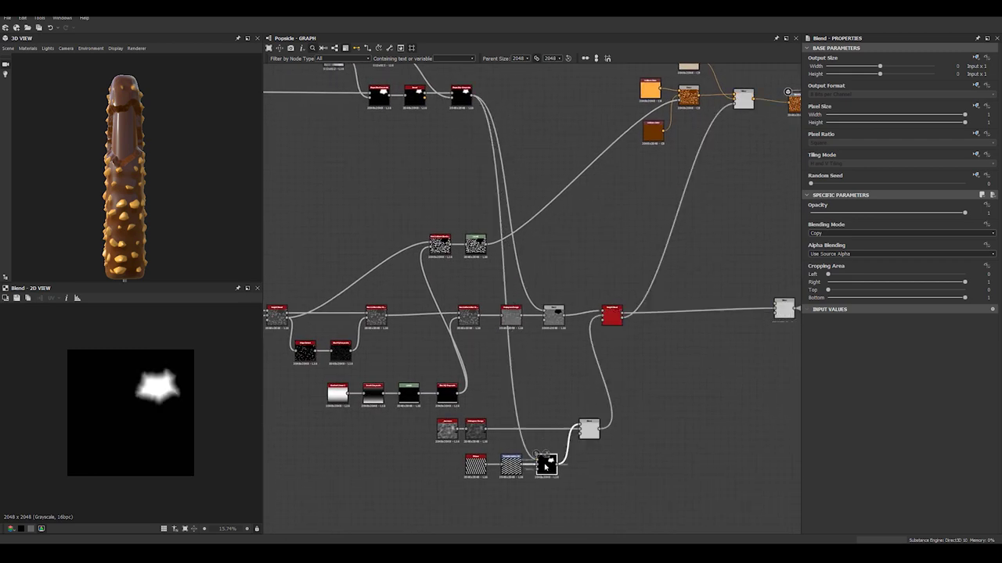
pyautogui.click(820, 233)
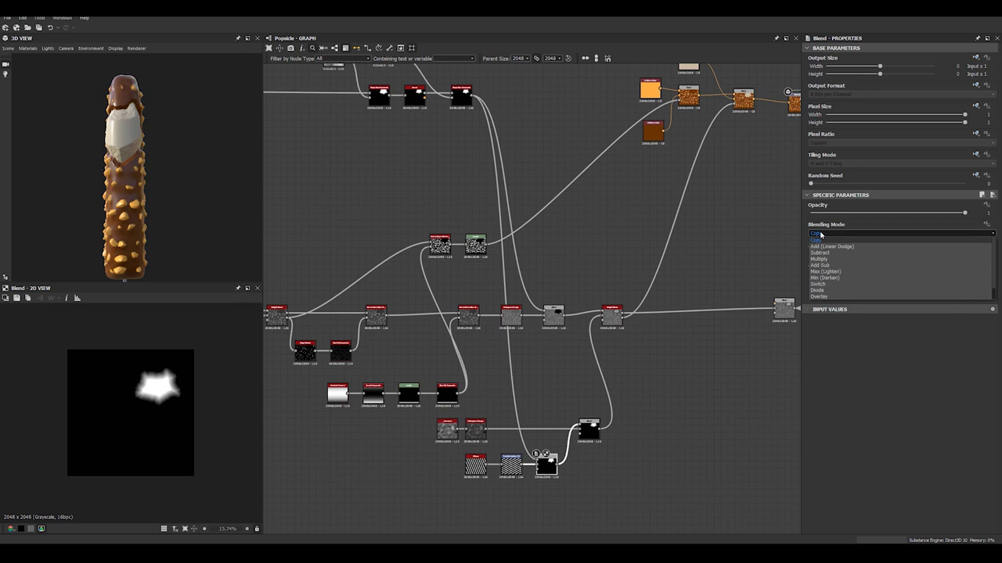
pyautogui.click(819, 259)
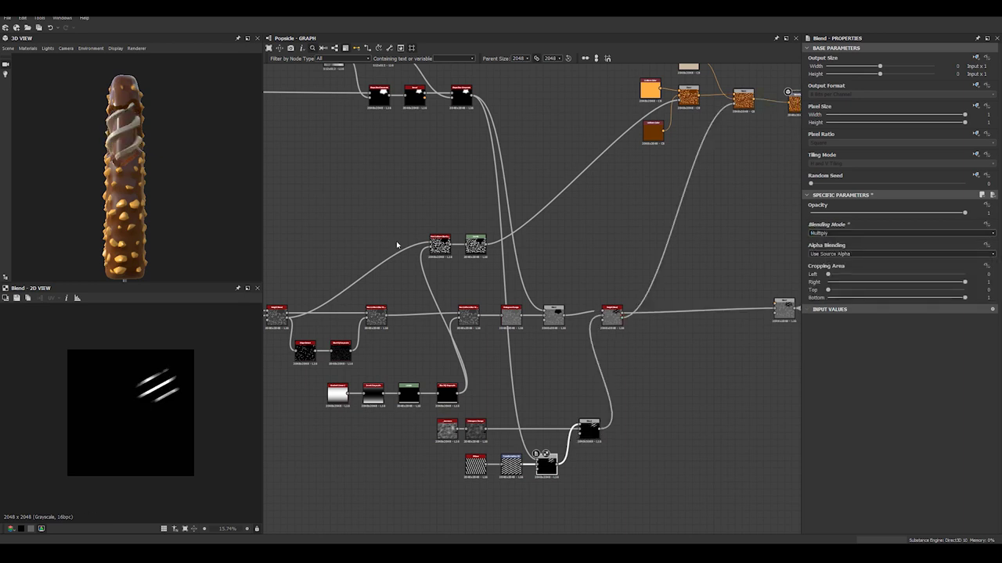
# Insert a Histogram Scan node between the Blend of ice cream noise and stripes and the Height Blend
pyautogui.scroll(6, 187, 165)
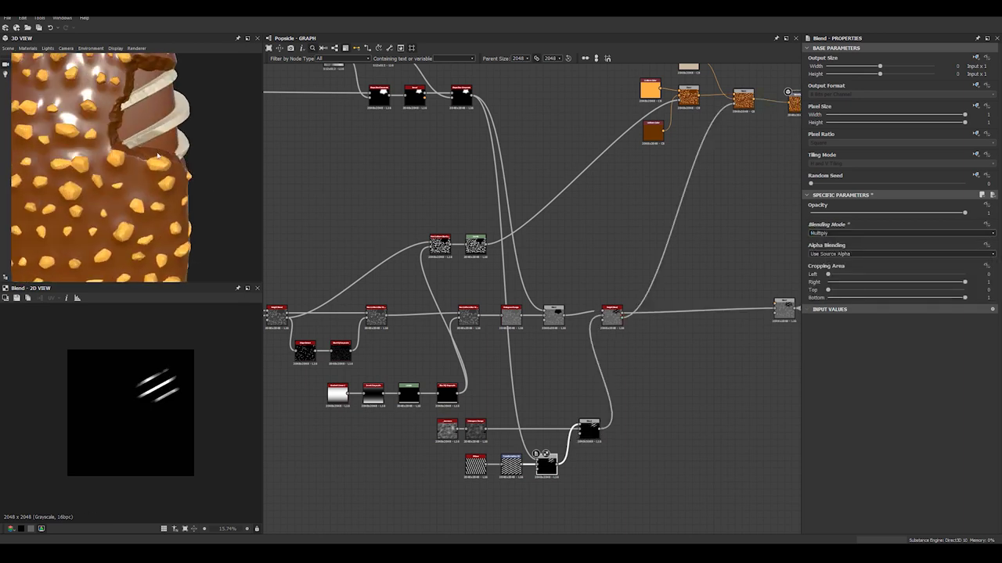
pyautogui.moveTo(161, 160)
pyautogui.mouseDown()
pyautogui.moveTo(56, 149)
pyautogui.moveTo(163, 160)
pyautogui.mouseUp()
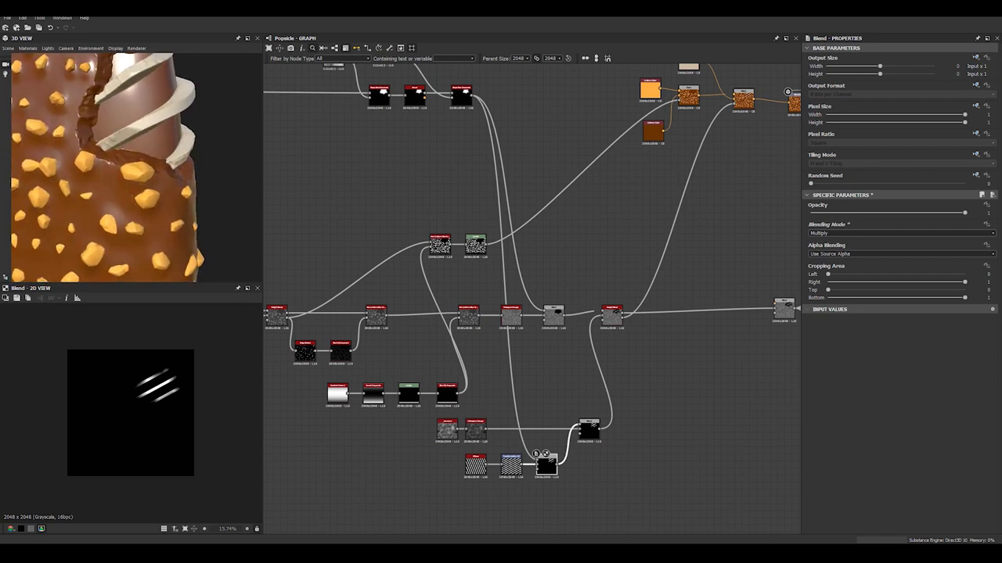
pyautogui.moveTo(86, 177); pyautogui.dragTo(147, 177)
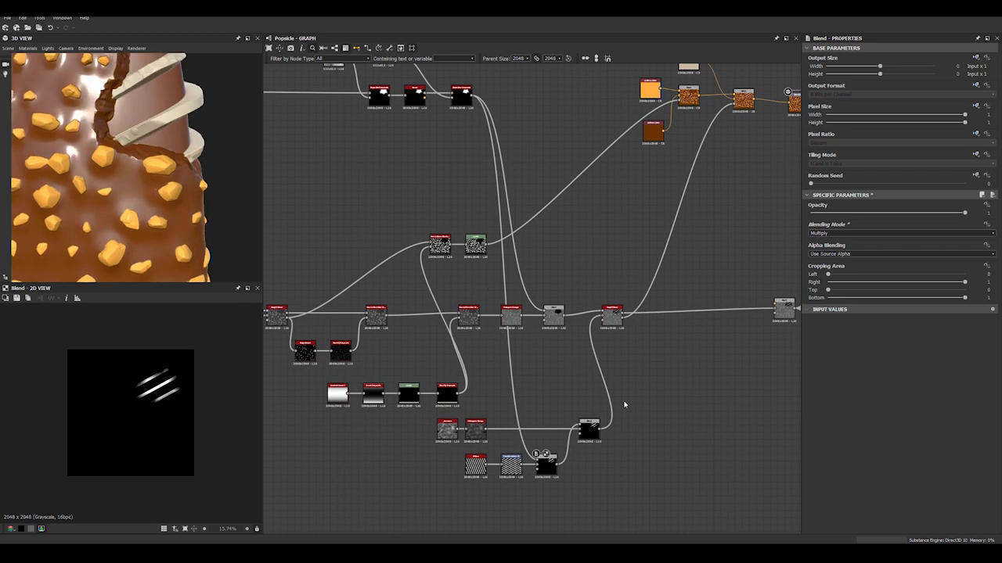
pyautogui.scroll(5, 624, 405)
pyautogui.click(484, 357)
pyautogui.press('space')
pyautogui.write('his')
pyautogui.press('Down')
pyautogui.press('Return')
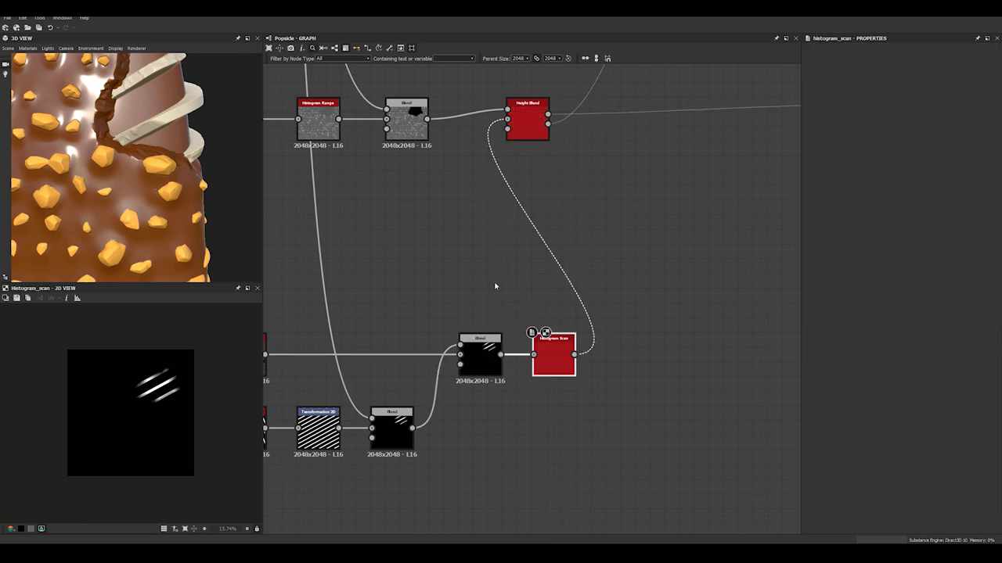
# Set the stripe Histogram Scan's Position to 0.61 and Contrast to 0.88
pyautogui.moveTo(814, 224); pyautogui.dragTo(885, 226)
pyautogui.moveTo(823, 243); pyautogui.dragTo(945, 242)
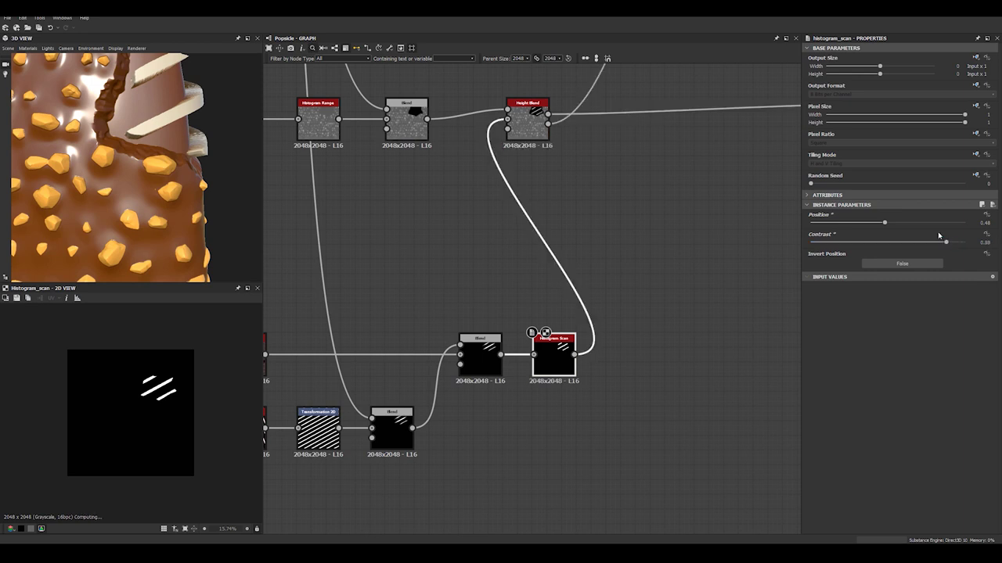
pyautogui.moveTo(889, 225); pyautogui.dragTo(904, 225)
pyautogui.scroll(-3, 172, 196)
pyautogui.moveTo(172, 195); pyautogui.dragTo(199, 160)
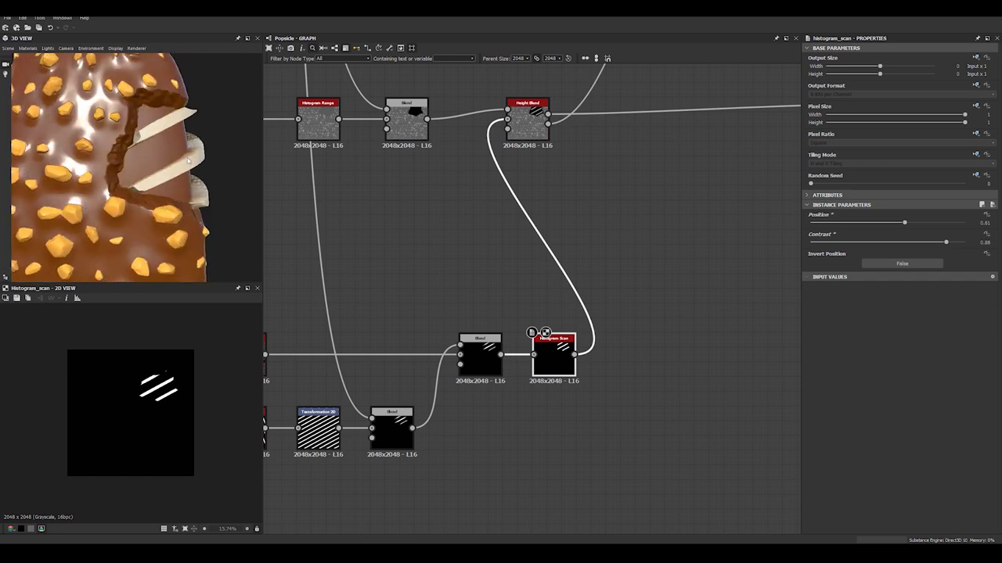
pyautogui.moveTo(493, 260); pyautogui.dragTo(433, 297, button='middle')
pyautogui.moveTo(203, 194); pyautogui.dragTo(229, 179)
pyautogui.moveTo(129, 117); pyautogui.dragTo(108, 119)
pyautogui.click(546, 404)
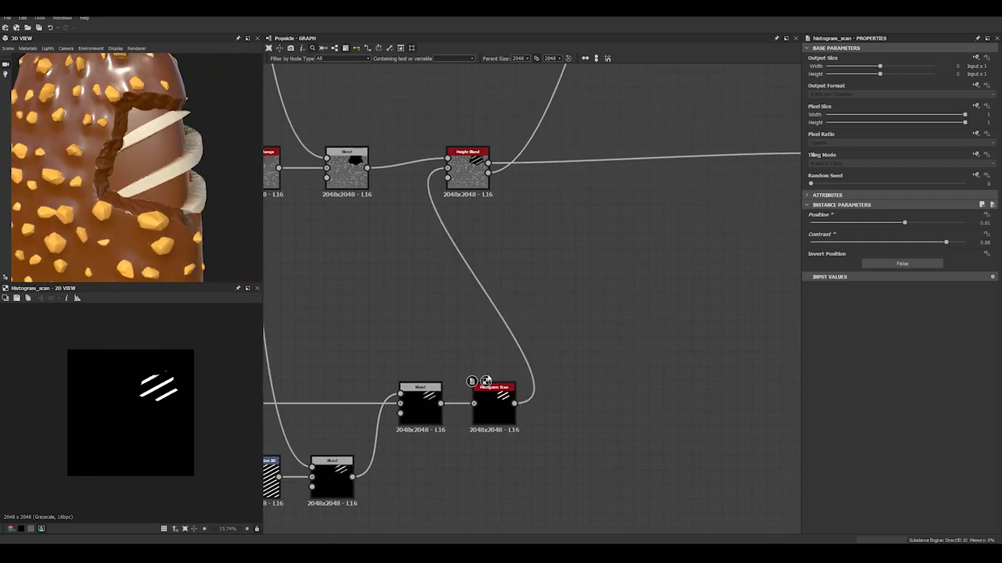
# Move the Height Blend node farther along the graph to make room after the Histogram Scan
pyautogui.scroll(-4, 512, 205)
pyautogui.moveTo(526, 215); pyautogui.dragTo(399, 335, button='middle')
pyautogui.moveTo(372, 307); pyautogui.dragTo(442, 307)
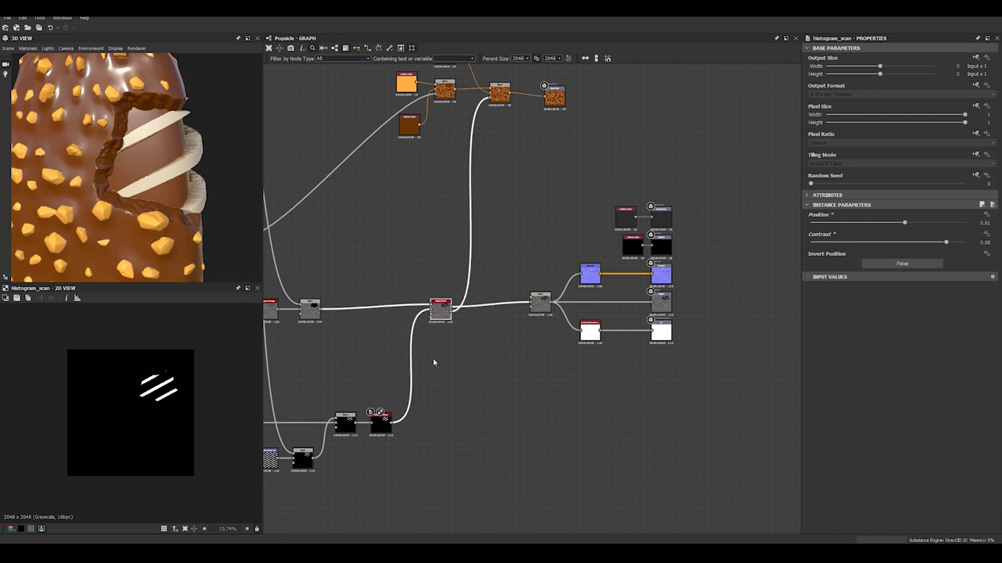
pyautogui.scroll(5, 437, 338)
pyautogui.click(341, 384)
pyautogui.press('space')
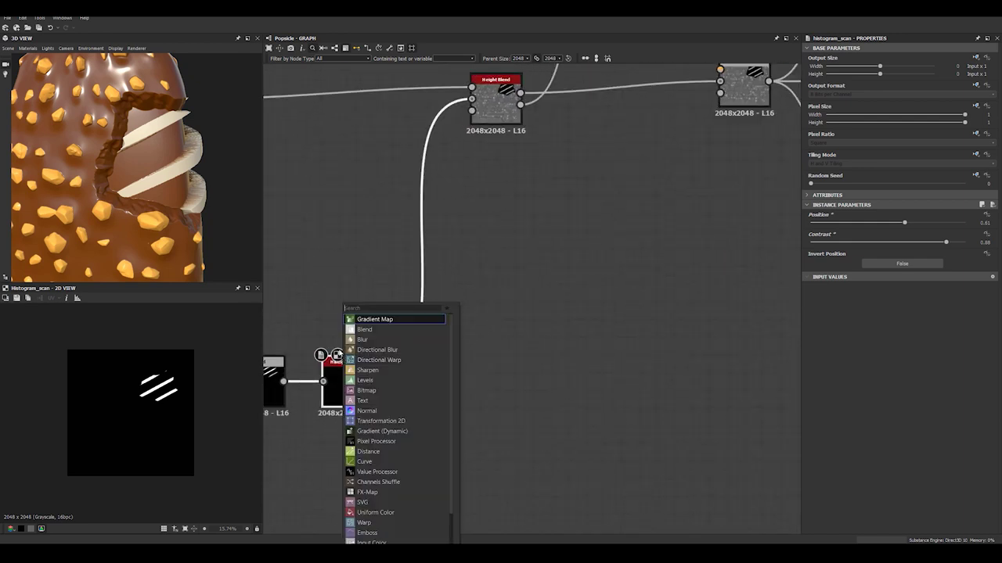
pyautogui.click(338, 352)
pyautogui.press('d')
pyautogui.hotkey('ctrl', 'z')
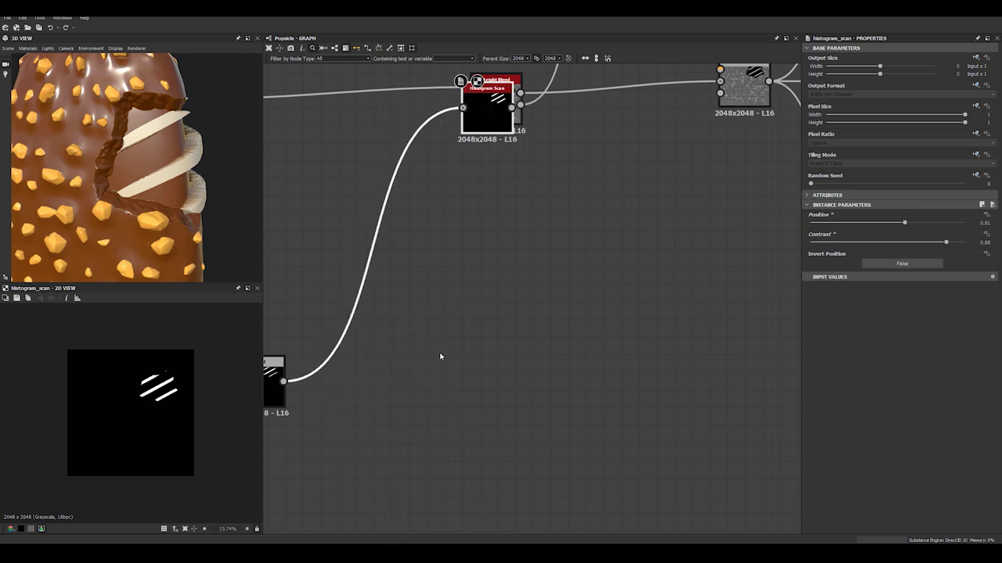
pyautogui.moveTo(482, 112); pyautogui.dragTo(343, 384)
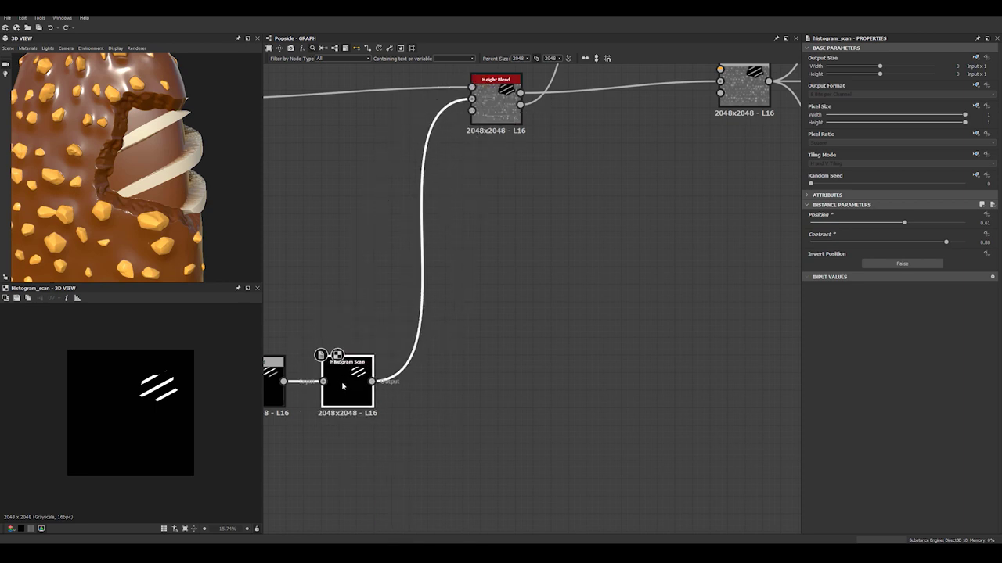
# Insert an Edge Detect node between the stripes' Histogram Scan and the Height Blend and set its Invert option to True
pyautogui.press('space')
pyautogui.write('ed')
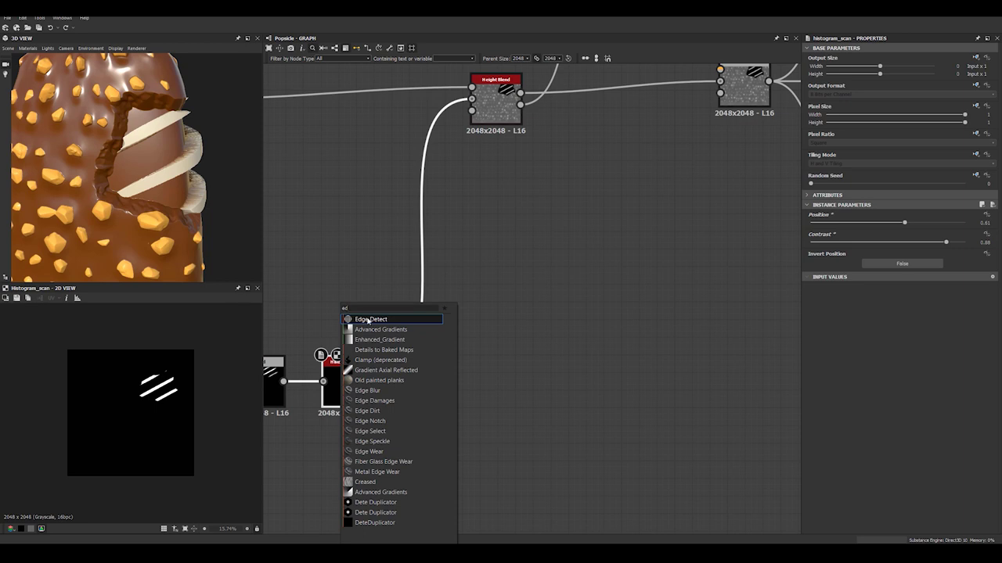
pyautogui.click(368, 320)
pyautogui.click(889, 264)
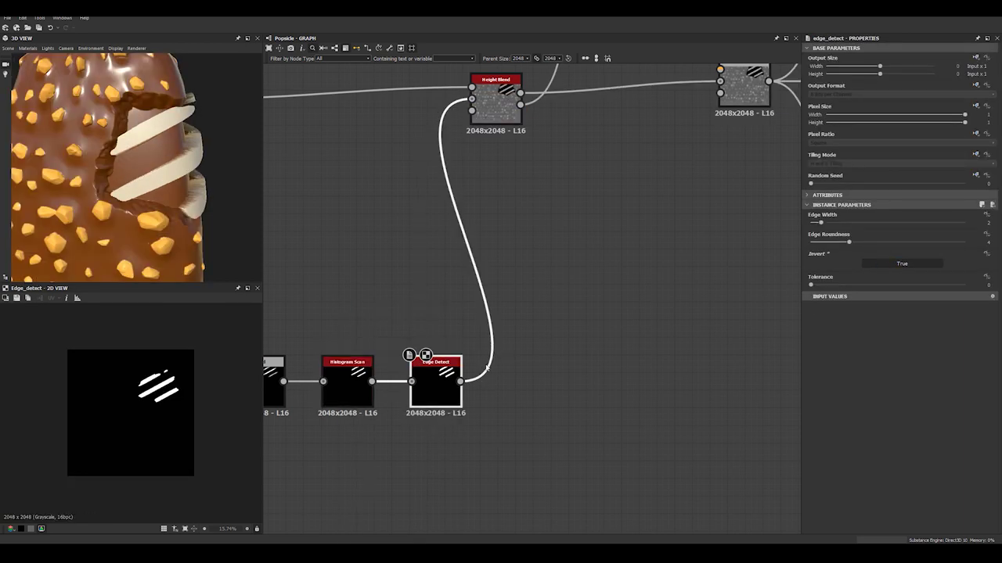
# Set the Edge Detect node's Edge Roundness to 0 and Edge Width to 1.5
pyautogui.moveTo(841, 243); pyautogui.dragTo(738, 236)
pyautogui.moveTo(820, 225); pyautogui.dragTo(815, 224)
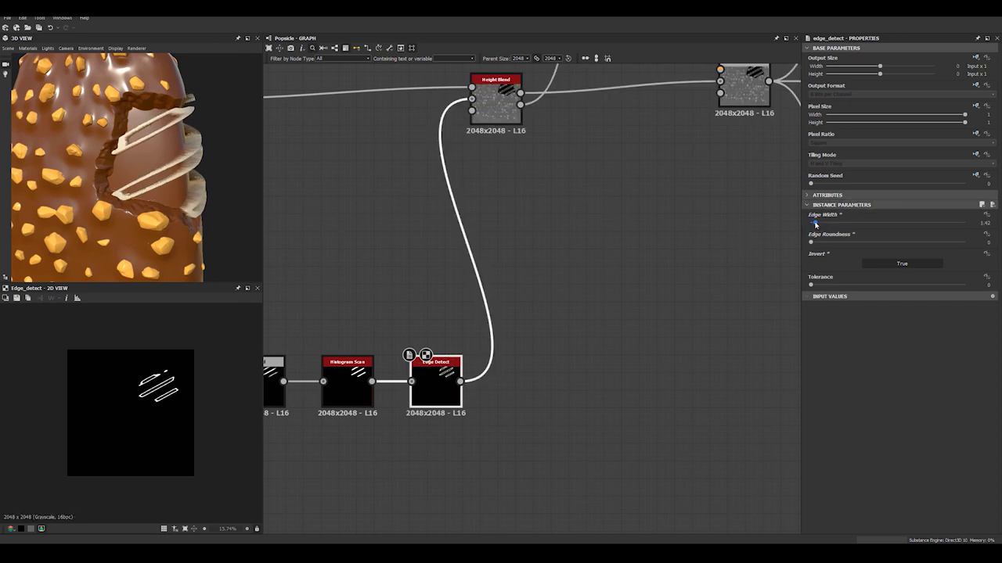
pyautogui.moveTo(814, 224); pyautogui.dragTo(816, 225)
pyautogui.press('Return')
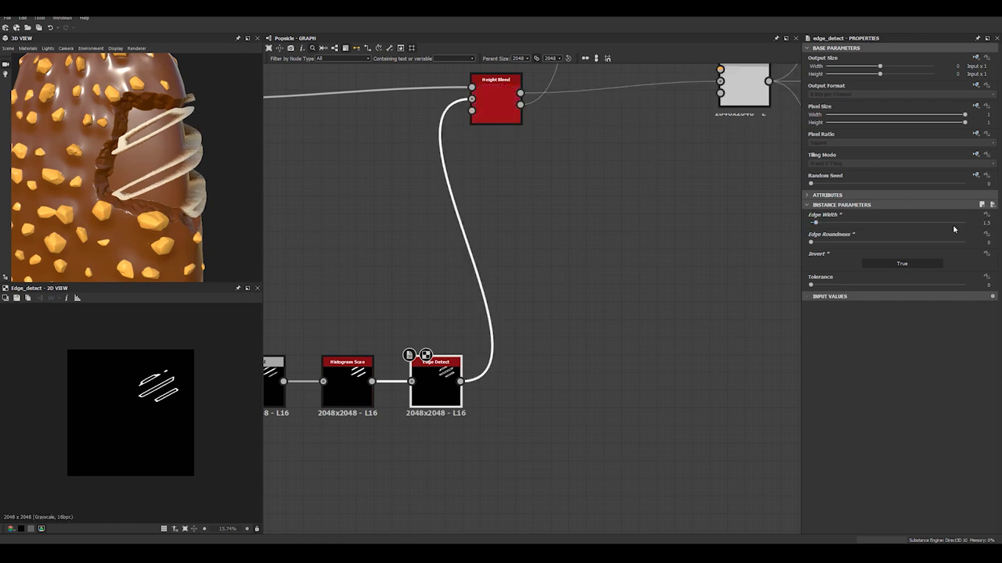
# Insert a Blur HQ Grayscale node after the Edge Detect with Intensity 5.5 and Quality 1
pyautogui.scroll(3, 498, 409)
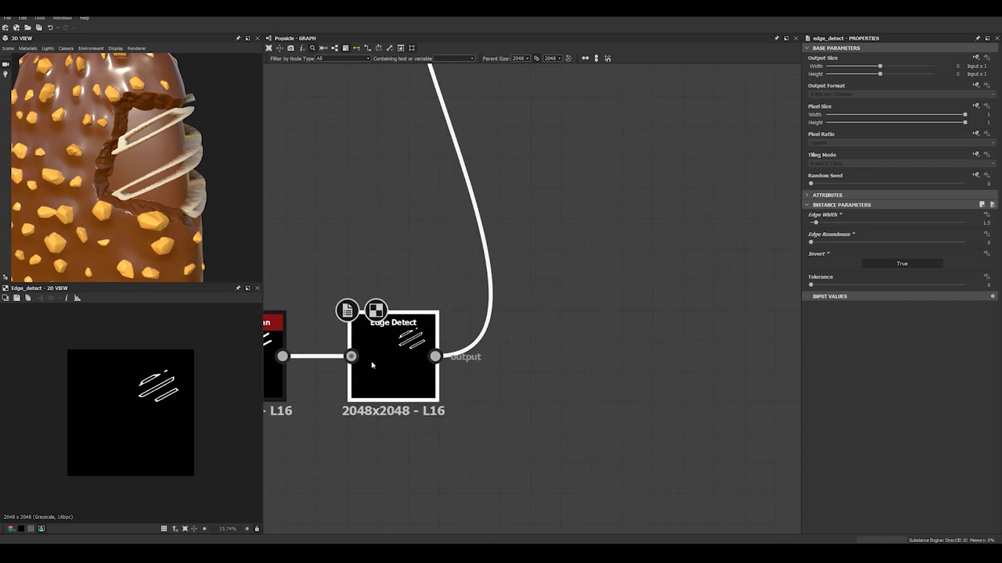
pyautogui.press('space')
pyautogui.write('bl')
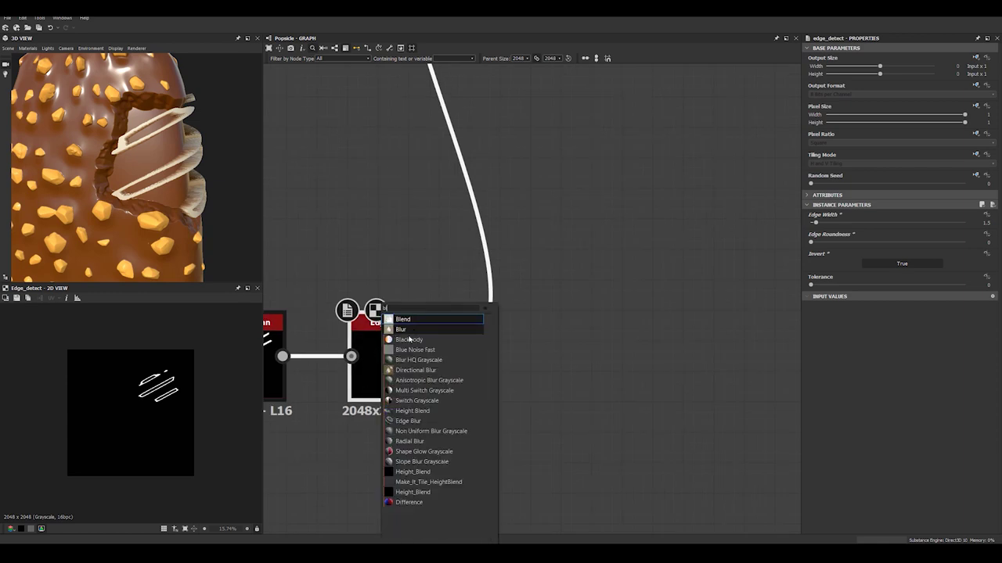
pyautogui.click(421, 360)
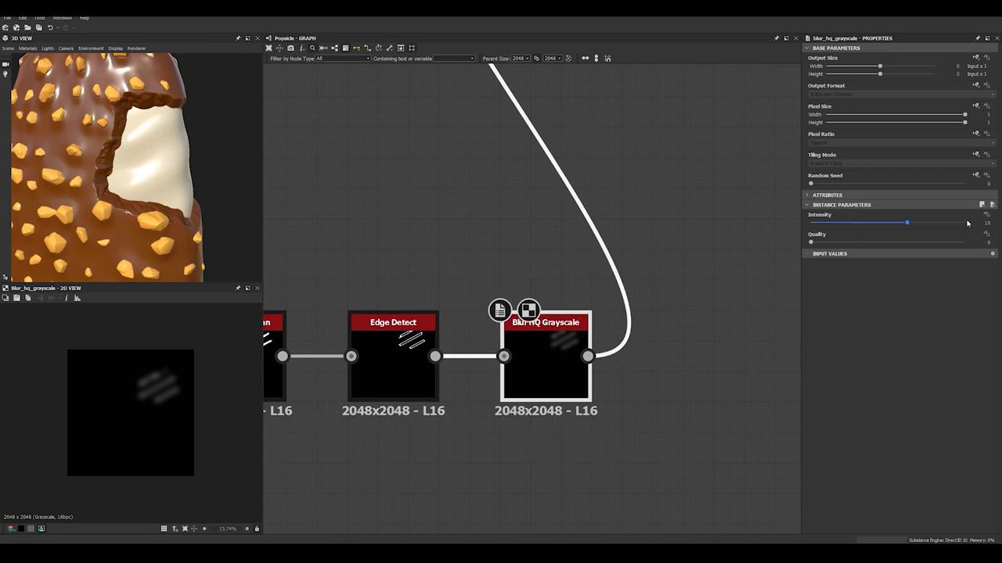
pyautogui.write('5.5')
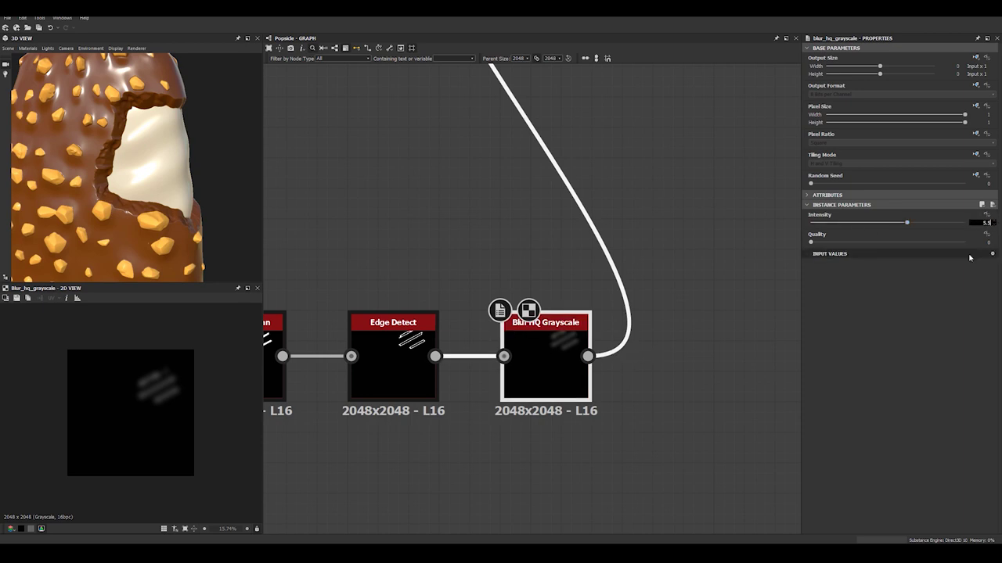
pyautogui.doubleClick(988, 242)
pyautogui.write('1')
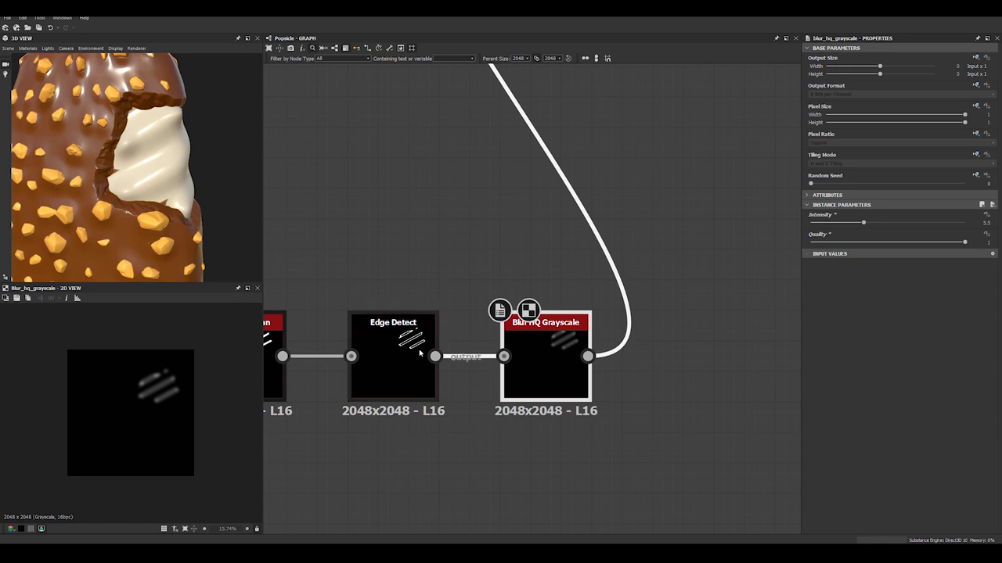
# Insert a second Histogram Scan after the Blur HQ Grayscale with Position 0.81 and Contrast 0.98
pyautogui.press('space')
pyautogui.write('hi')
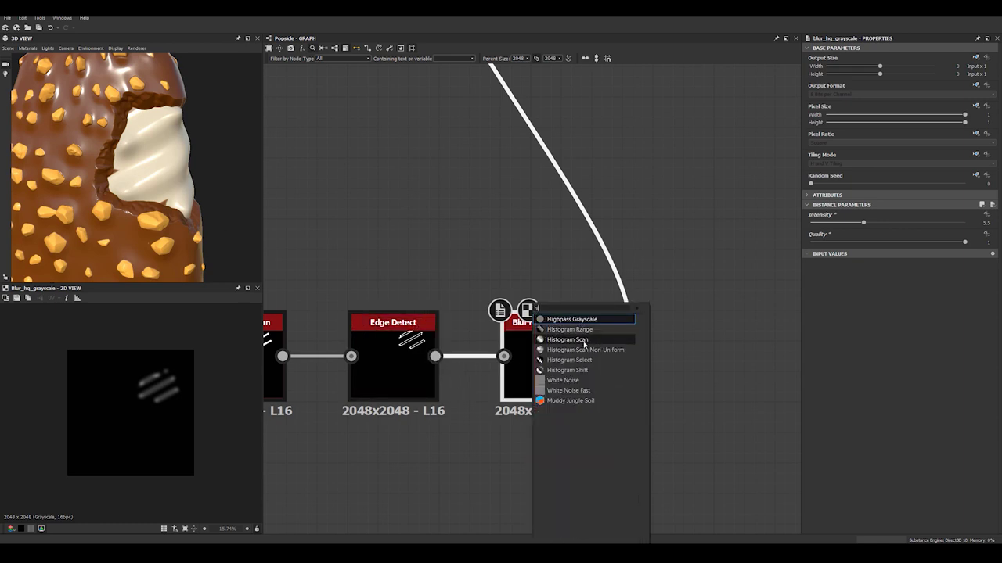
pyautogui.click(567, 340)
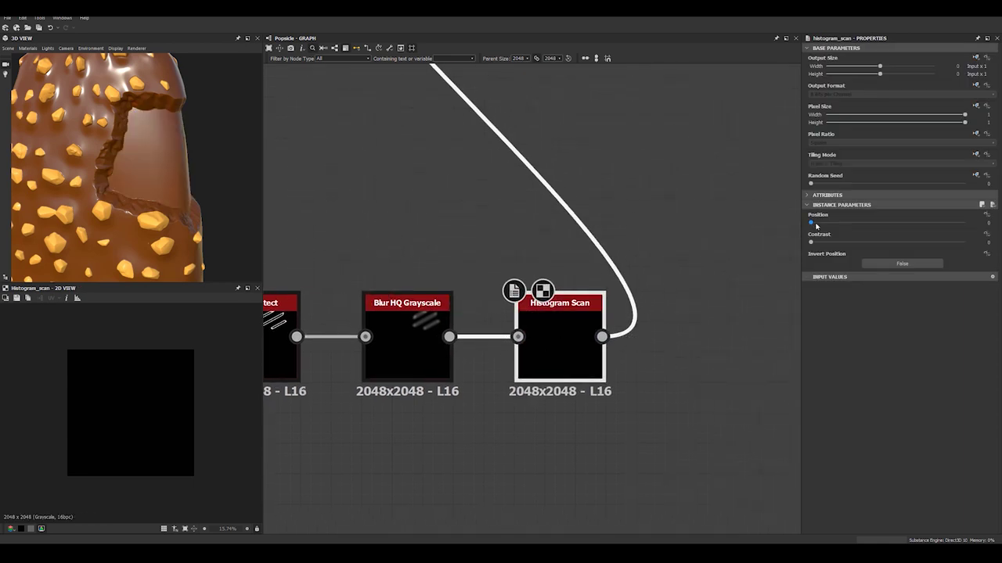
pyautogui.moveTo(811, 224); pyautogui.dragTo(937, 228)
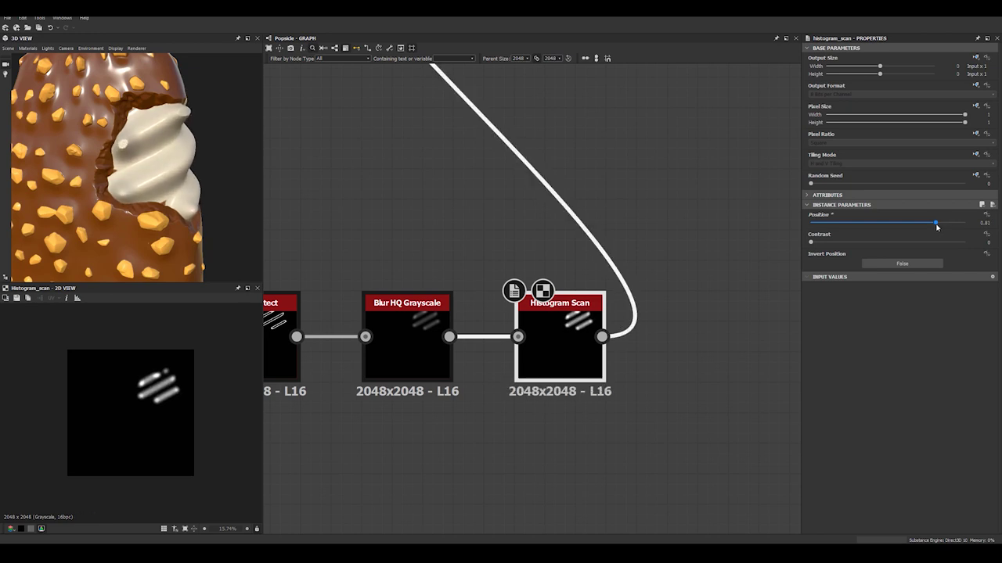
pyautogui.moveTo(817, 245); pyautogui.dragTo(931, 244)
pyautogui.scroll(7, 157, 387)
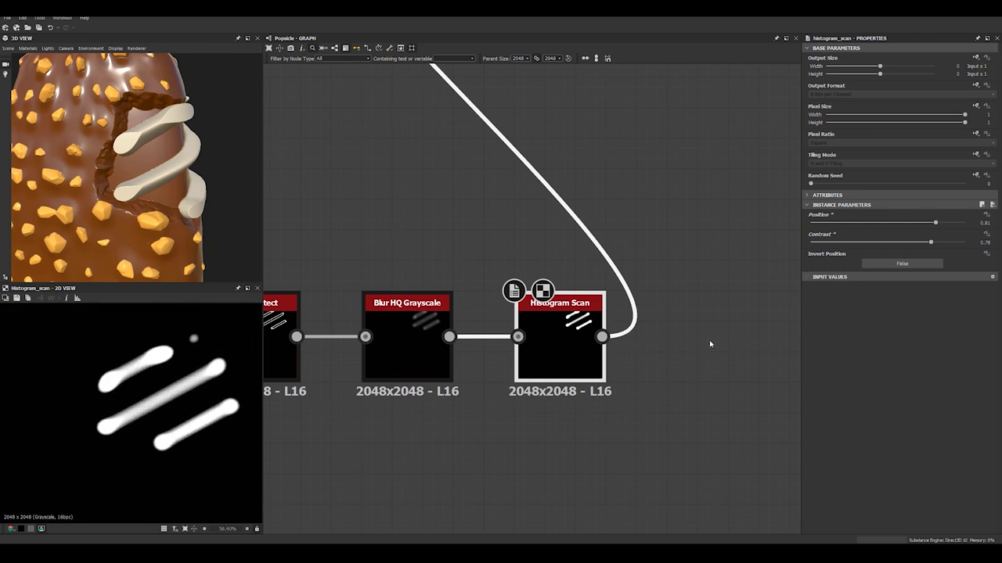
pyautogui.moveTo(930, 245); pyautogui.dragTo(947, 245)
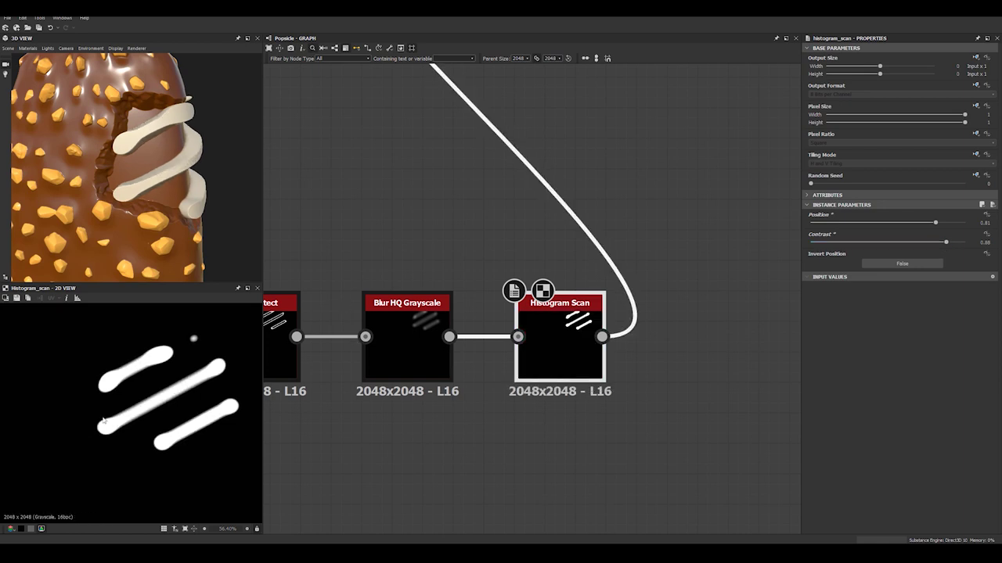
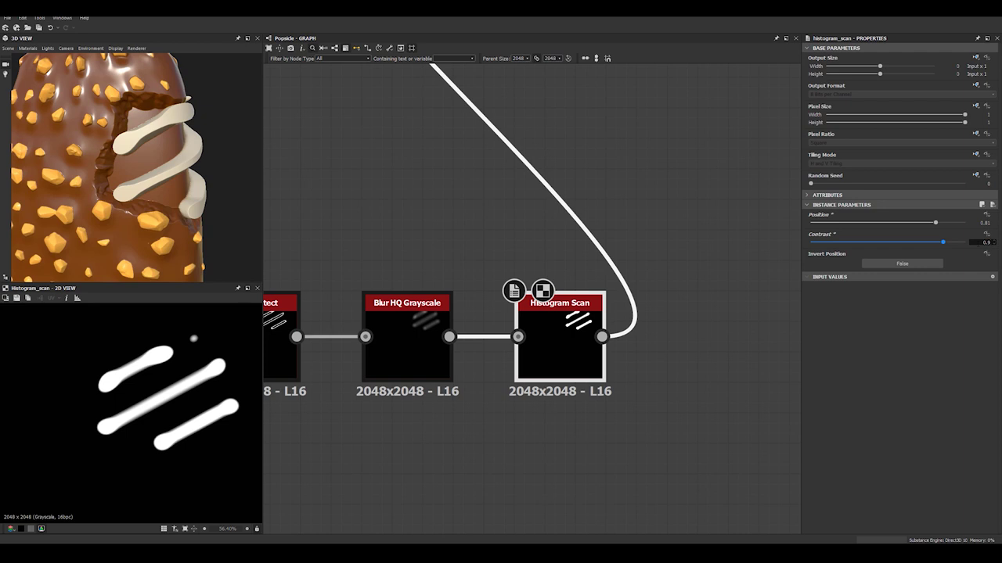
pyautogui.press('Return')
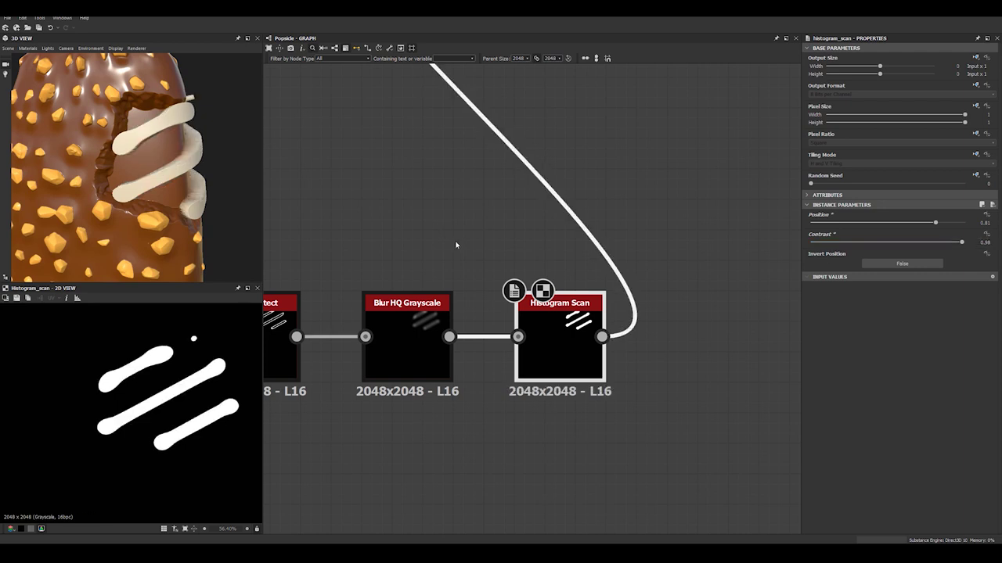
pyautogui.scroll(-3, 181, 195)
pyautogui.moveTo(181, 195)
pyautogui.mouseDown()
pyautogui.moveTo(78, 185)
pyautogui.moveTo(178, 210)
pyautogui.moveTo(172, 188)
pyautogui.mouseUp()
# Spread the output nodes, Height Blend and base colour nodes farther along the graph to free space after the stripe chain
pyautogui.scroll(-3, 551, 202)
pyautogui.moveTo(528, 209); pyautogui.dragTo(475, 282, button='middle')
pyautogui.scroll(2, 498, 293)
pyautogui.scroll(-2, 580, 266)
pyautogui.scroll(-3, 577, 263)
pyautogui.scroll(-2, 492, 312)
pyautogui.moveTo(492, 312); pyautogui.dragTo(438, 289, button='middle')
pyautogui.click(511, 317)
pyautogui.moveTo(457, 283); pyautogui.dragTo(714, 288)
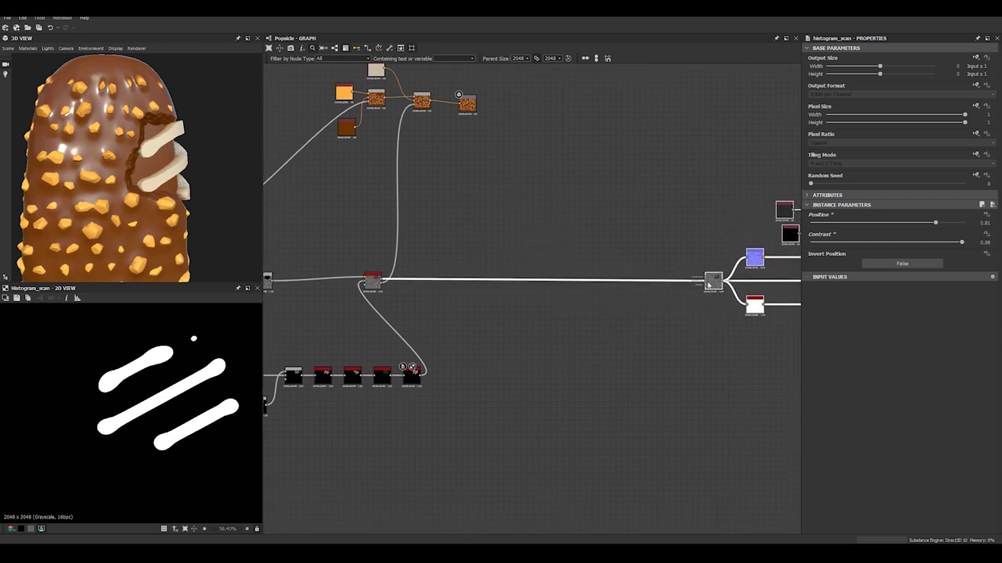
pyautogui.moveTo(395, 284); pyautogui.dragTo(485, 253, button='middle')
pyautogui.moveTo(468, 249); pyautogui.dragTo(578, 255)
pyautogui.moveTo(575, 237); pyautogui.dragTo(547, 325, button='middle')
pyautogui.moveTo(374, 102); pyautogui.dragTo(552, 234)
pyautogui.moveTo(533, 164); pyautogui.dragTo(789, 169)
pyautogui.moveTo(689, 196); pyautogui.dragTo(487, 184, button='middle')
pyautogui.moveTo(587, 163); pyautogui.dragTo(673, 182)
# Insert a Non Uniform Blur Grayscale after the last Histogram Scan and feed that scan into its Grayscale and Blur Map inputs
pyautogui.moveTo(334, 462); pyautogui.dragTo(559, 347, button='middle')
pyautogui.click(555, 384)
pyautogui.scroll(2, 553, 322)
pyautogui.scroll(3, 540, 345)
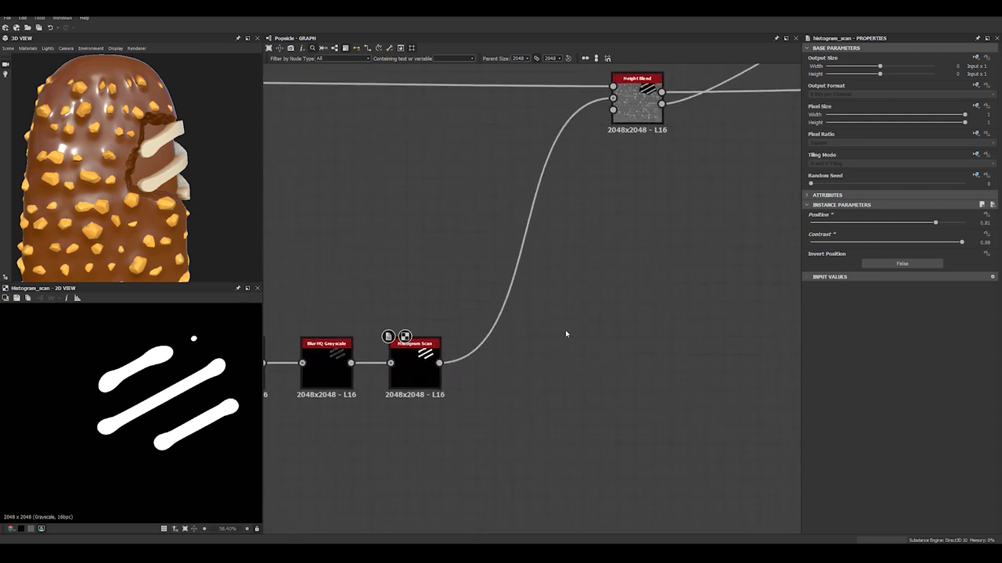
pyautogui.press('space')
pyautogui.write('norm')
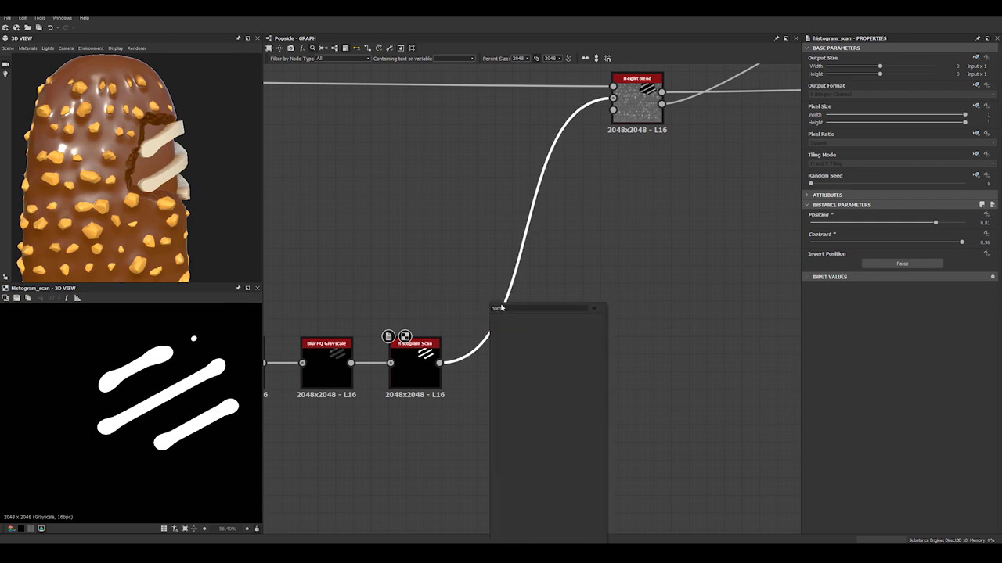
pyautogui.write('n')
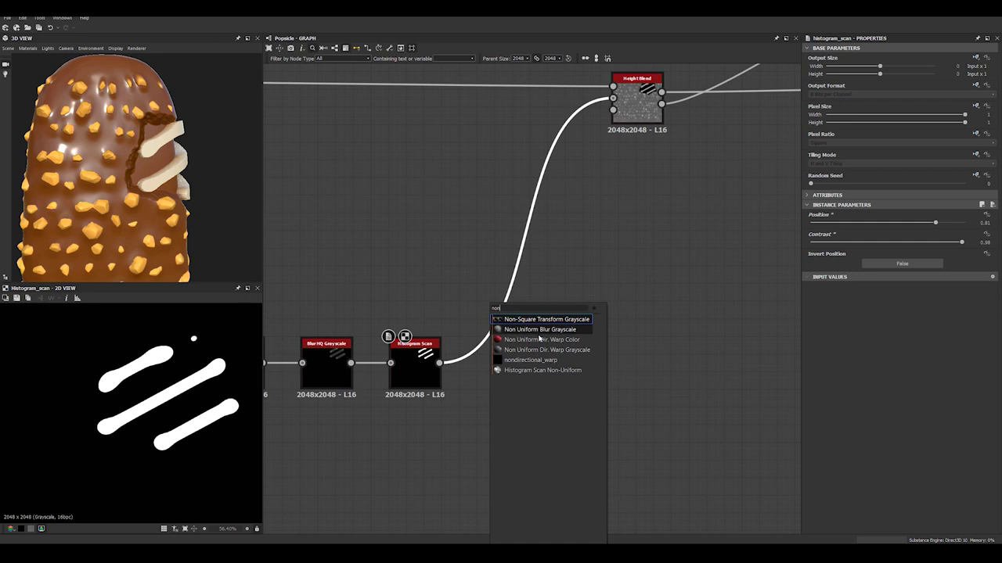
pyautogui.click(565, 331)
pyautogui.moveTo(530, 253); pyautogui.dragTo(506, 376)
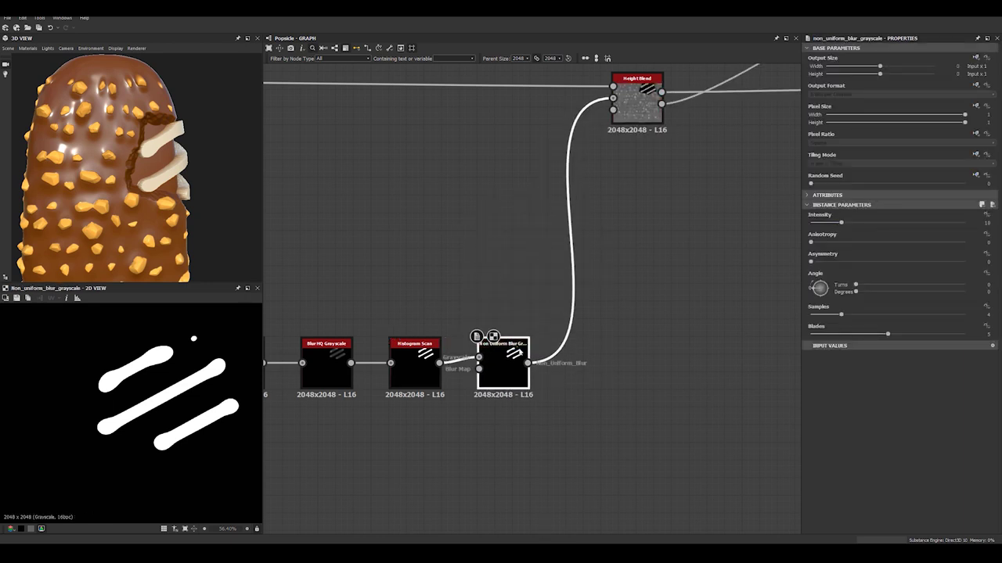
pyautogui.scroll(5, 478, 358)
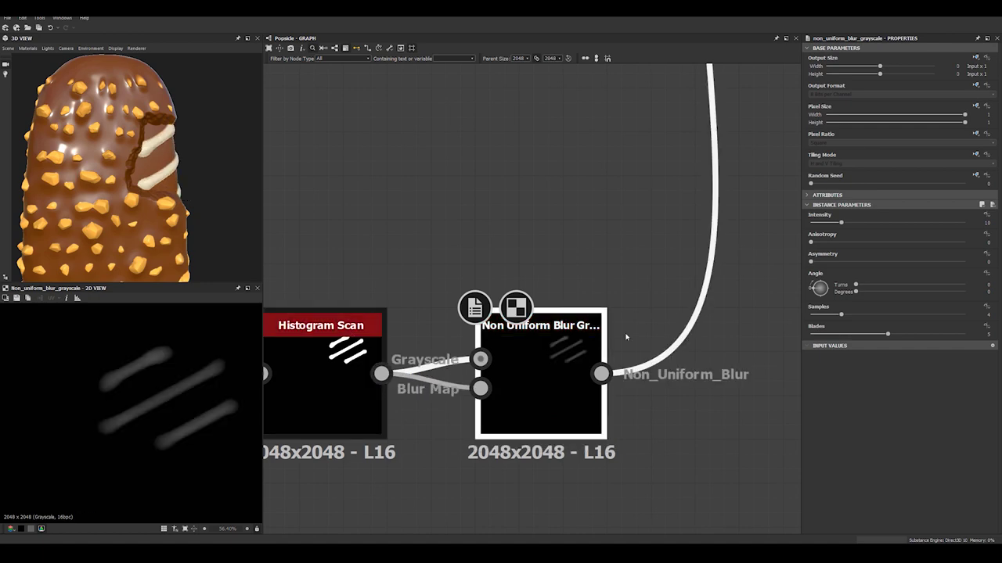
# Set the Non Uniform Blur's Samples to 16, Blades to 9 and Intensity to 2.03
pyautogui.moveTo(188, 206); pyautogui.dragTo(121, 188)
pyautogui.scroll(3, 148, 196)
pyautogui.scroll(4, 120, 183)
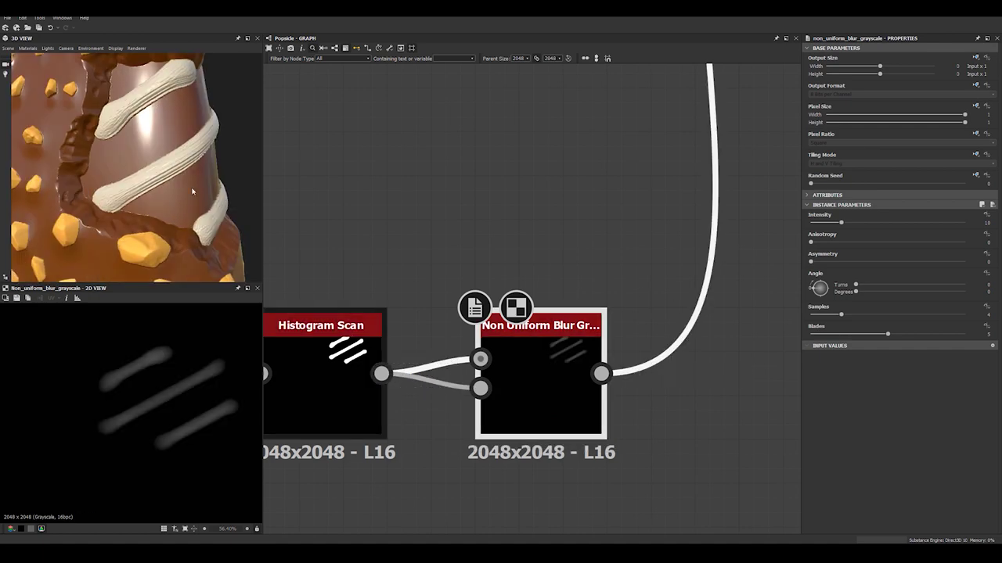
pyautogui.moveTo(844, 315); pyautogui.dragTo(964, 314)
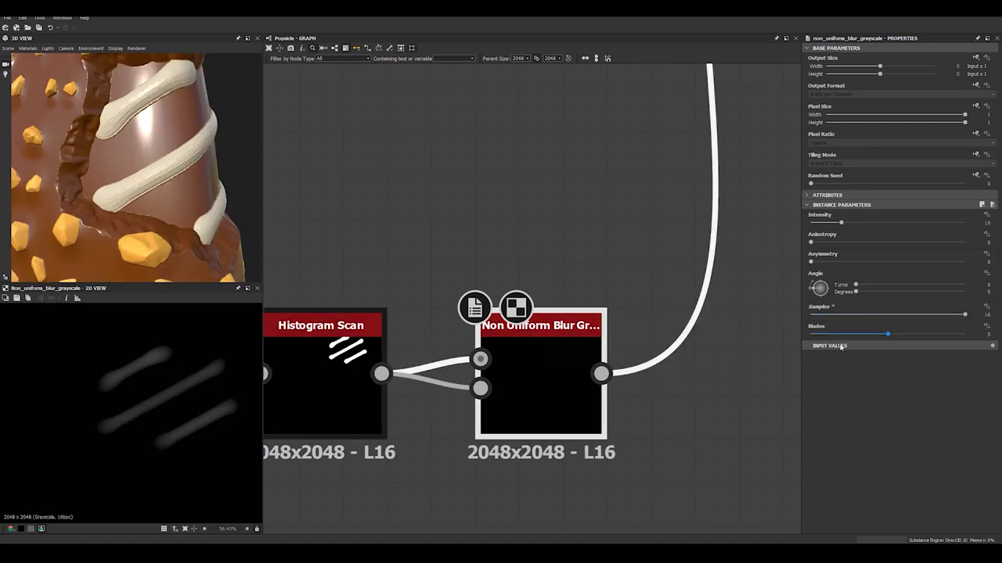
pyautogui.moveTo(820, 223); pyautogui.dragTo(818, 227)
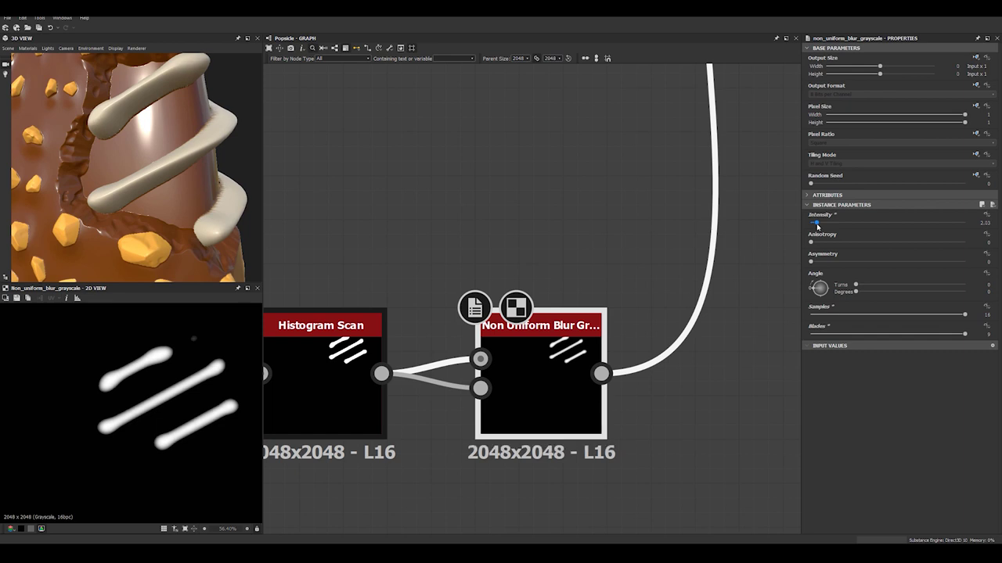
pyautogui.moveTo(157, 172); pyautogui.dragTo(103, 170)
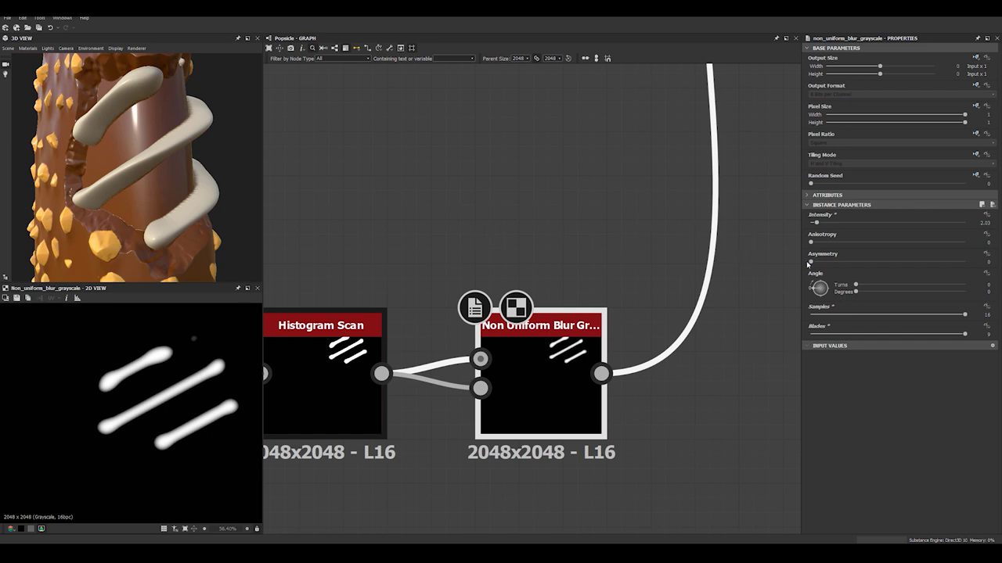
# Set the Non Uniform Blur's Asymmetry to 0.76 and its Angle to 152 degrees
pyautogui.moveTo(813, 263); pyautogui.dragTo(927, 261)
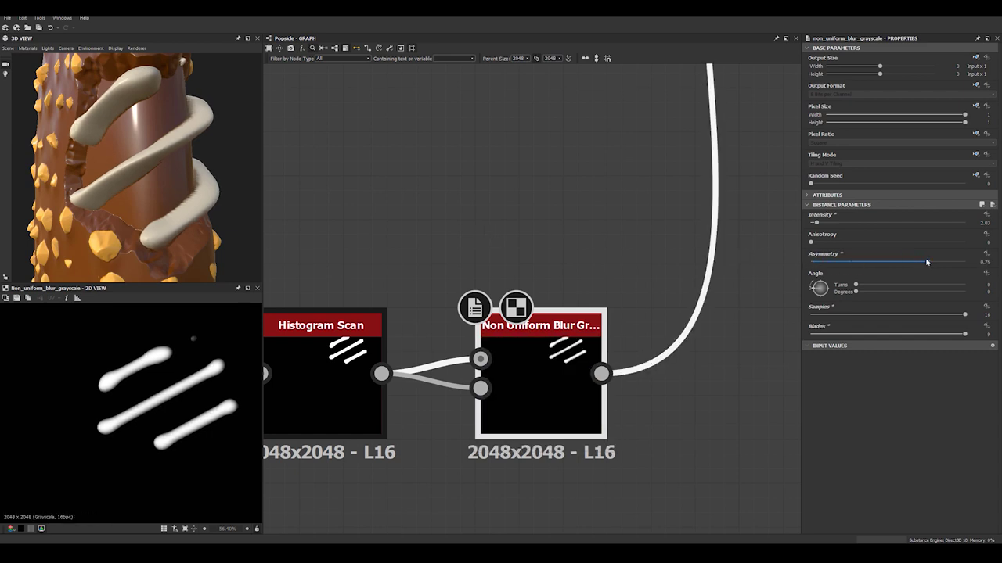
pyautogui.moveTo(817, 290); pyautogui.dragTo(831, 285)
pyautogui.scroll(-3, 102, 139)
pyautogui.moveTo(102, 140); pyautogui.dragTo(145, 139)
pyautogui.scroll(-3, 143, 136)
pyautogui.scroll(-5, 501, 188)
pyautogui.scroll(-4, 451, 161)
pyautogui.moveTo(524, 233); pyautogui.dragTo(445, 234, button='middle')
pyautogui.scroll(1, 373, 279)
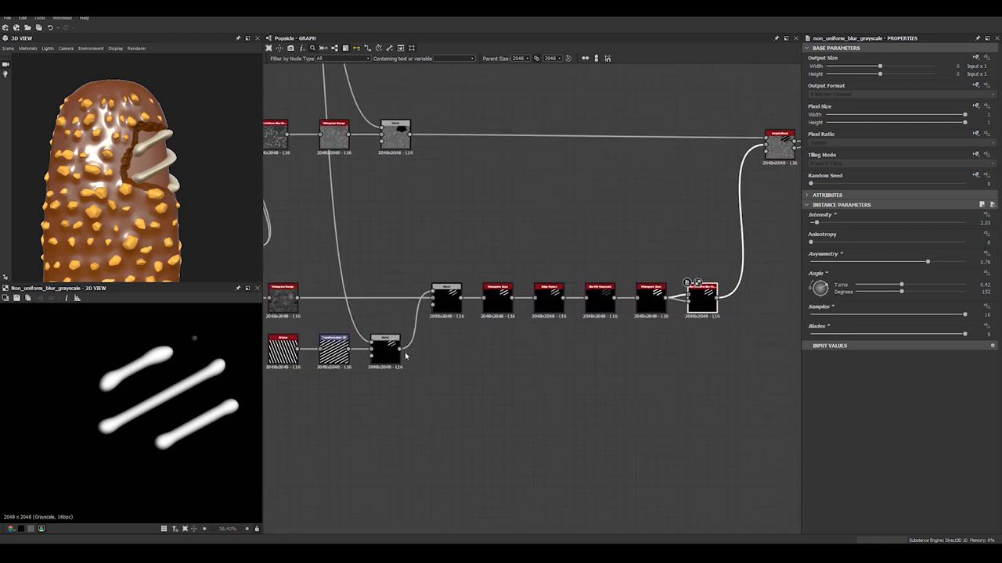
# Rewire the ice cream Blend with the Non Uniform Blur stripes as foreground and the ice cream Histogram Range as background, feeding Height Blend
pyautogui.moveTo(447, 296); pyautogui.dragTo(600, 248)
pyautogui.moveTo(543, 248); pyautogui.dragTo(661, 276, button='middle')
pyautogui.scroll(3, 399, 329)
pyautogui.click(341, 328)
pyautogui.keyDown('ctrl'); pyautogui.moveTo(415, 330); pyautogui.dragTo(661, 237); pyautogui.keyUp('ctrl')
pyautogui.moveTo(509, 293); pyautogui.dragTo(240, 340, button='middle')
pyautogui.moveTo(389, 284); pyautogui.dragTo(591, 252)
pyautogui.moveTo(490, 291); pyautogui.dragTo(238, 298, button='middle')
pyautogui.moveTo(654, 291); pyautogui.dragTo(671, 277)
pyautogui.moveTo(637, 382); pyautogui.dragTo(723, 106)
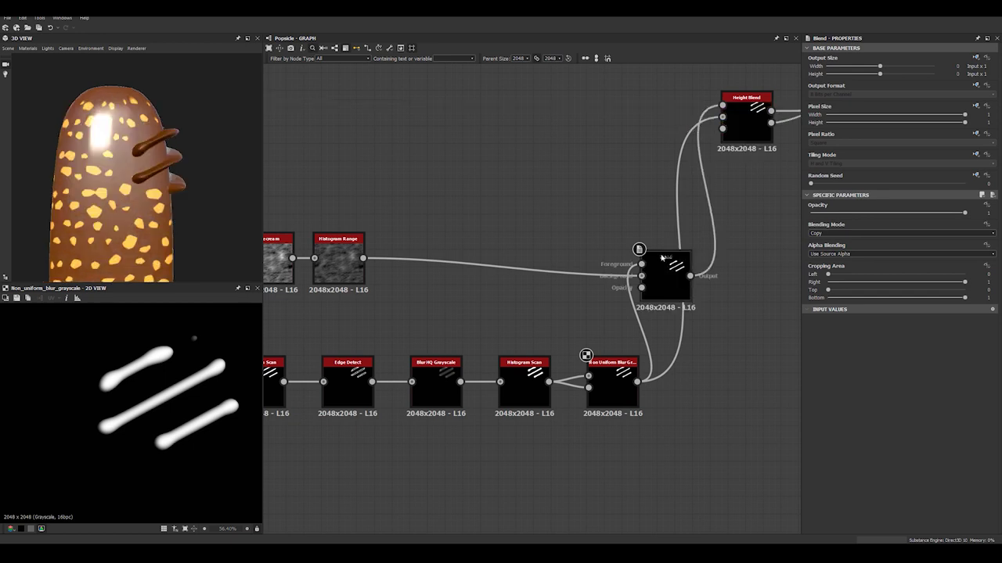
pyautogui.moveTo(661, 264); pyautogui.dragTo(561, 264, button='middle')
pyautogui.moveTo(562, 269); pyautogui.dragTo(564, 235)
# Set the ice cream Blend's mode to Add (Linear Dodge) and its Opacity to 0.4
pyautogui.click(815, 233)
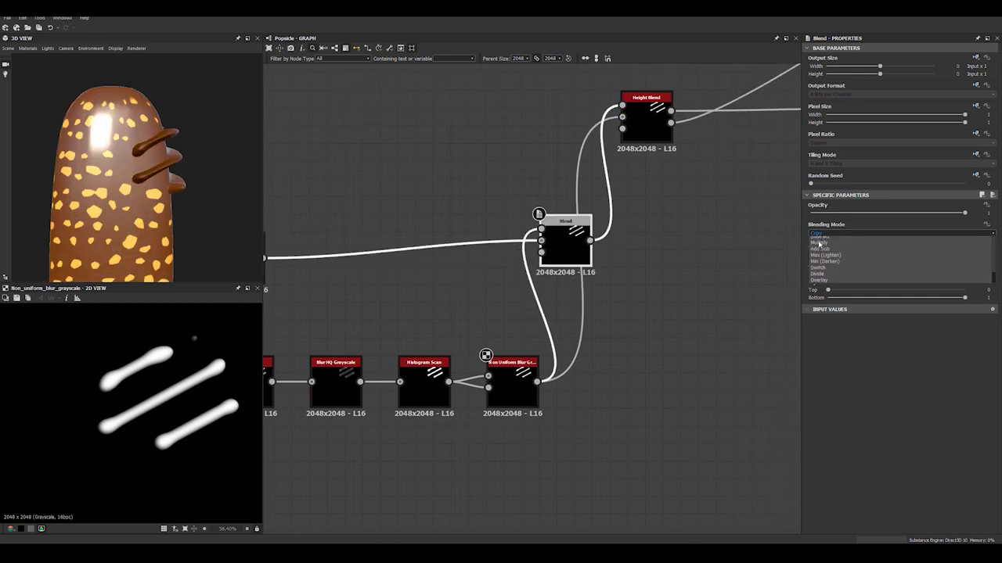
pyautogui.click(833, 247)
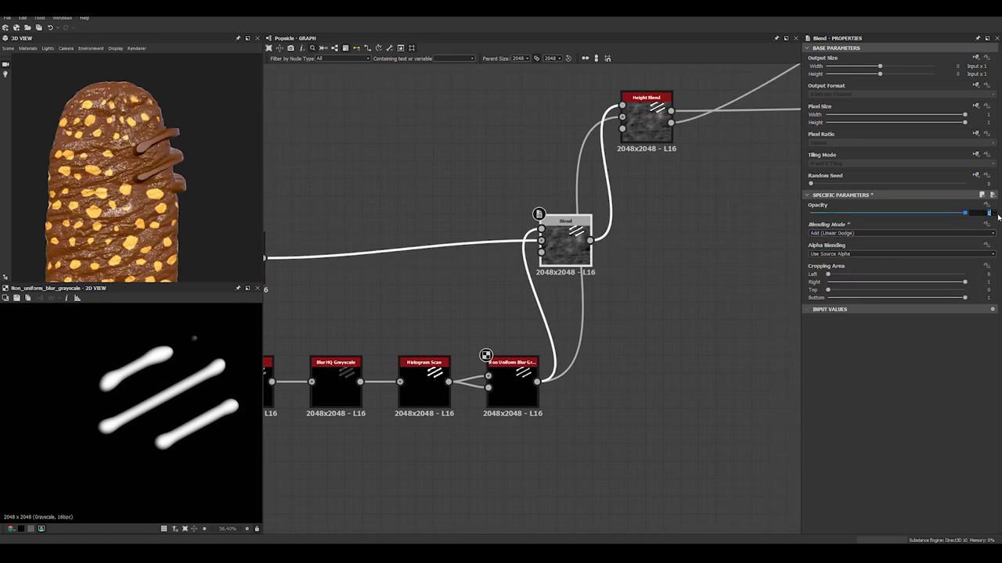
pyautogui.press('Return')
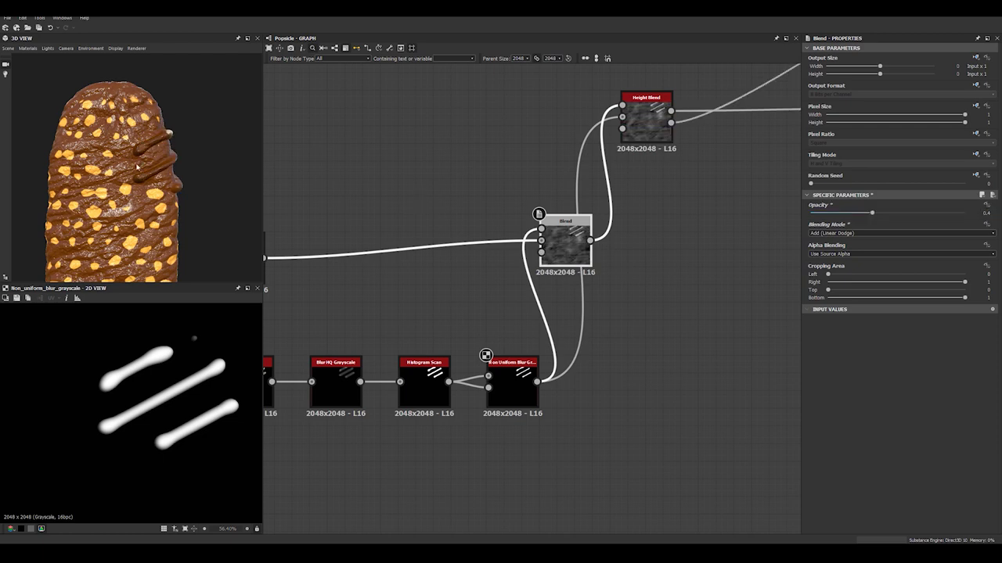
pyautogui.moveTo(177, 172); pyautogui.dragTo(145, 176)
pyautogui.scroll(2, 146, 177)
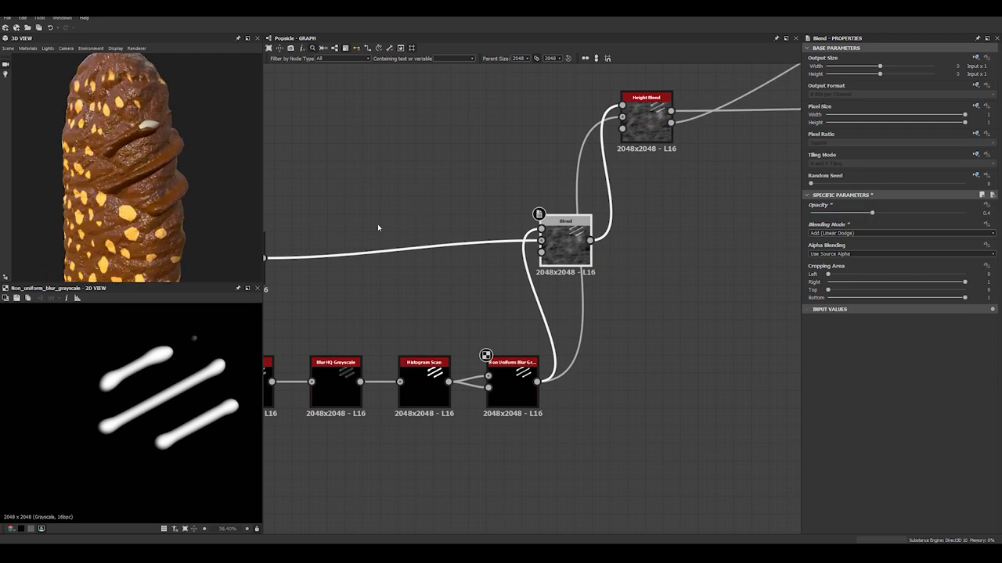
# Connect the chocolate coating's Blend to the Height Blend's first input and check the bitten area on the model
pyautogui.scroll(-2, 515, 237)
pyautogui.moveTo(514, 226); pyautogui.dragTo(620, 282, button='middle')
pyautogui.scroll(-1, 619, 282)
pyautogui.moveTo(644, 300); pyautogui.dragTo(569, 296)
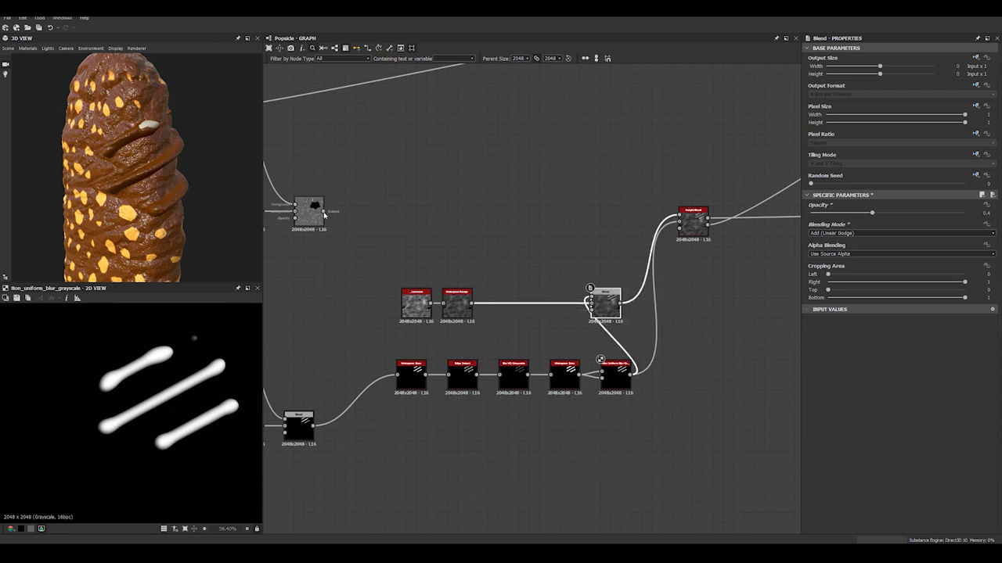
pyautogui.moveTo(412, 218); pyautogui.dragTo(684, 225)
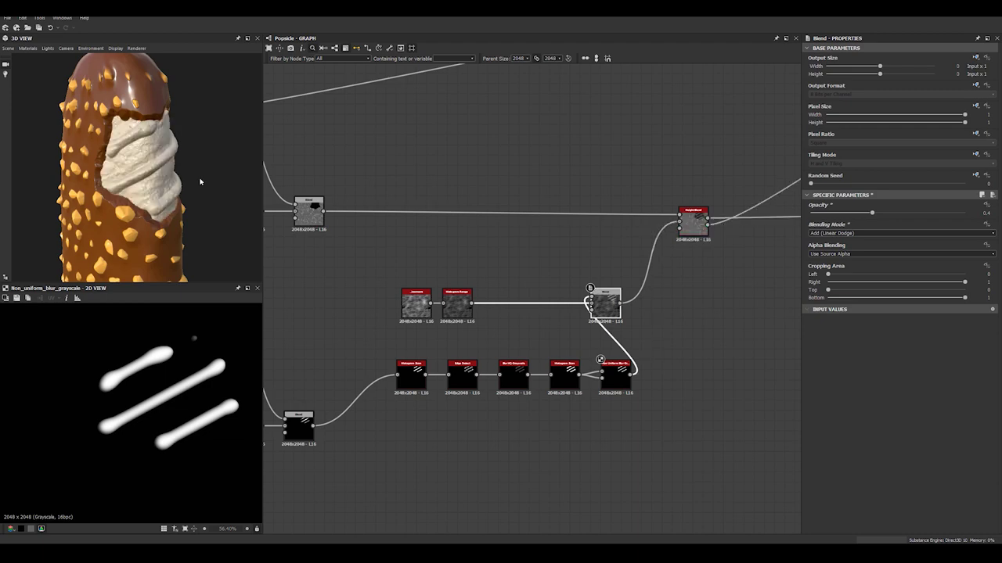
pyautogui.scroll(10, 137, 165)
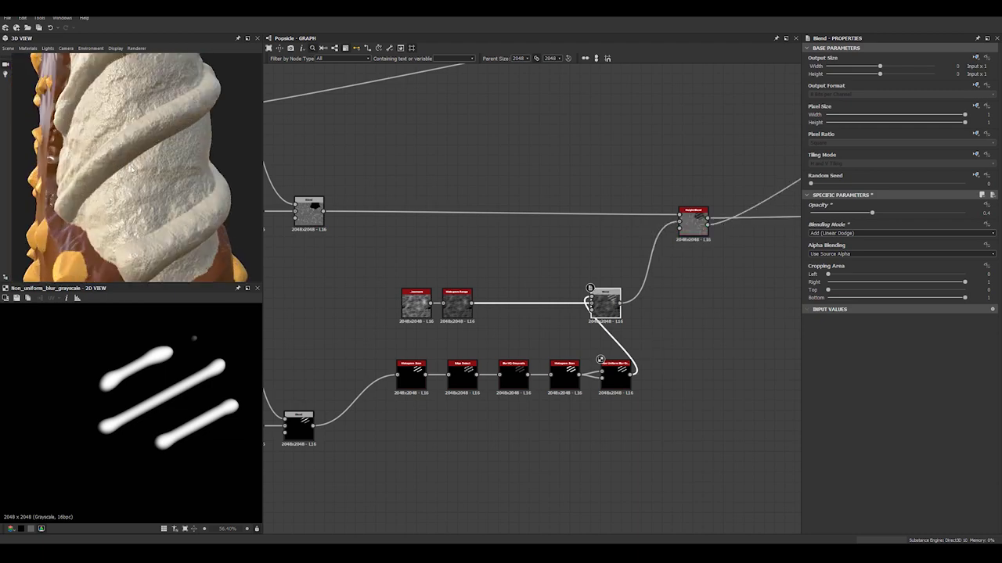
pyautogui.moveTo(192, 165); pyautogui.dragTo(172, 137)
pyautogui.scroll(-4, 167, 106)
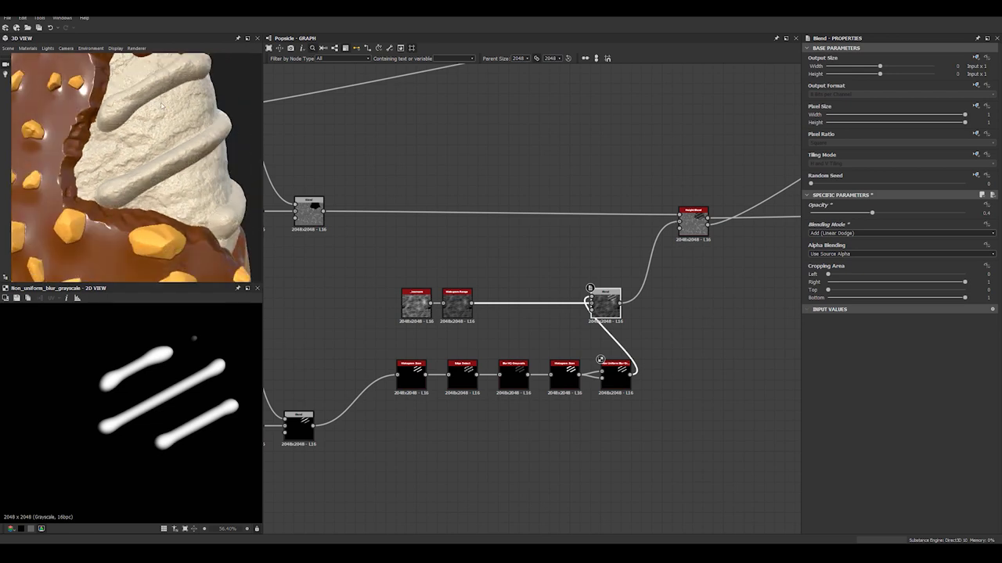
# Insert a Non Uniform Blur Grayscale between the ice cream Histogram Range and Blend, with the last stripe Histogram Scan as Blur Map
pyautogui.moveTo(605, 314); pyautogui.dragTo(657, 313)
pyautogui.moveTo(384, 406); pyautogui.dragTo(572, 342)
pyautogui.click(571, 344)
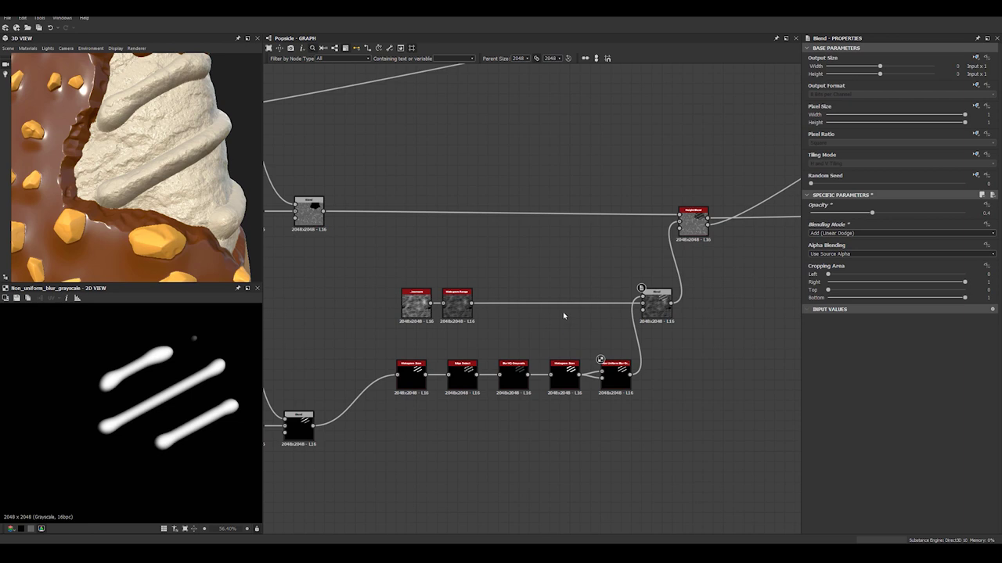
pyautogui.press('space')
pyautogui.write('nom')
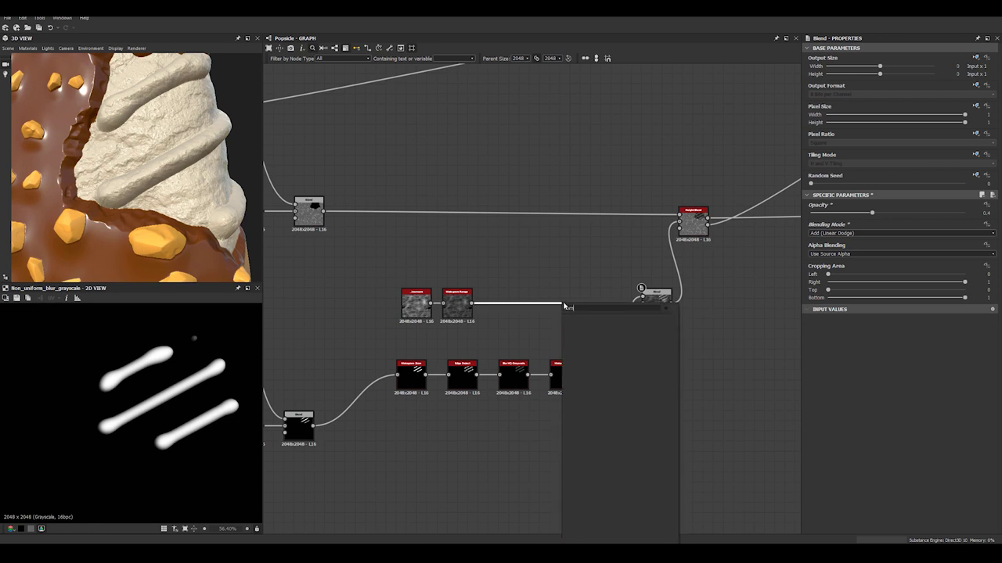
pyautogui.press('BackSpace')
pyautogui.write('non')
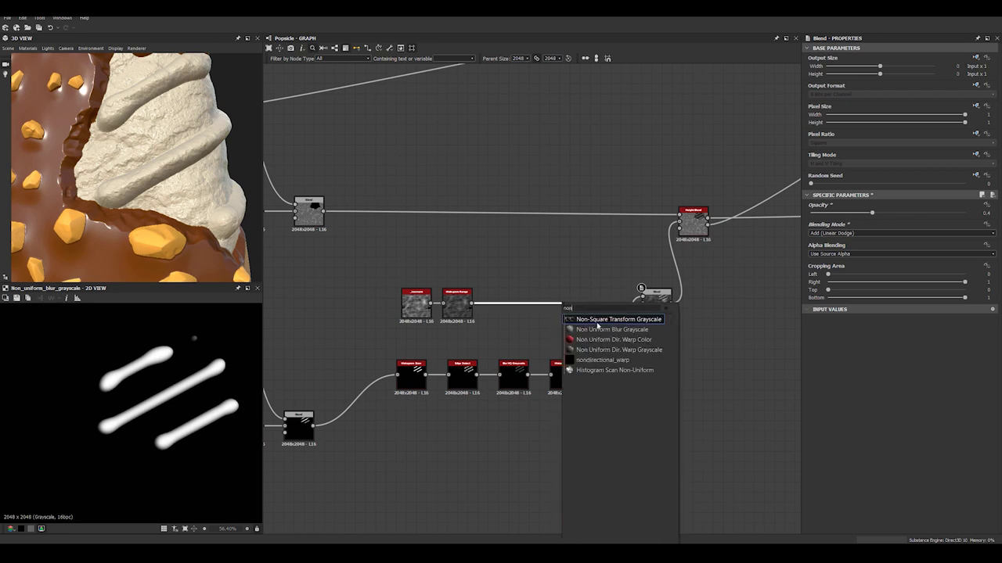
pyautogui.click(640, 330)
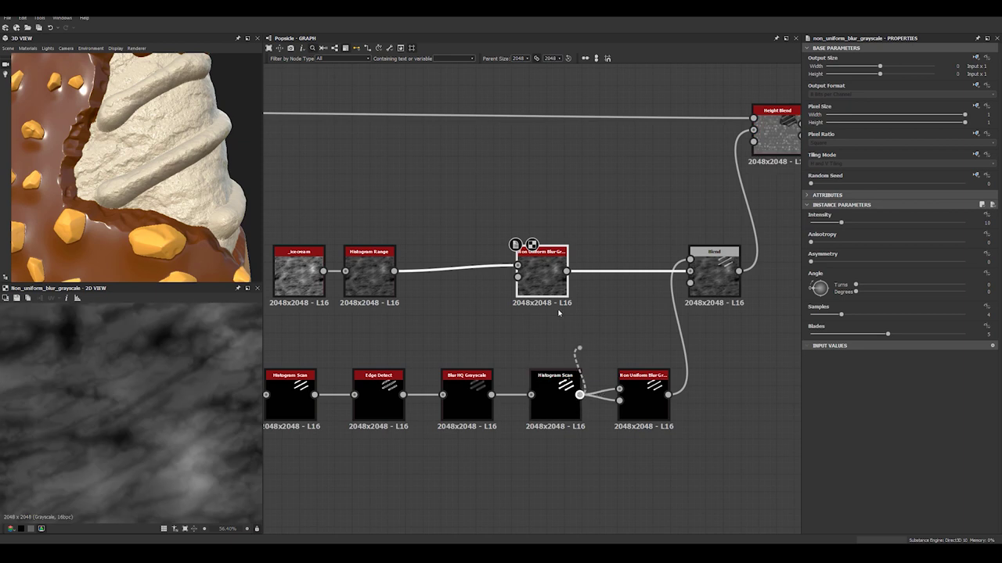
pyautogui.moveTo(558, 313); pyautogui.dragTo(542, 278)
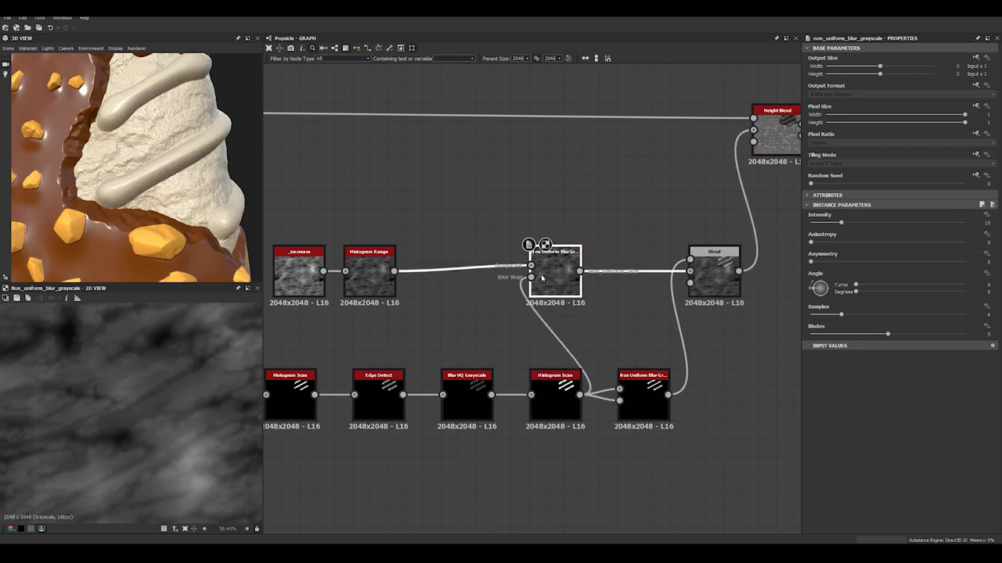
# Set the new Non Uniform Blur's Intensity to 1.01, Samples to 16 and Blades to 9
pyautogui.moveTo(831, 224); pyautogui.dragTo(814, 231)
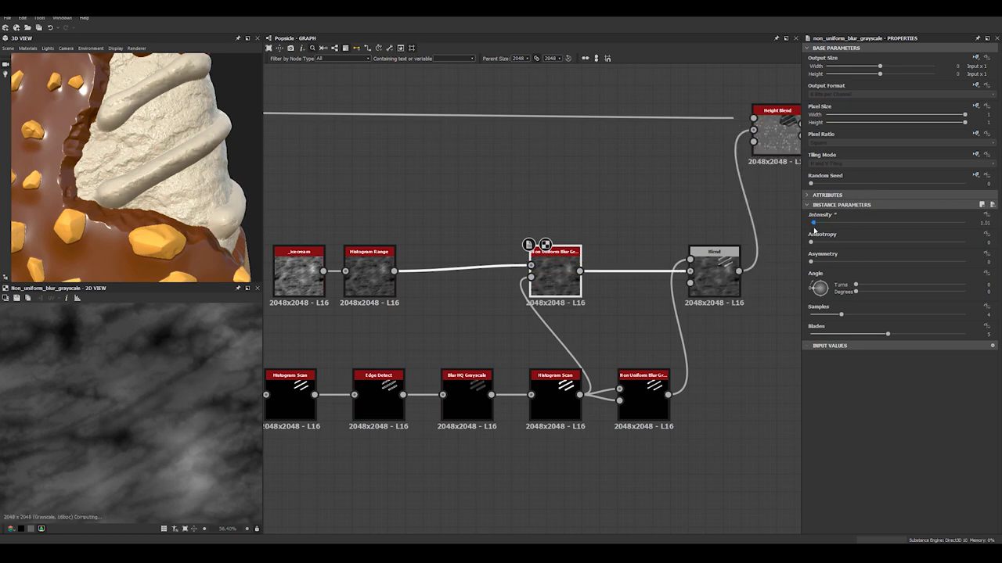
pyautogui.moveTo(841, 314); pyautogui.dragTo(964, 314)
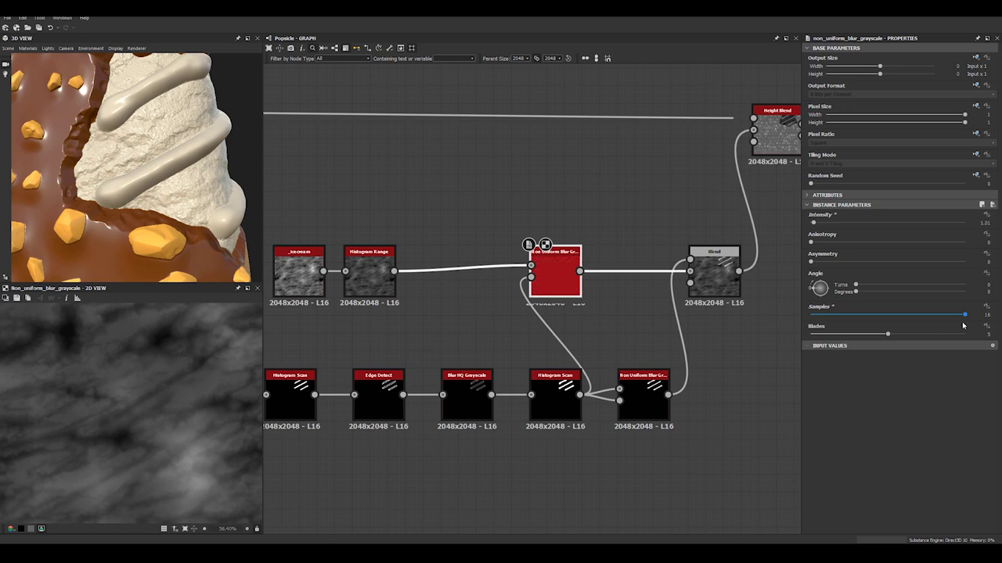
pyautogui.moveTo(887, 334); pyautogui.dragTo(964, 335)
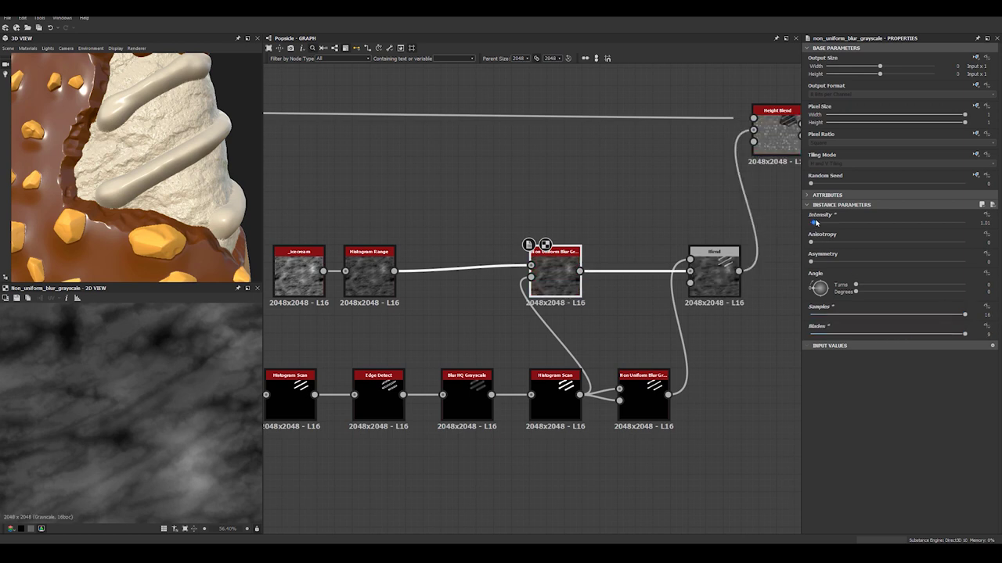
pyautogui.moveTo(841, 248); pyautogui.dragTo(870, 252)
pyautogui.moveTo(234, 177); pyautogui.dragTo(54, 177, button='right')
pyautogui.moveTo(54, 177)
pyautogui.mouseDown()
pyautogui.moveTo(20, 178)
pyautogui.moveTo(68, 180)
pyautogui.mouseUp()
# Lower the opacity of the Blend that adds the stripes to the ice cream to 0.33
pyautogui.click(704, 274)
pyautogui.moveTo(872, 215); pyautogui.dragTo(863, 223)
pyautogui.moveTo(155, 234); pyautogui.dragTo(141, 202)
pyautogui.scroll(-3, 153, 201)
pyautogui.scroll(-2, 570, 247)
pyautogui.scroll(-4, 599, 250)
# Move the cream Uniform Color below the other base colour nodes and insert a Blend directly after it
pyautogui.moveTo(588, 269); pyautogui.dragTo(433, 369, button='middle')
pyautogui.moveTo(494, 223); pyautogui.dragTo(386, 277, button='middle')
pyautogui.moveTo(744, 185); pyautogui.dragTo(504, 179, button='middle')
pyautogui.scroll(1, 504, 179)
pyautogui.moveTo(444, 118); pyautogui.dragTo(558, 232, button='middle')
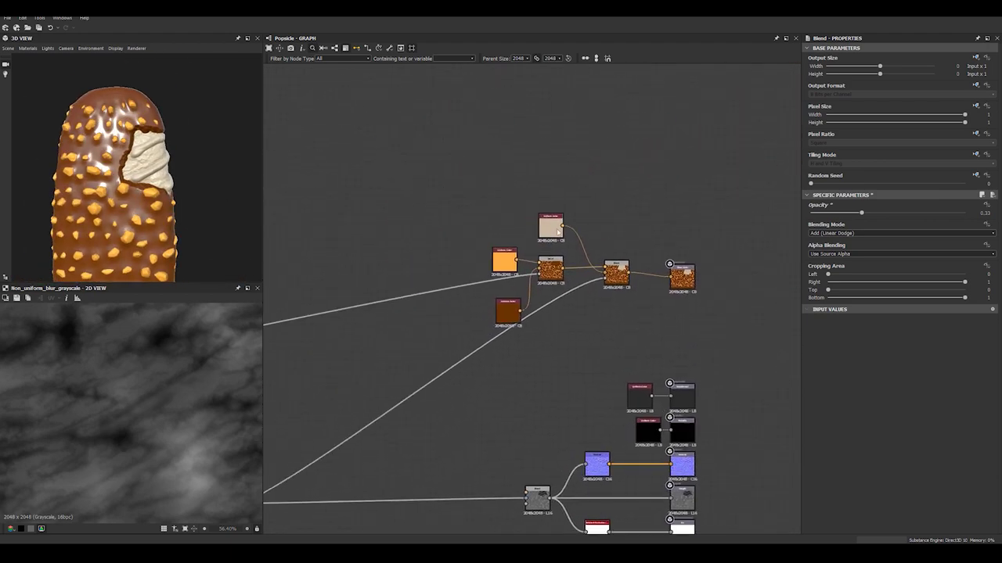
pyautogui.moveTo(547, 228); pyautogui.dragTo(411, 388)
pyautogui.scroll(3, 527, 362)
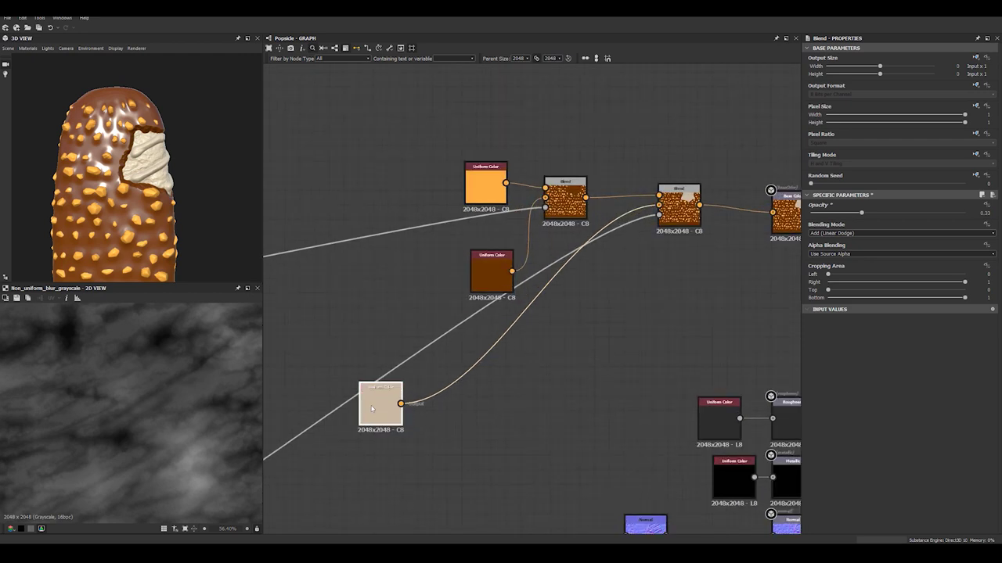
pyautogui.press('space')
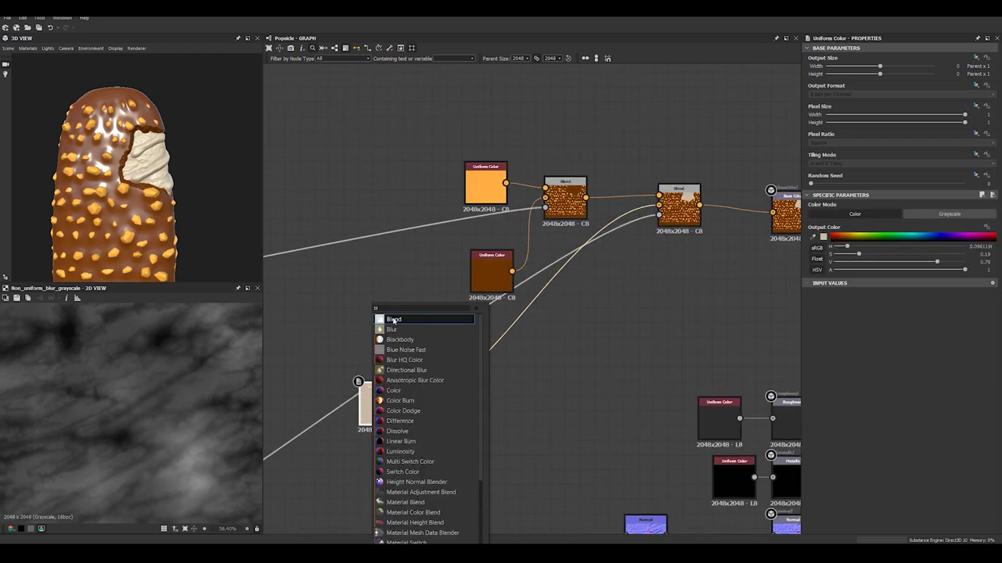
pyautogui.click(394, 319)
# Duplicate the orange Uniform Color into the cream Blend's foreground and darken it to caramel with saturation 0.97 and value 0.73
pyautogui.click(487, 190)
pyautogui.hotkey('ctrl', 'c')
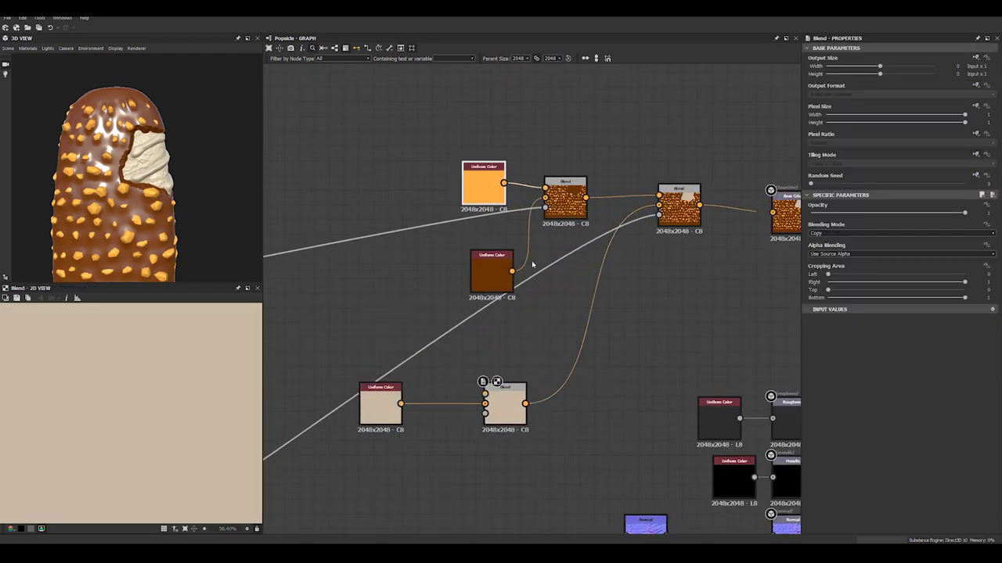
pyautogui.hotkey('ctrl', 'v')
pyautogui.moveTo(521, 302); pyautogui.dragTo(374, 346)
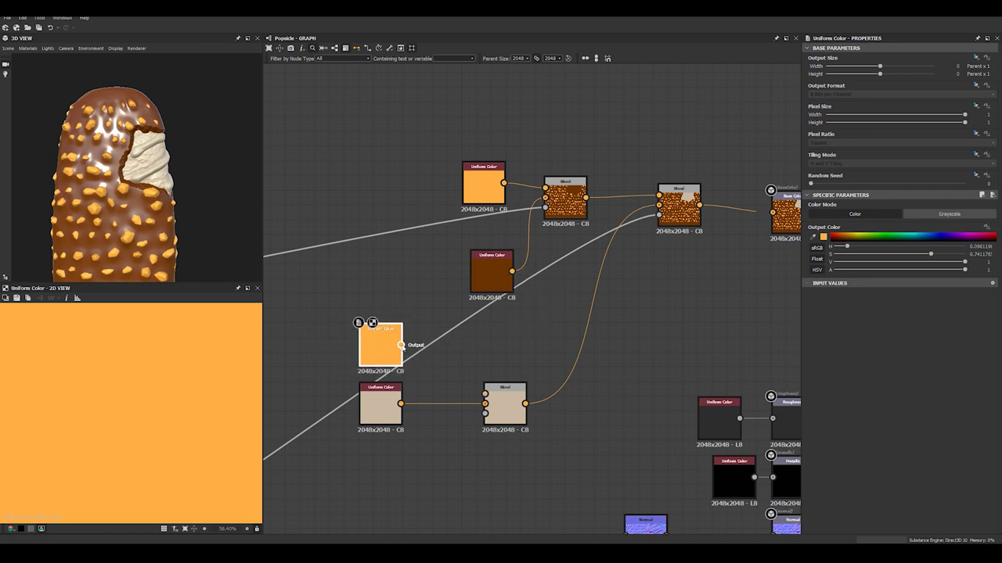
pyautogui.moveTo(965, 263)
pyautogui.mouseDown()
pyautogui.moveTo(920, 265)
pyautogui.moveTo(962, 255)
pyautogui.mouseUp()
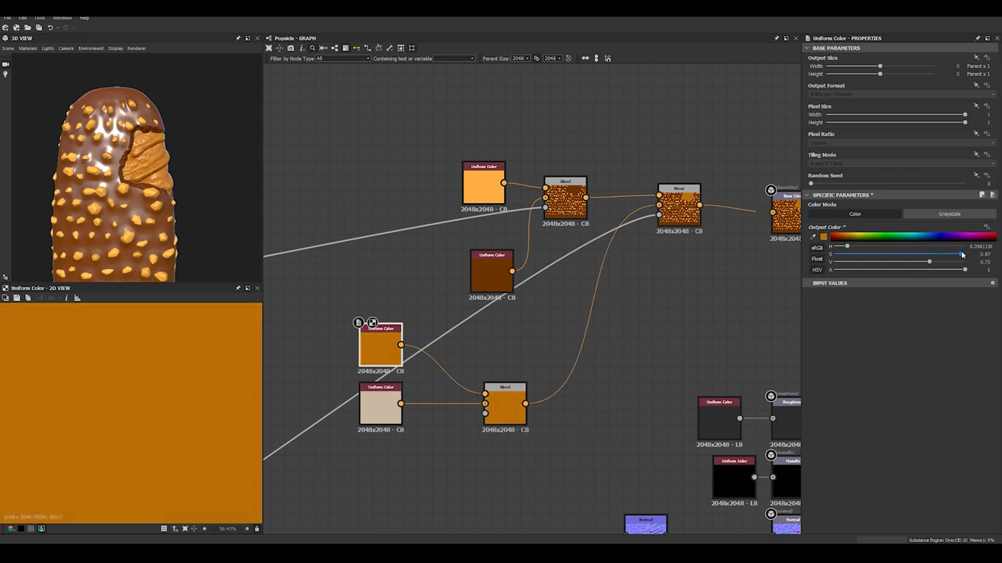
# Connect the stripe mask from the height graph to the Opacity input of the caramel and cream Blend
pyautogui.moveTo(569, 344); pyautogui.dragTo(680, 256, button='middle')
pyautogui.scroll(-3, 680, 257)
pyautogui.moveTo(340, 443); pyautogui.dragTo(473, 389, button='middle')
pyautogui.moveTo(319, 485); pyautogui.dragTo(708, 235)
pyautogui.click(720, 241)
# Stack the orange nut and brown chocolate Uniform Color nodes neatly in front of their Blend
pyautogui.moveTo(721, 241); pyautogui.dragTo(510, 357, button='middle')
pyautogui.moveTo(401, 234); pyautogui.dragTo(340, 209)
pyautogui.moveTo(351, 279); pyautogui.dragTo(335, 237)
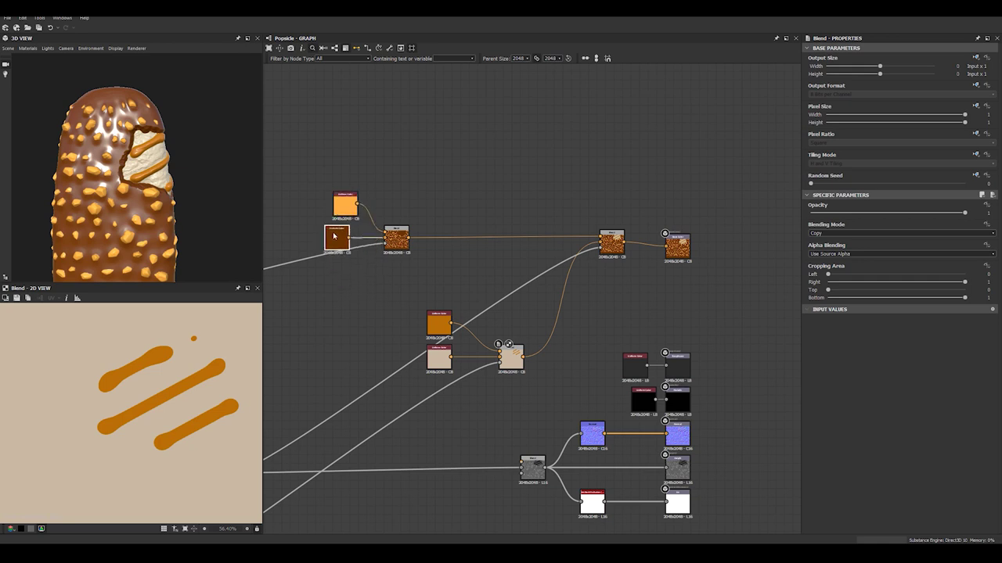
pyautogui.moveTo(347, 202); pyautogui.dragTo(347, 186)
pyautogui.moveTo(341, 237); pyautogui.dragTo(345, 220)
# Arrange the caramel and cream Uniform Color nodes and their Blend directly below the nut and chocolate group
pyautogui.moveTo(416, 307); pyautogui.dragTo(441, 360)
pyautogui.moveTo(441, 362); pyautogui.dragTo(346, 317)
pyautogui.moveTo(518, 359); pyautogui.dragTo(404, 305)
pyautogui.click(347, 280)
pyautogui.doubleClick(348, 314)
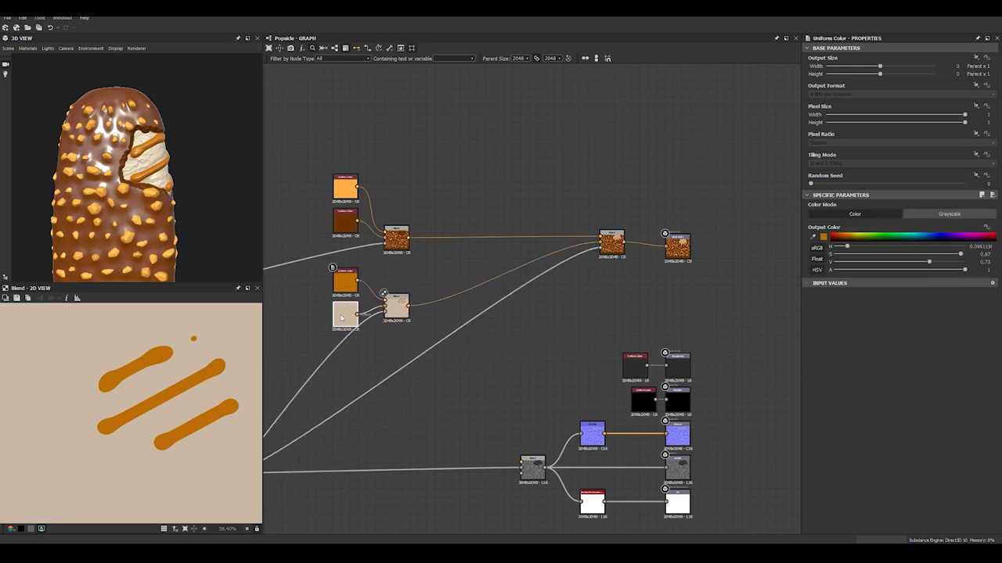
pyautogui.doubleClick(398, 306)
# Move the final colour Blend closer to its sources, preview it and align the Base Color output with it
pyautogui.moveTo(615, 247); pyautogui.dragTo(521, 241)
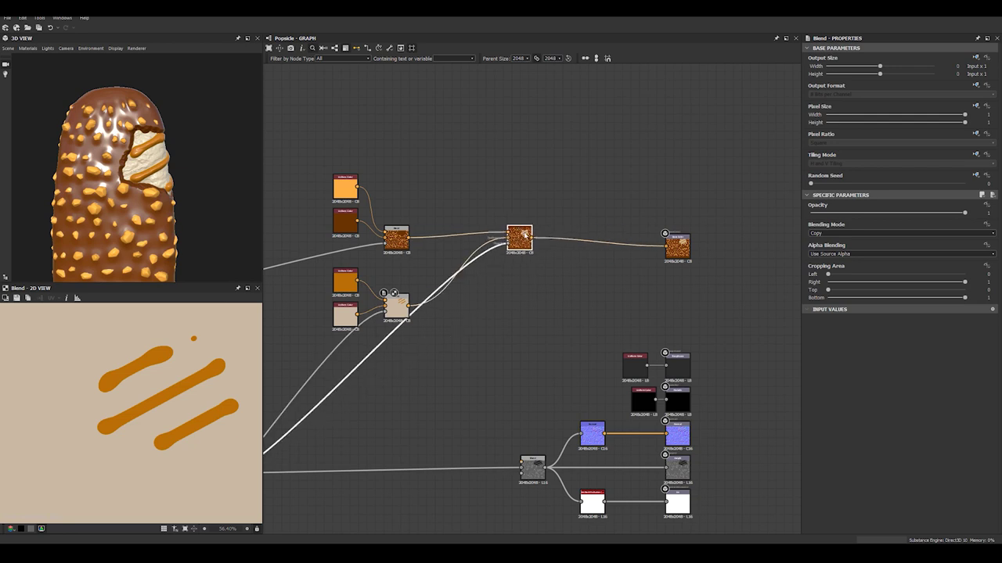
pyautogui.doubleClick(519, 241)
pyautogui.moveTo(687, 250); pyautogui.dragTo(683, 240)
pyautogui.click(618, 270)
# Examine the whole popsicle and its bitten area with caramel stripes in the 3D view
pyautogui.scroll(-5, 227, 263)
pyautogui.moveTo(196, 226); pyautogui.dragTo(106, 160)
pyautogui.scroll(5, 77, 192)
pyautogui.scroll(-3, 131, 174)
pyautogui.scroll(3, 125, 165)
pyautogui.scroll(4, 102, 156)
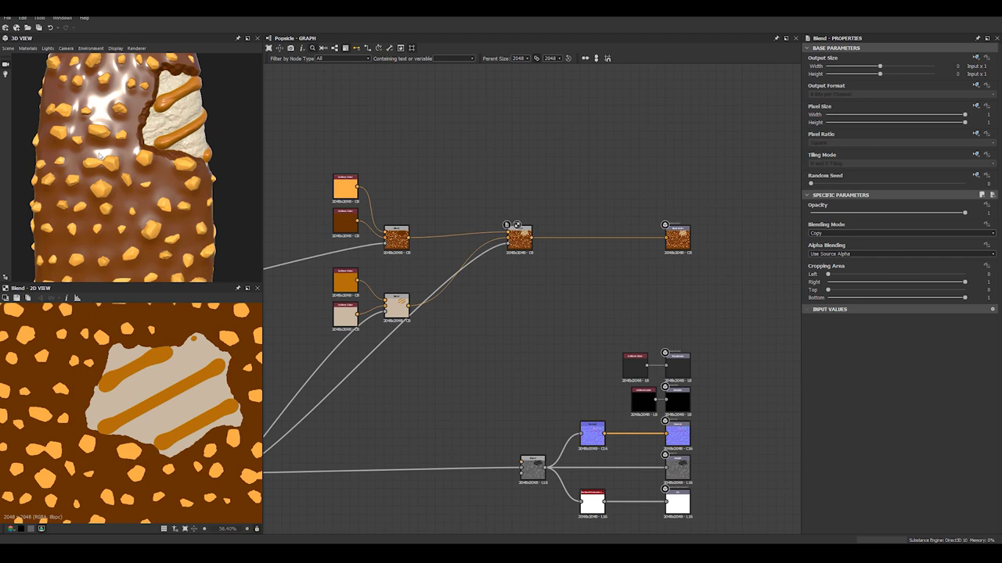
pyautogui.scroll(-5, 104, 145)
pyautogui.moveTo(105, 141); pyautogui.dragTo(95, 153)
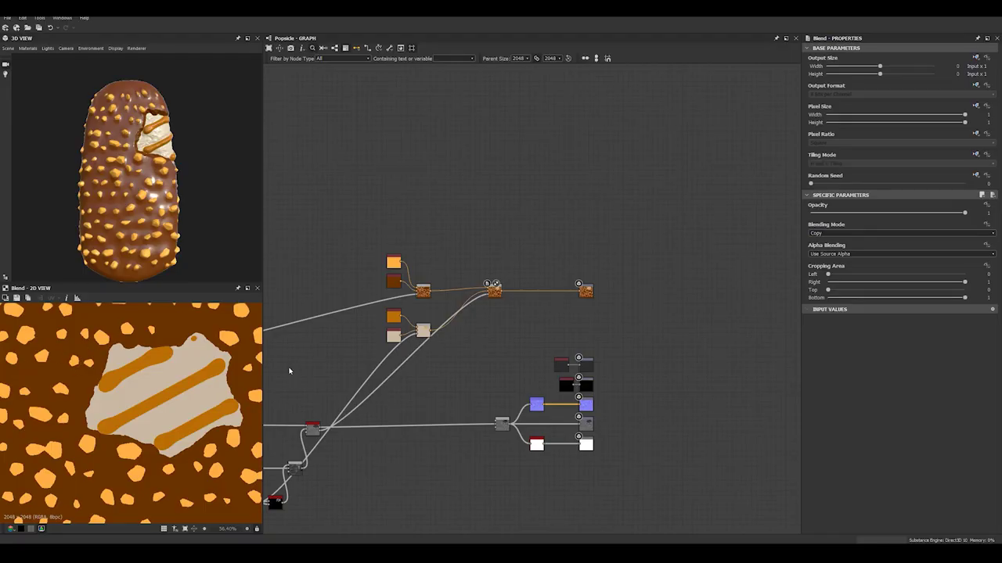
# Add a Gradient Map node in the free space before the base colour nodes
pyautogui.scroll(4, 162, 222)
pyautogui.moveTo(162, 221)
pyautogui.mouseDown()
pyautogui.moveTo(90, 215)
pyautogui.moveTo(168, 211)
pyautogui.moveTo(156, 209)
pyautogui.mouseUp()
pyautogui.moveTo(384, 309); pyautogui.dragTo(449, 254, button='middle')
pyautogui.scroll(3, 421, 281)
pyautogui.moveTo(434, 286); pyautogui.dragTo(406, 298, button='middle')
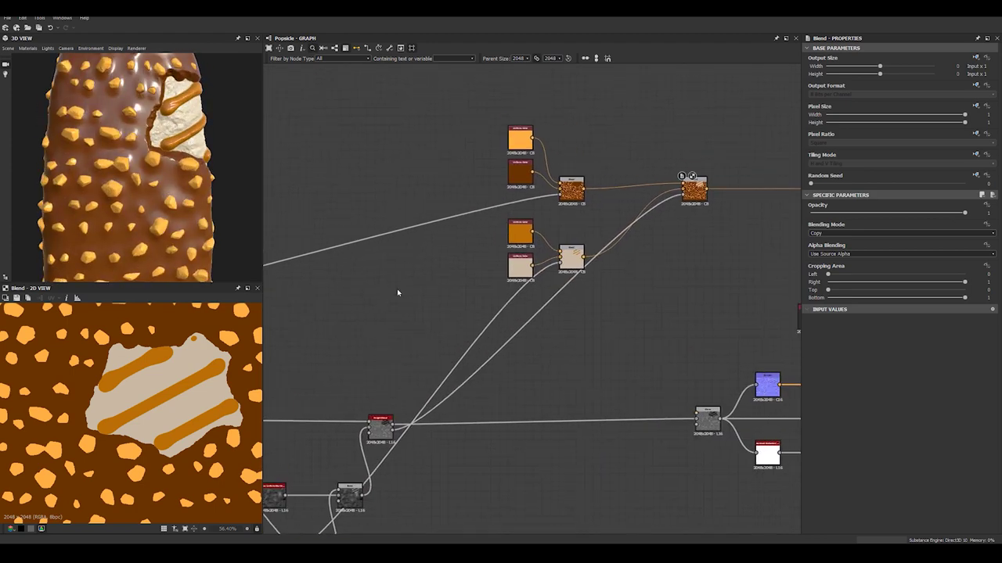
pyautogui.press('space')
pyautogui.write('gr')
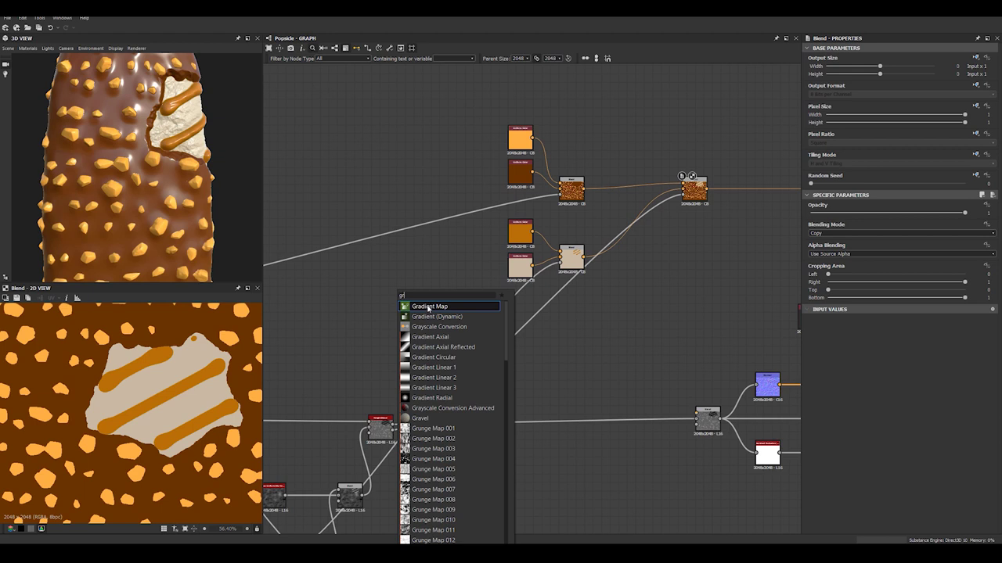
pyautogui.click(429, 308)
# Rearrange the base colour and output node groups farther along the graph to make room around the Gradient Map
pyautogui.moveTo(493, 391); pyautogui.dragTo(428, 406, button='middle')
pyautogui.scroll(-1, 443, 313)
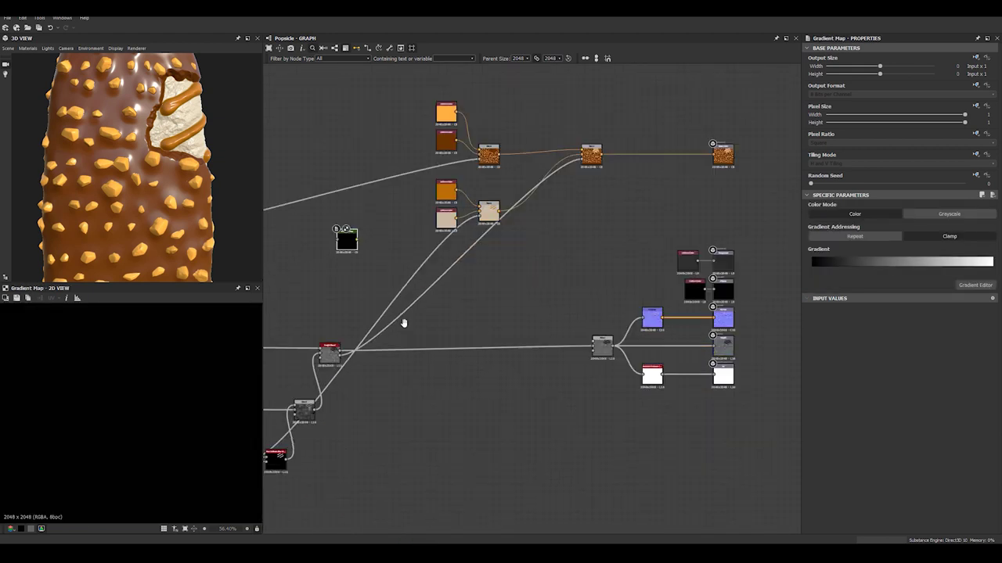
pyautogui.moveTo(443, 311); pyautogui.dragTo(345, 267, button='middle')
pyautogui.moveTo(332, 115); pyautogui.dragTo(507, 300)
pyautogui.moveTo(502, 185); pyautogui.dragTo(587, 186)
pyautogui.moveTo(648, 173); pyautogui.dragTo(531, 229, button='middle')
pyautogui.moveTo(516, 233); pyautogui.dragTo(674, 238)
pyautogui.moveTo(502, 280); pyautogui.dragTo(709, 239, button='middle')
pyautogui.moveTo(336, 285); pyautogui.dragTo(428, 265)
pyautogui.moveTo(478, 234); pyautogui.dragTo(381, 268, button='middle')
pyautogui.moveTo(398, 143); pyautogui.dragTo(583, 303)
pyautogui.moveTo(580, 230); pyautogui.dragTo(679, 230)
pyautogui.moveTo(366, 313); pyautogui.dragTo(401, 291, button='middle')
pyautogui.moveTo(367, 280); pyautogui.dragTo(492, 288)
# Feed the combined popsicle height into the Gradient Map's input and place the node before the colour nodes
pyautogui.scroll(4, 537, 389)
pyautogui.moveTo(559, 412); pyautogui.dragTo(436, 168)
pyautogui.scroll(-3, 564, 294)
pyautogui.scroll(2, 471, 400)
pyautogui.scroll(2, 471, 401)
pyautogui.moveTo(476, 363); pyautogui.dragTo(467, 300)
pyautogui.moveTo(520, 264); pyautogui.dragTo(466, 316, button='middle')
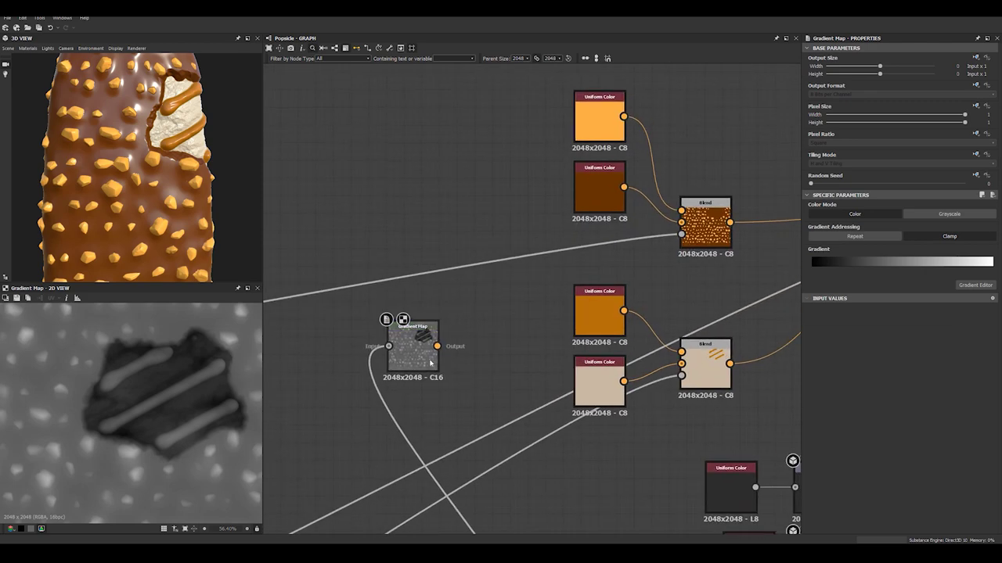
# Connect the Gradient Map to the chocolate Blend's background in place of the brown Uniform Color and align it alongside
pyautogui.moveTo(436, 346); pyautogui.dragTo(682, 223)
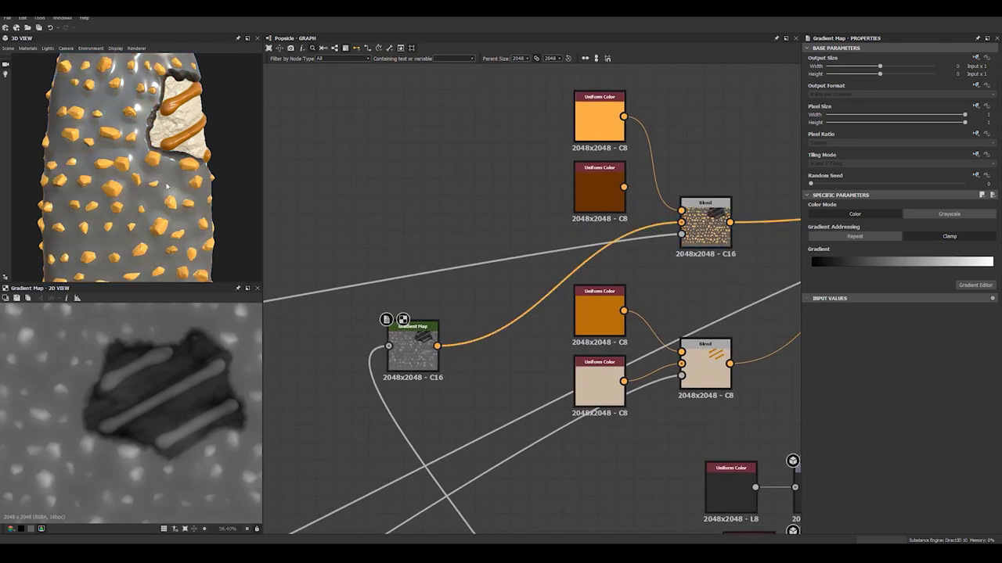
pyautogui.scroll(3, 136, 202)
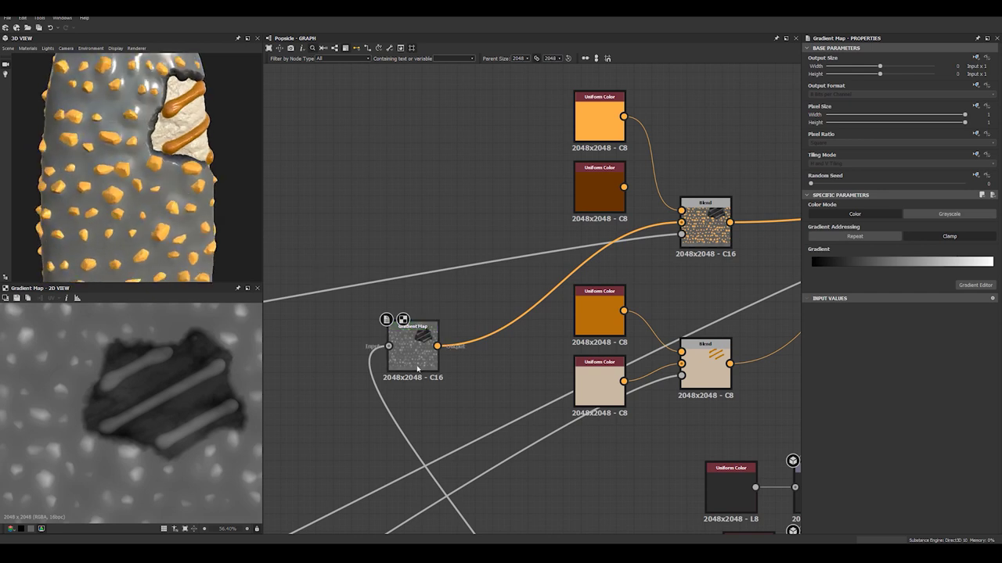
pyautogui.moveTo(408, 358); pyautogui.dragTo(410, 252)
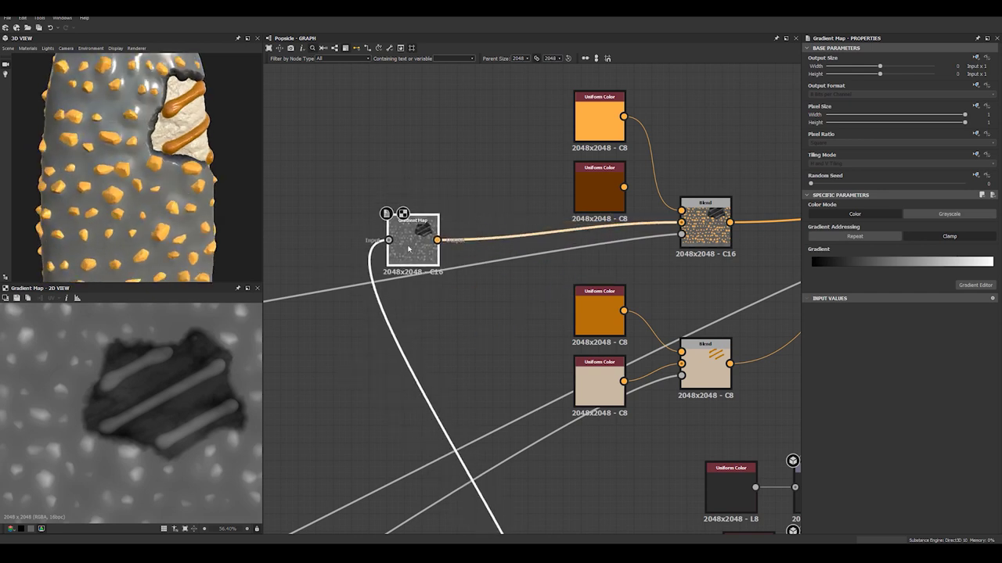
pyautogui.moveTo(432, 337); pyautogui.dragTo(470, 314, button='middle')
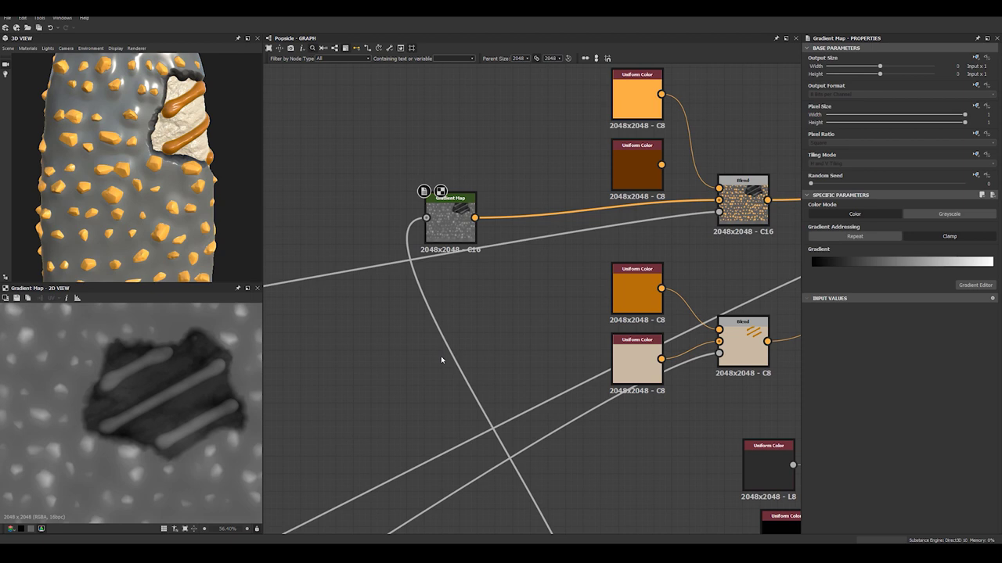
pyautogui.press('space')
pyautogui.write('bl')
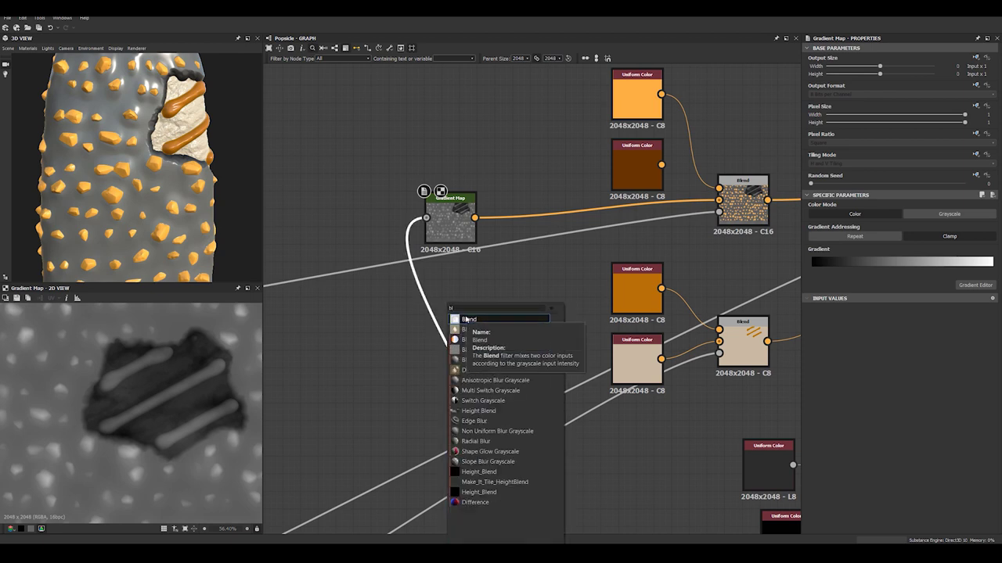
pyautogui.click(450, 222)
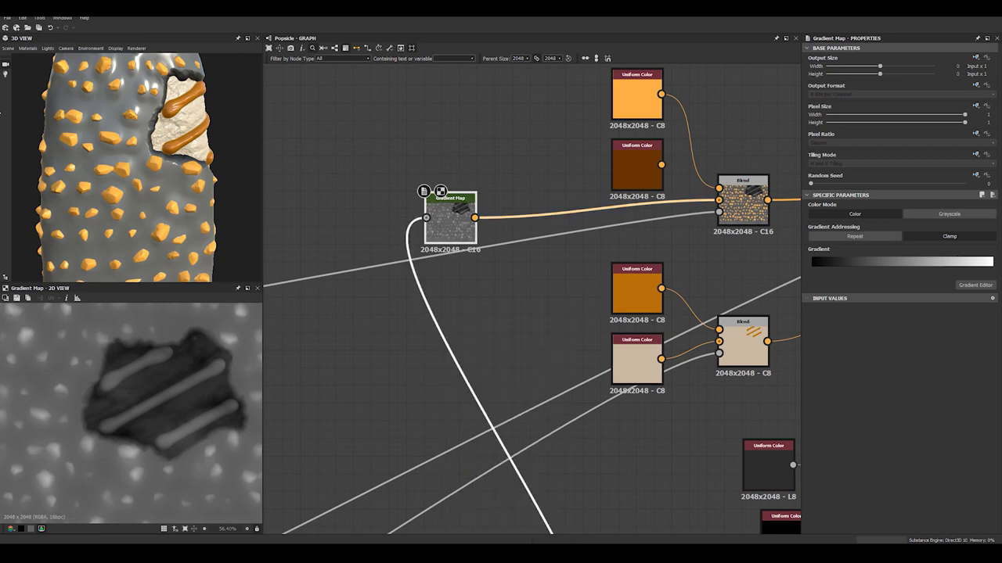
# Move the application window aside so the popsicle reference photo in the browser stays visible next to the graph
pyautogui.moveTo(509, 7); pyautogui.dragTo(627, 5)
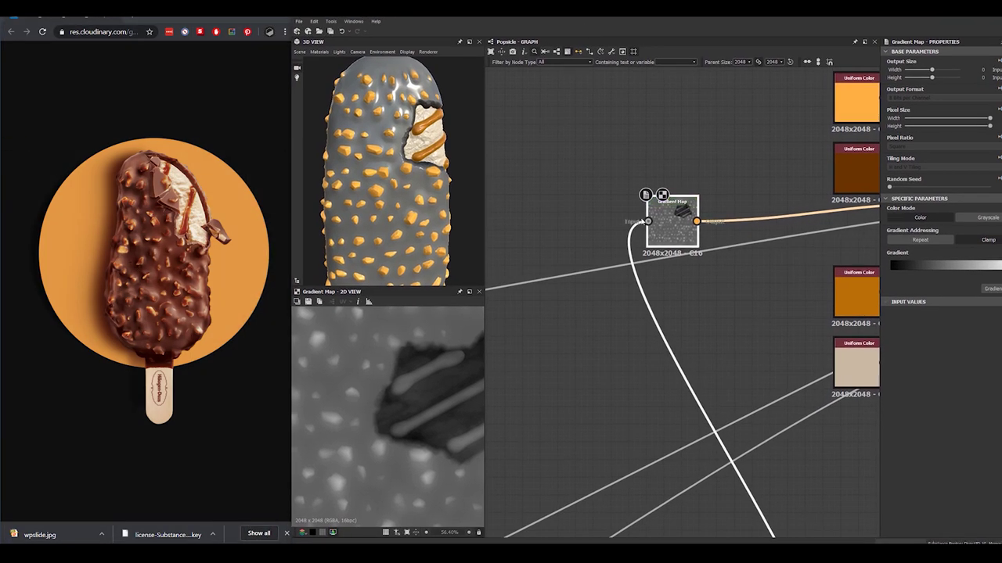
pyautogui.scroll(-4, 608, 198)
pyautogui.moveTo(608, 198)
pyautogui.mouseDown(button='middle')
pyautogui.moveTo(621, 201)
pyautogui.moveTo(613, 197)
pyautogui.mouseUp(button='middle')
pyautogui.moveTo(622, 188); pyautogui.dragTo(655, 181)
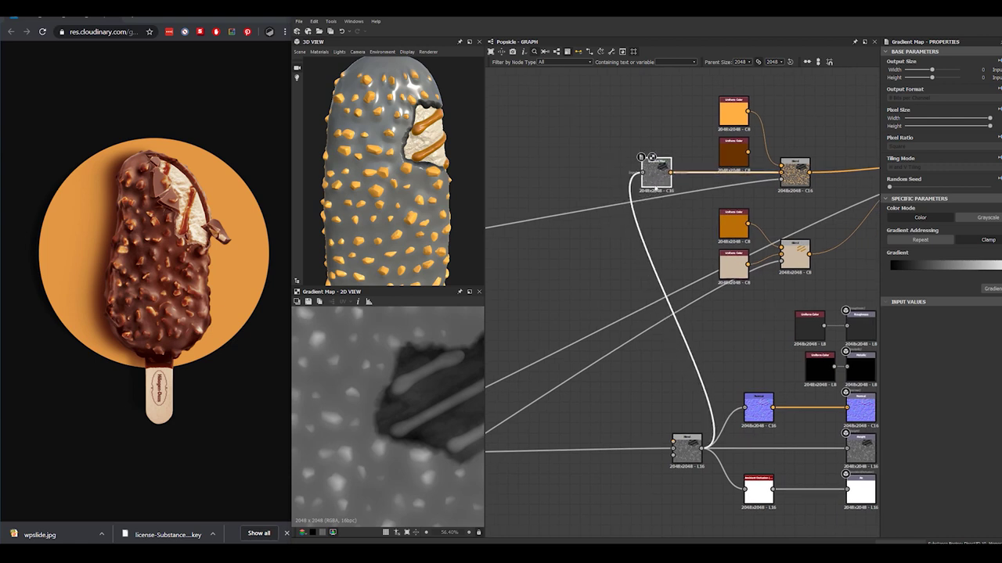
# Sample the caramel colour from the bitten area of the reference photo for the stripes' Uniform Color
pyautogui.moveTo(648, 244); pyautogui.dragTo(590, 225, button='middle')
pyautogui.click(681, 210)
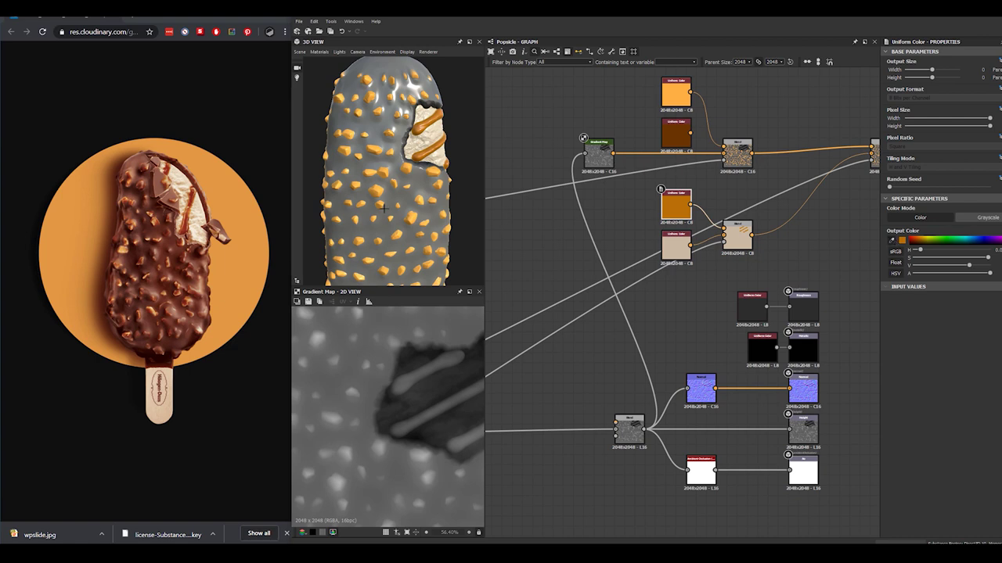
pyautogui.click(194, 233)
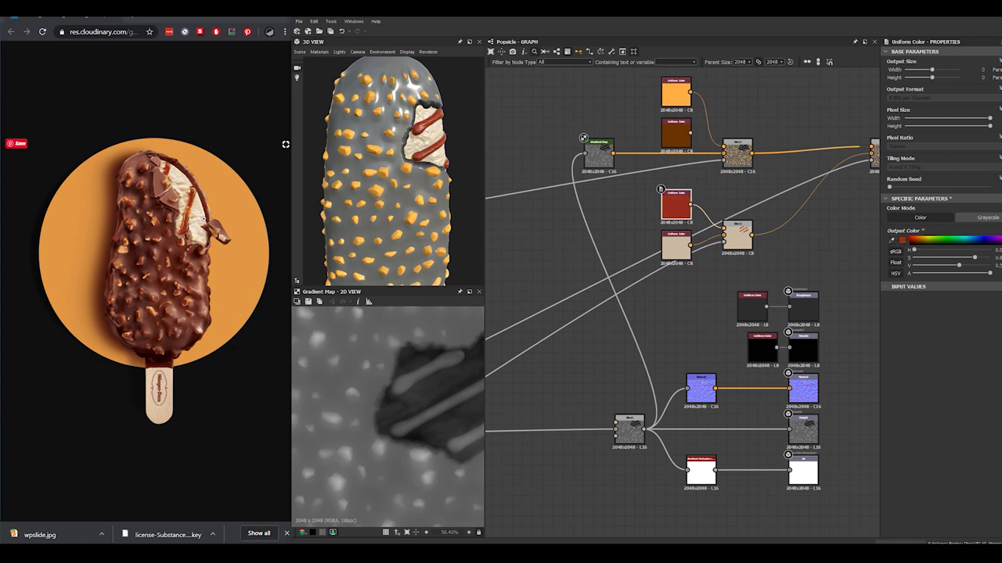
pyautogui.scroll(3, 386, 148)
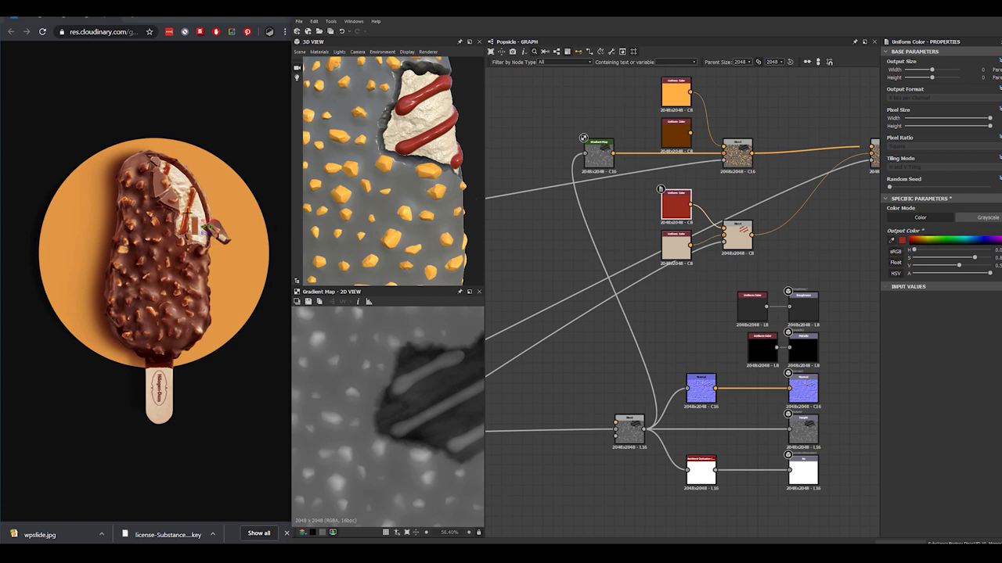
pyautogui.click(205, 229)
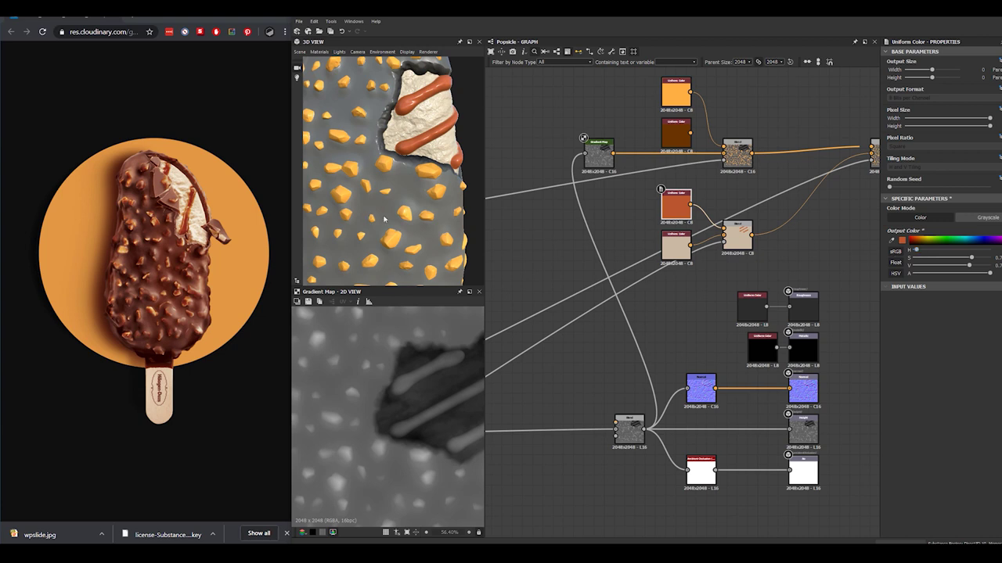
# Sample the ice cream colour from the reference photo for the beige Uniform Color and darken it slightly
pyautogui.scroll(-5, 338, 192)
pyautogui.moveTo(280, 167); pyautogui.dragTo(875, 274)
pyautogui.click(665, 249)
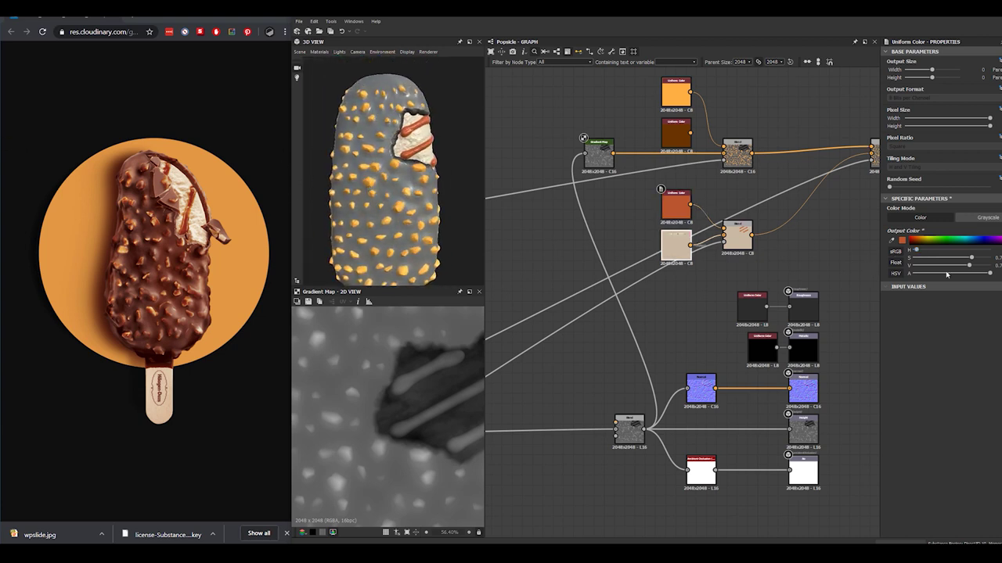
pyautogui.click(211, 233)
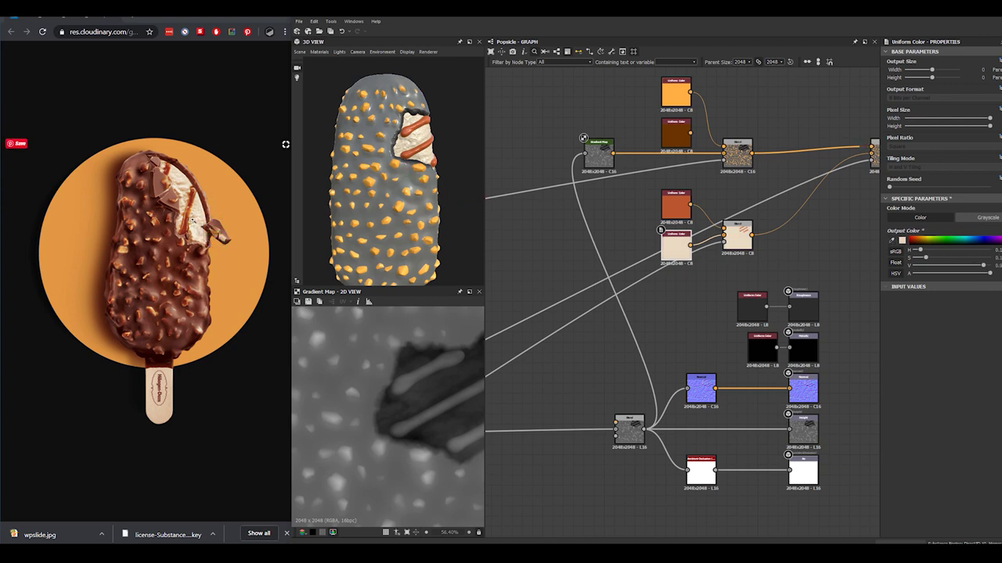
pyautogui.moveTo(985, 267); pyautogui.dragTo(930, 259)
# Fine-tune the hue of the caramel stripes' Uniform Color
pyautogui.moveTo(458, 177); pyautogui.dragTo(374, 175)
pyautogui.click(673, 212)
pyautogui.click(671, 211)
pyautogui.moveTo(916, 250); pyautogui.dragTo(918, 251)
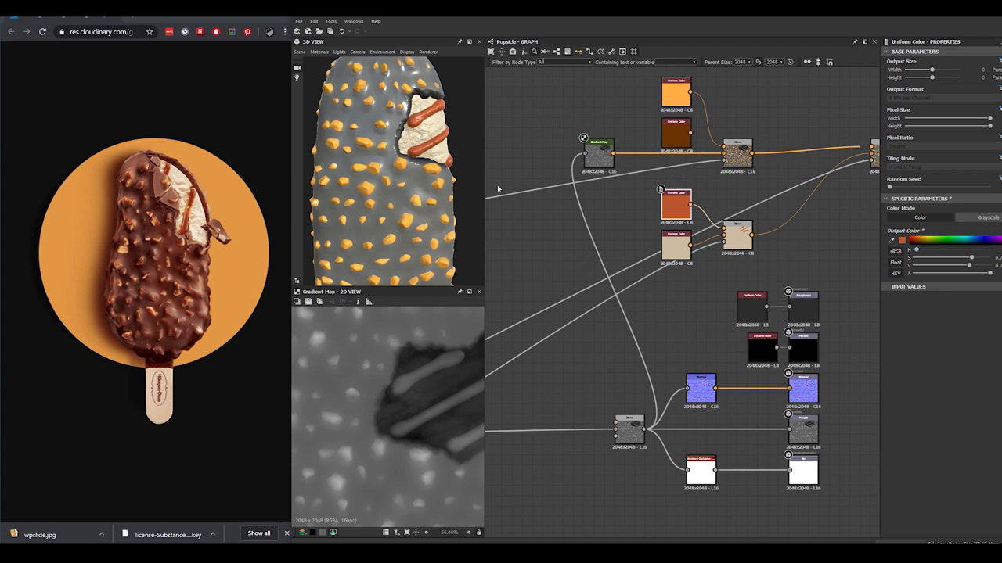
# Pick the Gradient Map's gradient from the chocolate area near the lower end of the popsicle in the reference photo
pyautogui.scroll(-4, 335, 148)
pyautogui.moveTo(385, 177); pyautogui.dragTo(367, 156)
pyautogui.scroll(3, 395, 172)
pyautogui.scroll(-2, 540, 231)
pyautogui.scroll(-3, 373, 147)
pyautogui.moveTo(561, 246); pyautogui.dragTo(574, 236, button='middle')
pyautogui.click(601, 156)
pyautogui.moveTo(602, 219); pyautogui.dragTo(605, 249, button='middle')
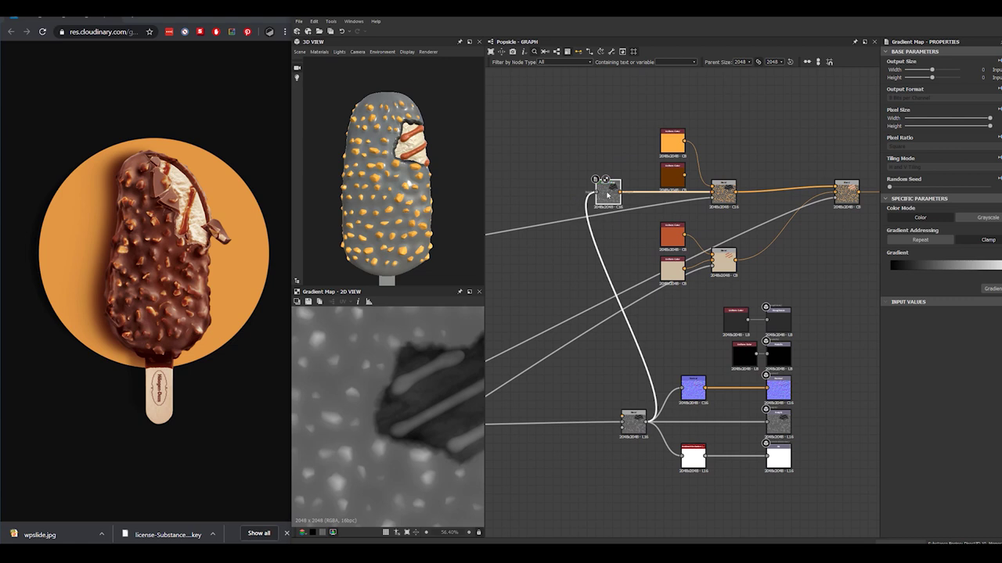
pyautogui.scroll(3, 693, 279)
pyautogui.moveTo(703, 235); pyautogui.dragTo(684, 291, button='middle')
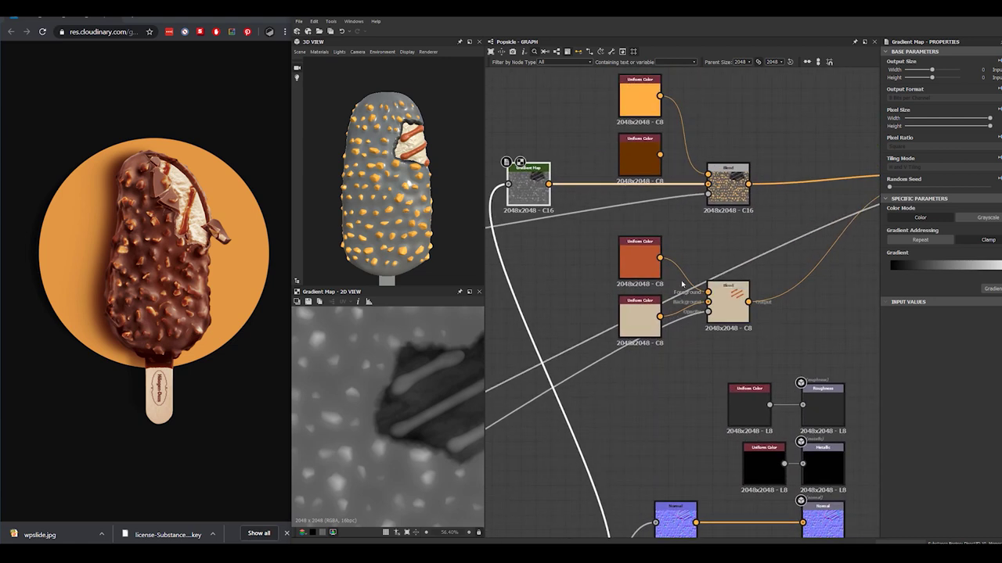
pyautogui.click(990, 291)
pyautogui.click(613, 334)
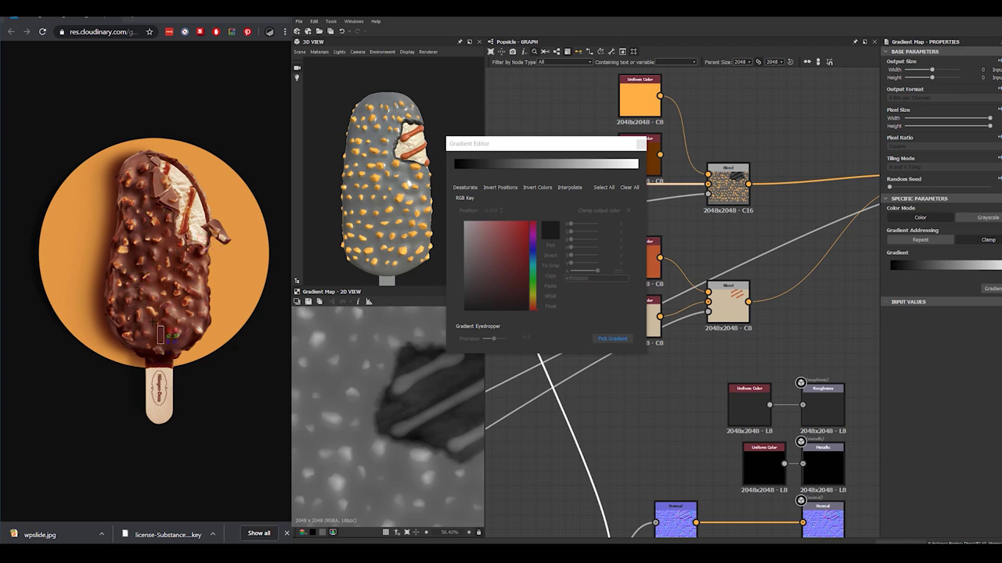
pyautogui.moveTo(153, 320); pyautogui.dragTo(150, 335)
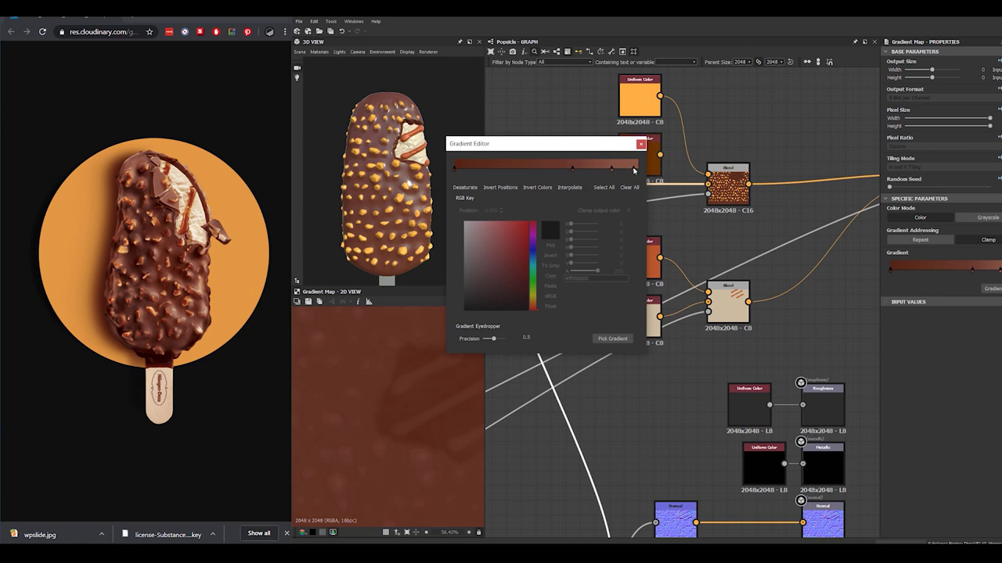
# Give the bright end of the gradient a yellow-tan key at position 0.976 with RGB 176, 151, 84
pyautogui.click(633, 167)
pyautogui.moveTo(532, 300); pyautogui.dragTo(532, 297)
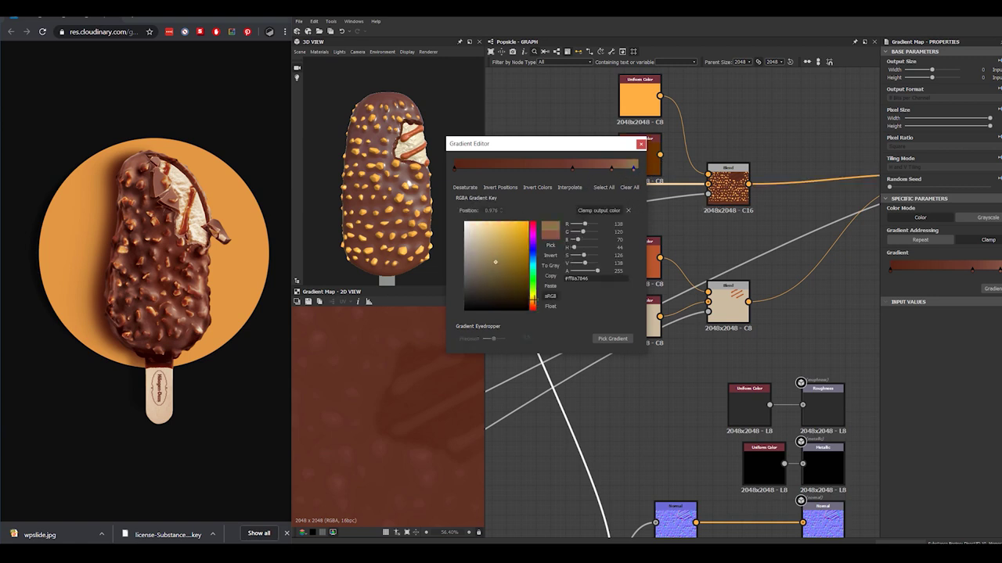
pyautogui.moveTo(479, 254)
pyautogui.mouseDown()
pyautogui.moveTo(486, 237)
pyautogui.moveTo(498, 249)
pyautogui.mouseUp()
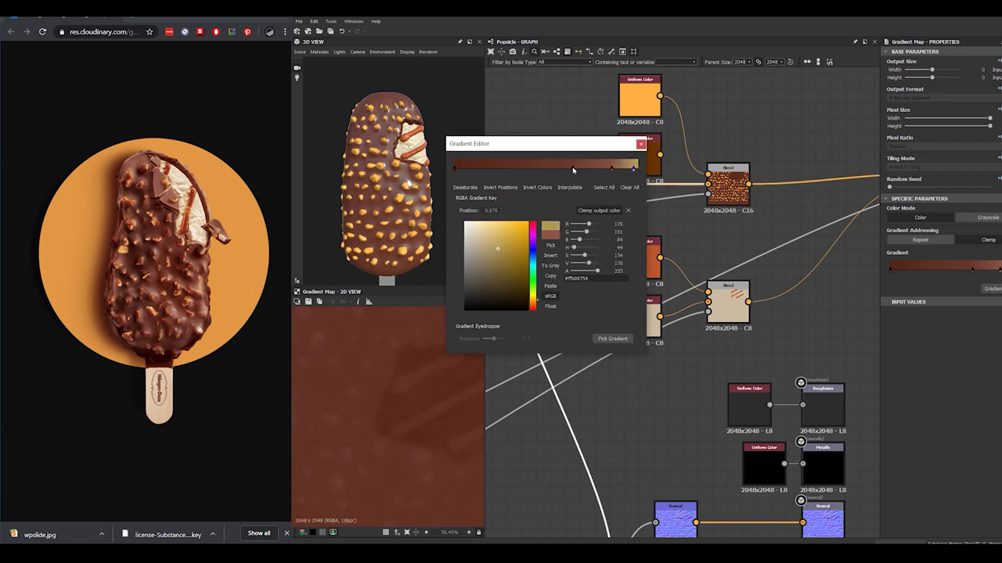
# Reduce the gradient's middle keys to a single one near the centre and move the tan end key to position 0.938
pyautogui.click(613, 167)
pyautogui.moveTo(605, 172); pyautogui.dragTo(583, 172)
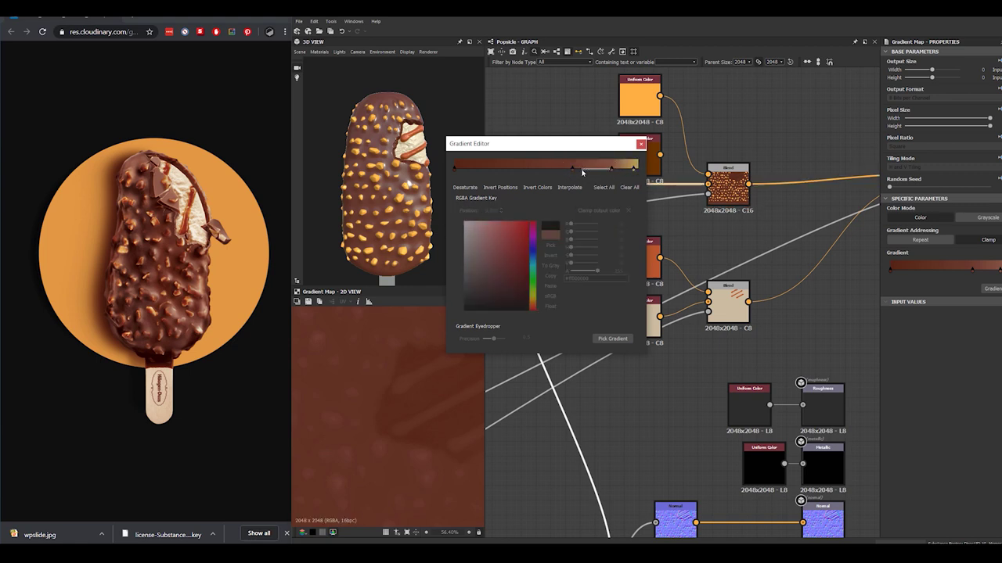
pyautogui.click(614, 167)
pyautogui.moveTo(612, 169); pyautogui.dragTo(576, 152)
pyautogui.click(634, 168)
pyautogui.moveTo(634, 167); pyautogui.dragTo(626, 168)
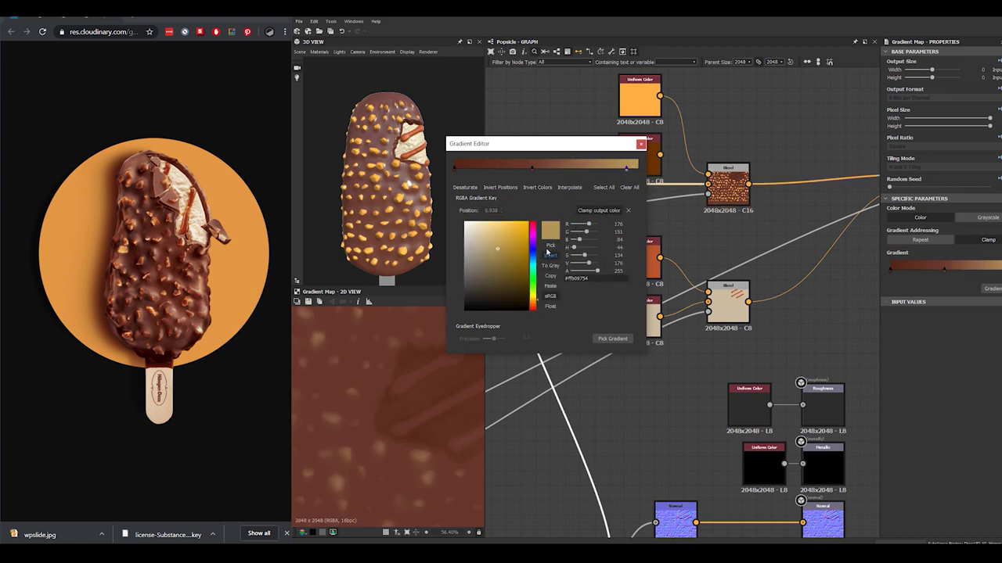
# Sample a golden nut colour from the reference photo for the gradient's end key
pyautogui.click(551, 247)
pyautogui.click(138, 263)
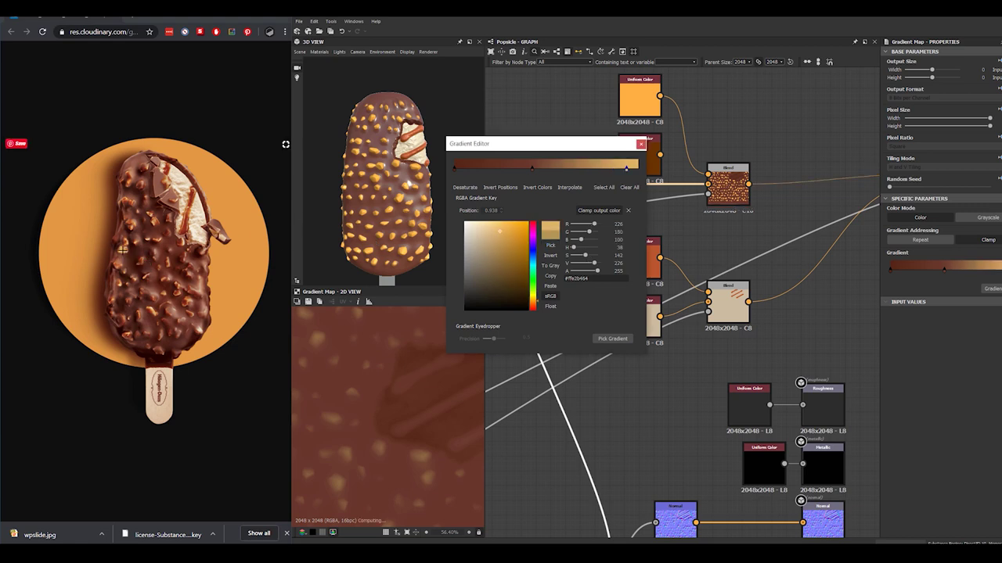
pyautogui.scroll(-2, 395, 411)
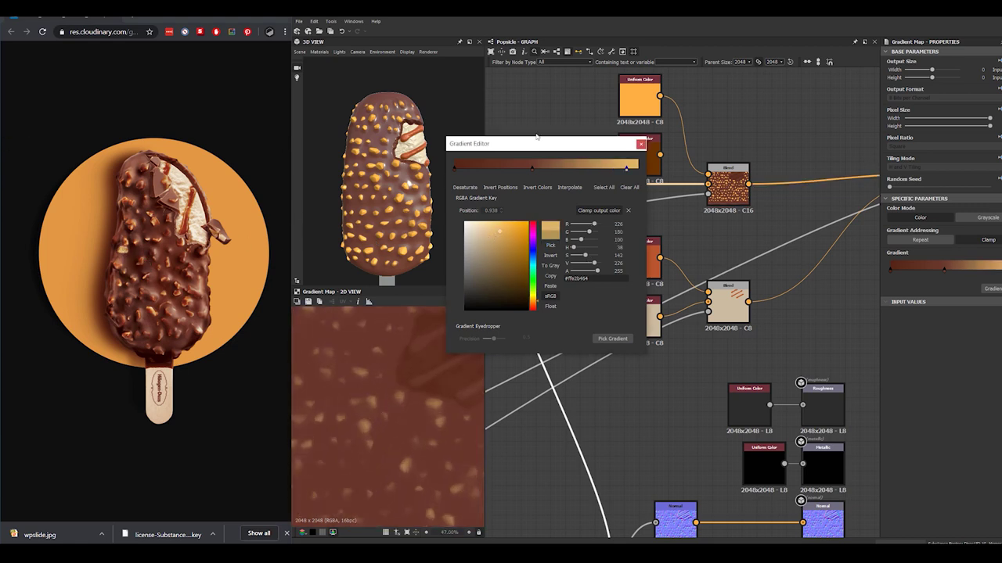
# Add a very dark brown key at position 0.023 and respace the next brown keys, placing the first at 0.243
pyautogui.click(464, 167)
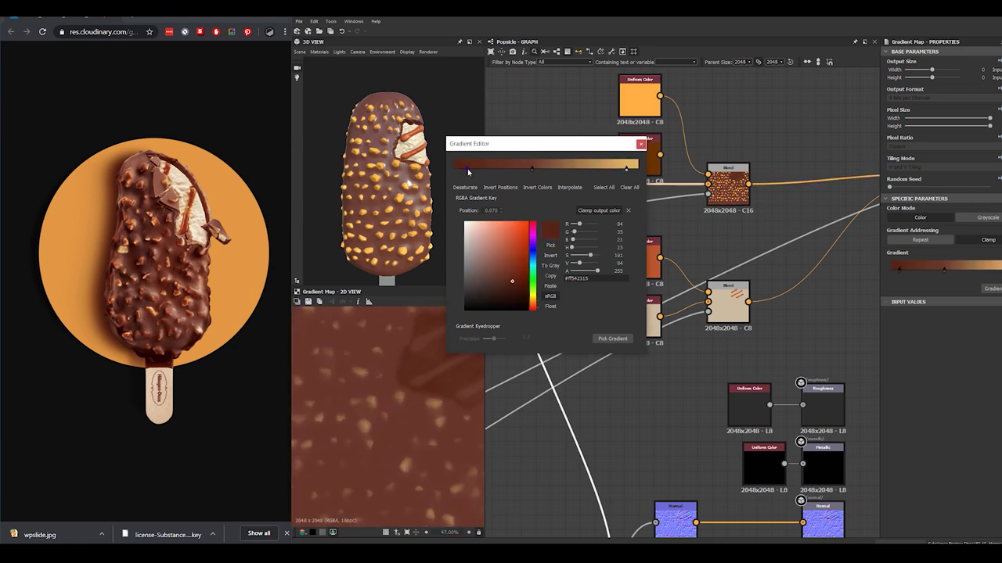
pyautogui.click(511, 299)
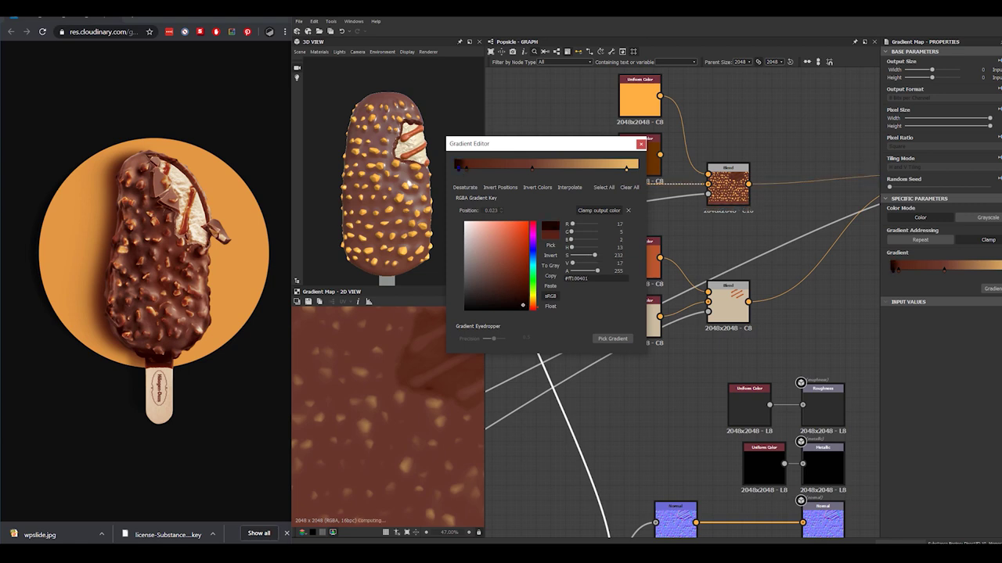
pyautogui.click(486, 168)
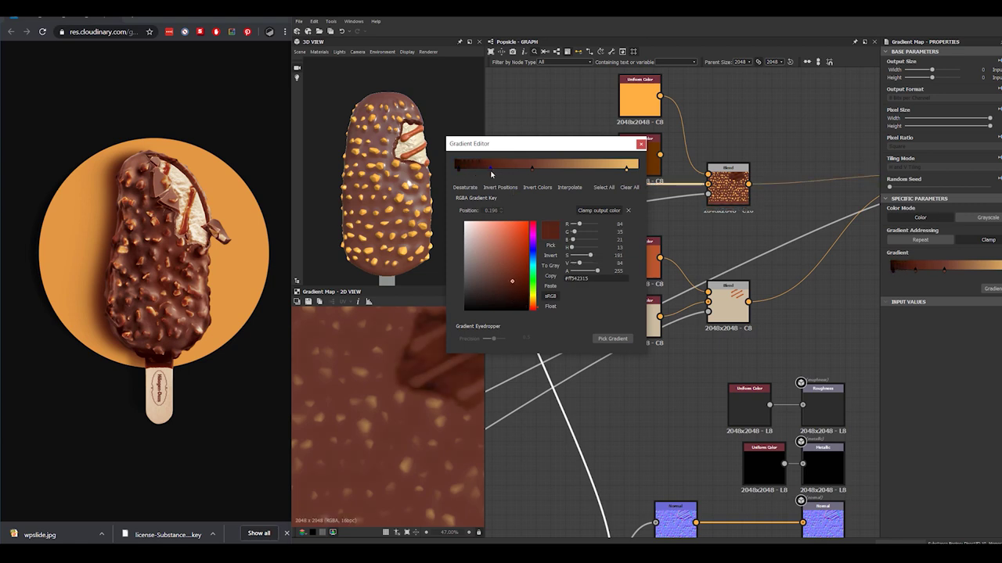
pyautogui.click(529, 167)
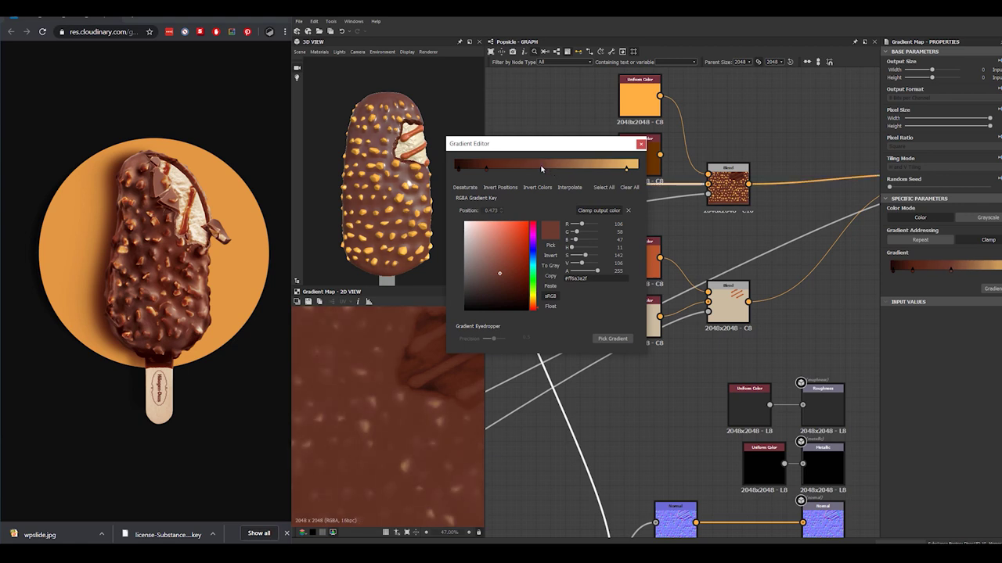
pyautogui.moveTo(486, 168)
pyautogui.mouseDown()
pyautogui.moveTo(511, 173)
pyautogui.moveTo(499, 170)
pyautogui.mouseUp()
# Select all the gradient keys and slightly adjust their saturation together
pyautogui.scroll(-5, 393, 397)
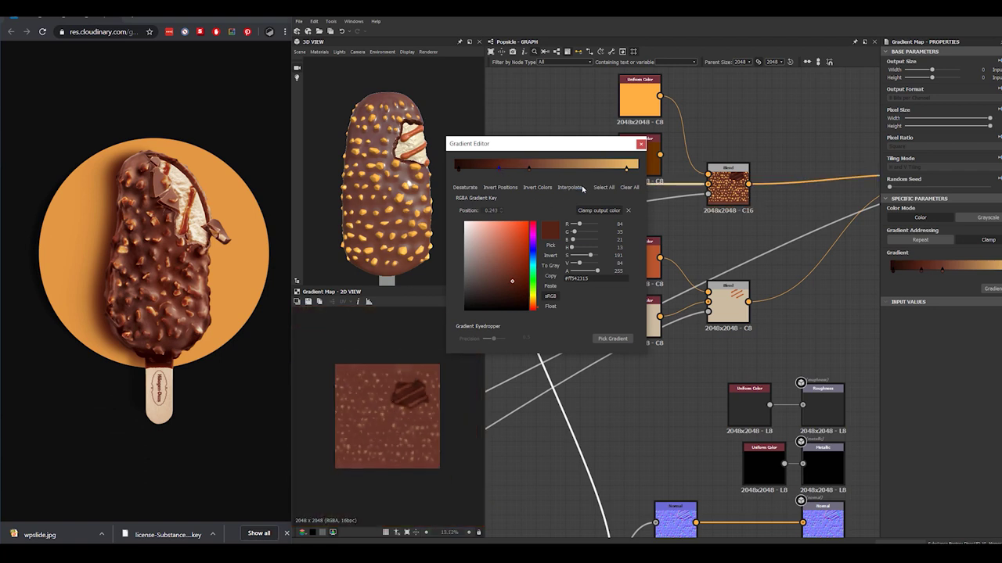
pyautogui.click(602, 188)
pyautogui.moveTo(585, 251); pyautogui.dragTo(585, 252)
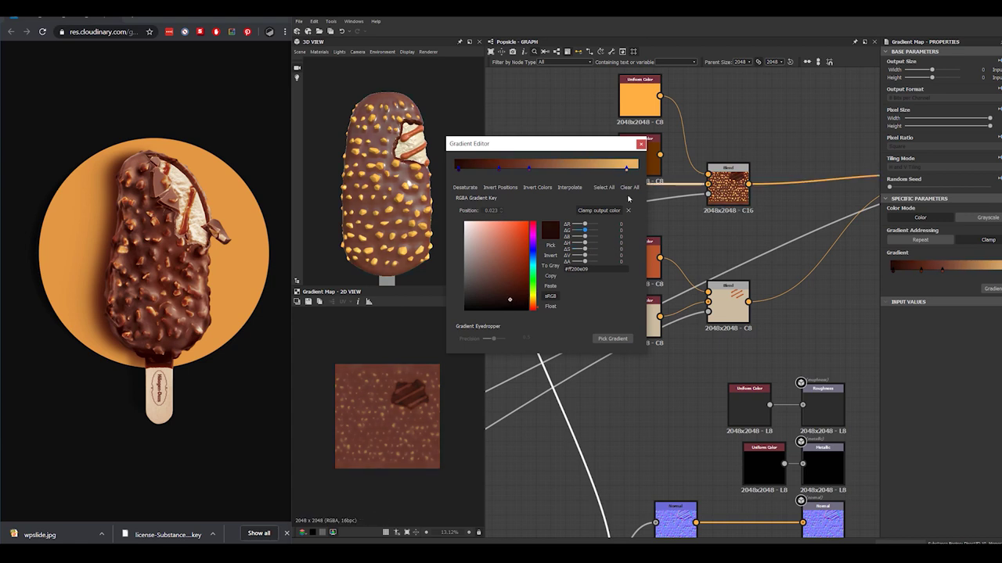
# Raise the golden end key's saturation to 240, move it to position 0.827 and close the Gradient Editor
pyautogui.click(626, 169)
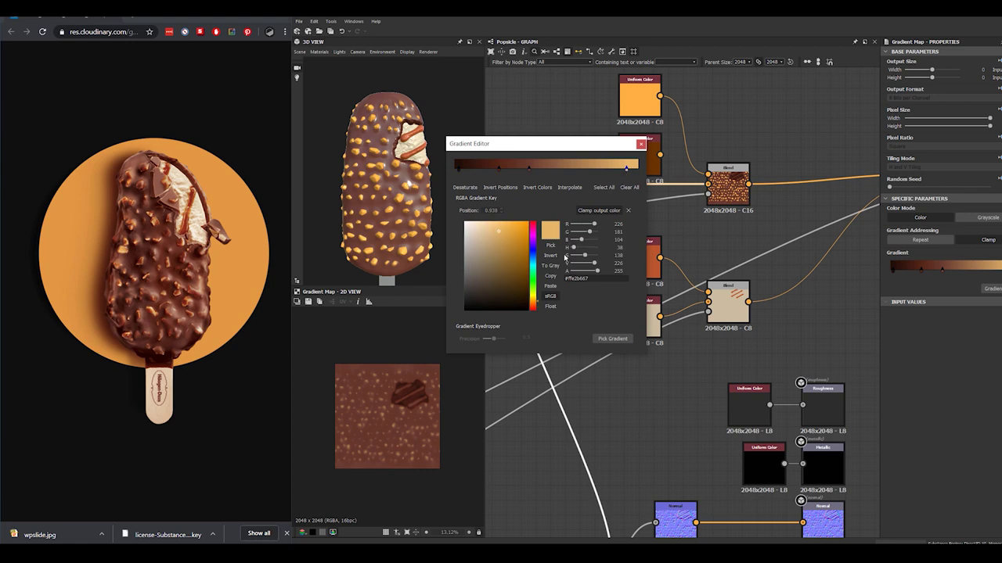
pyautogui.moveTo(585, 258); pyautogui.dragTo(595, 257)
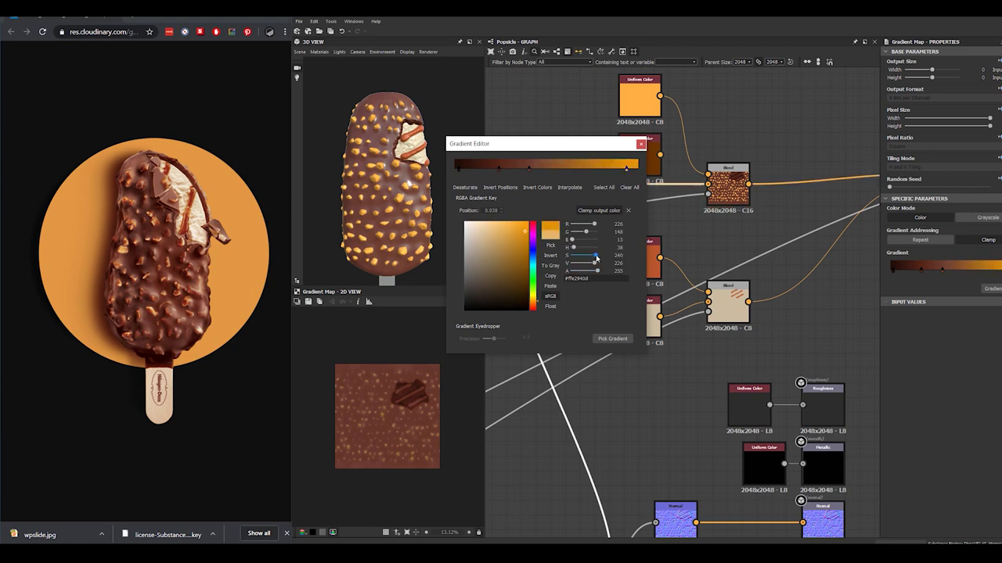
pyautogui.scroll(4, 383, 392)
pyautogui.moveTo(628, 169); pyautogui.dragTo(607, 171)
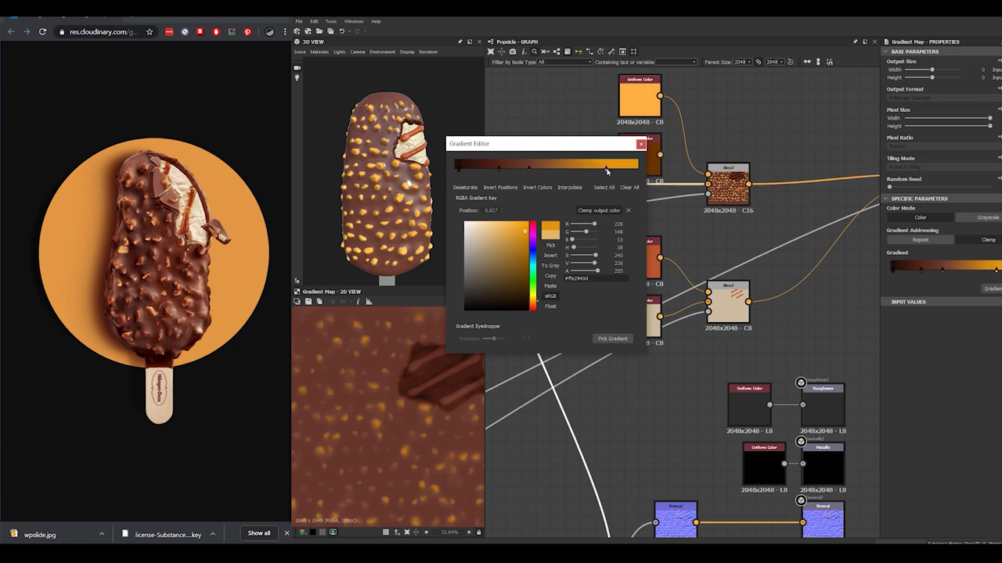
pyautogui.click(640, 145)
# Connect the Gradient Map directly to the final colour Blend's foreground, bypassing the nut colour Blend
pyautogui.moveTo(717, 220); pyautogui.dragTo(680, 220, button='middle')
pyautogui.moveTo(502, 198); pyautogui.dragTo(545, 198)
pyautogui.moveTo(697, 215); pyautogui.dragTo(664, 204, button='middle')
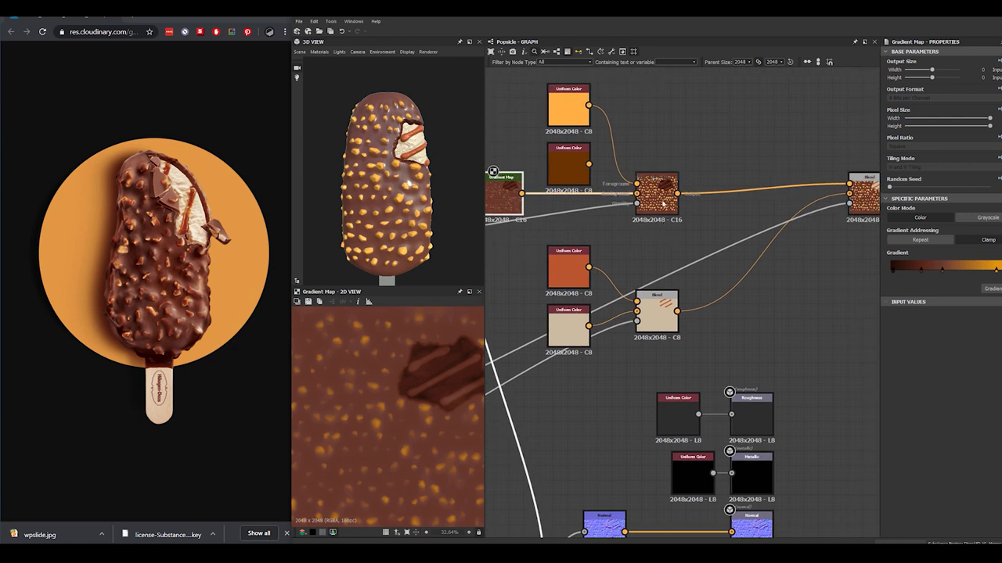
pyautogui.scroll(-2, 658, 205)
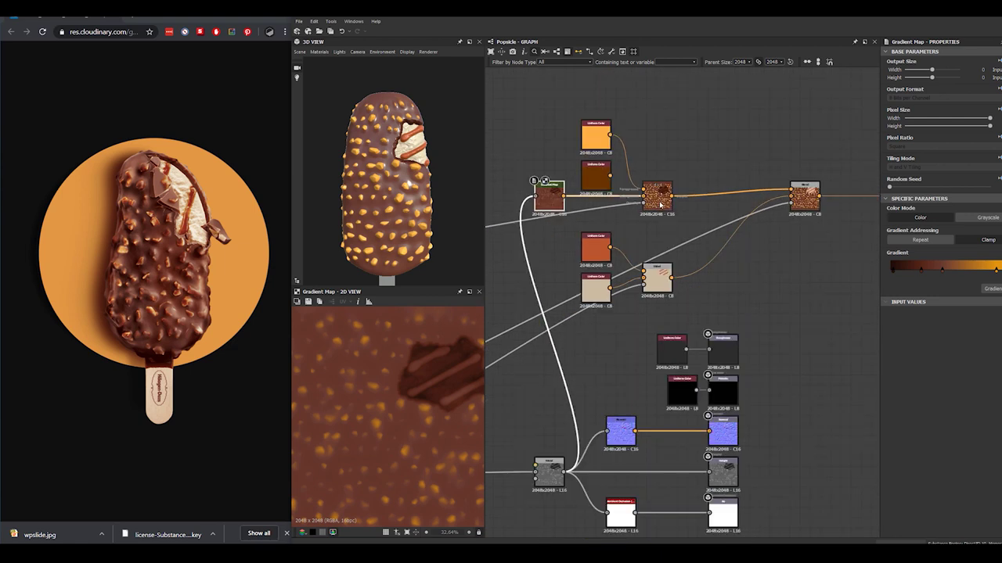
pyautogui.moveTo(563, 196); pyautogui.dragTo(790, 189)
# Delete the orange and brown Uniform Color nodes that fed the nut colour Blend
pyautogui.scroll(3, 441, 203)
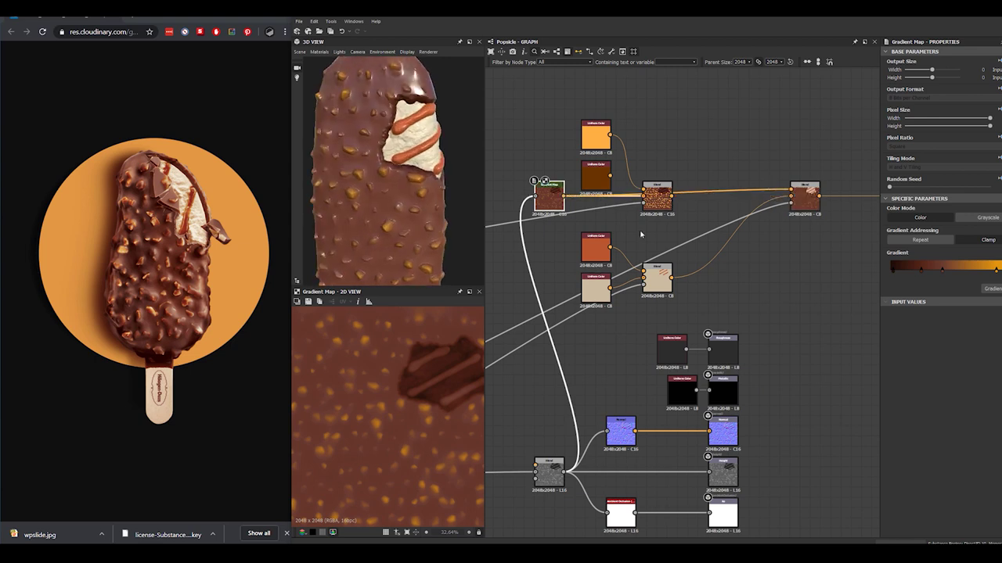
pyautogui.click(595, 137)
pyautogui.press('Delete')
pyautogui.moveTo(655, 200)
pyautogui.mouseDown()
pyautogui.moveTo(670, 138)
pyautogui.moveTo(661, 210)
pyautogui.mouseUp()
pyautogui.click(591, 170)
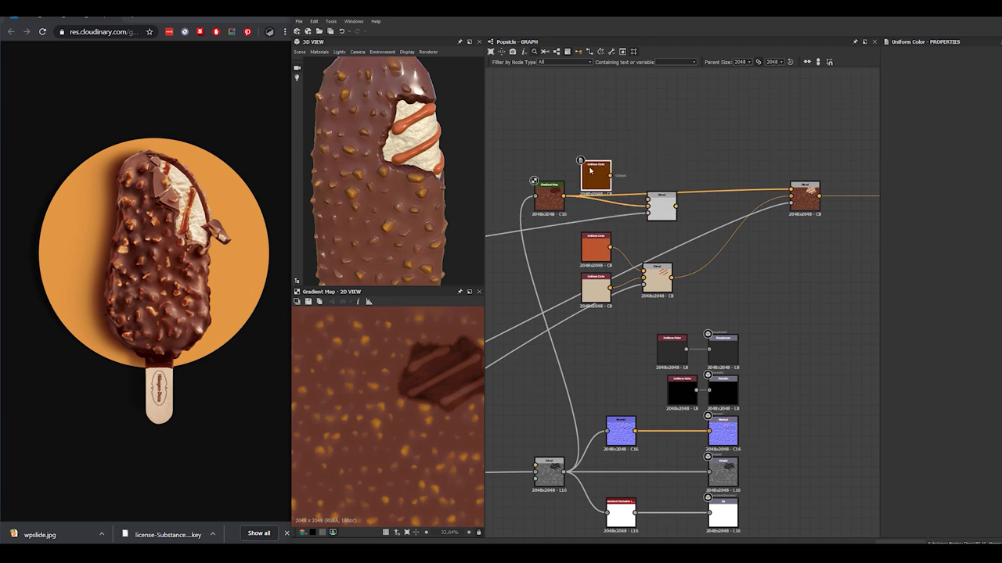
pyautogui.press('Delete')
# Duplicate the coating's Gradient Map and place the copy directly above the original
pyautogui.moveTo(642, 164); pyautogui.dragTo(673, 160, button='middle')
pyautogui.moveTo(578, 204); pyautogui.dragTo(651, 206, button='middle')
pyautogui.click(658, 185)
pyautogui.hotkey('ctrl', 'd')
pyautogui.moveTo(668, 197); pyautogui.dragTo(668, 153)
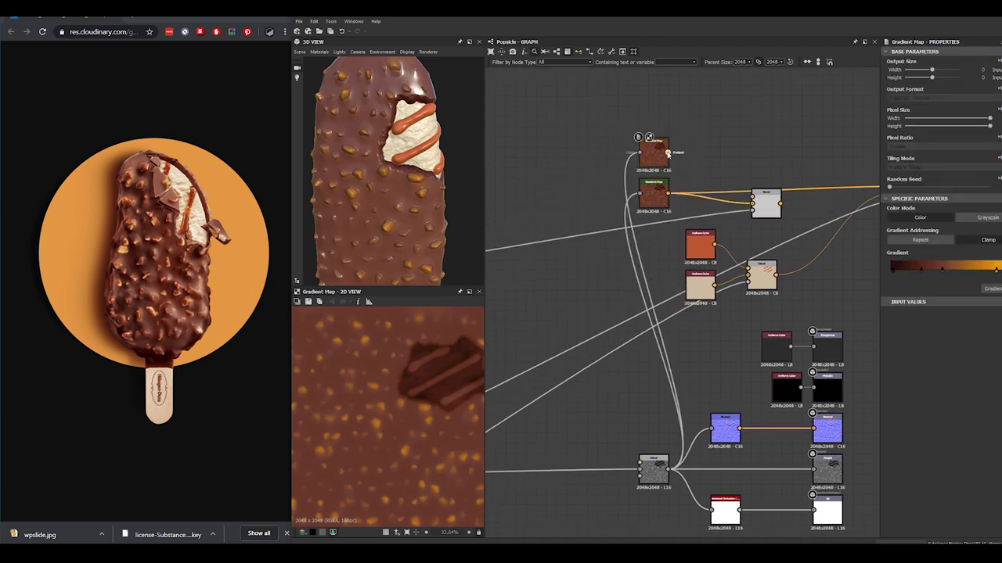
# Connect the duplicated Gradient Map to the nut Blend's foreground and the nut Blend's output to the final colour Blend's foreground, spacing the nodes apart
pyautogui.moveTo(773, 197); pyautogui.dragTo(591, 187, button='middle')
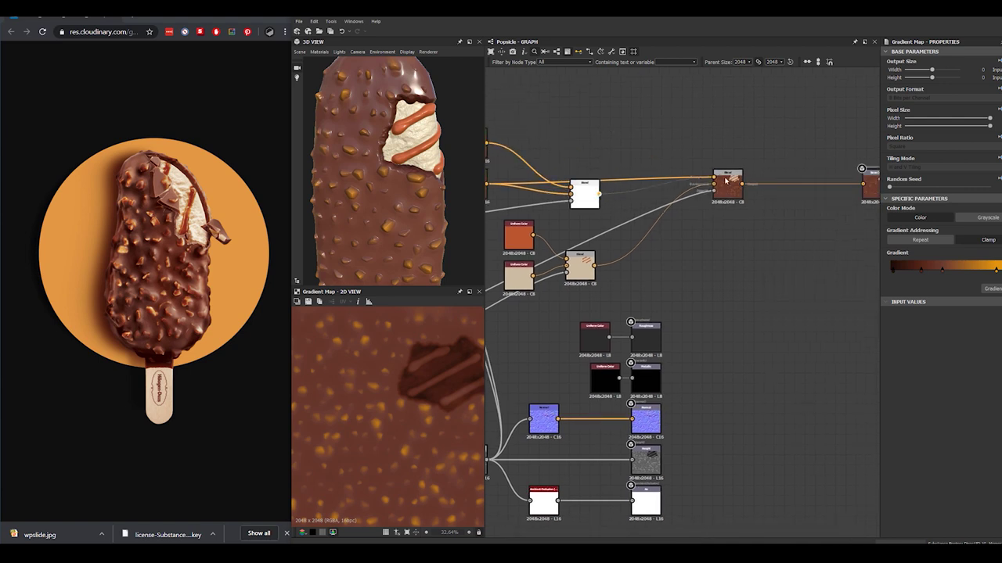
pyautogui.moveTo(661, 189); pyautogui.dragTo(834, 187, button='middle')
pyautogui.moveTo(647, 188); pyautogui.dragTo(637, 218)
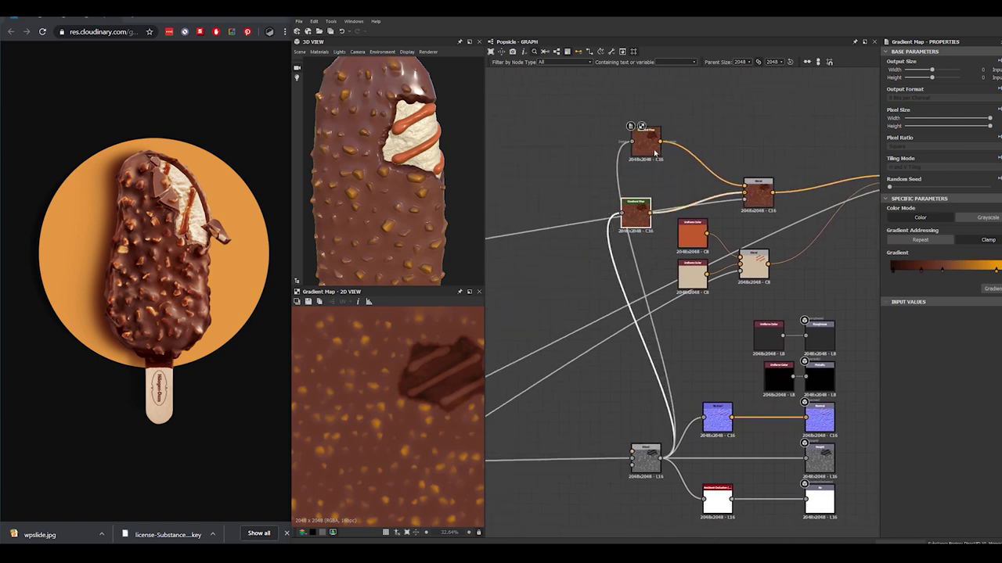
pyautogui.moveTo(652, 149); pyautogui.dragTo(616, 159)
# Insert a Slope Blur Grayscale node between the height Blend and the duplicated Gradient Map, placing it beside the Gradient Map
pyautogui.moveTo(616, 160); pyautogui.dragTo(659, 163, button='middle')
pyautogui.scroll(-2, 737, 163)
pyautogui.click(667, 172)
pyautogui.press('space')
pyautogui.write('sslo')
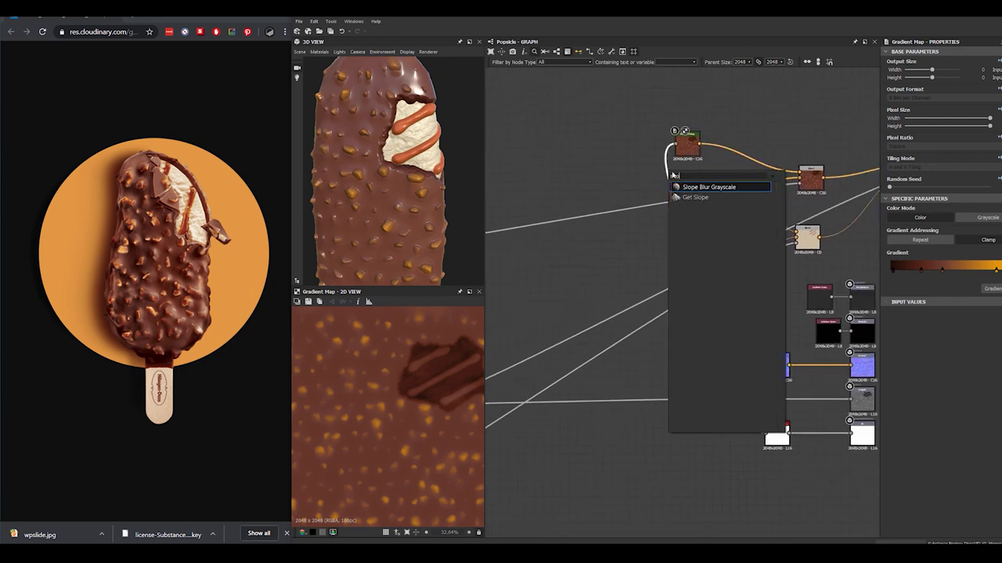
pyautogui.click(702, 187)
pyautogui.moveTo(696, 266); pyautogui.dragTo(642, 169)
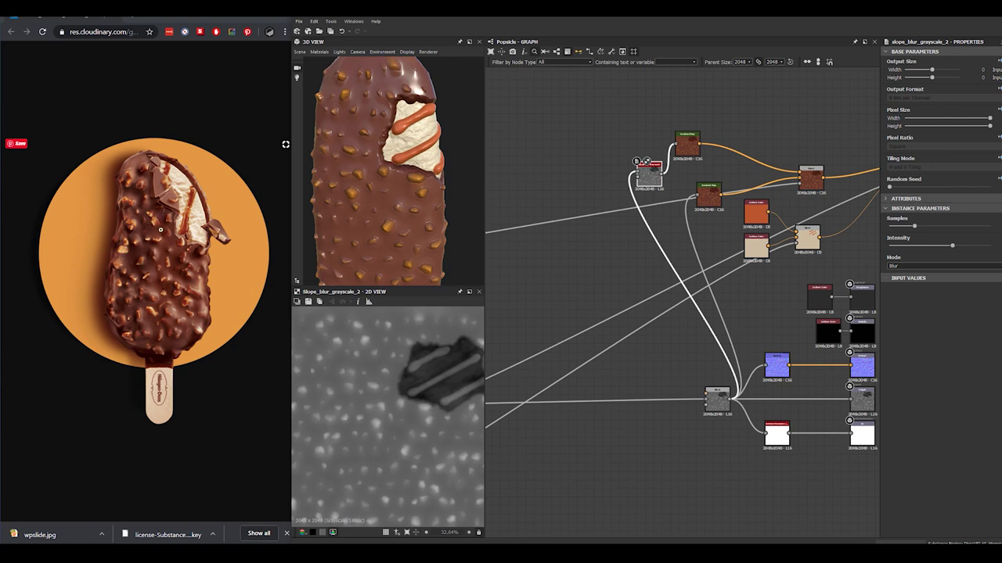
# Chain a second Slope Blur Grayscale node after the first one, before the duplicated Gradient Map
pyautogui.moveTo(649, 175); pyautogui.dragTo(616, 179)
pyautogui.press('space')
pyautogui.write('slope')
pyautogui.press('Return')
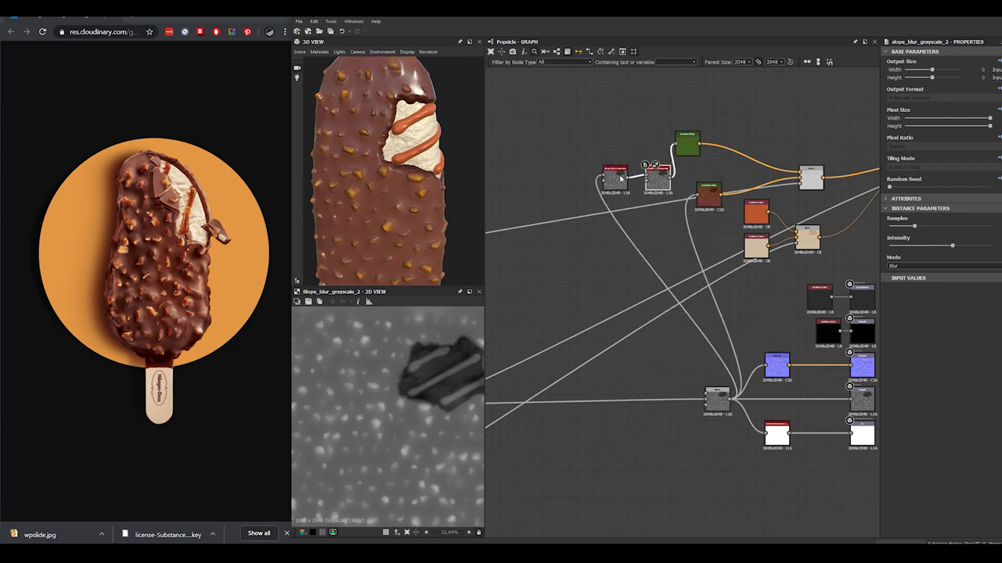
# Connect the 512x512 cloud noise's output to the Slope input of the first Slope Blur Grayscale
pyautogui.scroll(-3, 607, 241)
pyautogui.moveTo(605, 241); pyautogui.dragTo(683, 258, button='middle')
pyautogui.moveTo(495, 215); pyautogui.dragTo(575, 236, button='middle')
pyautogui.scroll(5, 512, 189)
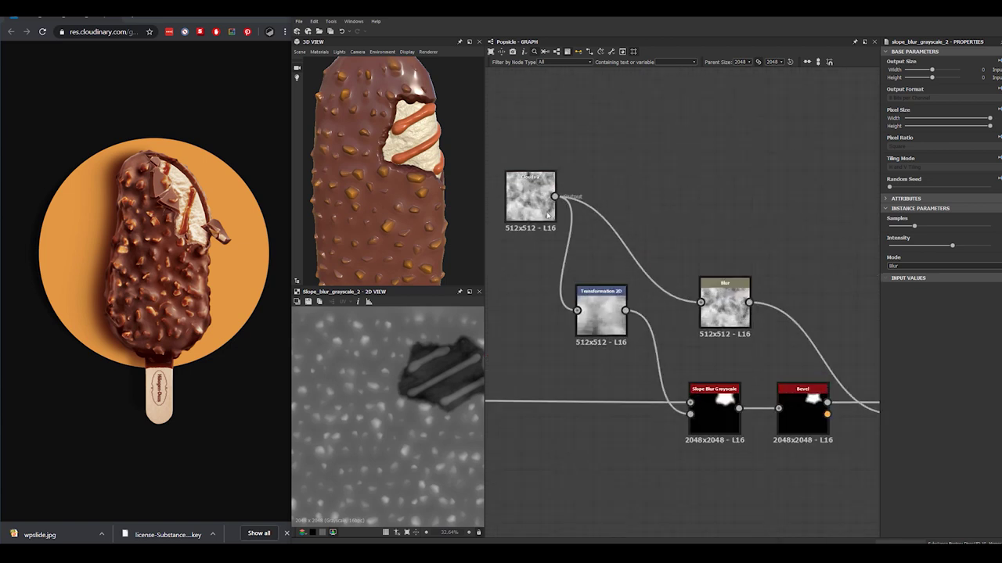
pyautogui.moveTo(610, 194); pyautogui.dragTo(842, 228)
pyautogui.scroll(-2, 734, 214)
pyautogui.moveTo(823, 224); pyautogui.dragTo(666, 208, button='middle')
pyautogui.moveTo(828, 253); pyautogui.dragTo(655, 228, button='middle')
pyautogui.moveTo(722, 243); pyautogui.dragTo(540, 207, button='middle')
pyautogui.moveTo(764, 265); pyautogui.dragTo(540, 253, button='middle')
pyautogui.scroll(-2, 730, 251)
pyautogui.scroll(3, 703, 220)
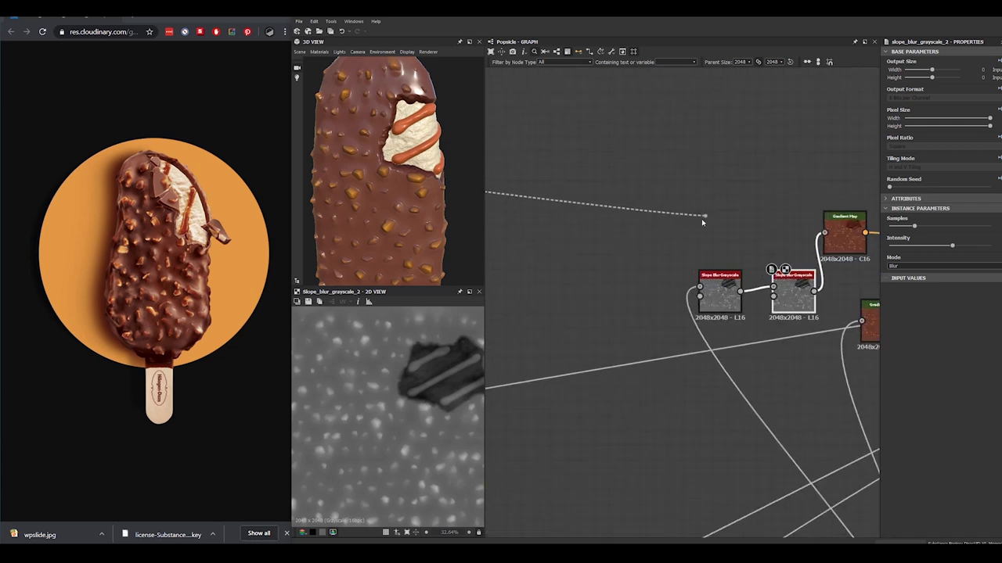
pyautogui.moveTo(670, 288); pyautogui.dragTo(553, 256, button='middle')
pyautogui.moveTo(553, 255); pyautogui.dragTo(592, 236)
pyautogui.scroll(3, 592, 237)
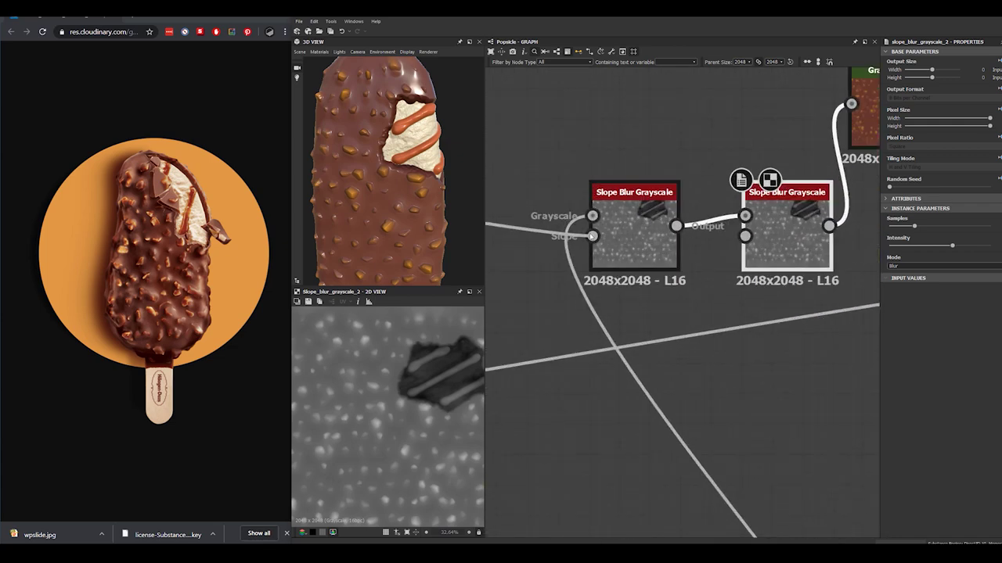
# Raise the first Slope Blur Grayscale's Samples to 32
pyautogui.click(652, 234)
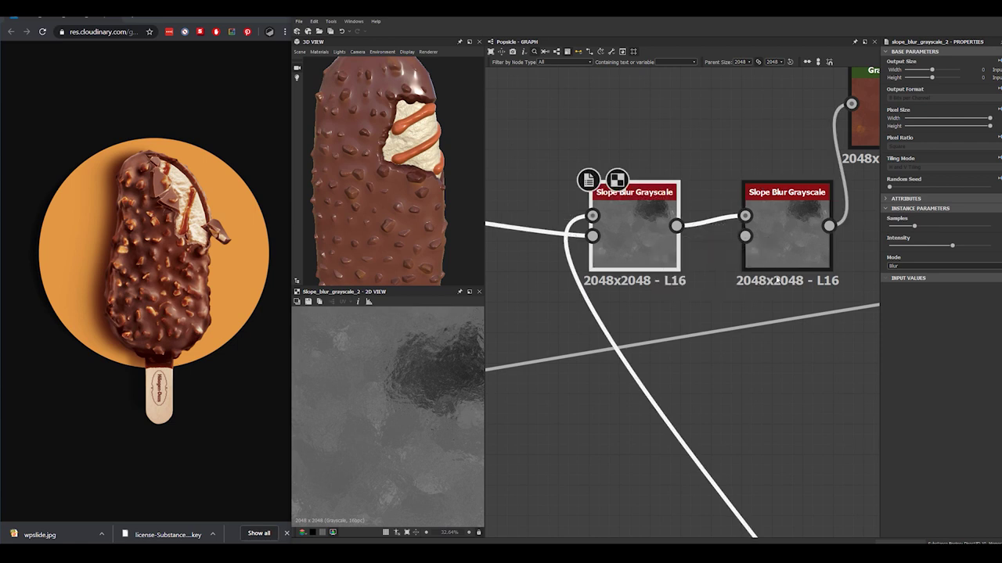
pyautogui.click(914, 226)
pyautogui.moveTo(916, 10); pyautogui.dragTo(890, 11)
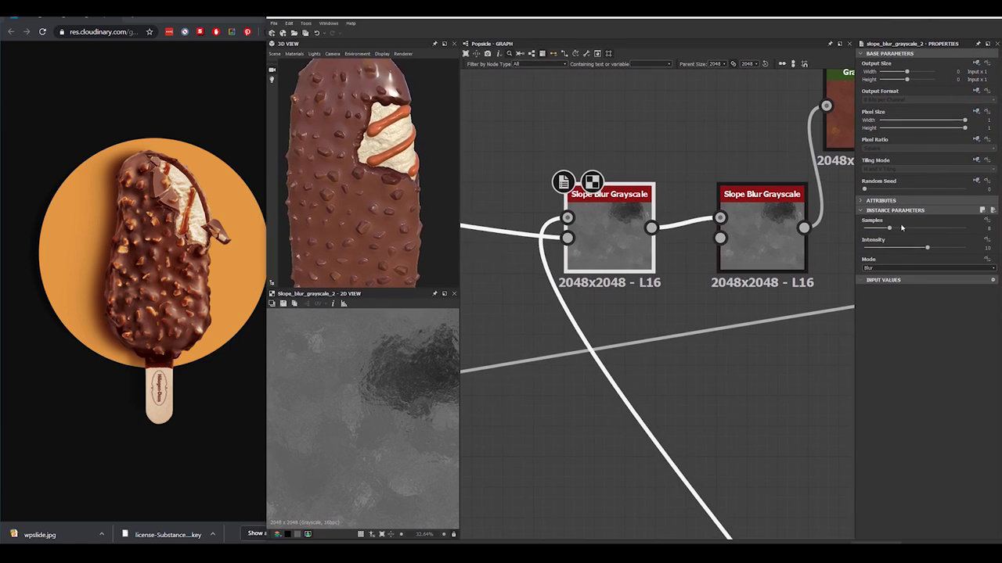
pyautogui.moveTo(889, 228); pyautogui.dragTo(965, 228)
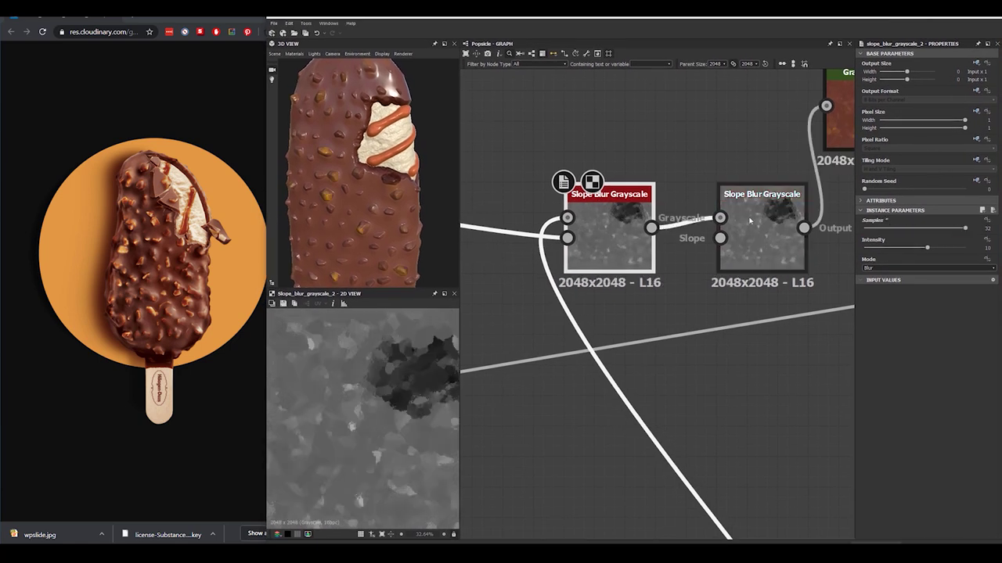
# Set the first Slope Blur Grayscale's mode to Min and its intensity to 3.77
pyautogui.scroll(3, 338, 180)
pyautogui.scroll(5, 338, 180)
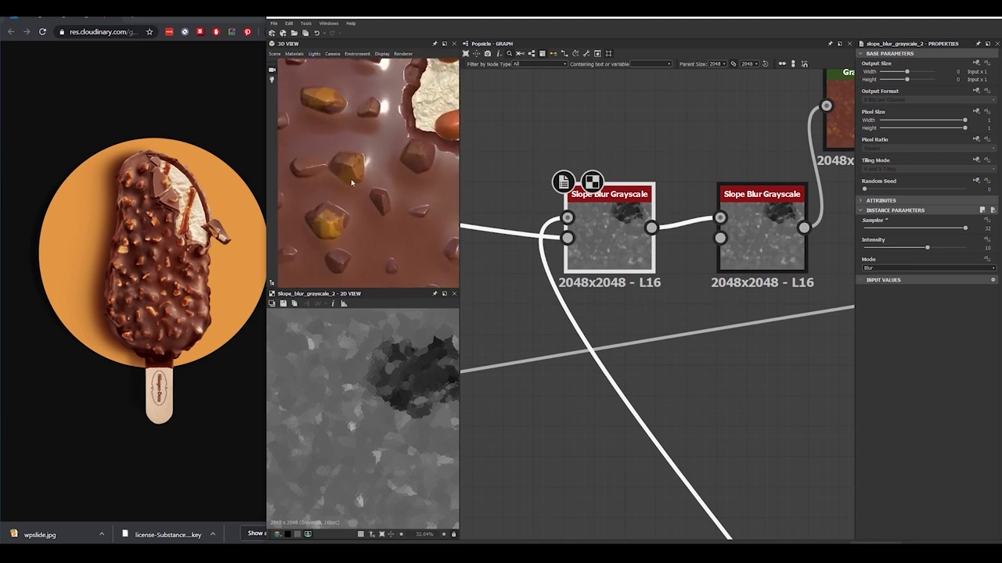
pyautogui.click(892, 267)
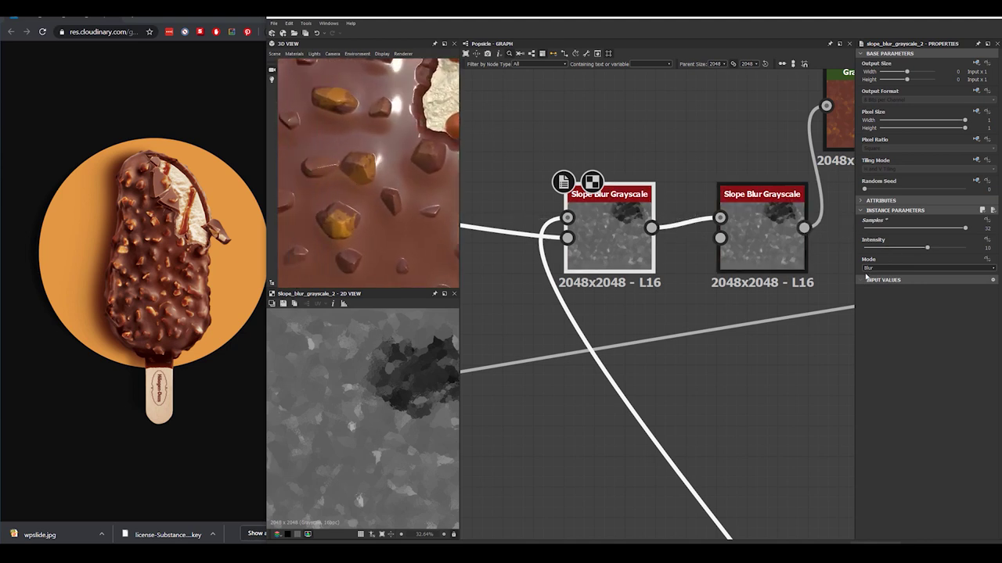
pyautogui.click(873, 280)
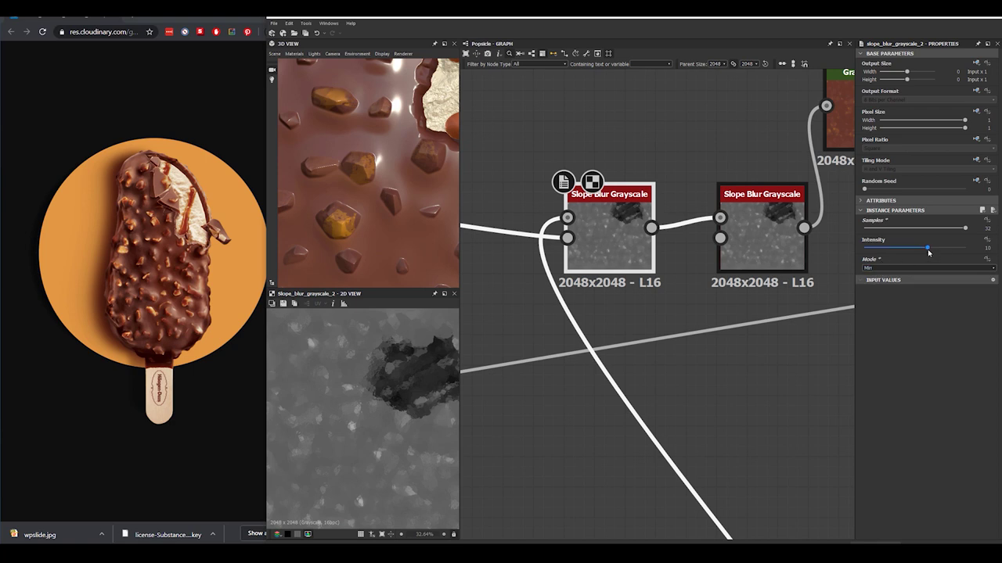
pyautogui.moveTo(899, 249); pyautogui.dragTo(886, 251)
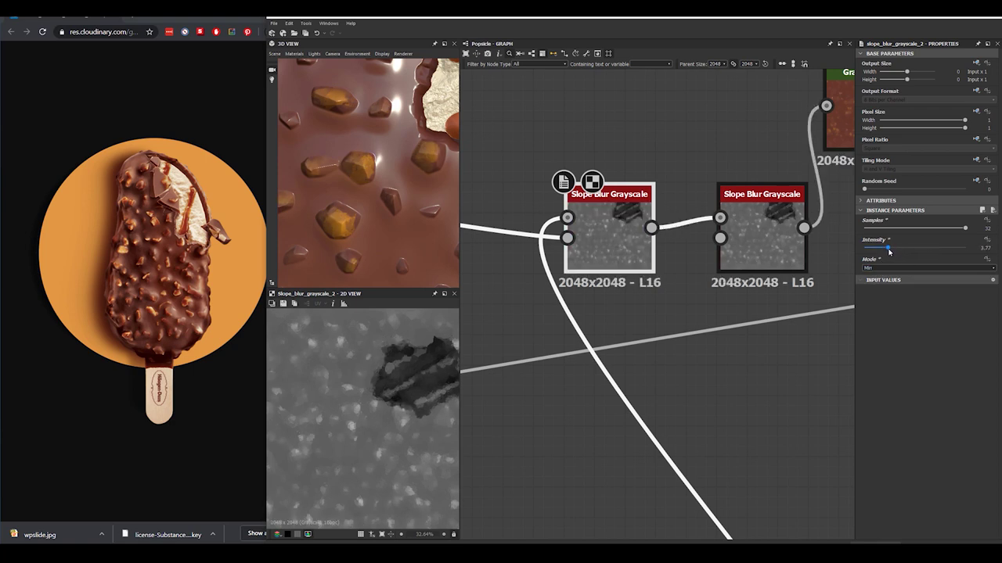
# Respace the nut Gradient Map's brown keys in the Gradient Editor and move the golden key to position 0.544
pyautogui.scroll(-3, 620, 234)
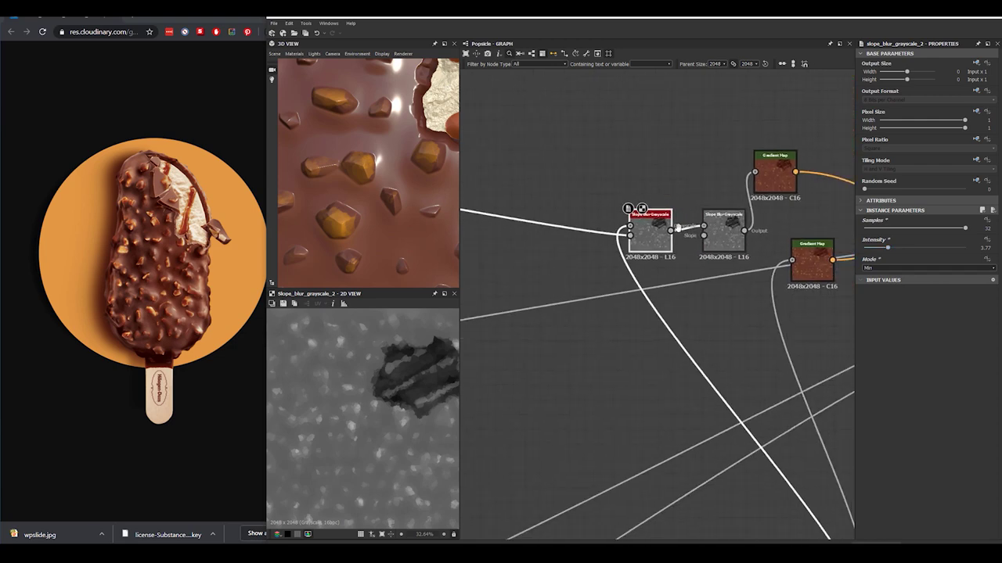
pyautogui.scroll(3, 615, 245)
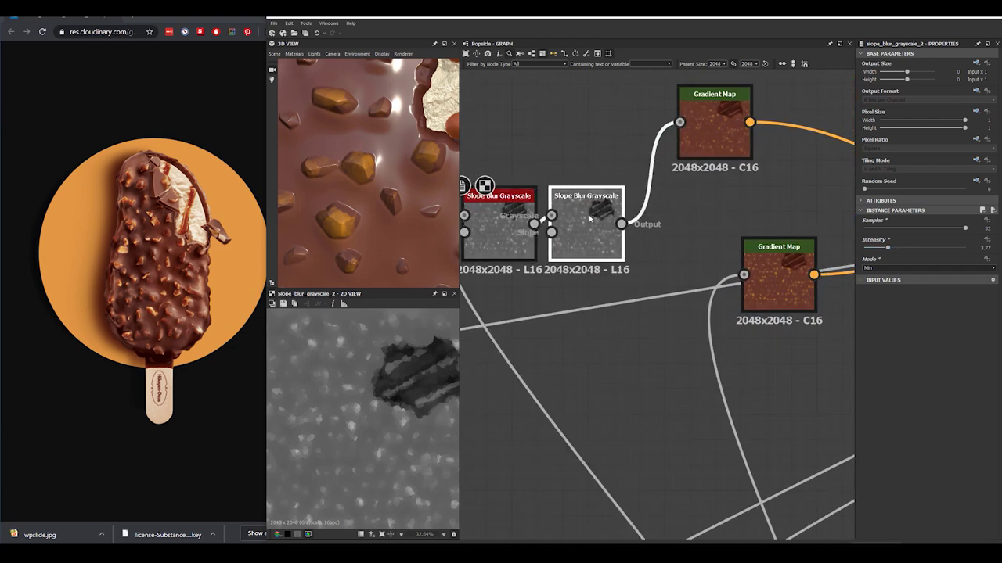
pyautogui.click(725, 134)
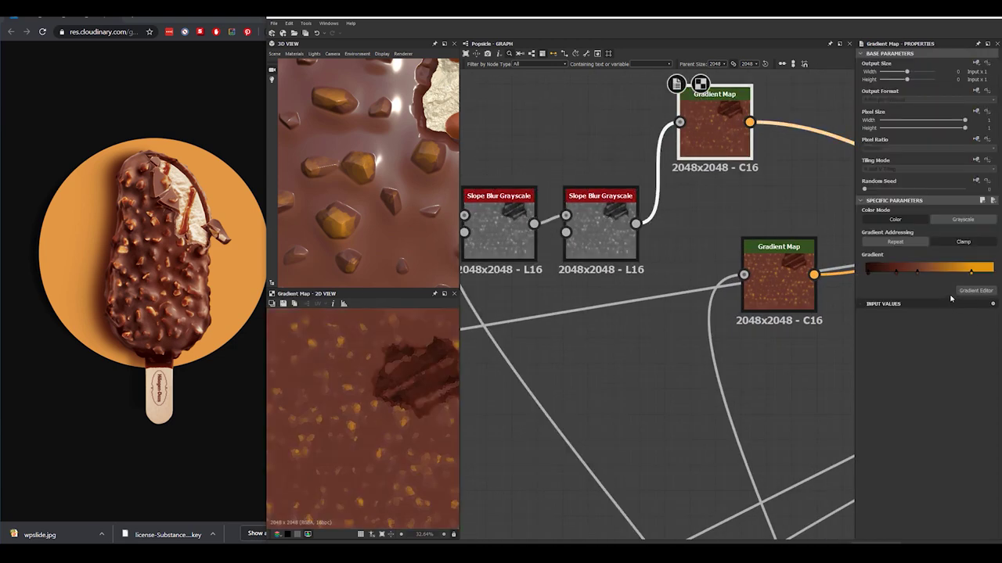
pyautogui.click(975, 290)
pyautogui.click(512, 169)
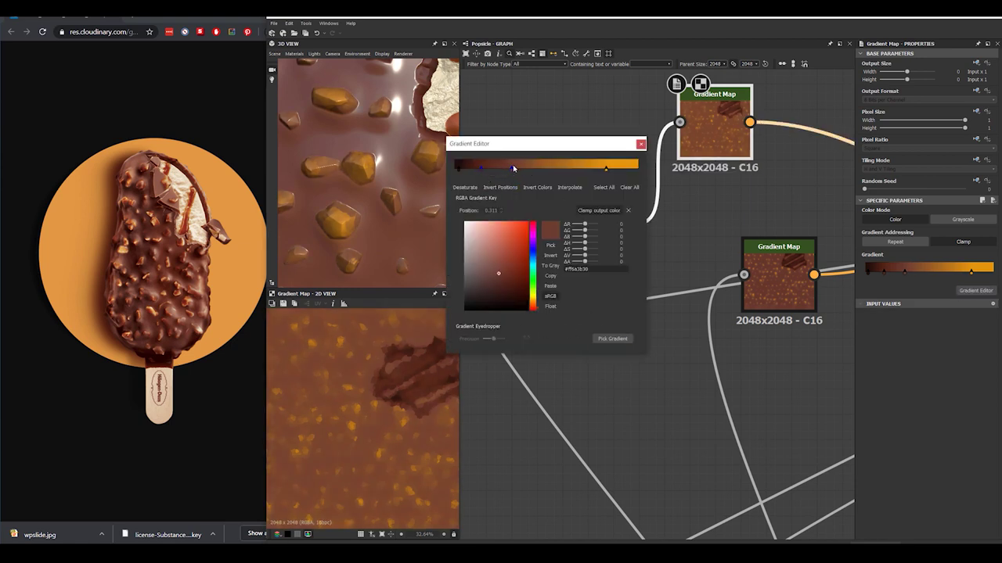
pyautogui.moveTo(609, 169); pyautogui.dragTo(542, 176)
pyautogui.moveTo(481, 177); pyautogui.dragTo(556, 170)
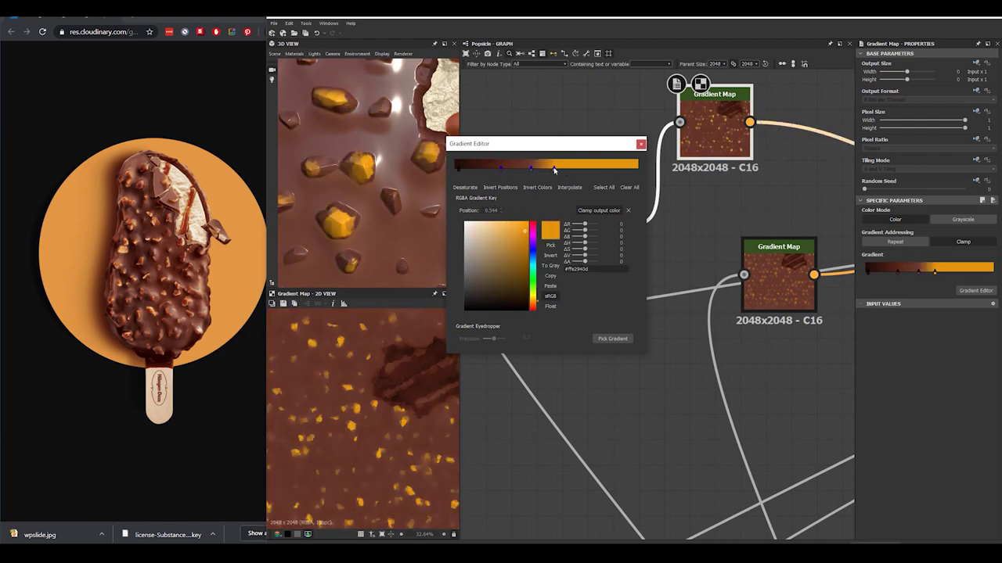
pyautogui.click(641, 144)
# Lower the nut colour Blend's opacity to 0.37 and check the coating on the 3D popsicle
pyautogui.scroll(-4, 640, 142)
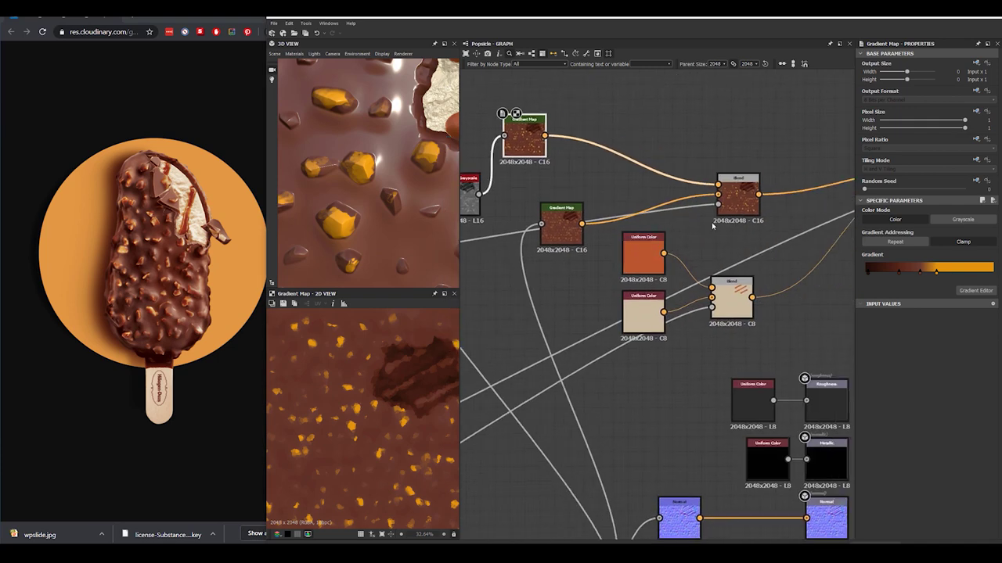
pyautogui.click(741, 200)
pyautogui.moveTo(917, 219); pyautogui.dragTo(902, 223)
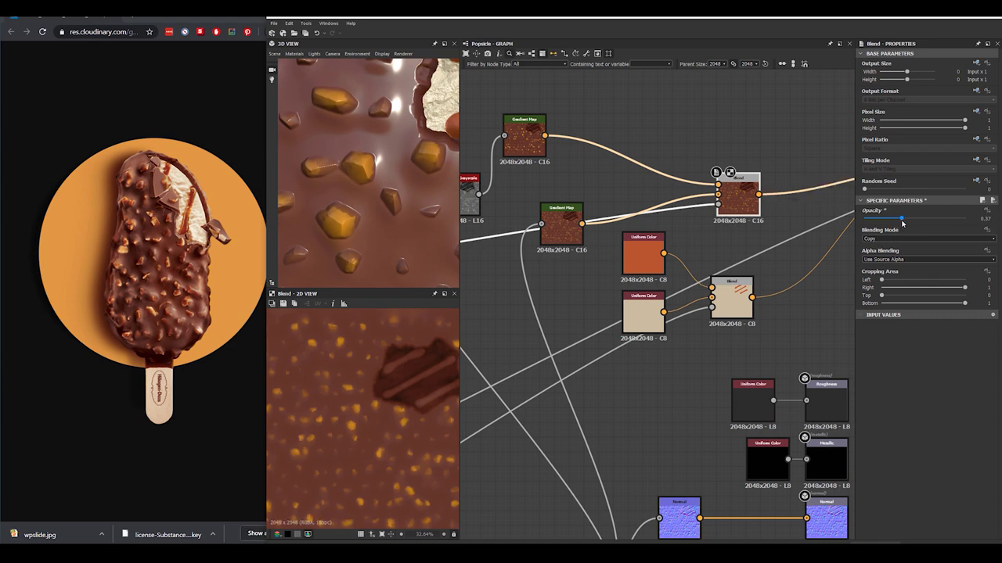
pyautogui.scroll(-6, 352, 205)
pyautogui.moveTo(352, 201); pyautogui.dragTo(375, 208)
pyautogui.scroll(2, 369, 207)
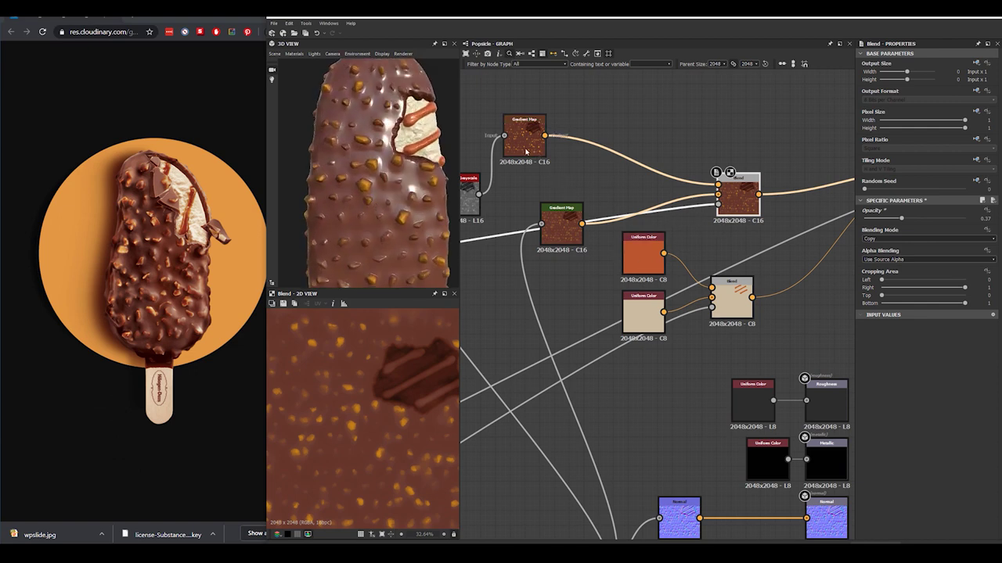
# Try inserting an Auto Levels node between the second Slope Blur Grayscale and the nut Gradient Map
pyautogui.moveTo(712, 212); pyautogui.dragTo(853, 216, button='middle')
pyautogui.click(542, 199)
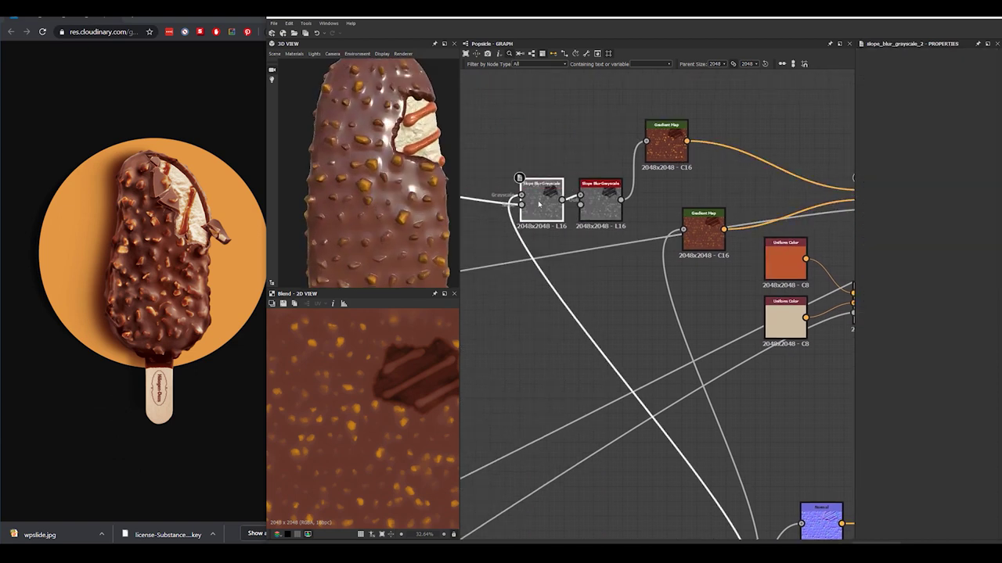
pyautogui.click(605, 208)
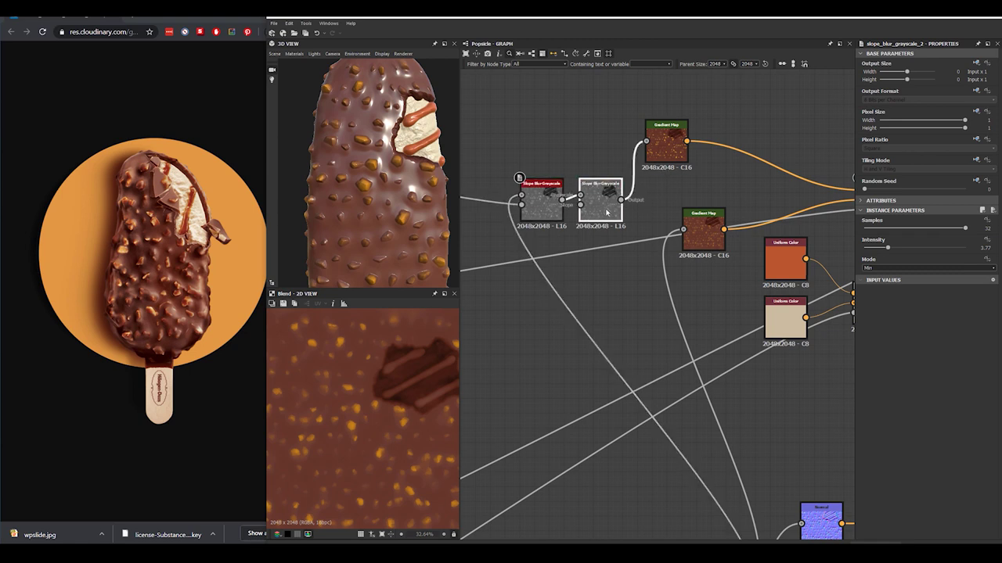
pyautogui.press('space')
pyautogui.write('auto levels')
pyautogui.press('Return')
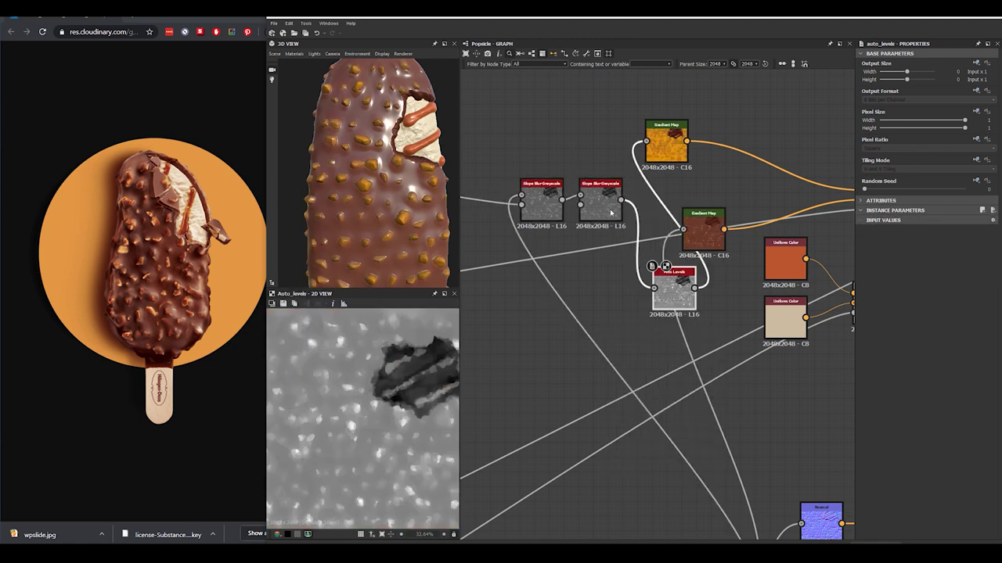
pyautogui.moveTo(605, 213); pyautogui.dragTo(518, 266, button='middle')
pyautogui.moveTo(588, 336); pyautogui.dragTo(566, 245)
pyautogui.moveTo(581, 206); pyautogui.dragTo(642, 227)
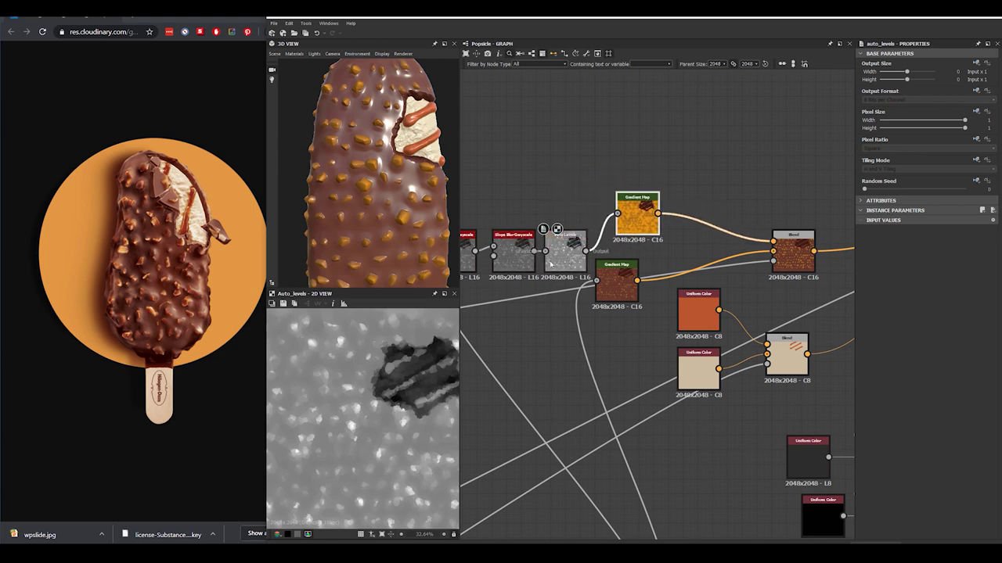
# Delete the Auto Levels node from the chain feeding the nut Gradient Map
pyautogui.scroll(3, 569, 255)
pyautogui.click(577, 251)
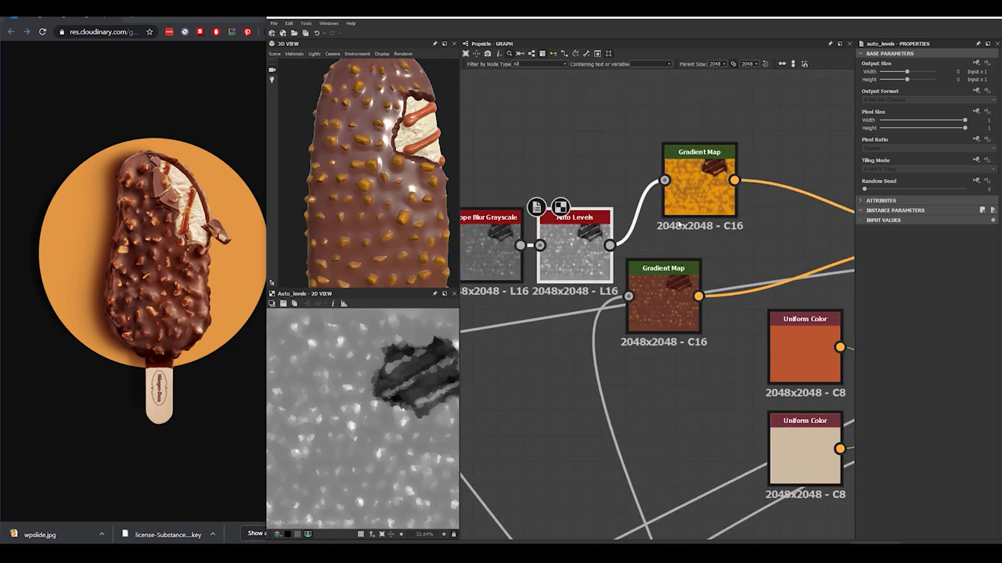
pyautogui.press('Delete')
# Move the nut Gradient Map's golden key slightly closer to the last brown key for a sharper colour transition
pyautogui.click(681, 196)
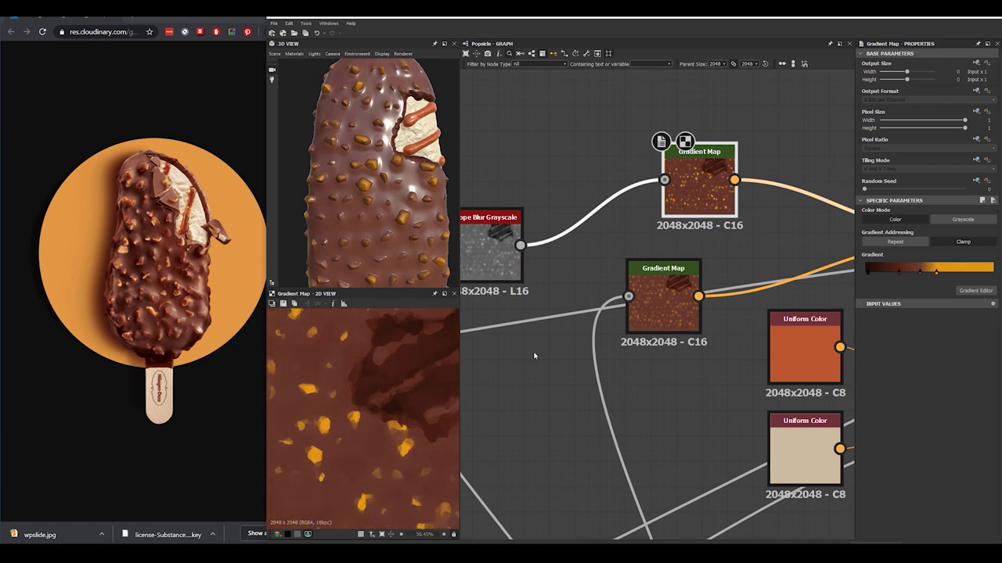
pyautogui.moveTo(937, 274); pyautogui.dragTo(920, 277)
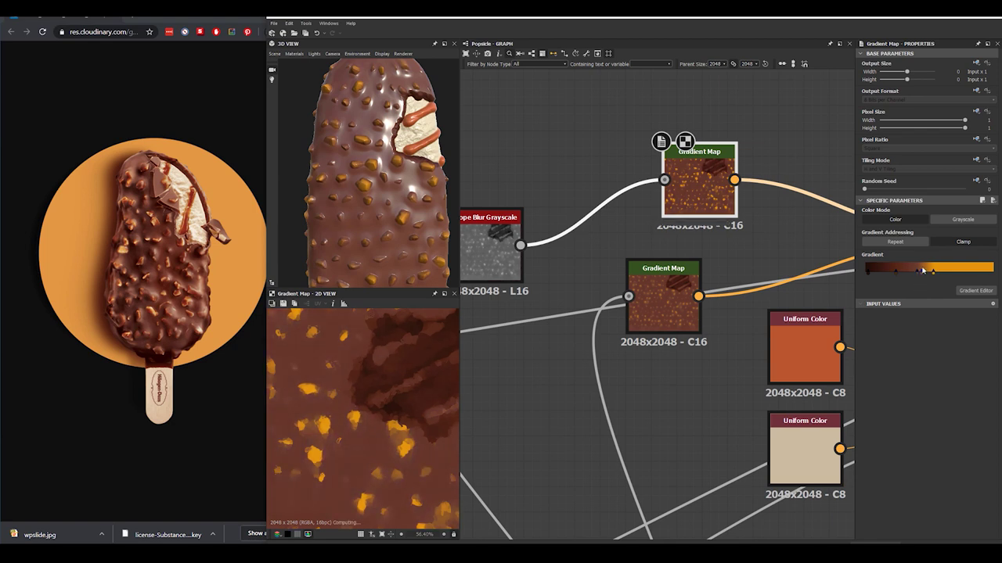
pyautogui.moveTo(919, 276); pyautogui.dragTo(923, 276)
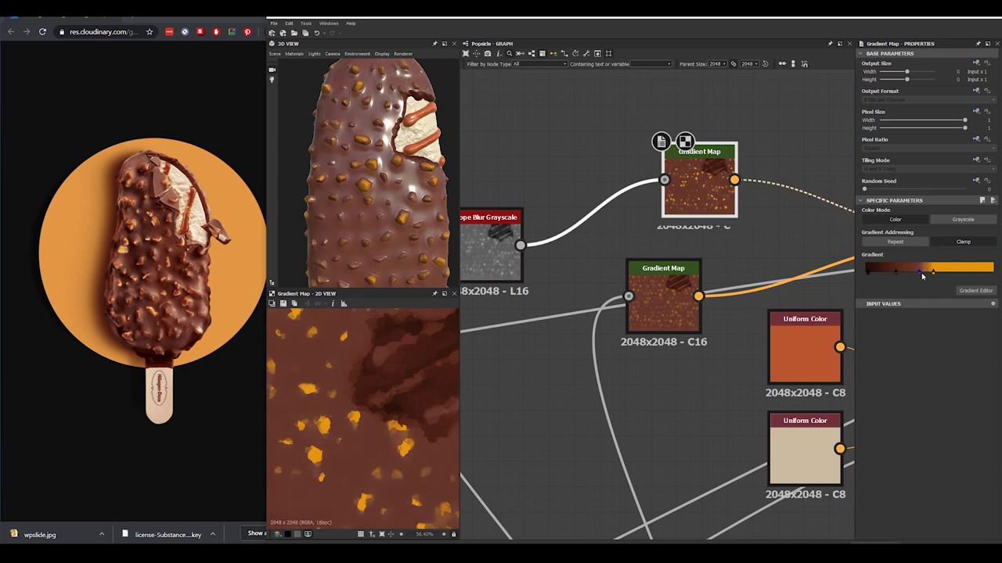
pyautogui.scroll(-5, 728, 109)
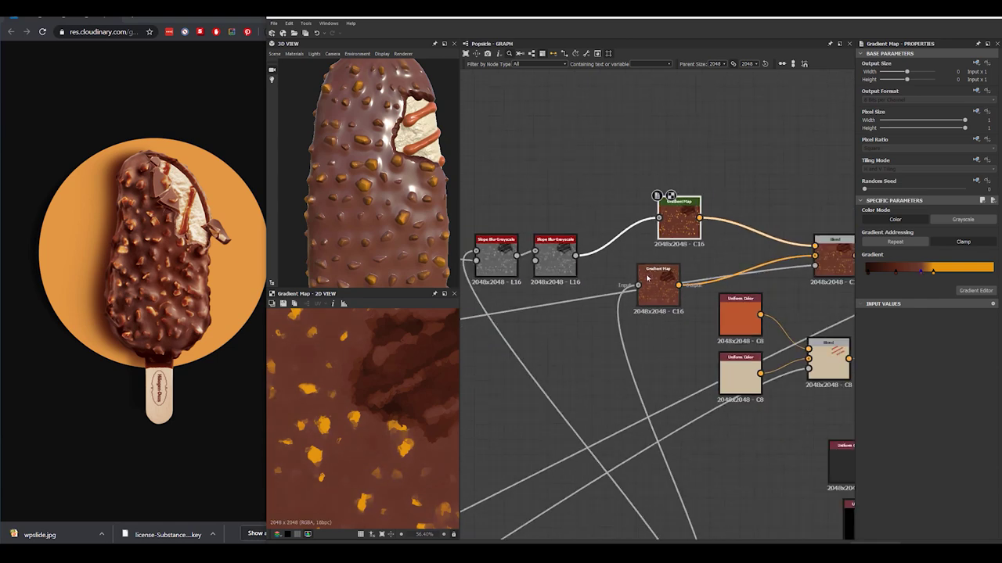
# Add a near-white key, RGB 252, at position 0.774 in the nut Gradient Map's gradient
pyautogui.scroll(-3, 337, 209)
pyautogui.moveTo(336, 209)
pyautogui.mouseDown()
pyautogui.moveTo(288, 158)
pyautogui.moveTo(333, 209)
pyautogui.mouseUp()
pyautogui.scroll(3, 386, 203)
pyautogui.scroll(1, 386, 204)
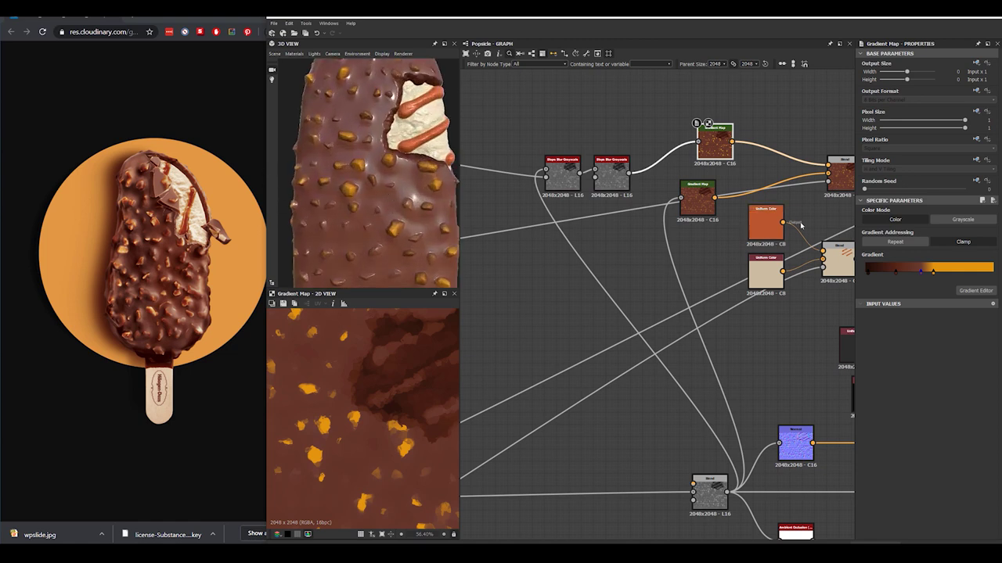
pyautogui.click(974, 291)
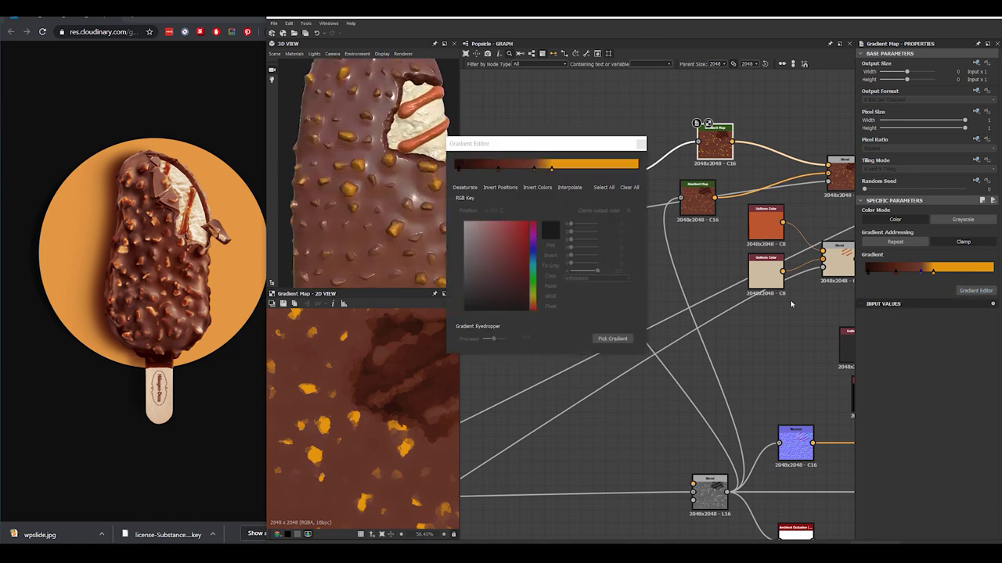
pyautogui.click(597, 169)
pyautogui.moveTo(495, 236); pyautogui.dragTo(463, 223)
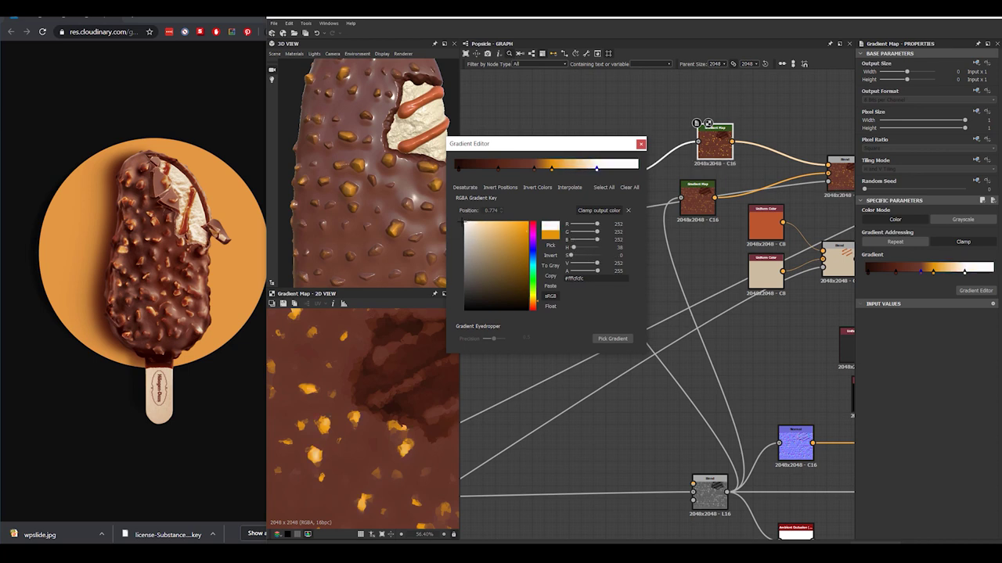
pyautogui.click(641, 144)
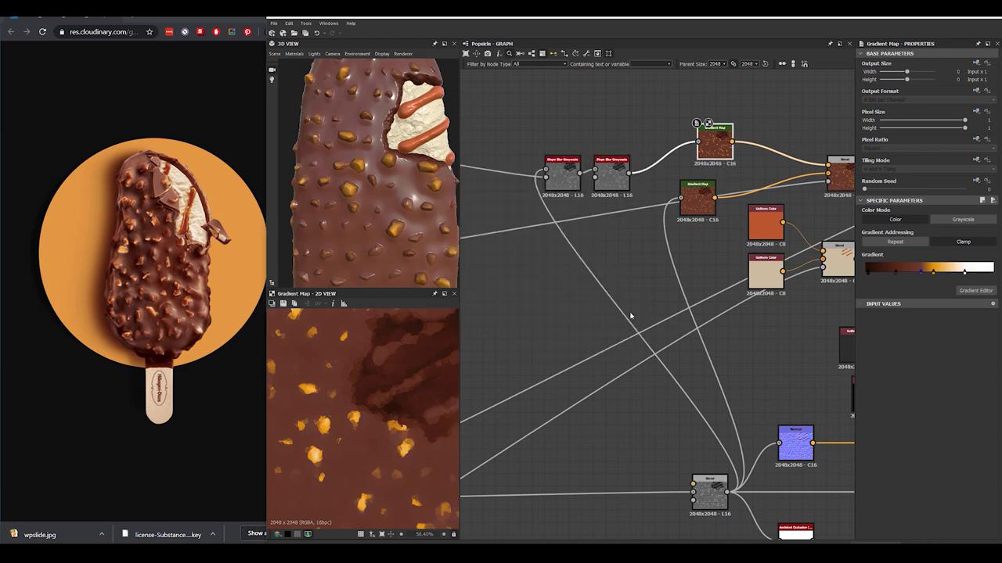
# Insert a Highpass Grayscale node between the height Blend and the first Slope Blur Grayscale
pyautogui.moveTo(546, 169); pyautogui.dragTo(599, 288)
pyautogui.write('high')
pyautogui.press('Return')
pyautogui.moveTo(640, 332); pyautogui.dragTo(579, 308)
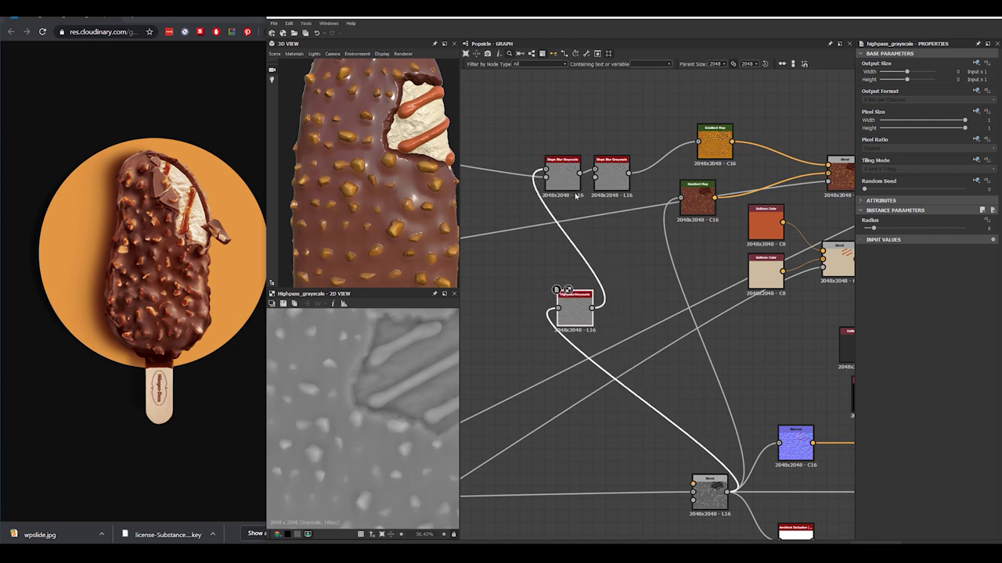
# Insert a Levels node after the Highpass Grayscale and narrow its input black and white points to raise the contrast
pyautogui.moveTo(574, 310); pyautogui.dragTo(537, 317)
pyautogui.click(569, 288)
pyautogui.press('space')
pyautogui.write('lev')
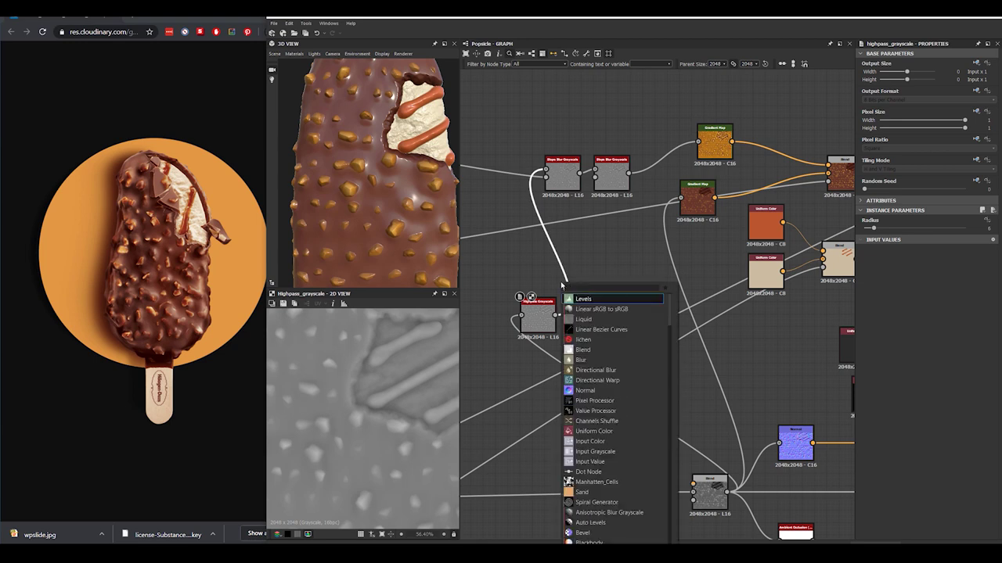
pyautogui.press('Return')
pyautogui.moveTo(874, 238); pyautogui.dragTo(904, 241)
pyautogui.moveTo(988, 234); pyautogui.dragTo(932, 235)
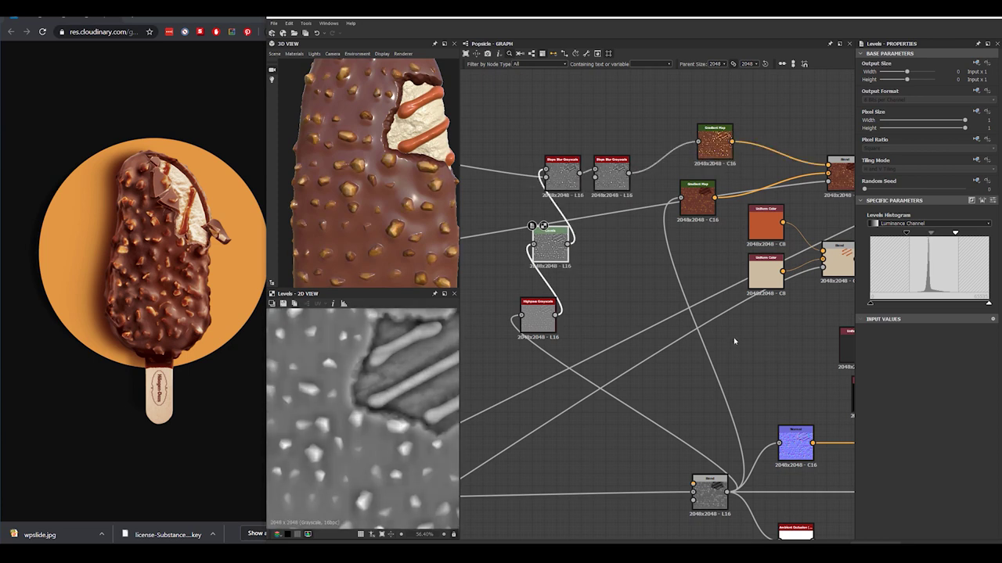
# Lower the nut colour Blend's opacity to 0.35
pyautogui.scroll(-5, 371, 166)
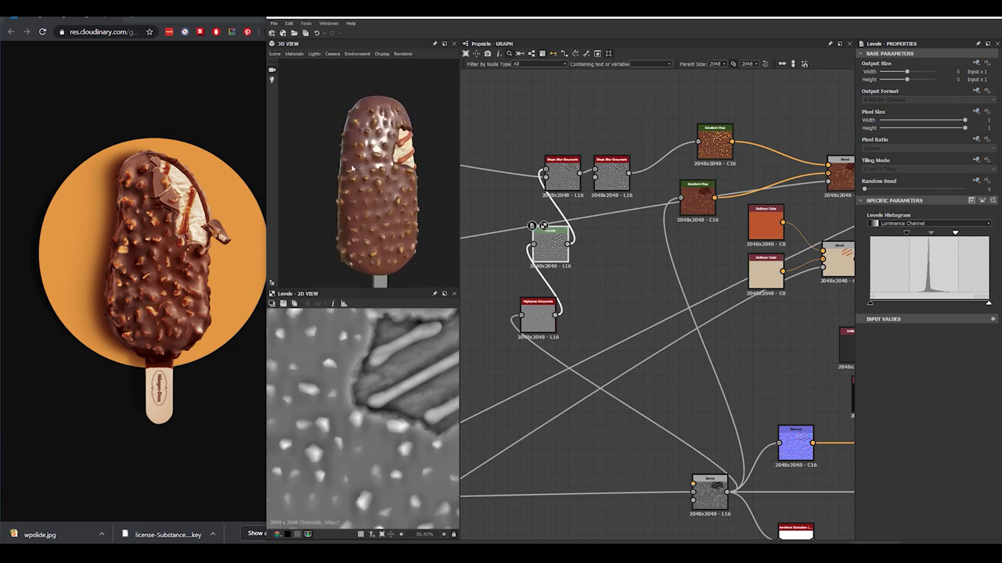
pyautogui.scroll(8, 371, 168)
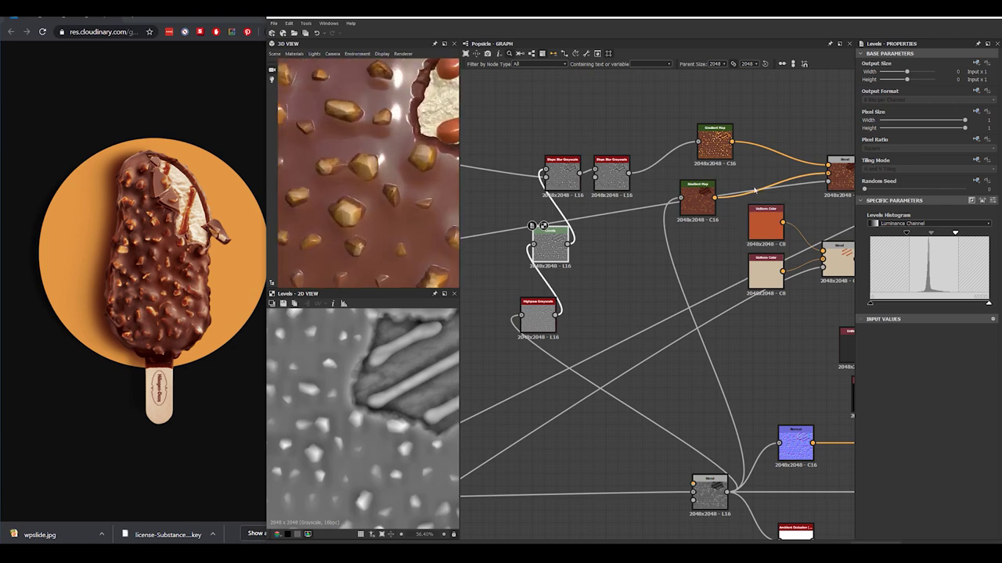
pyautogui.moveTo(762, 191); pyautogui.dragTo(612, 178, button='middle')
pyautogui.scroll(3, 674, 171)
pyautogui.doubleClick(707, 164)
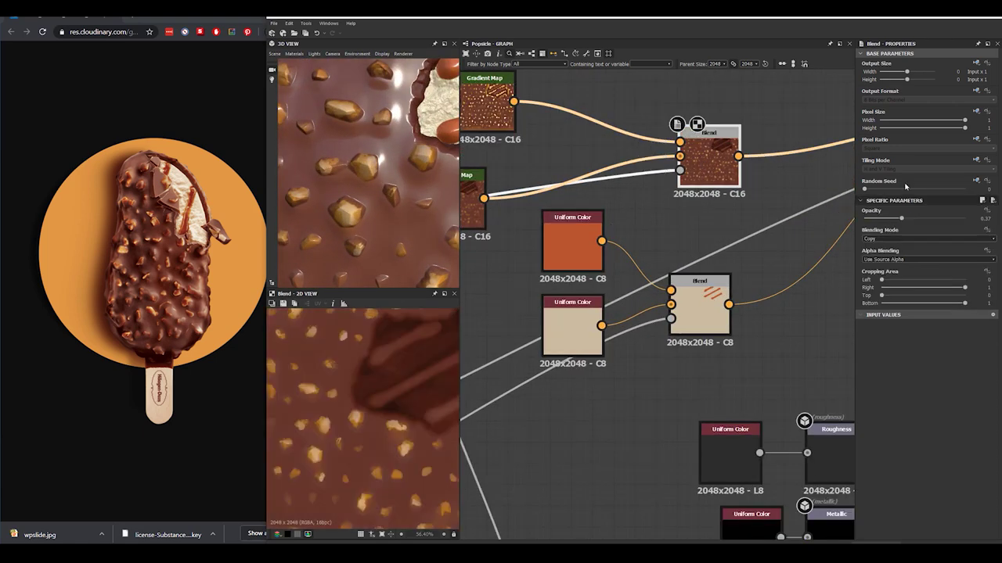
pyautogui.moveTo(900, 219); pyautogui.dragTo(900, 229)
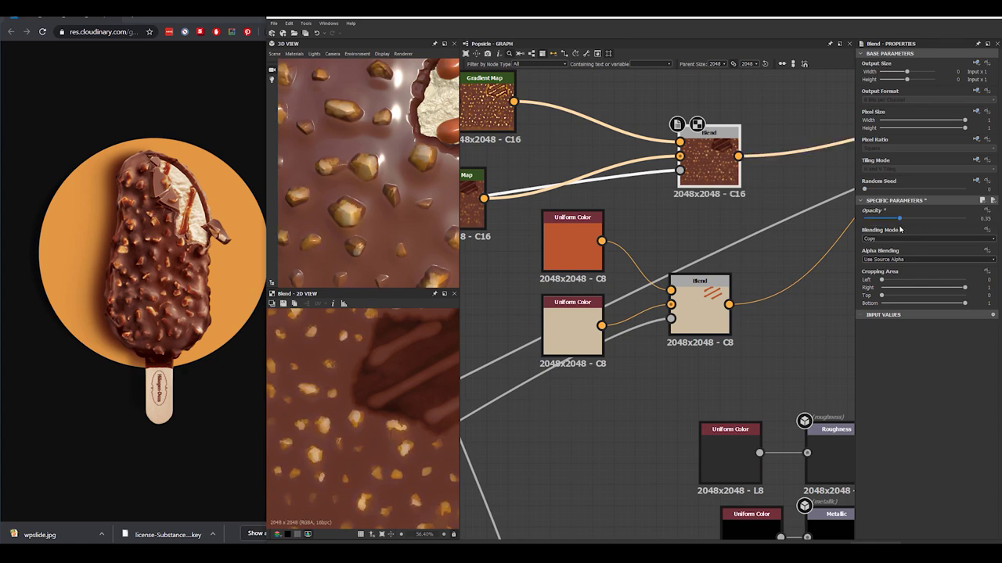
# Move the white key of the nut Gradient Map to position 0.838 and check the nuts on the 3D popsicle
pyautogui.scroll(-2, 704, 190)
pyautogui.scroll(3, 563, 148)
pyautogui.click(626, 161)
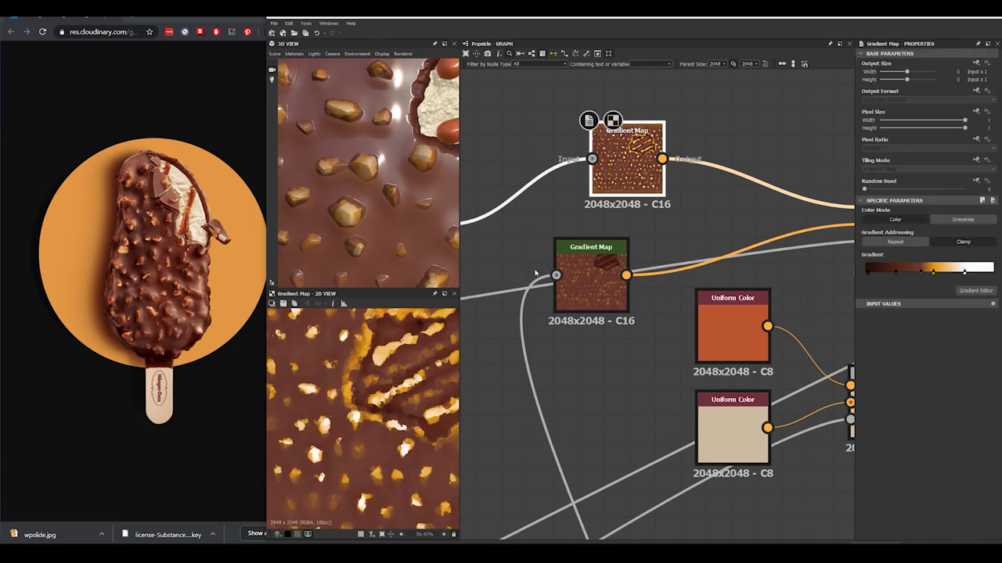
pyautogui.click(976, 290)
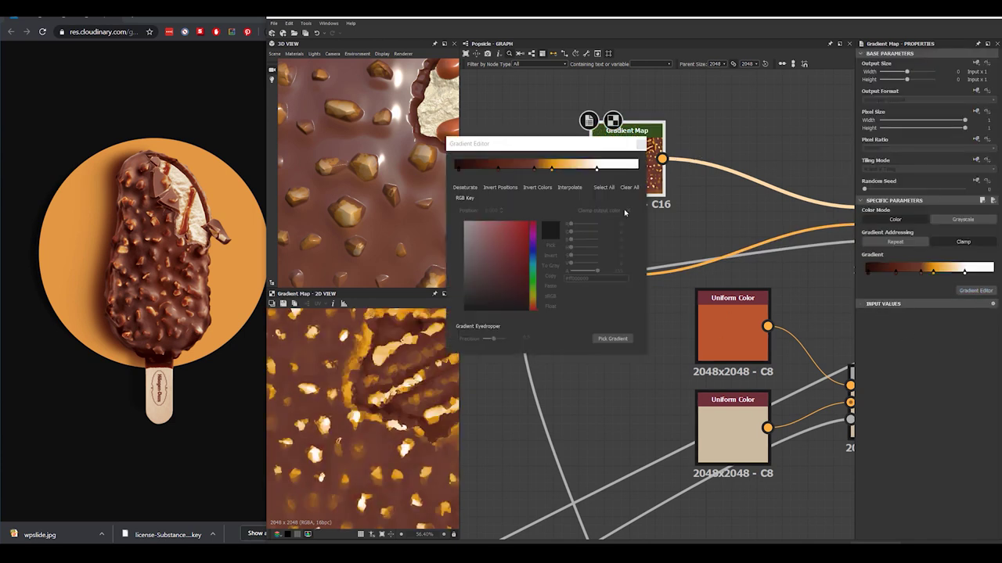
pyautogui.moveTo(597, 170); pyautogui.dragTo(608, 171)
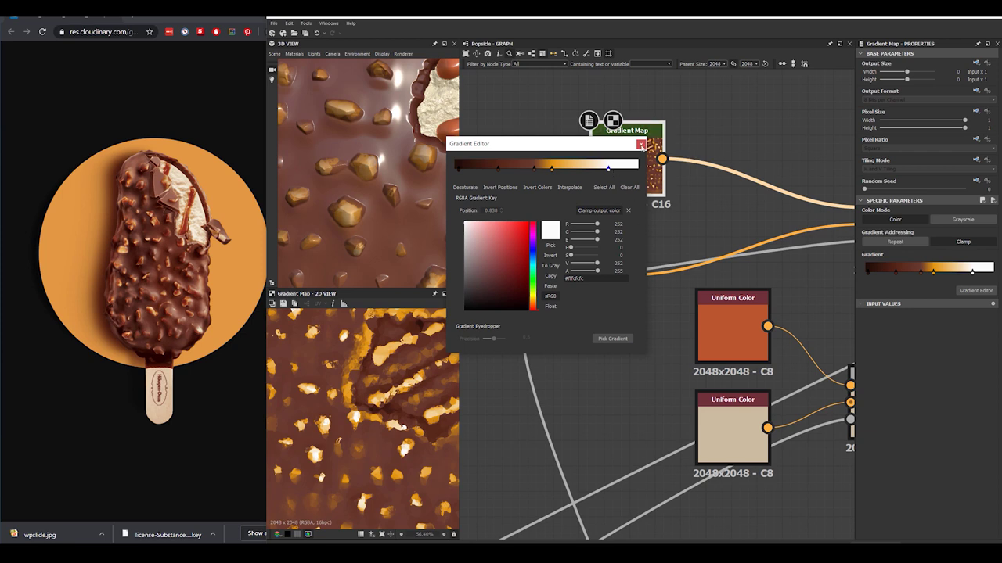
pyautogui.click(641, 145)
pyautogui.scroll(-5, 376, 201)
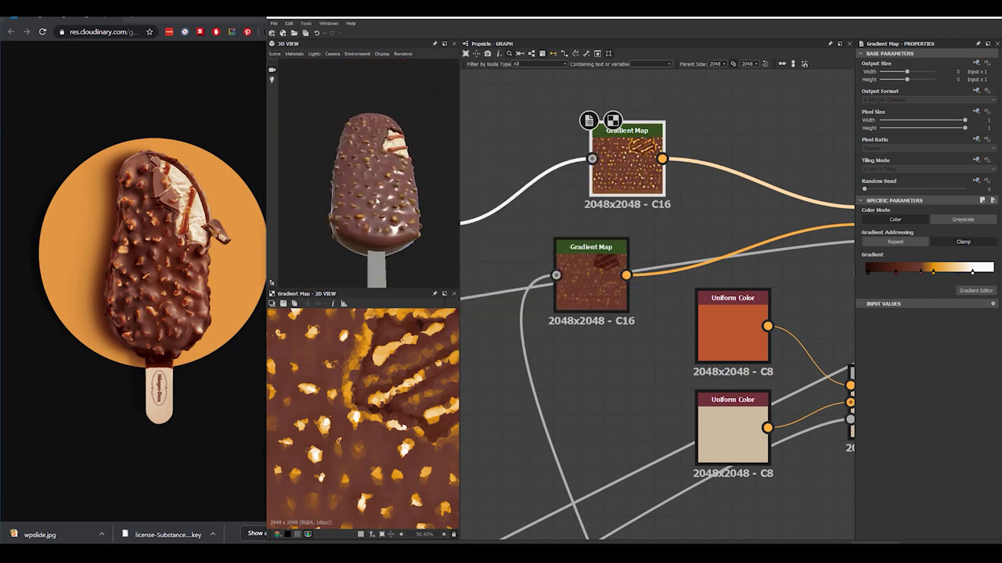
pyautogui.scroll(5, 376, 201)
pyautogui.moveTo(376, 231); pyautogui.dragTo(373, 232)
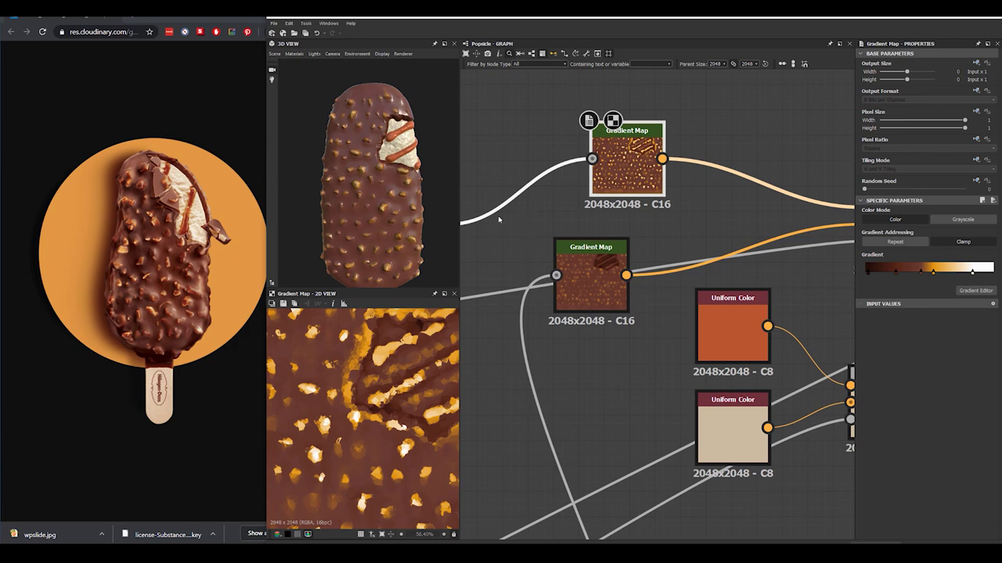
# Add a Curvature Smooth node fed by the Normal node
pyautogui.scroll(-5, 561, 235)
pyautogui.moveTo(671, 258); pyautogui.dragTo(615, 243, button='middle')
pyautogui.moveTo(585, 429); pyautogui.dragTo(605, 376, button='middle')
pyautogui.click(621, 397)
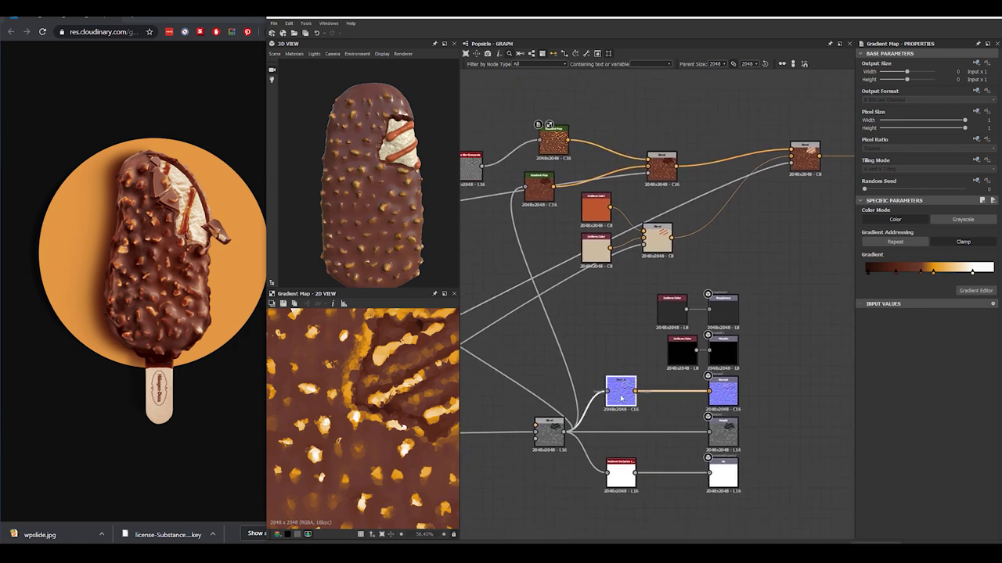
pyautogui.doubleClick(621, 398)
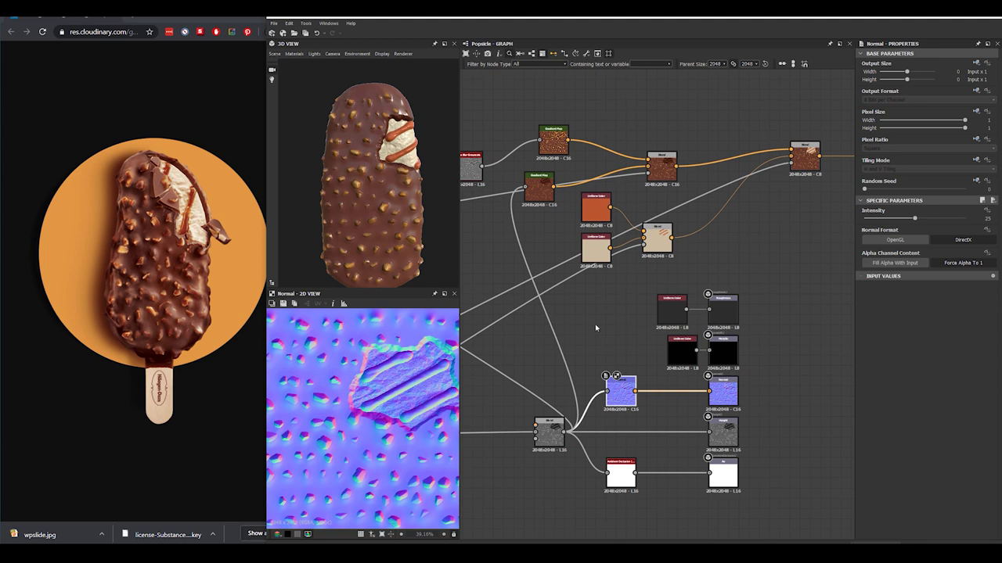
pyautogui.press('space')
pyautogui.write('cur')
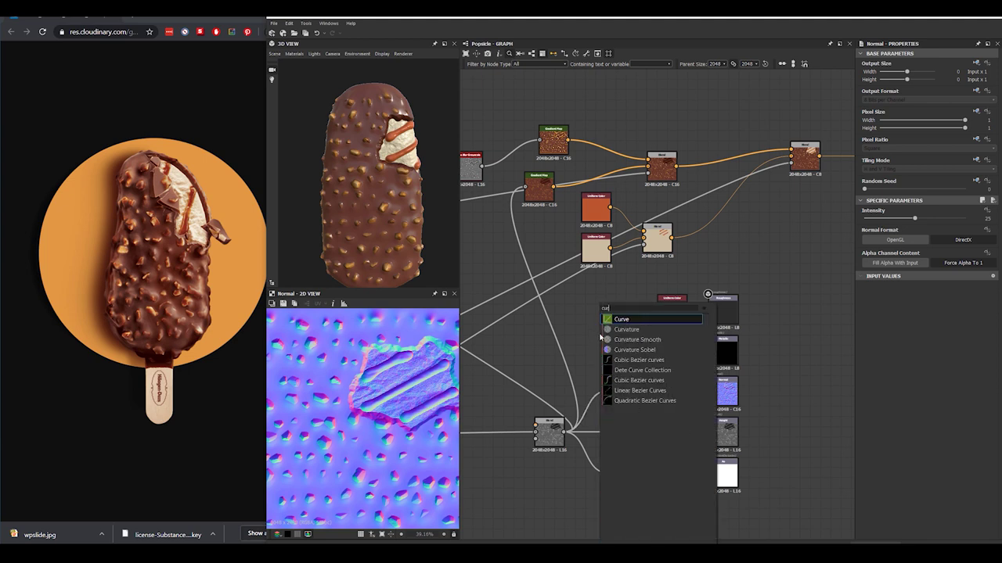
pyautogui.press('Down')
pyautogui.press('Down')
pyautogui.press('Return')
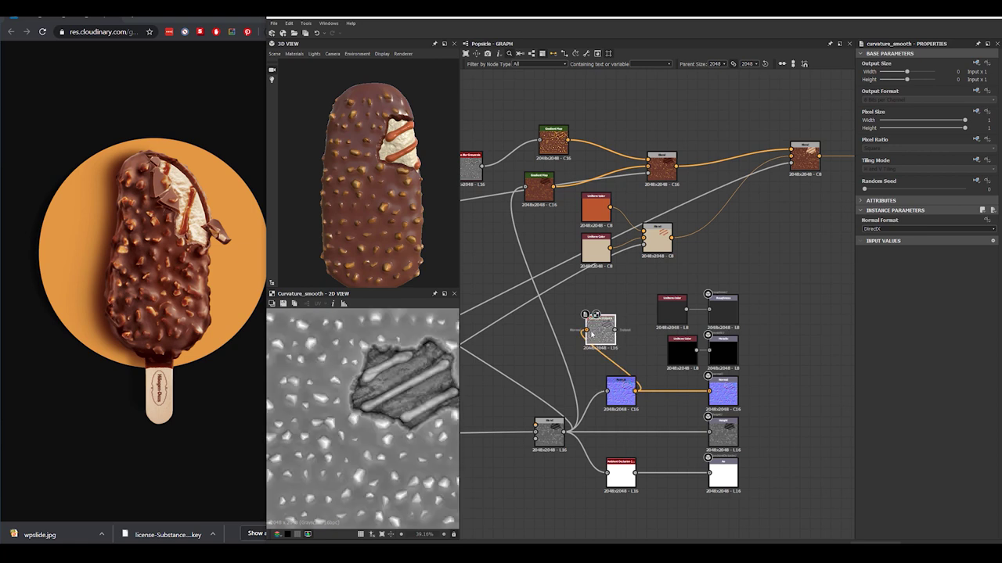
# Place the Curvature Smooth node below the final colour Blend and insert another Blend before the Base Color output
pyautogui.moveTo(743, 265); pyautogui.dragTo(675, 314, button='middle')
pyautogui.moveTo(537, 390); pyautogui.dragTo(741, 274)
pyautogui.moveTo(779, 250); pyautogui.dragTo(611, 296, button='middle')
pyautogui.press('space')
pyautogui.write('b')
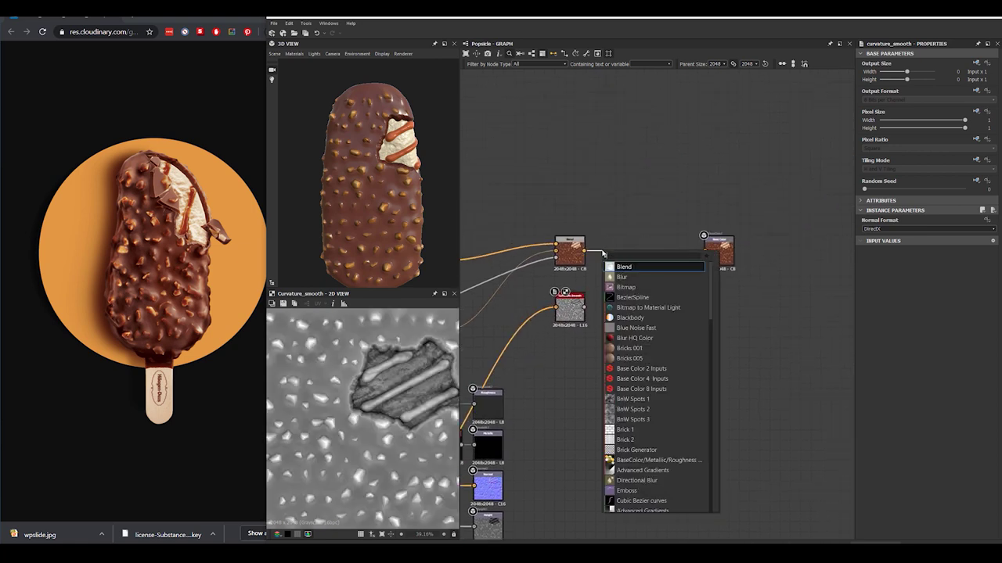
pyautogui.click(625, 269)
# Connect Curvature Smooth to the last Blend's foreground through a Gradient Map
pyautogui.scroll(4, 628, 311)
pyautogui.moveTo(535, 304); pyautogui.dragTo(633, 172)
pyautogui.click(509, 298)
pyautogui.press('space')
pyautogui.write('gra')
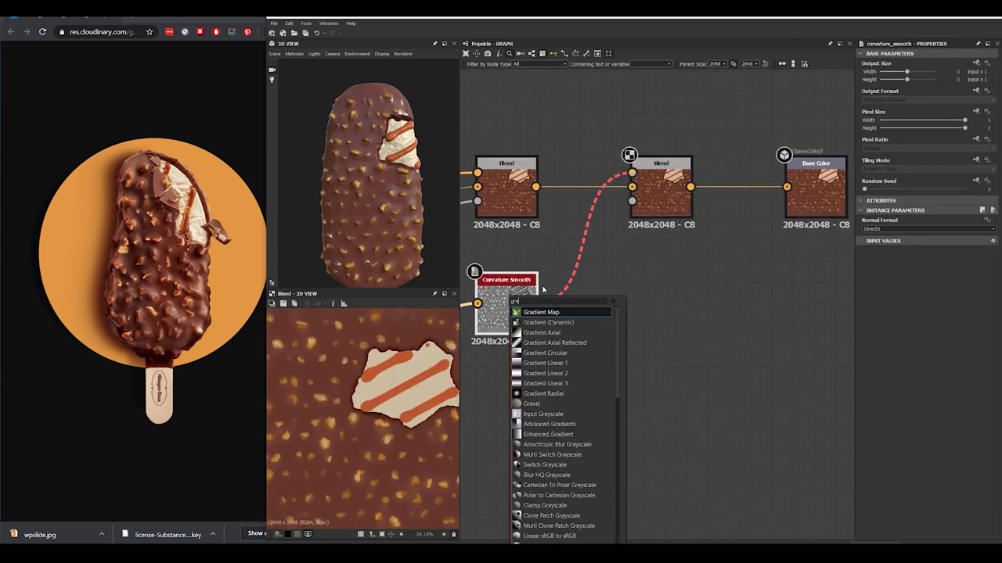
pyautogui.click(537, 312)
# Set the curvature Blend's blending mode to Overlay and its opacity to 0.61
pyautogui.click(644, 200)
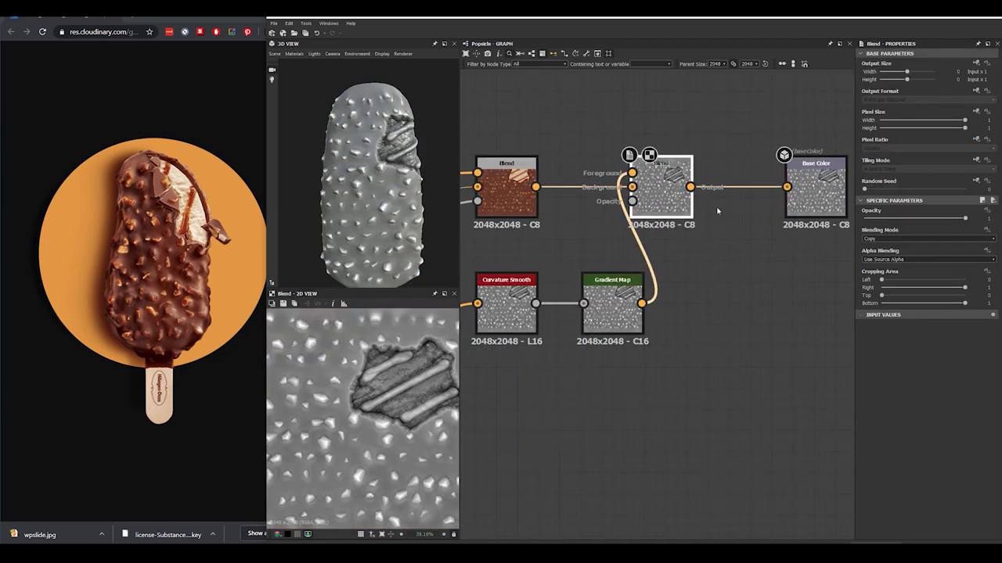
pyautogui.click(885, 238)
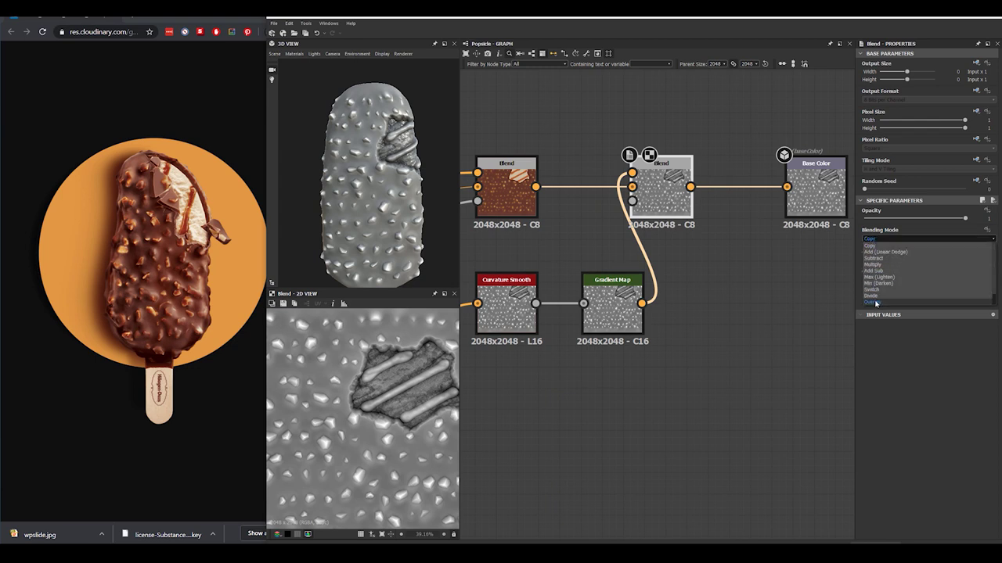
pyautogui.click(875, 303)
pyautogui.scroll(5, 436, 213)
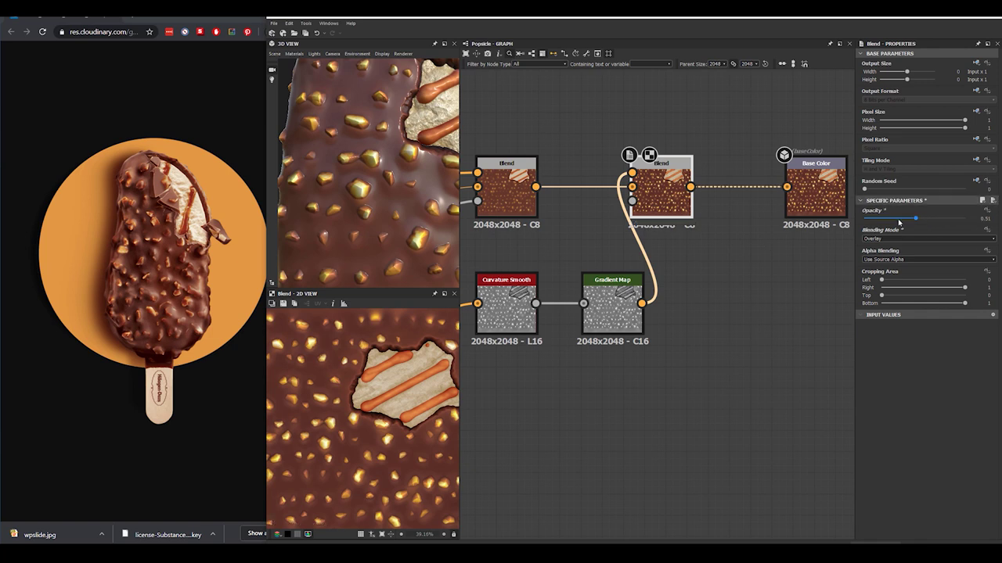
pyautogui.moveTo(910, 226); pyautogui.dragTo(931, 228)
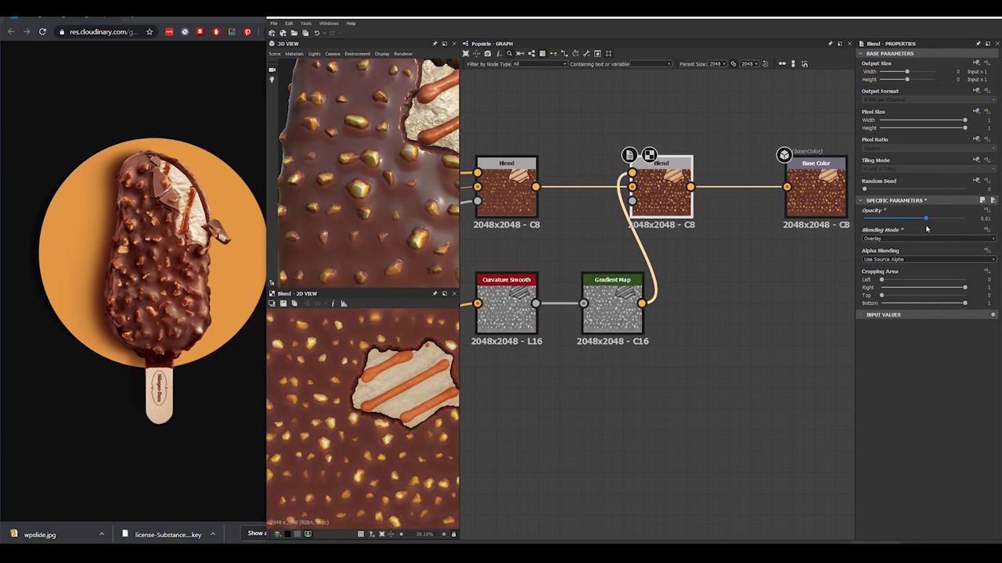
# Inspect the curvature overlay on the 3D popsicle and lower the Blend's opacity to 0.37
pyautogui.scroll(-5, 437, 146)
pyautogui.moveTo(437, 147); pyautogui.dragTo(353, 230)
pyautogui.scroll(4, 350, 167)
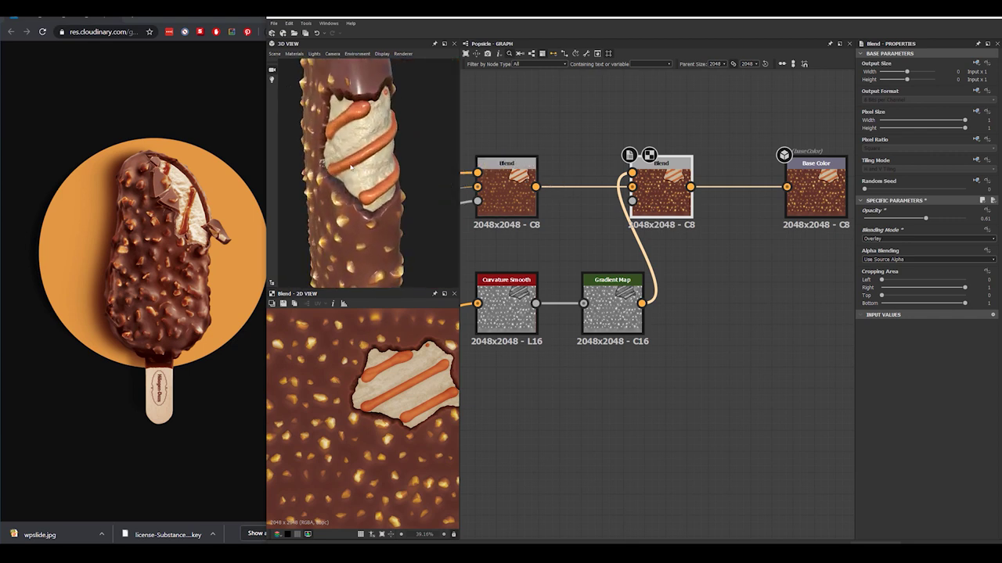
pyautogui.moveTo(351, 167); pyautogui.dragTo(463, 179)
pyautogui.moveTo(898, 217); pyautogui.dragTo(903, 221)
pyautogui.scroll(-6, 357, 378)
pyautogui.scroll(4, 365, 383)
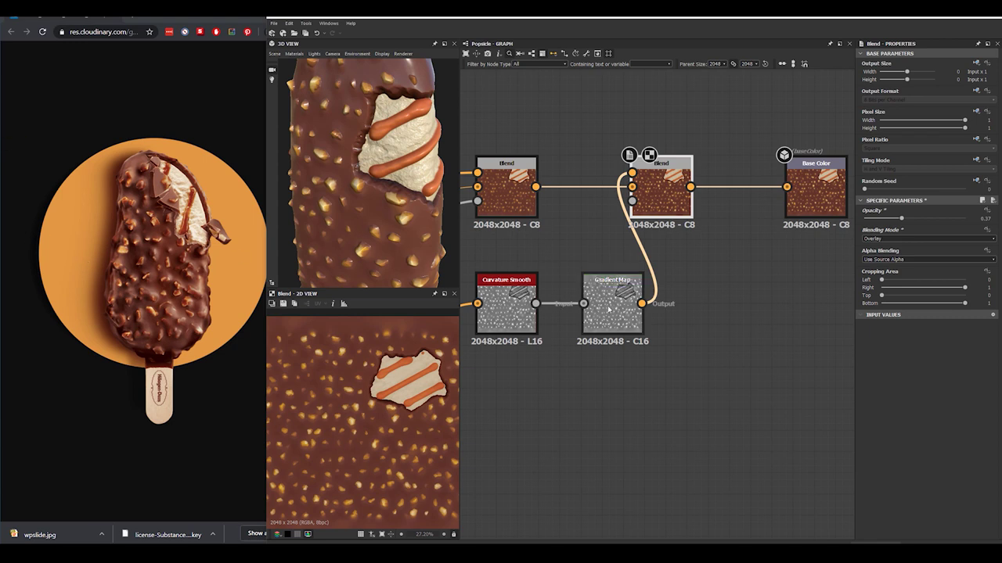
# Add a dark key near the black end of the curvature Gradient Map and delete the original black key
pyautogui.click(631, 288)
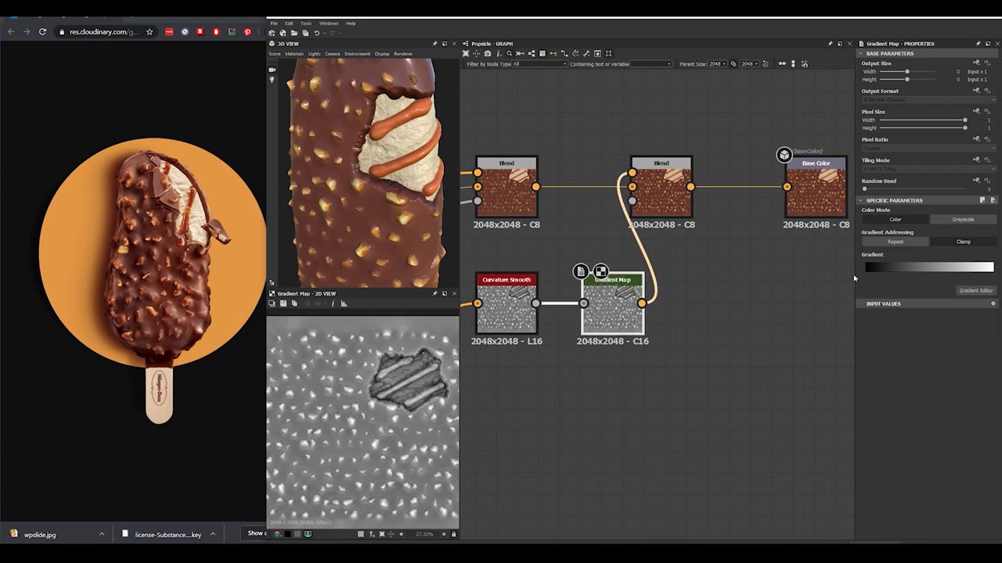
pyautogui.click(976, 291)
pyautogui.click(468, 167)
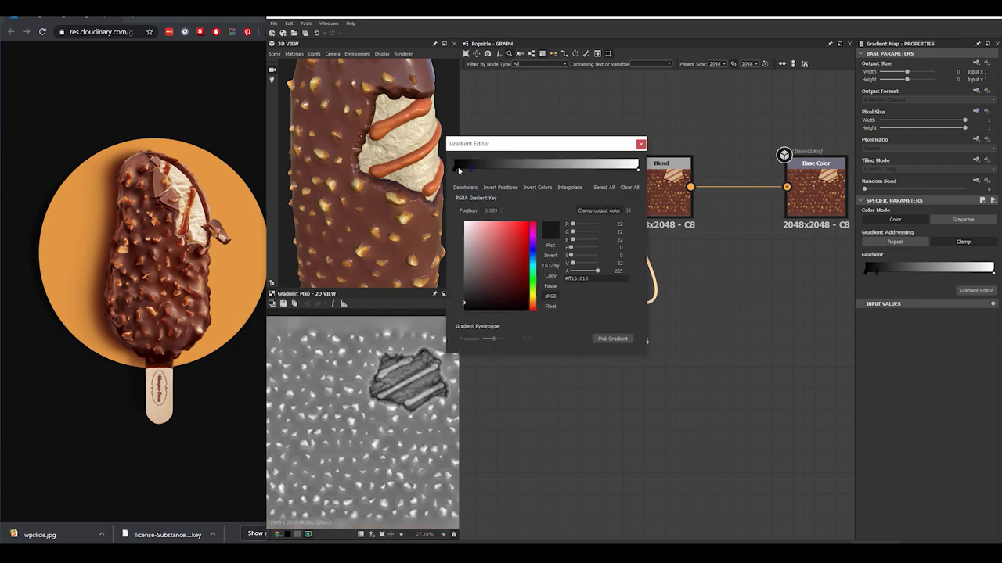
pyautogui.moveTo(472, 169); pyautogui.dragTo(476, 175)
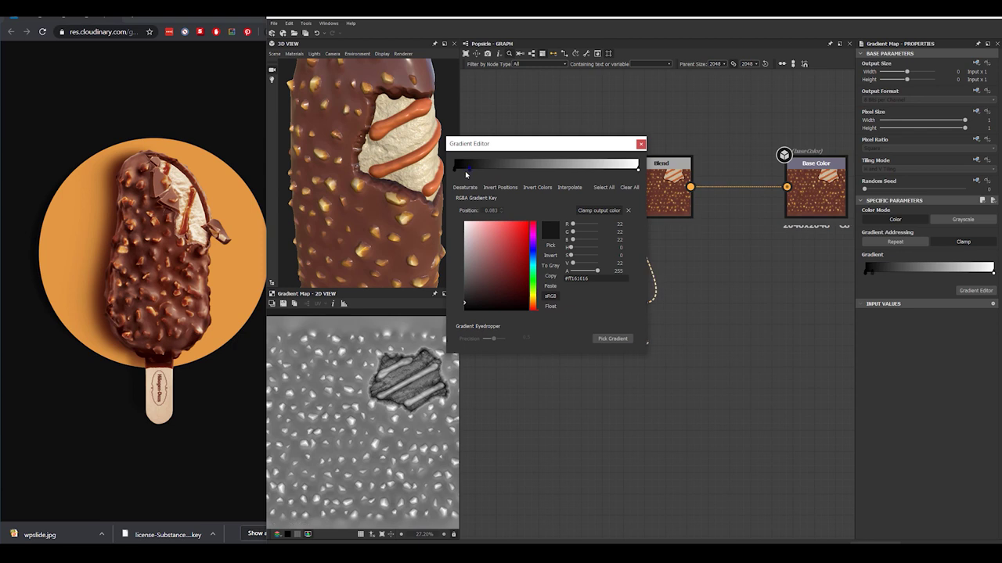
pyautogui.moveTo(491, 296); pyautogui.dragTo(442, 258)
pyautogui.click(455, 170)
pyautogui.press('Delete')
# Set the curvature gradient's dark key to grey, RGB 84, and move it to position 0.428
pyautogui.click(477, 170)
pyautogui.moveTo(487, 283)
pyautogui.mouseDown()
pyautogui.moveTo(453, 283)
pyautogui.moveTo(463, 281)
pyautogui.mouseUp()
pyautogui.moveTo(477, 169); pyautogui.dragTo(533, 170)
pyautogui.moveTo(343, 216); pyautogui.dragTo(361, 196)
pyautogui.scroll(4, 360, 201)
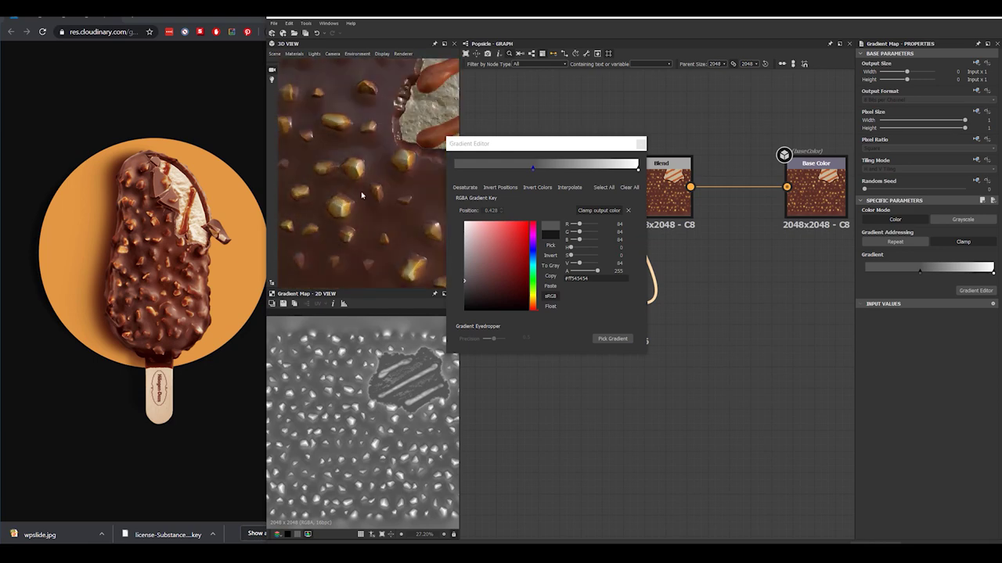
pyautogui.click(640, 143)
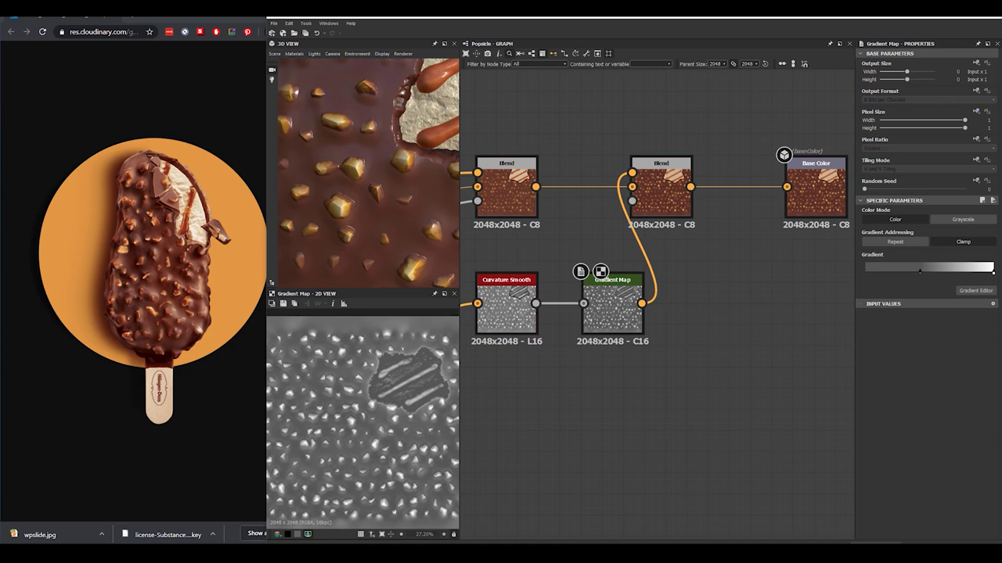
# Select the whole group of base colour nodes and move it up, away from the other output nodes
pyautogui.scroll(-5, 673, 398)
pyautogui.moveTo(634, 358); pyautogui.dragTo(704, 268, button='middle')
pyautogui.scroll(-5, 369, 186)
pyautogui.moveTo(370, 186); pyautogui.dragTo(367, 158)
pyautogui.scroll(-3, 698, 306)
pyautogui.moveTo(706, 291); pyautogui.dragTo(764, 315, button='middle')
pyautogui.moveTo(673, 300); pyautogui.dragTo(648, 278, button='middle')
pyautogui.scroll(-1, 540, 193)
pyautogui.moveTo(533, 220); pyautogui.dragTo(777, 308)
pyautogui.moveTo(714, 274); pyautogui.dragTo(717, 245)
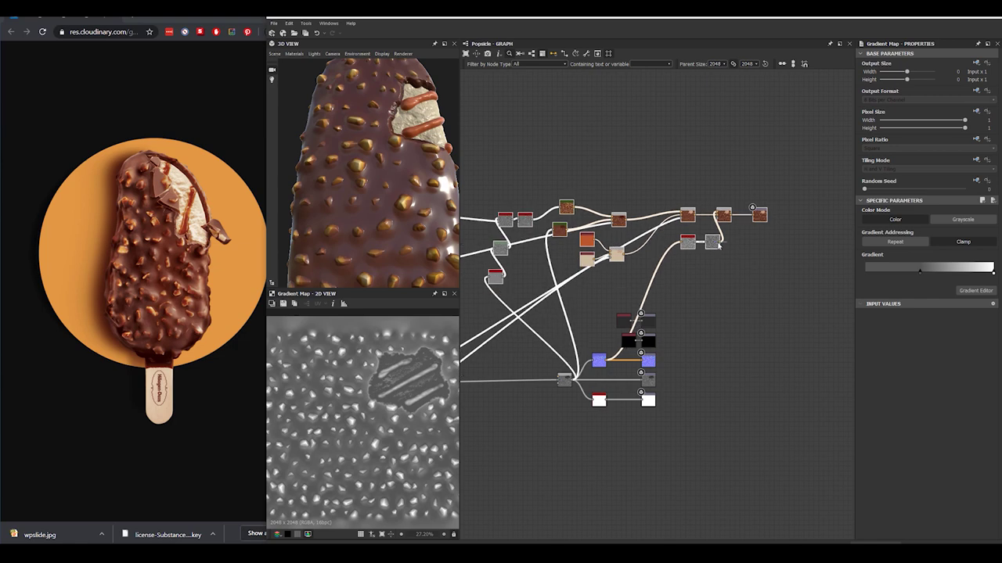
# Shift the sauce stripes' Uniform Color to a more golden orange by setting its hue to 0.08
pyautogui.scroll(6, 720, 241)
pyautogui.moveTo(637, 247); pyautogui.dragTo(683, 296, button='middle')
pyautogui.click(527, 186)
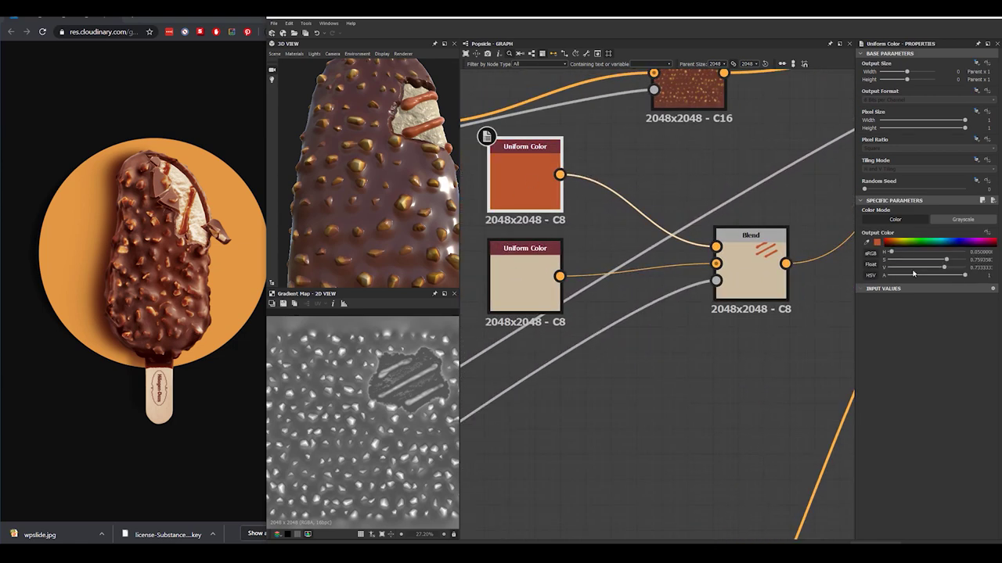
pyautogui.moveTo(892, 253); pyautogui.dragTo(895, 255)
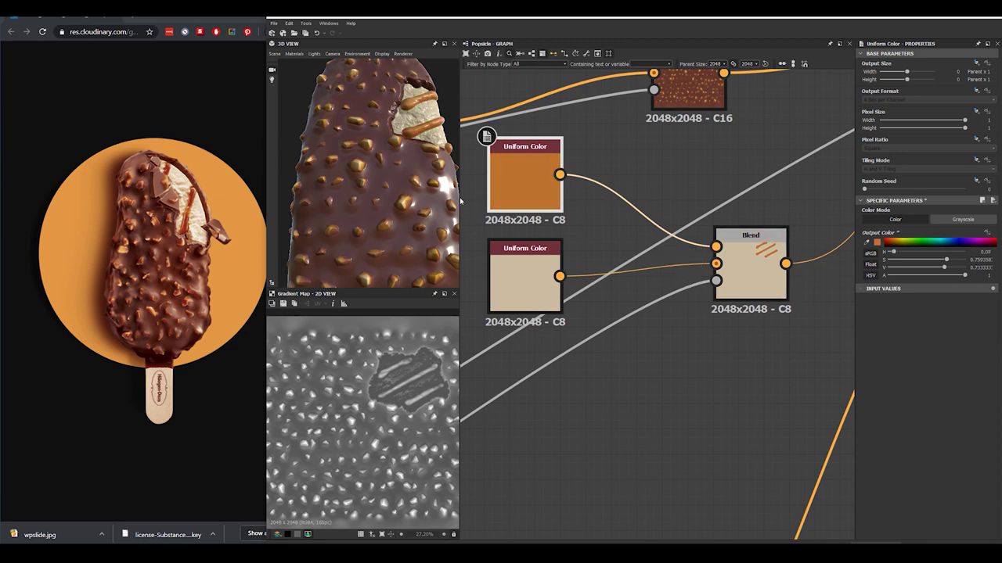
pyautogui.moveTo(312, 141); pyautogui.dragTo(402, 176)
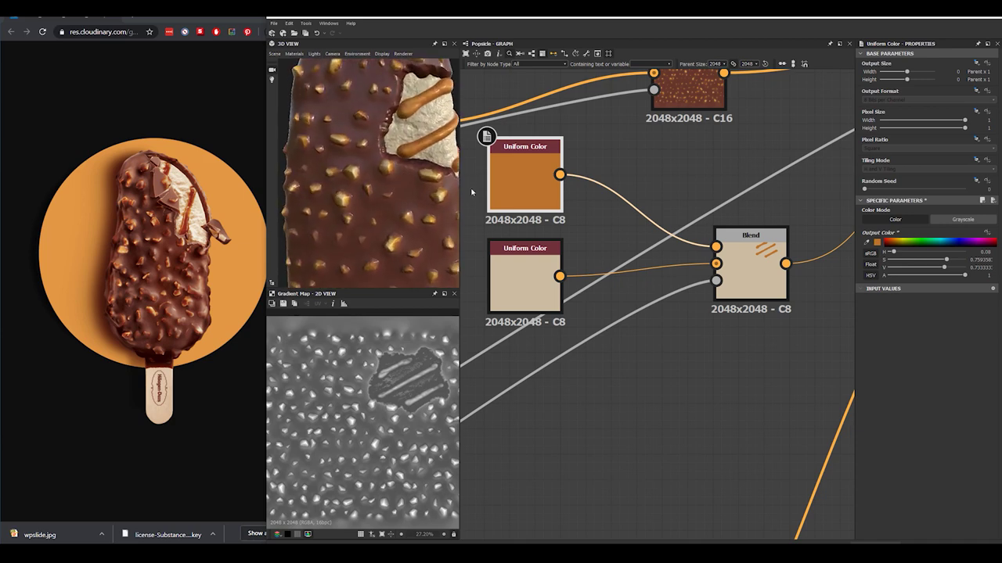
# Add a Gradient Map node and connect it to the filling Blend's background in place of the cream Uniform Color
pyautogui.scroll(-2, 656, 347)
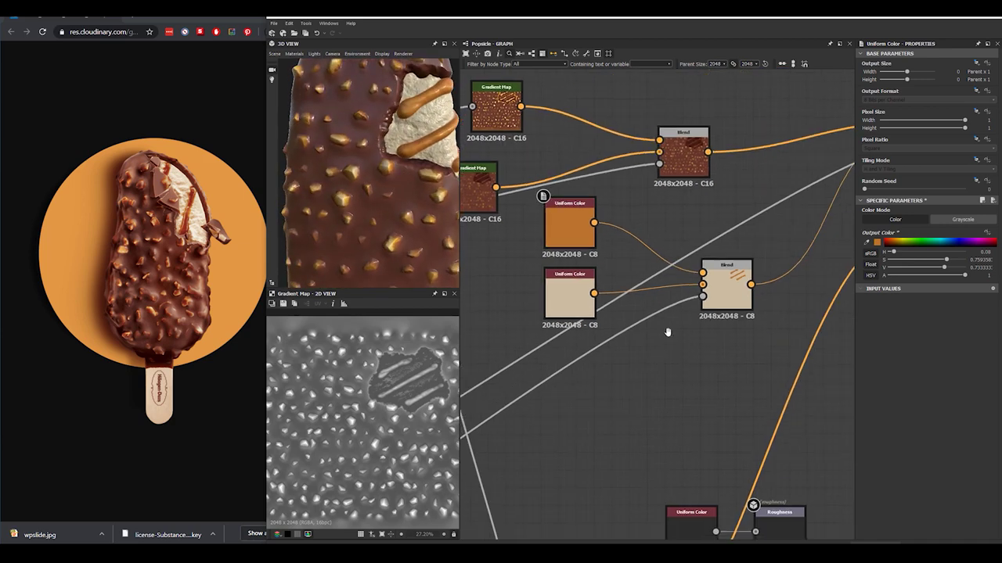
pyautogui.click(649, 350)
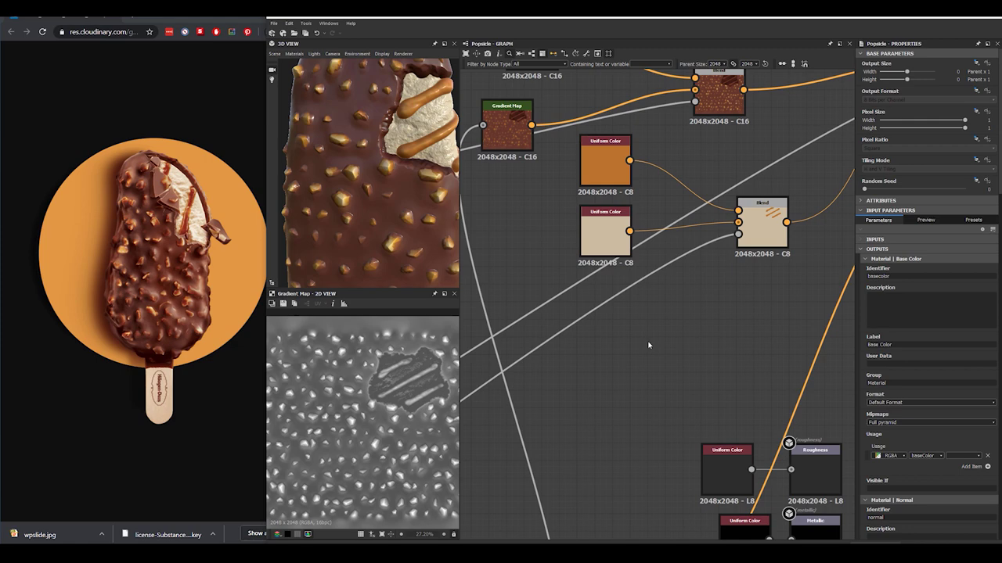
pyautogui.press('space')
pyautogui.write('gr')
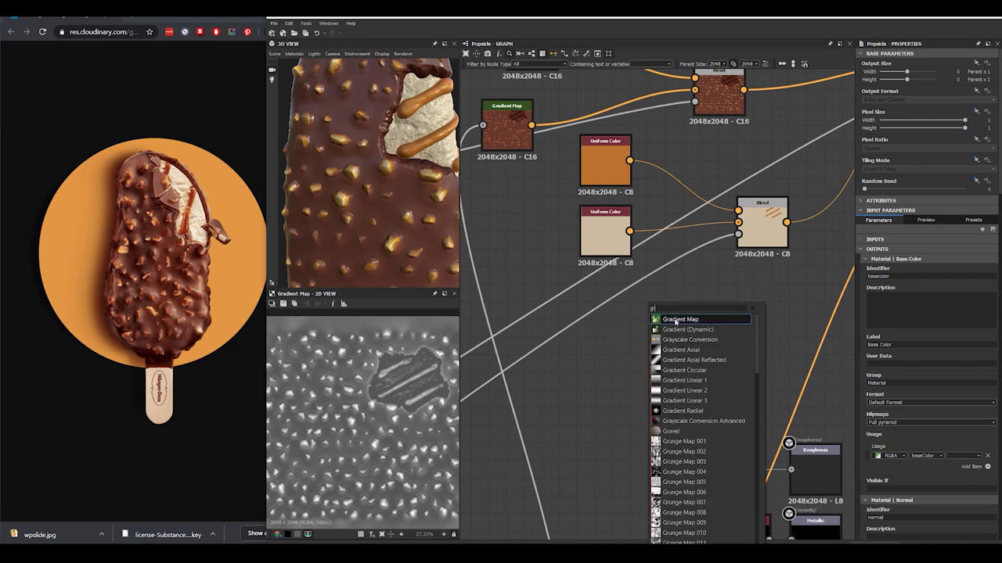
pyautogui.click(676, 320)
pyautogui.moveTo(681, 345); pyautogui.dragTo(748, 225)
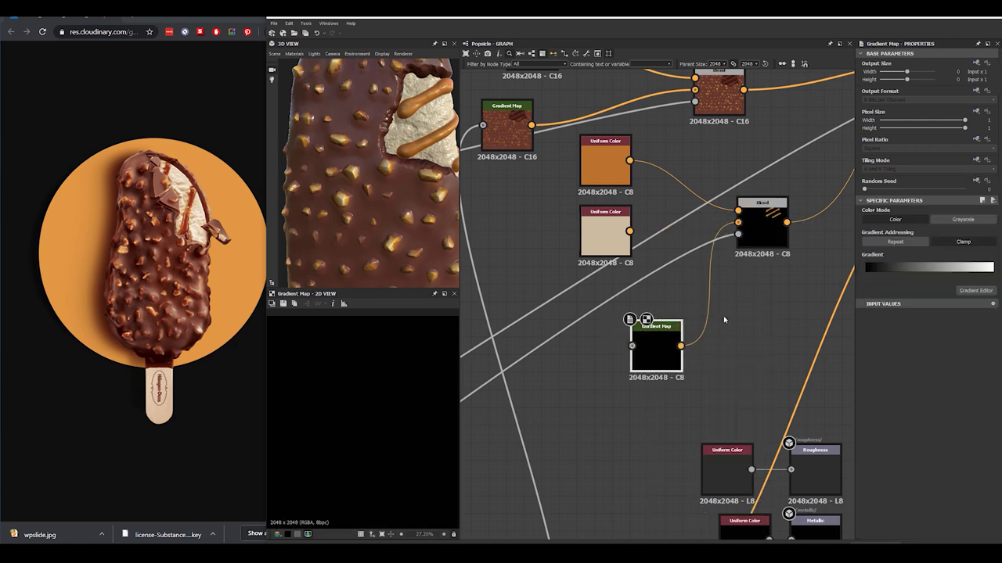
# Feed the filling's grayscale cloud noise into the new Gradient Map and view the exposed filling on the 3D popsicle
pyautogui.scroll(-6, 723, 316)
pyautogui.moveTo(601, 346); pyautogui.dragTo(657, 342, button='middle')
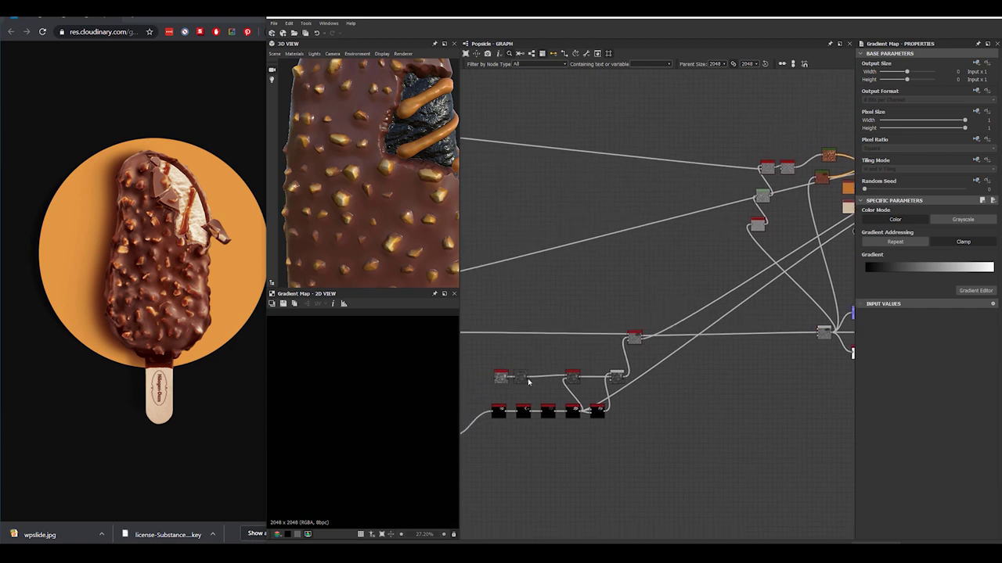
pyautogui.moveTo(667, 335); pyautogui.dragTo(604, 316)
pyautogui.scroll(5, 662, 311)
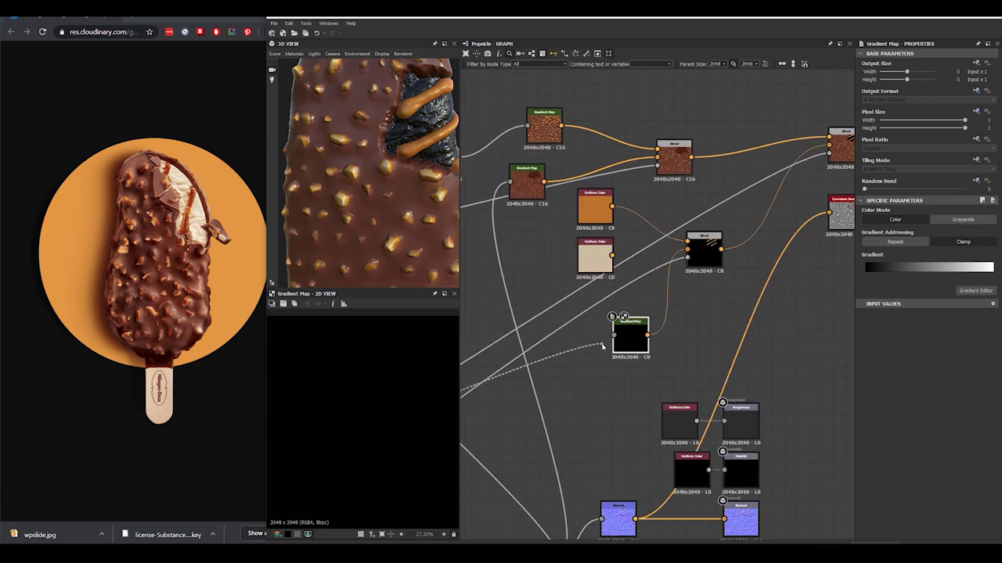
pyautogui.click(626, 350)
pyautogui.moveTo(382, 196); pyautogui.dragTo(332, 205)
pyautogui.moveTo(333, 205); pyautogui.dragTo(533, 309, button='right')
# Insert a Highpass Grayscale node between the filling noise and its Gradient Map, and dock it to the Gradient Map
pyautogui.click(577, 348)
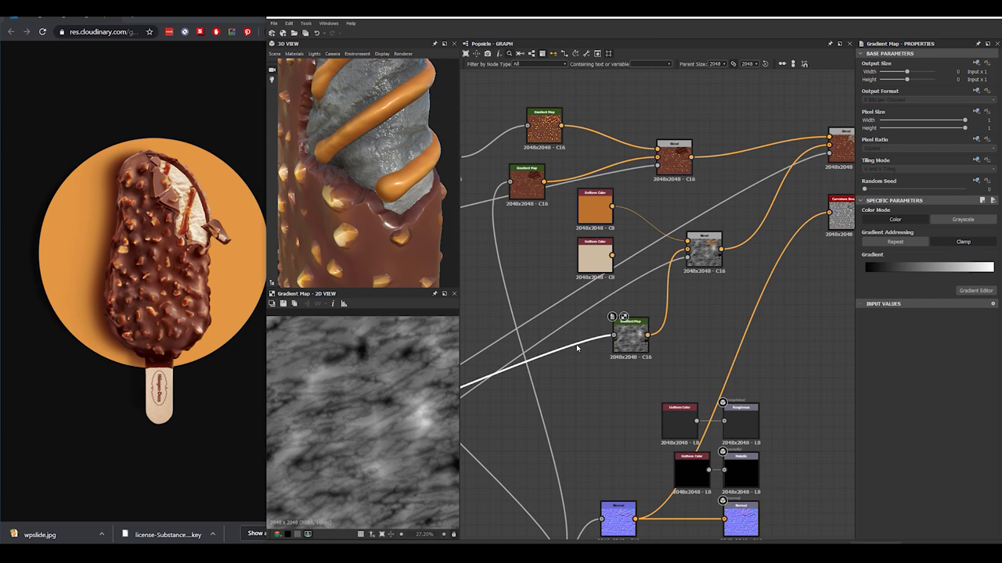
pyautogui.press('space')
pyautogui.write('highpass')
pyautogui.press('Return')
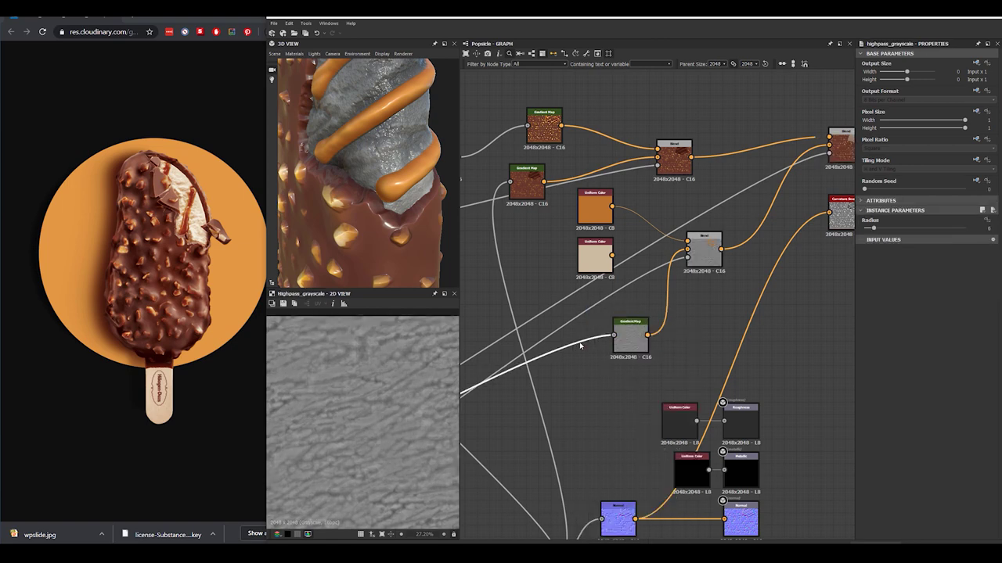
pyautogui.press('d')
# Pick the filling's gradient colours by sampling across the exposed ice cream in the reference photo
pyautogui.doubleClick(629, 342)
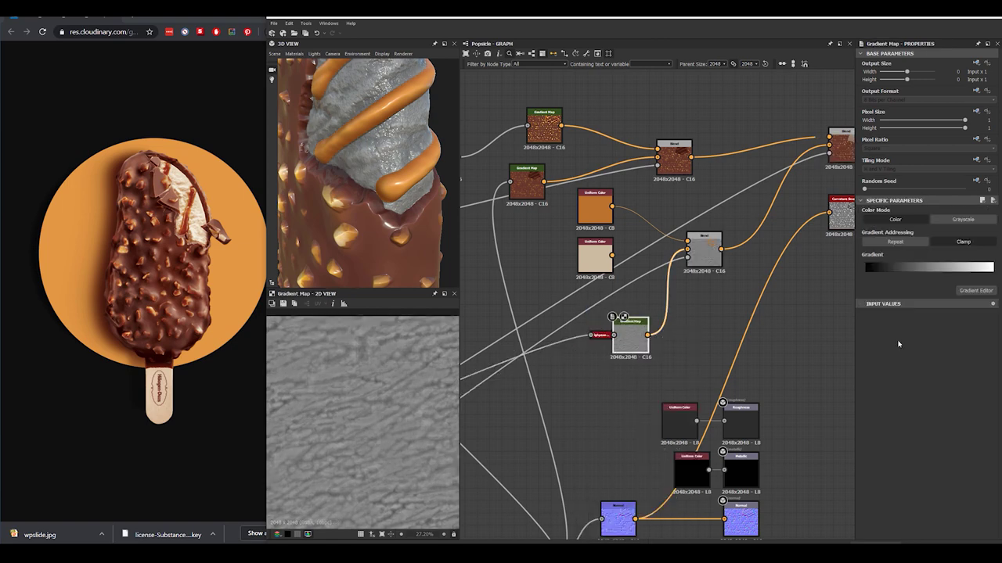
pyautogui.click(967, 293)
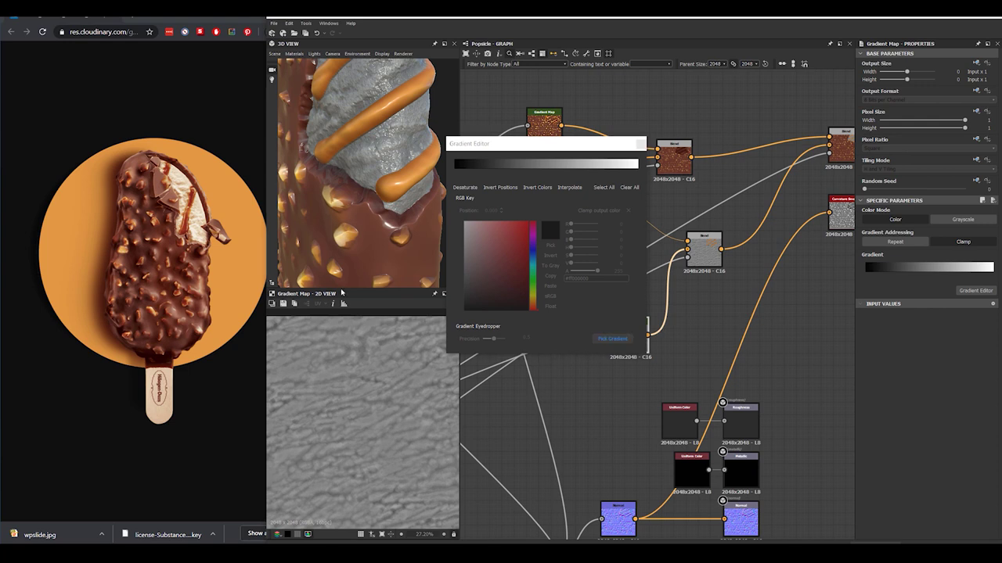
pyautogui.moveTo(221, 232); pyautogui.dragTo(223, 234)
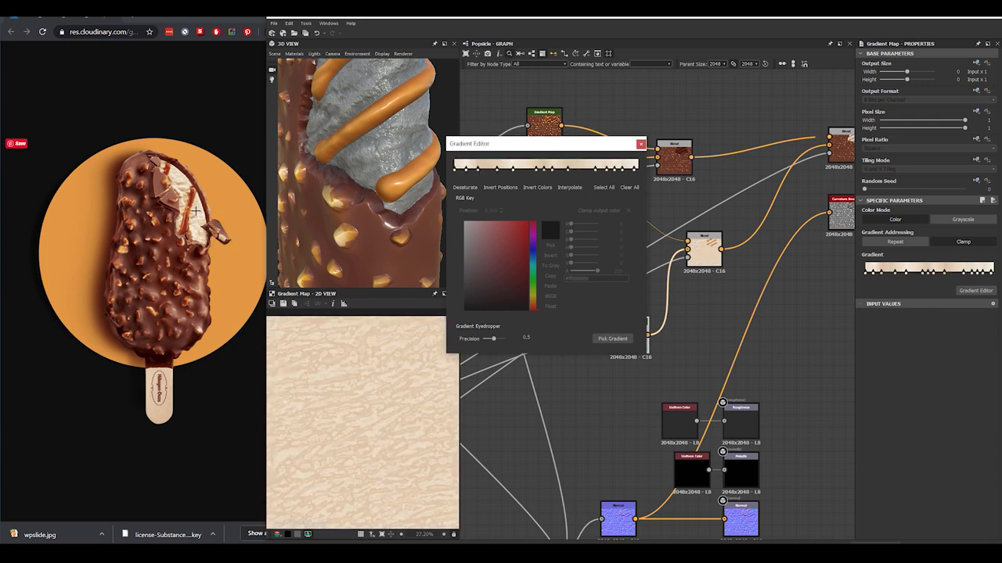
pyautogui.click(641, 145)
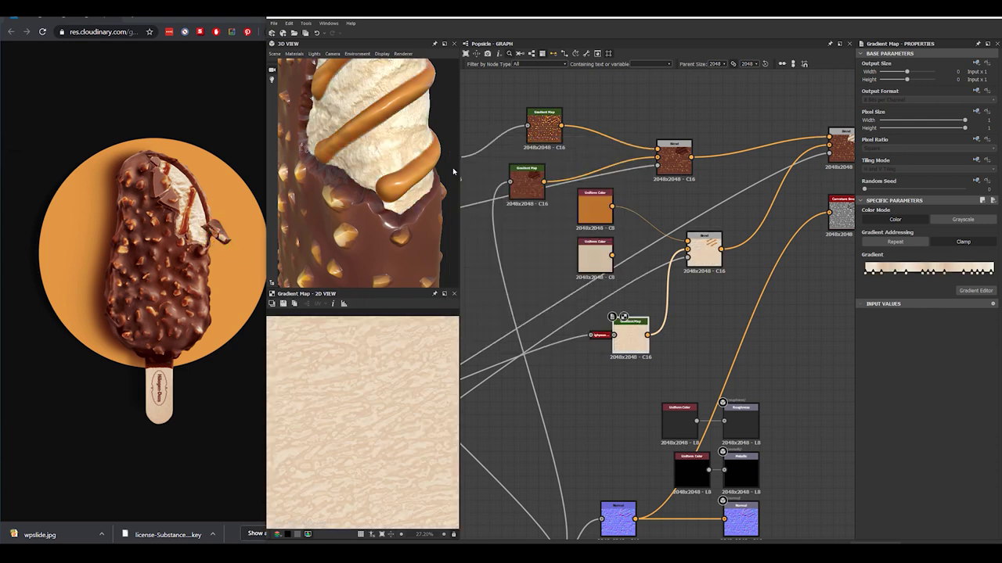
# Reopen the filling's gradient and delete the surplus keys in its darker half
pyautogui.click(964, 292)
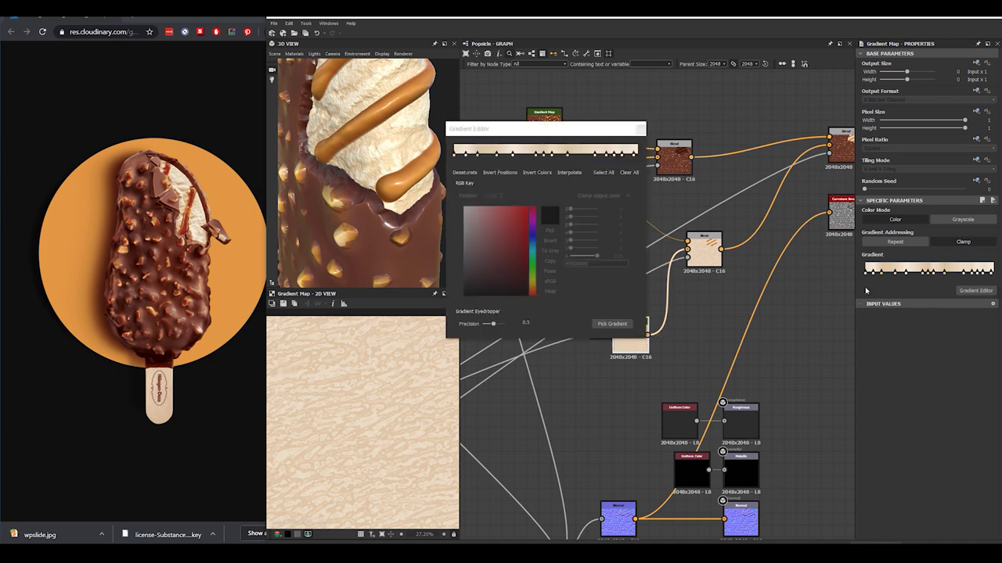
pyautogui.keyDown('shift'); pyautogui.click(478, 156); pyautogui.keyUp('shift')
pyautogui.press('Delete')
pyautogui.keyDown('shift'); pyautogui.click(535, 157); pyautogui.keyUp('shift')
pyautogui.press('Delete')
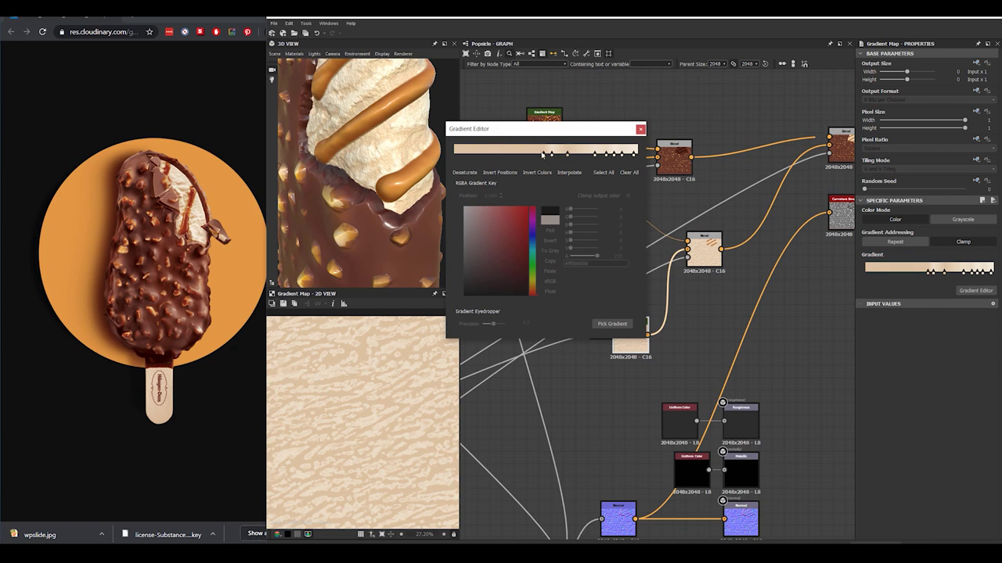
# Set the first remaining key to position 0.472 and delete the keys between the middle pair and the lightest end key
pyautogui.click(541, 154)
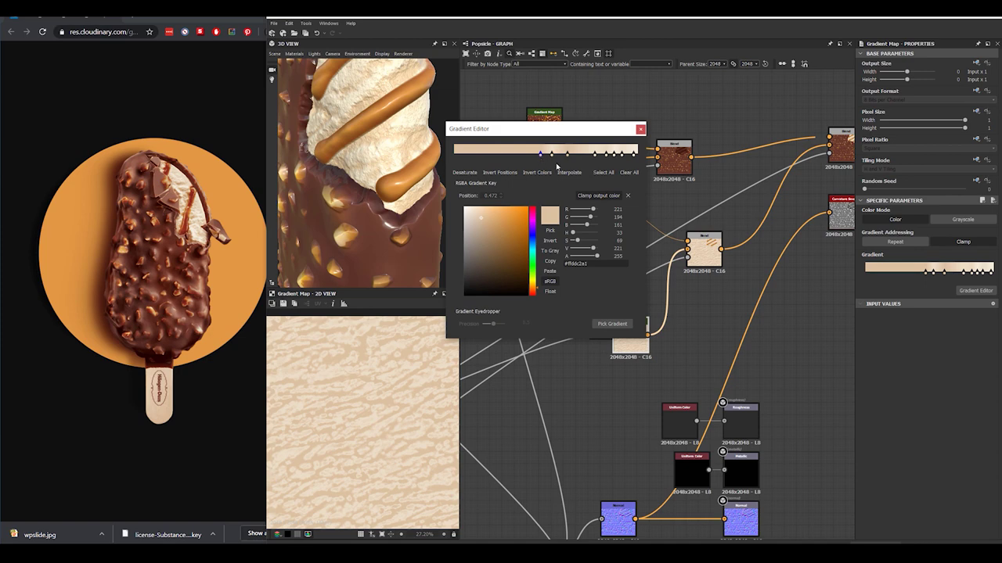
pyautogui.moveTo(557, 166); pyautogui.dragTo(637, 149)
pyautogui.click(625, 140)
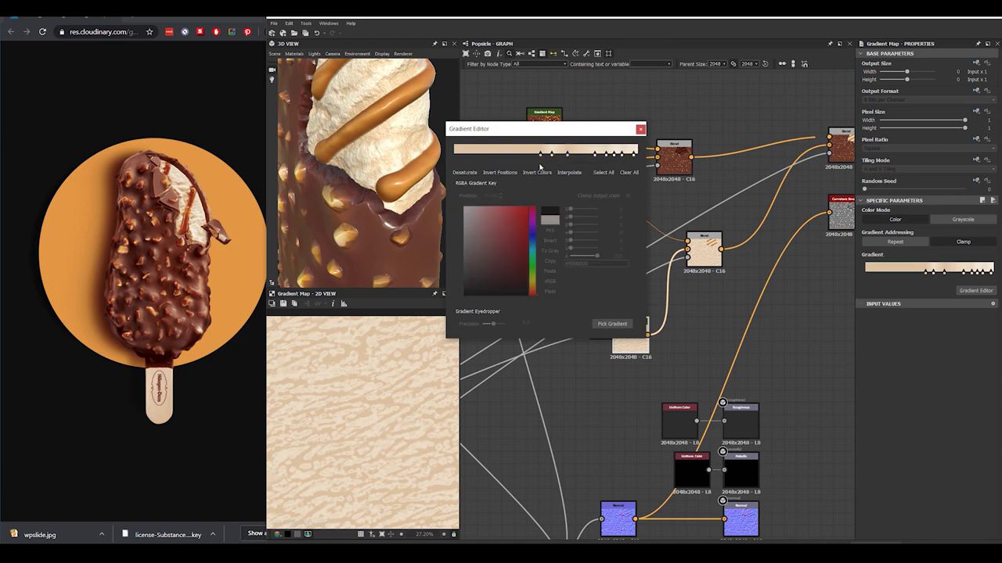
pyautogui.moveTo(560, 163); pyautogui.dragTo(622, 139)
pyautogui.press('Delete')
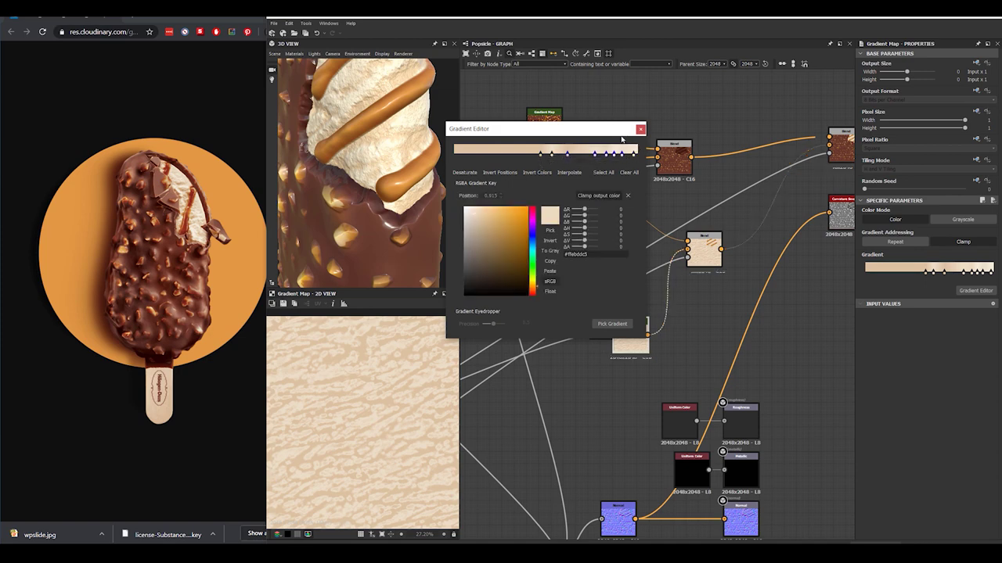
# Add a brown key before the cream keys and tighten the key spacing, moving the lightest key to about 0.526
pyautogui.click(541, 154)
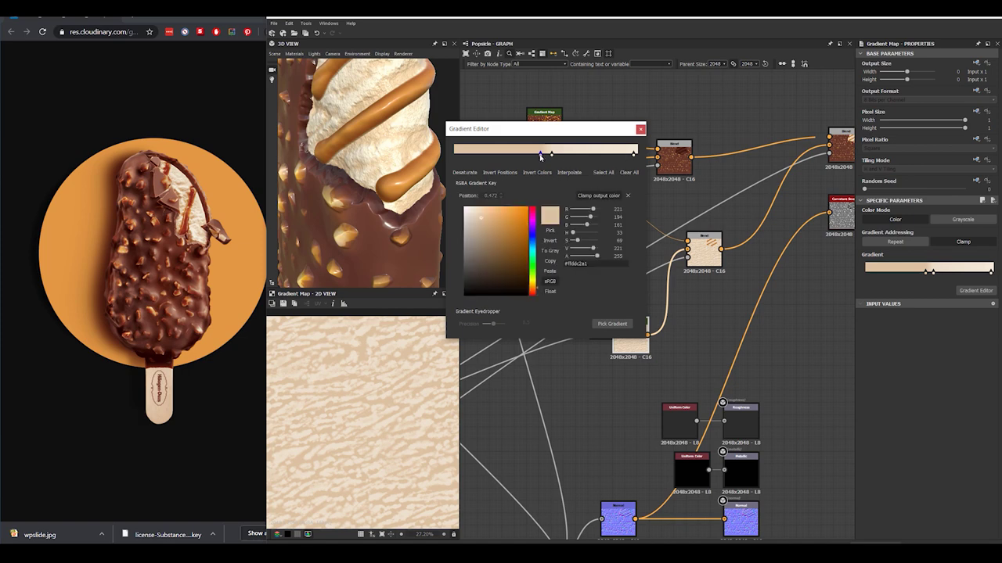
pyautogui.moveTo(495, 229); pyautogui.dragTo(499, 236)
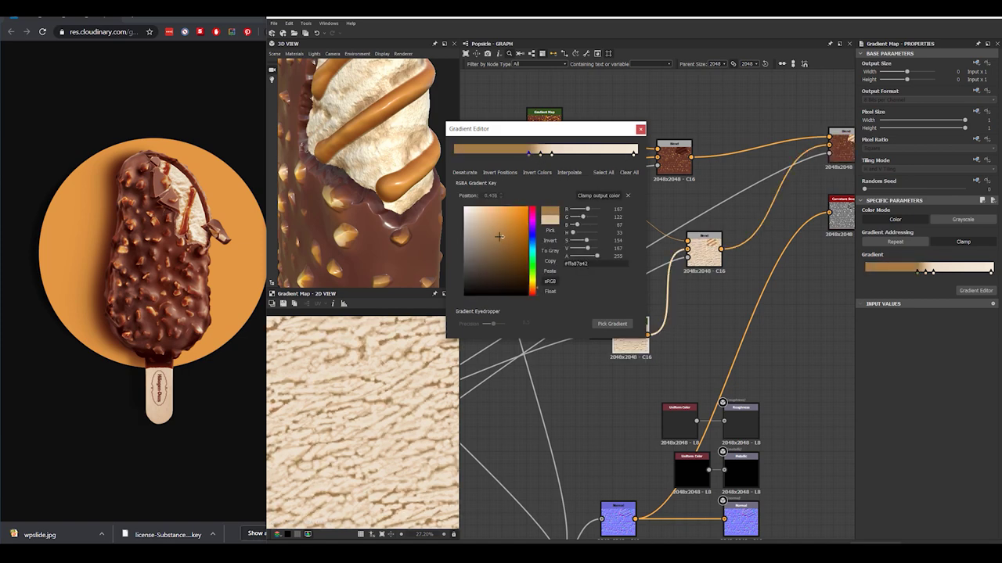
pyautogui.click(516, 156)
pyautogui.moveTo(528, 156); pyautogui.dragTo(548, 156)
pyautogui.moveTo(634, 156); pyautogui.dragTo(550, 169)
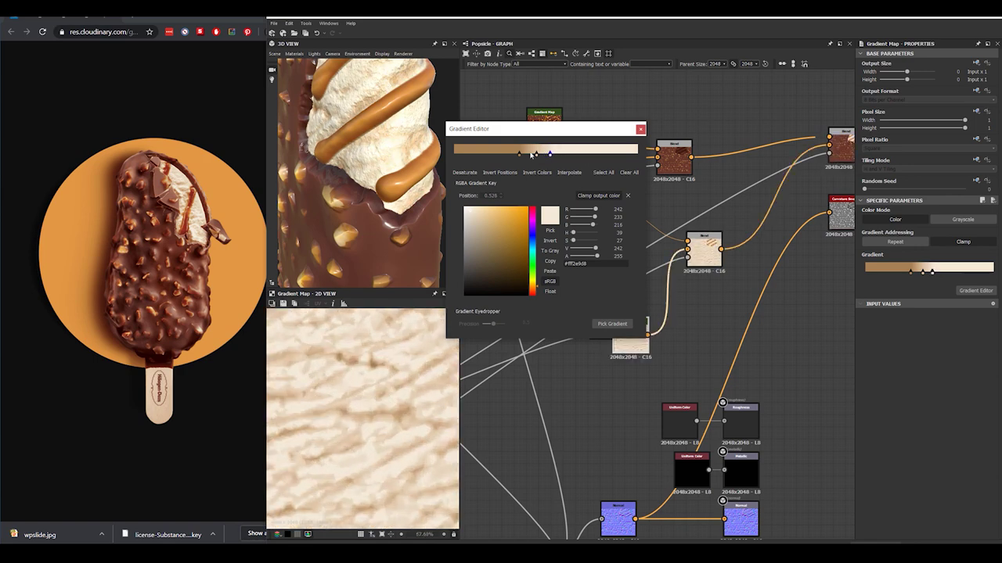
# Fine-tune the brown key's tone, set the lightest key's position to 0.532, and finish editing the filling's gradient
pyautogui.click(520, 153)
pyautogui.moveTo(582, 250); pyautogui.dragTo(587, 249)
pyautogui.click(551, 153)
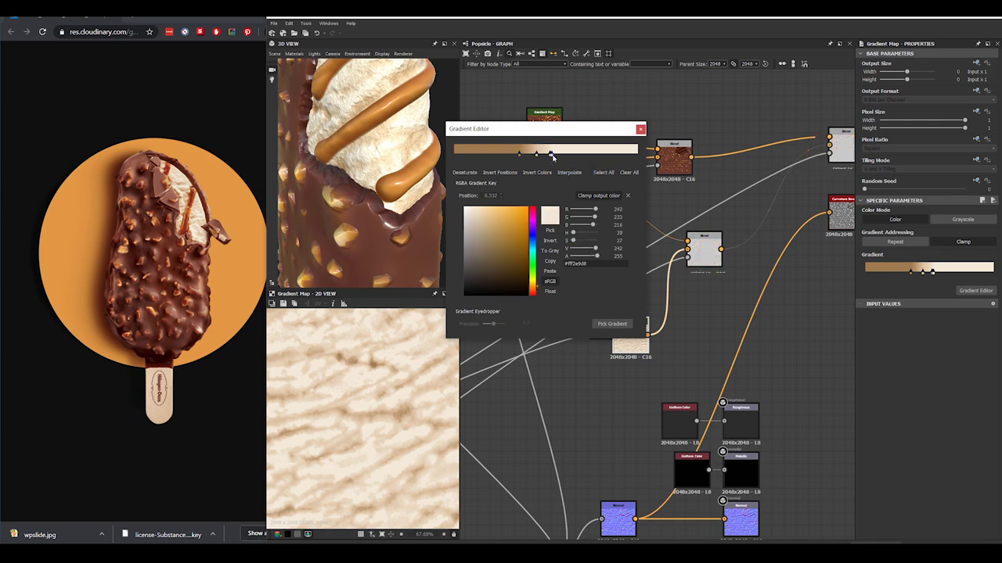
pyautogui.moveTo(591, 249)
pyautogui.mouseDown()
pyautogui.moveTo(607, 253)
pyautogui.moveTo(595, 254)
pyautogui.mouseUp()
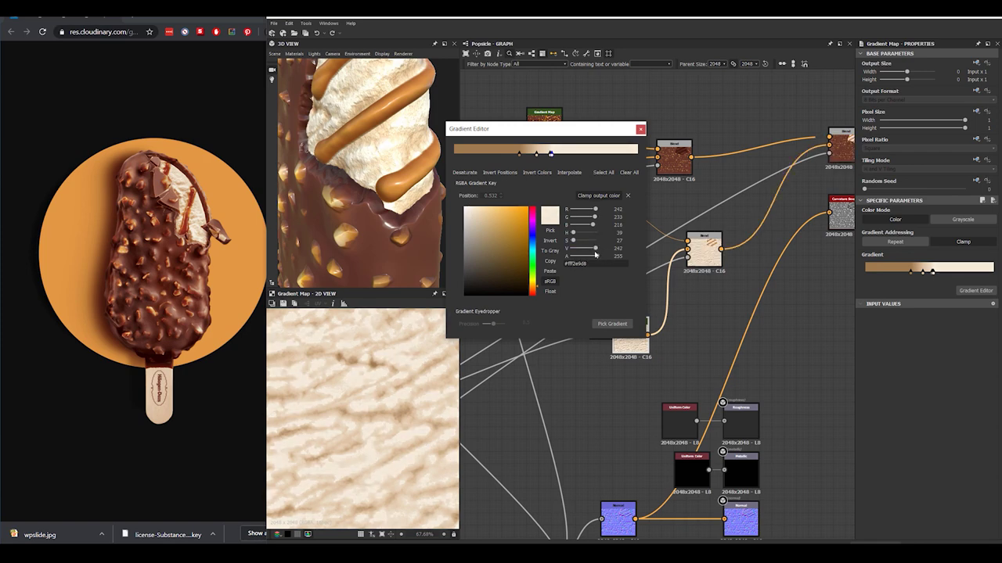
pyautogui.click(640, 129)
# Move the filling's Gradient Map clear of the other nodes and insert a Blend node after it
pyautogui.moveTo(630, 337); pyautogui.dragTo(606, 348)
pyautogui.click(709, 258)
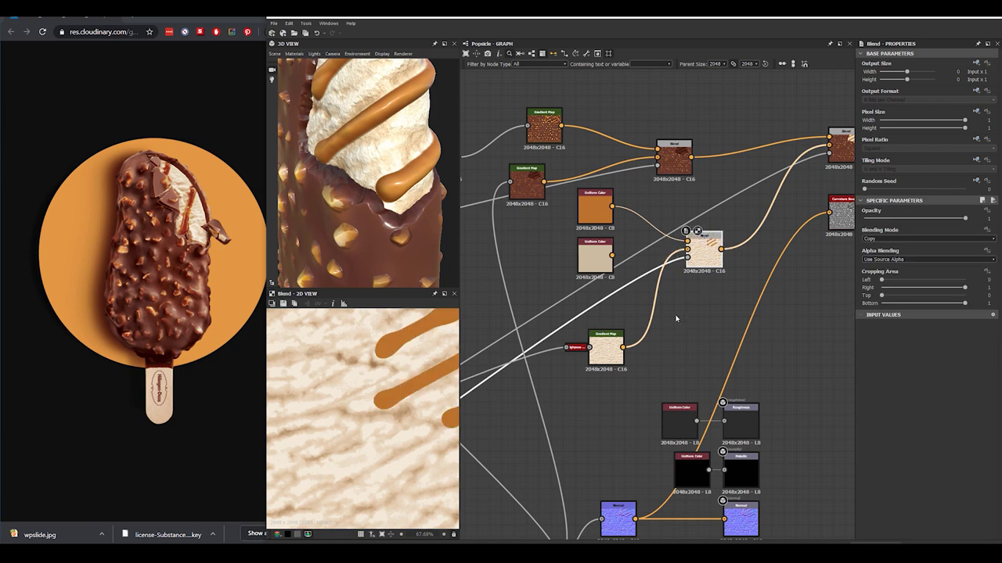
pyautogui.scroll(-5, 599, 364)
pyautogui.scroll(6, 598, 364)
pyautogui.moveTo(598, 364); pyautogui.dragTo(569, 380)
pyautogui.press('space')
pyautogui.write('bl')
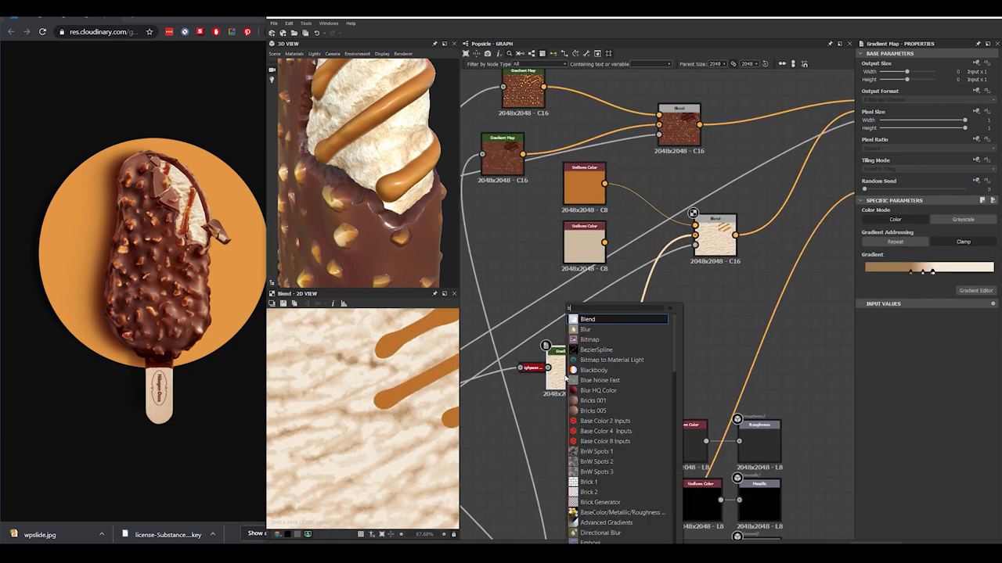
pyautogui.click(605, 318)
# Add a Uniform Color node, connect it to the new Blend's foreground, and place it above the filling's Gradient Map
pyautogui.press('space')
pyautogui.write('un')
pyautogui.click(602, 321)
pyautogui.moveTo(603, 323); pyautogui.dragTo(621, 357)
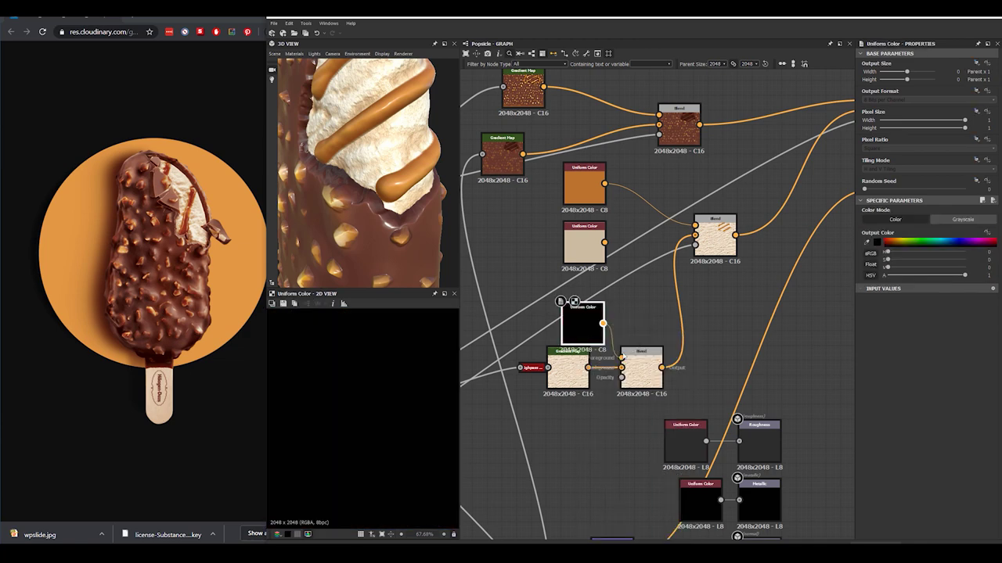
pyautogui.moveTo(583, 323); pyautogui.dragTo(555, 294)
pyautogui.moveTo(621, 290); pyautogui.dragTo(656, 280, button='middle')
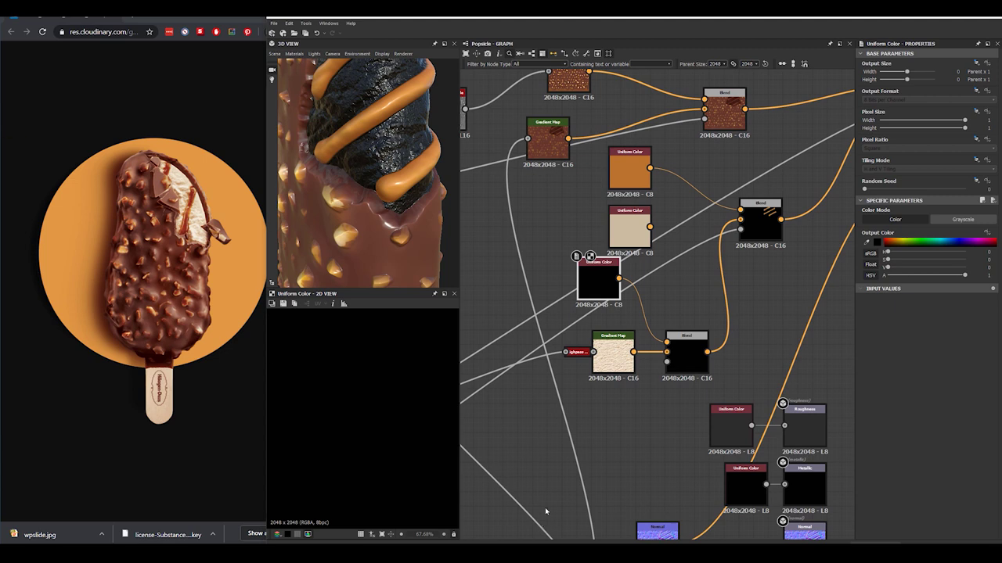
# Add a BnW Spots 2 noise node in the empty area below the filling's Gradient Map
pyautogui.click(538, 442)
pyautogui.press('space')
pyautogui.write('bnw')
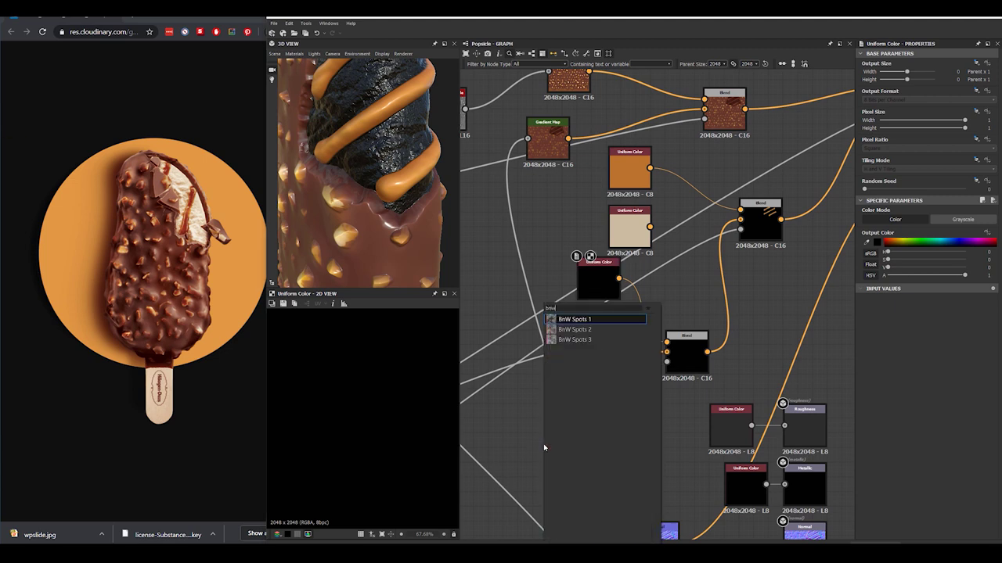
pyautogui.press('Down')
pyautogui.press('Return')
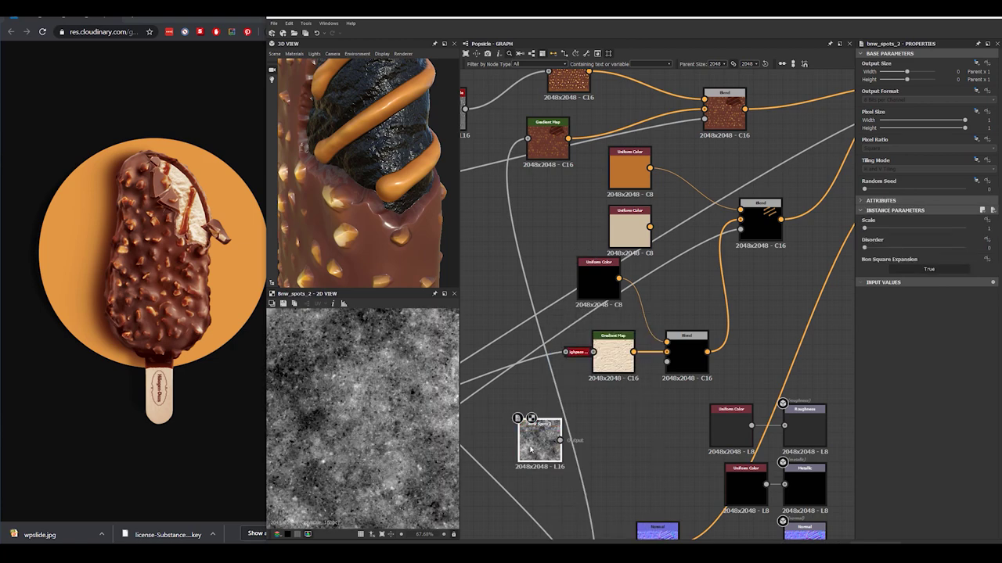
# Add a Highpass Grayscale node after BnW Spots 2 and lower its radius to about 1.9
pyautogui.press('space')
pyautogui.write('hig')
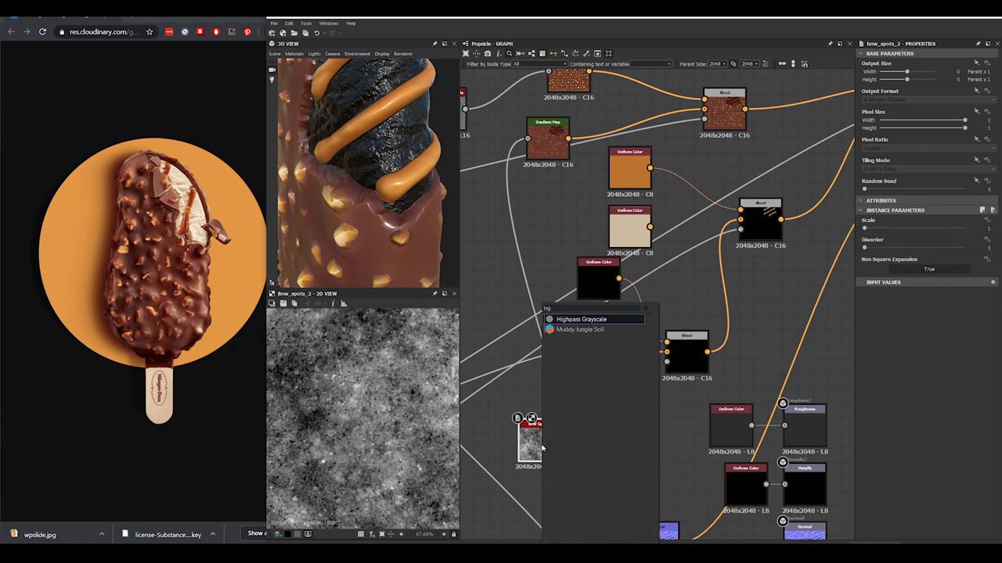
pyautogui.press('Return')
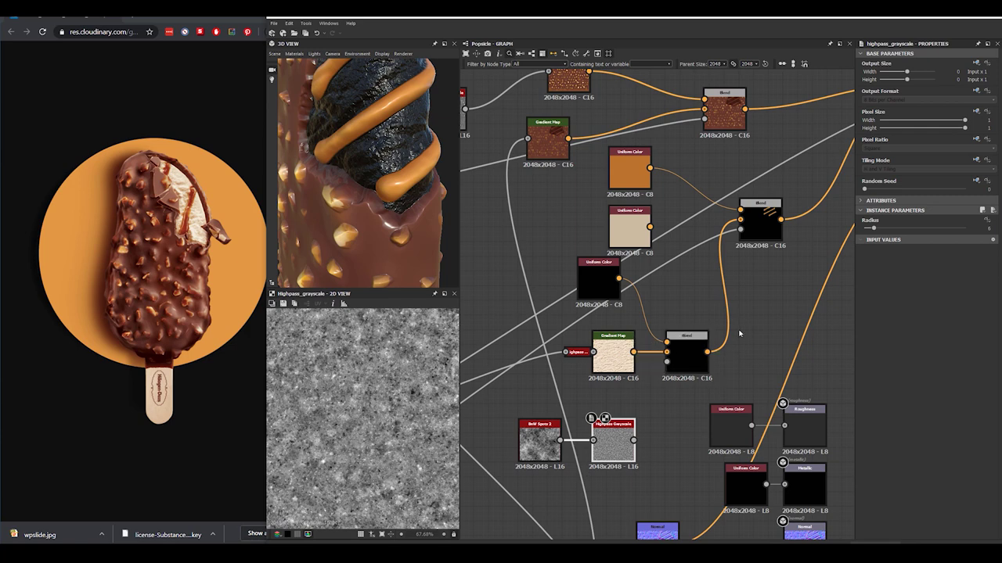
pyautogui.moveTo(867, 230); pyautogui.dragTo(868, 229)
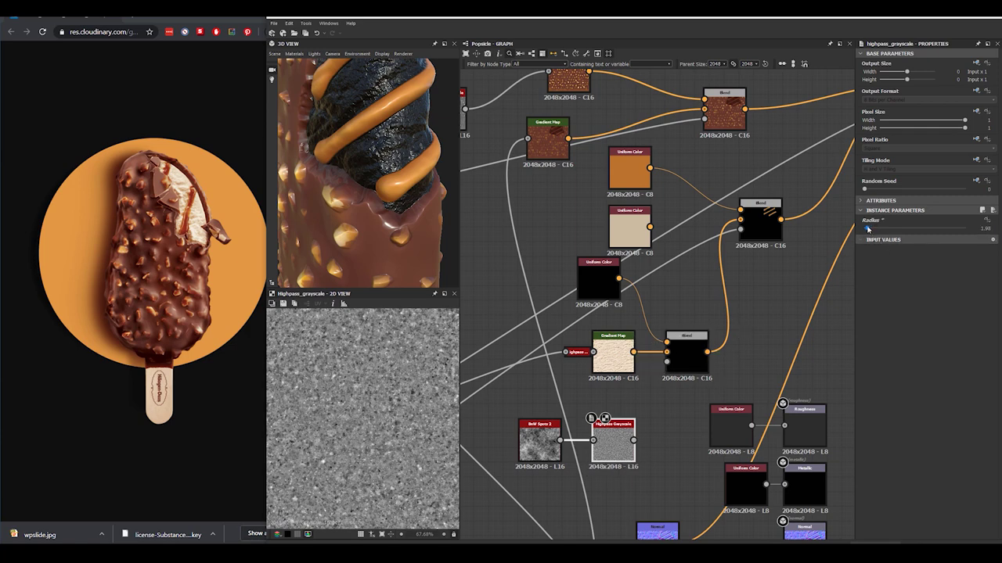
# Move the two speckle noise nodes clear, then add a Histogram Scan after Highpass Grayscale with position about 0.06 and contrast 0.37
pyautogui.moveTo(680, 396); pyautogui.dragTo(749, 333, button='middle')
pyautogui.scroll(1, 626, 384)
pyautogui.moveTo(556, 344); pyautogui.dragTo(707, 407)
pyautogui.moveTo(697, 385); pyautogui.dragTo(608, 364)
pyautogui.click(608, 364)
pyautogui.press('space')
pyautogui.write('hist')
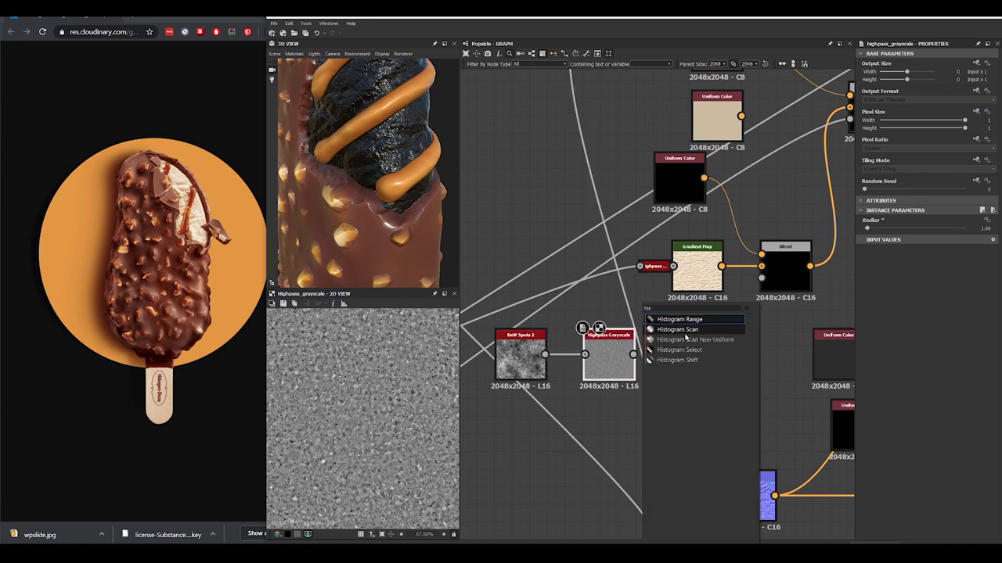
pyautogui.click(688, 331)
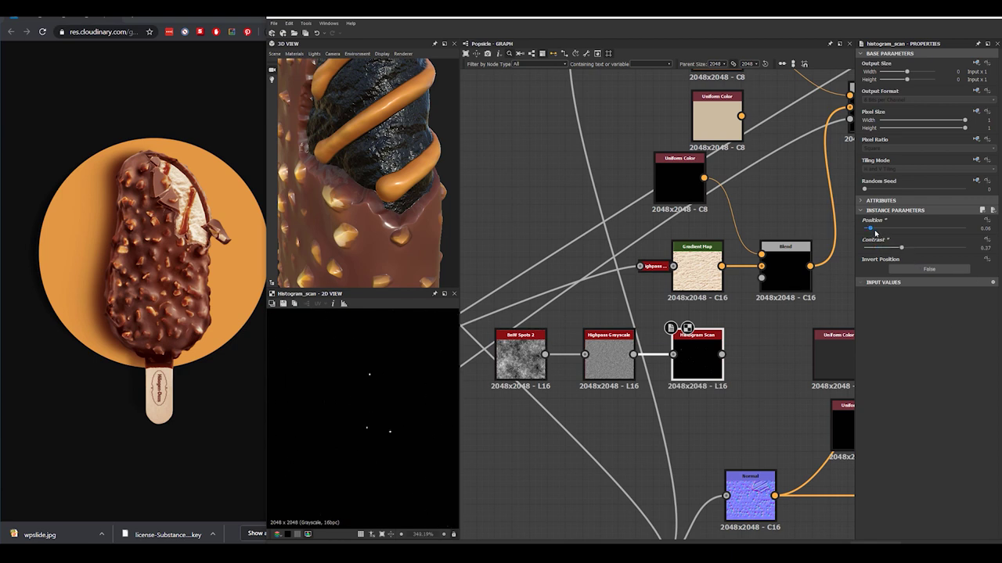
# Connect the Histogram Scan to the filling Blend's opacity input and set the scan's position to about 0.15
pyautogui.moveTo(722, 355); pyautogui.dragTo(761, 278)
pyautogui.doubleClick(785, 270)
pyautogui.moveTo(379, 145); pyautogui.dragTo(496, 247)
pyautogui.scroll(3, 397, 164)
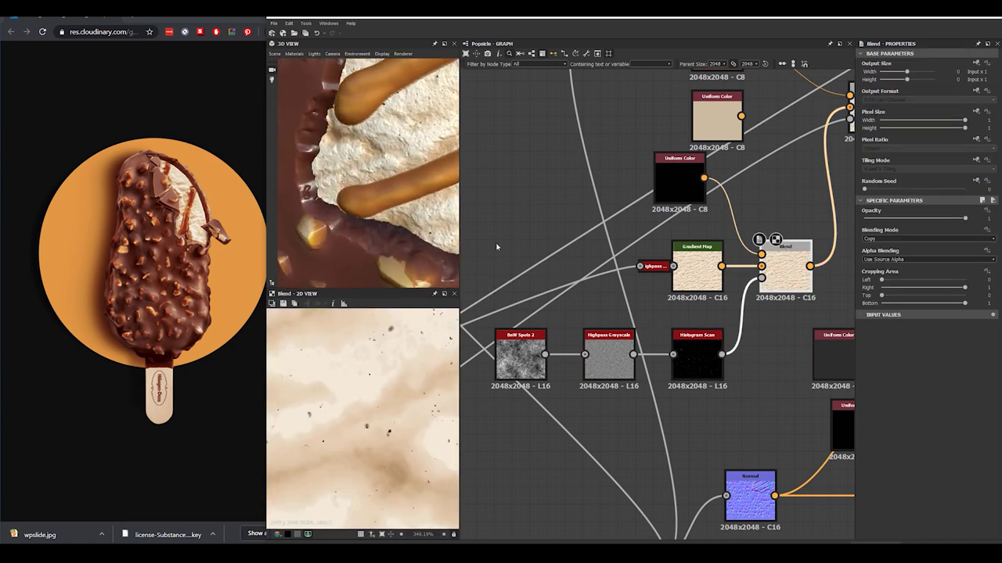
pyautogui.click(681, 348)
pyautogui.moveTo(879, 230); pyautogui.dragTo(880, 229)
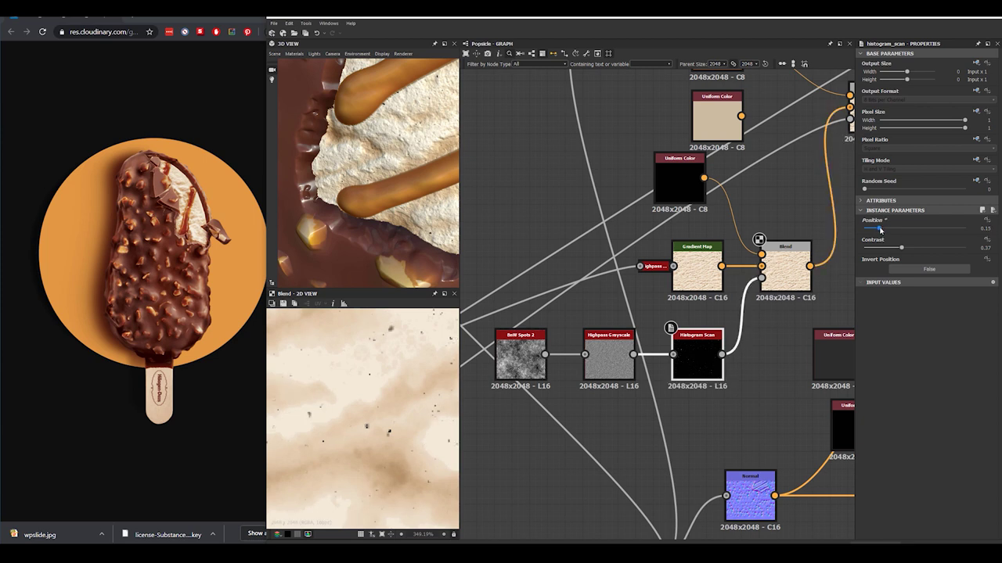
# Lower the filling Blend's opacity to about 0.69 and check the speckles on the 3D popsicle
pyautogui.moveTo(701, 243); pyautogui.dragTo(620, 276, button='middle')
pyautogui.click(707, 294)
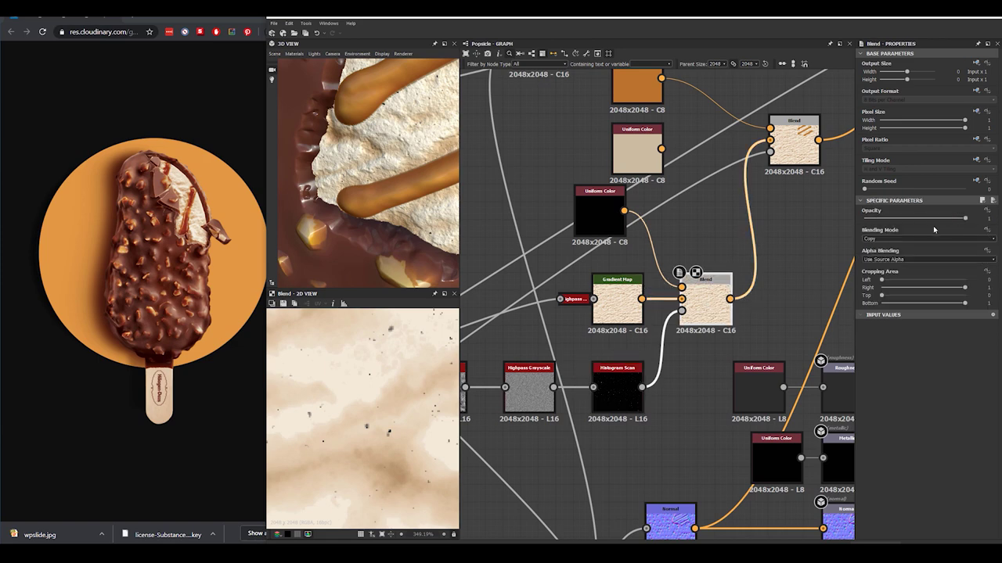
pyautogui.moveTo(939, 218); pyautogui.dragTo(934, 220)
pyautogui.scroll(-5, 421, 189)
pyautogui.moveTo(385, 181)
pyautogui.mouseDown()
pyautogui.moveTo(363, 183)
pyautogui.moveTo(393, 195)
pyautogui.mouseUp()
pyautogui.scroll(6, 393, 196)
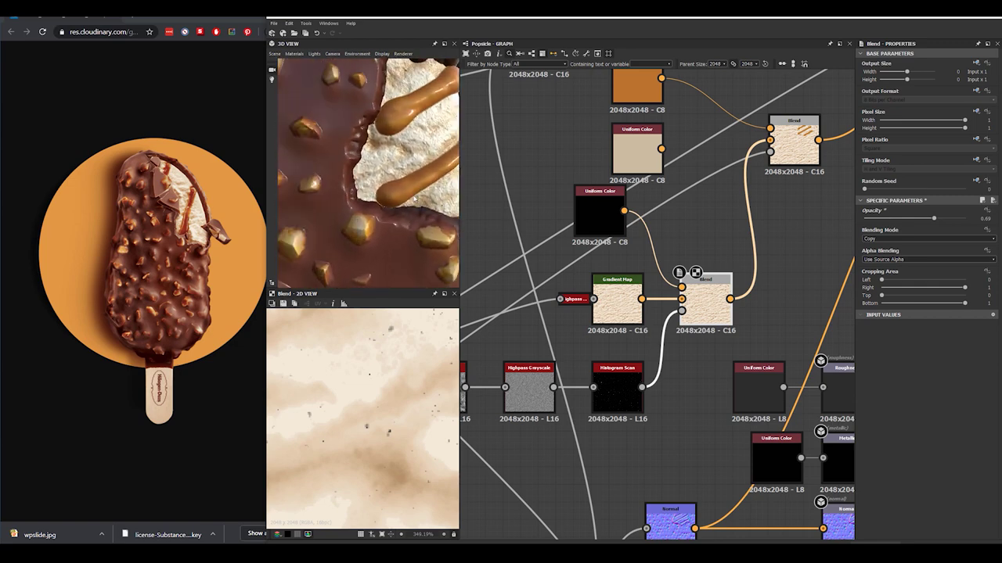
pyautogui.scroll(-5, 340, 188)
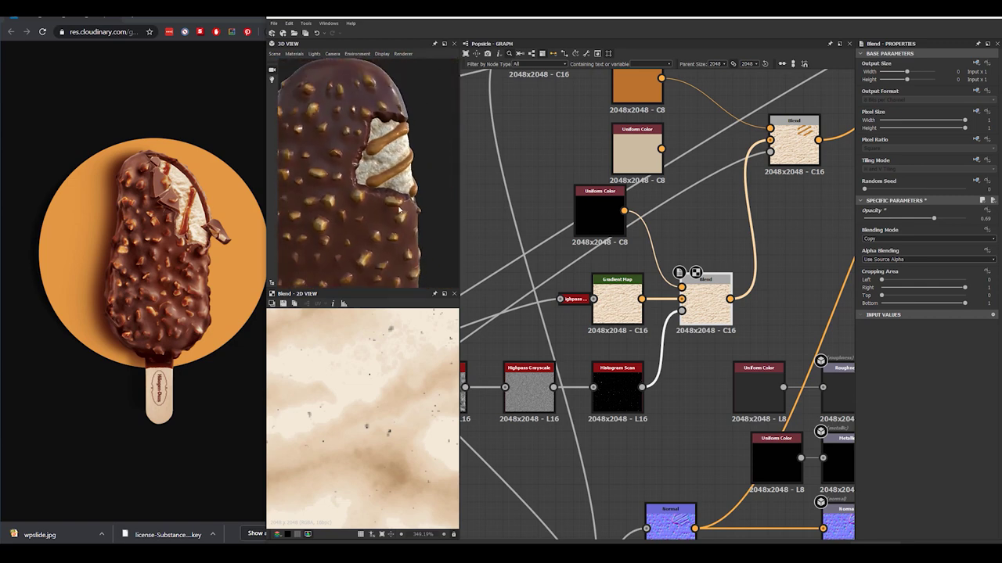
pyautogui.moveTo(341, 189); pyautogui.dragTo(402, 212)
pyautogui.scroll(-4, 396, 203)
pyautogui.scroll(-6, 674, 301)
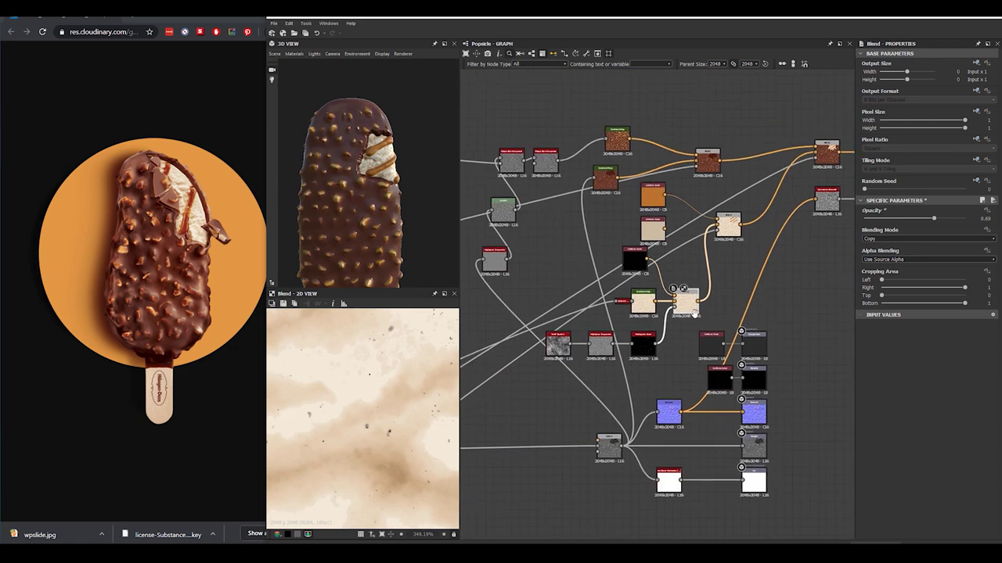
# Spread the base colour nodes and the output nodes apart vertically to open free space between them
pyautogui.moveTo(552, 153); pyautogui.dragTo(849, 313)
pyautogui.moveTo(797, 247); pyautogui.dragTo(802, 151)
pyautogui.moveTo(597, 322); pyautogui.dragTo(643, 266)
pyautogui.scroll(3, 715, 293)
pyautogui.moveTo(790, 344); pyautogui.dragTo(759, 248, button='middle')
pyautogui.moveTo(532, 288); pyautogui.dragTo(685, 443)
pyautogui.scroll(-2, 728, 387)
pyautogui.moveTo(724, 344); pyautogui.dragTo(714, 440)
# Move the Roughness output and its Uniform Color into the empty area away from the other outputs
pyautogui.click(805, 316)
pyautogui.moveTo(805, 316); pyautogui.dragTo(704, 329, button='middle')
pyautogui.scroll(-1, 600, 326)
pyautogui.moveTo(582, 313); pyautogui.dragTo(744, 338)
pyautogui.click(704, 351)
pyautogui.scroll(3, 720, 363)
pyautogui.moveTo(363, 194); pyautogui.dragTo(389, 233)
pyautogui.scroll(4, 347, 227)
pyautogui.scroll(-2, 368, 230)
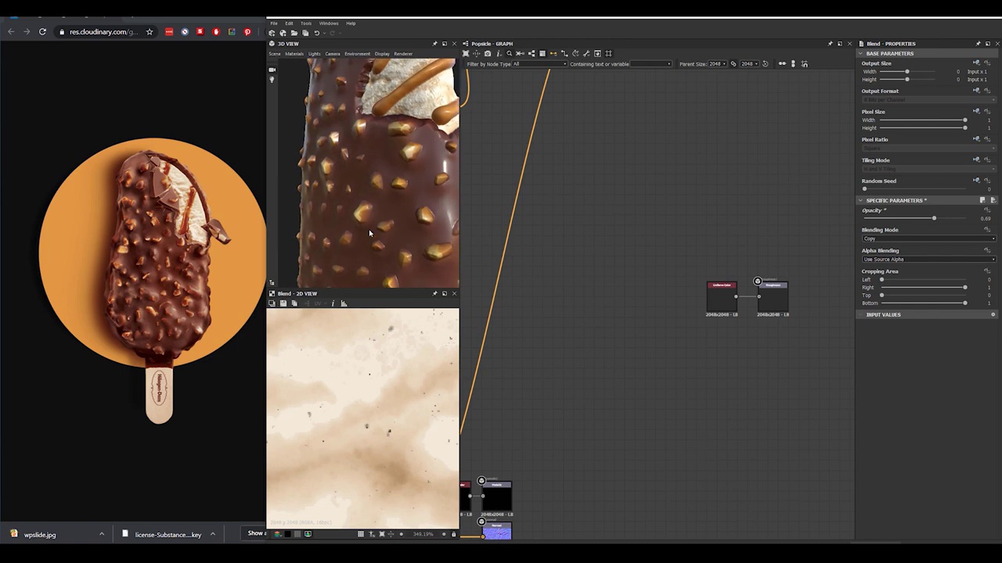
# Move the Uniform Color away from the Roughness output and insert a Blend node between them
pyautogui.moveTo(715, 297); pyautogui.dragTo(532, 304)
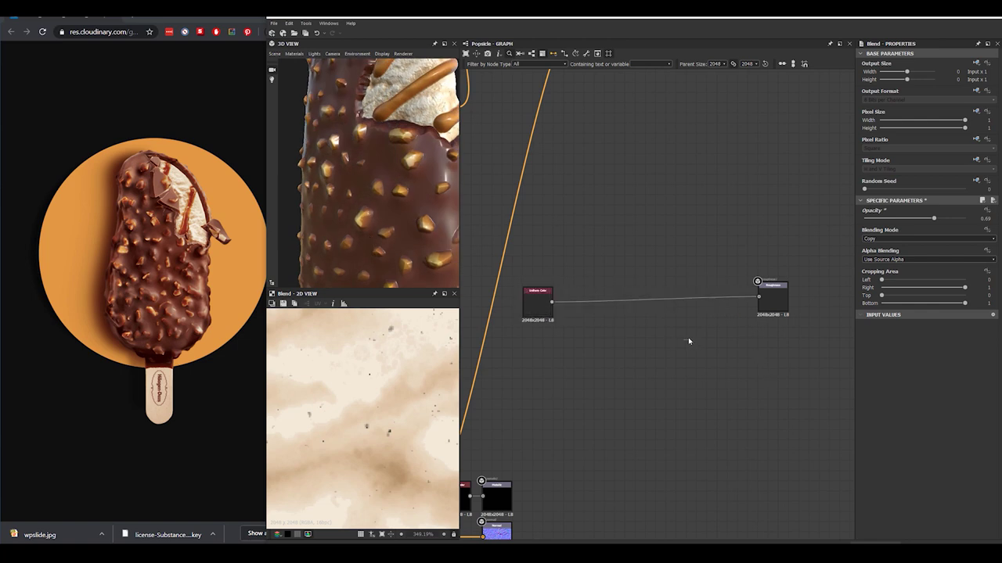
pyautogui.click(660, 302)
pyautogui.press('space')
pyautogui.write('bl')
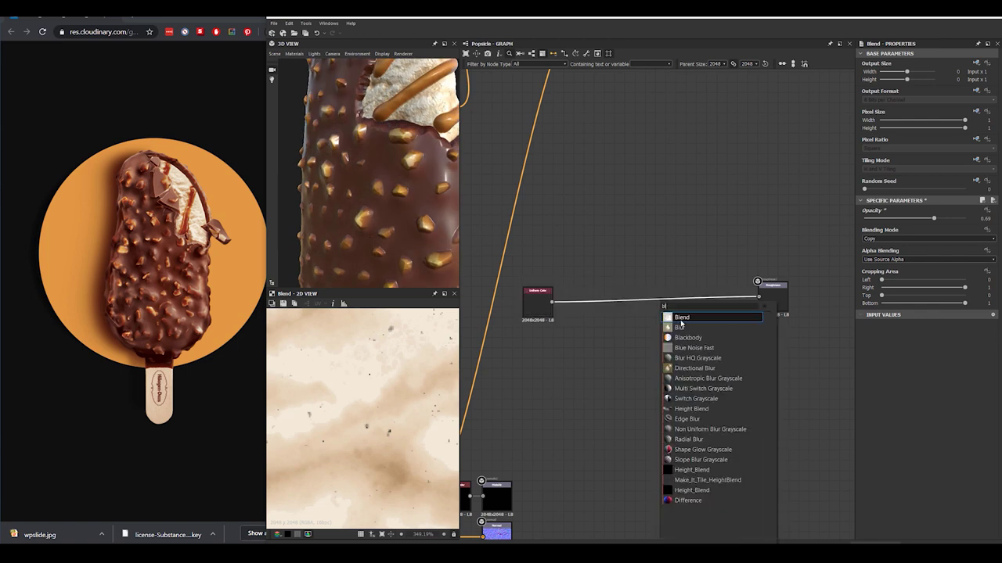
pyautogui.click(681, 318)
# Add a second Blend node and connect it between the Uniform Color and the first roughness Blend
pyautogui.click(537, 302)
pyautogui.moveTo(566, 333); pyautogui.dragTo(628, 341, button='middle')
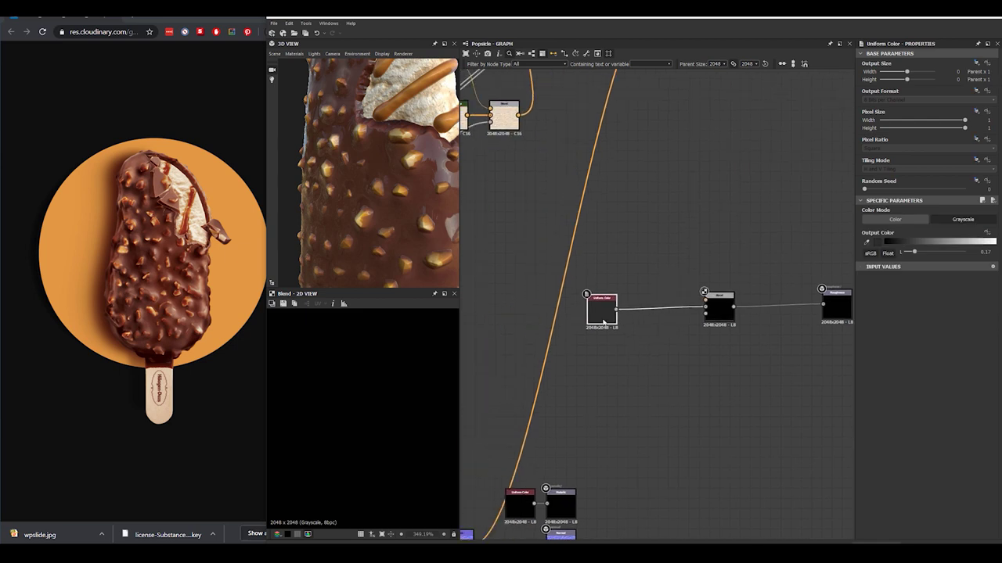
pyautogui.press('space')
pyautogui.write('blend')
pyautogui.press('Return')
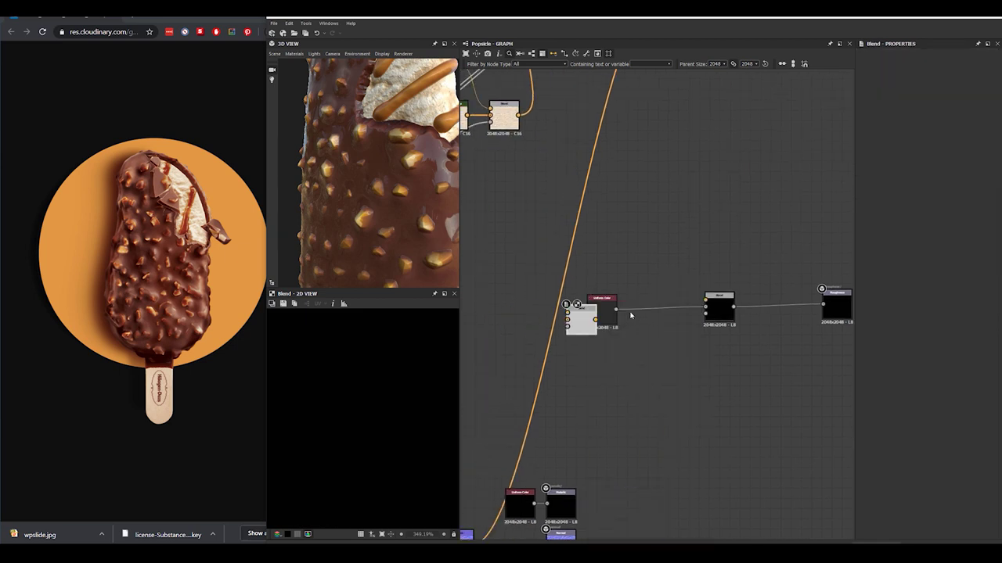
pyautogui.moveTo(585, 326); pyautogui.dragTo(636, 359)
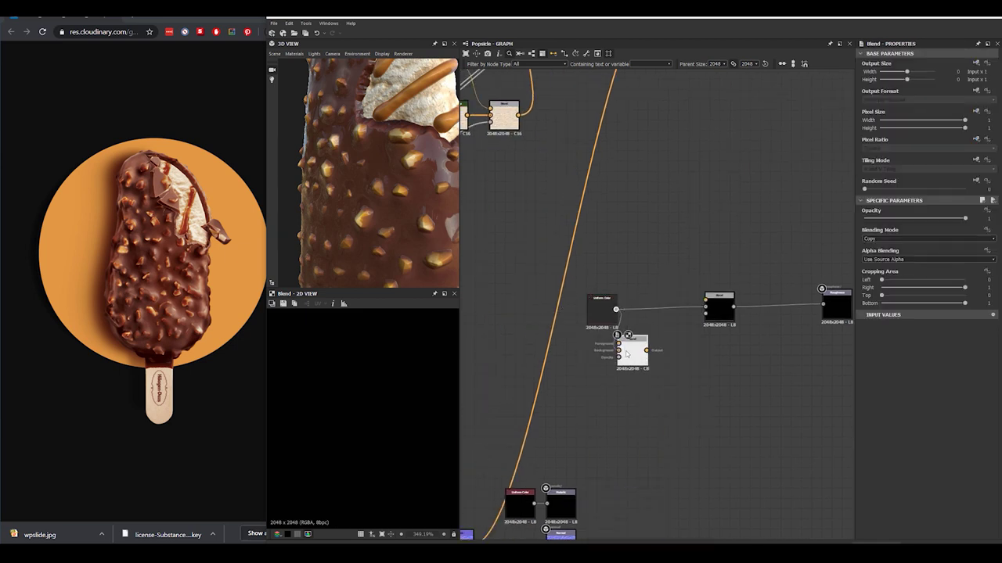
pyautogui.moveTo(705, 311); pyautogui.dragTo(706, 311)
# Duplicate the roughness Uniform Color so the two feed the second Blend's foreground and background
pyautogui.moveTo(641, 348); pyautogui.dragTo(581, 352)
pyautogui.hotkey('ctrl', 'd')
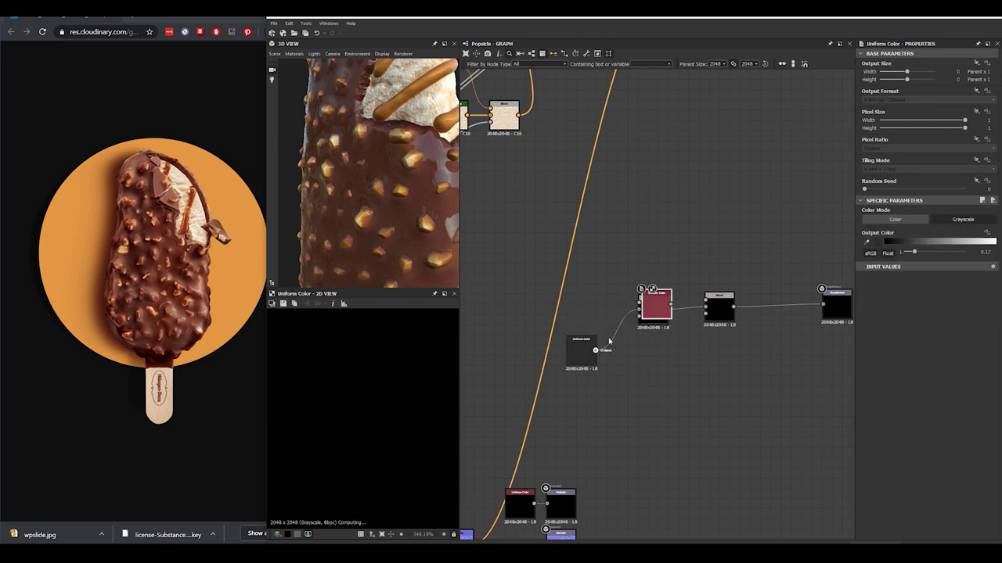
pyautogui.moveTo(655, 307); pyautogui.dragTo(579, 292)
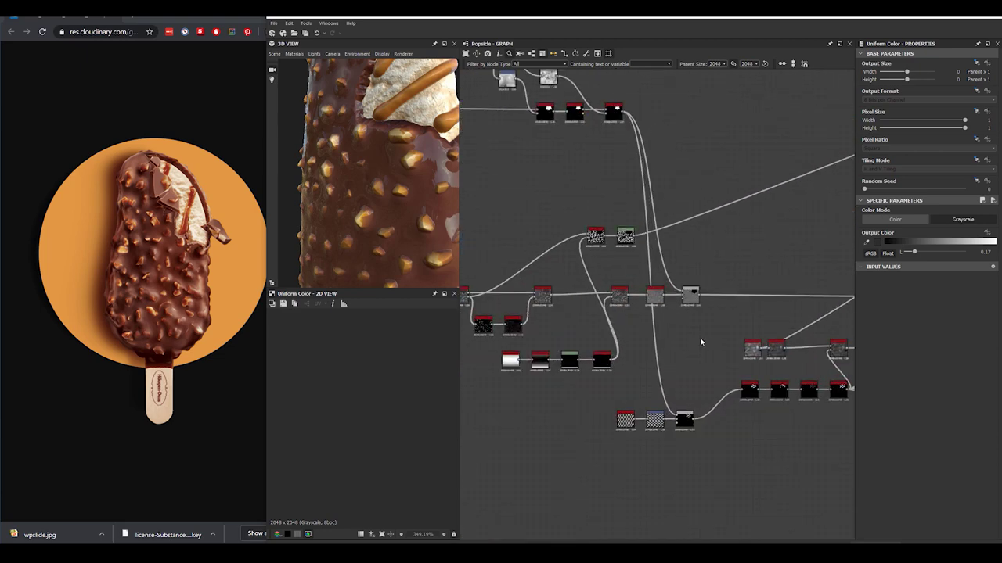
# Connect the nut mask from the height section to the second roughness Blend's opacity input
pyautogui.scroll(1, 672, 318)
pyautogui.moveTo(709, 319); pyautogui.dragTo(692, 327, button='middle')
pyautogui.scroll(1, 637, 314)
pyautogui.moveTo(574, 315); pyautogui.dragTo(673, 325, button='middle')
pyautogui.scroll(-1, 673, 324)
pyautogui.scroll(-1, 503, 324)
pyautogui.scroll(-1, 661, 245)
pyautogui.scroll(5, 525, 274)
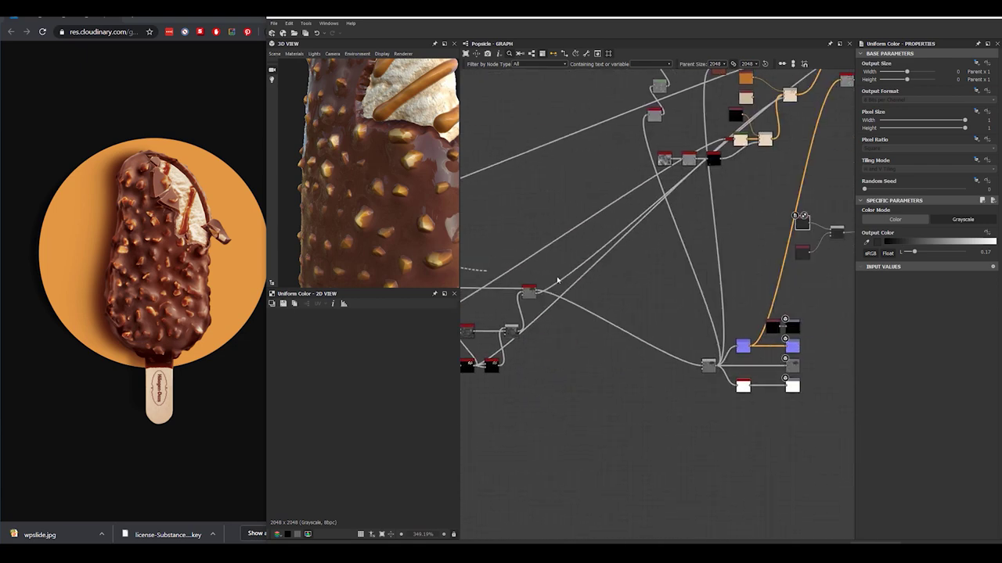
pyautogui.moveTo(696, 246); pyautogui.dragTo(717, 230)
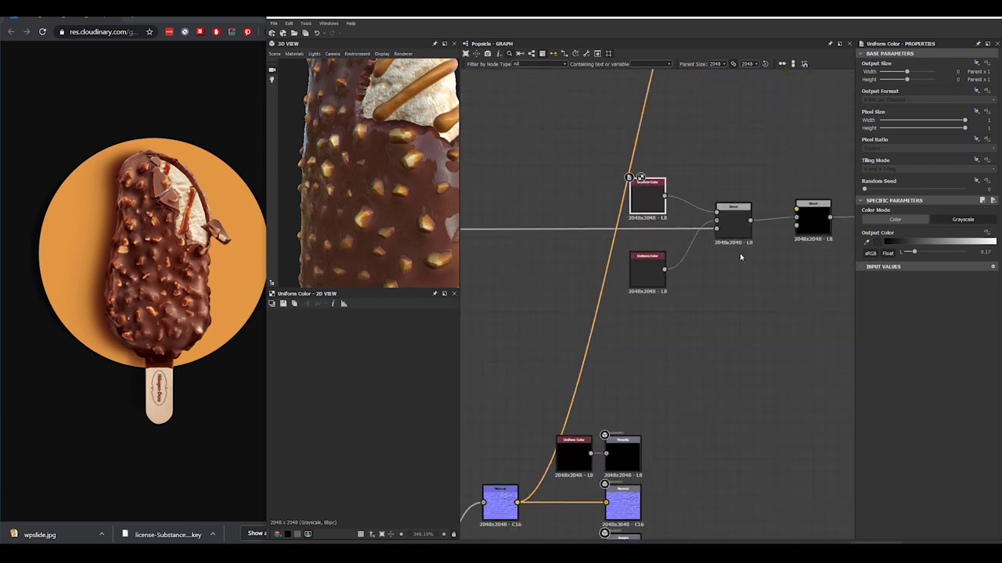
# Set the foreground Uniform Color to about 0.57 and move the nut roughness group away from the final Blend
pyautogui.moveTo(914, 252); pyautogui.dragTo(941, 253)
pyautogui.moveTo(601, 173); pyautogui.dragTo(736, 303)
pyautogui.moveTo(735, 227); pyautogui.dragTo(588, 226)
# Copy the mask link from the base colour Blend that adds the filling to the final roughness Blend's opacity input
pyautogui.scroll(-3, 682, 247)
pyautogui.moveTo(663, 225); pyautogui.dragTo(707, 380, button='middle')
pyautogui.moveTo(662, 203); pyautogui.dragTo(618, 189, button='middle')
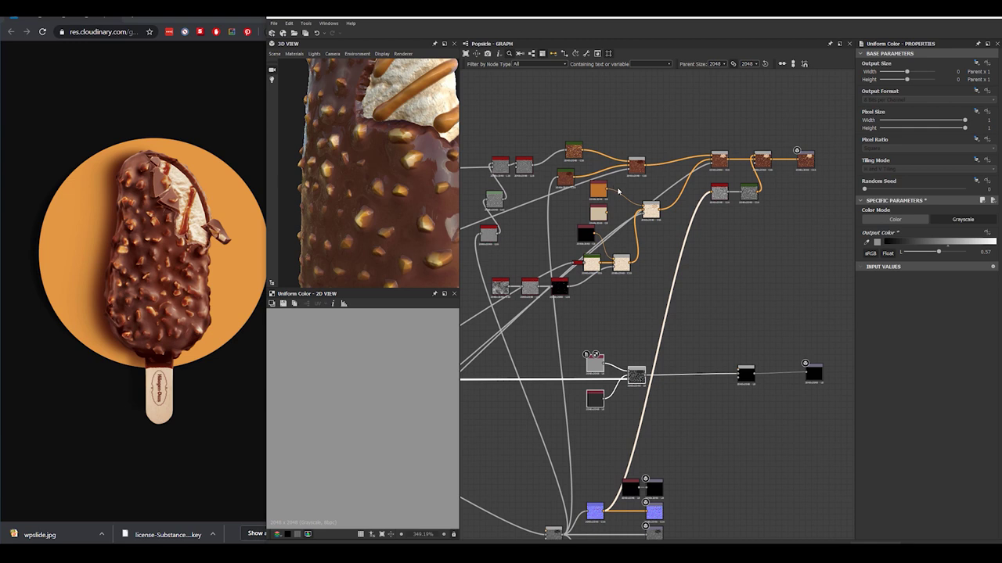
pyautogui.scroll(2, 693, 210)
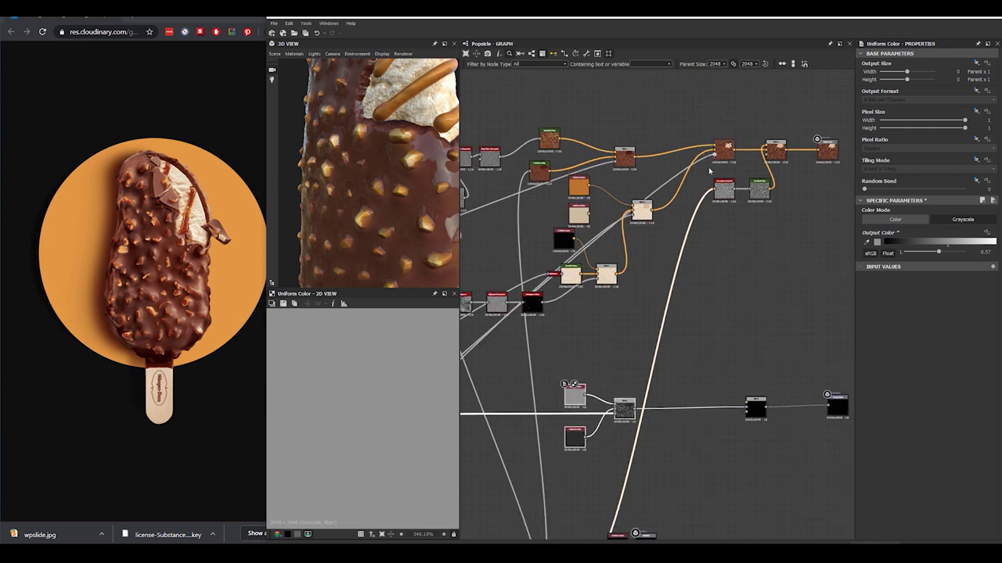
pyautogui.click(703, 265)
pyautogui.keyDown('ctrl'); pyautogui.keyDown('shift'); pyautogui.moveTo(713, 155); pyautogui.dragTo(746, 412); pyautogui.keyUp('shift'); pyautogui.keyUp('ctrl')
pyautogui.scroll(4, 746, 440)
pyautogui.scroll(-2, 750, 408)
pyautogui.moveTo(745, 396); pyautogui.dragTo(719, 341, button='middle')
pyautogui.scroll(-3, 745, 370)
pyautogui.scroll(2, 742, 373)
pyautogui.scroll(-2, 742, 340)
pyautogui.moveTo(702, 334)
pyautogui.mouseDown(button='middle')
pyautogui.moveTo(684, 311)
pyautogui.moveTo(702, 328)
pyautogui.mouseUp(button='middle')
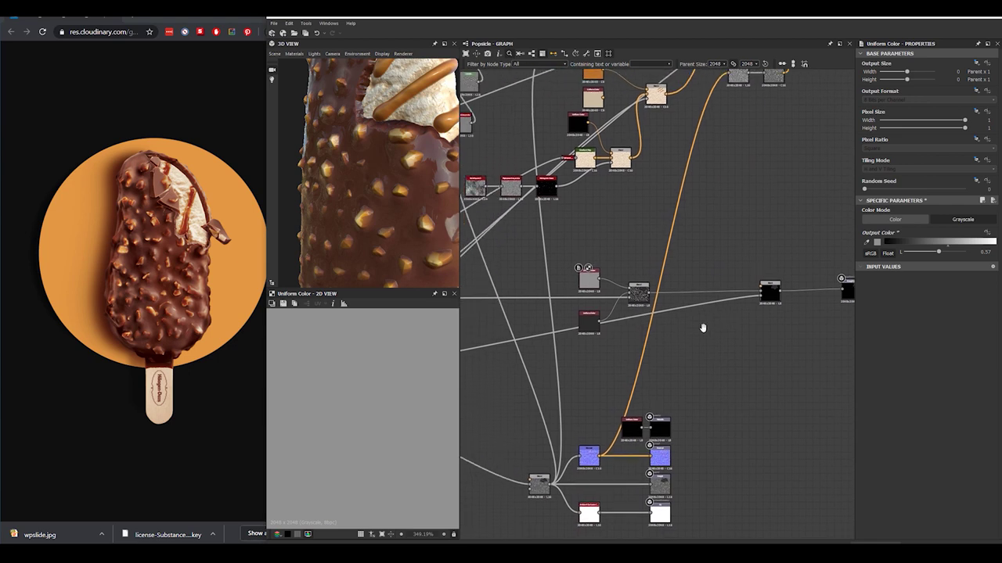
# Duplicate the two Uniform Colors with their Blend, place the copy above, and connect it to the final roughness Blend's foreground
pyautogui.scroll(2, 594, 337)
pyautogui.click(588, 318)
pyautogui.moveTo(575, 219); pyautogui.dragTo(659, 310)
pyautogui.hotkey('ctrl', 'd')
pyautogui.moveTo(712, 306); pyautogui.dragTo(656, 345, button='middle')
pyautogui.moveTo(641, 335); pyautogui.dragTo(733, 235)
pyautogui.click(770, 251)
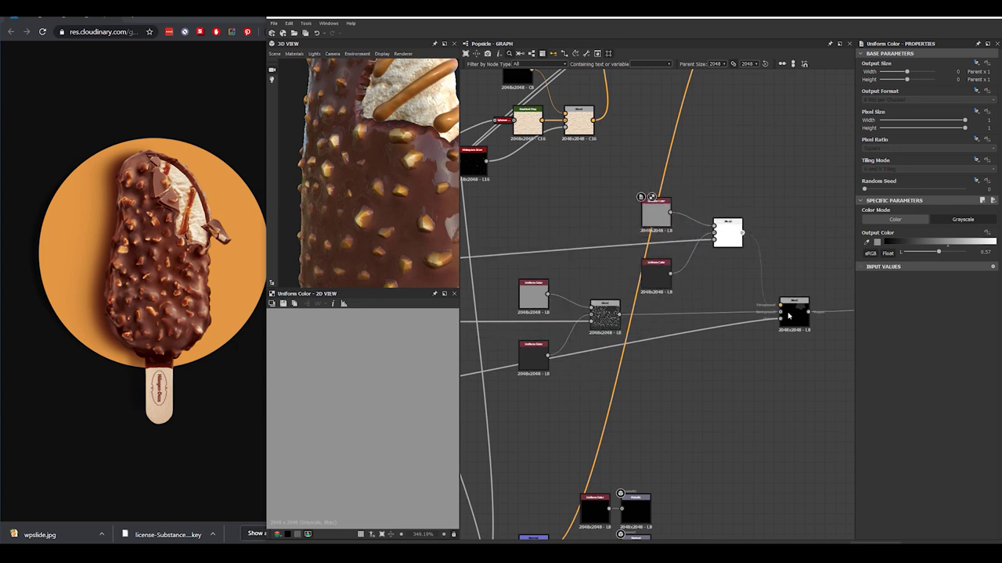
# Connect the sauce stripe mask from the height section to the duplicated Blend's opacity input
pyautogui.scroll(-3, 734, 283)
pyautogui.moveTo(647, 297); pyautogui.dragTo(753, 269, button='middle')
pyautogui.scroll(-1, 665, 270)
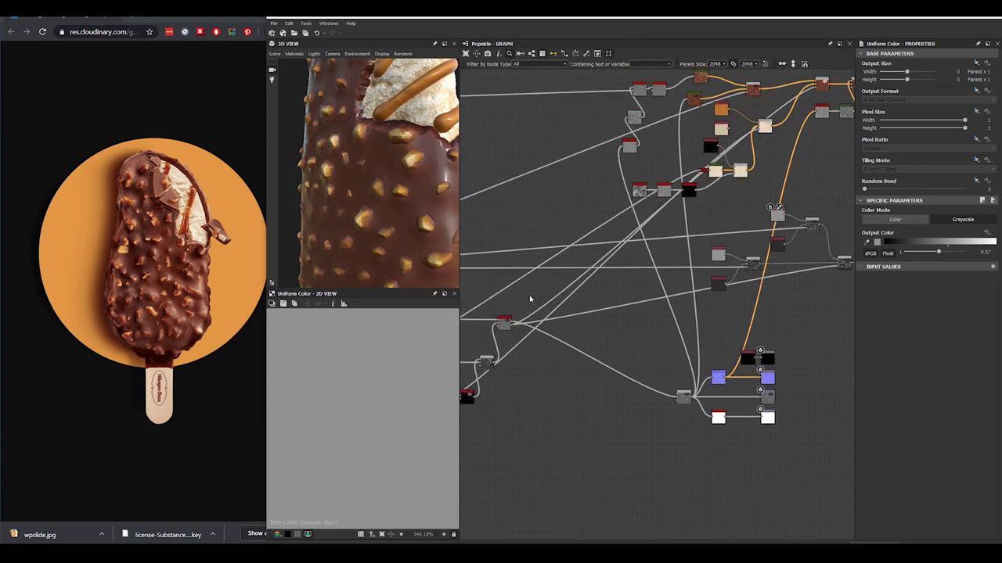
pyautogui.moveTo(513, 328); pyautogui.dragTo(586, 315, button='middle')
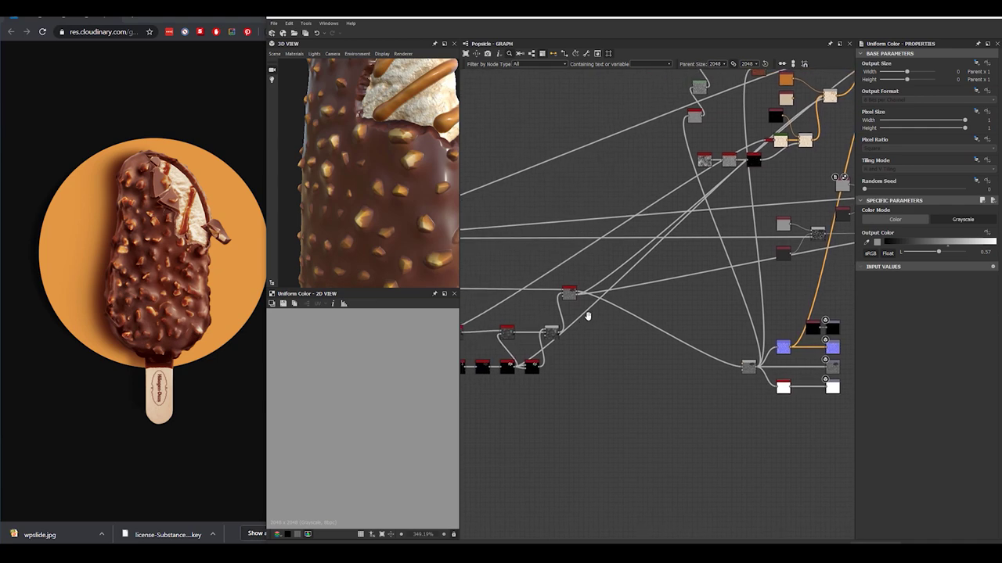
pyautogui.scroll(6, 539, 368)
pyautogui.scroll(-2, 570, 328)
pyautogui.click(569, 328)
pyautogui.scroll(-3, 743, 334)
pyautogui.moveTo(784, 309); pyautogui.dragTo(495, 372, button='middle')
pyautogui.moveTo(727, 259); pyautogui.dragTo(435, 358, button='middle')
pyautogui.moveTo(610, 282); pyautogui.dragTo(511, 317, button='middle')
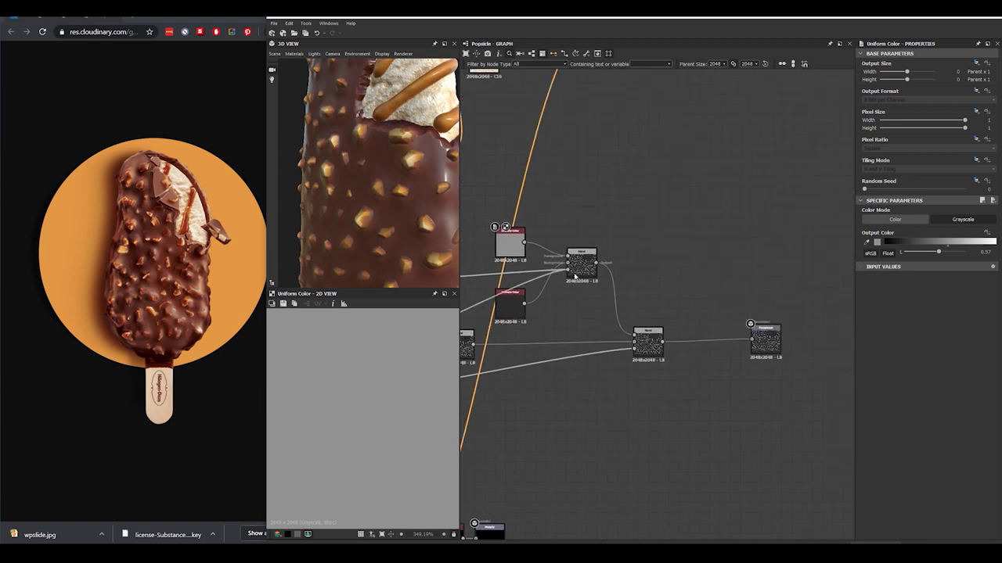
# Examine the final roughness Blend, the duplicated group's Uniform Color and the sauce stripe mask in the 2D view
pyautogui.scroll(3, 574, 299)
pyautogui.moveTo(670, 328); pyautogui.dragTo(674, 292, button='middle')
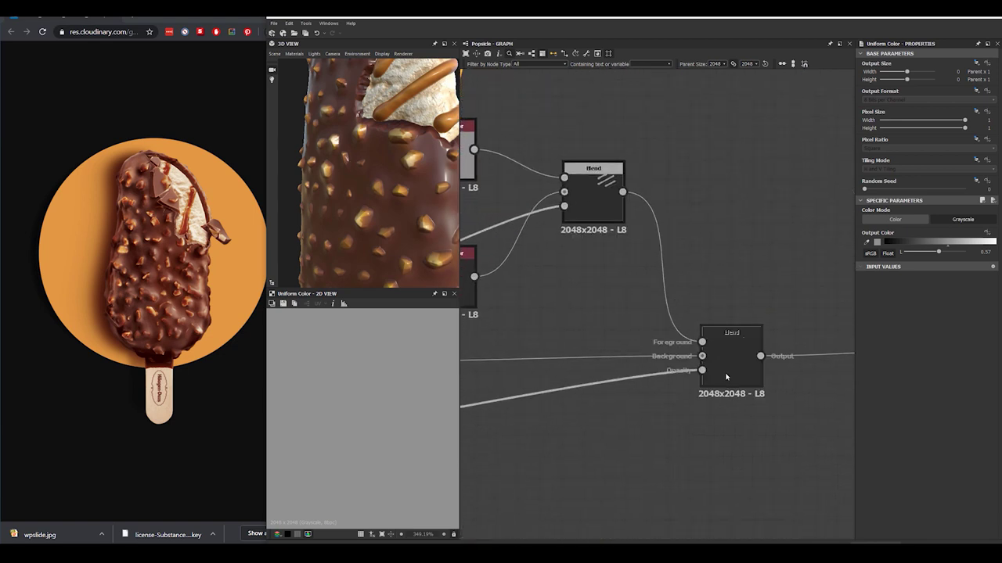
pyautogui.scroll(-1, 729, 367)
pyautogui.click(730, 367)
pyautogui.moveTo(579, 245); pyautogui.dragTo(648, 269, button='middle')
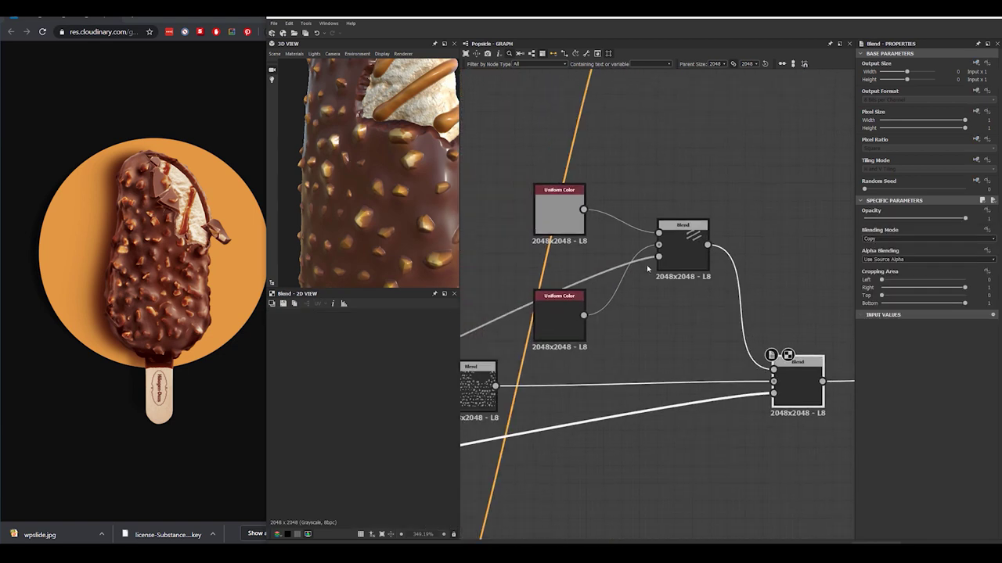
pyautogui.click(540, 208)
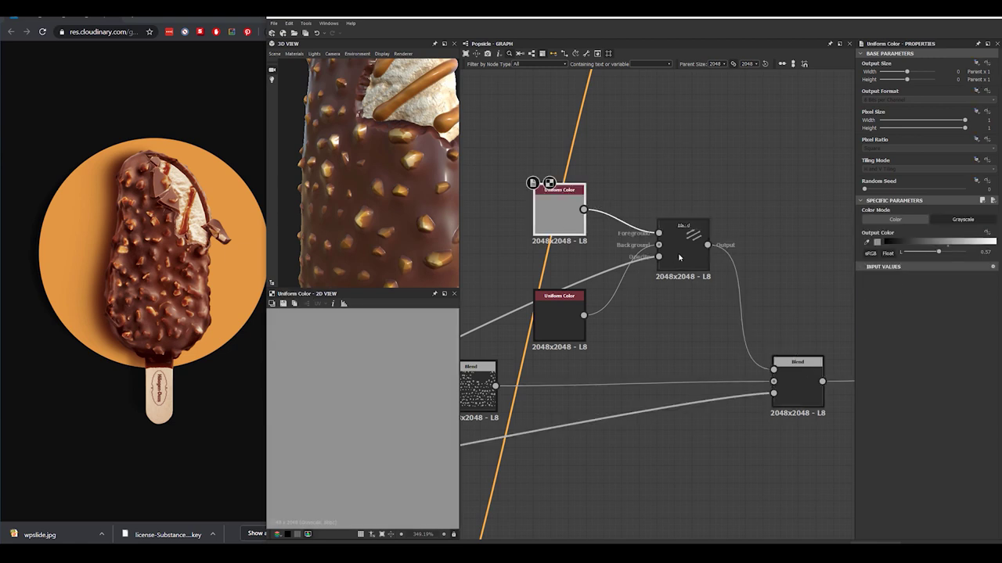
pyautogui.click(674, 251)
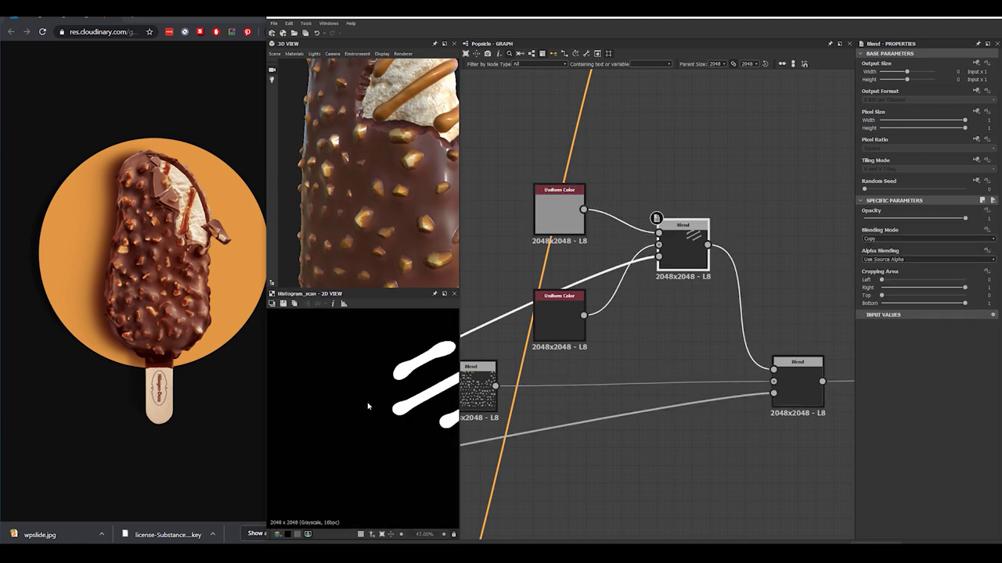
# Add the comment "Caramel" to the duplicated group's foreground Uniform Color and move the node up
pyautogui.click(559, 211)
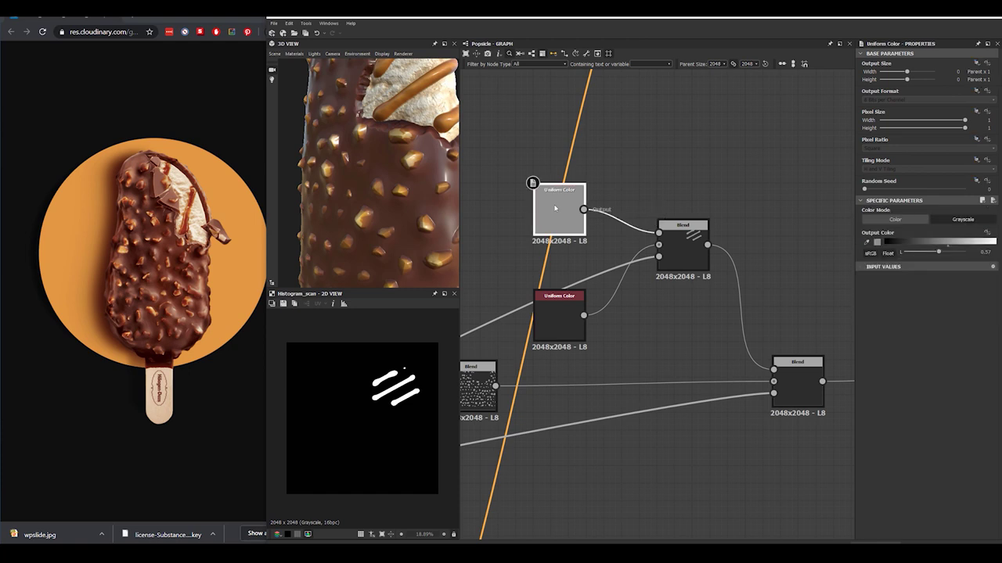
pyautogui.rightClick(556, 206)
pyautogui.click(591, 240)
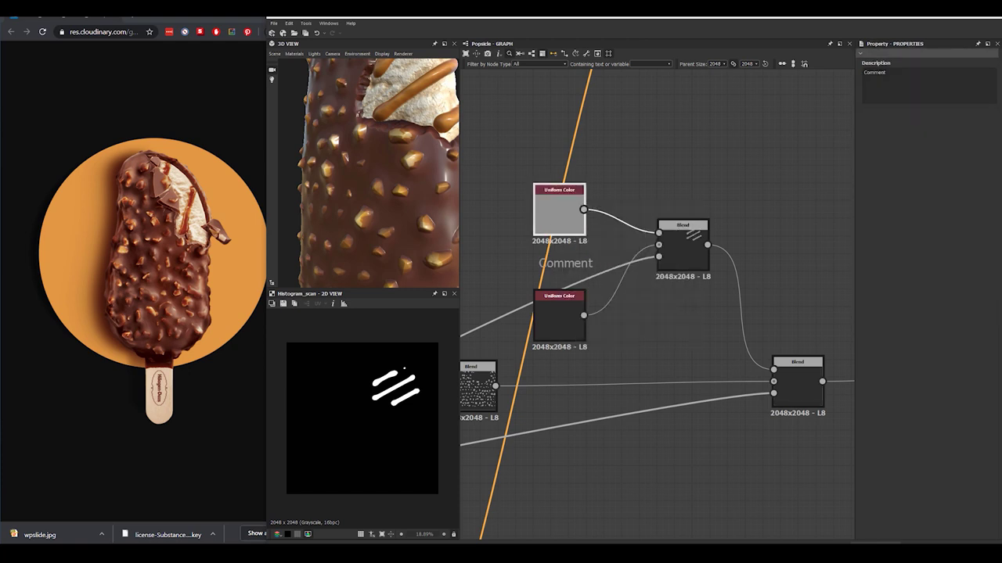
pyautogui.write('Caramel')
pyautogui.click(679, 105)
pyautogui.moveTo(542, 219); pyautogui.dragTo(534, 184)
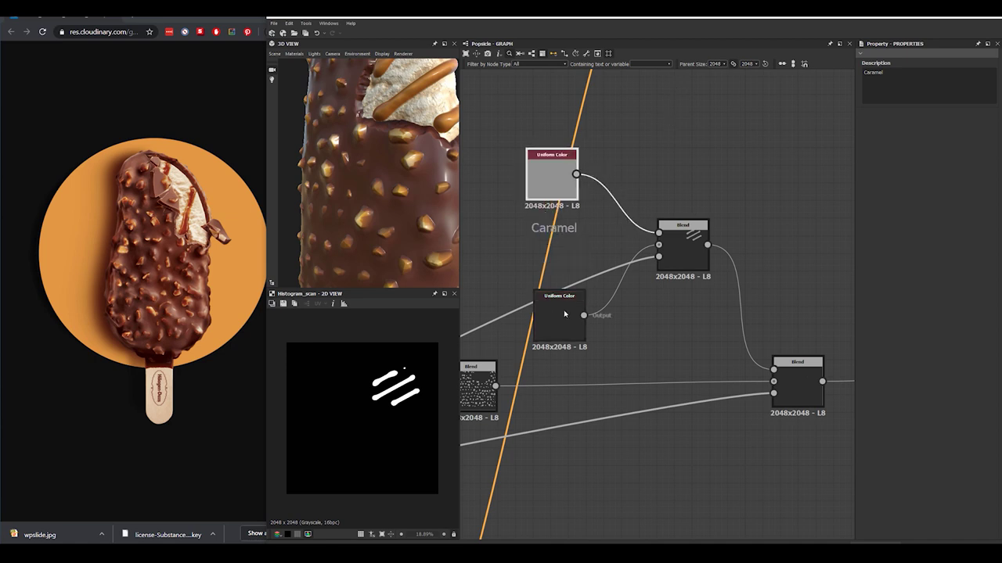
# Move the group's background Uniform Color beneath the Caramel one and add the comment "Icecream" to it
pyautogui.moveTo(564, 311); pyautogui.dragTo(547, 258)
pyautogui.rightClick(546, 258)
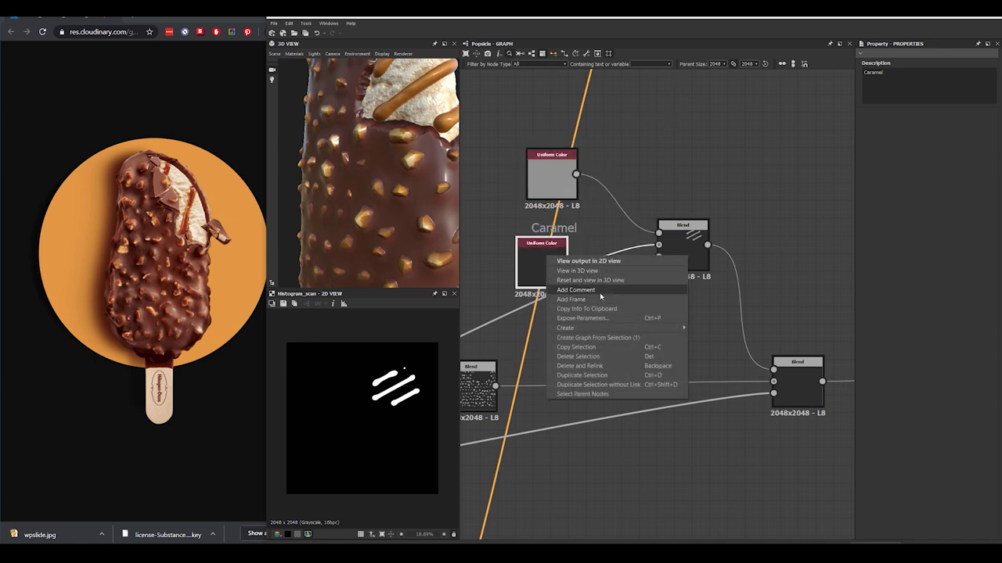
pyautogui.click(601, 297)
pyautogui.click(566, 317)
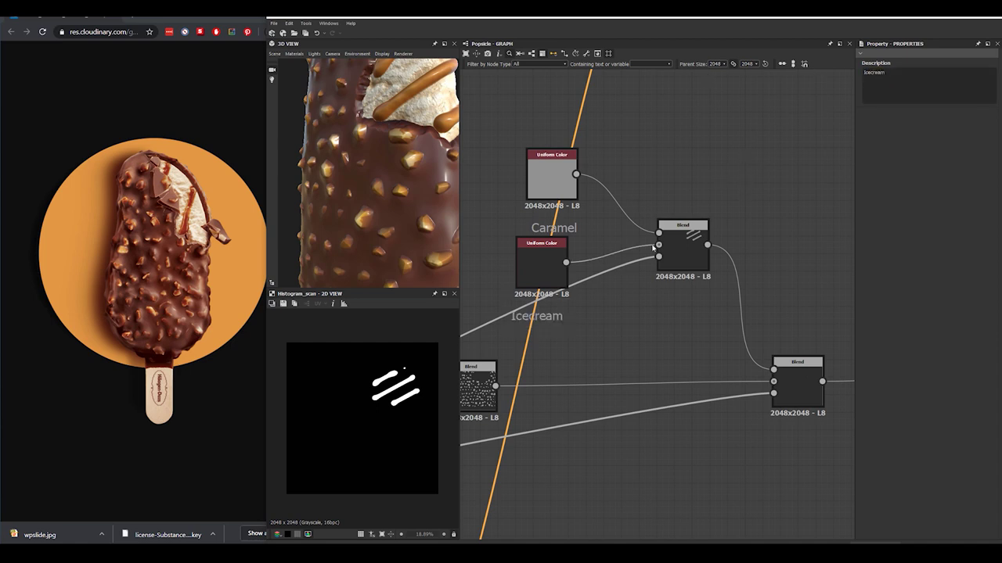
pyautogui.moveTo(537, 274)
pyautogui.mouseDown()
pyautogui.moveTo(554, 274)
pyautogui.moveTo(537, 274)
pyautogui.mouseUp()
# Set the Caramel Uniform Color to black and preview the final roughness Blend
pyautogui.click(552, 178)
pyautogui.moveTo(930, 257); pyautogui.dragTo(894, 255)
pyautogui.moveTo(753, 265); pyautogui.dragTo(619, 237, button='middle')
pyautogui.scroll(-3, 683, 280)
pyautogui.moveTo(665, 280); pyautogui.dragTo(684, 282, button='middle')
pyautogui.moveTo(688, 329)
pyautogui.mouseDown()
pyautogui.moveTo(642, 332)
pyautogui.moveTo(678, 332)
pyautogui.mouseUp()
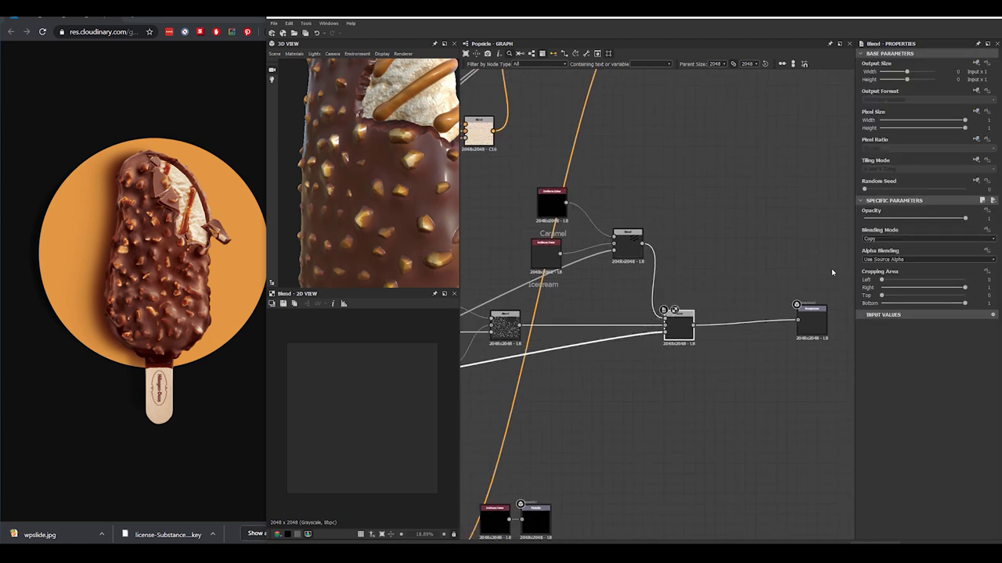
# Swap the foreground and background inputs of the final roughness Blend and preview the Blend in the 2D view
pyautogui.moveTo(666, 352); pyautogui.dragTo(744, 316, button='middle')
pyautogui.doubleClick(779, 274)
pyautogui.moveTo(762, 296); pyautogui.dragTo(772, 317)
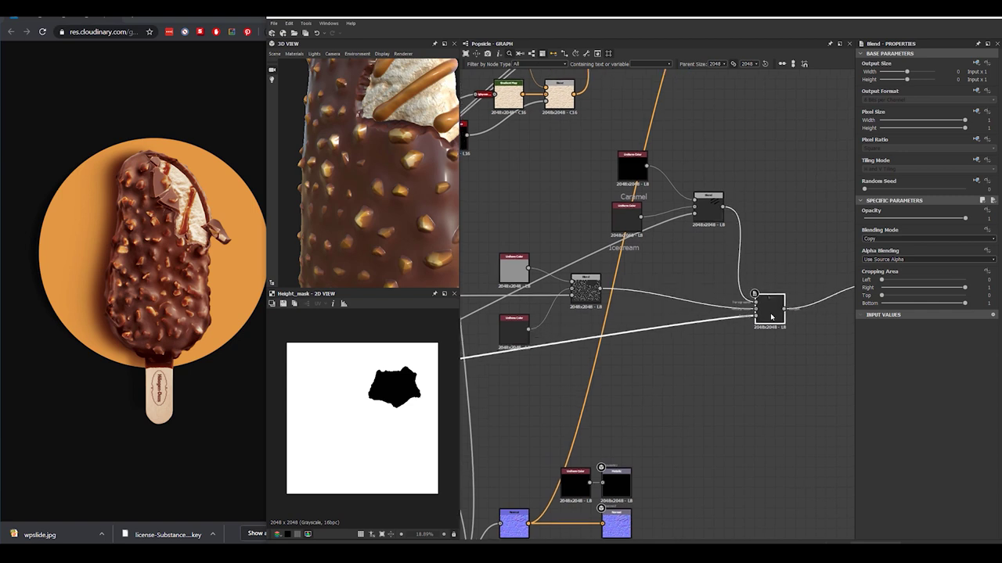
pyautogui.moveTo(740, 287); pyautogui.dragTo(755, 306)
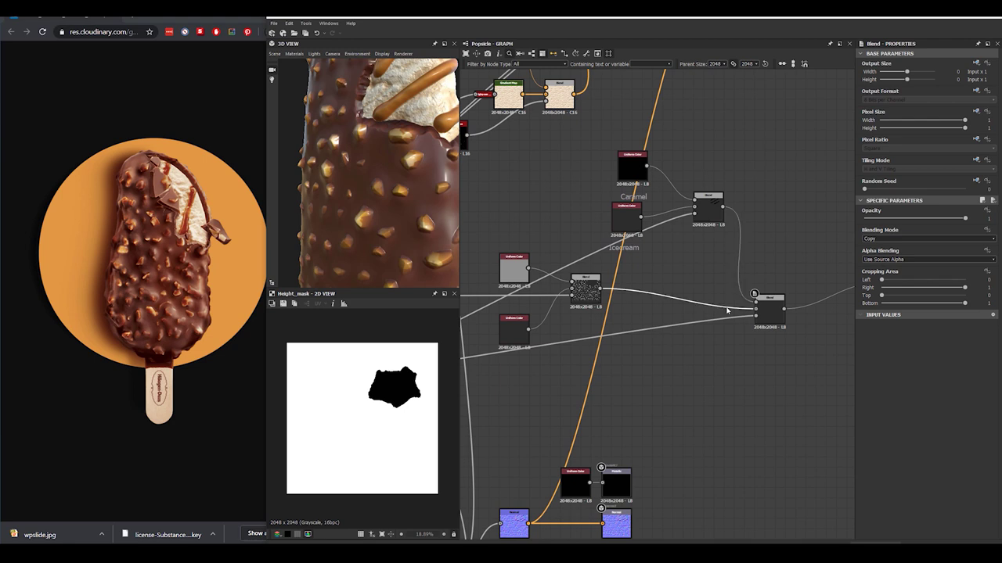
pyautogui.press('x')
pyautogui.moveTo(771, 313); pyautogui.dragTo(772, 304)
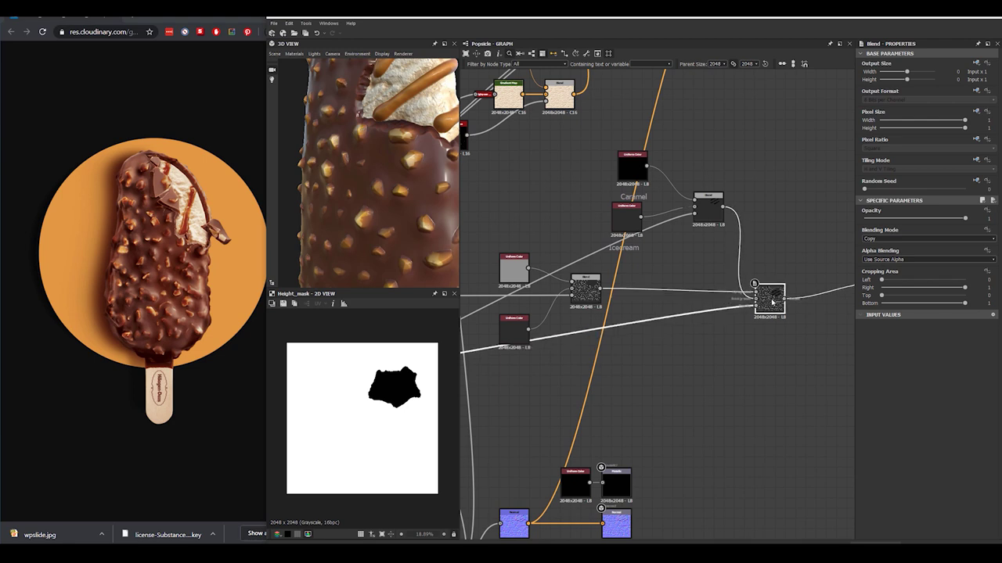
pyautogui.doubleClick(772, 303)
pyautogui.click(796, 358)
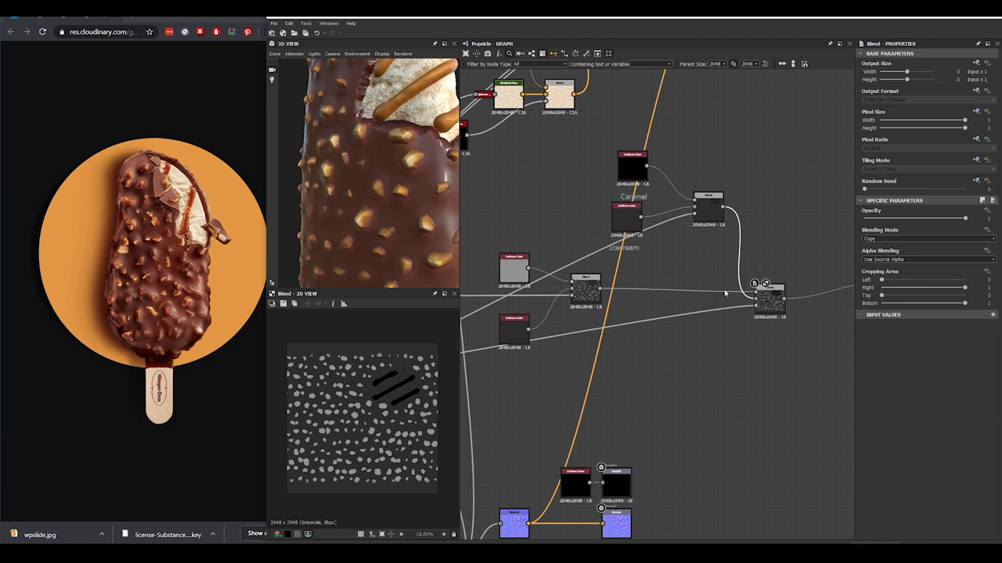
pyautogui.click(775, 301)
pyautogui.moveTo(775, 302); pyautogui.dragTo(774, 295)
# Add a black Uniform Color node near the base colour chain and feed it into the Base Color output
pyautogui.scroll(-3, 418, 163)
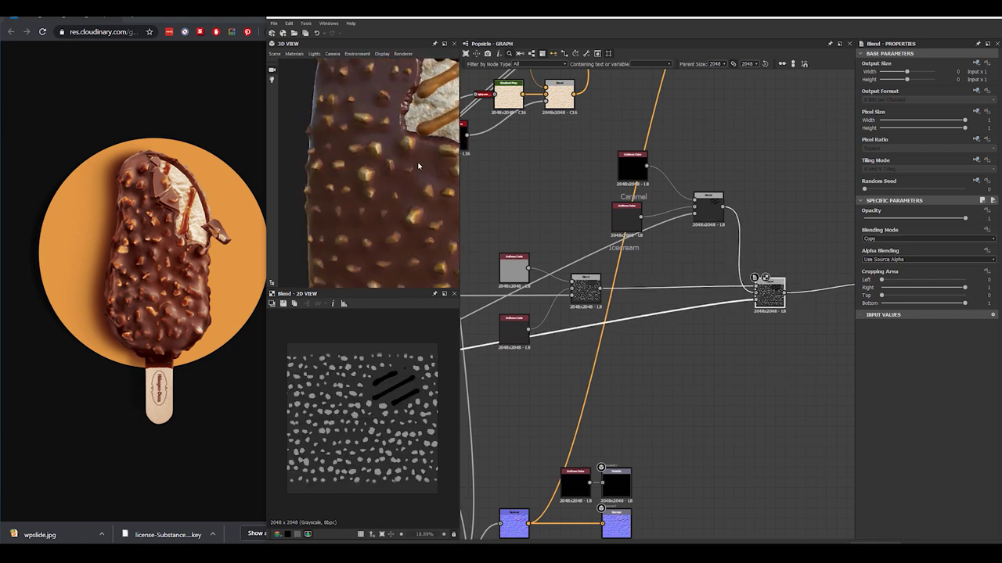
pyautogui.moveTo(418, 163); pyautogui.dragTo(382, 179, button='middle')
pyautogui.moveTo(798, 304); pyautogui.dragTo(648, 391, button='middle')
pyautogui.scroll(-3, 720, 160)
pyautogui.moveTo(735, 118); pyautogui.dragTo(657, 301, button='middle')
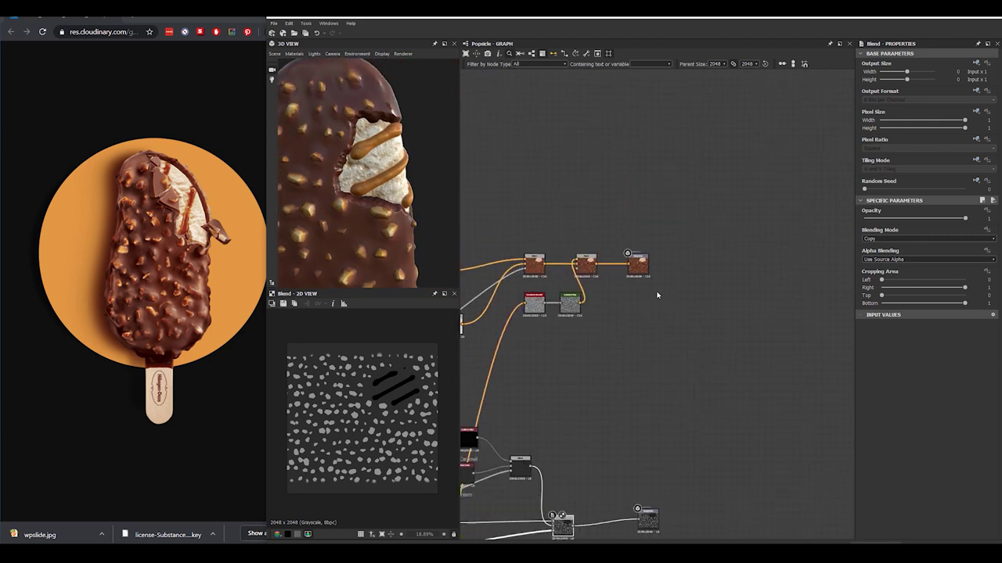
pyautogui.scroll(4, 656, 299)
pyautogui.press('space')
pyautogui.write('un')
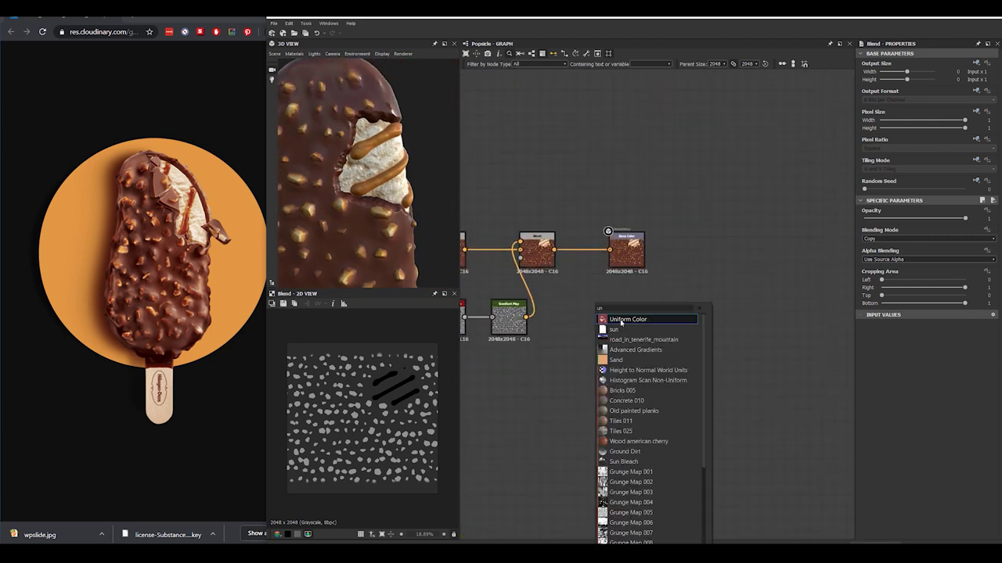
pyautogui.click(621, 320)
pyautogui.moveTo(619, 254); pyautogui.dragTo(619, 253)
pyautogui.moveTo(376, 190); pyautogui.dragTo(432, 222)
# Set the Icecream Uniform Color's grayscale value to 0.5 and inspect the bitten area on the model
pyautogui.scroll(-3, 651, 327)
pyautogui.moveTo(642, 317); pyautogui.dragTo(700, 164, button='middle')
pyautogui.scroll(2, 640, 361)
pyautogui.scroll(2, 640, 360)
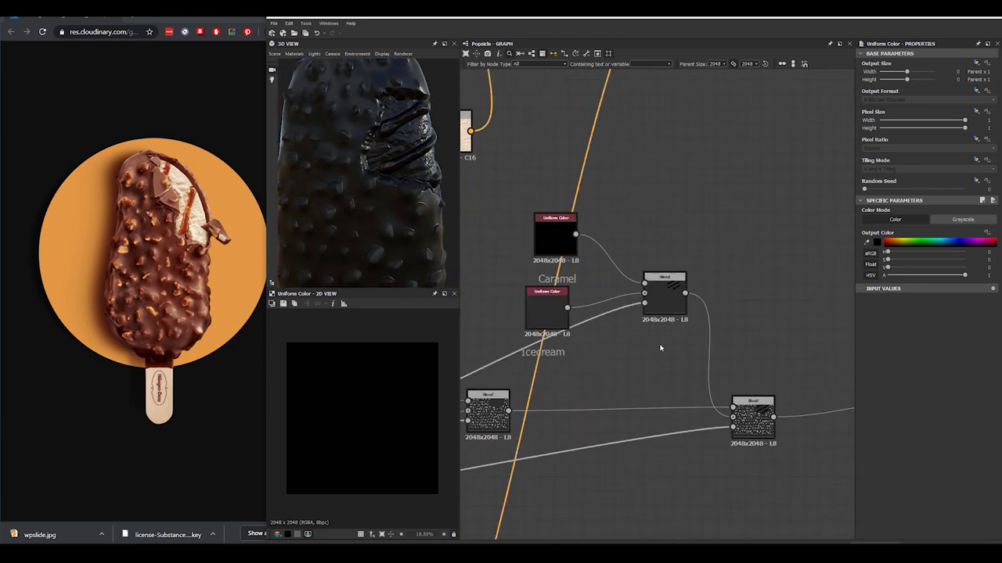
pyautogui.click(529, 324)
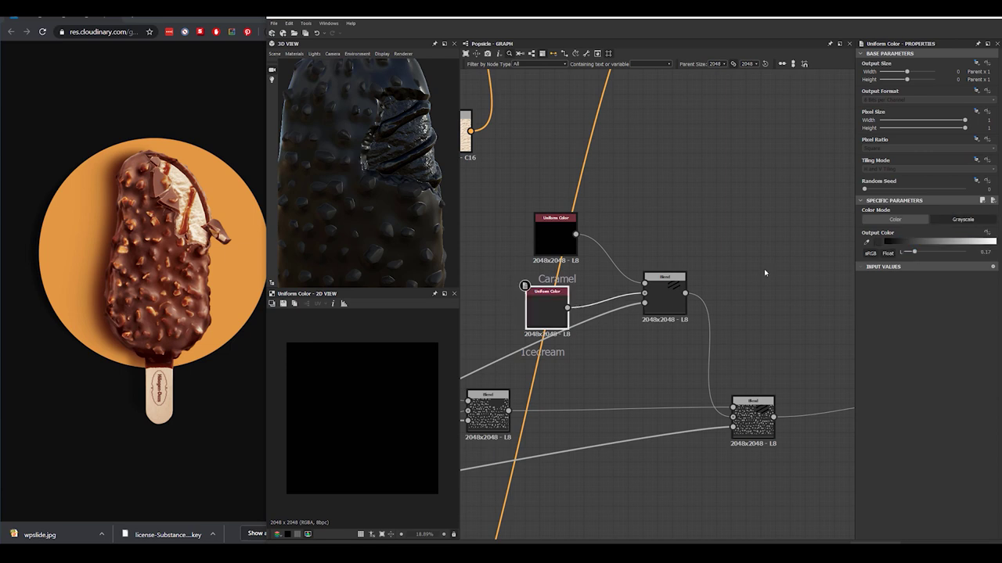
pyautogui.moveTo(918, 255); pyautogui.dragTo(936, 255)
pyautogui.scroll(4, 402, 210)
pyautogui.moveTo(402, 210); pyautogui.dragTo(399, 192, button='middle')
pyautogui.moveTo(398, 193)
pyautogui.mouseDown()
pyautogui.moveTo(322, 211)
pyautogui.moveTo(389, 206)
pyautogui.mouseUp()
# Lighten the lower, background Uniform Color of the chocolate and nuts roughness Blend slightly
pyautogui.moveTo(633, 360); pyautogui.dragTo(719, 338, button='middle')
pyautogui.scroll(-2, 681, 337)
pyautogui.moveTo(681, 337); pyautogui.dragTo(618, 341, button='middle')
pyautogui.scroll(3, 640, 318)
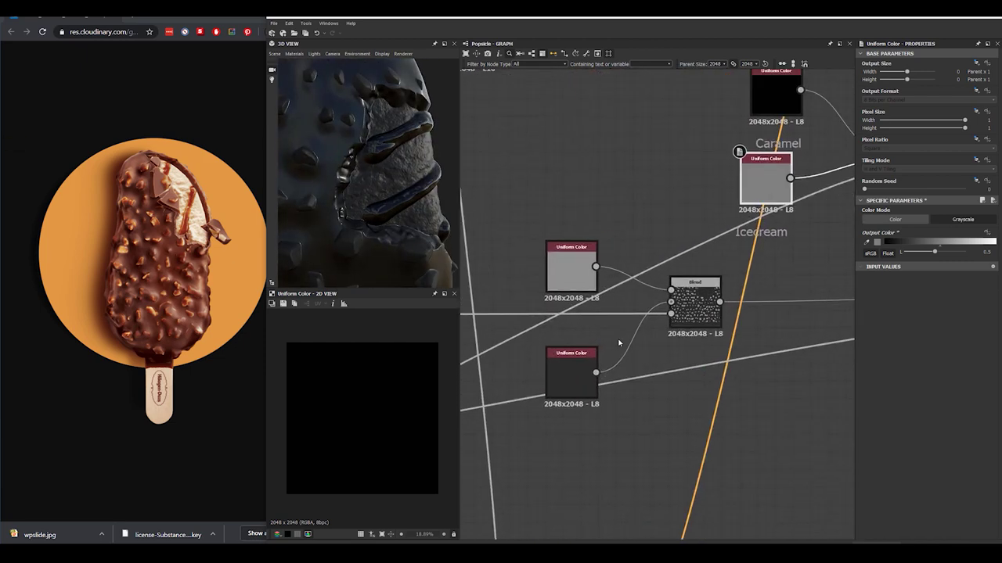
pyautogui.click(573, 377)
pyautogui.moveTo(914, 252); pyautogui.dragTo(918, 252)
pyautogui.moveTo(336, 178); pyautogui.dragTo(414, 153)
pyautogui.moveTo(918, 253); pyautogui.dragTo(921, 254)
# Set the upper Uniform Color of the chocolate and nuts Blend to about 0.59 and inspect the model's reflections
pyautogui.click(571, 266)
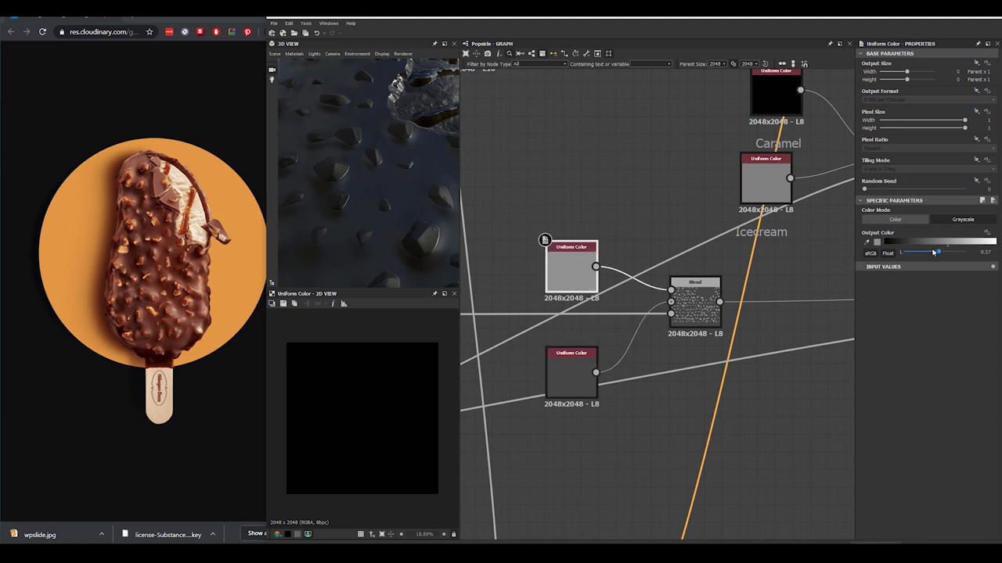
pyautogui.moveTo(939, 252); pyautogui.dragTo(939, 253)
pyautogui.scroll(-5, 409, 186)
pyautogui.moveTo(404, 183); pyautogui.dragTo(456, 242)
pyautogui.scroll(-3, 456, 242)
pyautogui.scroll(-2, 410, 219)
pyautogui.moveTo(342, 202)
pyautogui.mouseDown()
pyautogui.moveTo(362, 177)
pyautogui.moveTo(343, 225)
pyautogui.moveTo(335, 216)
pyautogui.moveTo(353, 216)
pyautogui.mouseUp()
pyautogui.scroll(2, 382, 197)
pyautogui.scroll(3, 343, 225)
# Add a Dirt node below the roughness nodes and connect the Normal node to its normal input
pyautogui.scroll(-5, 619, 288)
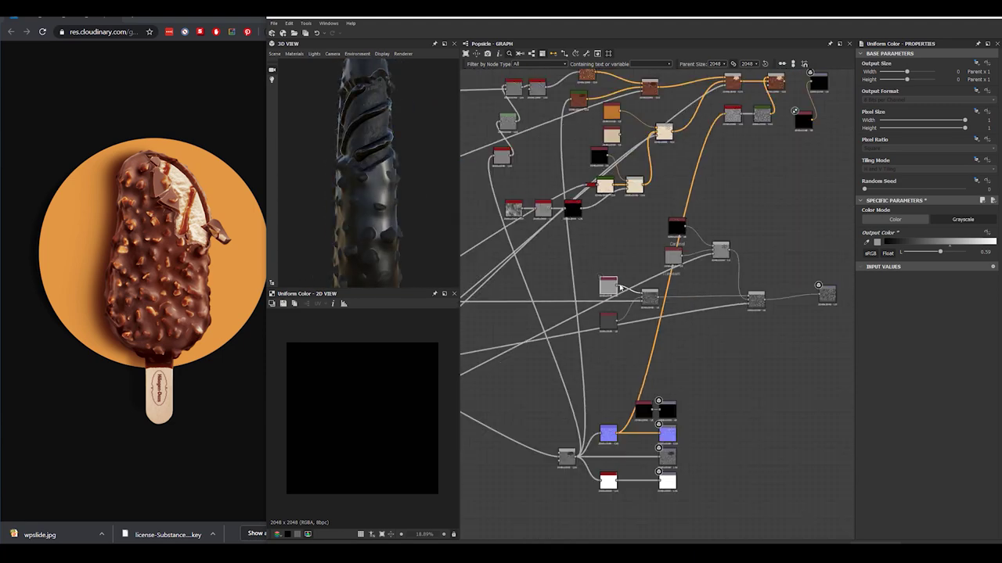
pyautogui.press('space')
pyautogui.write('dir')
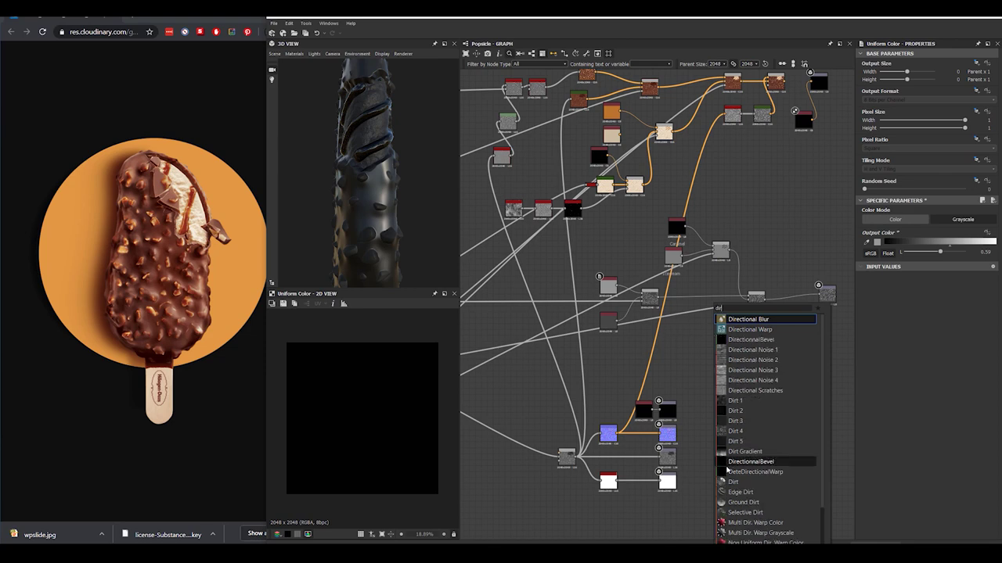
pyautogui.click(728, 478)
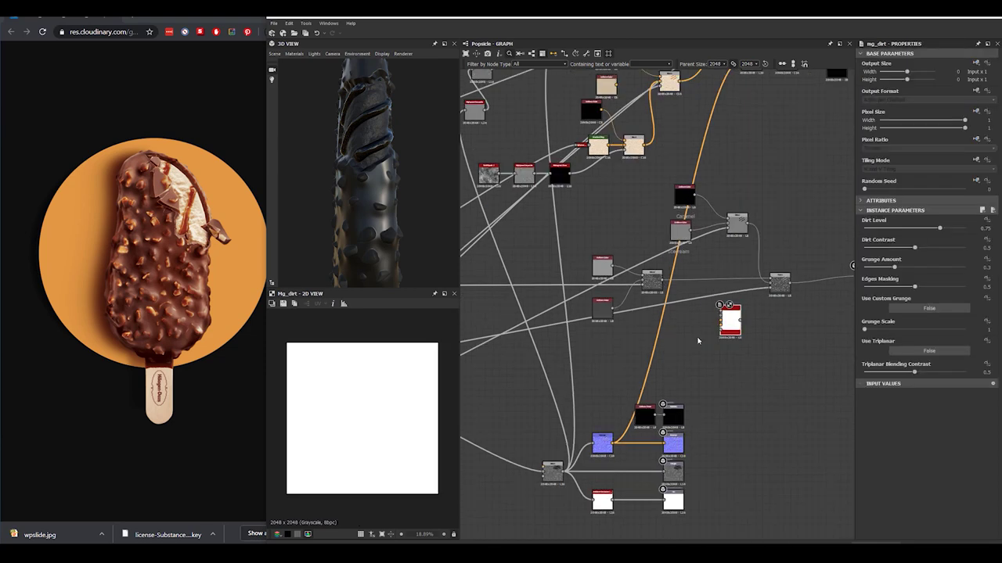
pyautogui.scroll(3, 669, 360)
pyautogui.moveTo(760, 338); pyautogui.dragTo(678, 401)
pyautogui.scroll(-3, 677, 401)
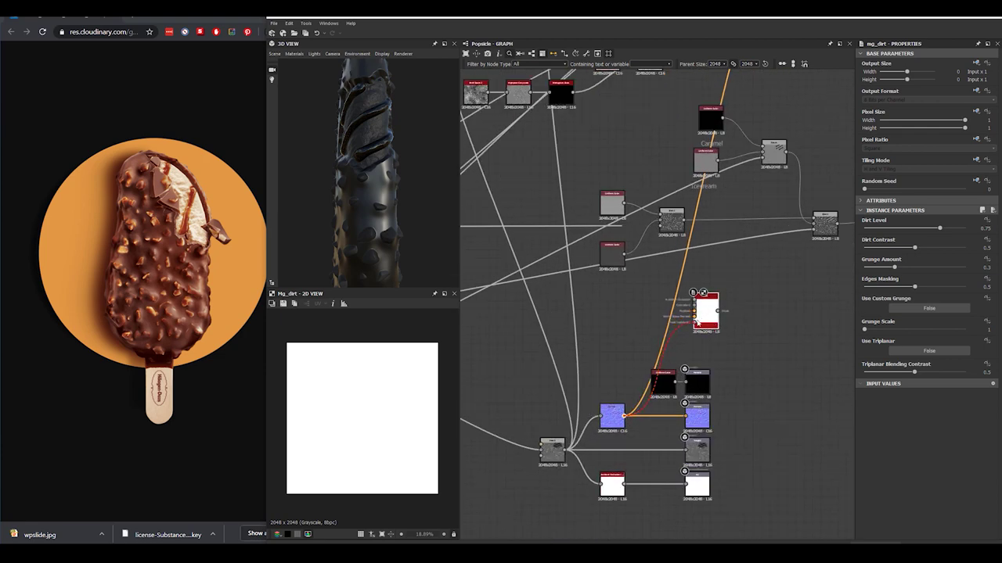
# Move the Curvature Smooth node beside the Dirt node and connect it to the Dirt node's curvature input
pyautogui.moveTo(643, 317); pyautogui.dragTo(577, 361, button='middle')
pyautogui.moveTo(730, 89); pyautogui.dragTo(582, 380)
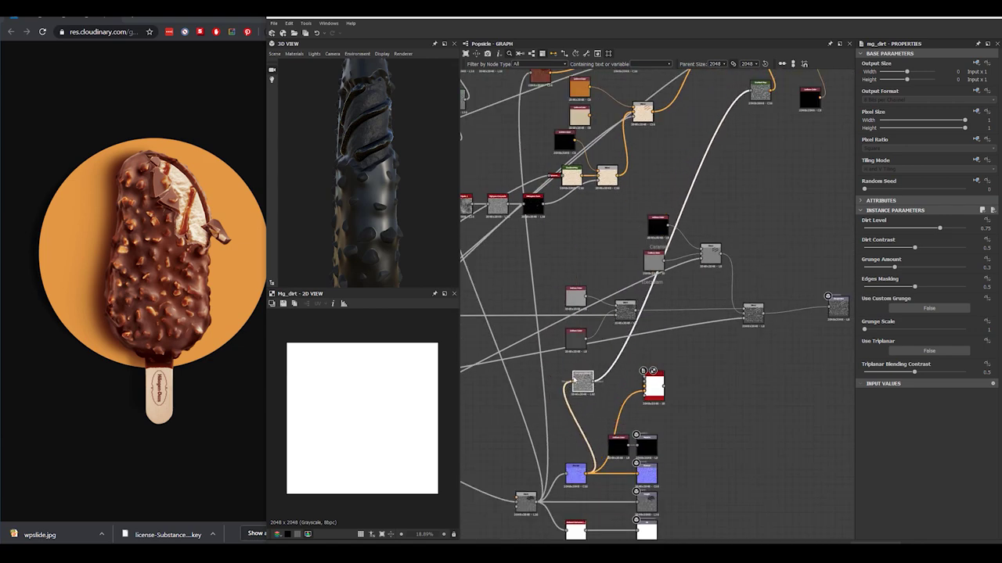
pyautogui.scroll(3, 583, 377)
pyautogui.moveTo(686, 381); pyautogui.dragTo(712, 385)
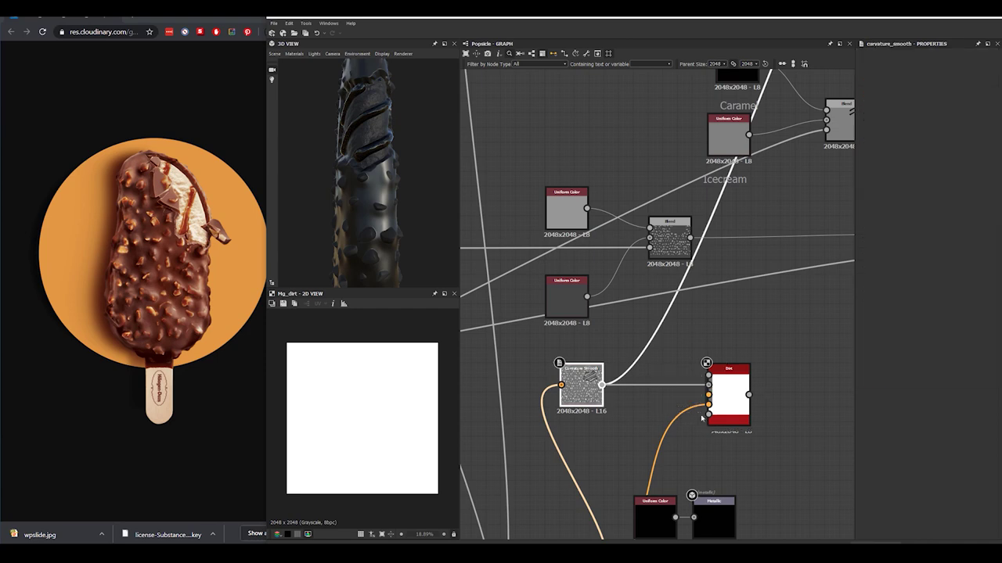
# Duplicate the Ambient Occlusion node, place the copy below Curvature Smooth and connect it to Dirt's ambient occlusion input
pyautogui.moveTo(684, 471); pyautogui.dragTo(693, 320, button='middle')
pyautogui.scroll(-1, 670, 427)
pyautogui.click(599, 524)
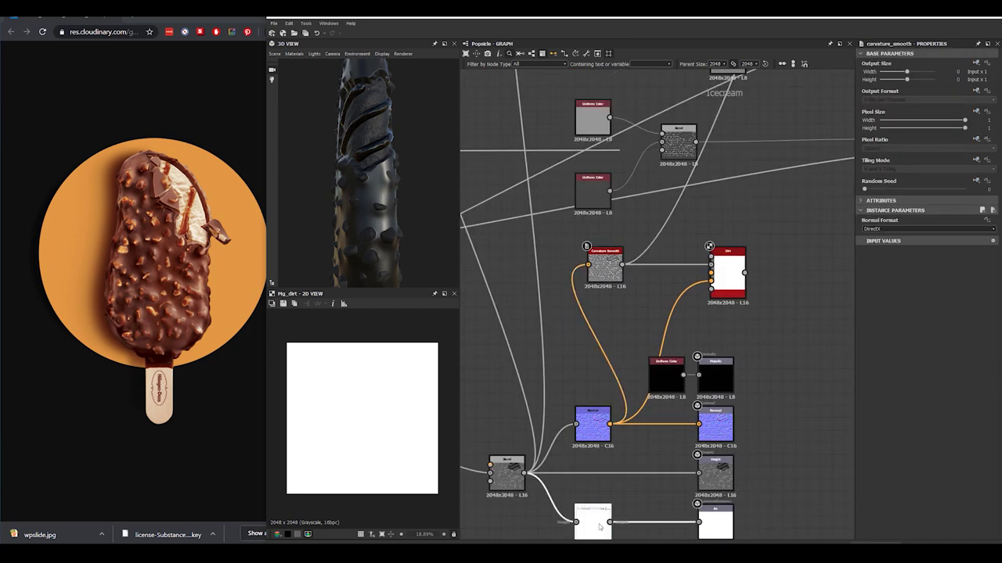
pyautogui.hotkey('ctrl', 'c')
pyautogui.hotkey('ctrl', 'v')
pyautogui.moveTo(653, 312); pyautogui.dragTo(603, 334)
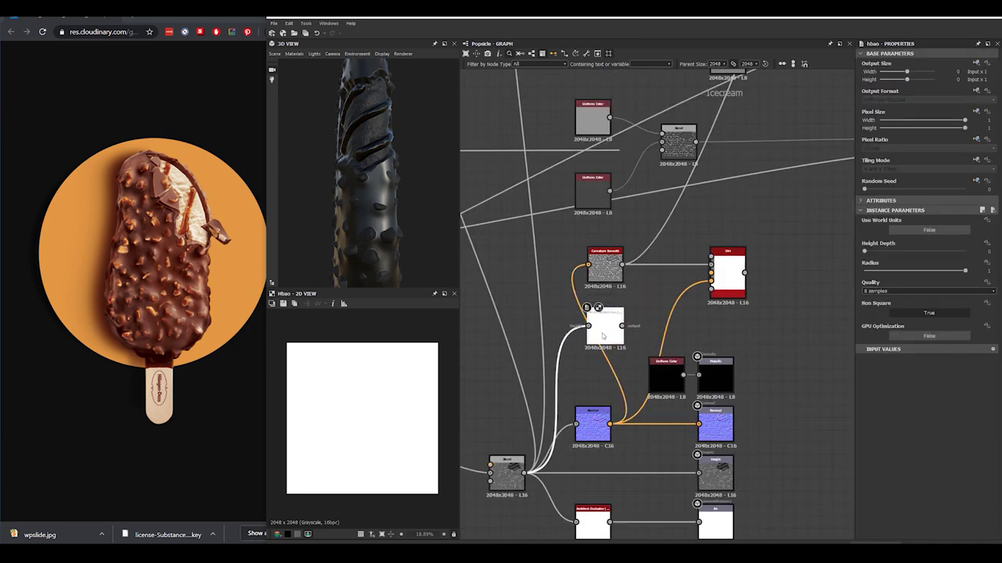
pyautogui.moveTo(704, 259); pyautogui.dragTo(710, 268)
# Set the duplicated Ambient Occlusion node's Height Depth to 0.12
pyautogui.click(728, 275)
pyautogui.scroll(3, 400, 392)
pyautogui.click(612, 333)
pyautogui.click(875, 252)
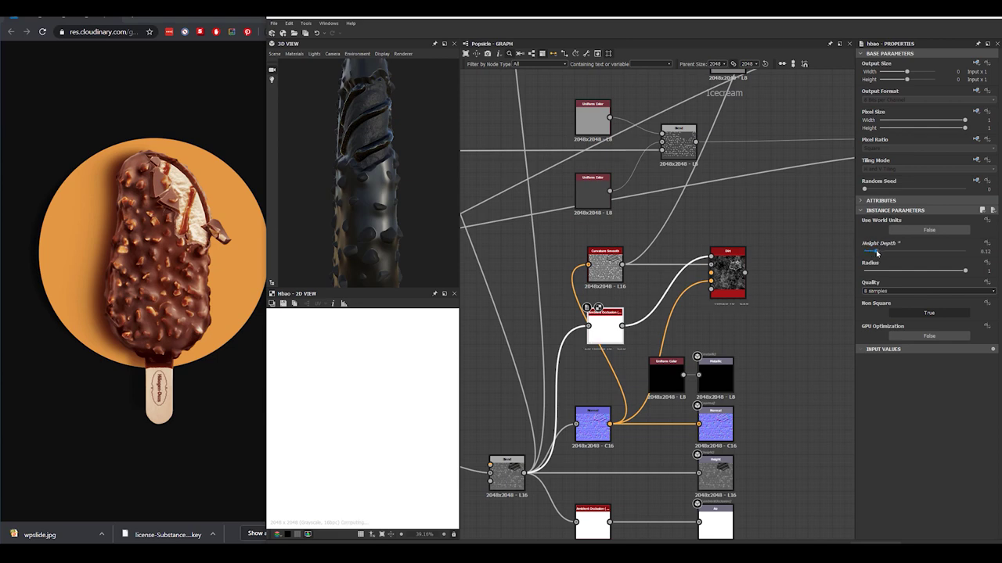
# Set the Dirt node's Grunge Scale to 6, Grunge Amount to 0.17, Dirt Level to 0.51 and Dirt Contrast to 0.36
pyautogui.click(730, 285)
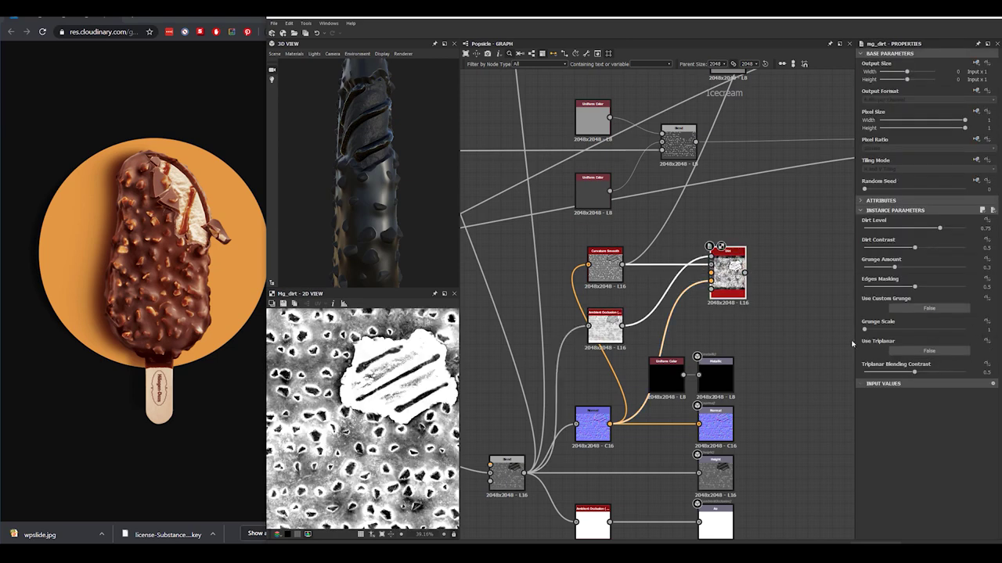
pyautogui.moveTo(870, 332); pyautogui.dragTo(900, 334)
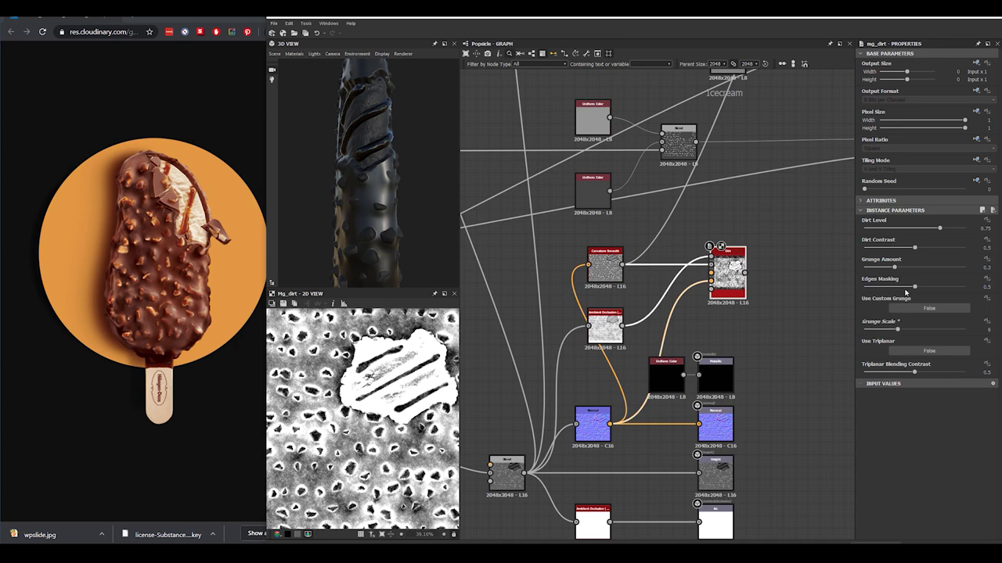
pyautogui.moveTo(875, 268); pyautogui.dragTo(883, 269)
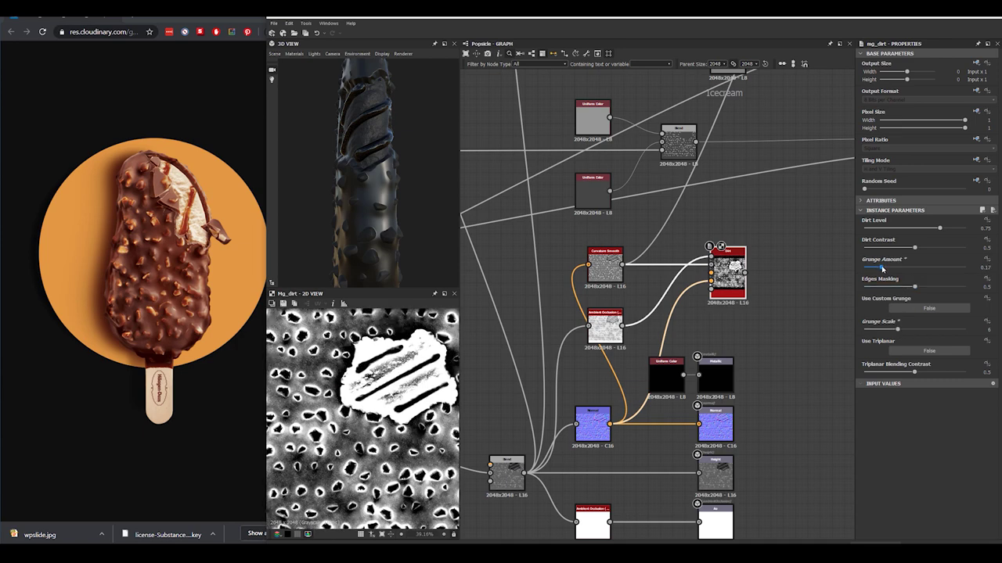
pyautogui.moveTo(914, 229); pyautogui.dragTo(900, 249)
# Insert a Blend between the chocolate and nuts Blend and the final roughness Blend, with Dirt as its foreground
pyautogui.moveTo(744, 202); pyautogui.dragTo(576, 301, button='middle')
pyautogui.moveTo(728, 250); pyautogui.dragTo(641, 247)
pyautogui.moveTo(745, 280); pyautogui.dragTo(776, 270, button='middle')
pyautogui.moveTo(687, 244); pyautogui.dragTo(811, 252)
pyautogui.click(724, 279)
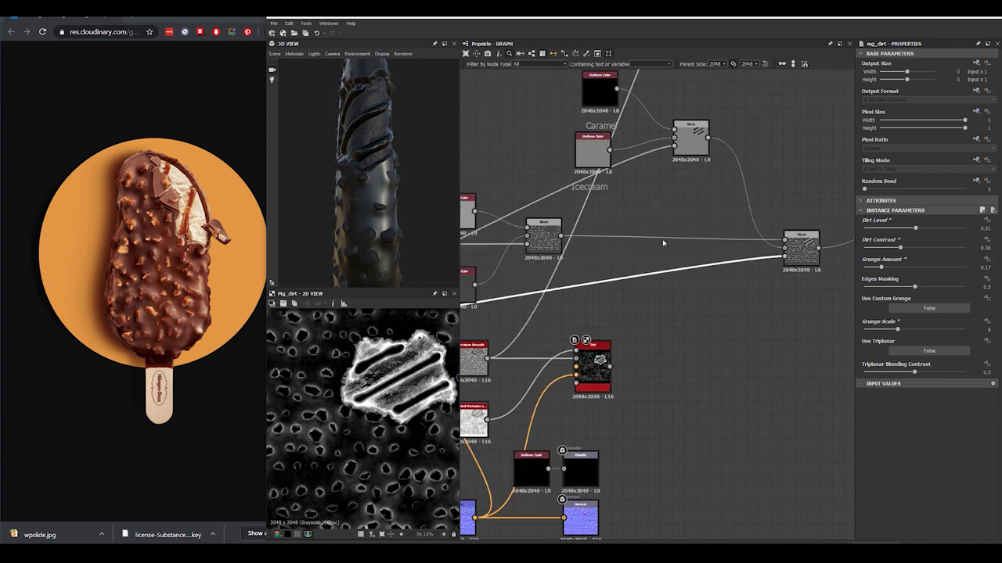
pyautogui.press('space')
pyautogui.write('bl')
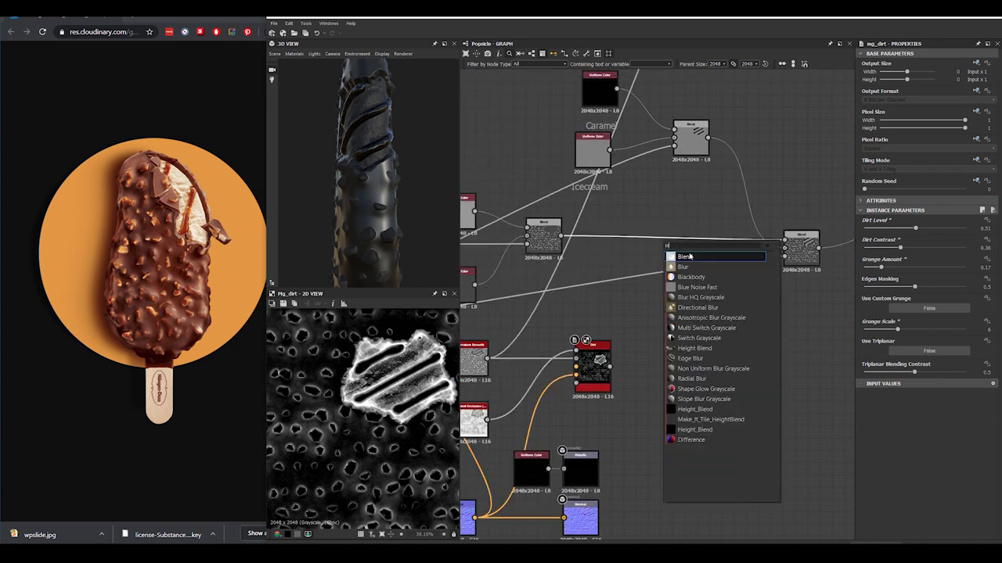
pyautogui.click(690, 256)
pyautogui.moveTo(610, 367); pyautogui.dragTo(656, 251)
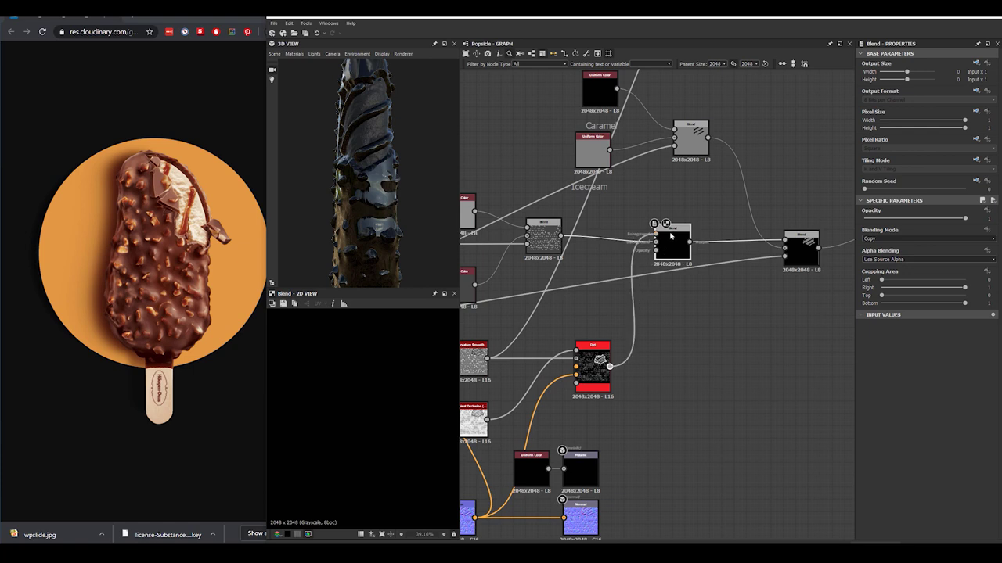
# Set the new Blend's blending mode to Add (Linear Dodge) and inspect the nuts close up on the model
pyautogui.click(880, 239)
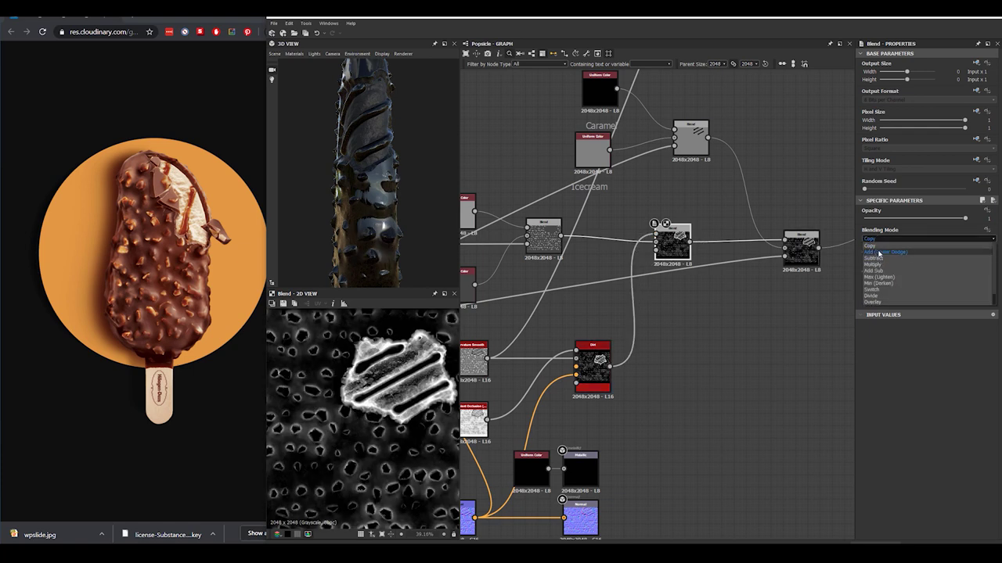
pyautogui.click(879, 252)
pyautogui.scroll(5, 370, 172)
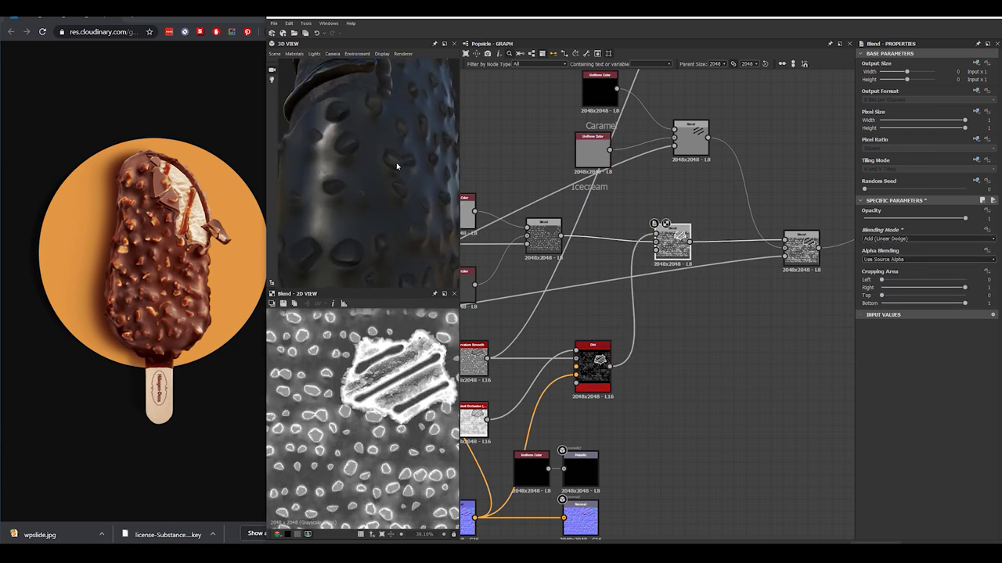
pyautogui.scroll(5, 398, 166)
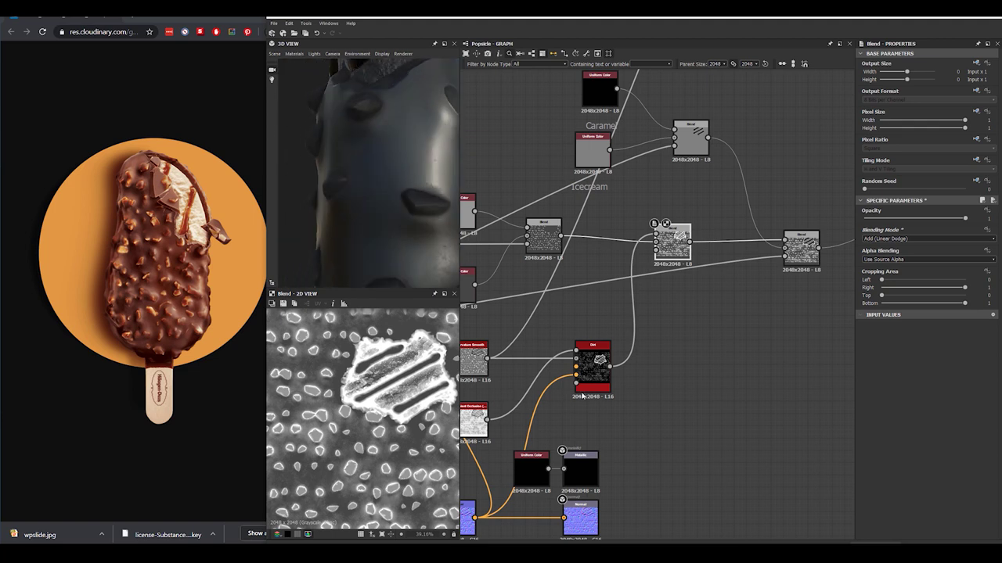
# Set the Dirt node's Grunge Scale to 3, Dirt Contrast to 0.17 and Dirt Level to 0.38
pyautogui.click(598, 374)
pyautogui.moveTo(882, 332); pyautogui.dragTo(879, 331)
pyautogui.moveTo(888, 253); pyautogui.dragTo(899, 229)
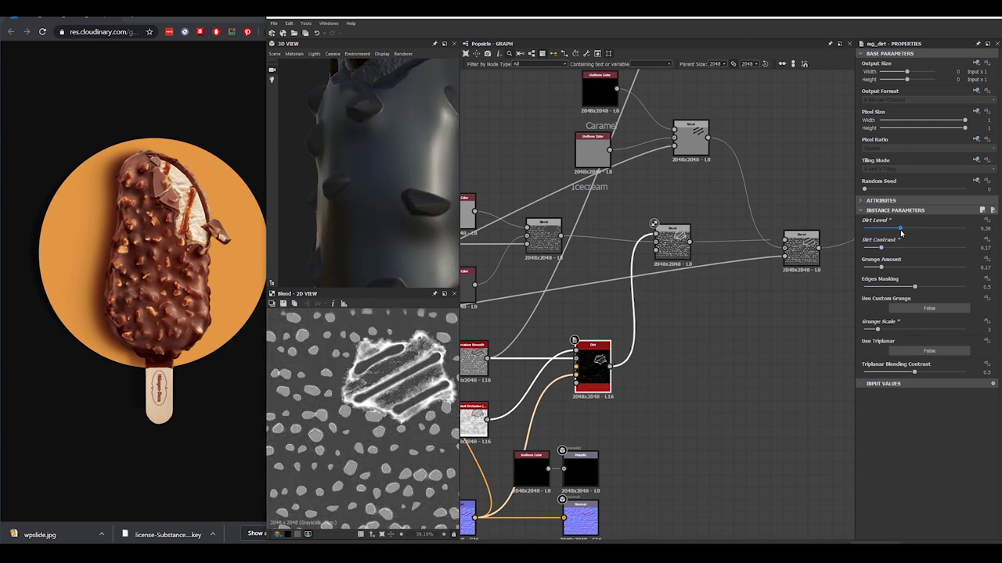
pyautogui.moveTo(351, 213); pyautogui.dragTo(435, 221)
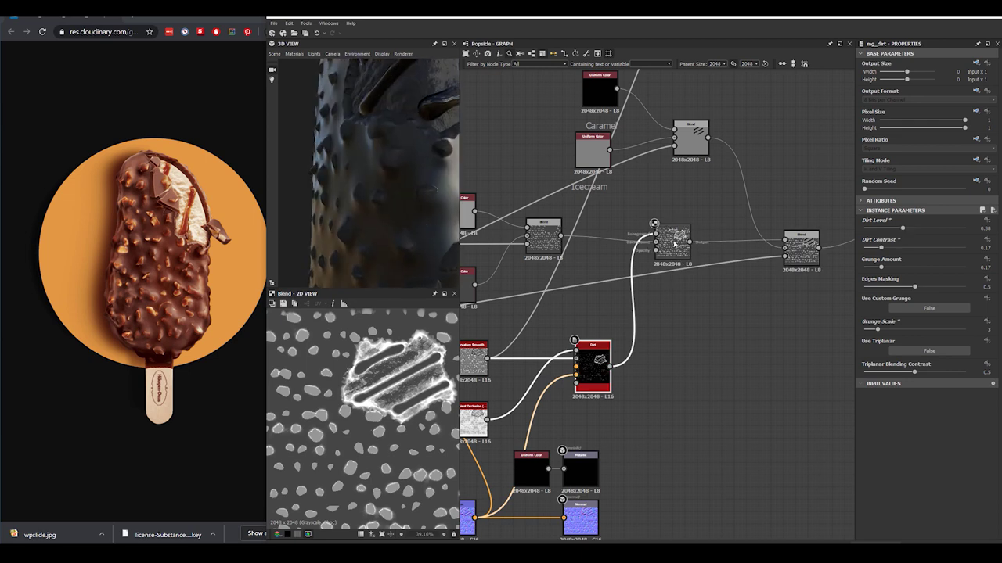
# Inspect the Add Blend up close, and set the Dirt node's Dirt Level to 0.44 and Dirt Contrast to 0.22
pyautogui.click(669, 248)
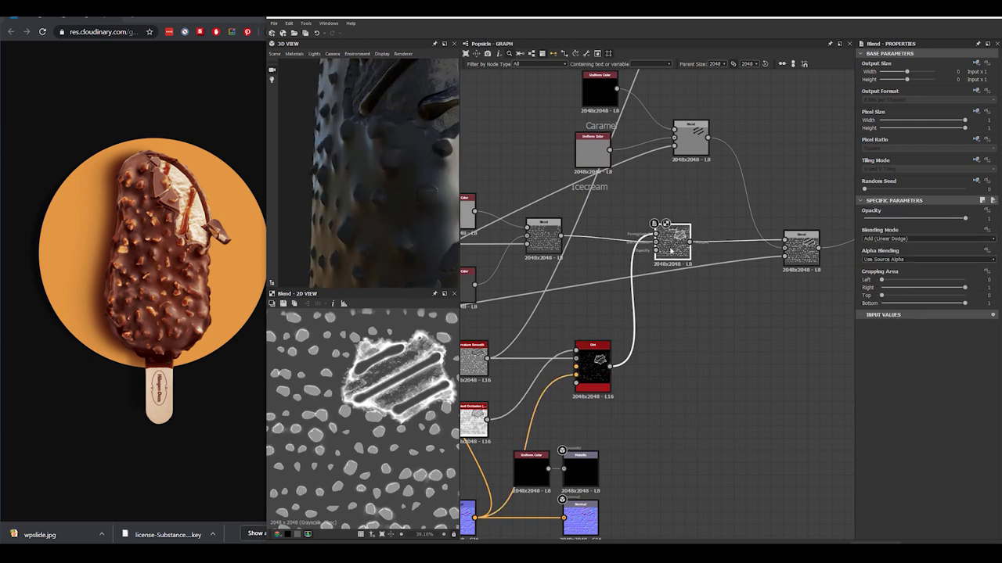
pyautogui.scroll(5, 325, 395)
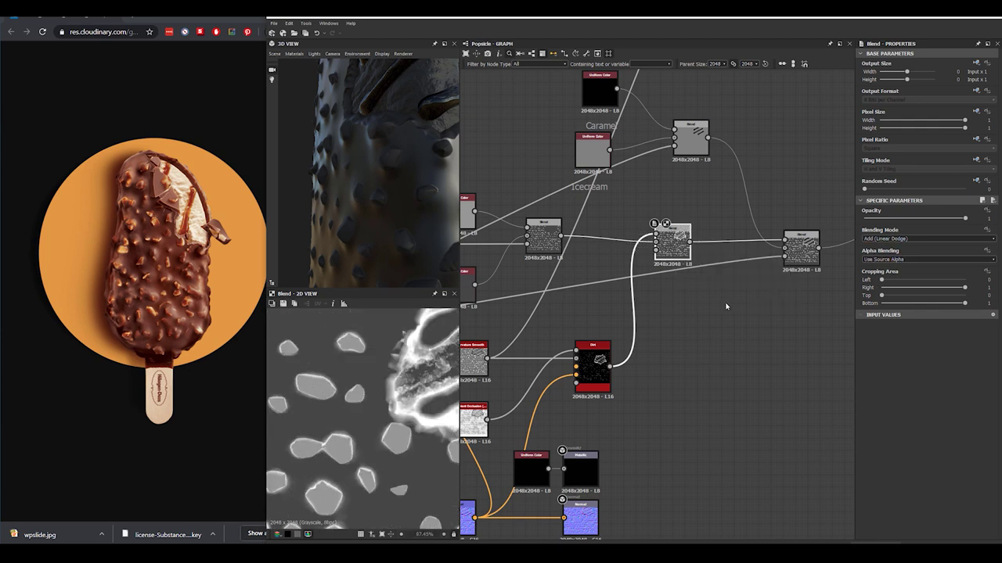
pyautogui.click(592, 366)
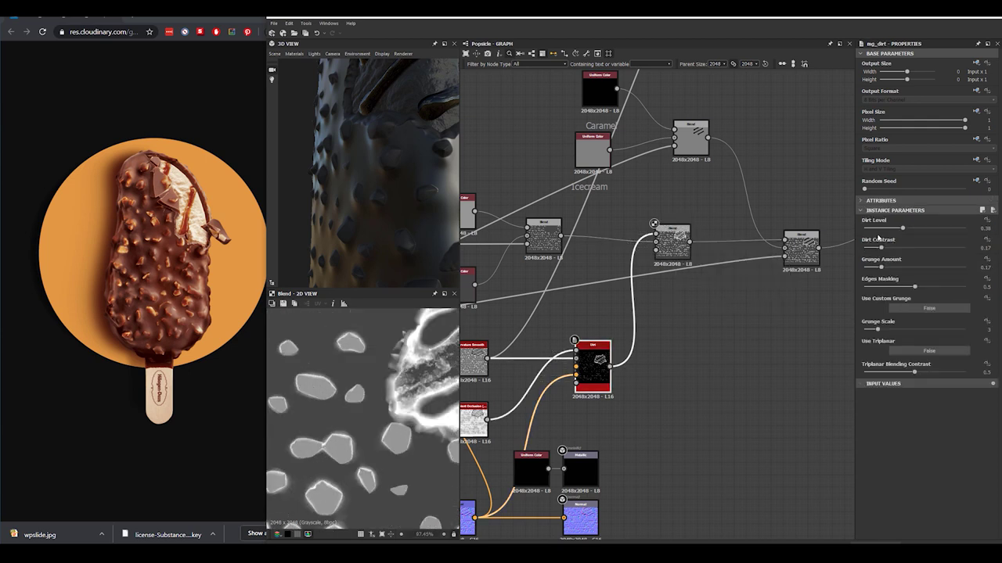
pyautogui.moveTo(907, 229); pyautogui.dragTo(911, 229)
pyautogui.moveTo(909, 229); pyautogui.dragTo(886, 249)
pyautogui.moveTo(412, 186)
pyautogui.mouseDown()
pyautogui.moveTo(372, 206)
pyautogui.moveTo(413, 204)
pyautogui.mouseUp()
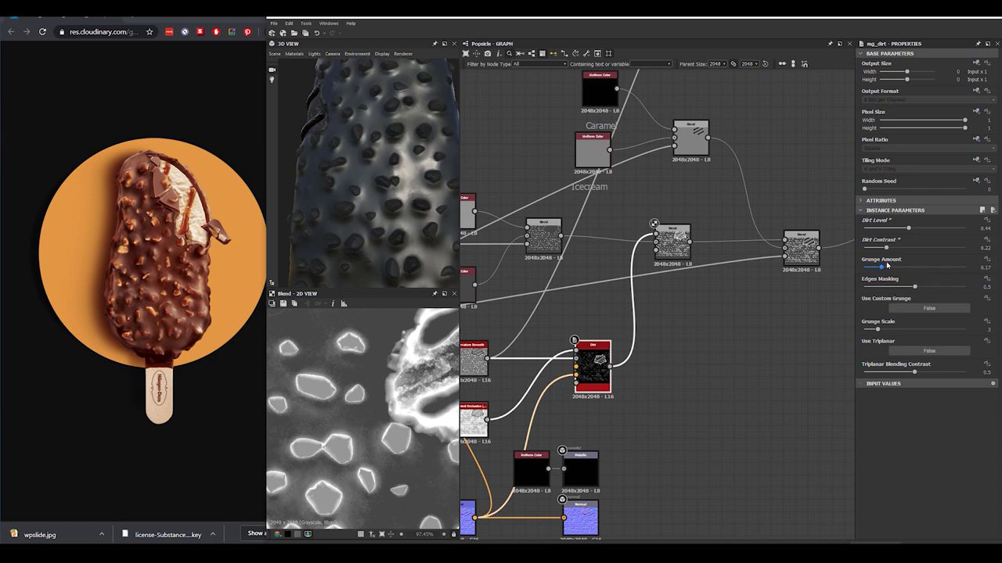
# Set the Dirt node's Dirt Level to 0.41, Dirt Contrast to 0.12 and Grunge Amount to 0.15, and inspect the model
pyautogui.moveTo(878, 247); pyautogui.dragTo(906, 229)
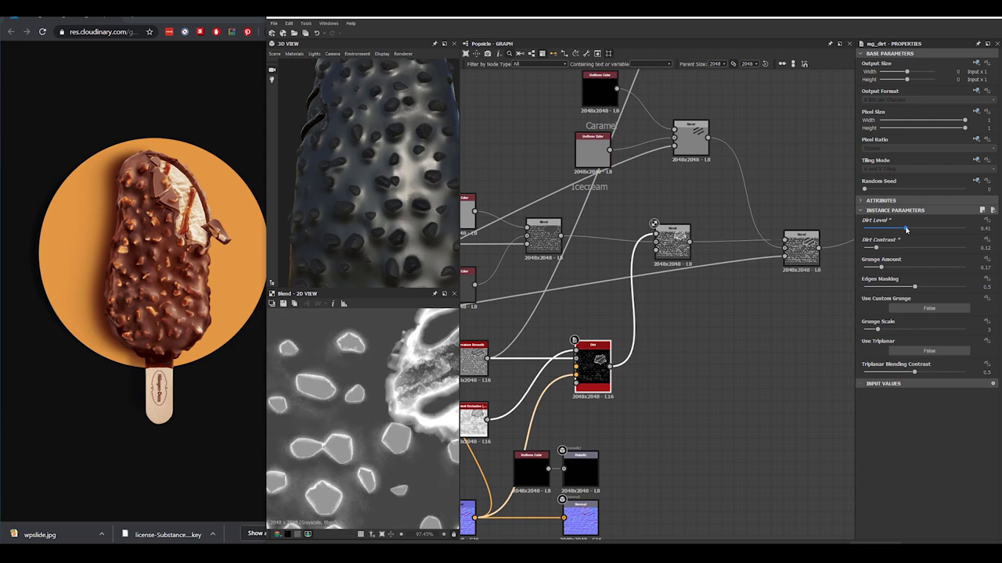
pyautogui.moveTo(874, 269); pyautogui.dragTo(880, 269)
pyautogui.scroll(-3, 446, 216)
pyautogui.moveTo(445, 216); pyautogui.dragTo(332, 223)
pyautogui.scroll(-4, 371, 235)
pyautogui.scroll(6, 332, 220)
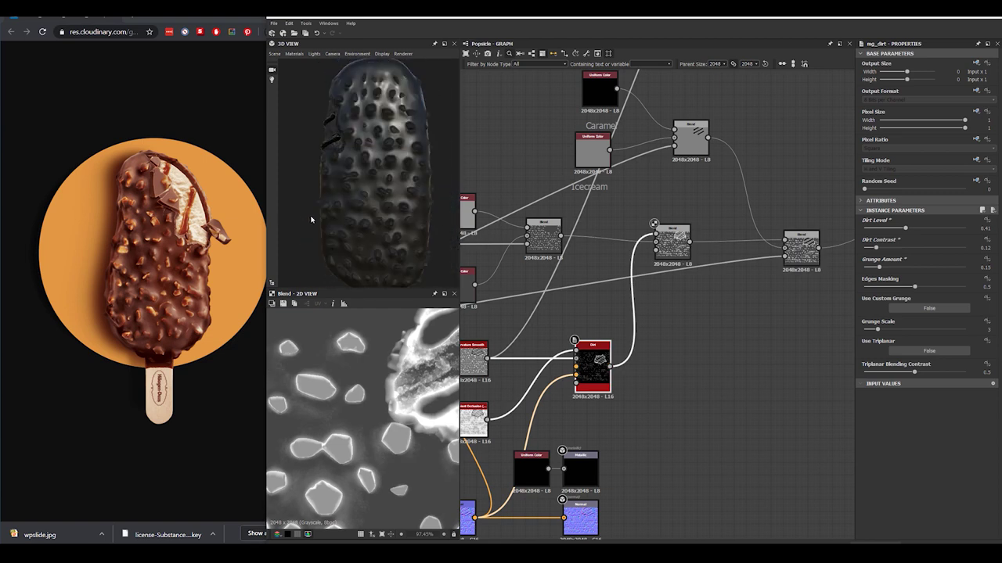
# Feed the final color Blend into the Base Color output instead of the black Uniform Color, and check the colored model
pyautogui.scroll(-4, 688, 312)
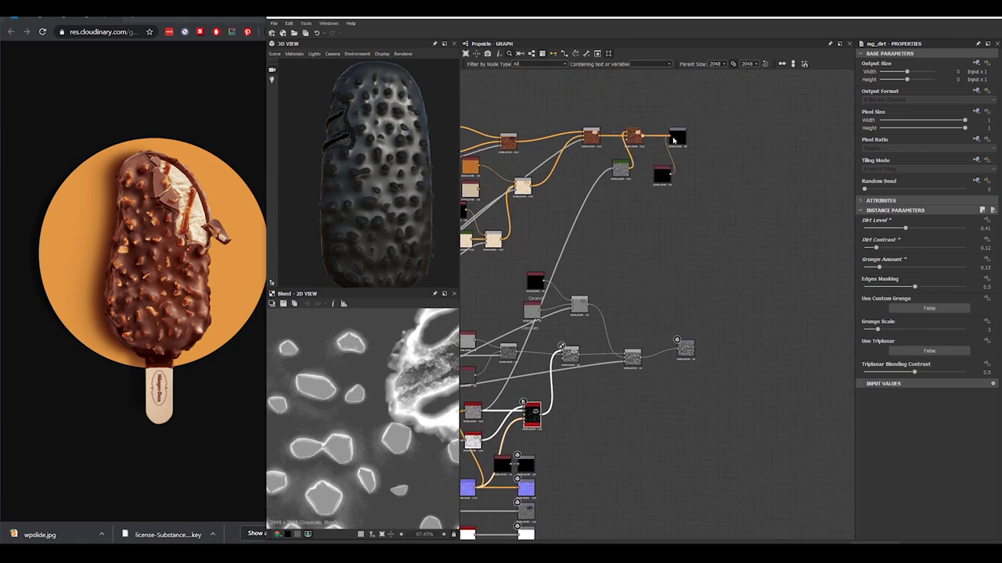
pyautogui.moveTo(670, 143); pyautogui.dragTo(671, 141)
pyautogui.moveTo(422, 169); pyautogui.dragTo(447, 191)
pyautogui.scroll(4, 376, 170)
pyautogui.scroll(-3, 410, 171)
pyautogui.scroll(-3, 432, 180)
pyautogui.moveTo(335, 172); pyautogui.dragTo(593, 198)
pyautogui.scroll(4, 363, 162)
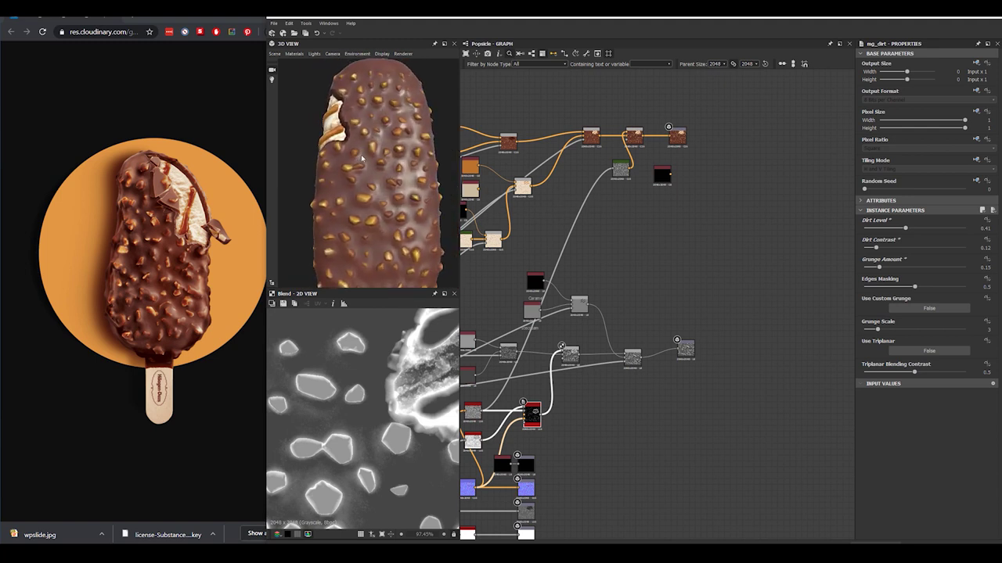
# Examine the colored popsicle from several sides, near and far, with the graph window enlarged to fill the screen
pyautogui.moveTo(362, 162); pyautogui.dragTo(412, 199)
pyautogui.moveTo(555, 206); pyautogui.dragTo(702, 272, button='middle')
pyautogui.scroll(3, 600, 227)
pyautogui.moveTo(647, 238); pyautogui.dragTo(532, 222, button='middle')
pyautogui.moveTo(678, 219); pyautogui.dragTo(604, 223, button='middle')
pyautogui.scroll(-4, 381, 188)
pyautogui.moveTo(381, 189)
pyautogui.mouseDown()
pyautogui.moveTo(513, 177)
pyautogui.moveTo(316, 183)
pyautogui.mouseUp()
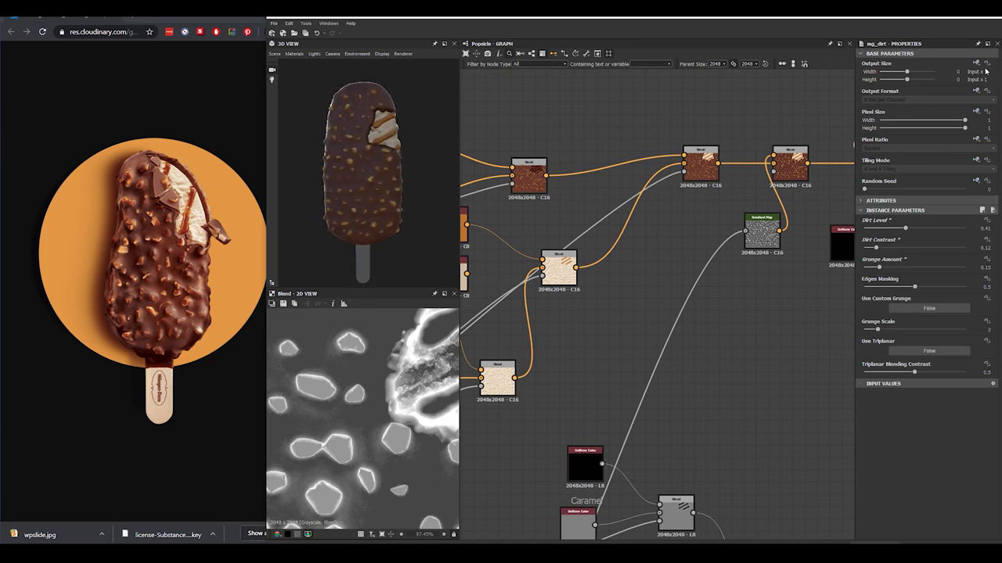
pyautogui.click(962, 19)
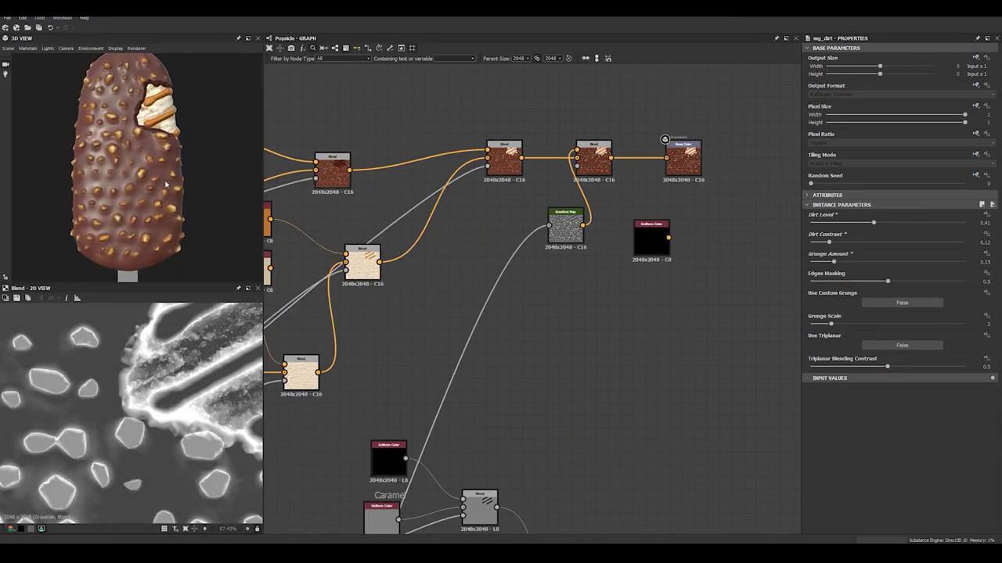
pyautogui.scroll(-3, 161, 211)
pyautogui.scroll(3, 162, 211)
pyautogui.moveTo(161, 211); pyautogui.dragTo(117, 194)
pyautogui.scroll(2, 197, 206)
# Set the background Uniform Color of the chocolate and nuts roughness Blend to 0.21 and check the gloss on the model
pyautogui.moveTo(496, 251); pyautogui.dragTo(644, 57, button='middle')
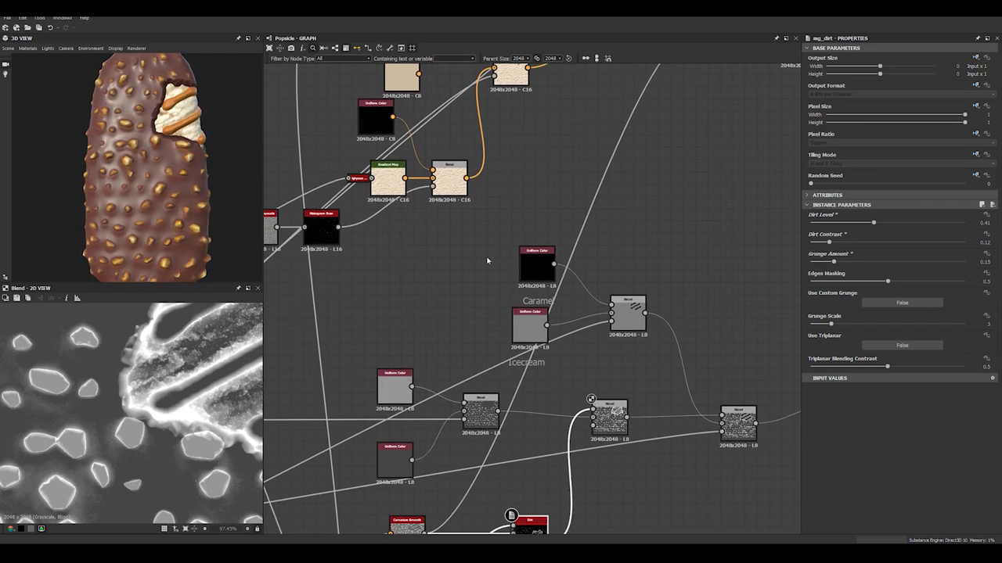
pyautogui.moveTo(407, 374); pyautogui.dragTo(424, 338, button='middle')
pyautogui.click(405, 433)
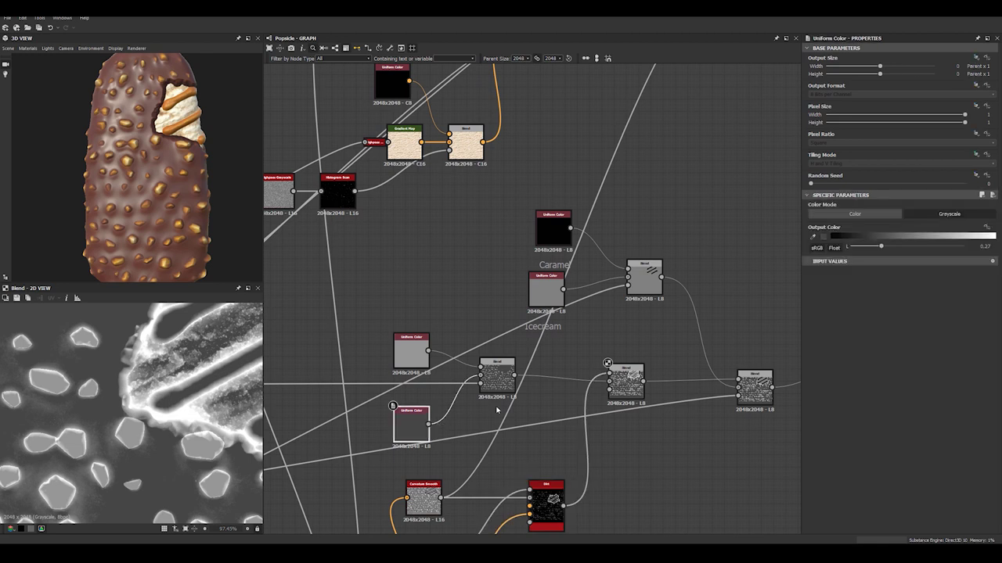
pyautogui.moveTo(879, 246); pyautogui.dragTo(875, 248)
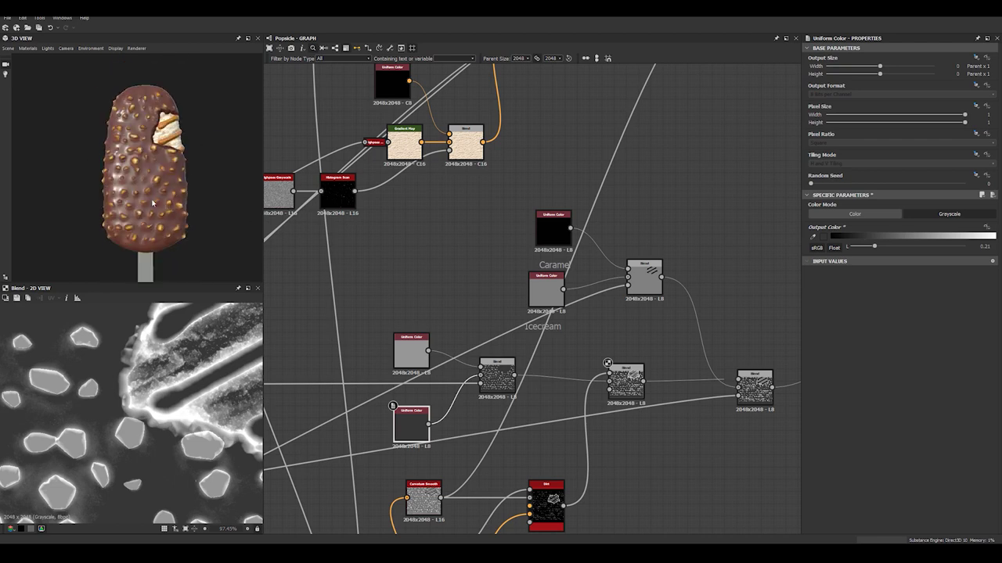
pyautogui.scroll(-3, 427, 305)
pyautogui.scroll(3, 446, 163)
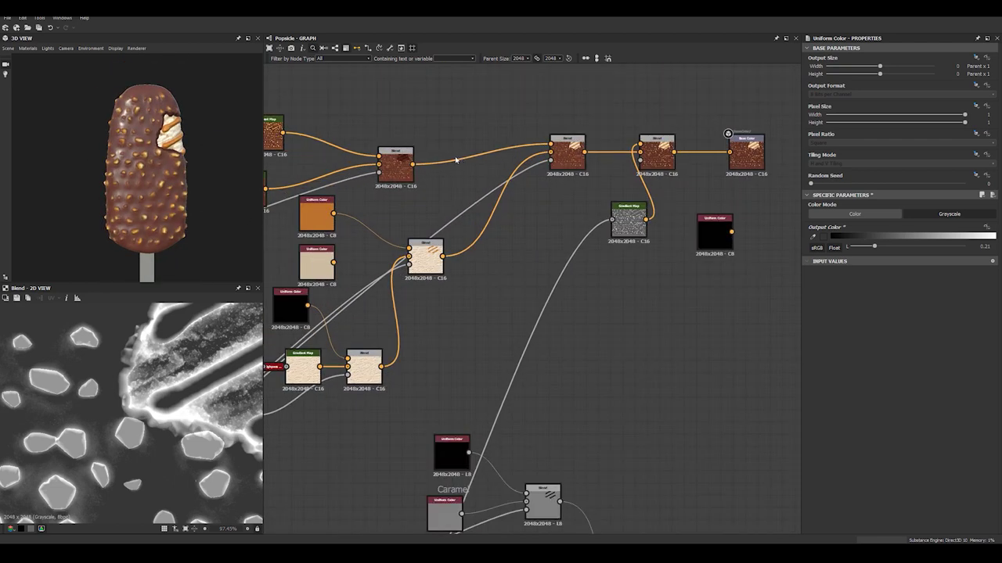
# Insert an HSL node after the chocolate and nuts color Blend, adjust its Saturation slightly, and inspect the result around the model
pyautogui.press('space')
pyautogui.write('hsl')
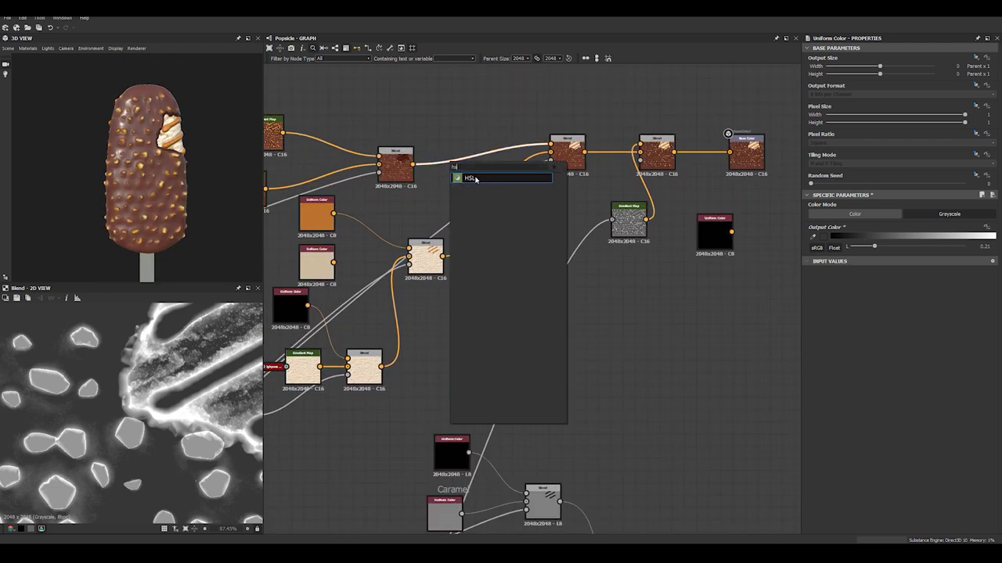
pyautogui.click(475, 178)
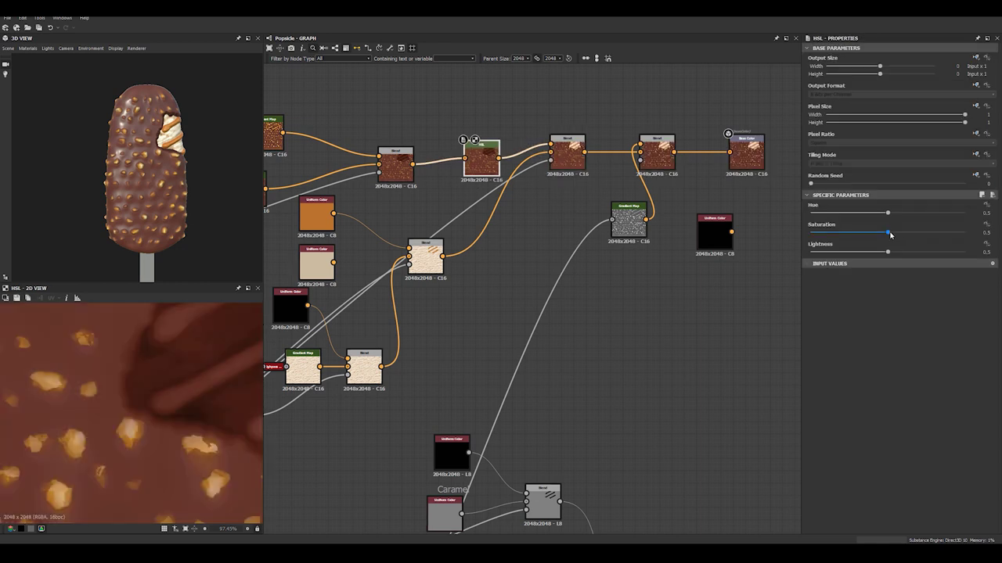
pyautogui.moveTo(894, 234); pyautogui.dragTo(891, 234)
pyautogui.scroll(4, 166, 172)
pyautogui.moveTo(153, 176); pyautogui.dragTo(13, 163)
pyautogui.scroll(-4, 173, 245)
pyautogui.moveTo(173, 246); pyautogui.dragTo(117, 211)
pyautogui.moveTo(179, 207); pyautogui.dragTo(179, 209)
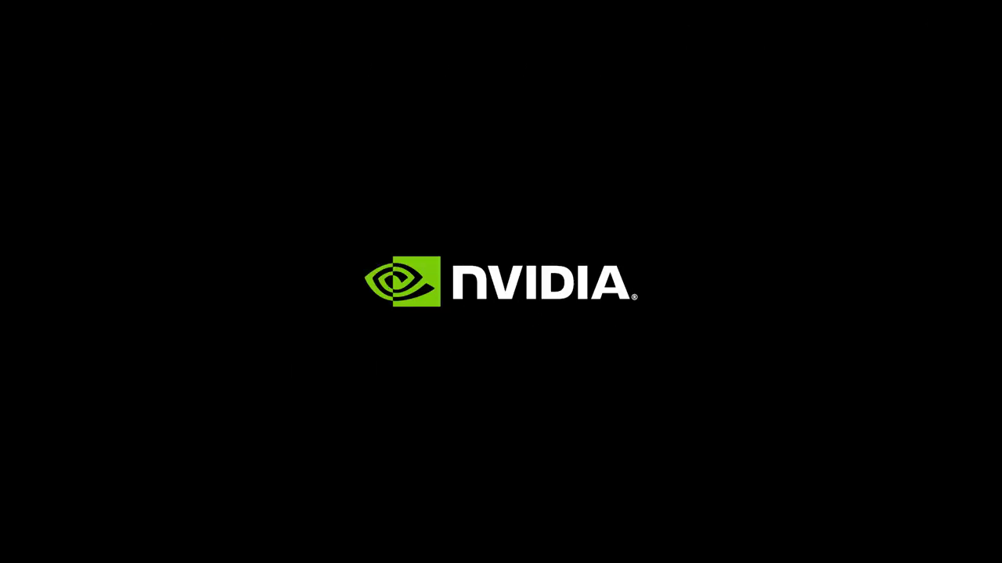